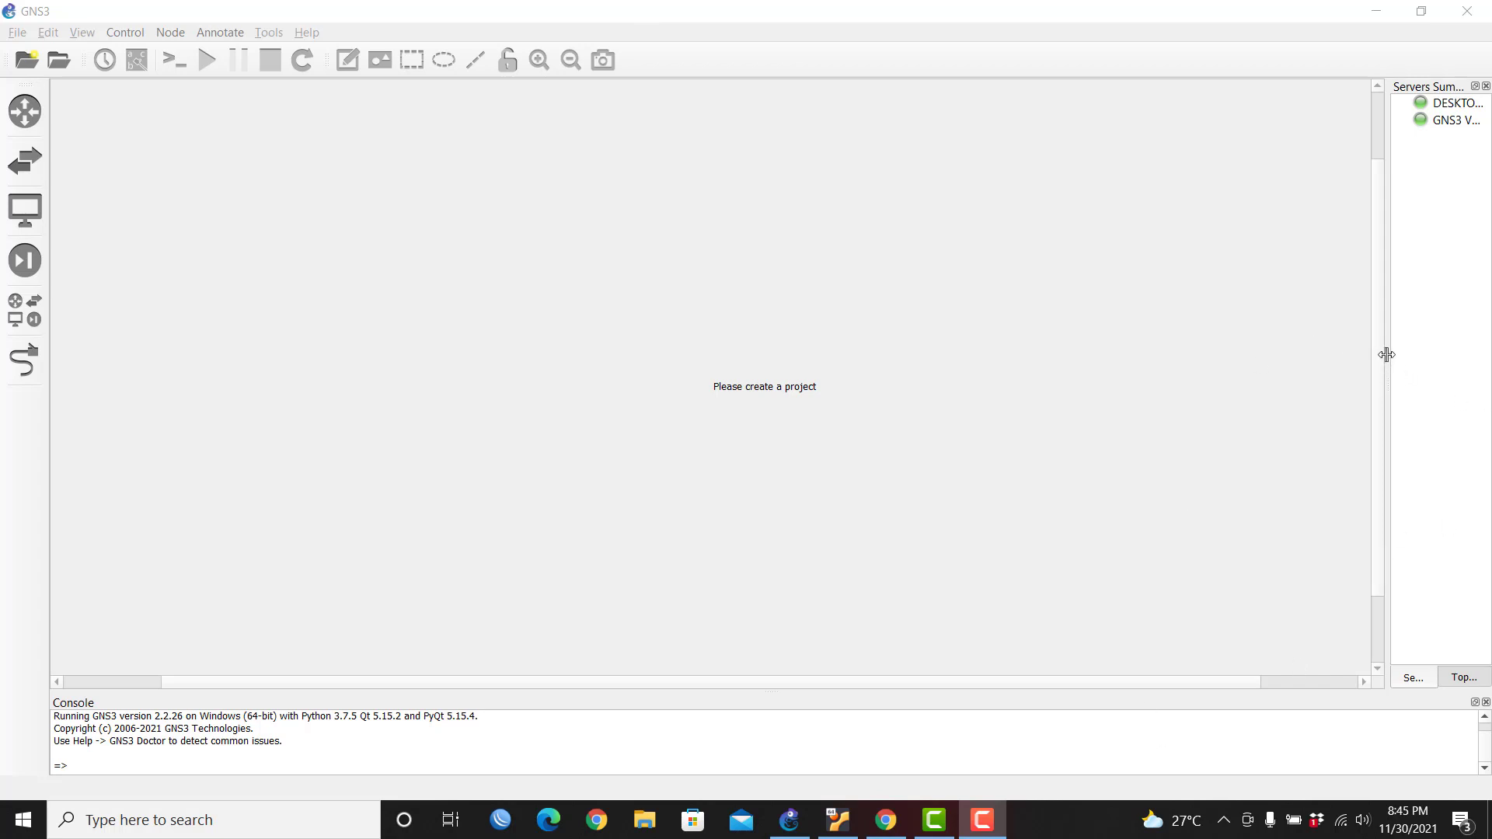
Step: Widen the Servers Summary panel and compare the local and GNS3 VM server entries
drag(1384, 354, 1274, 380)
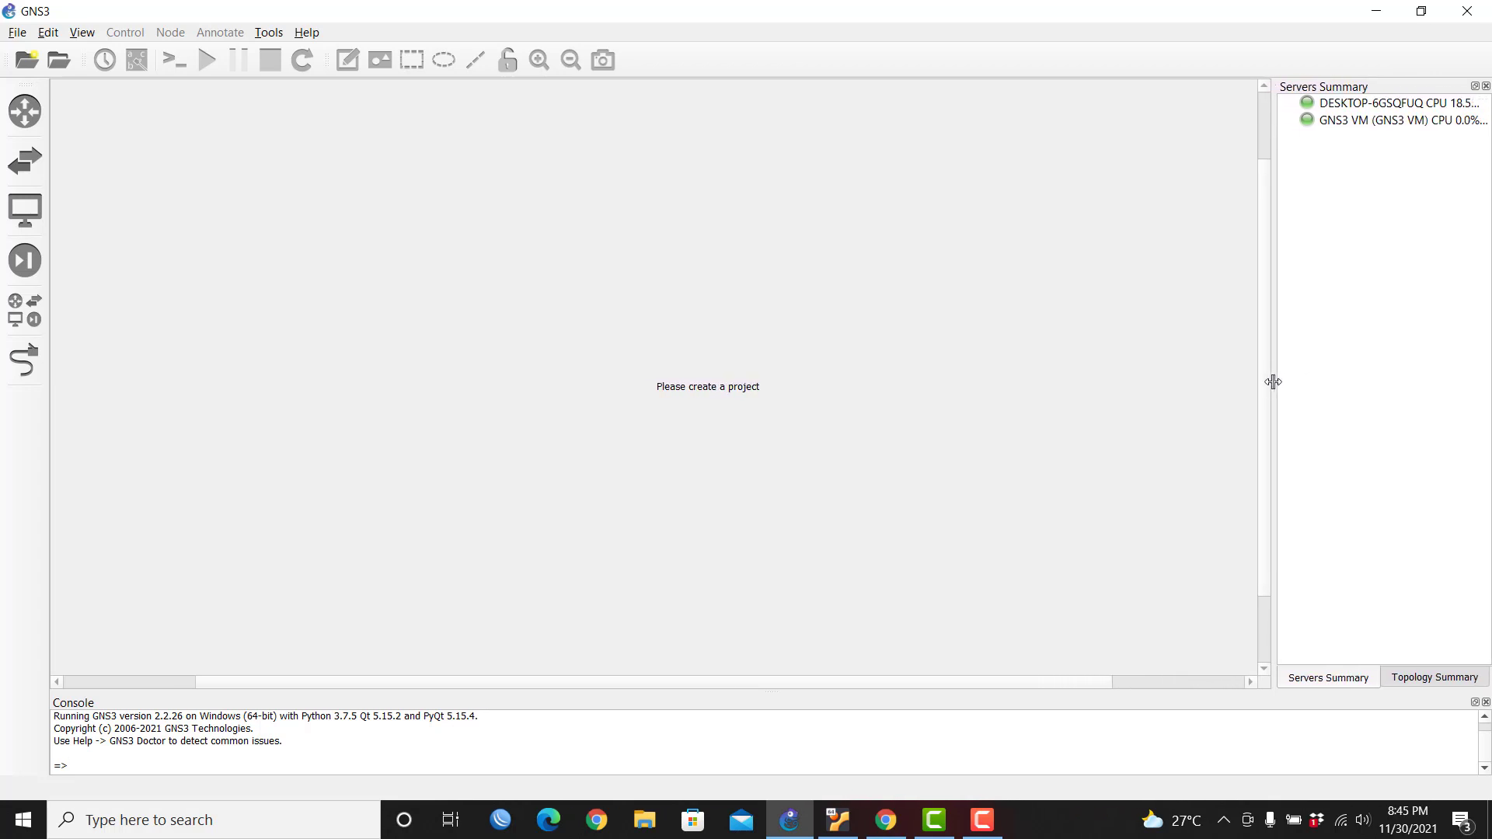
click(1357, 106)
click(1359, 121)
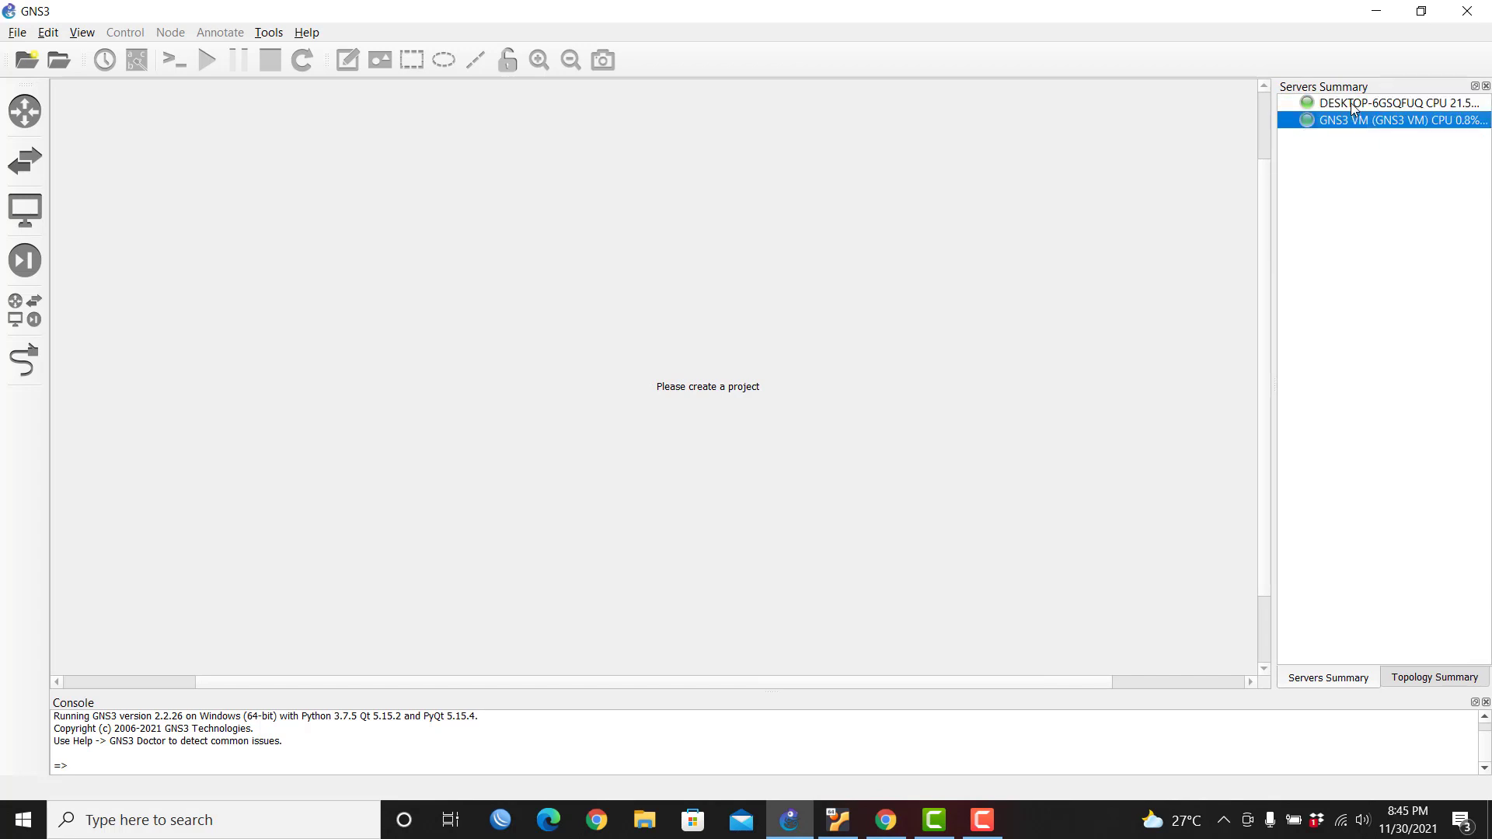
click(1352, 106)
click(1377, 124)
Step: Start a new blank project, replacing 'untitled' with the name LoadBalanceECMP
click(19, 34)
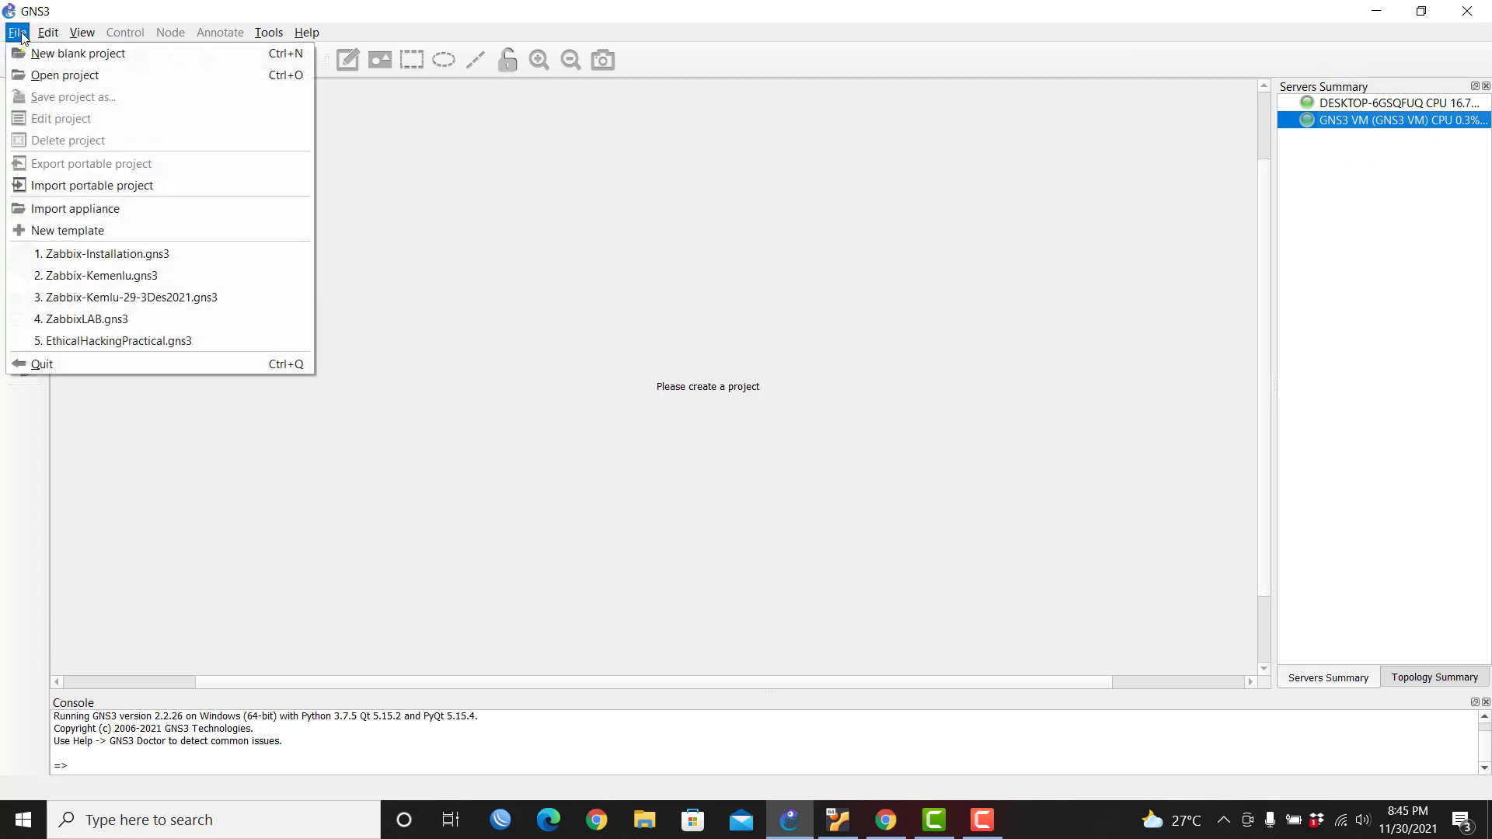
click(70, 53)
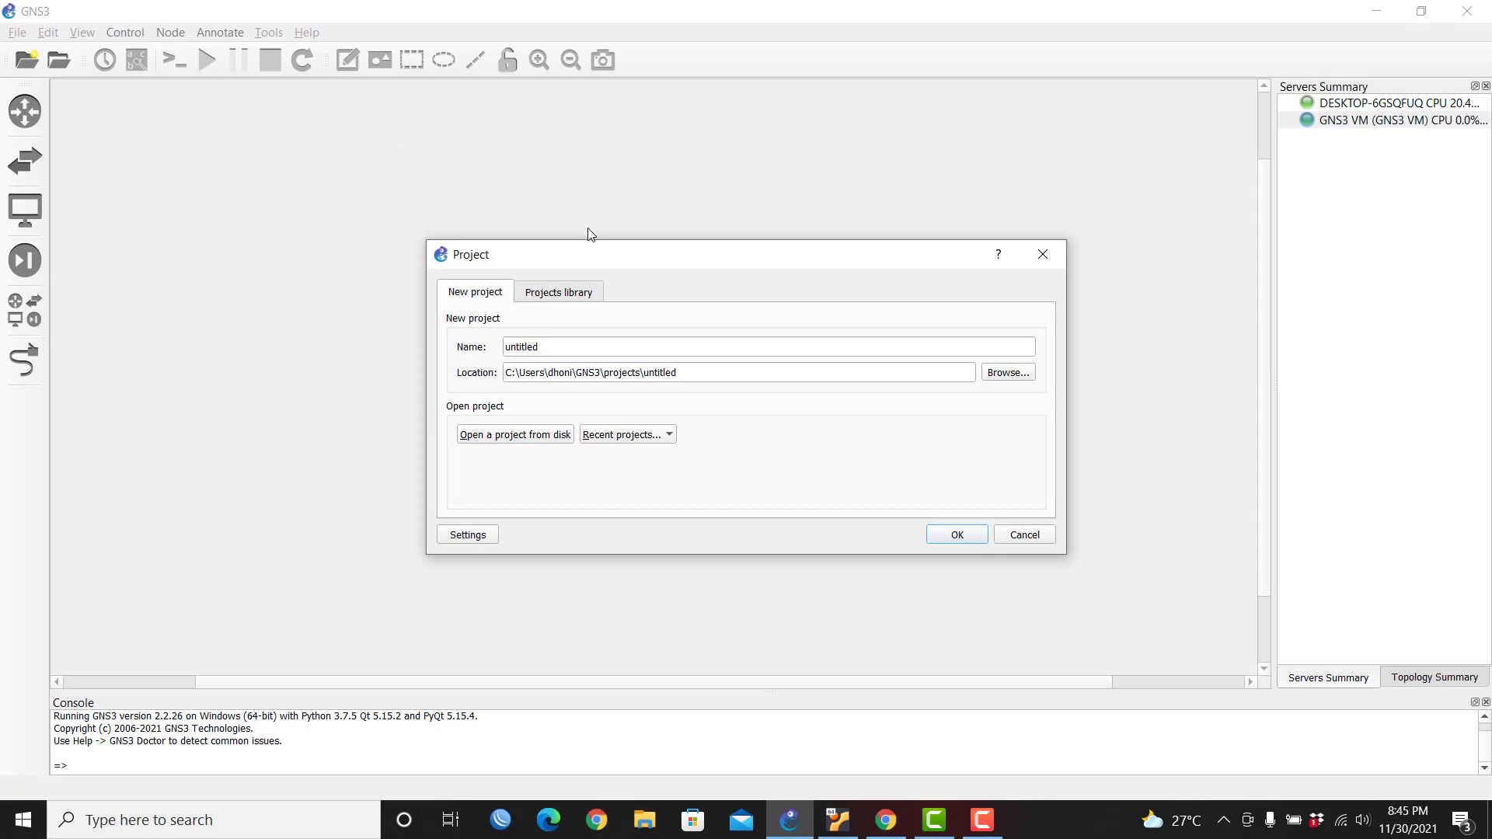
double_click(561, 348)
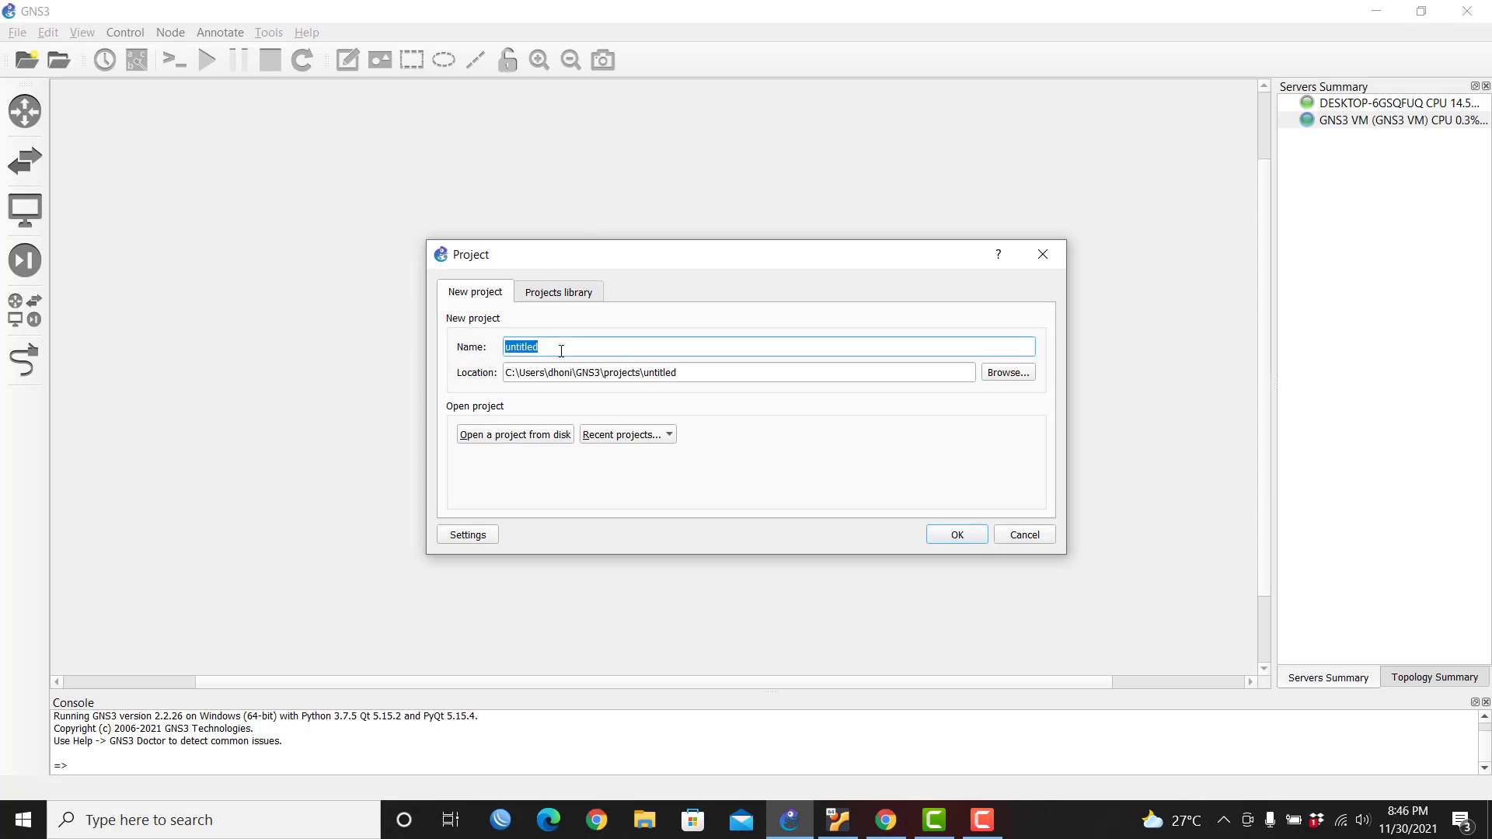
text(LoadBalanceECMP)
key(Return)
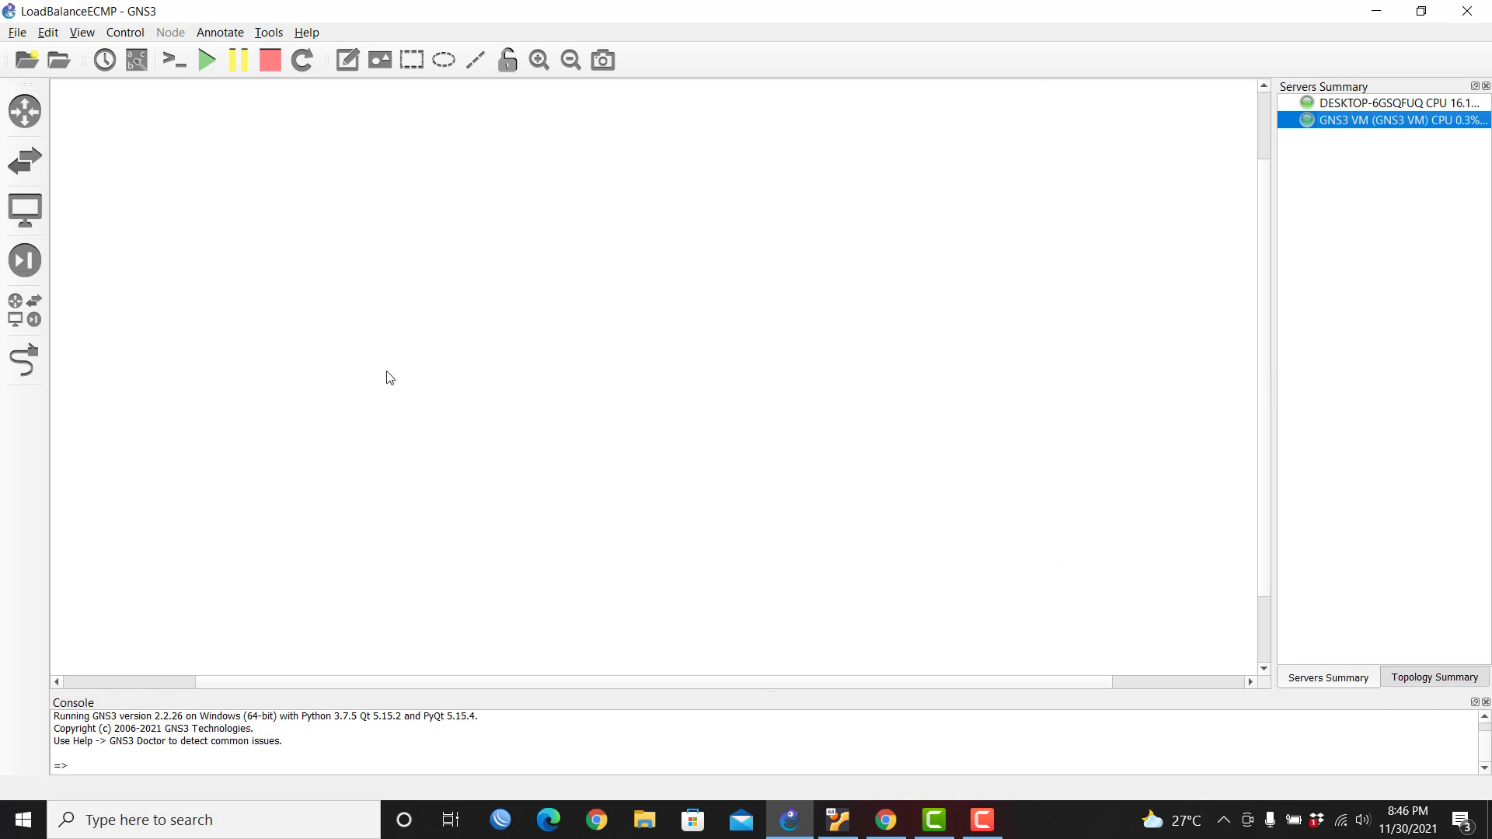
Step: Place two MikroTik CHR 6.47 routers side by side on the workspace
click(32, 317)
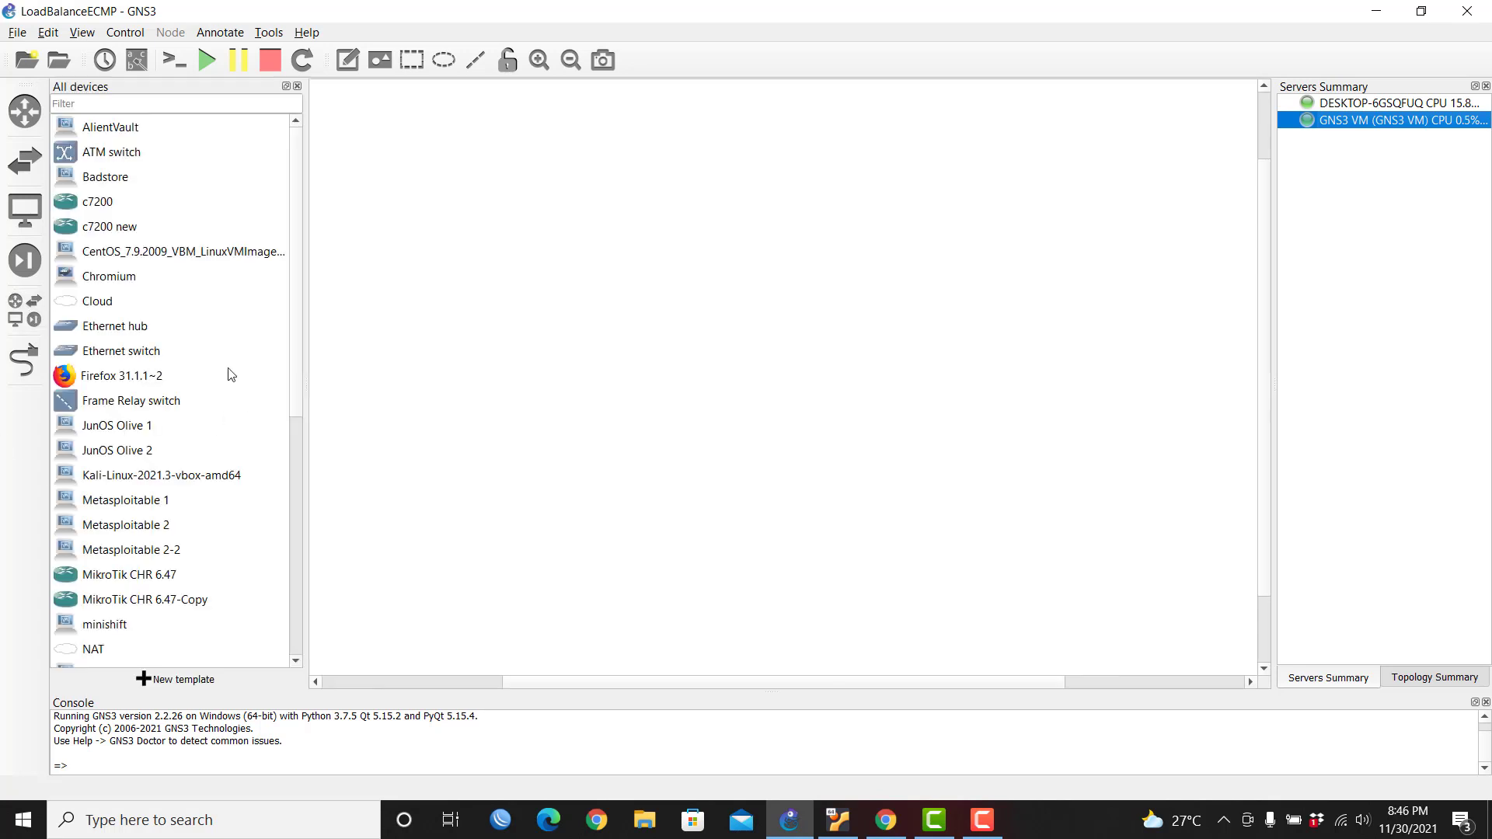
click(152, 574)
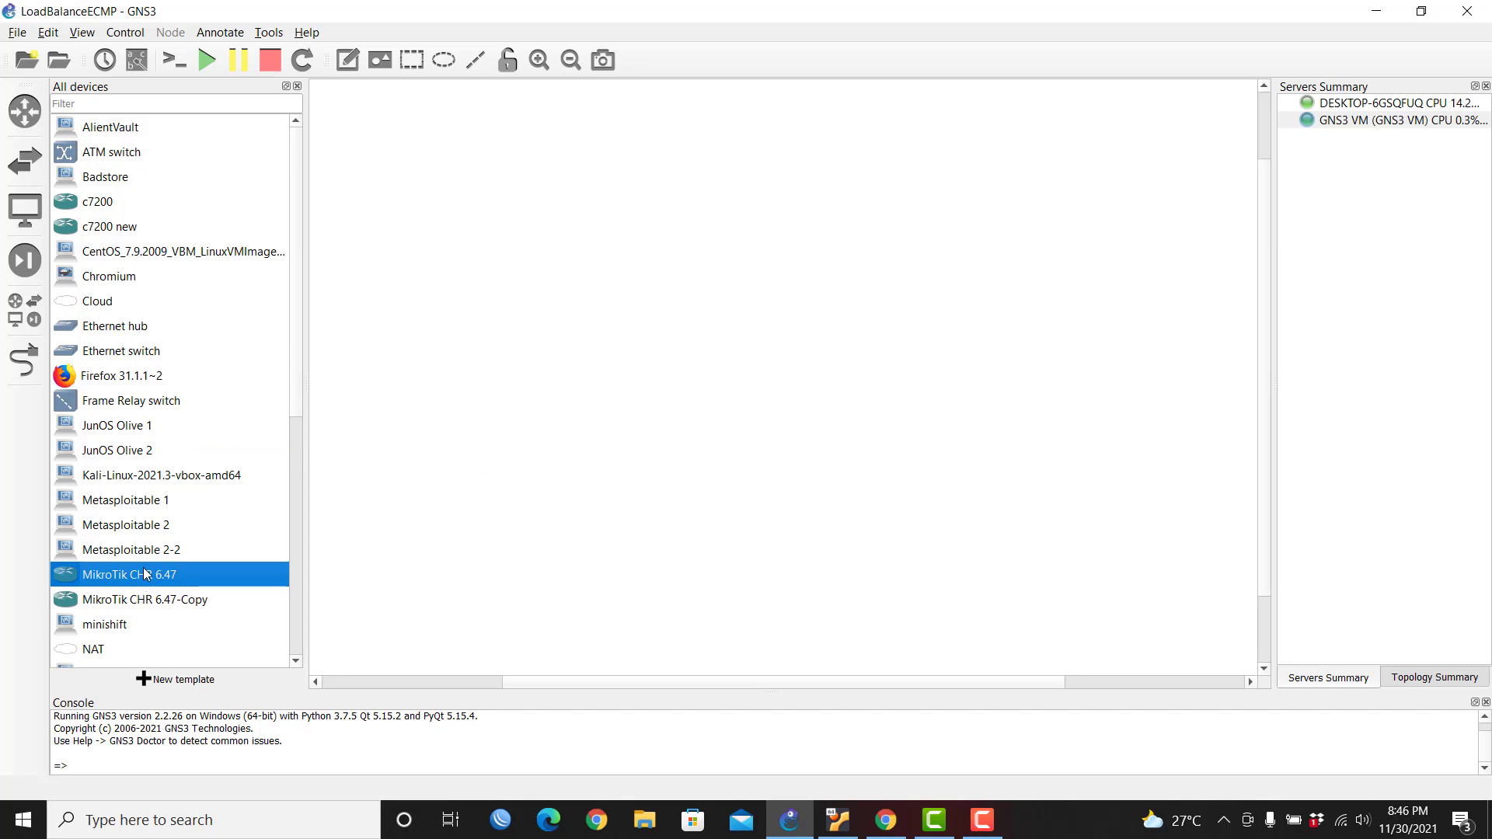
drag(144, 574, 616, 286)
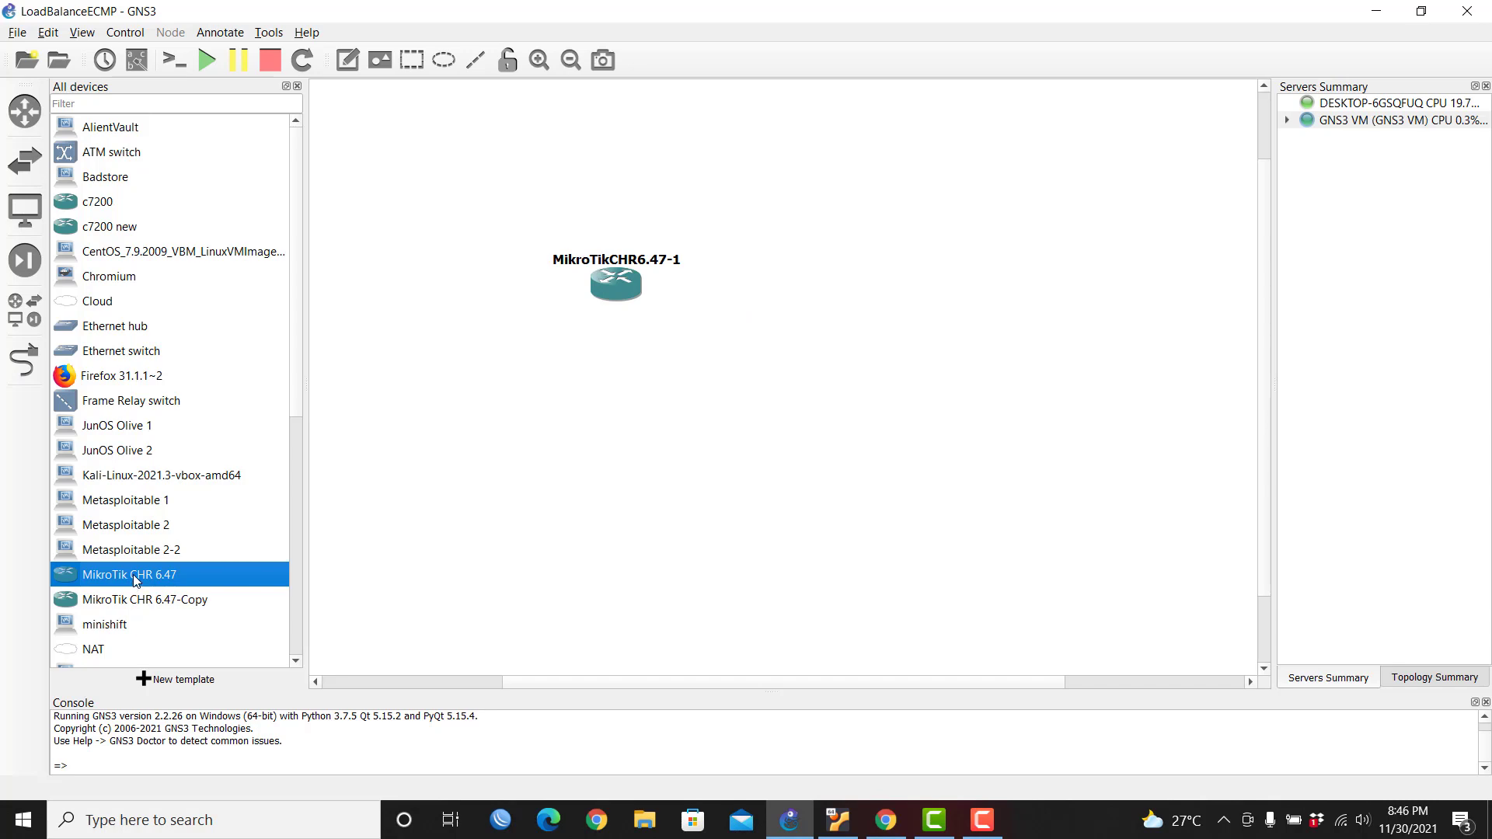
drag(134, 582, 978, 291)
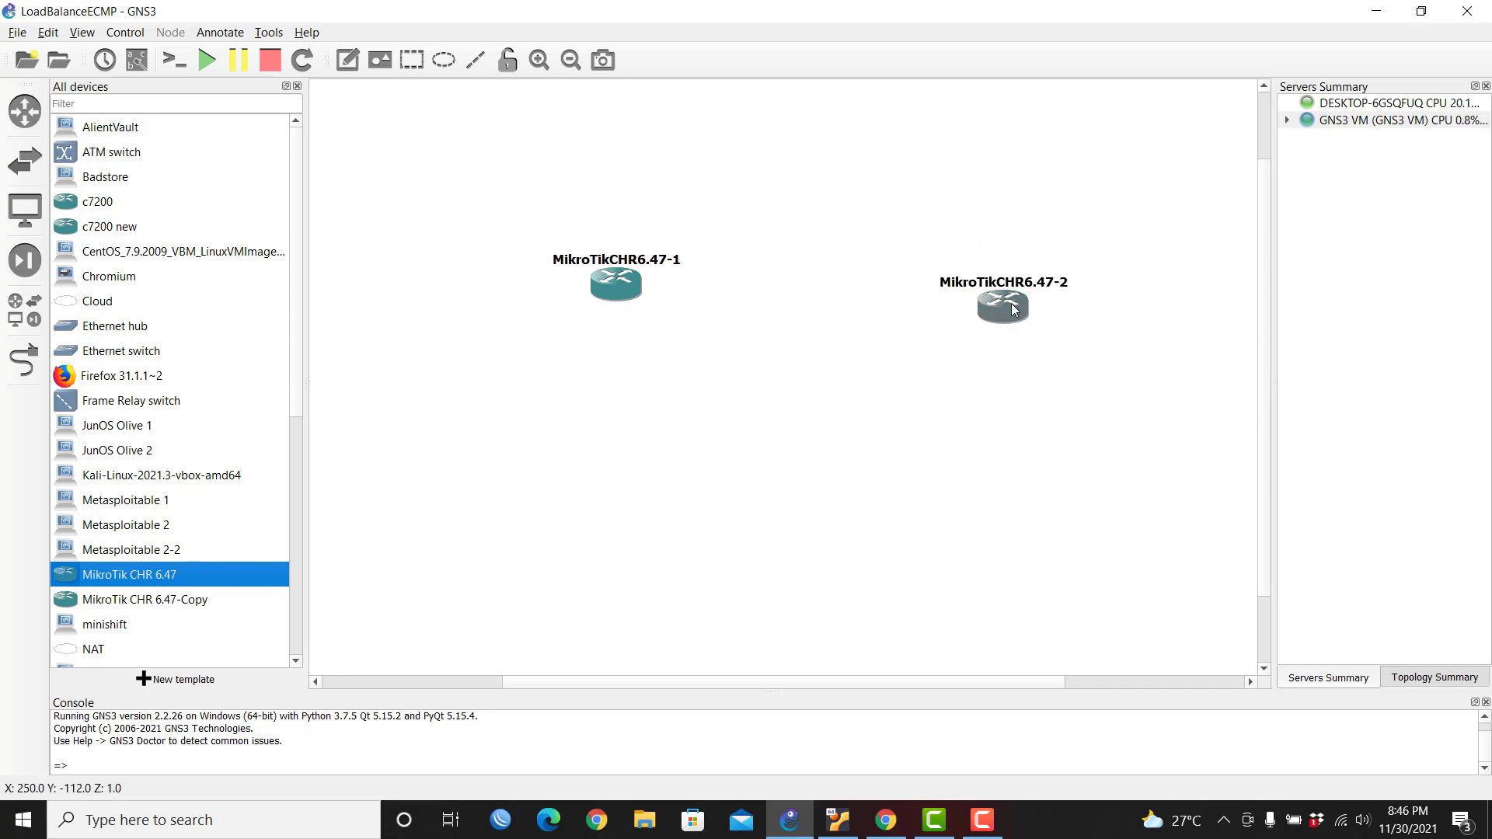
drag(1014, 310, 993, 289)
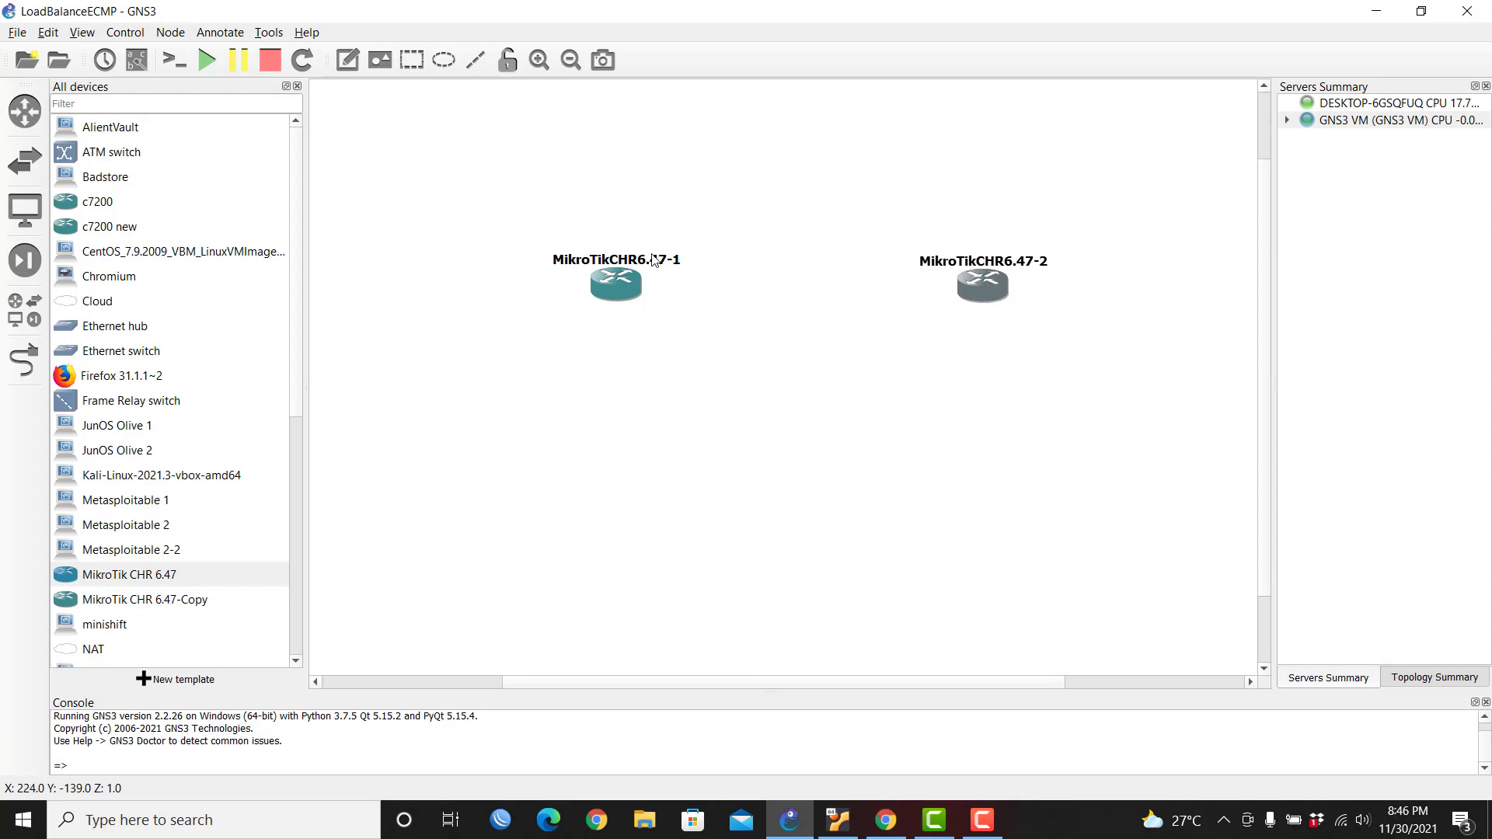
Step: Rename the routers ISP-1 and ISP-2 and line them up level
double_click(654, 261)
text(IS)
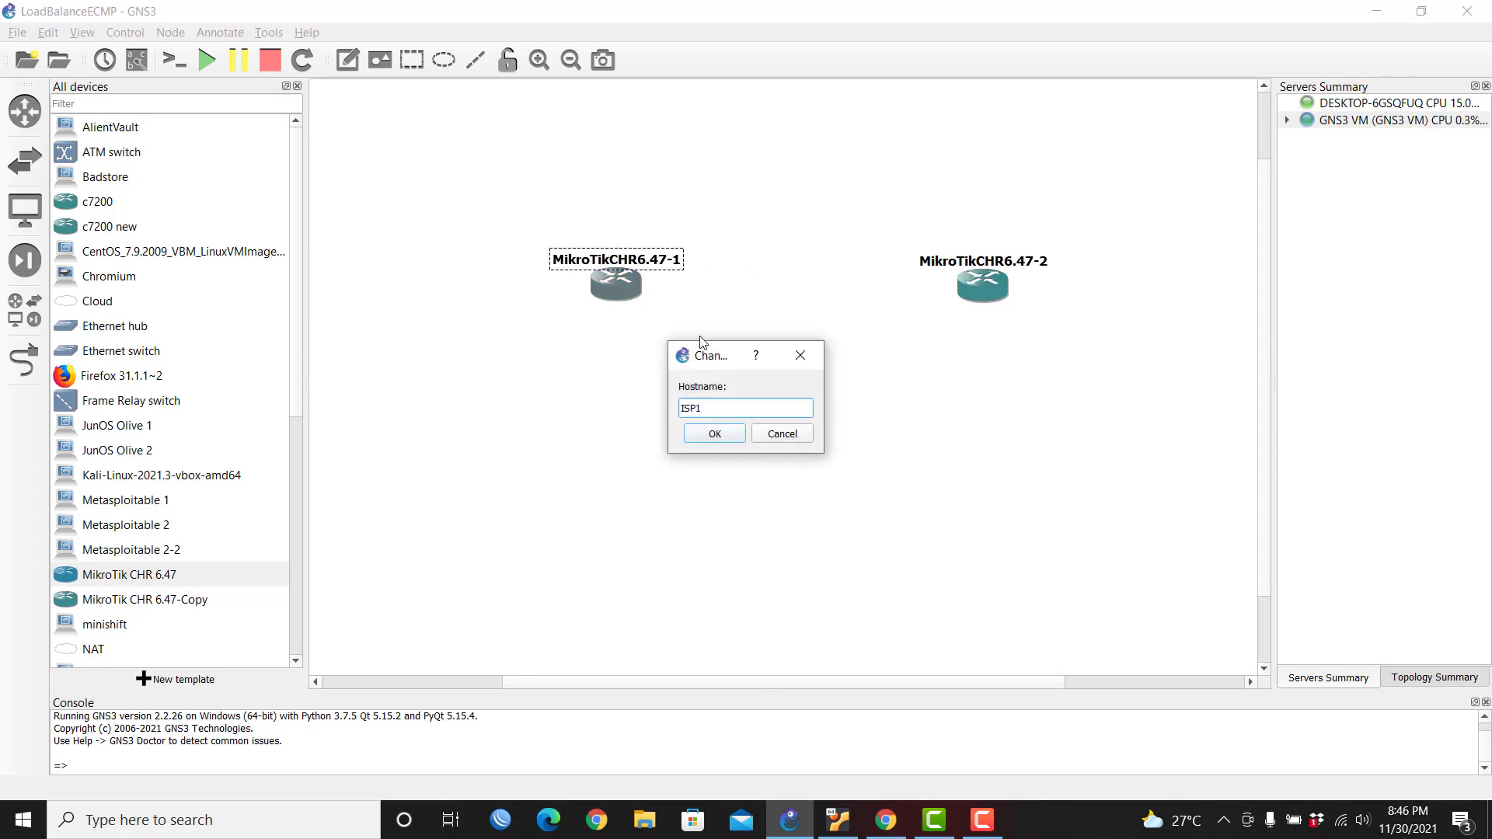
text(P-1)
key(Return)
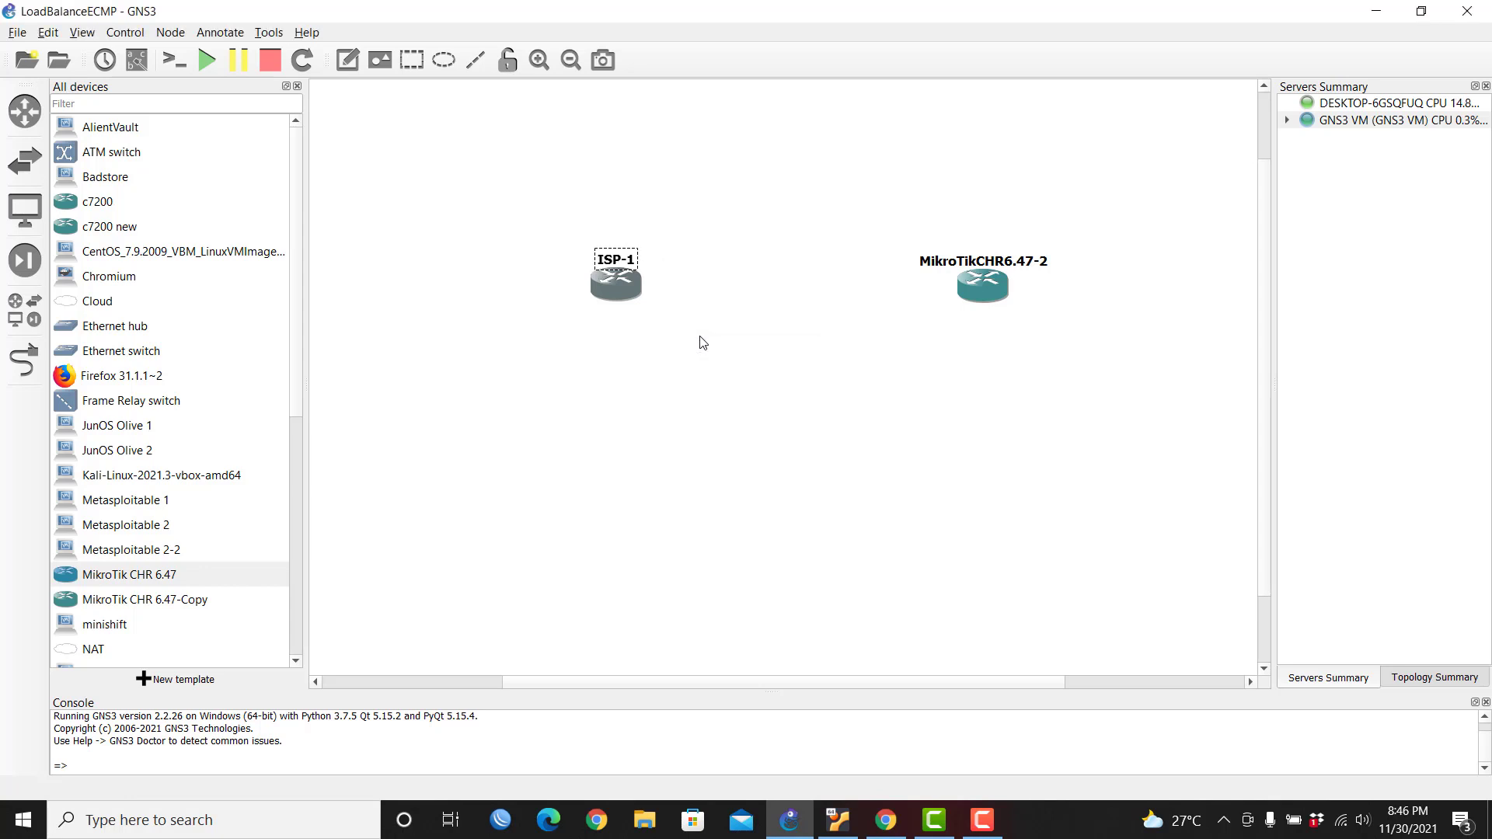
double_click(963, 265)
text(I)
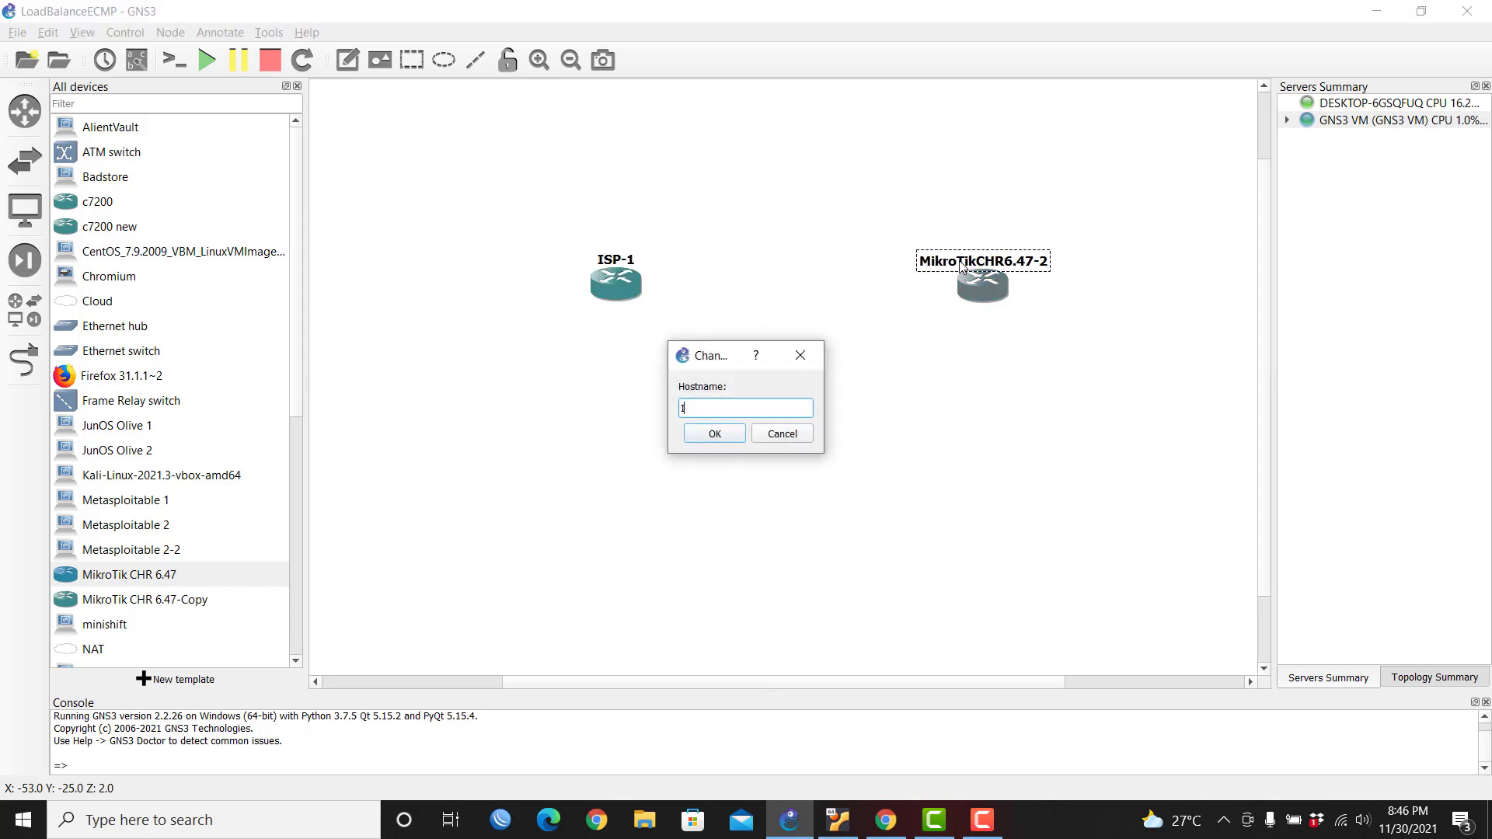
text(SP22)
key(Return)
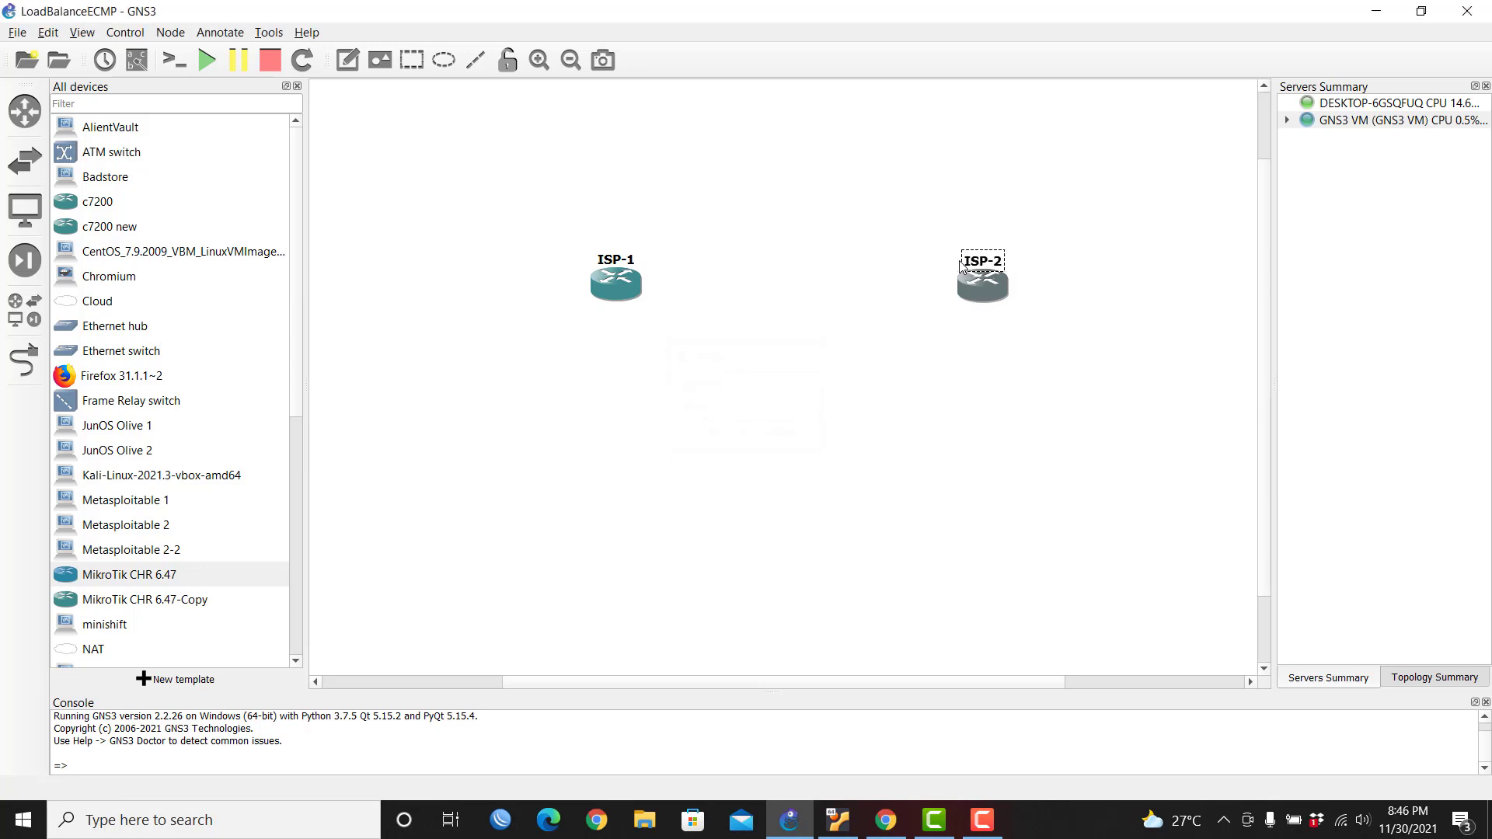
drag(604, 294, 566, 273)
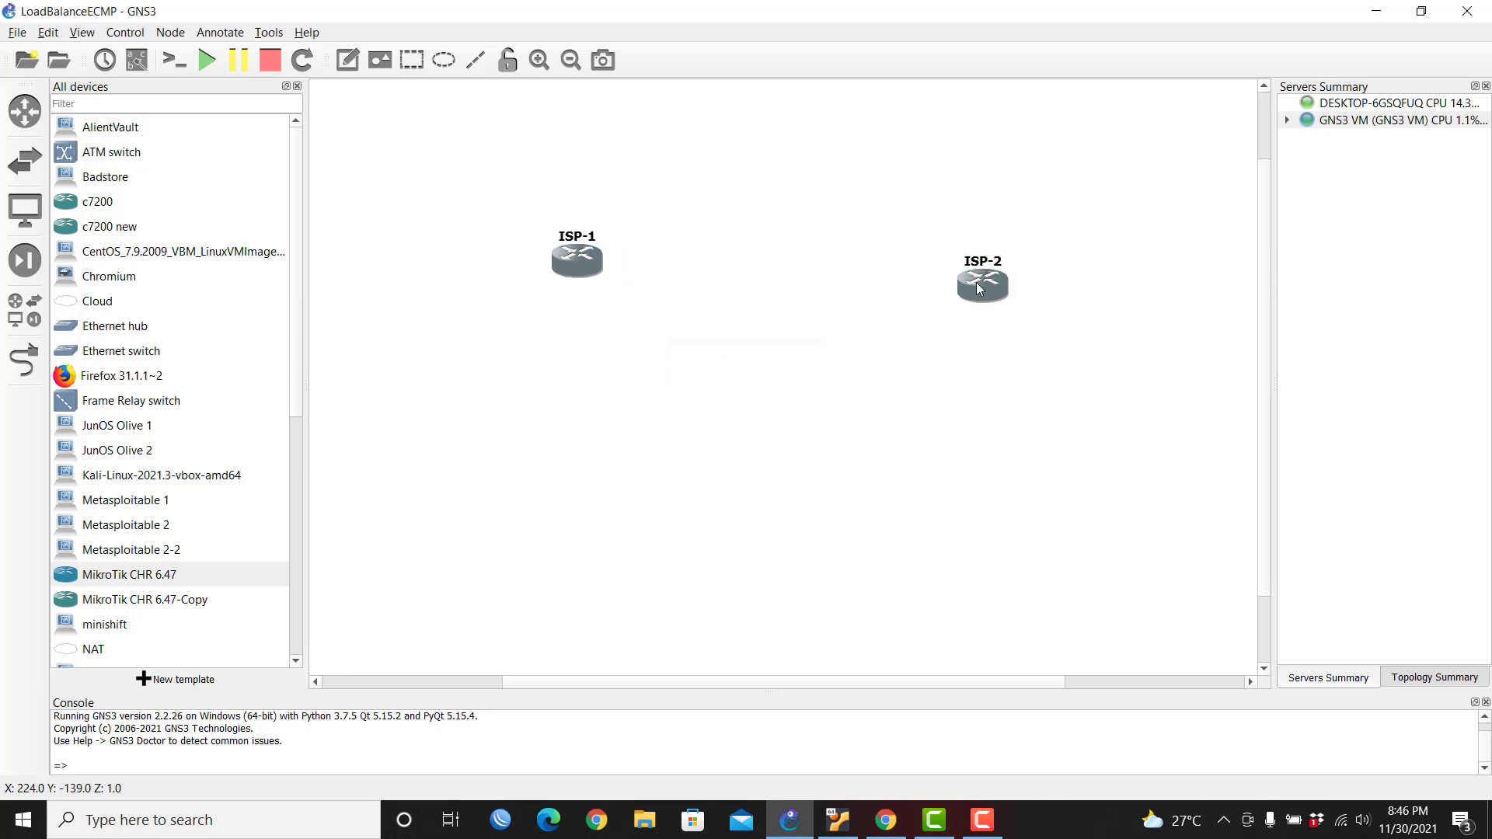
drag(980, 290, 951, 261)
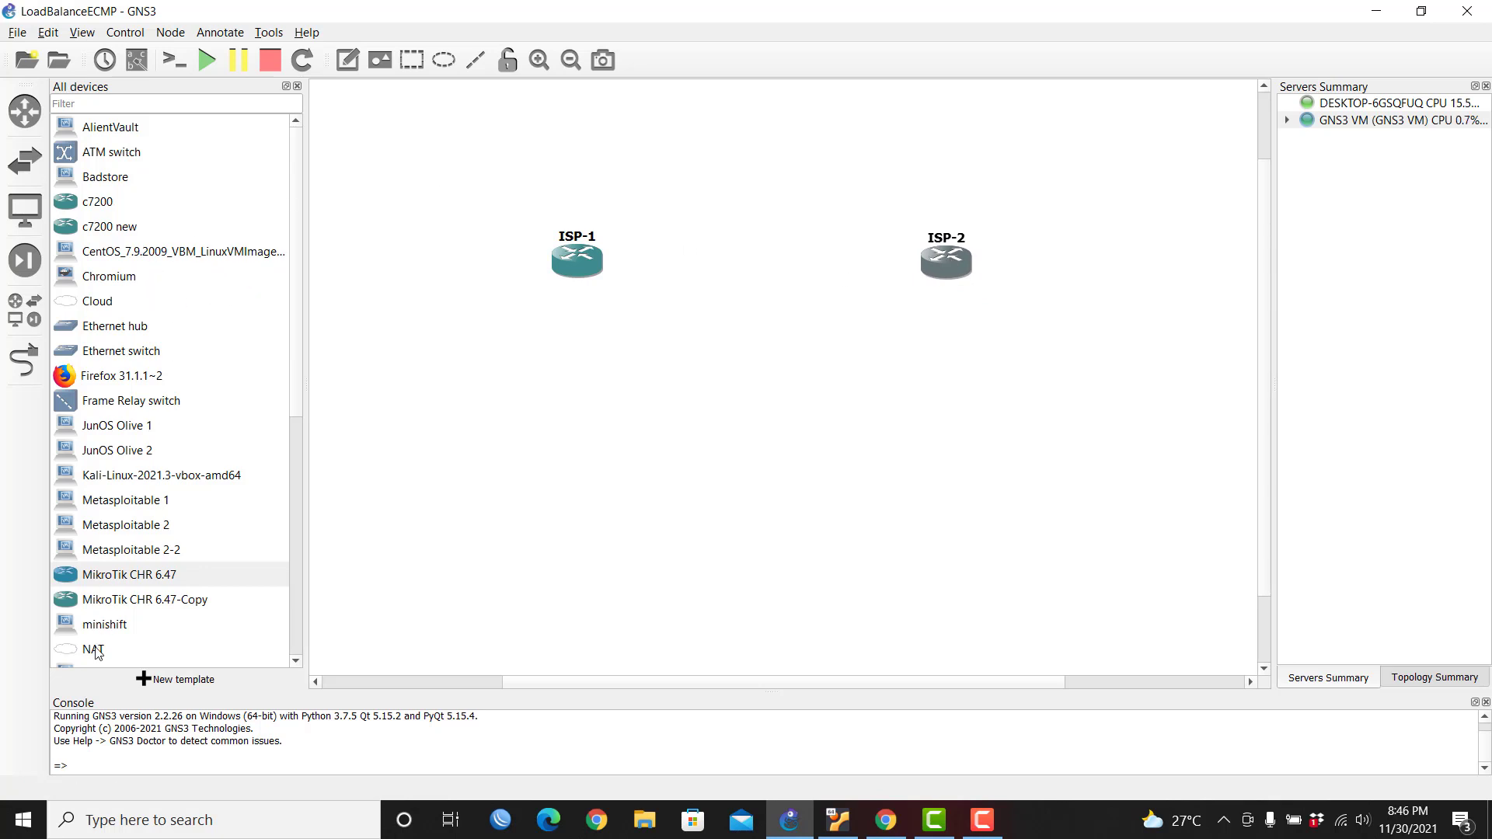
Step: Place a NAT cloud hosted on the GNS3 VM above the routers and realign ISP-1 and ISP-2
click(142, 648)
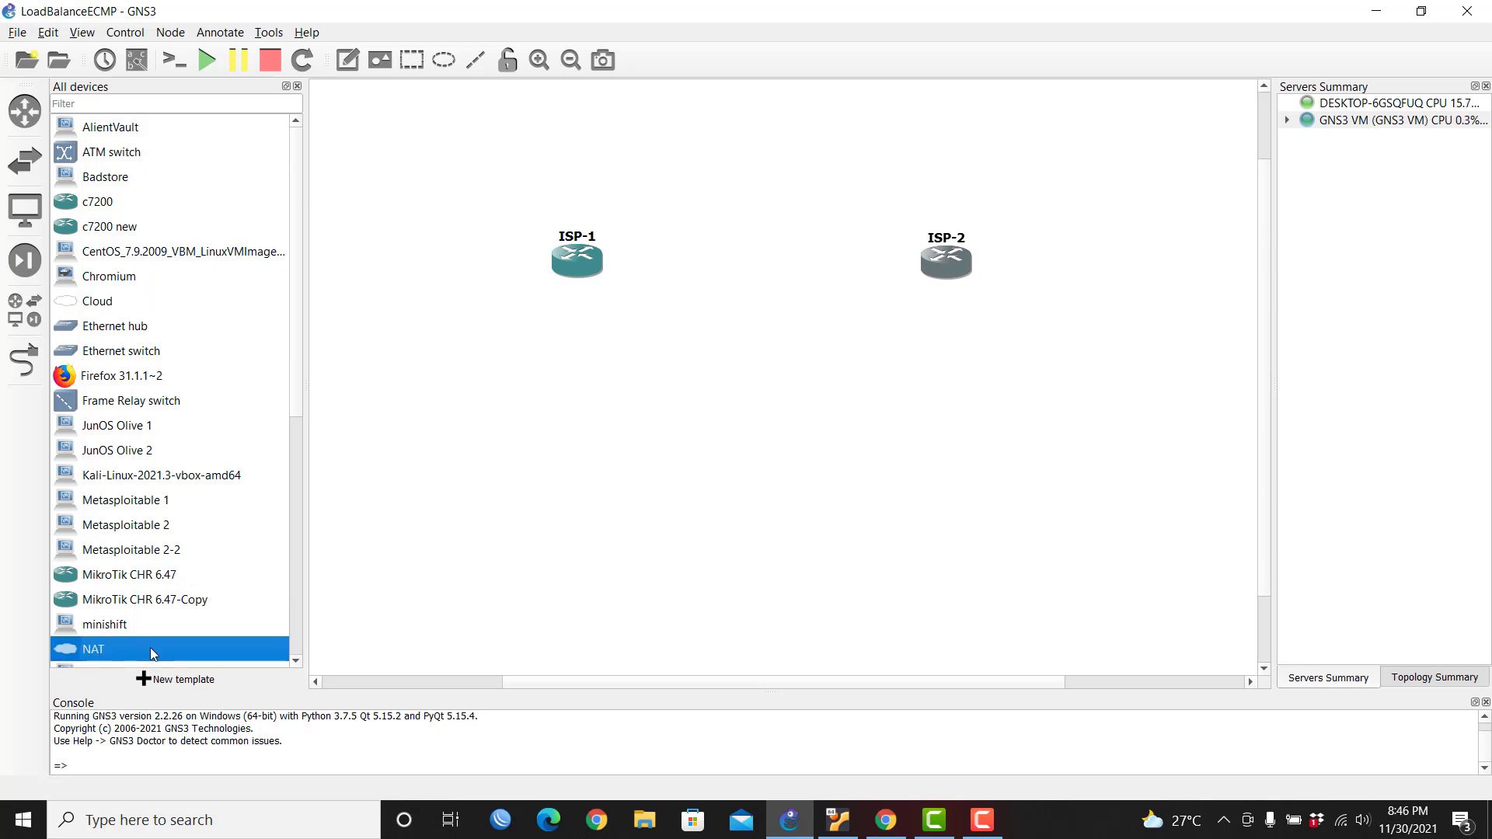
drag(151, 647, 781, 128)
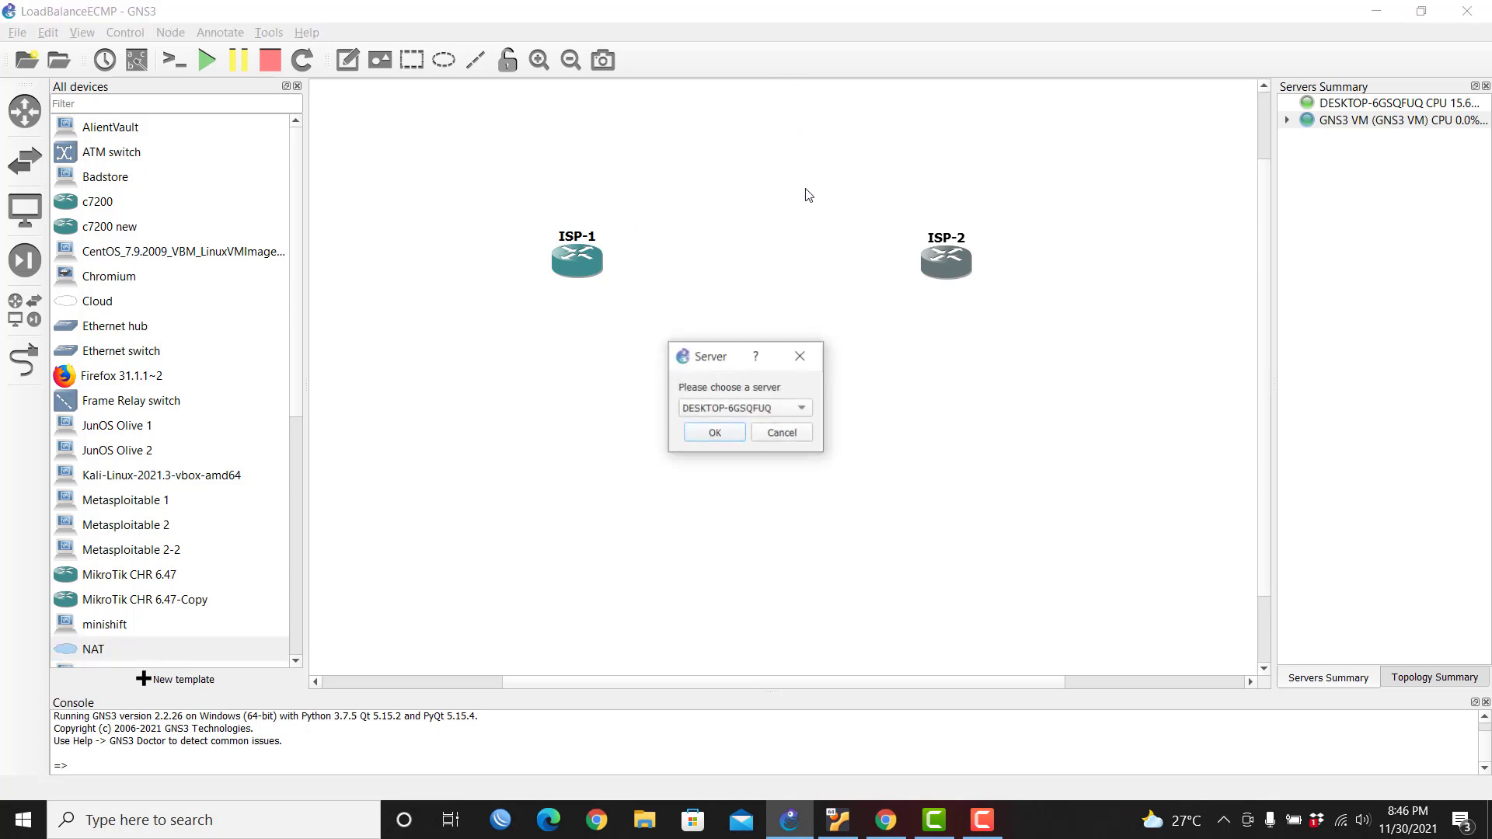
click(748, 410)
click(742, 429)
click(735, 440)
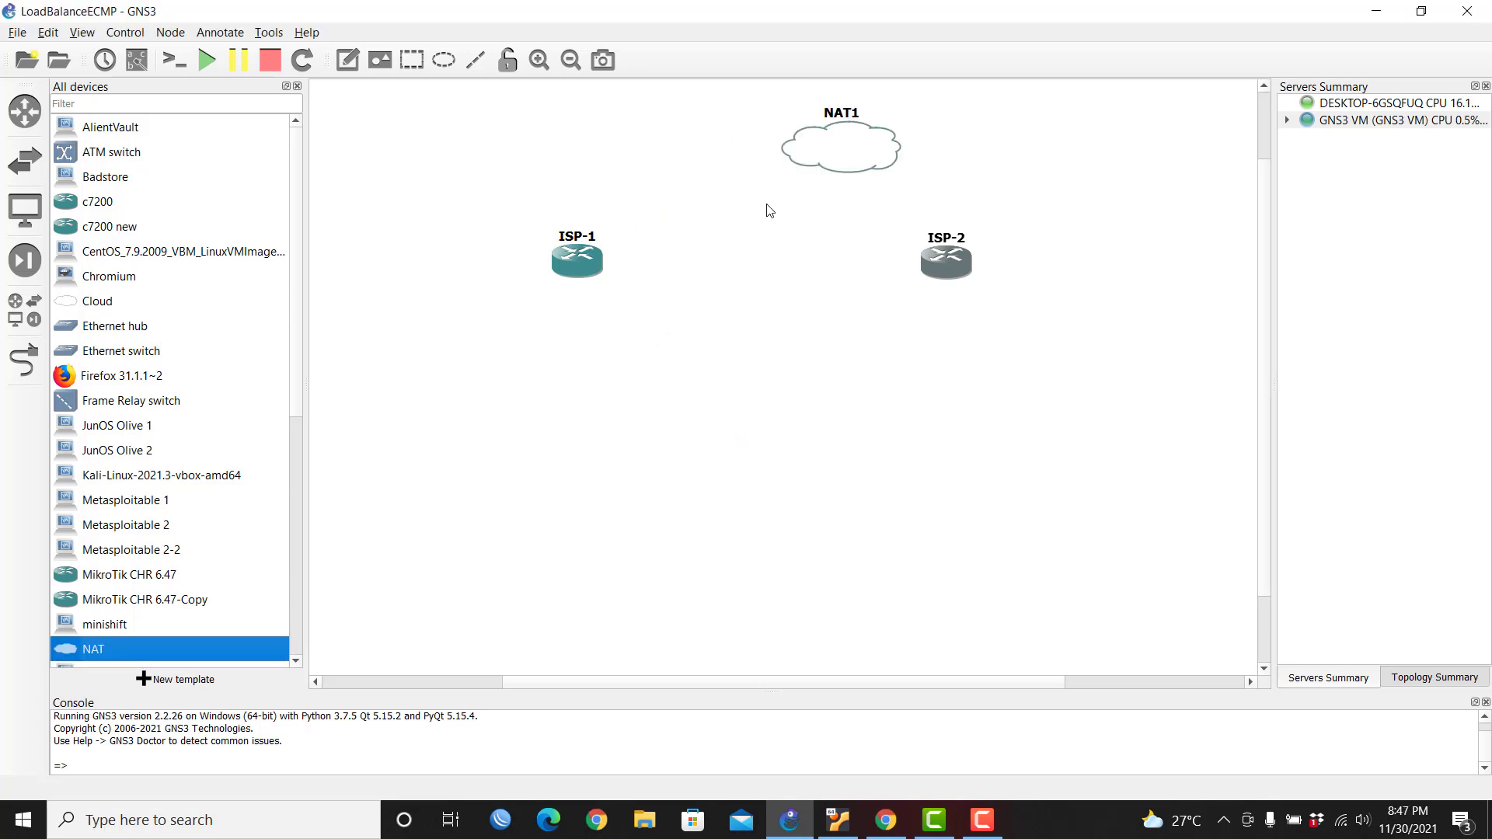
drag(584, 274, 602, 276)
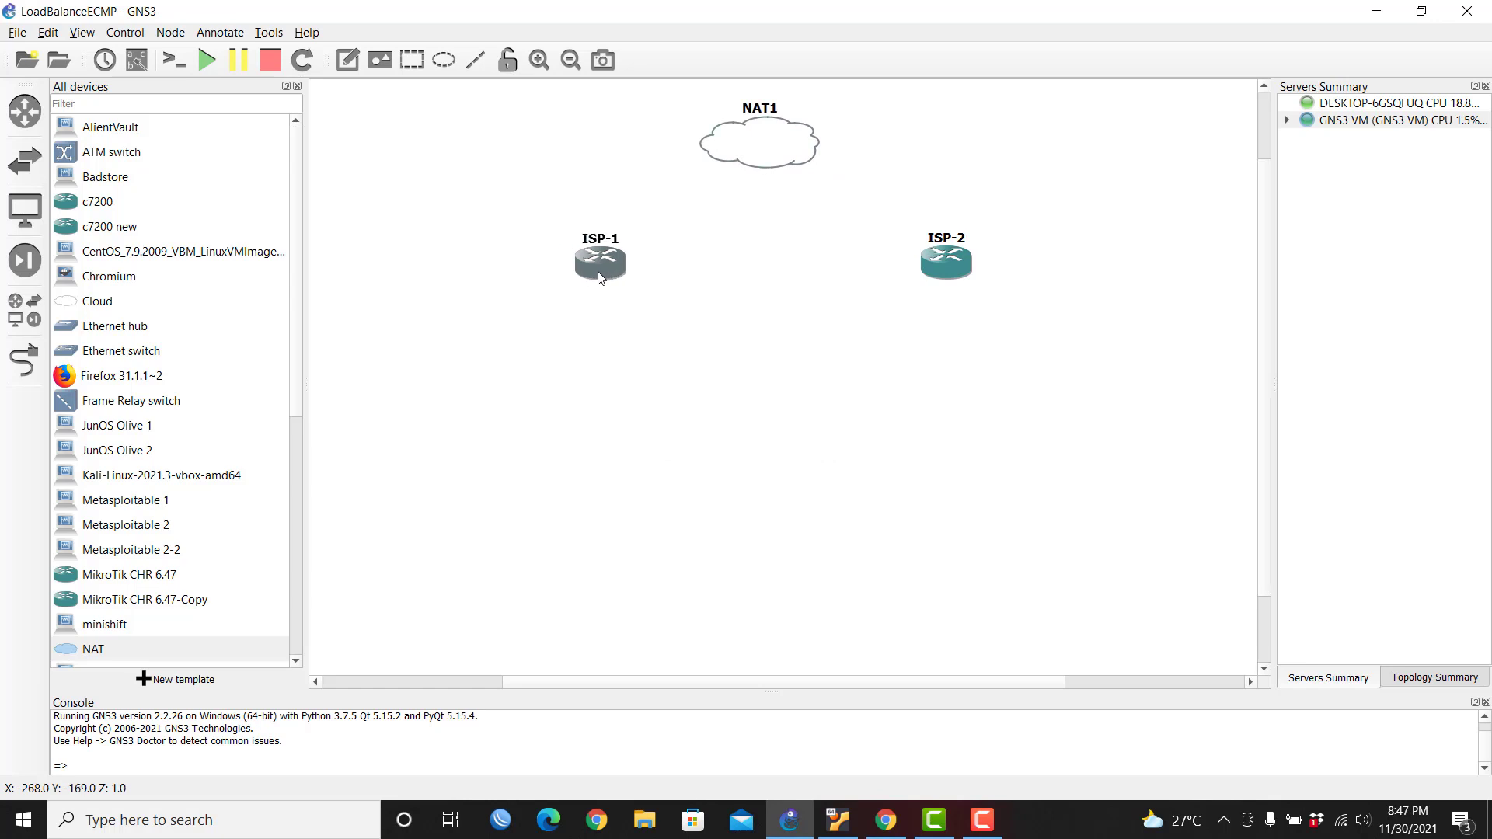
drag(965, 274, 949, 274)
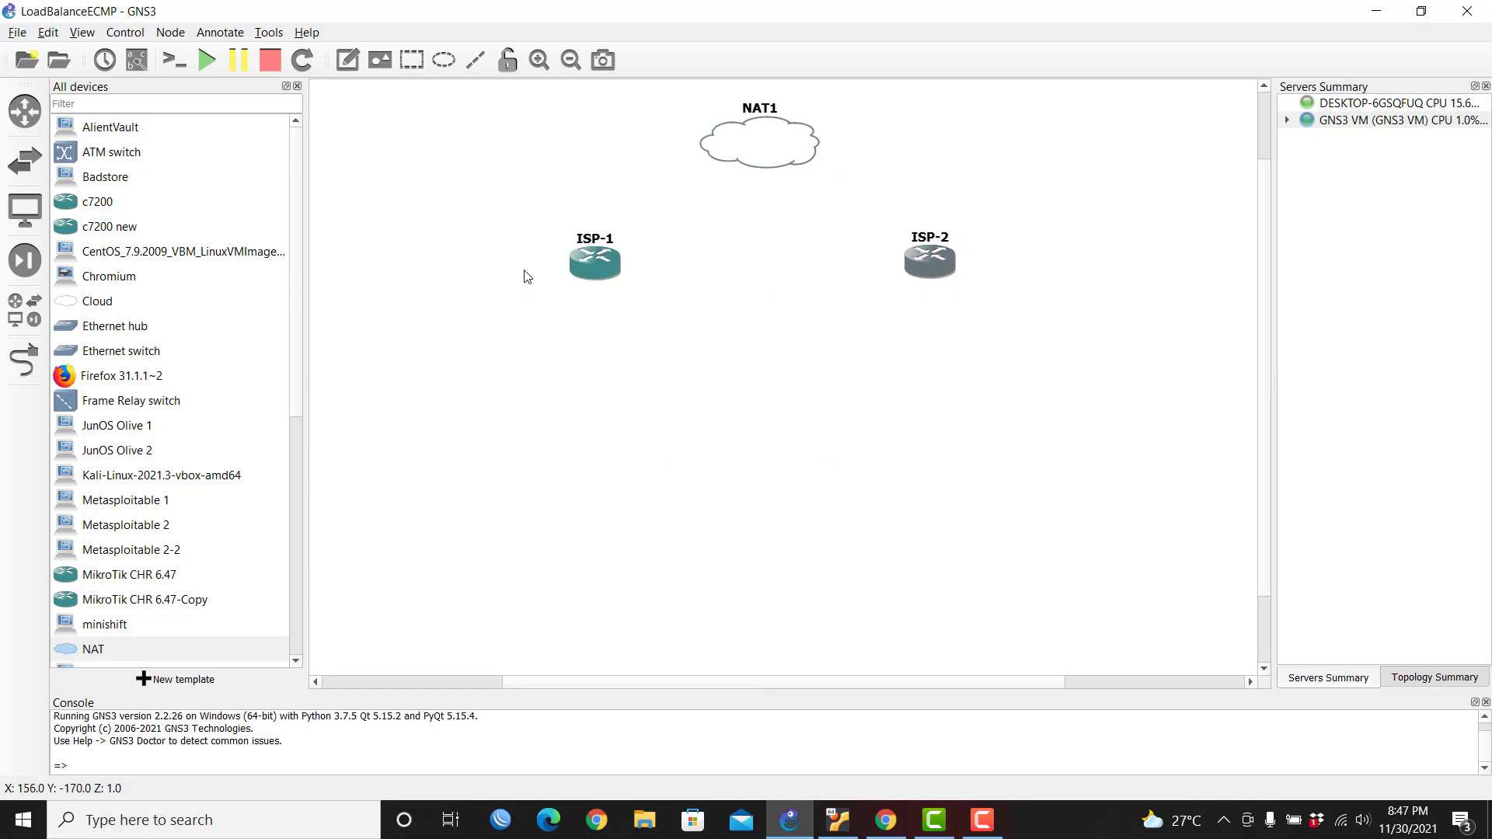
drag(605, 262, 599, 261)
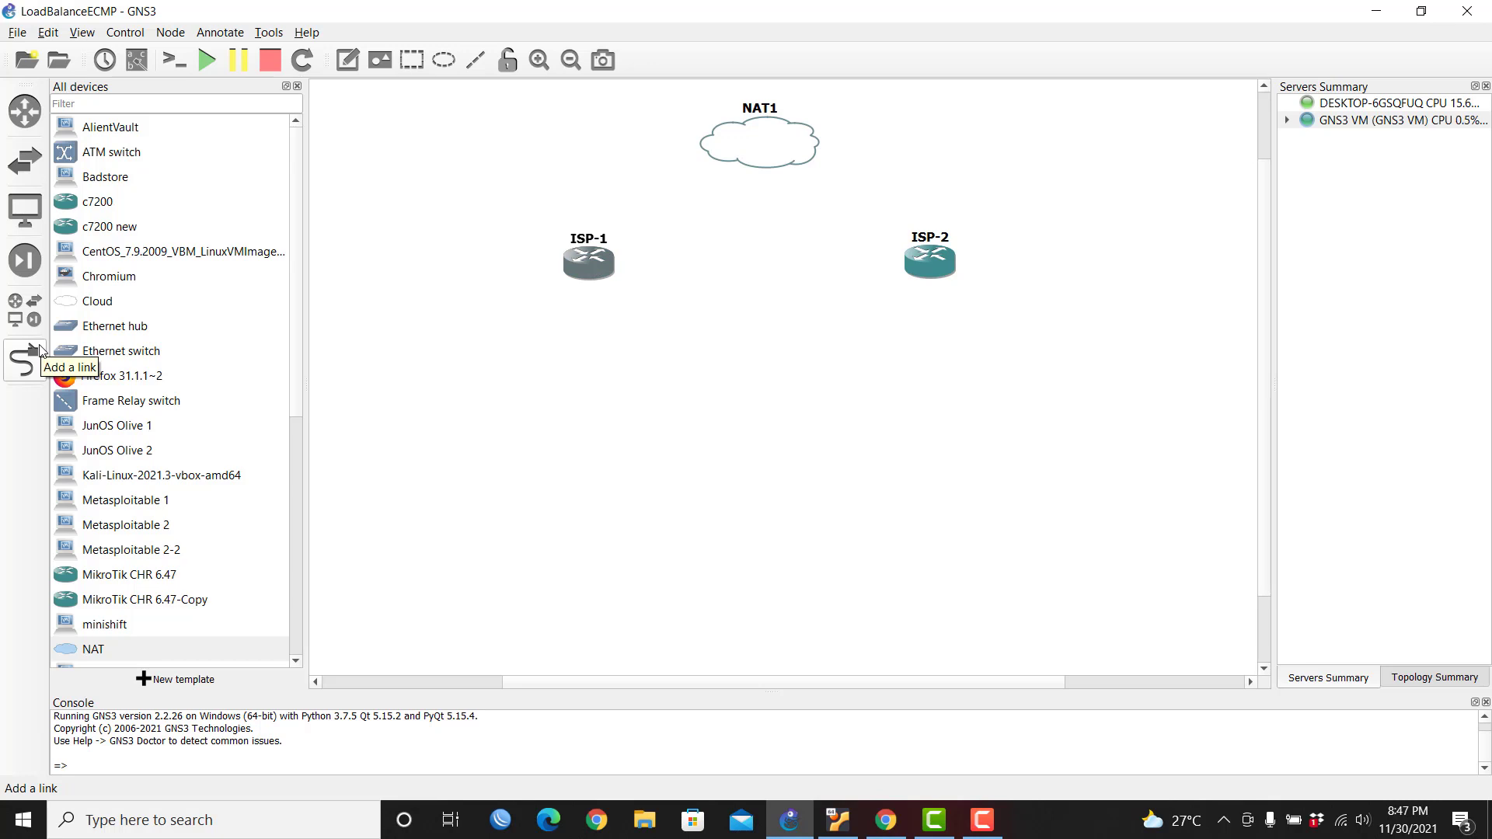
Step: Add Switch1 on the GNS3 VM between the routers, below NAT1
drag(172, 354, 771, 230)
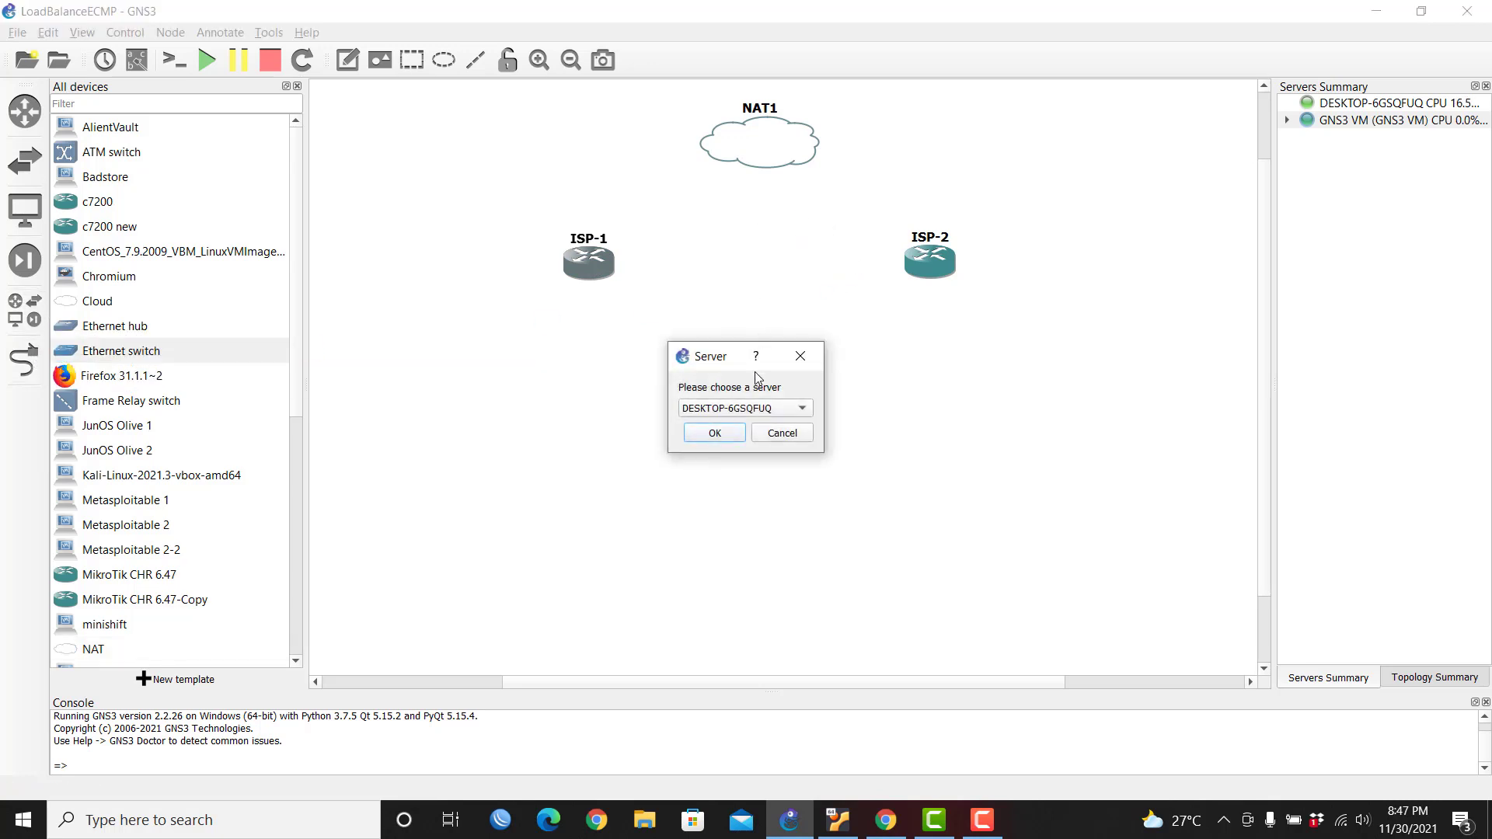
click(751, 411)
click(742, 429)
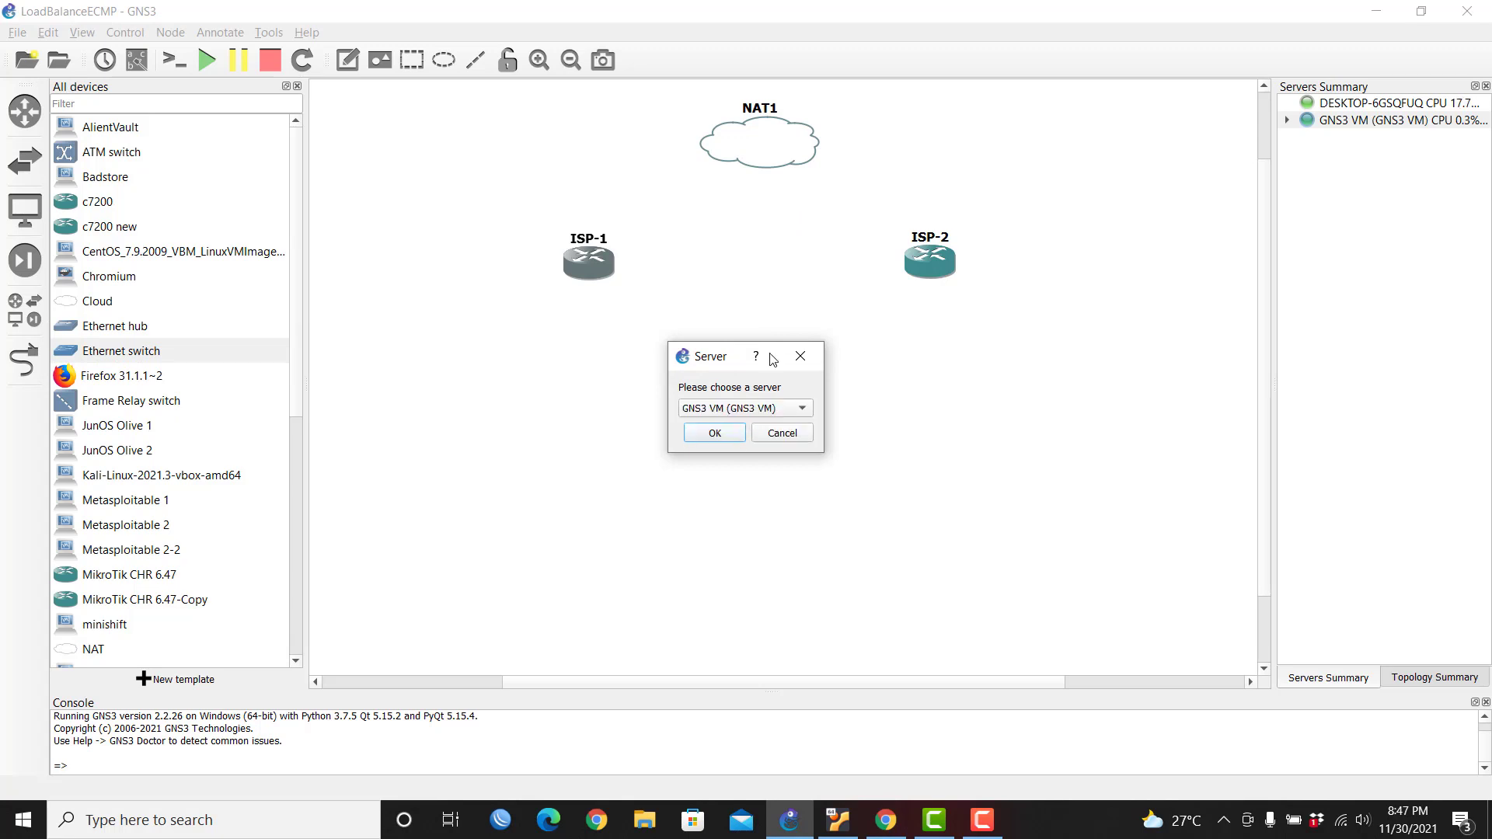
click(714, 433)
drag(770, 137, 769, 120)
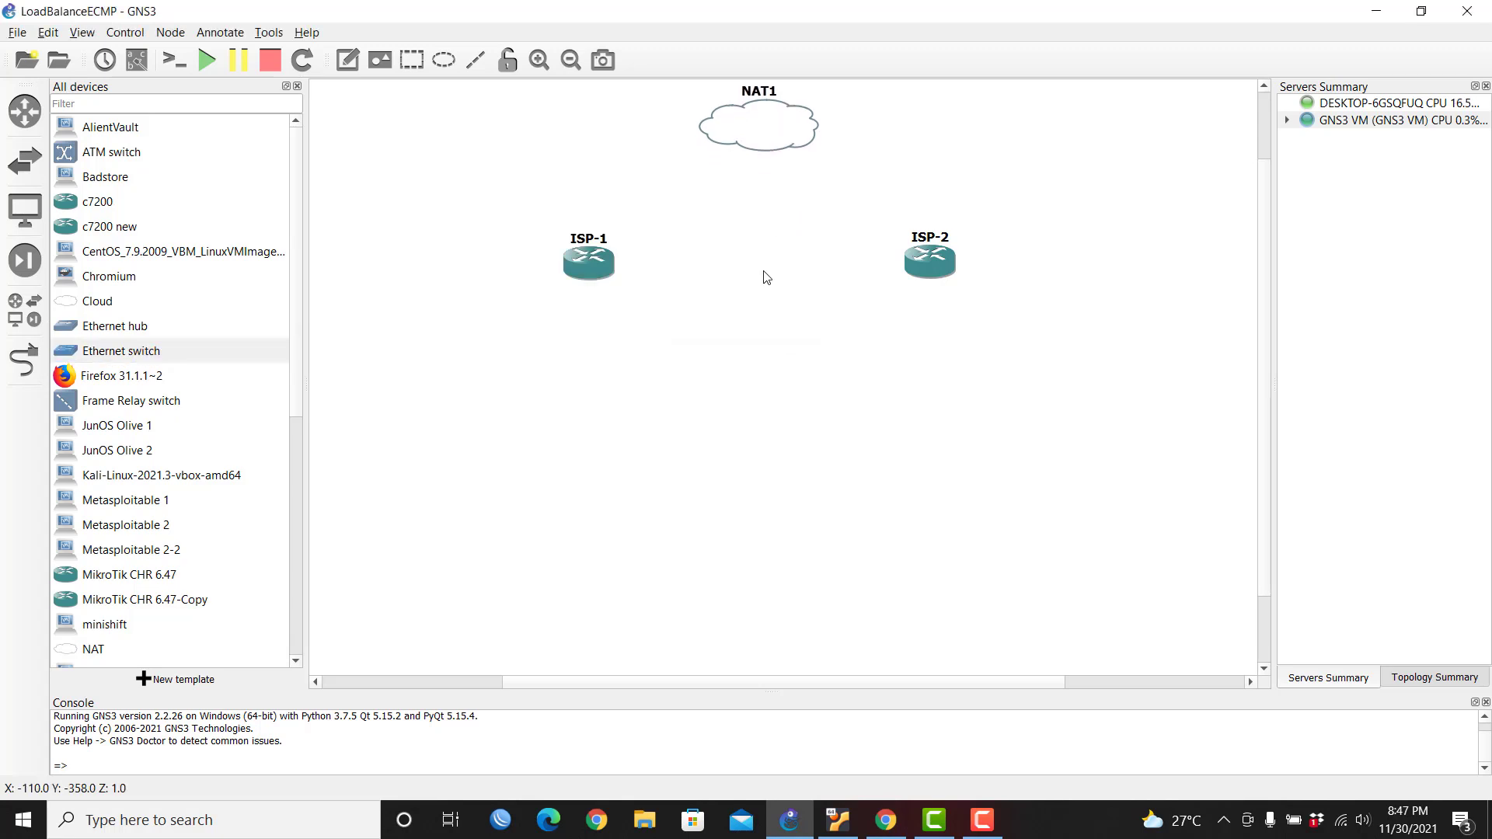
drag(780, 241, 748, 208)
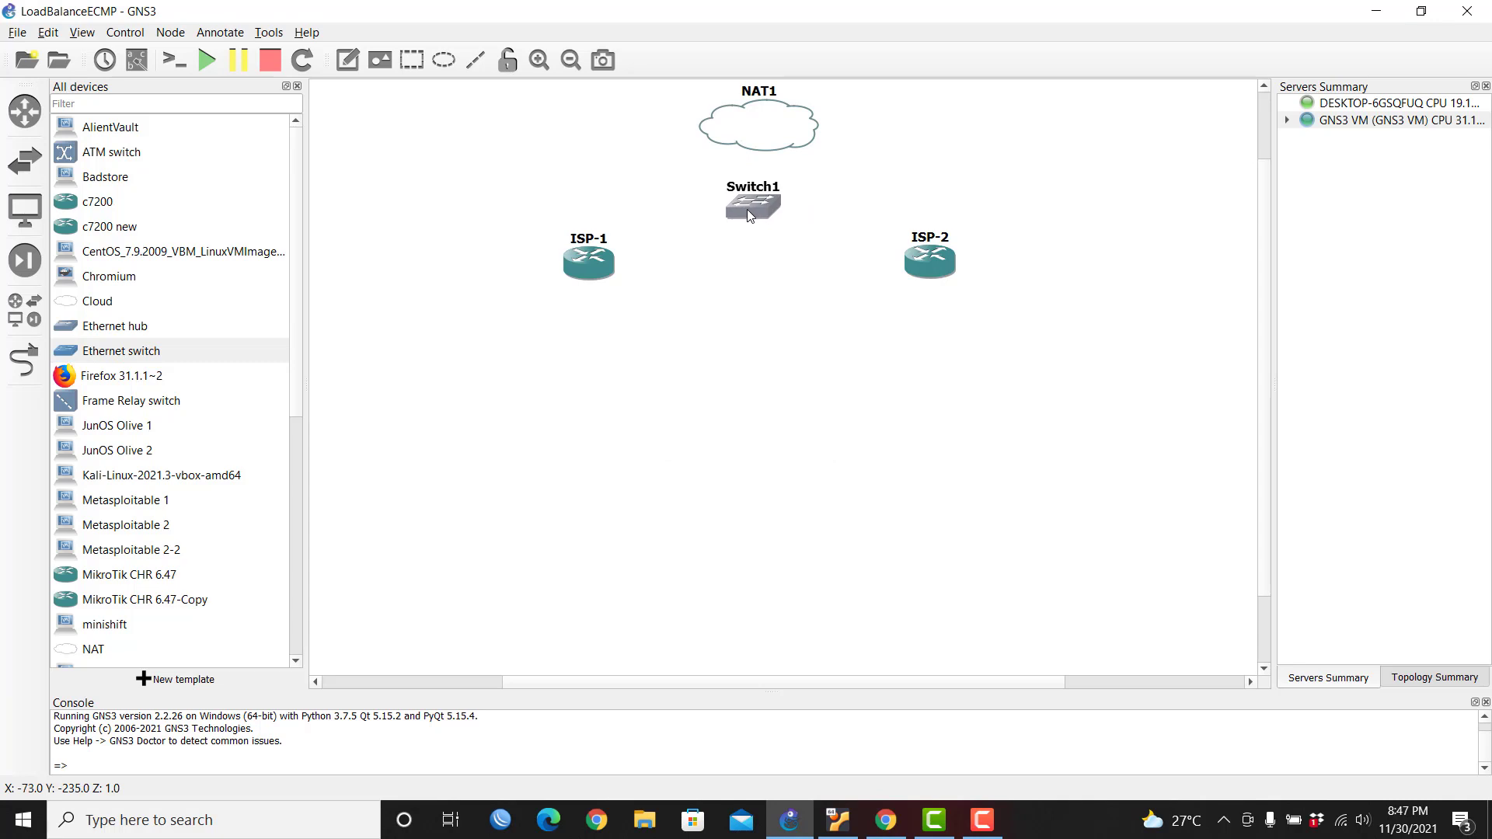
Step: Cable ISP-1 ether1 to Switch1 Ethernet0 and ISP-2 to Ethernet1, then realign the routers
click(24, 359)
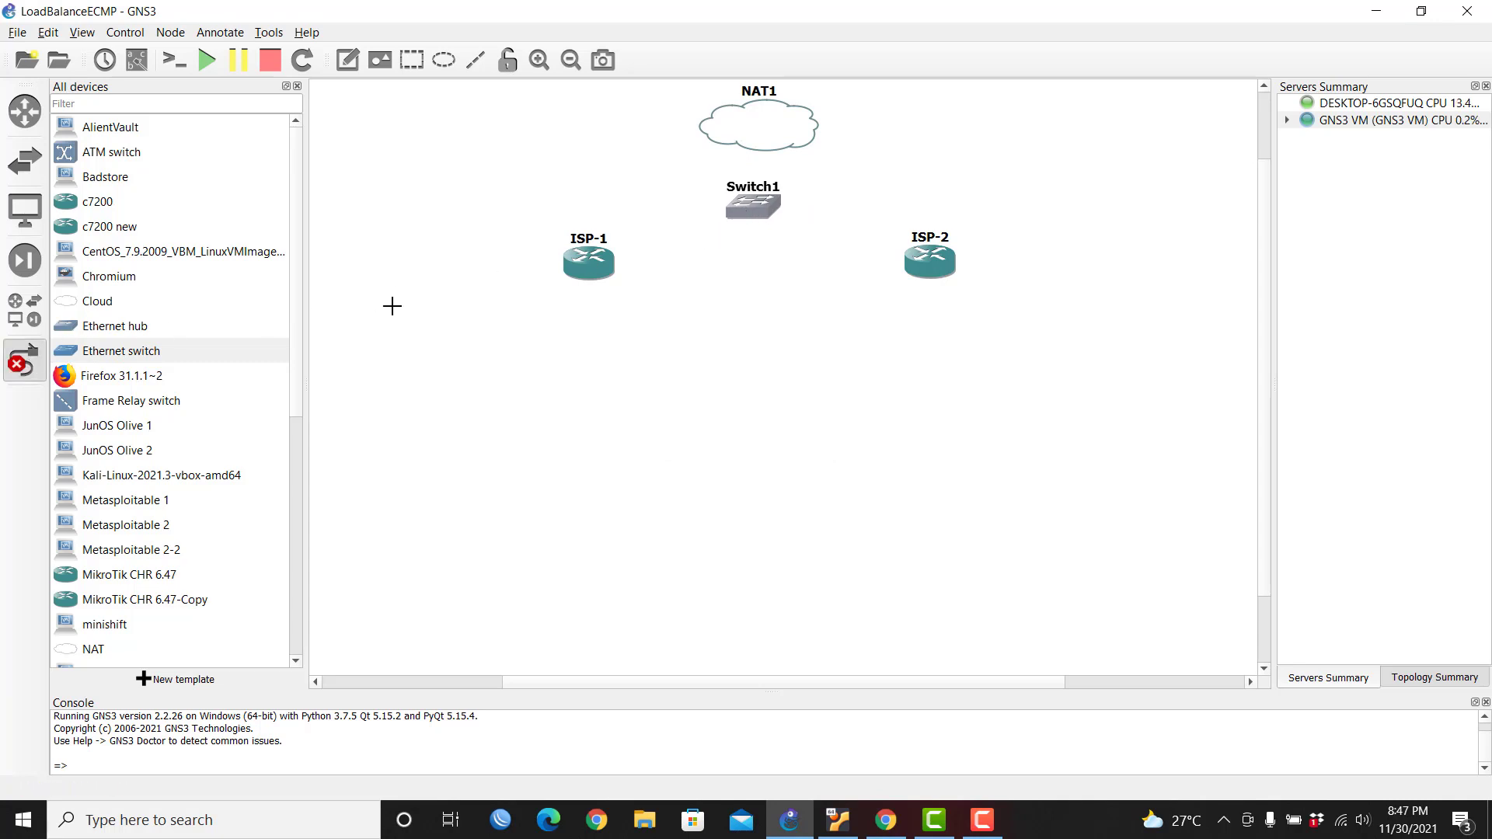
click(609, 267)
click(679, 278)
click(754, 205)
click(801, 221)
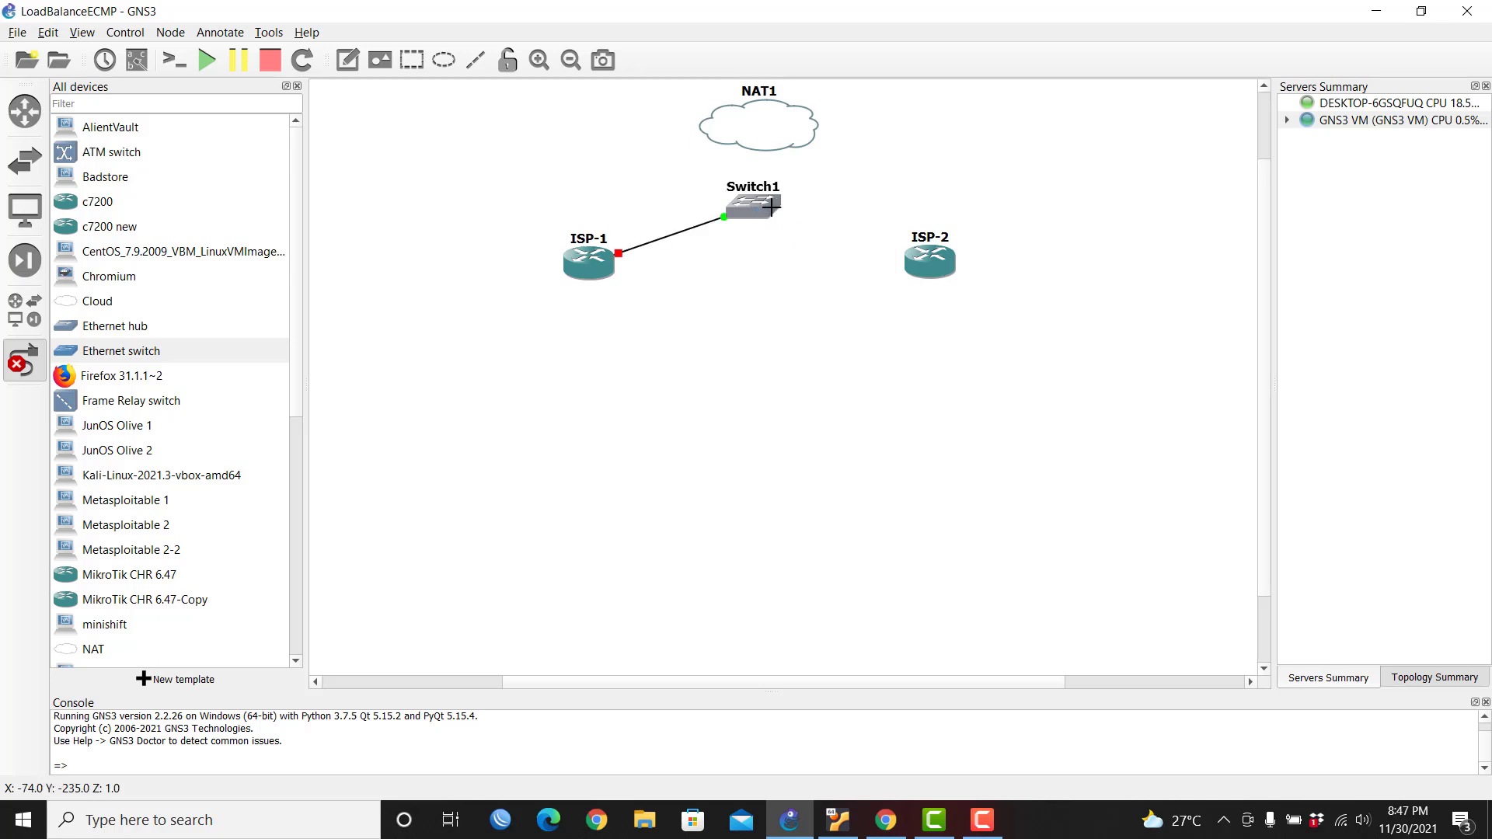
click(943, 268)
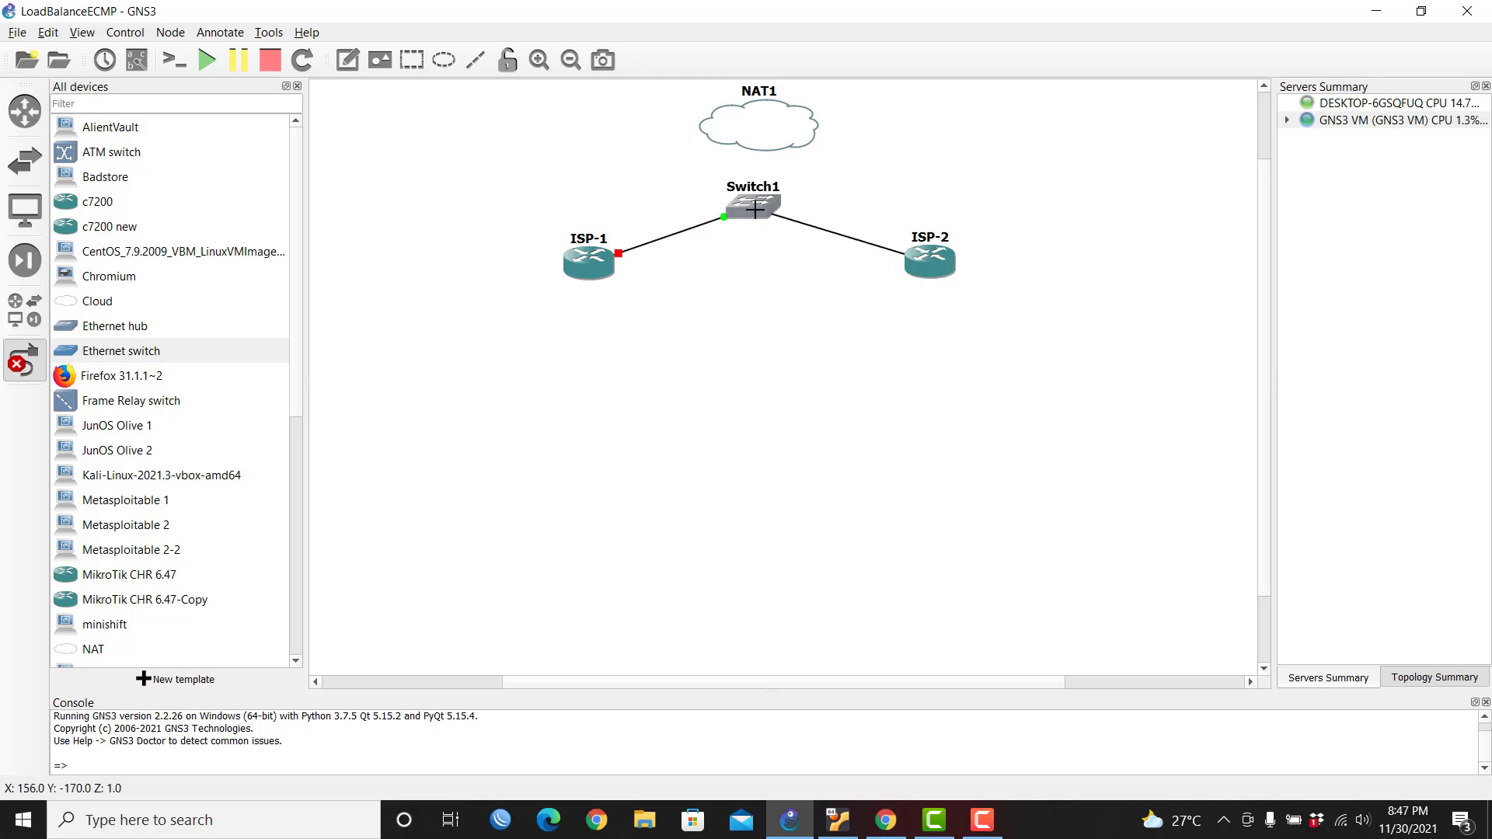
click(763, 206)
click(801, 238)
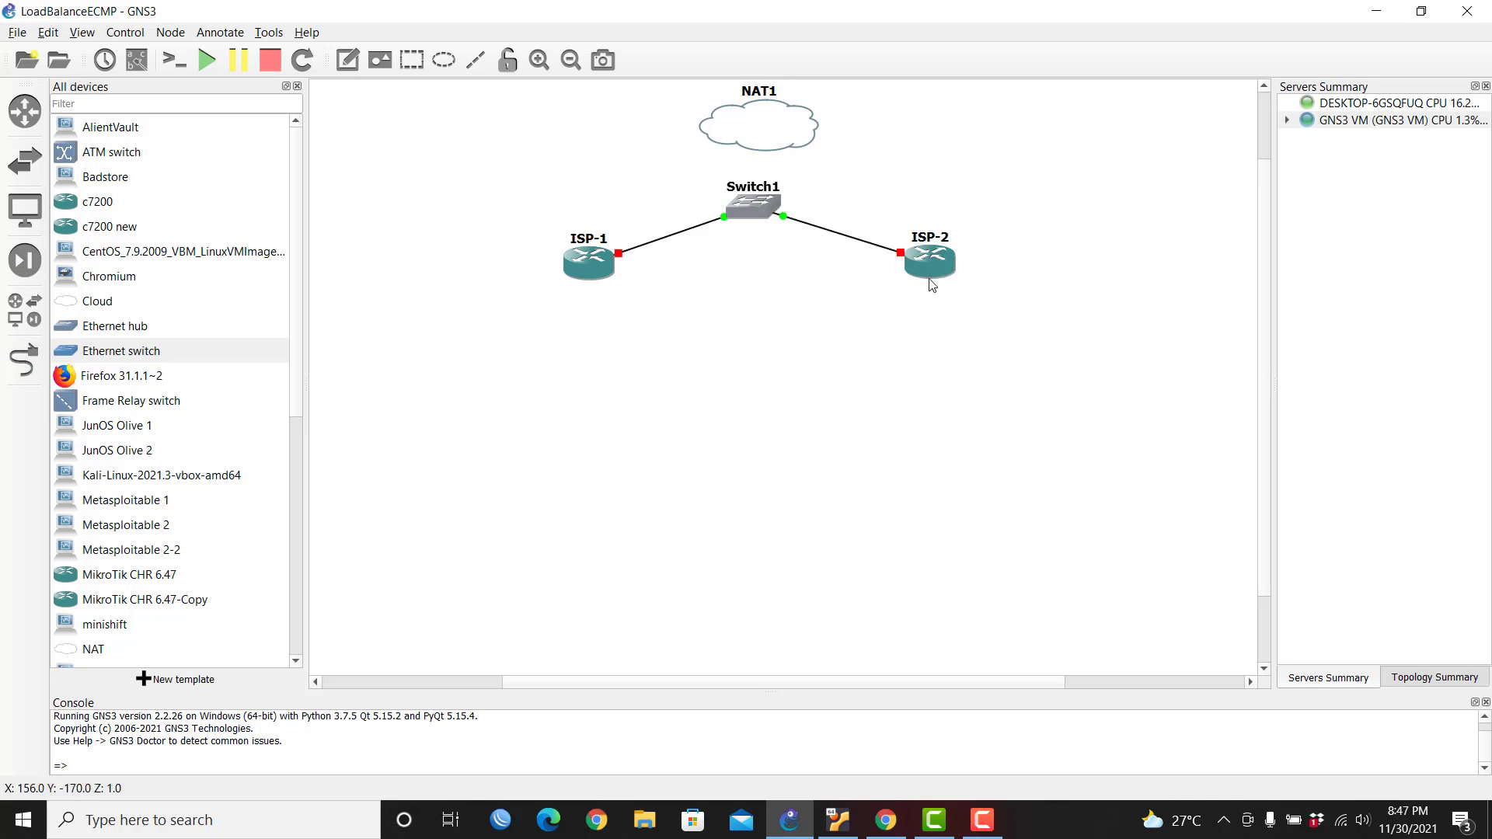
drag(931, 274, 946, 279)
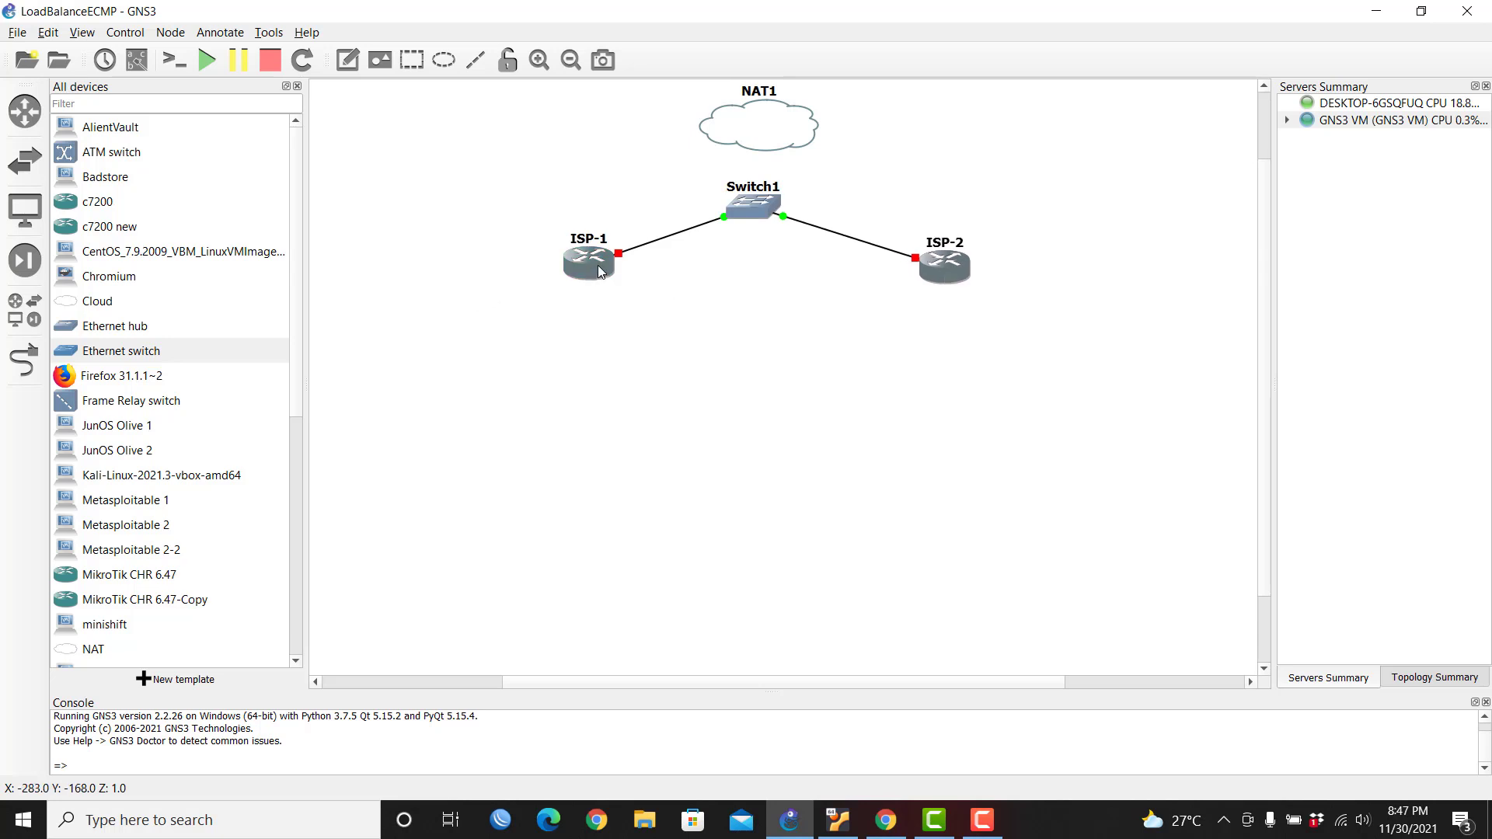
drag(598, 264, 526, 268)
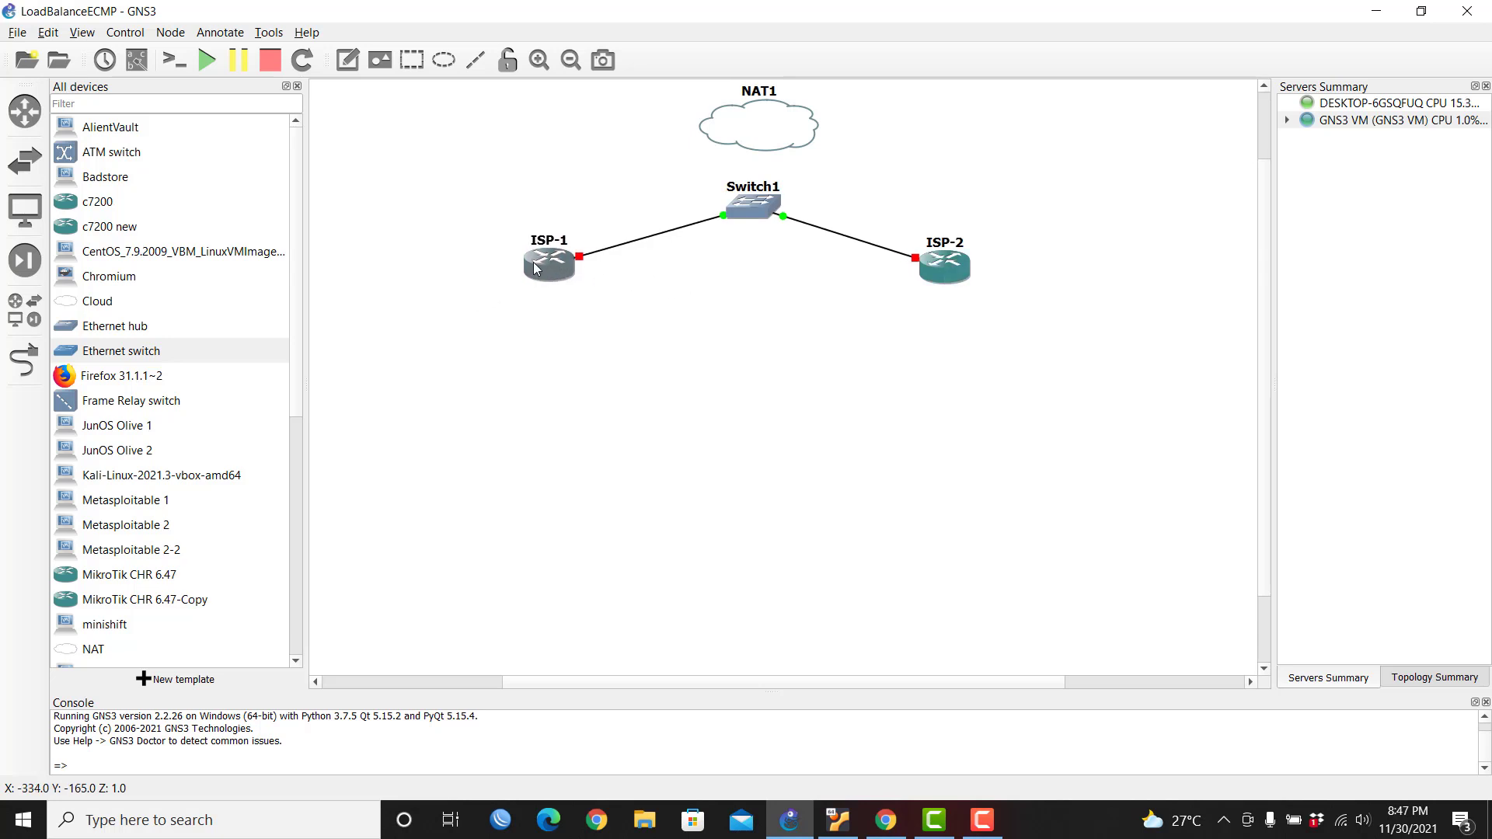
drag(965, 267, 973, 261)
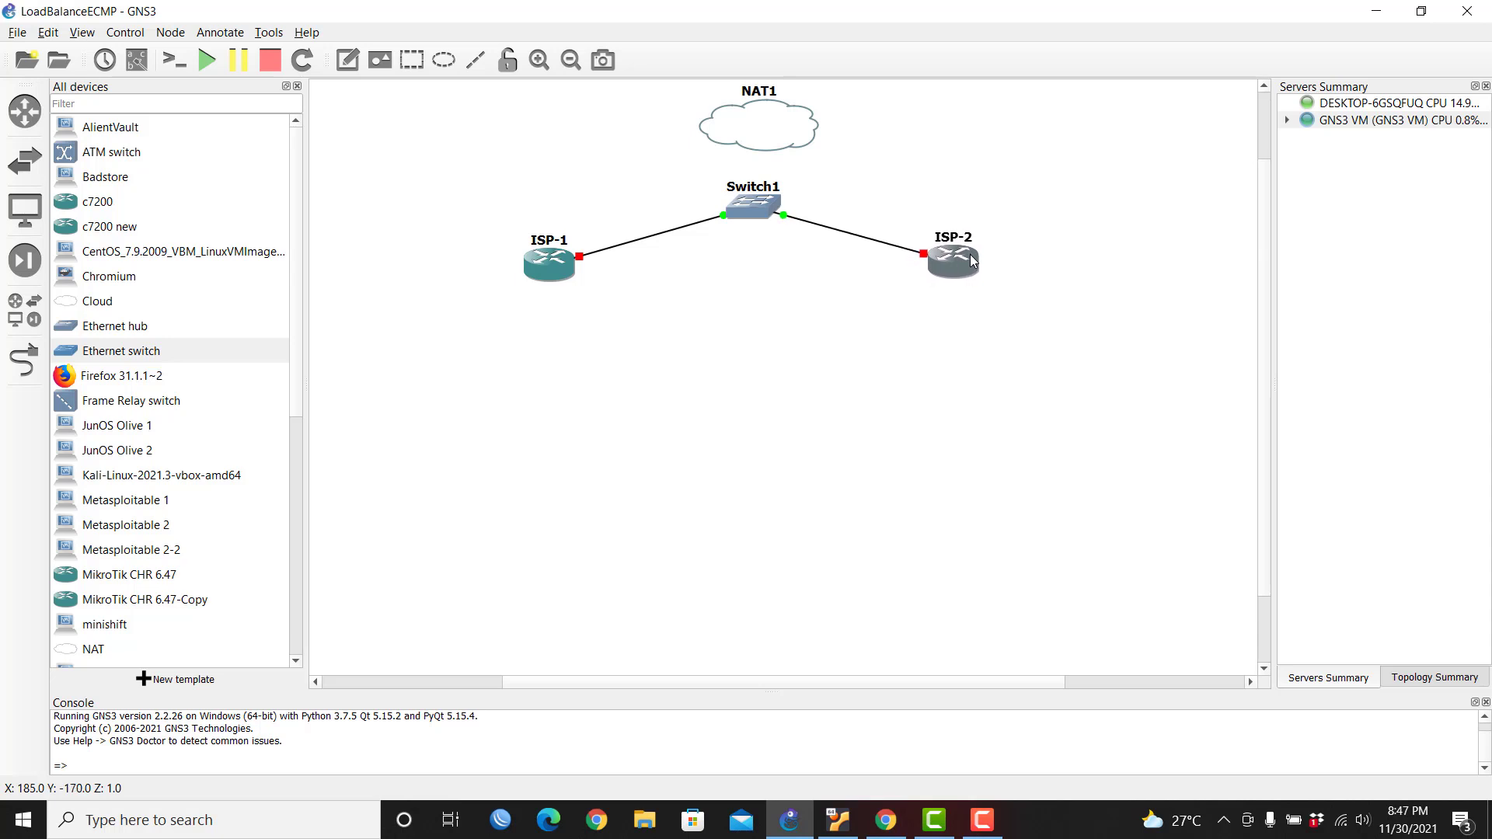
Step: Connect NAT1's nat0 to Switch1's Ethernet2 and set the cloud above the switch
click(23, 359)
click(743, 132)
click(769, 141)
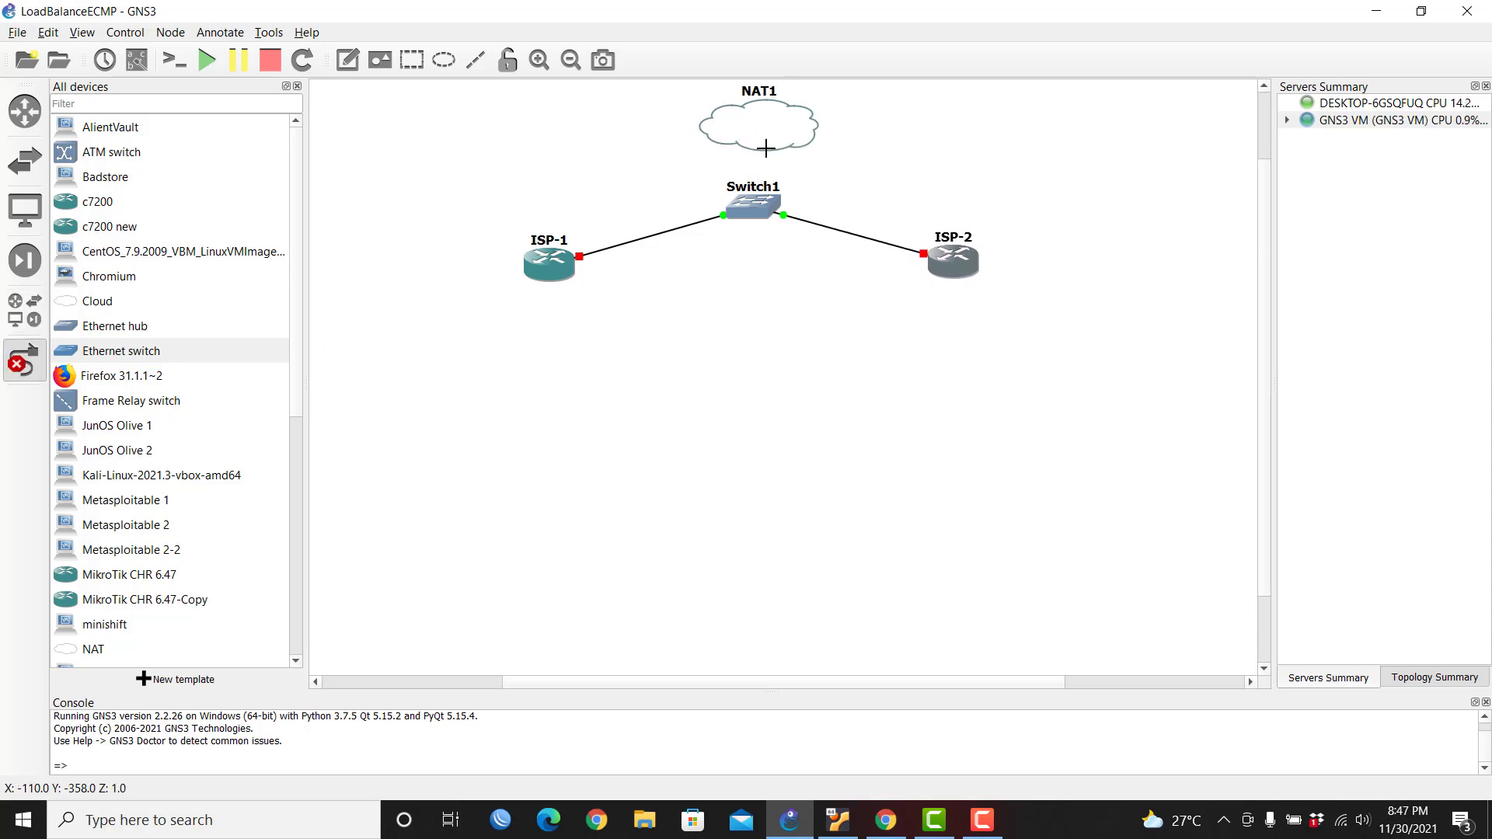
click(753, 204)
click(780, 254)
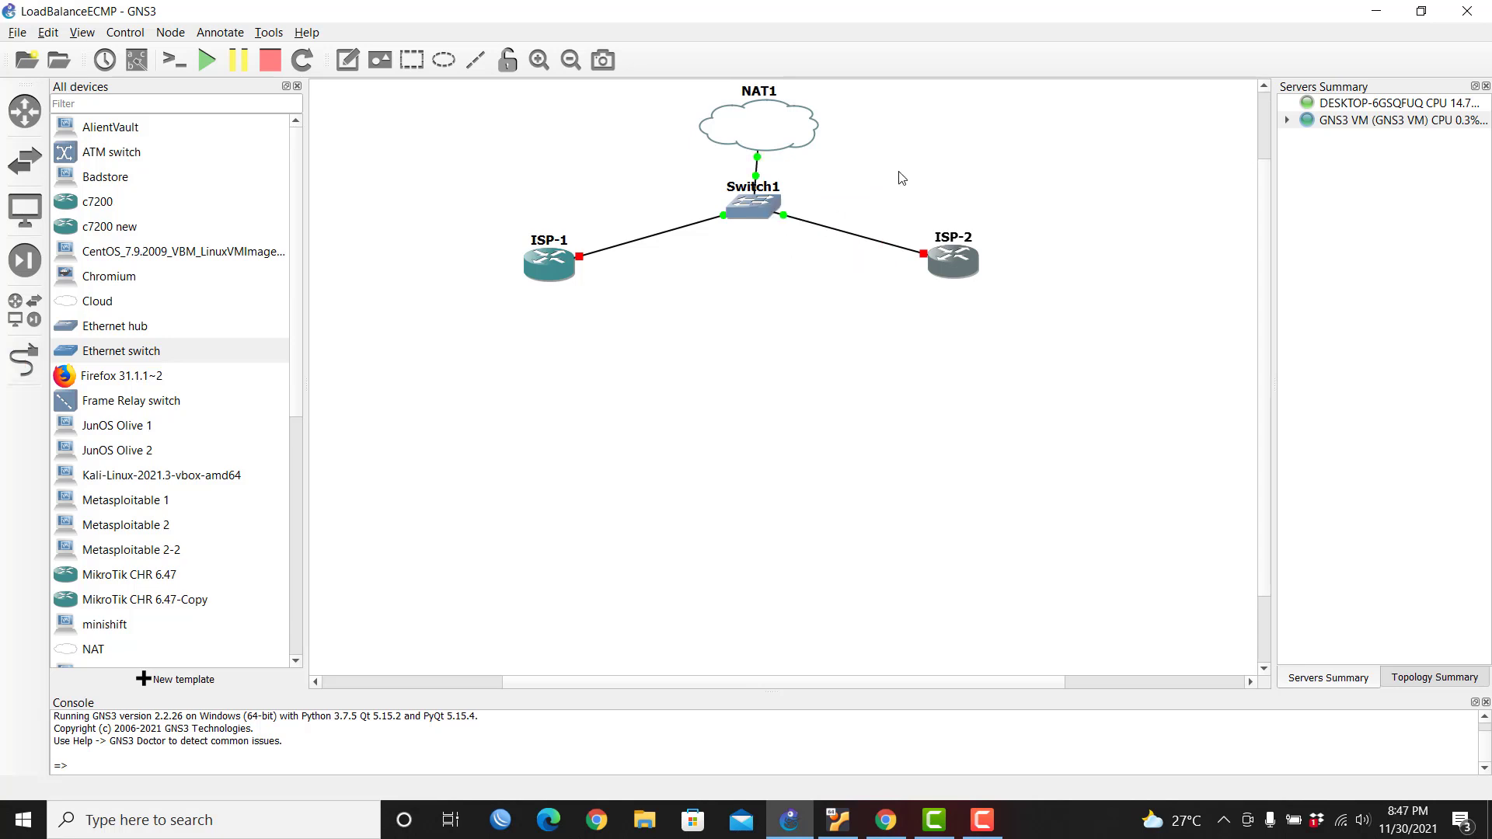
drag(784, 129, 775, 127)
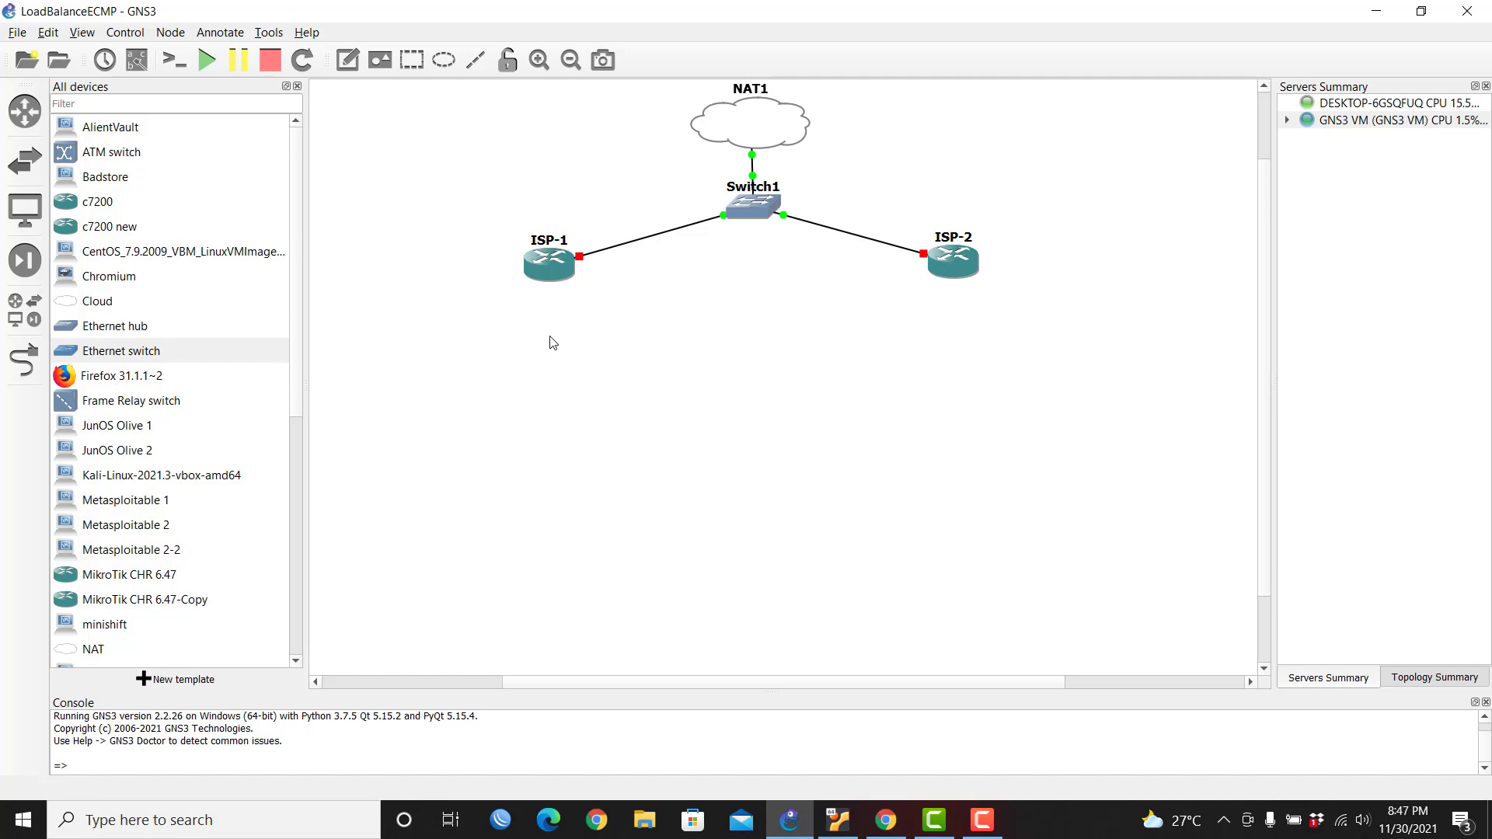
Step: Place a MikroTik CHR 6.47 router below the switch and rename it ECMP
mouse_move(550, 274)
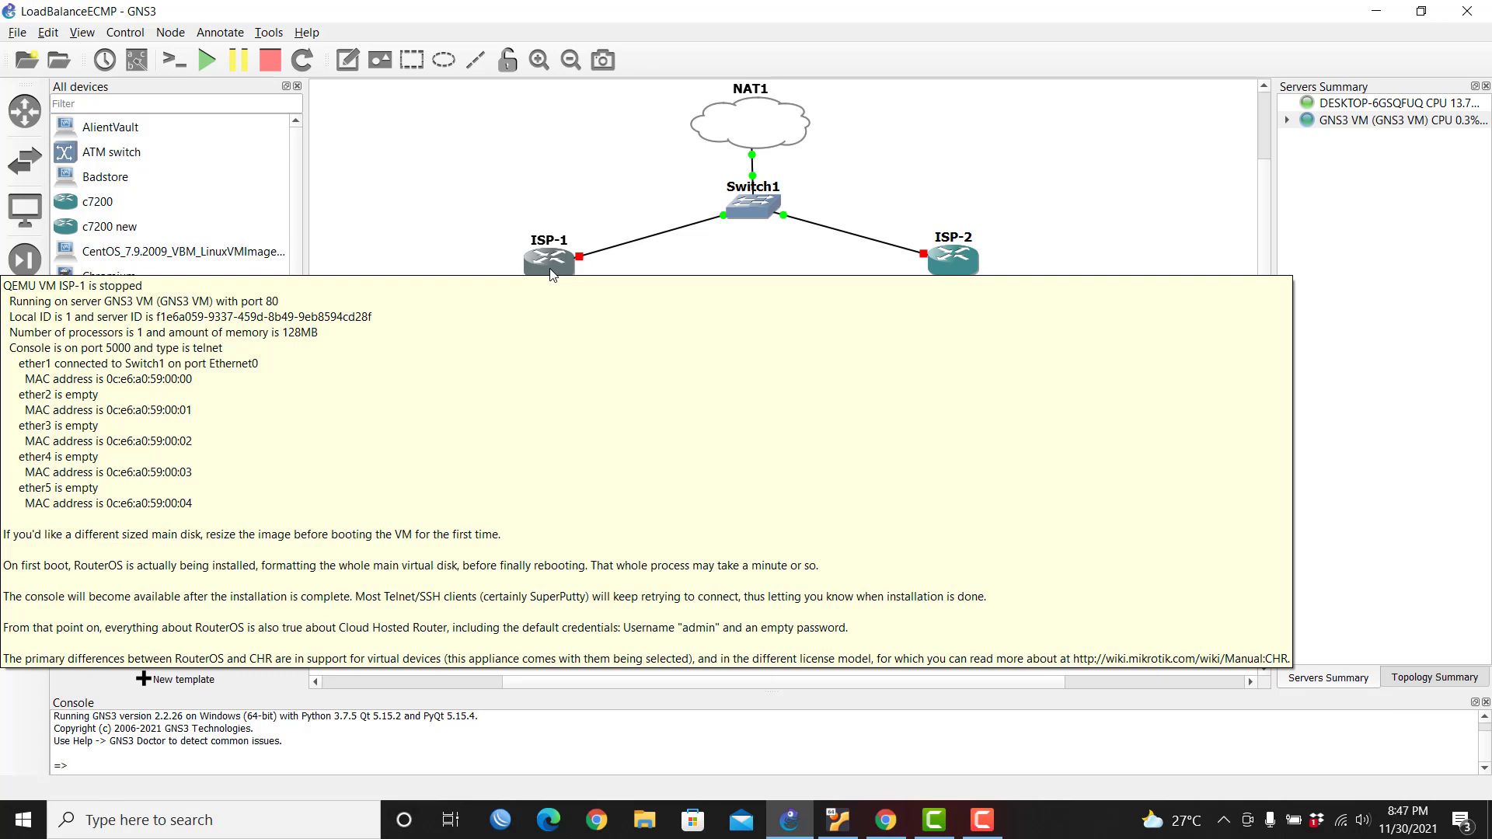
click(743, 271)
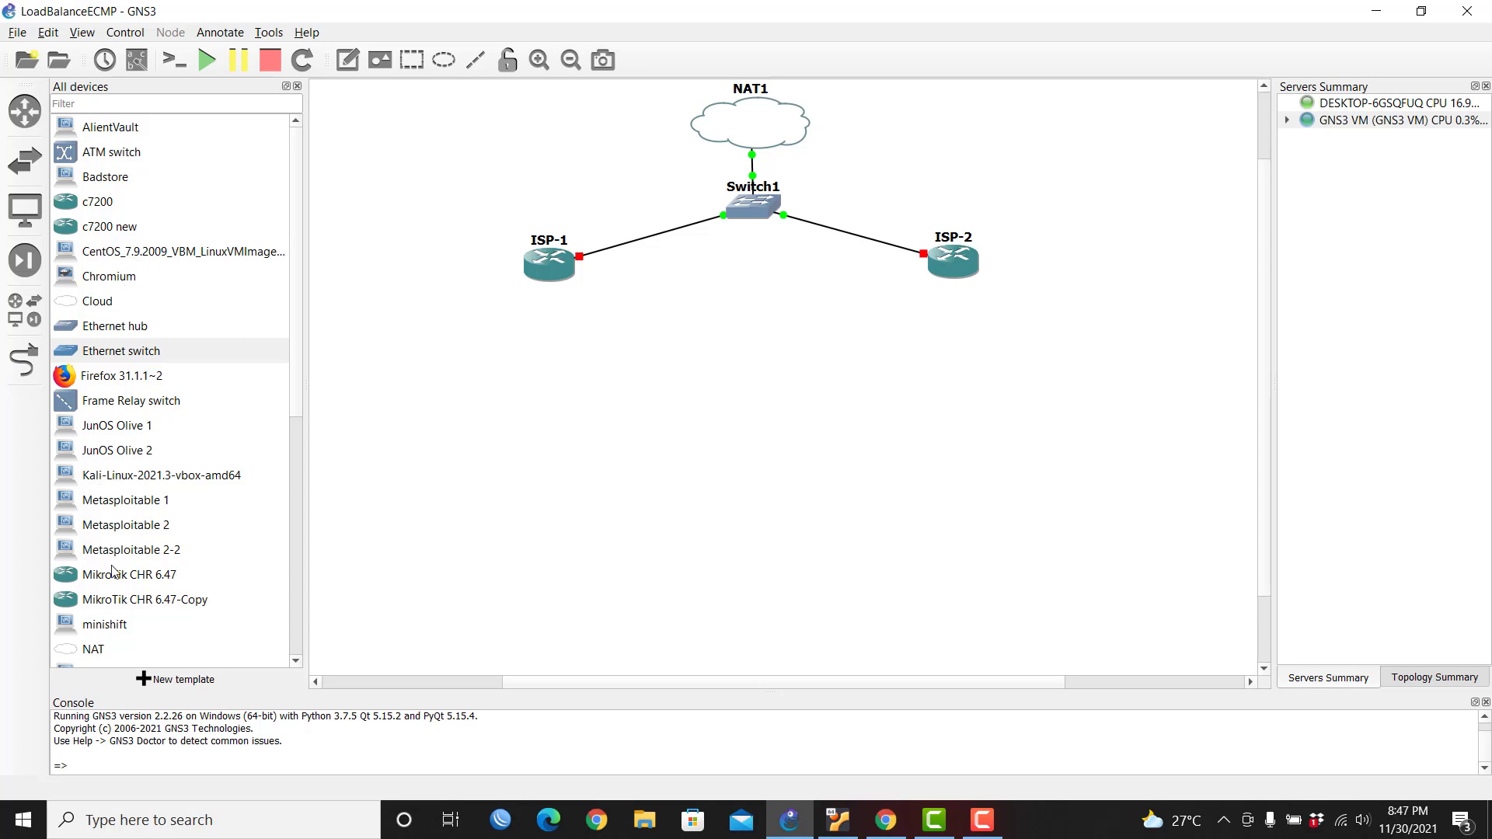
drag(113, 574, 750, 435)
click(751, 409)
double_click(752, 412)
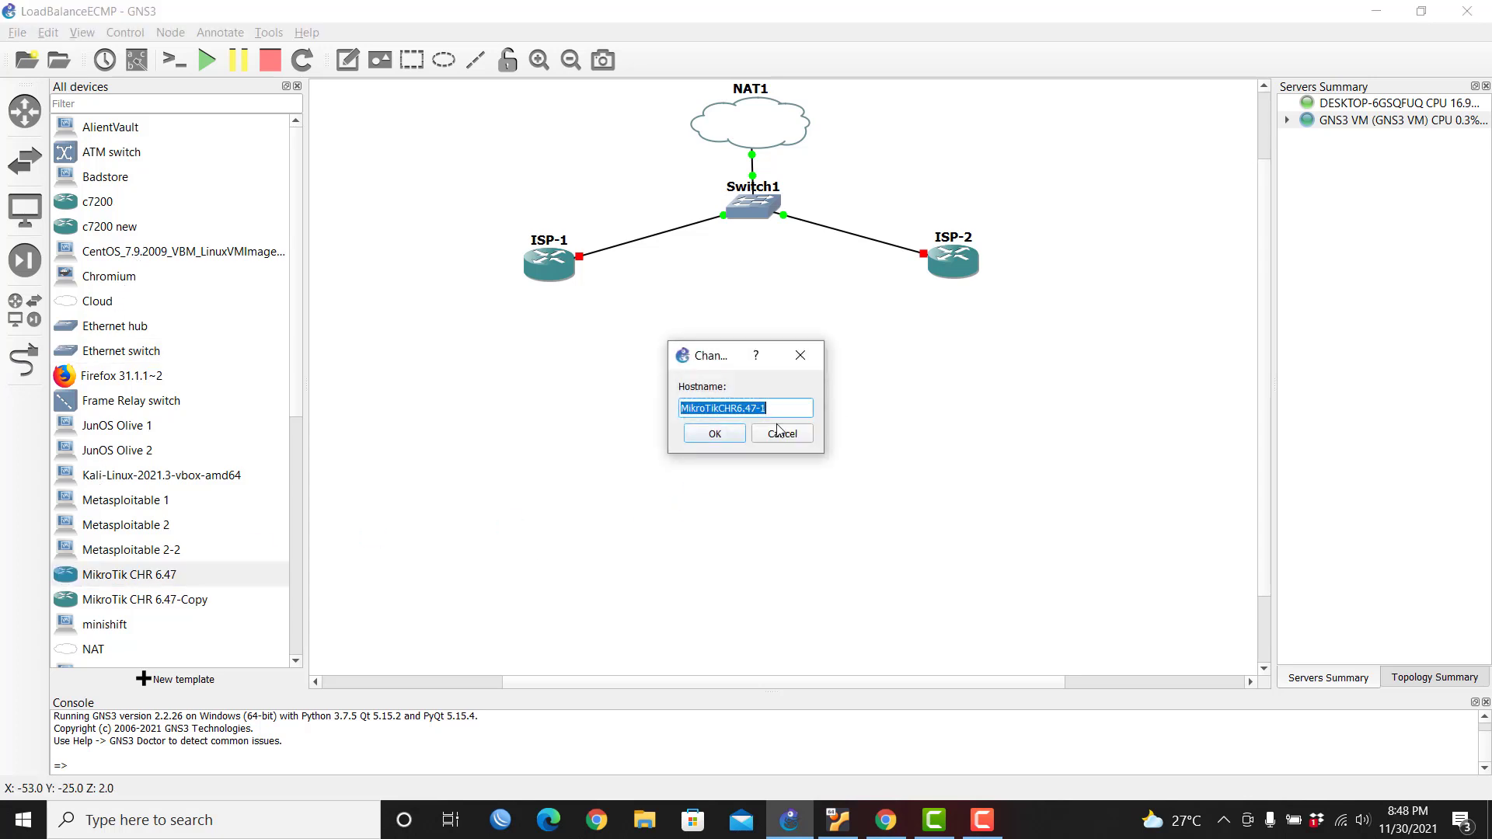
text(ECMP)
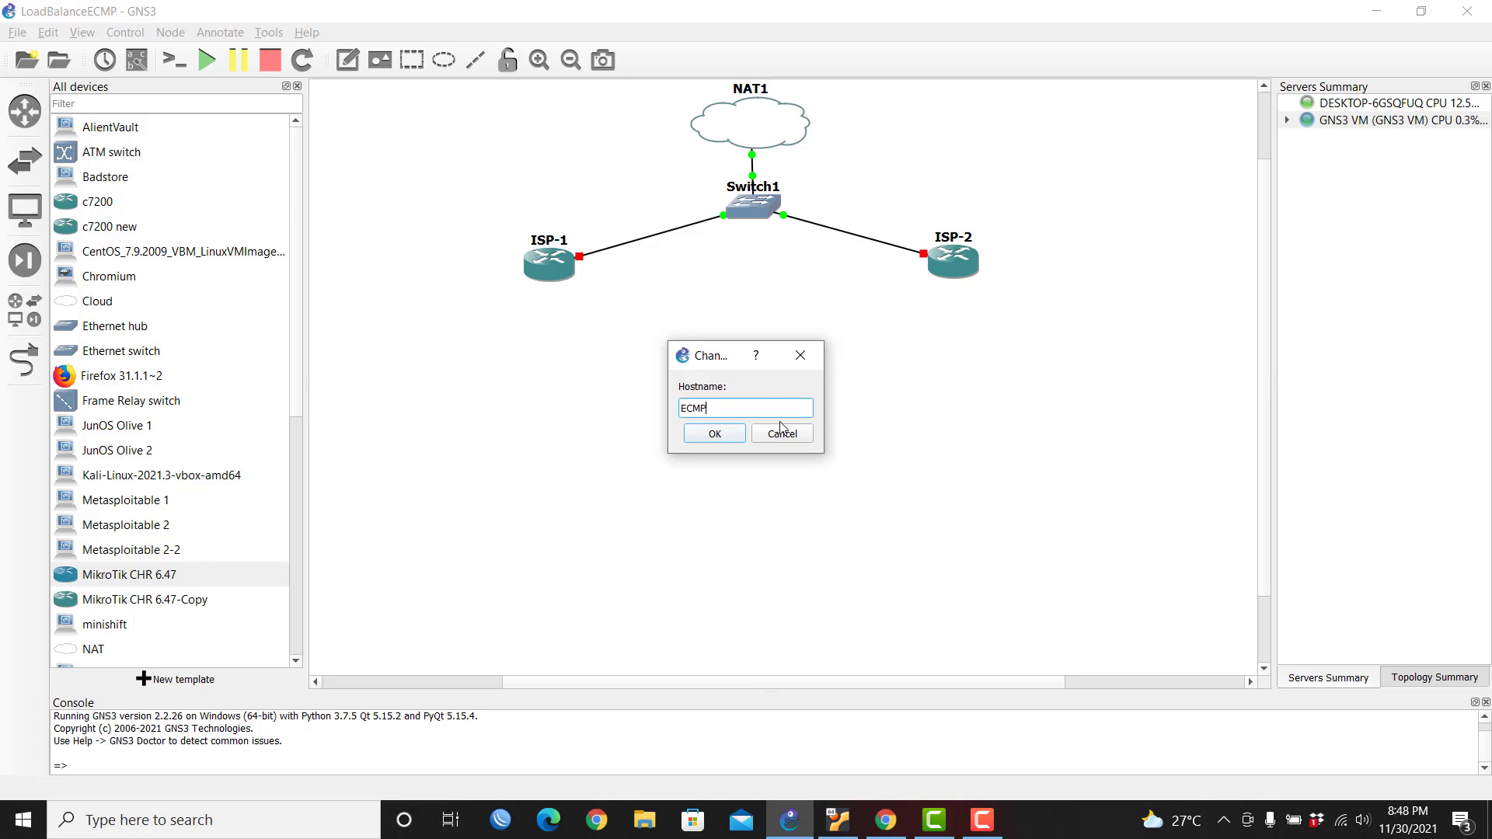
key(Return)
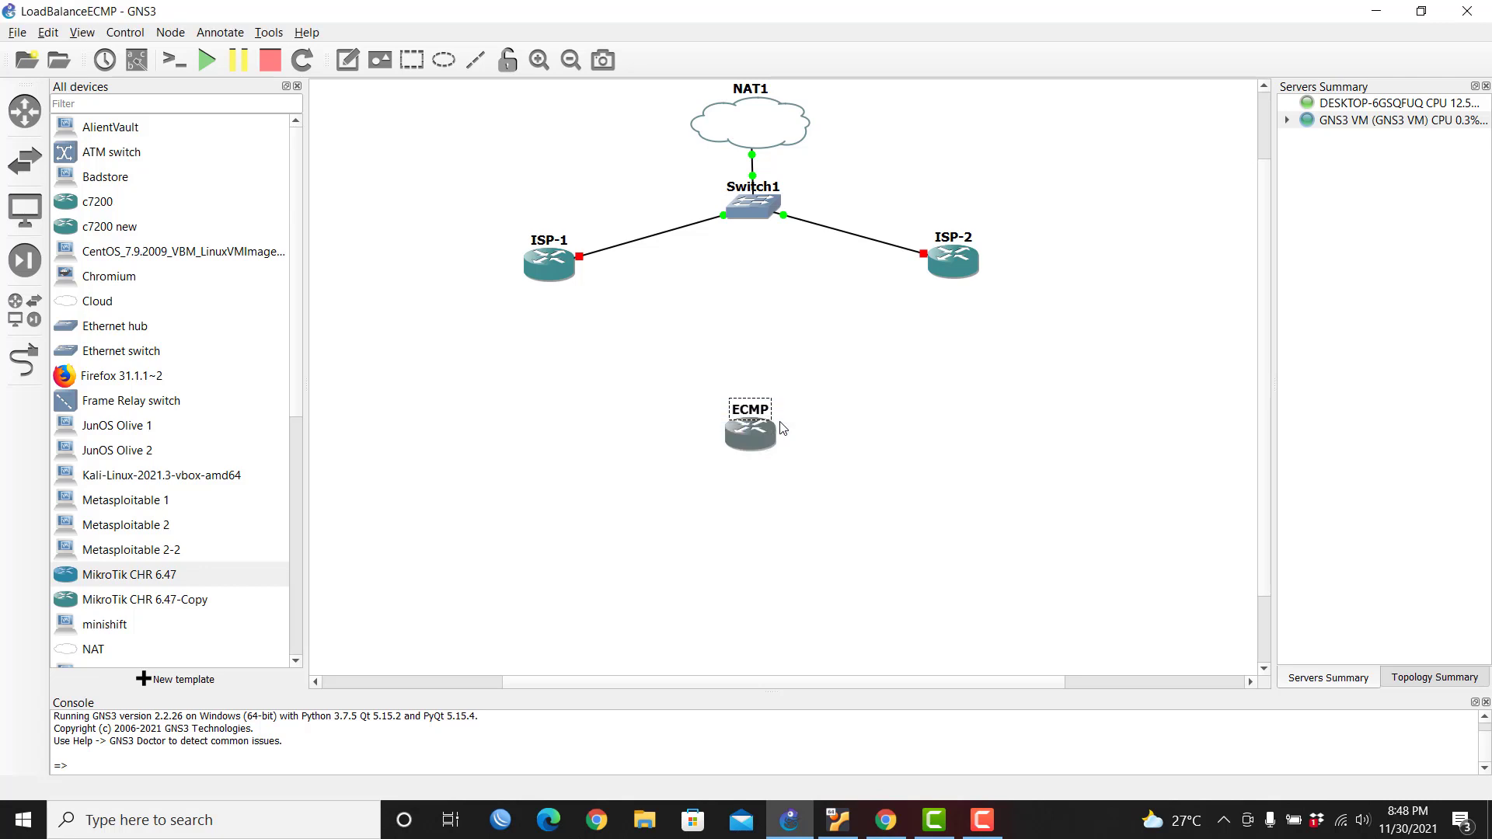
drag(747, 435, 750, 437)
Step: Review ECMP's network adapter settings in its node configuration and accept them
right_click(743, 444)
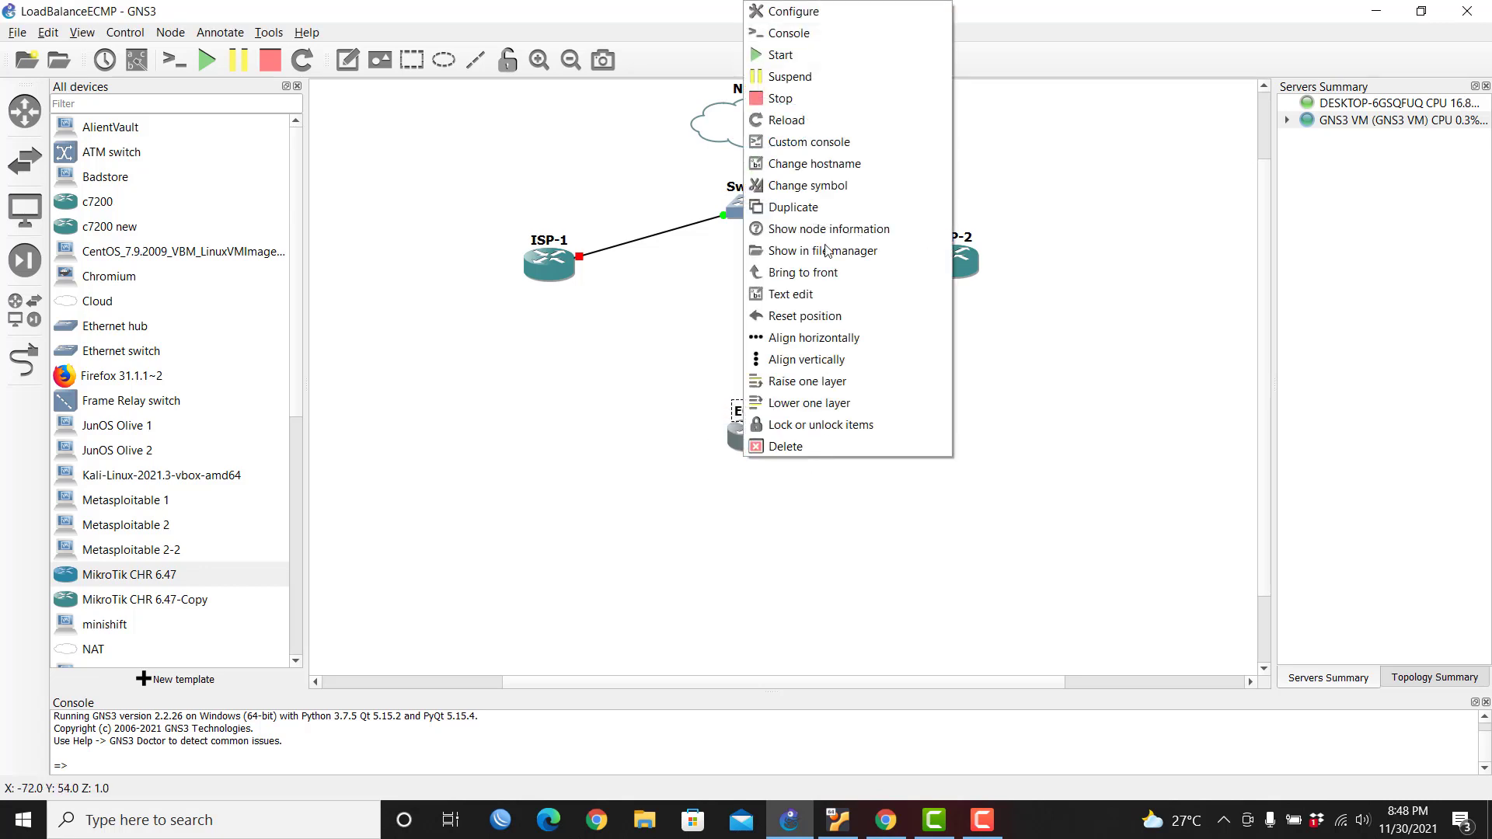
click(836, 14)
click(723, 303)
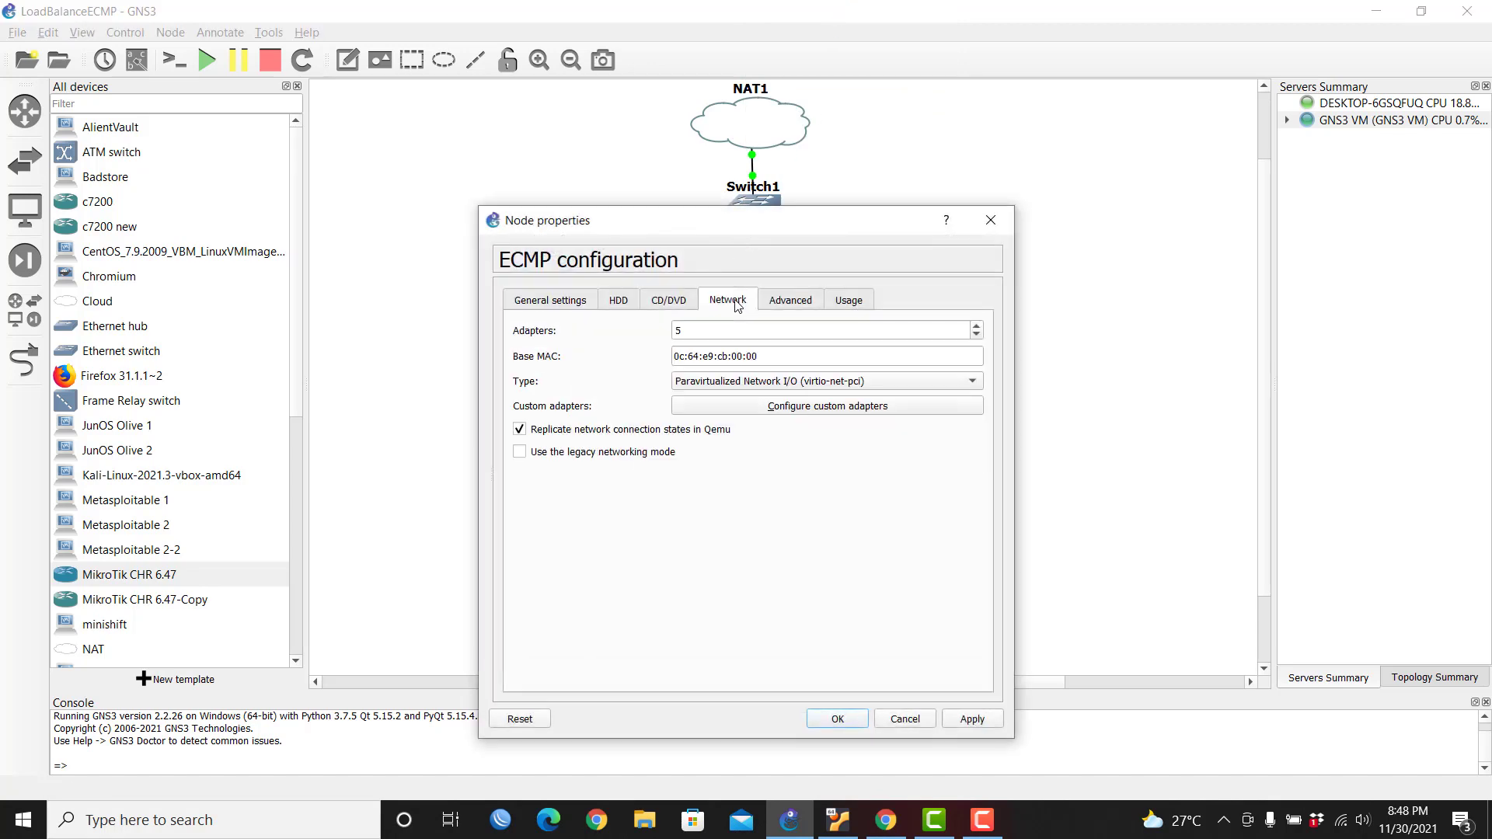
click(839, 720)
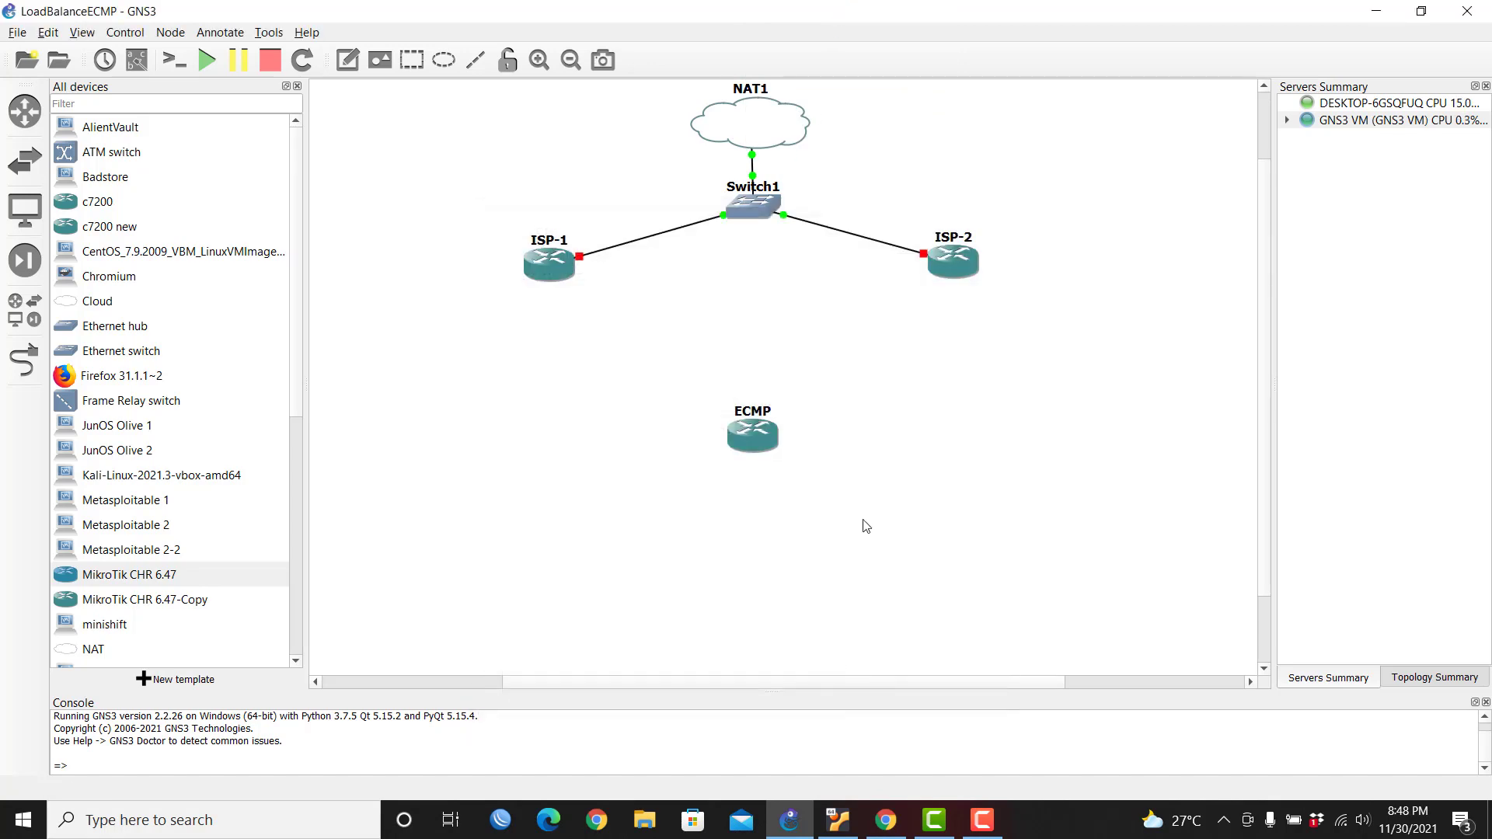
Step: Cable ECMP ether1 to ISP-1 ether2 and ECMP ether2 to ISP-2 ether2
click(24, 373)
click(747, 436)
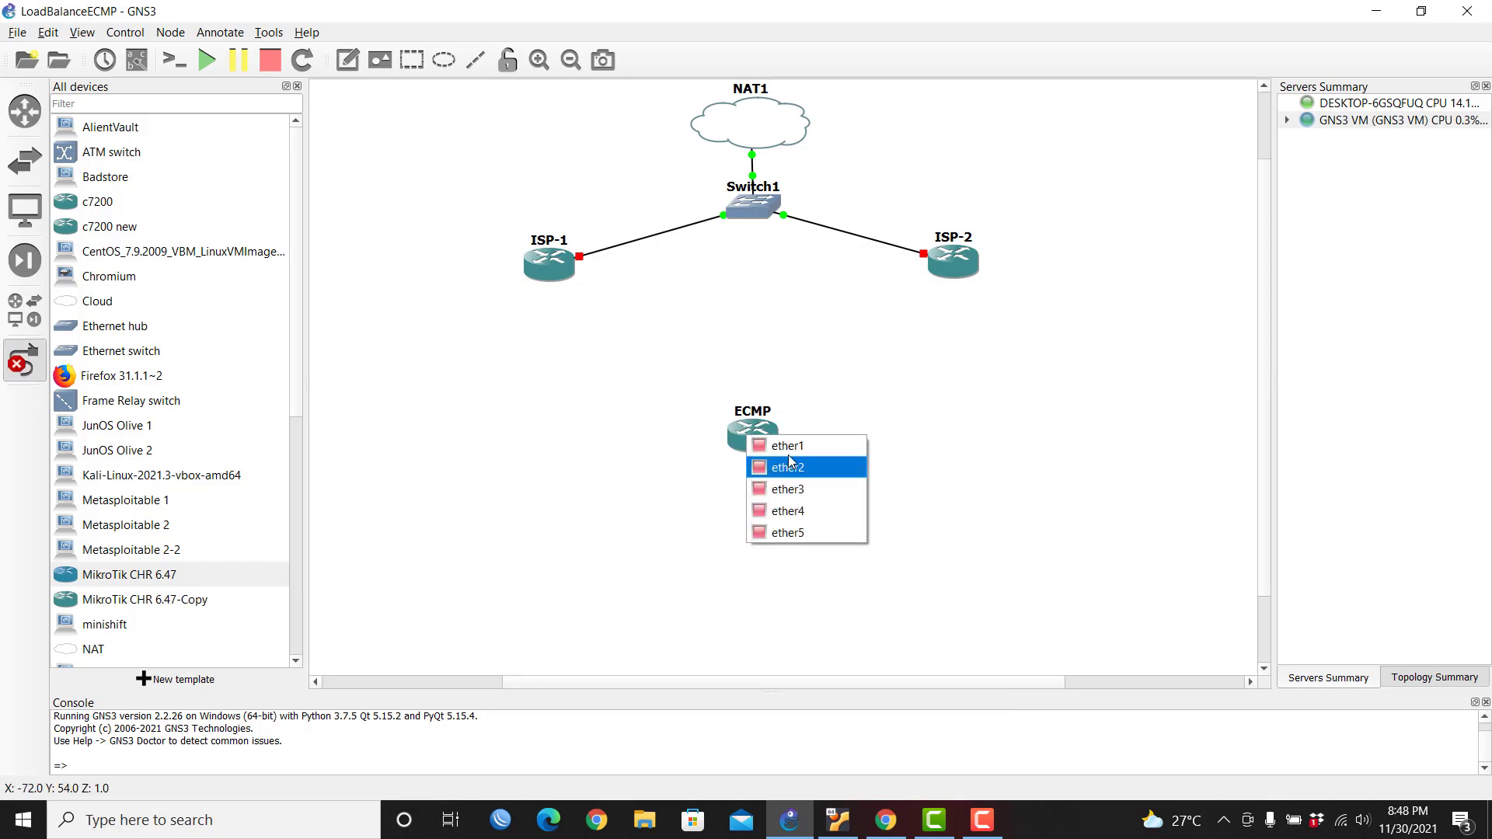
click(792, 447)
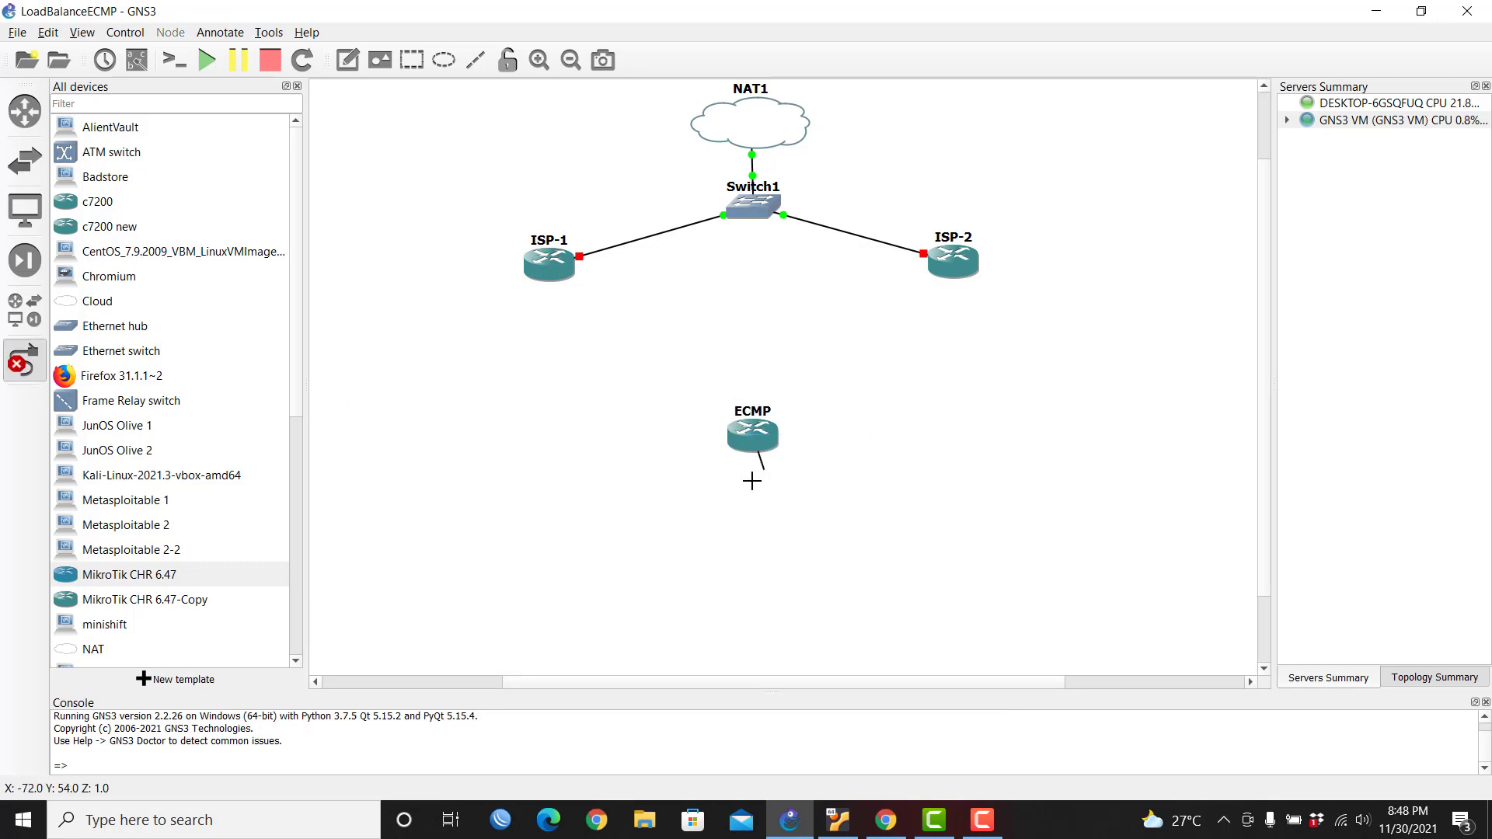
click(546, 272)
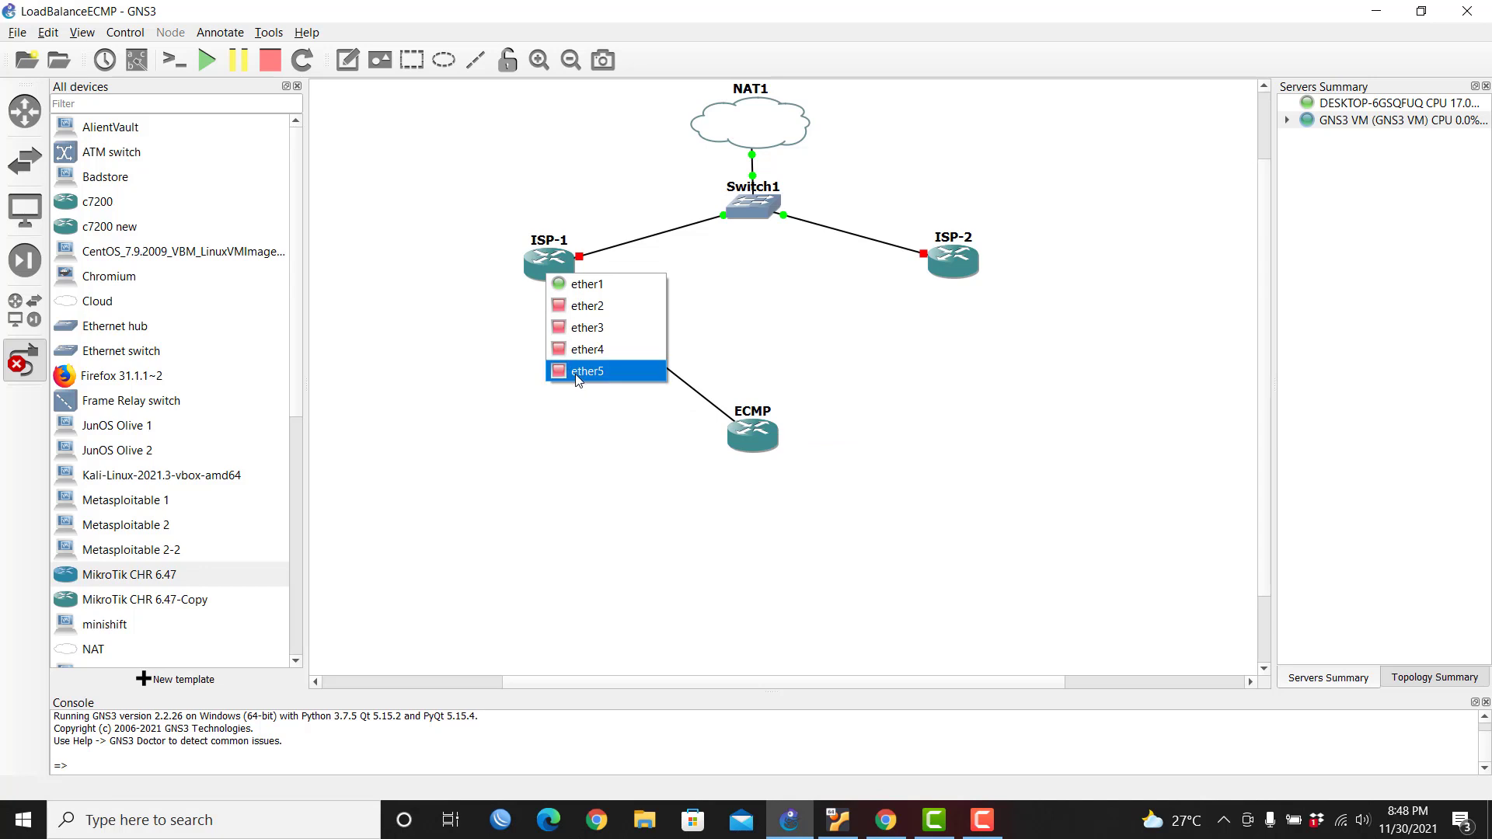
click(584, 308)
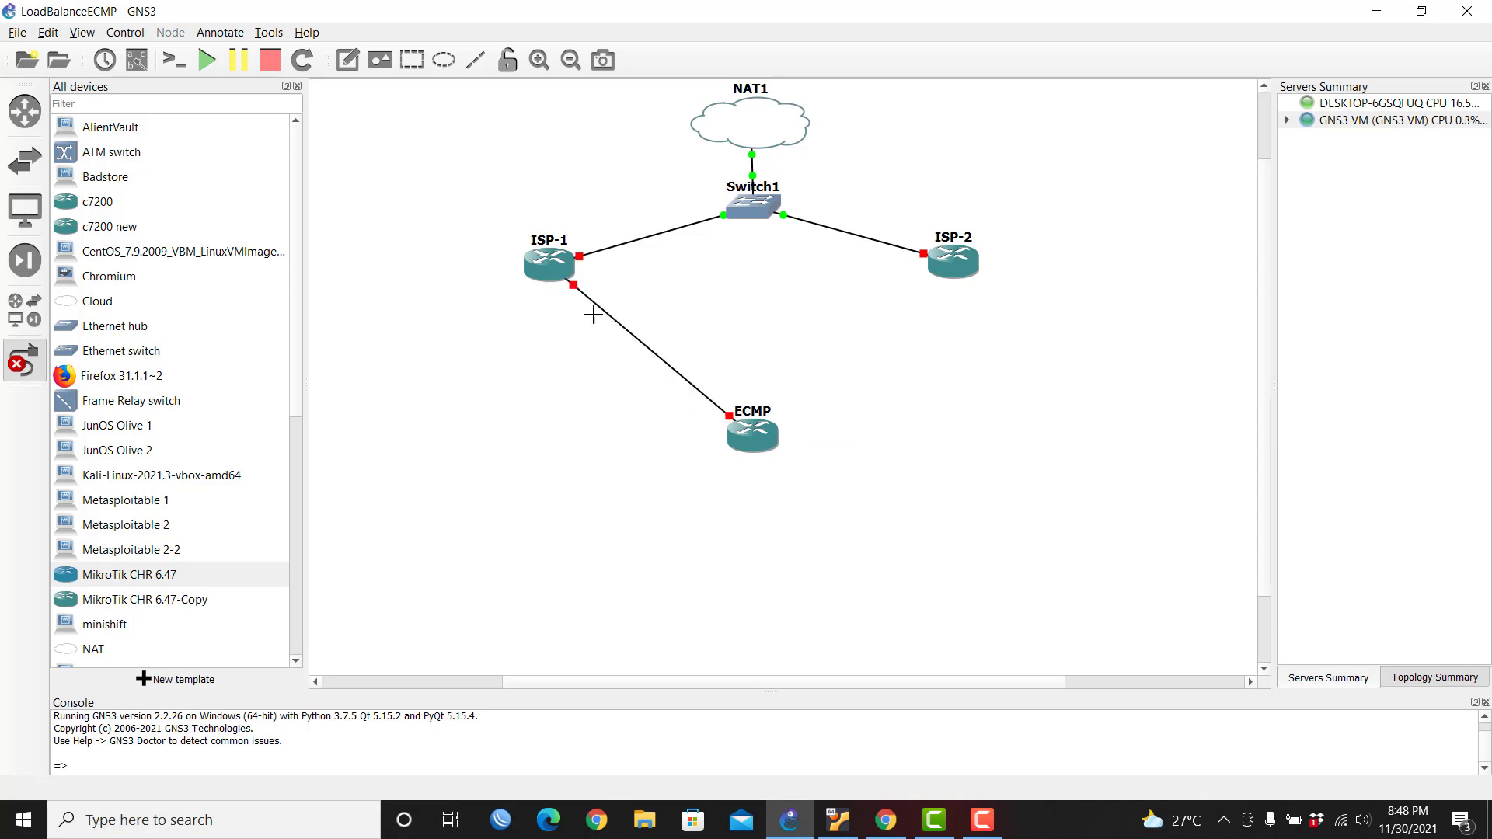
click(769, 443)
click(809, 469)
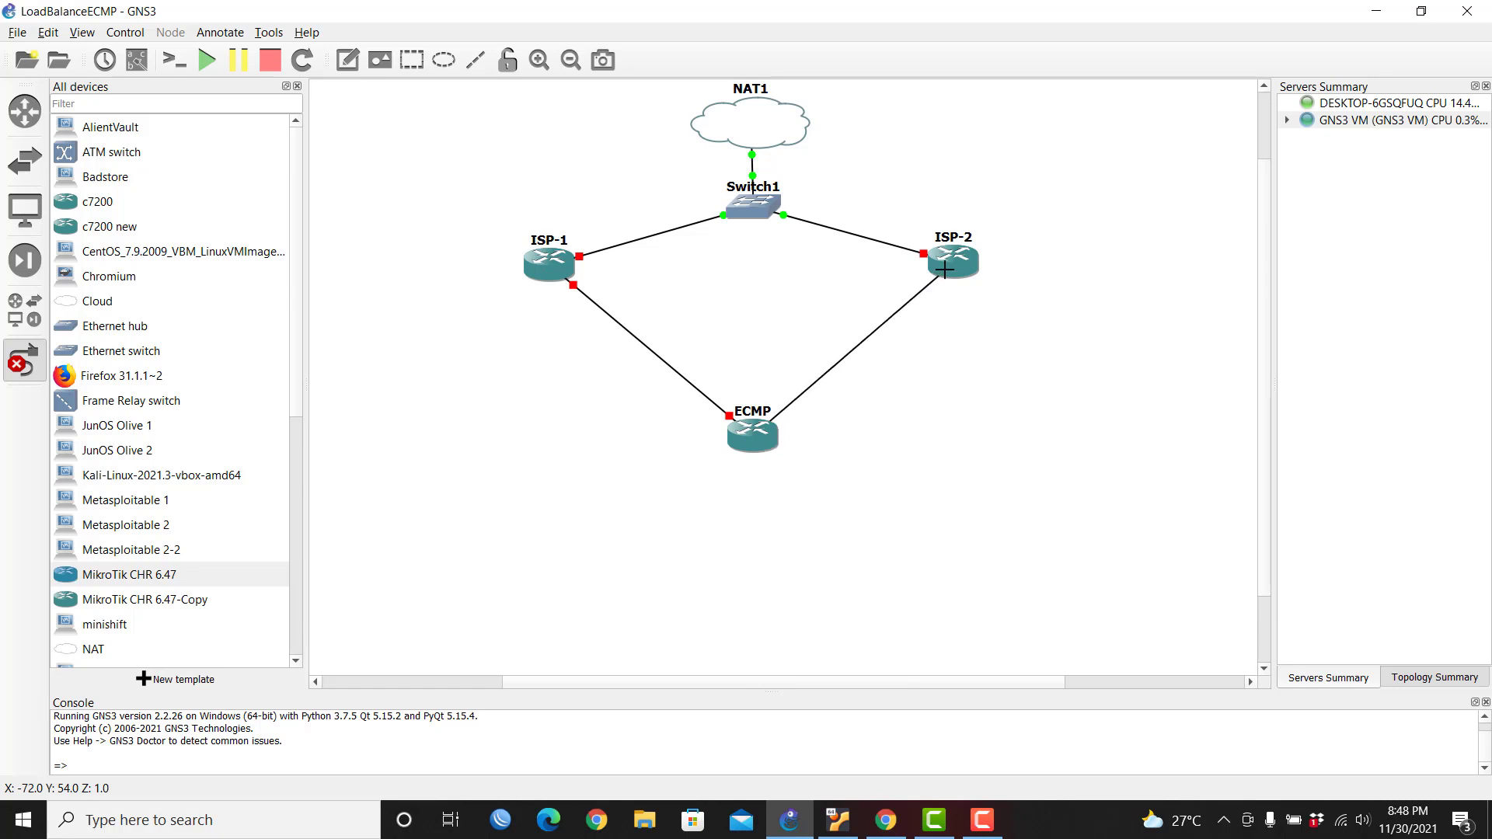
click(944, 270)
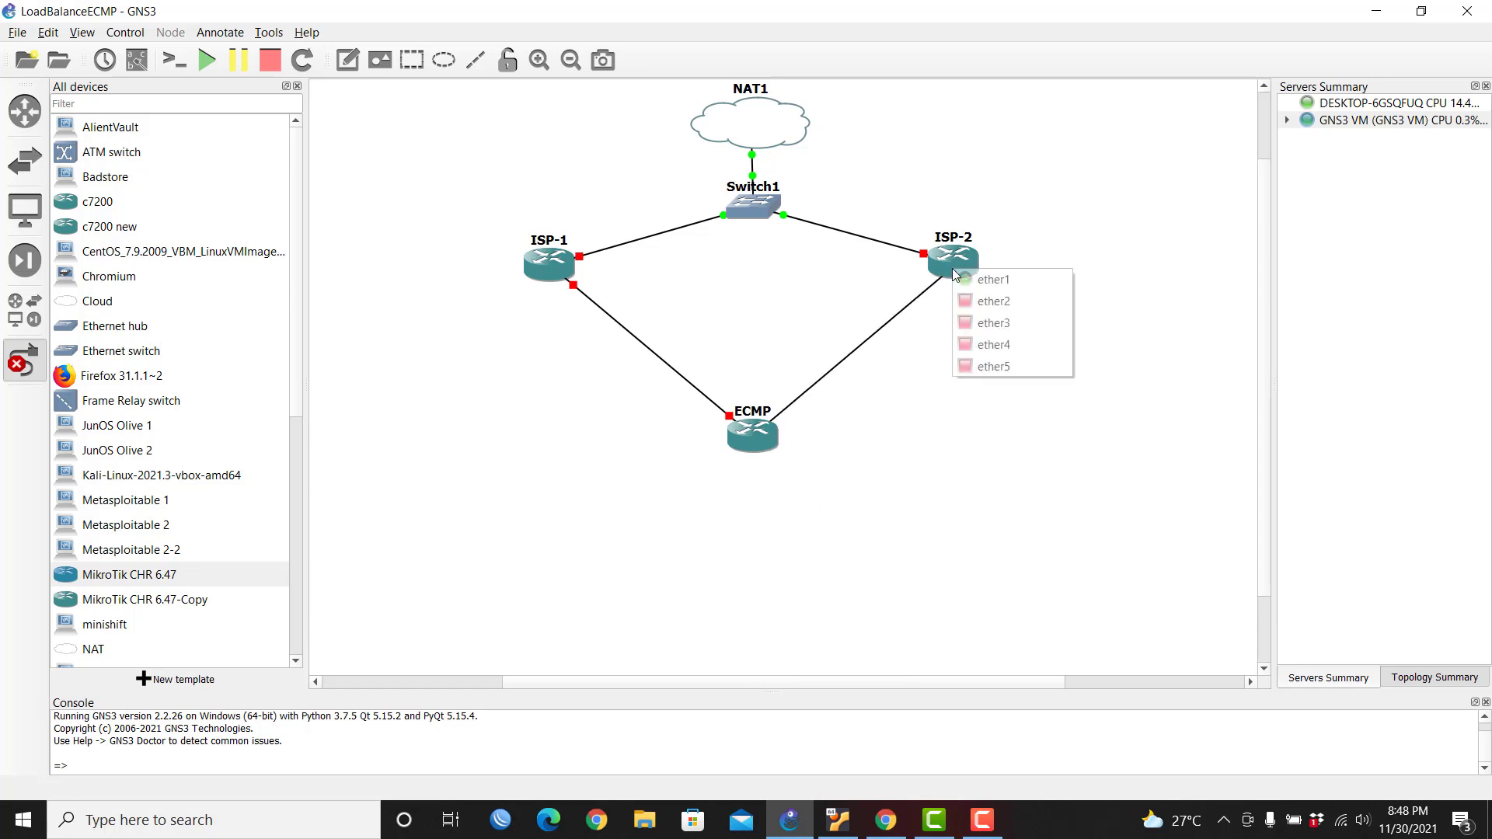
click(979, 303)
right_click(1029, 293)
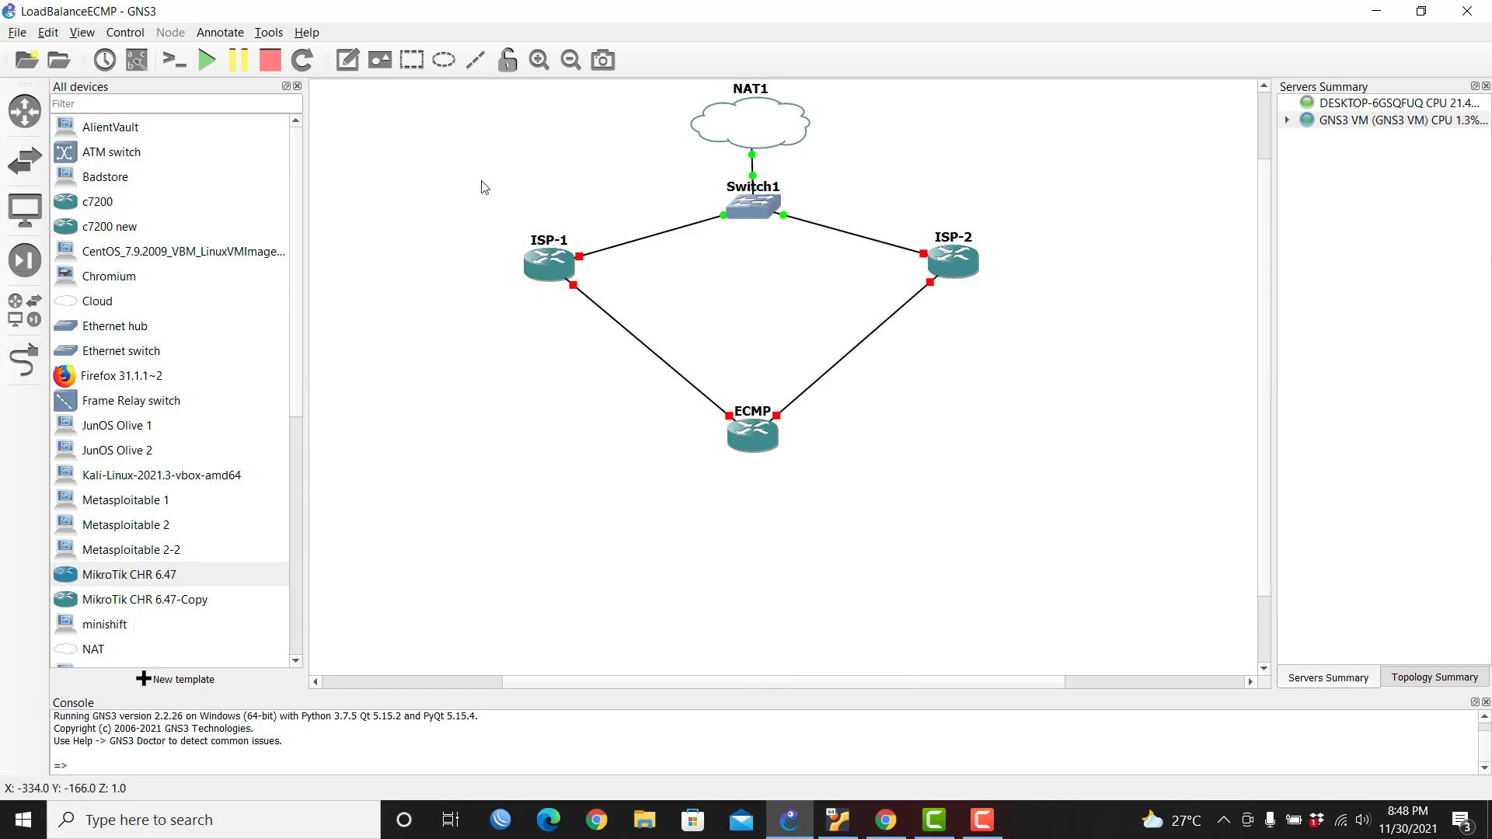
Step: Show interface labels, move ISP-1 and ISP-2 port labels clear, and place a note near ISP-1
click(137, 60)
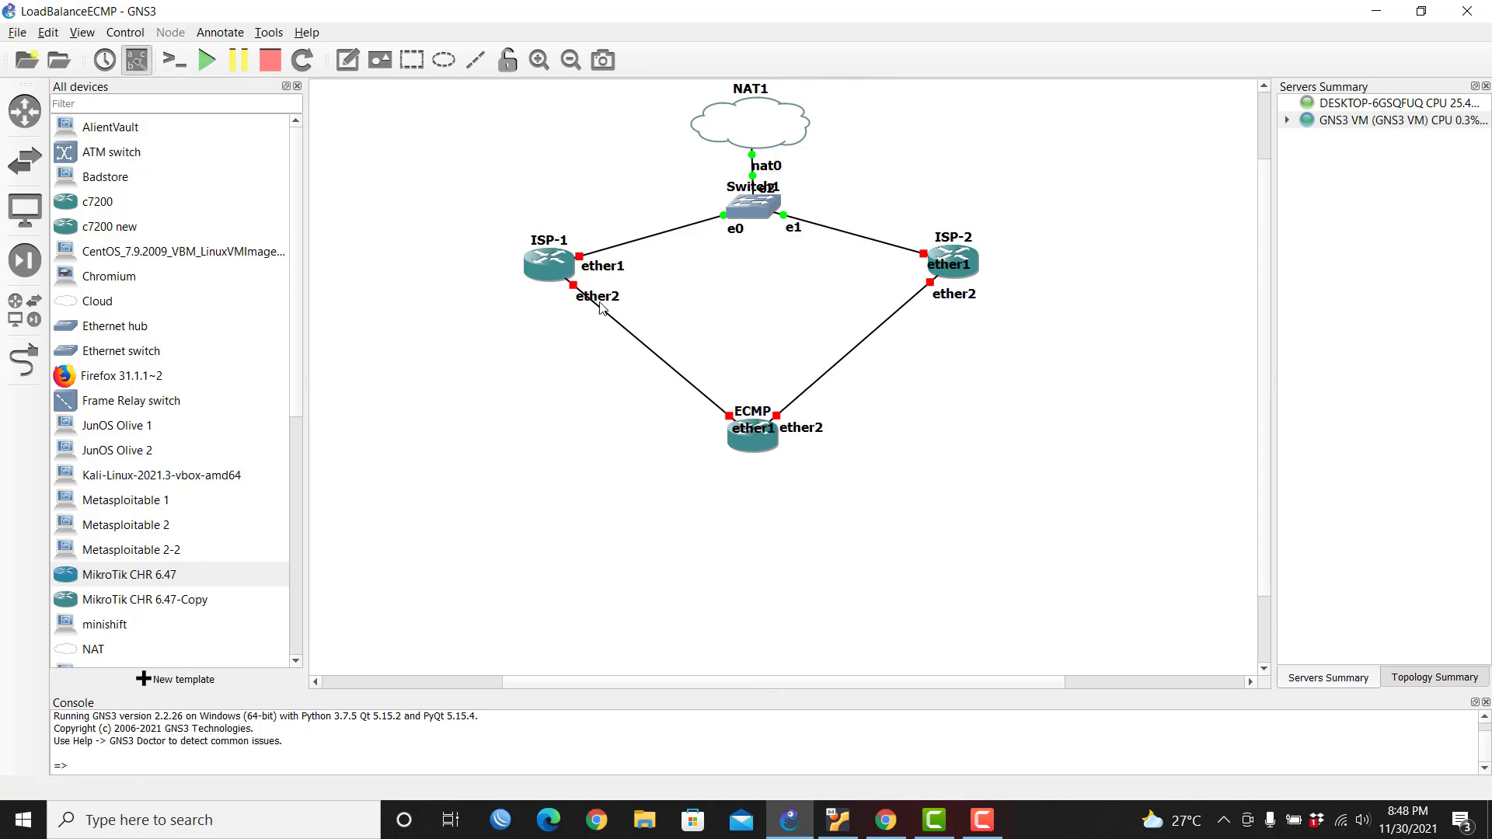
drag(599, 302, 610, 269)
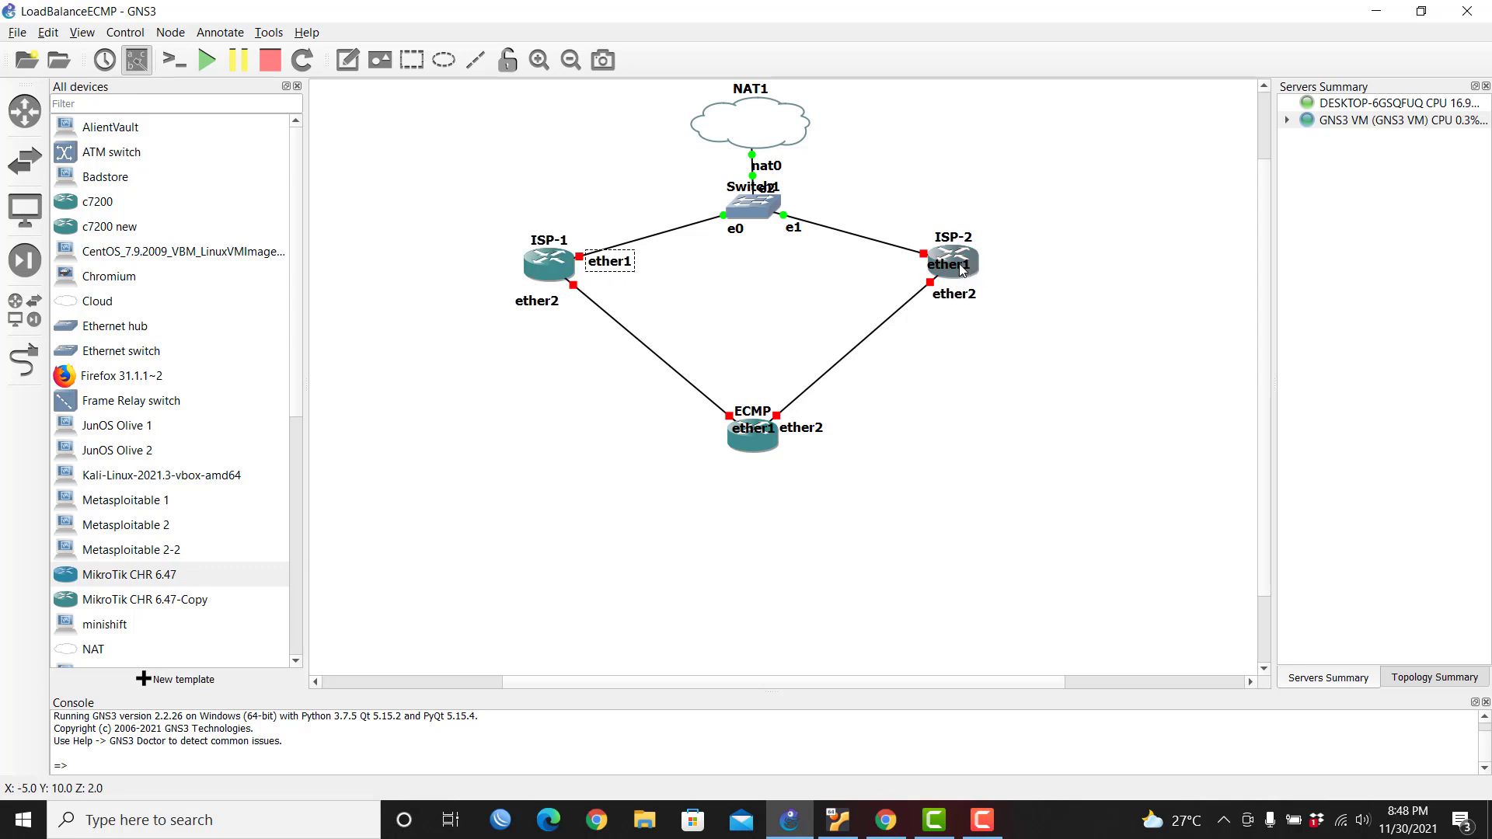
drag(964, 270, 946, 305)
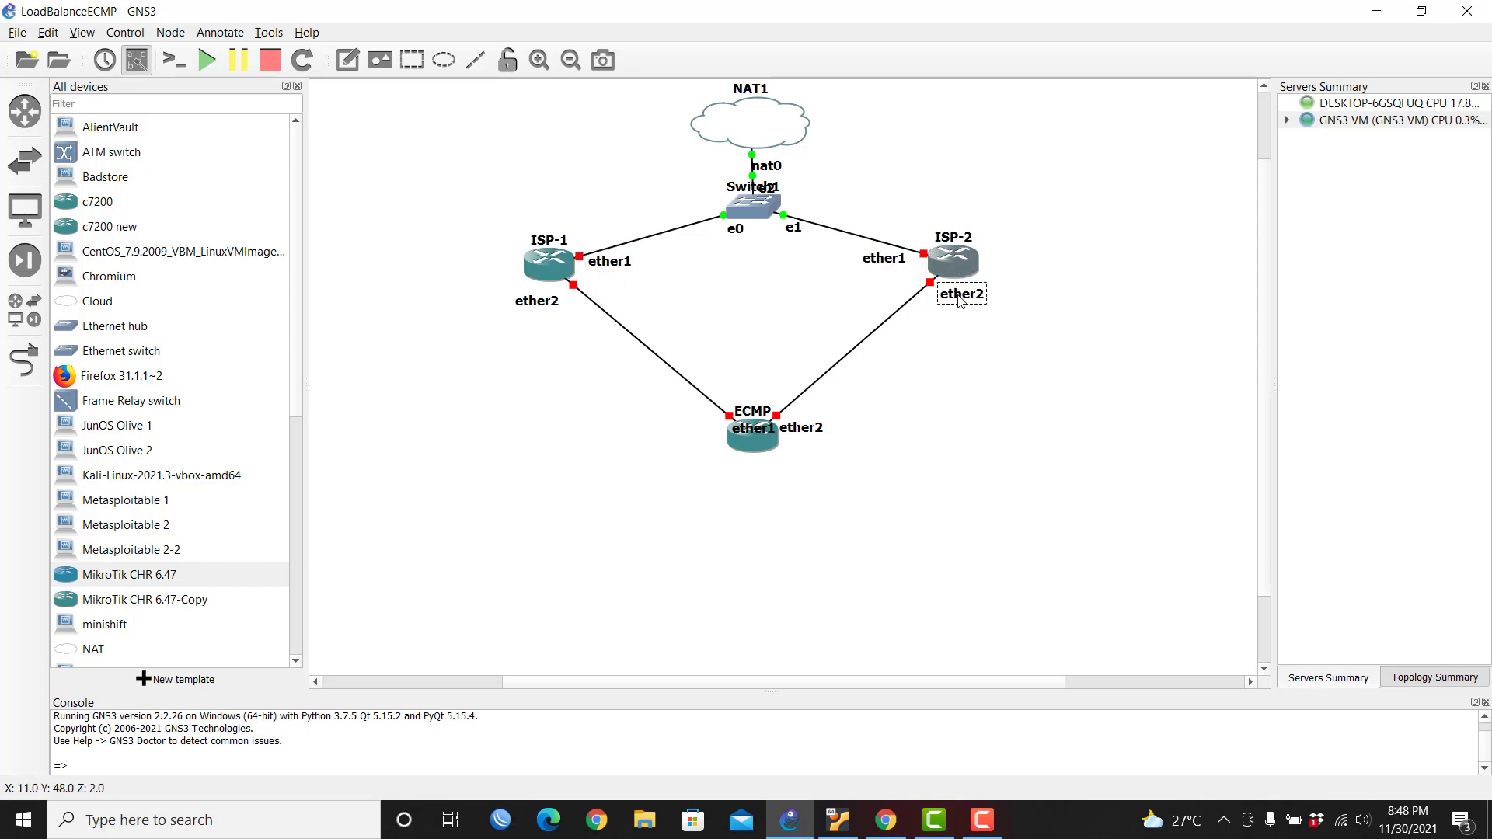
drag(534, 305, 552, 304)
drag(977, 299, 975, 300)
click(347, 60)
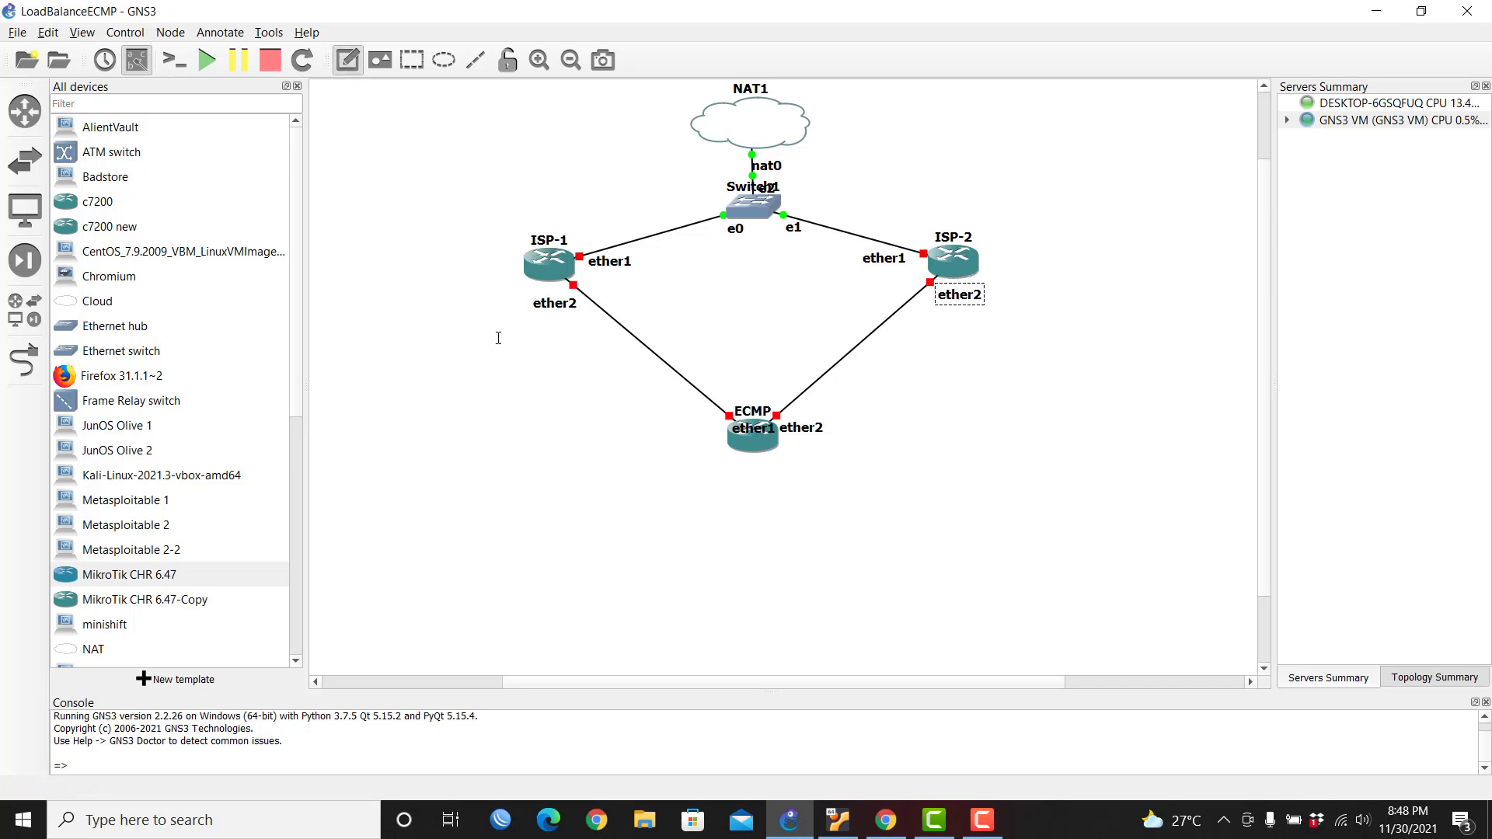
click(522, 322)
Step: Write 192.168.100.1/24 in the note and position it beside ISP-1's ether2 link
mouse_move(775, 443)
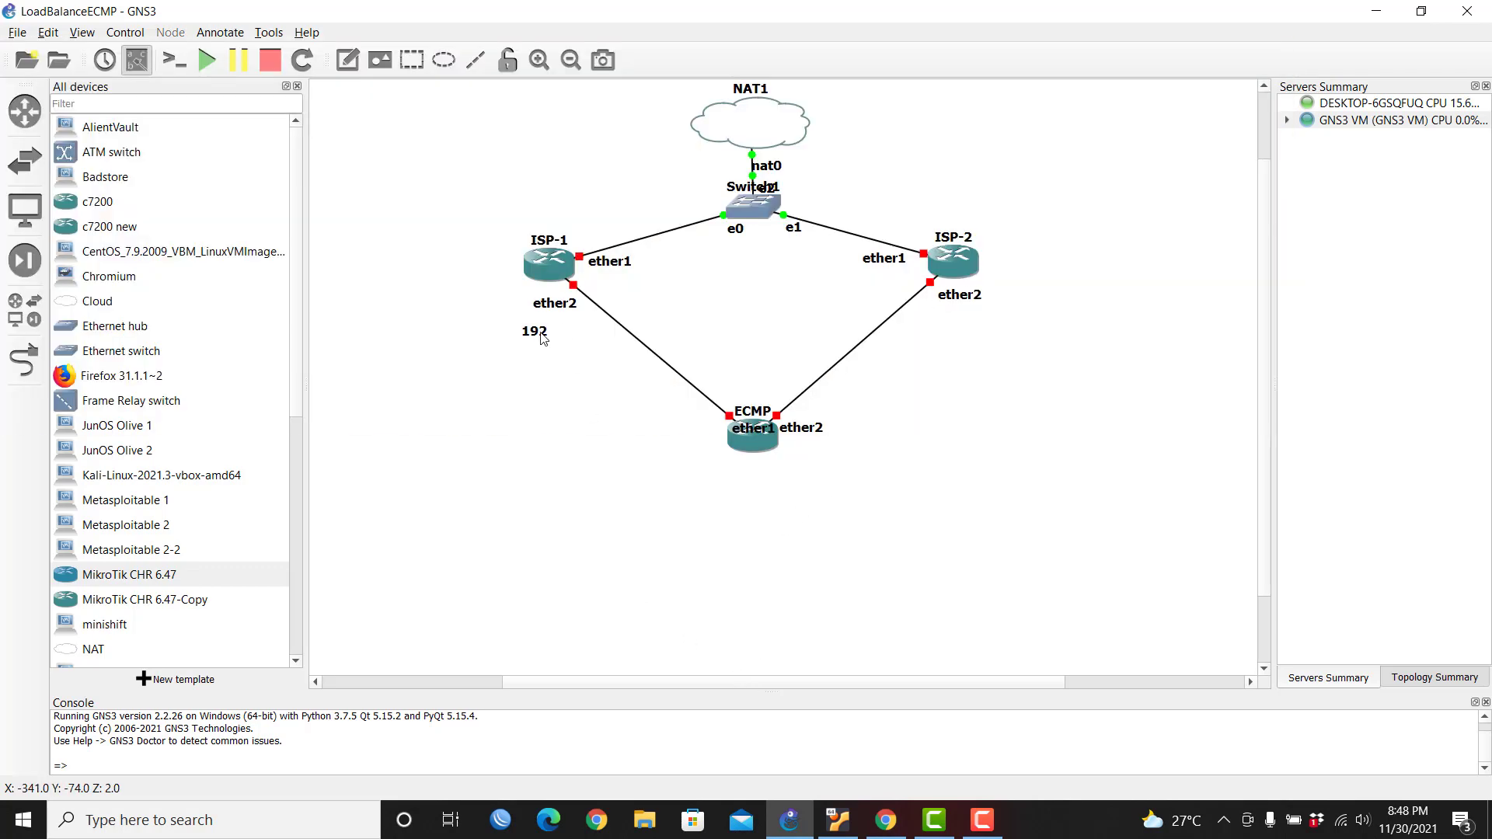
double_click(545, 338)
key(Right)
text(.1)
text(68.100.1/24)
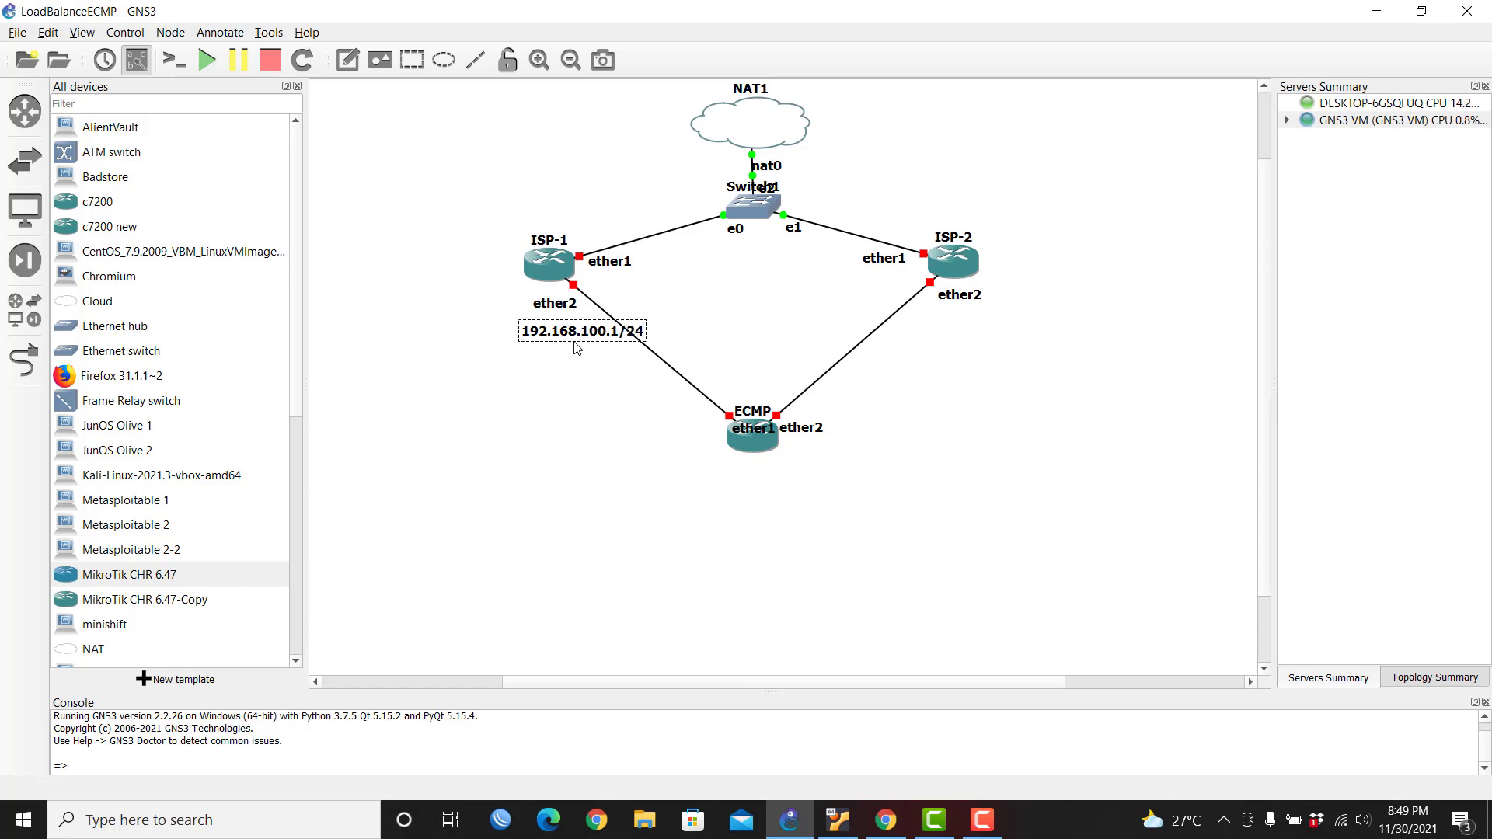
drag(575, 342, 529, 338)
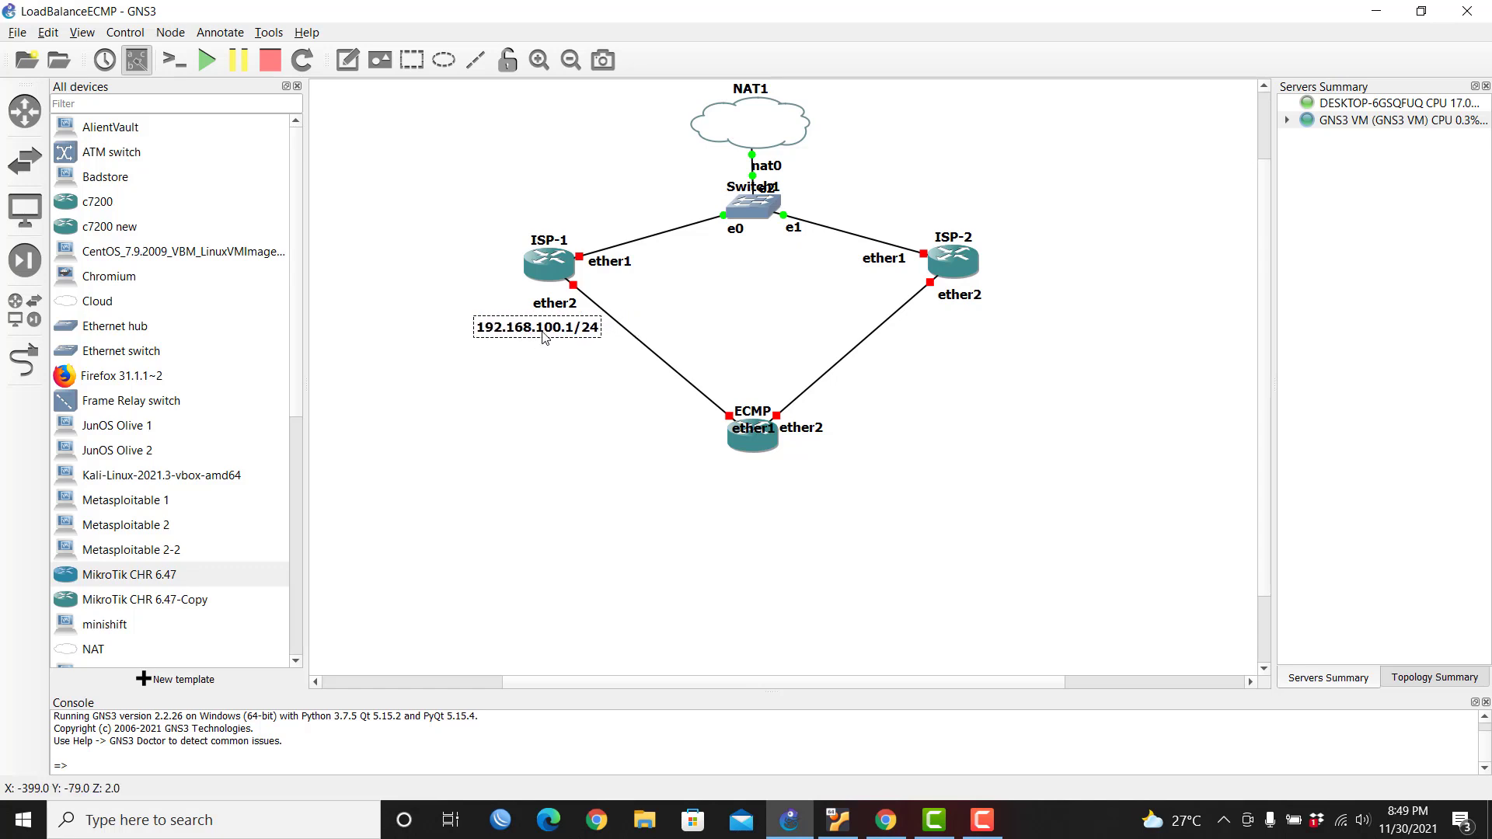
right_click(542, 333)
click(579, 341)
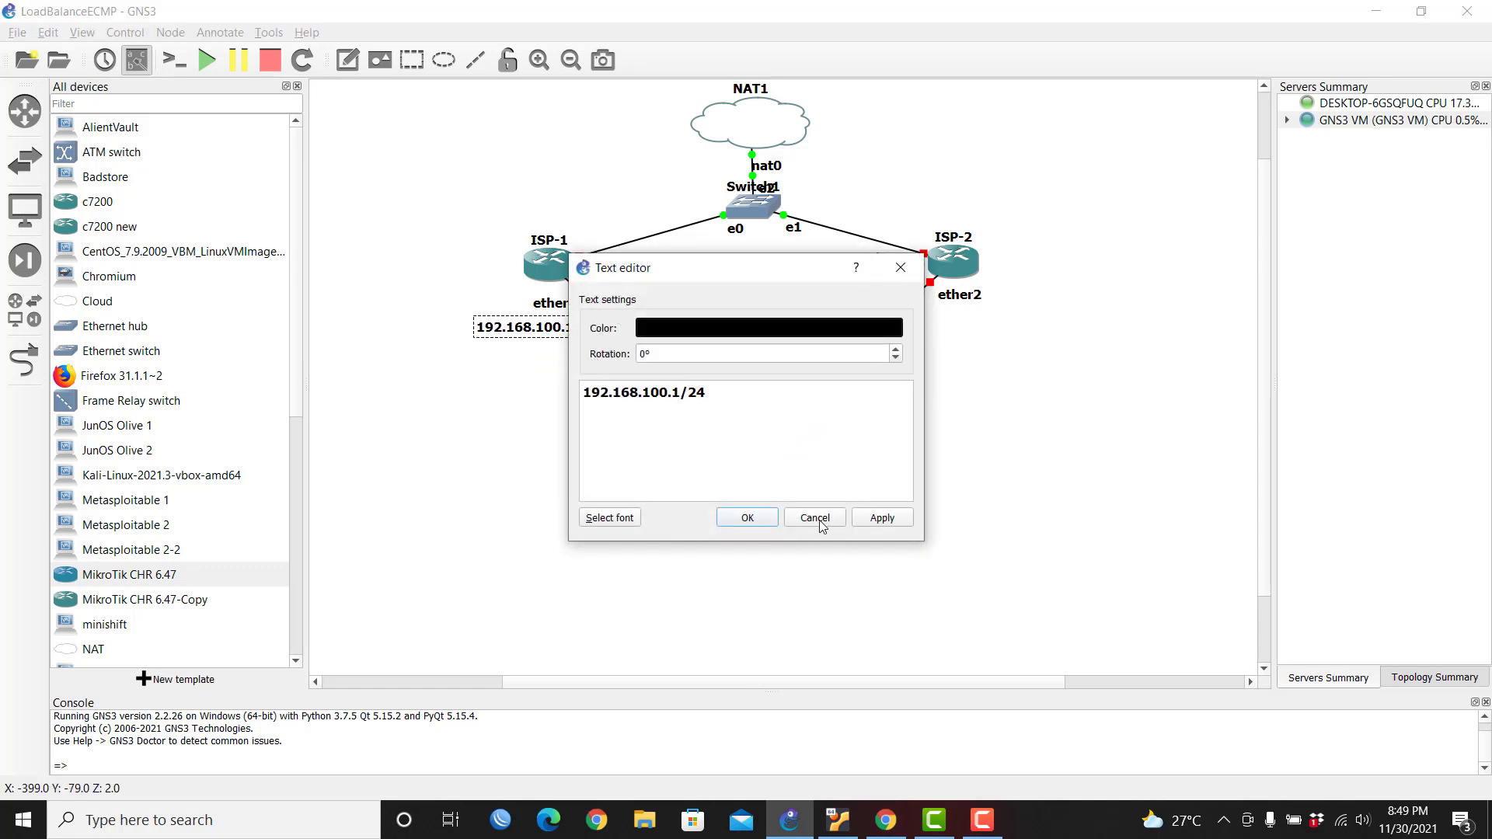
click(815, 518)
Step: Duplicate the note beside ISP-2's ether2 and change it to 10.10.10.1/24
right_click(539, 320)
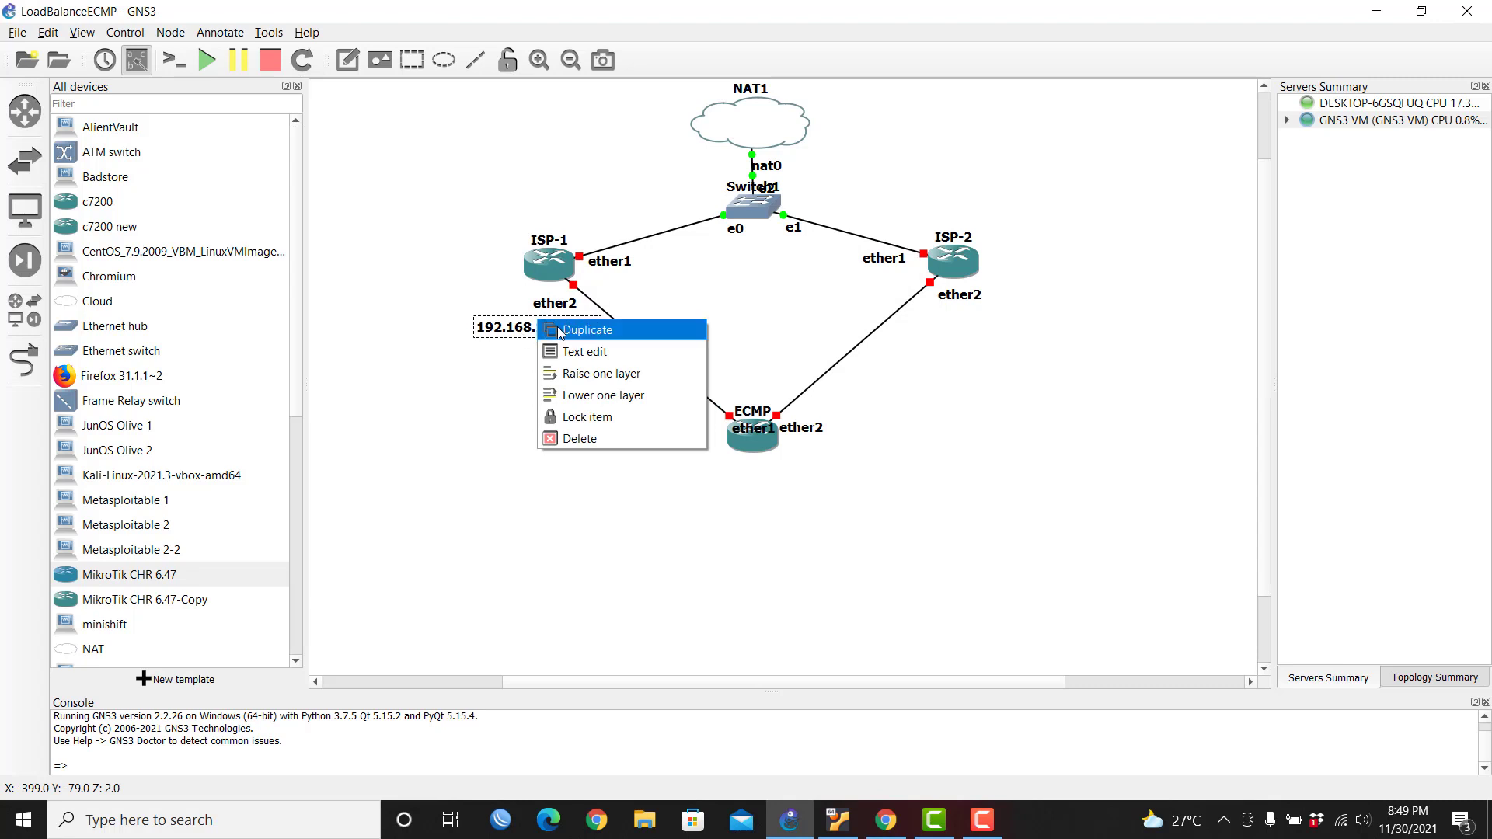
click(559, 333)
drag(551, 352, 967, 325)
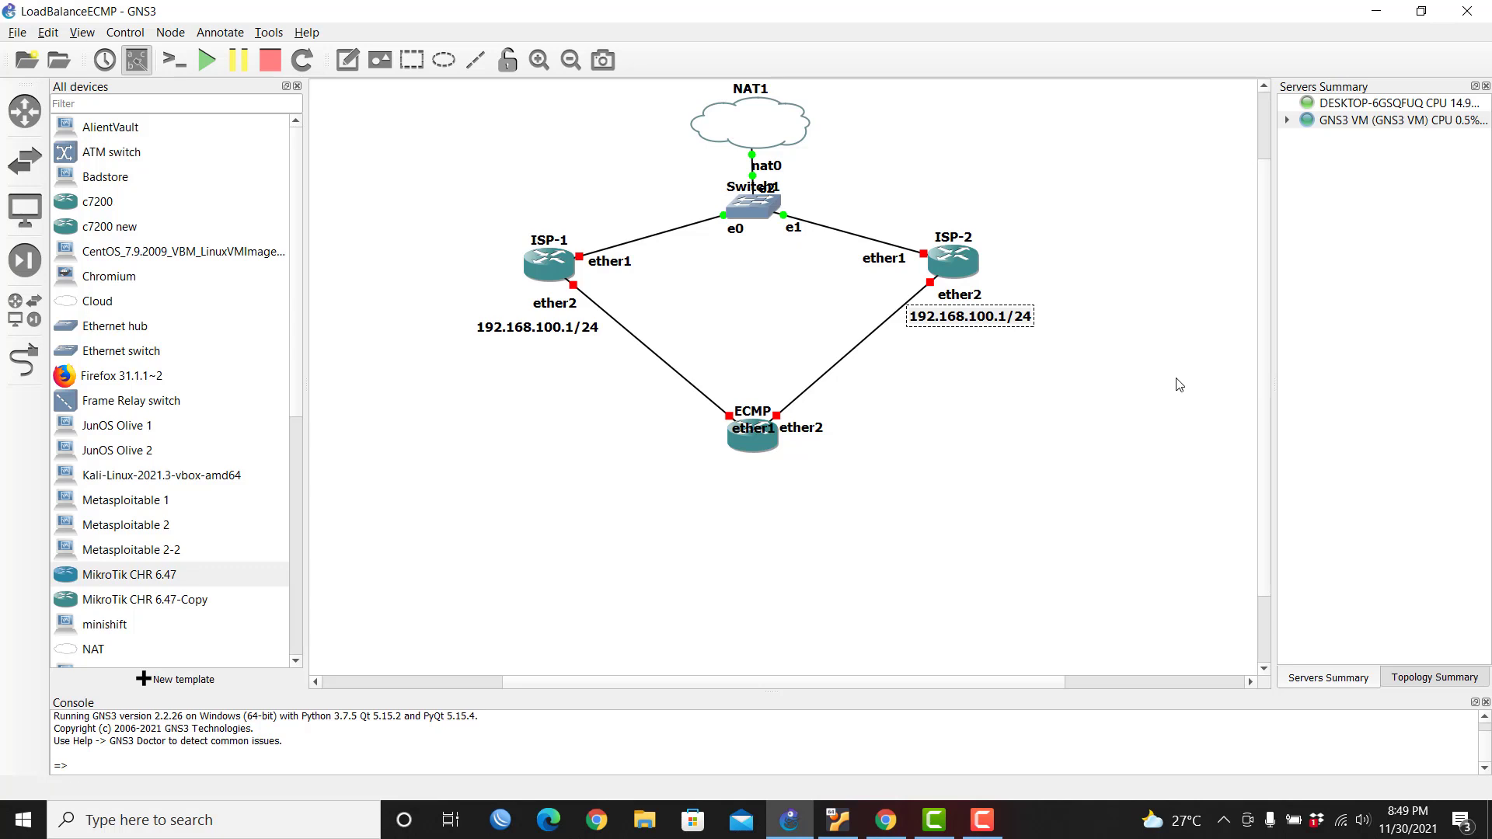
text(10.10.10.)
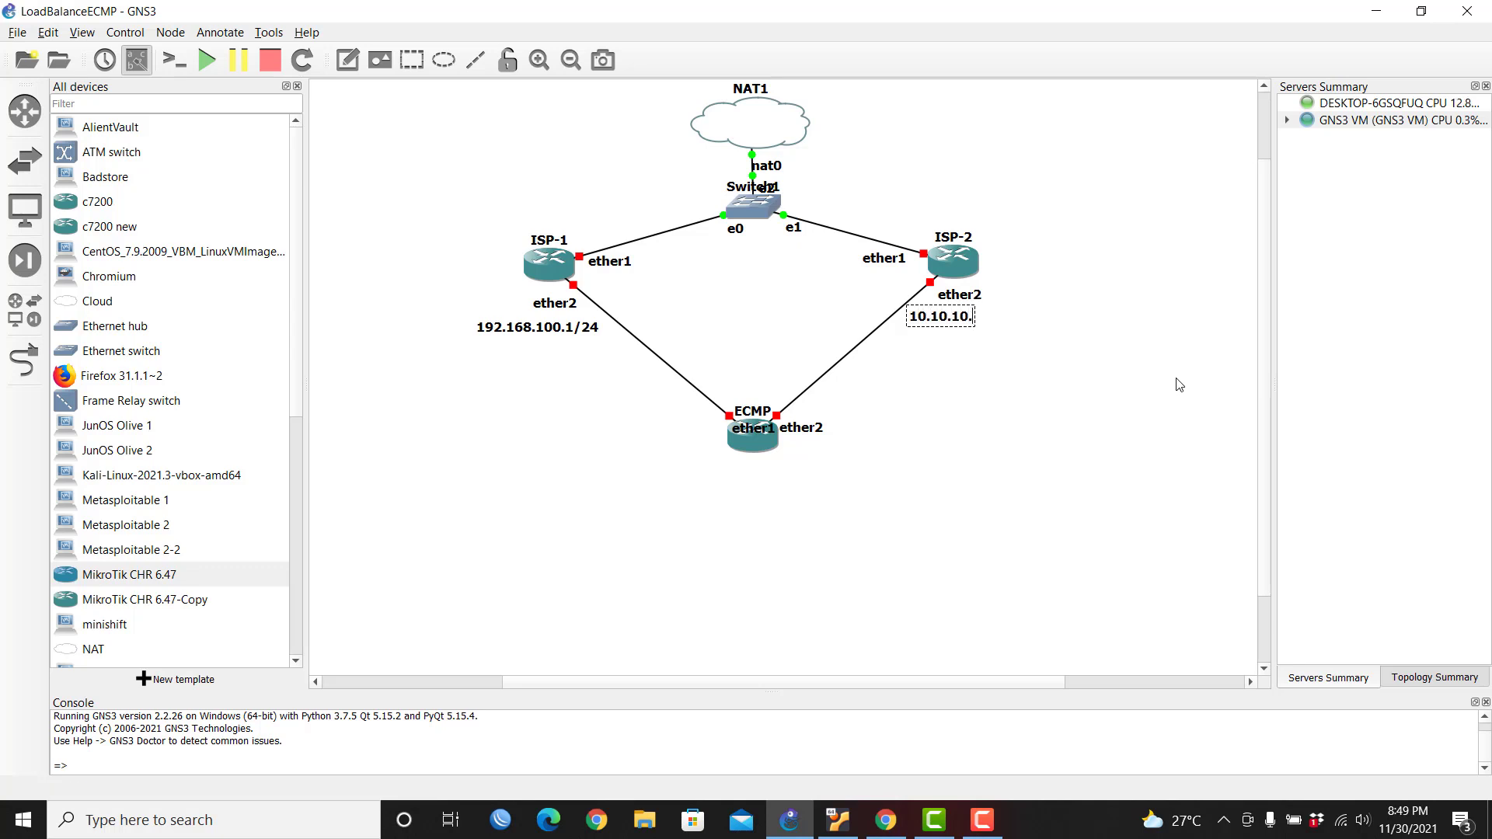
text(1/24)
click(967, 395)
click(528, 326)
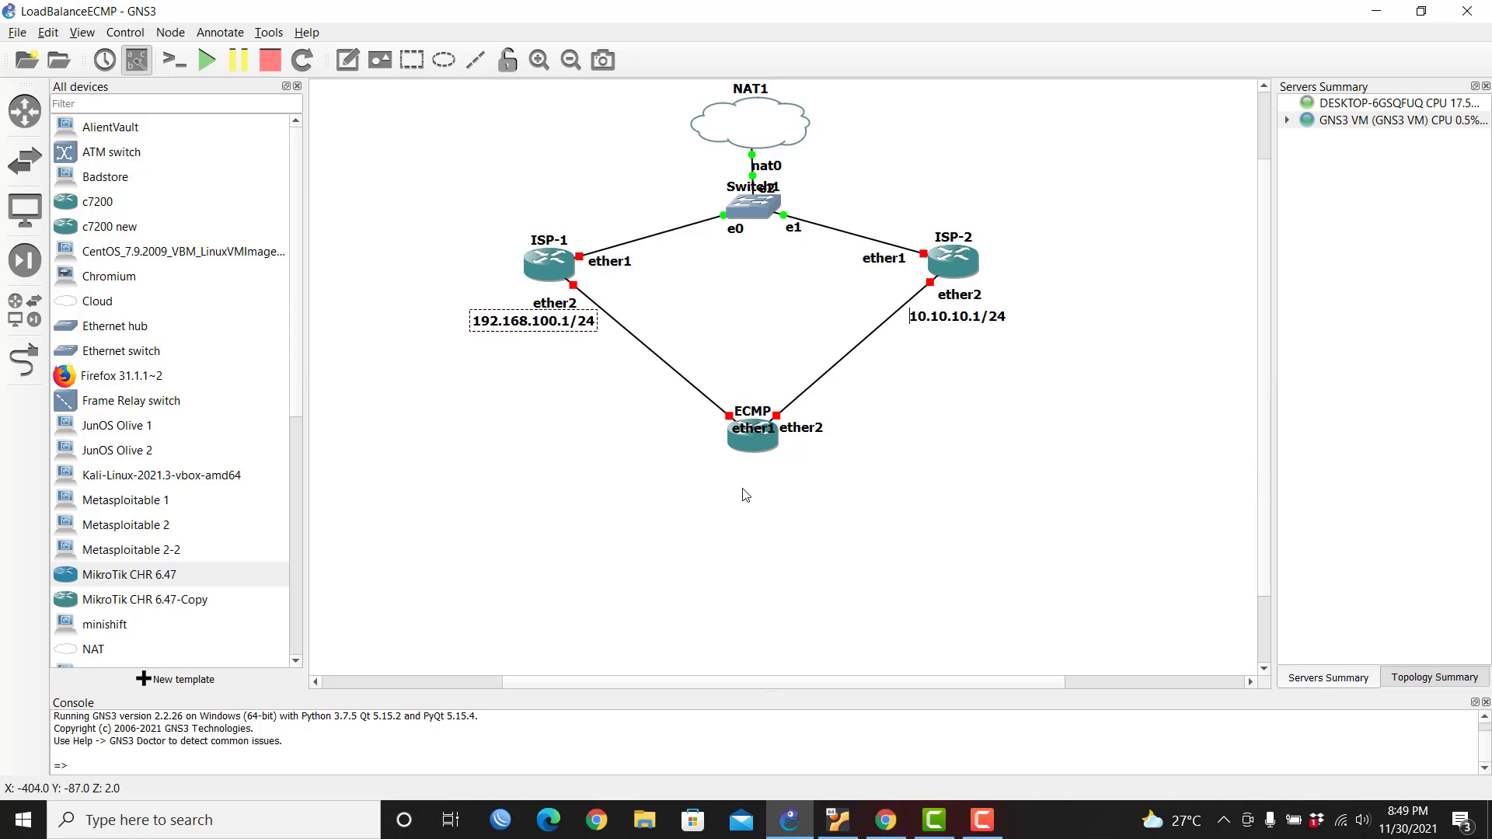
Step: Move ECMP's ether1 and ether2 labels clear and drop an Ethernet switch below ECMP
drag(754, 428, 689, 426)
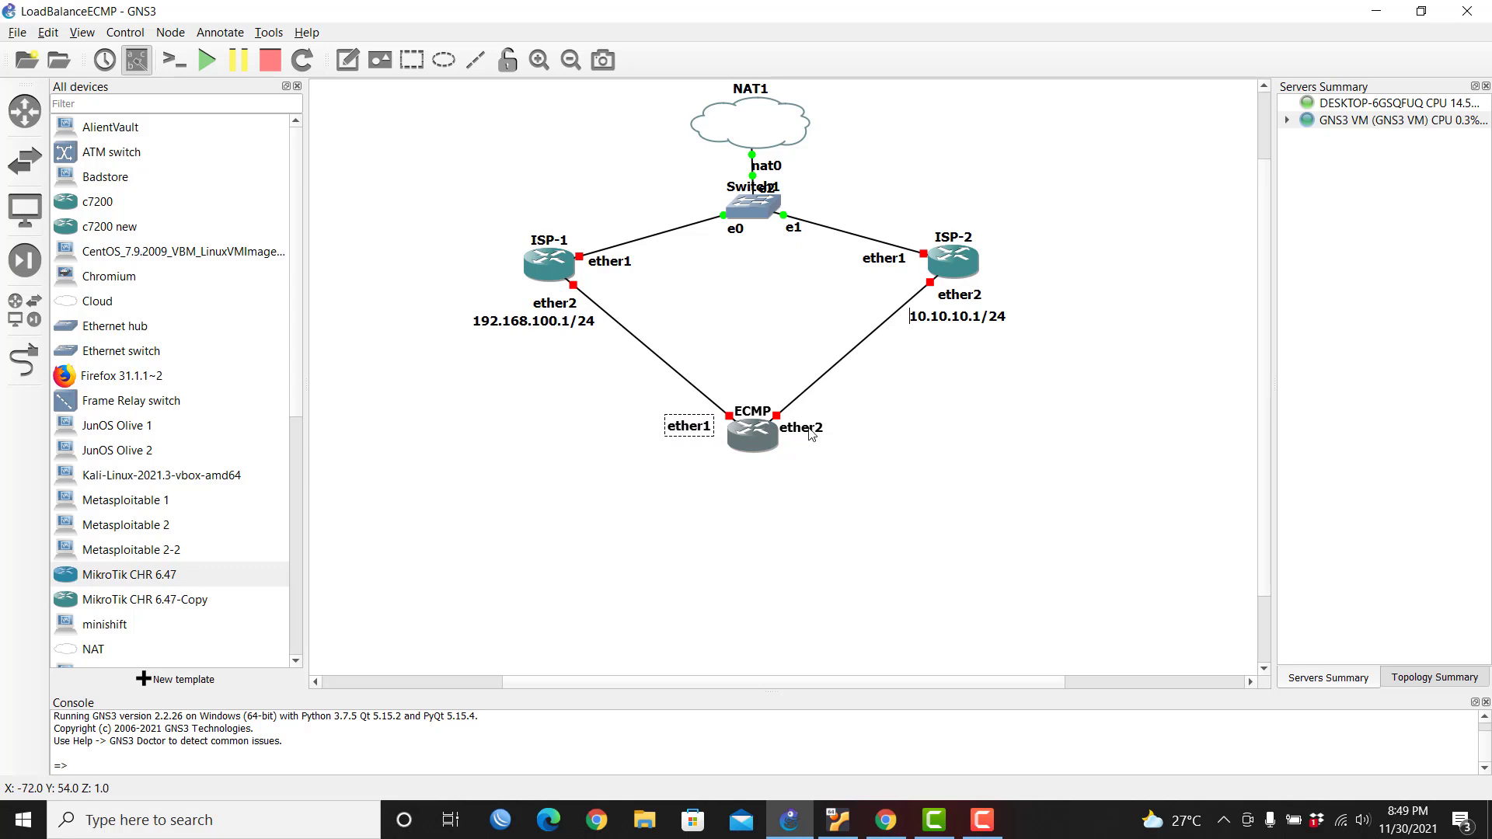
drag(811, 434, 821, 433)
drag(677, 437, 681, 433)
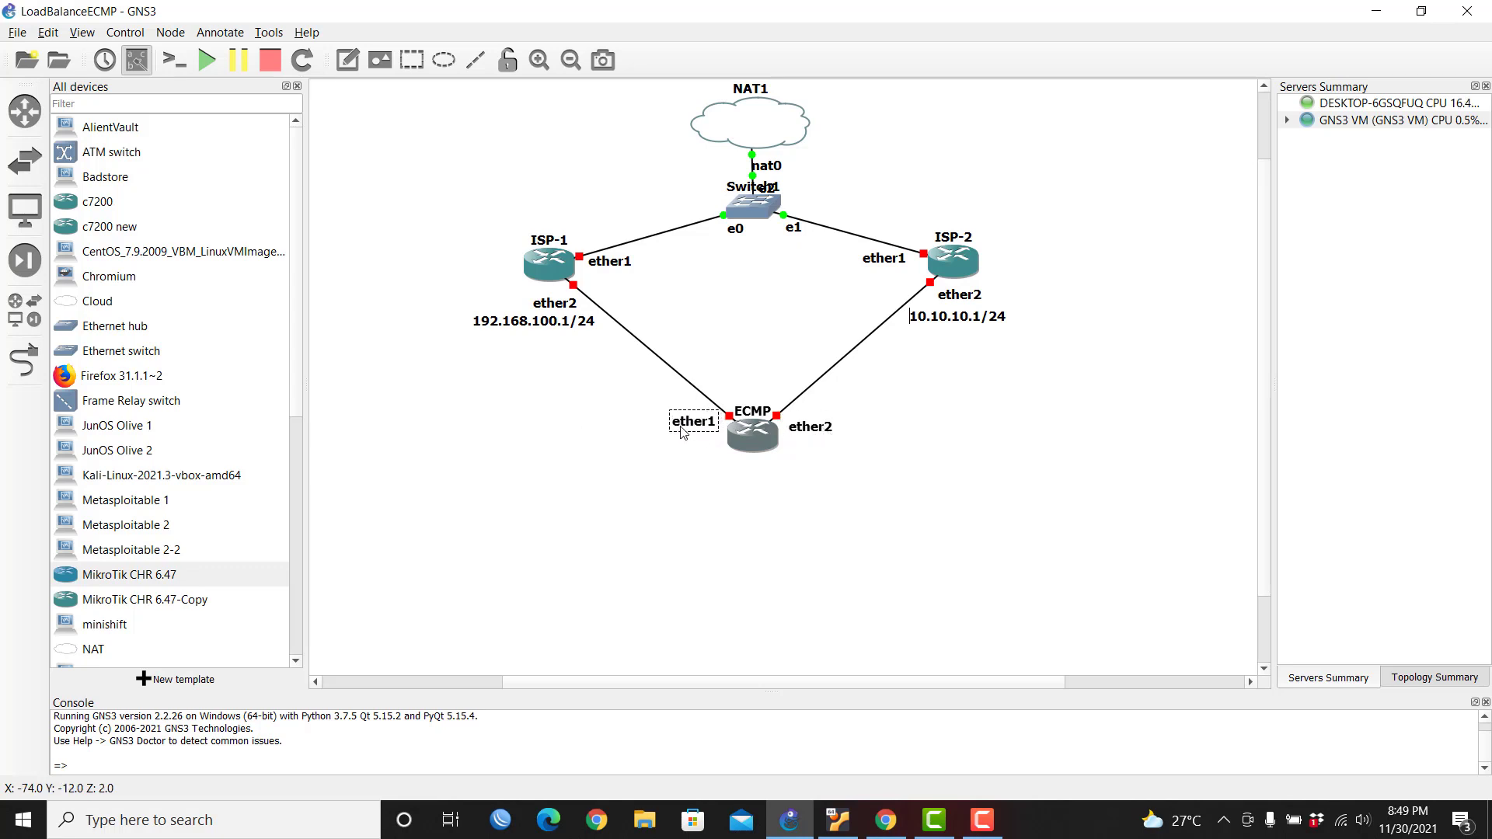
drag(811, 431, 815, 429)
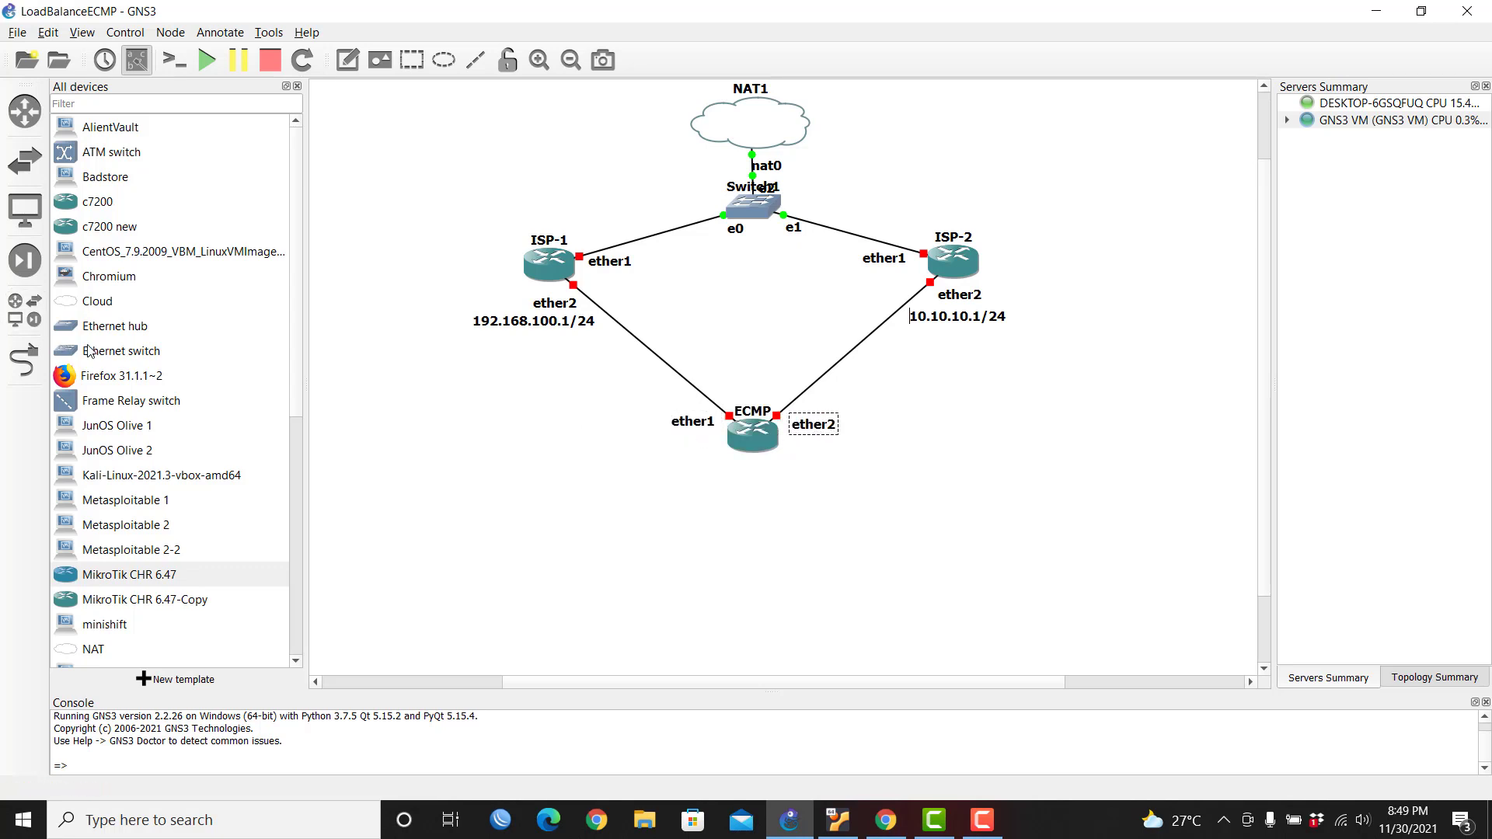
click(185, 356)
drag(183, 349, 768, 547)
Step: Host the new switch, Switch2, on the GNS3 VM
click(773, 409)
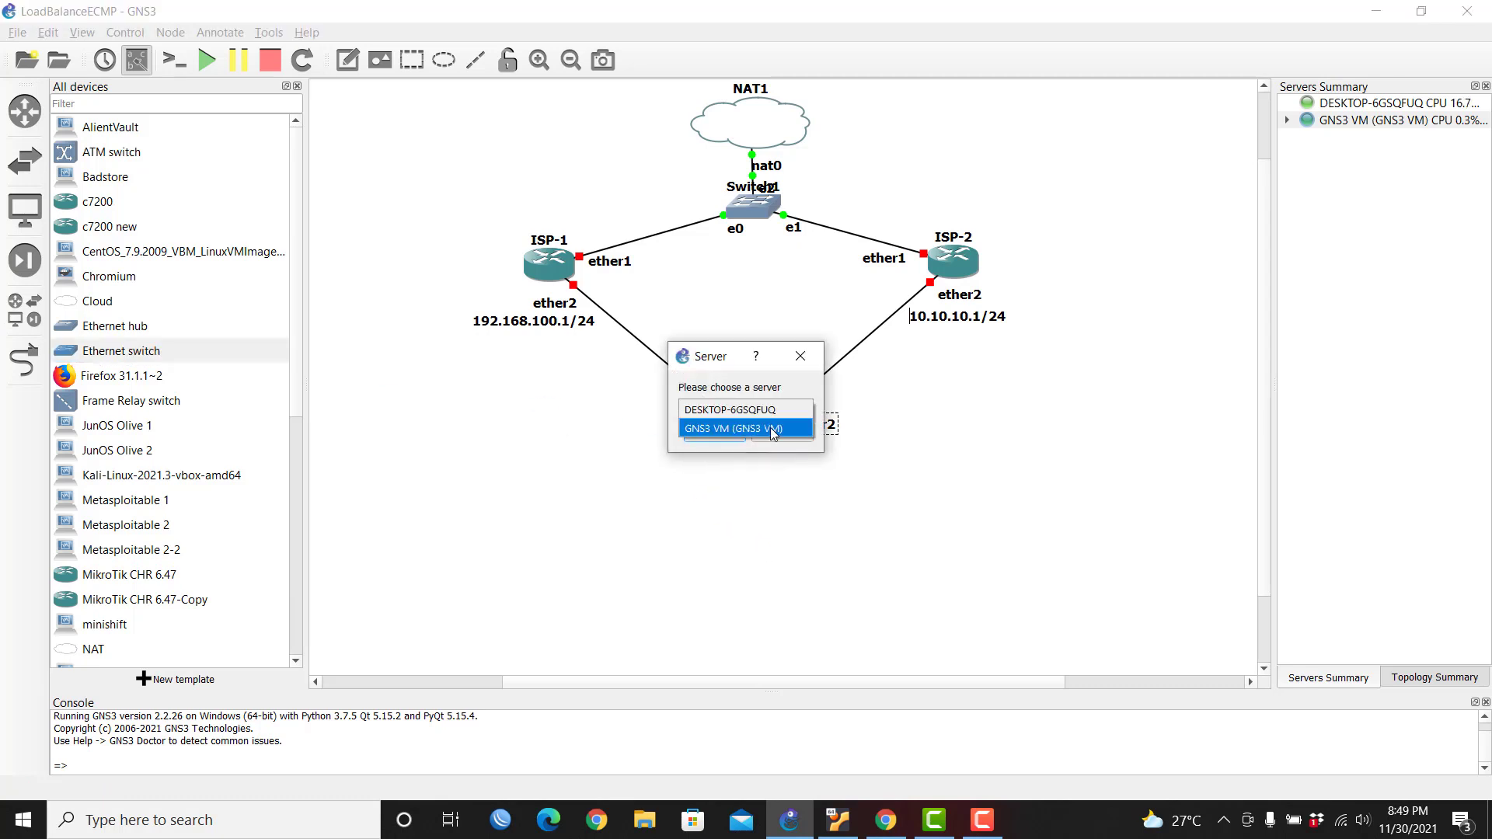
click(771, 427)
click(715, 433)
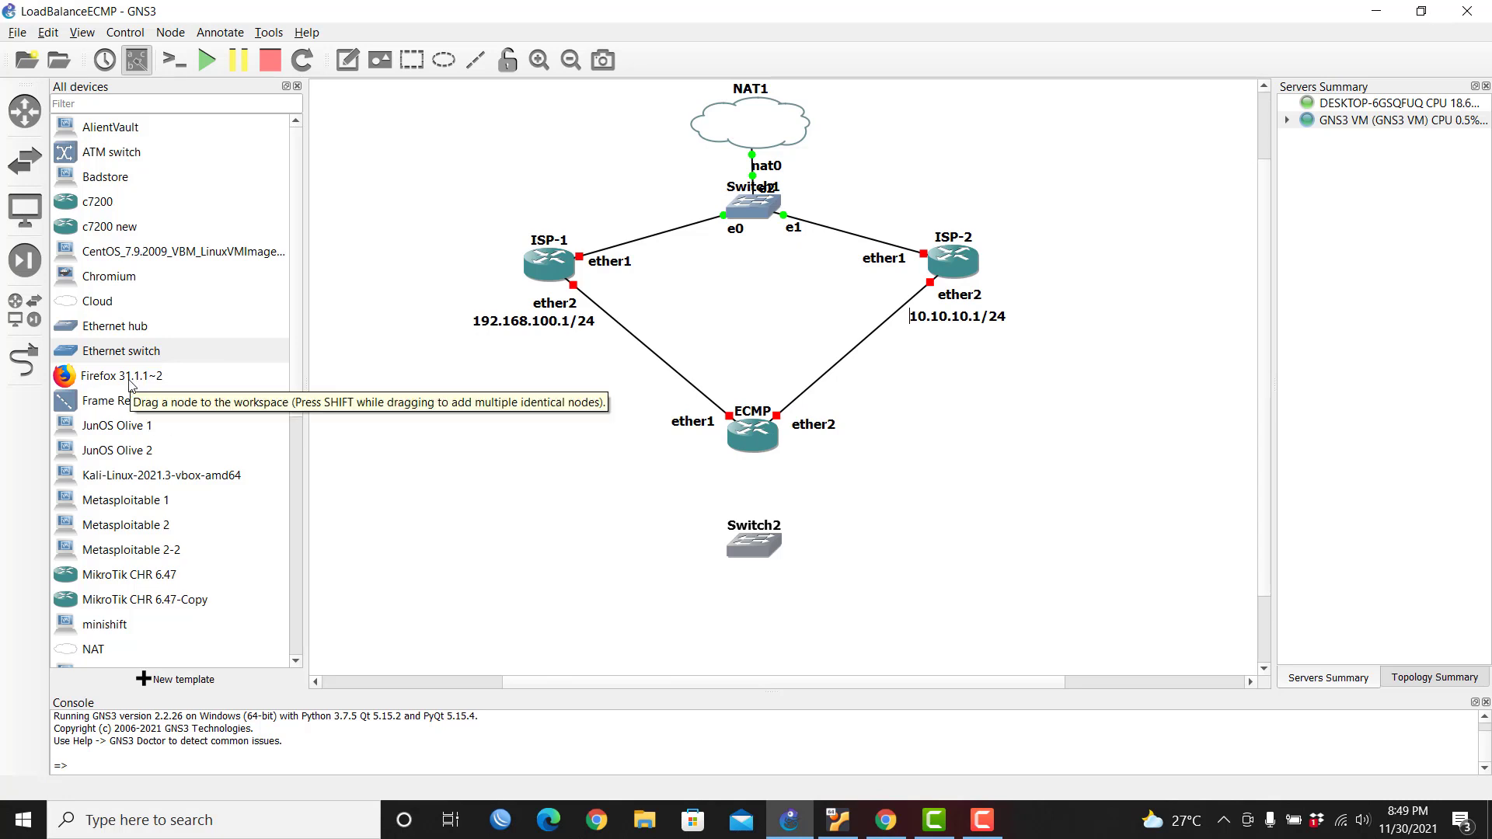
Step: Add Firefox31.1.1~2-1 and webterm-1 nodes beneath Switch2
drag(127, 383, 637, 633)
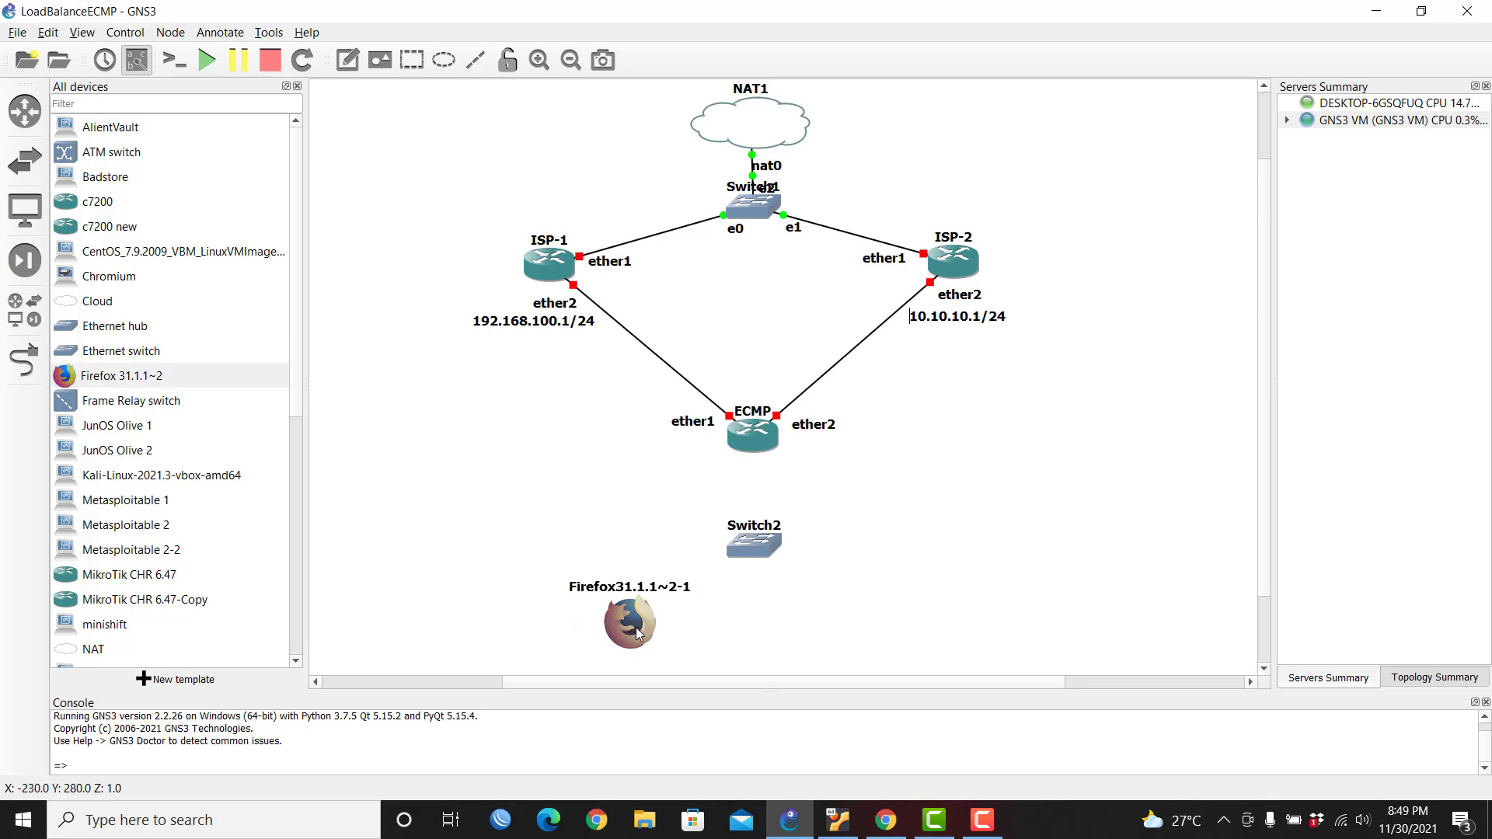
scroll(156, 466, down, 6)
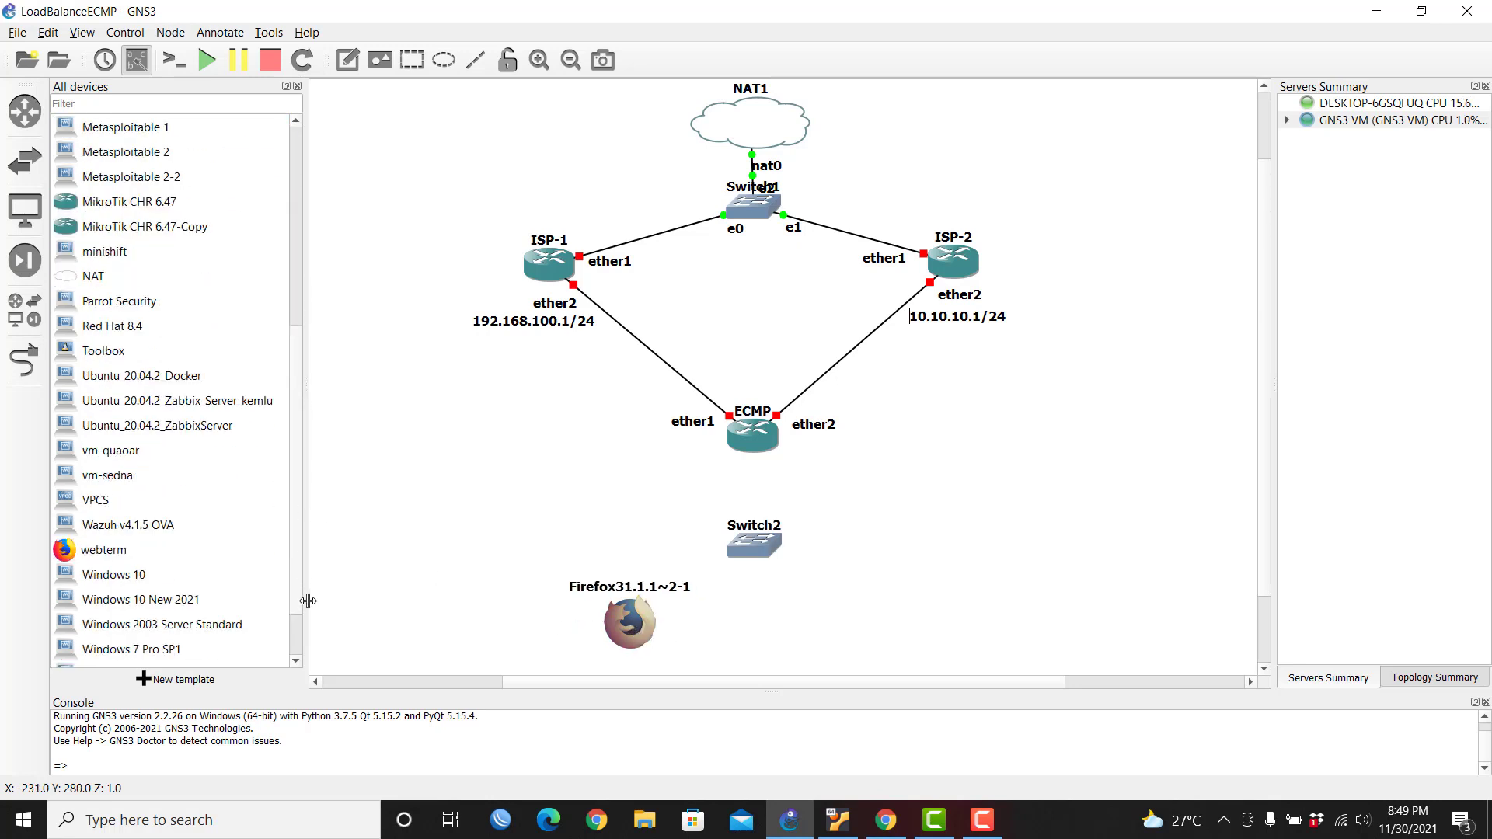
click(102, 506)
drag(102, 508, 929, 614)
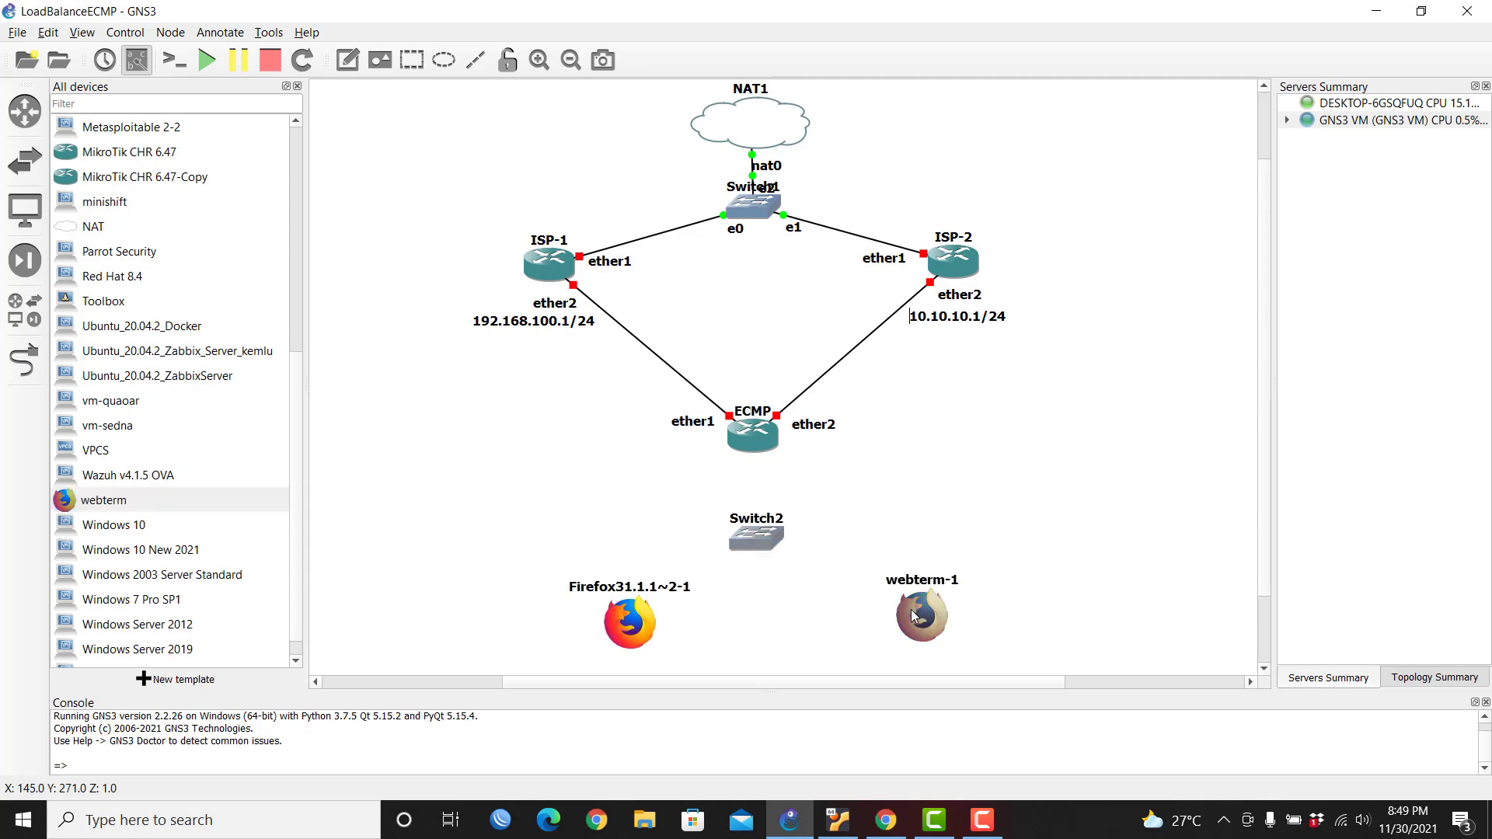
drag(743, 534, 741, 535)
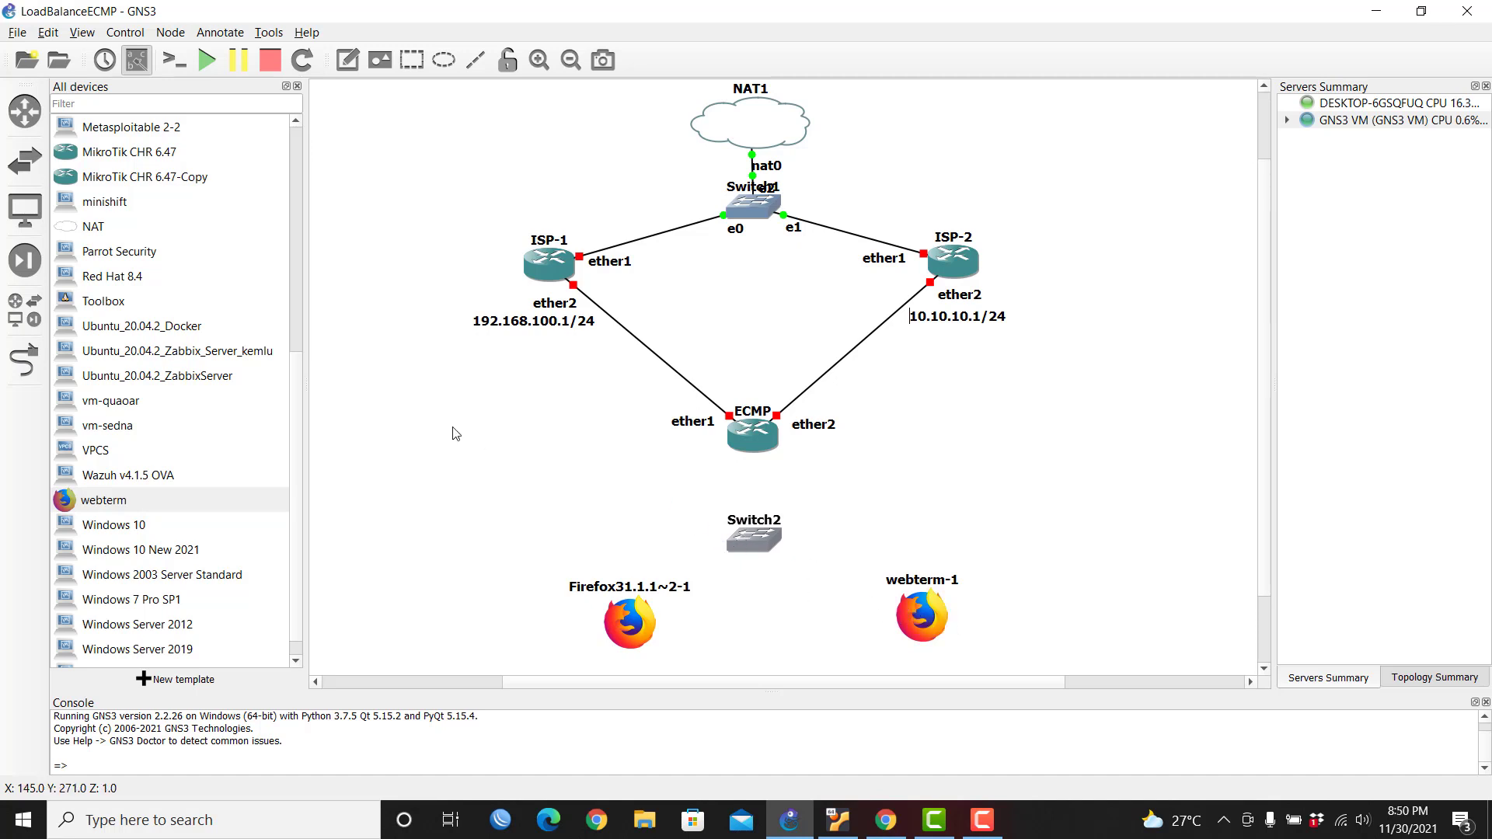
click(24, 360)
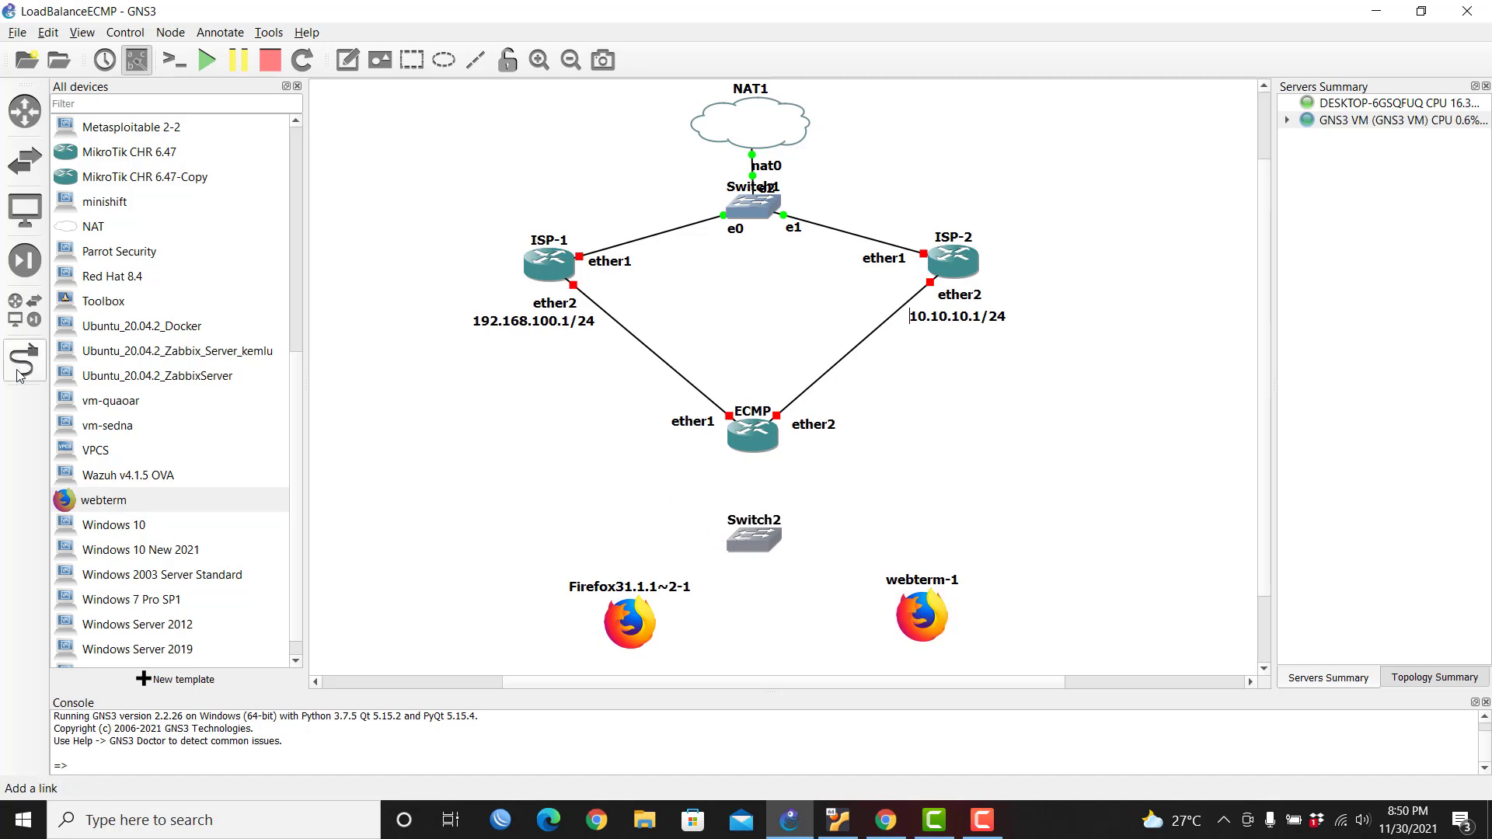
Step: Cable ECMP ether3 to Switch2 and move the ether3 label beside the link
click(754, 446)
click(768, 501)
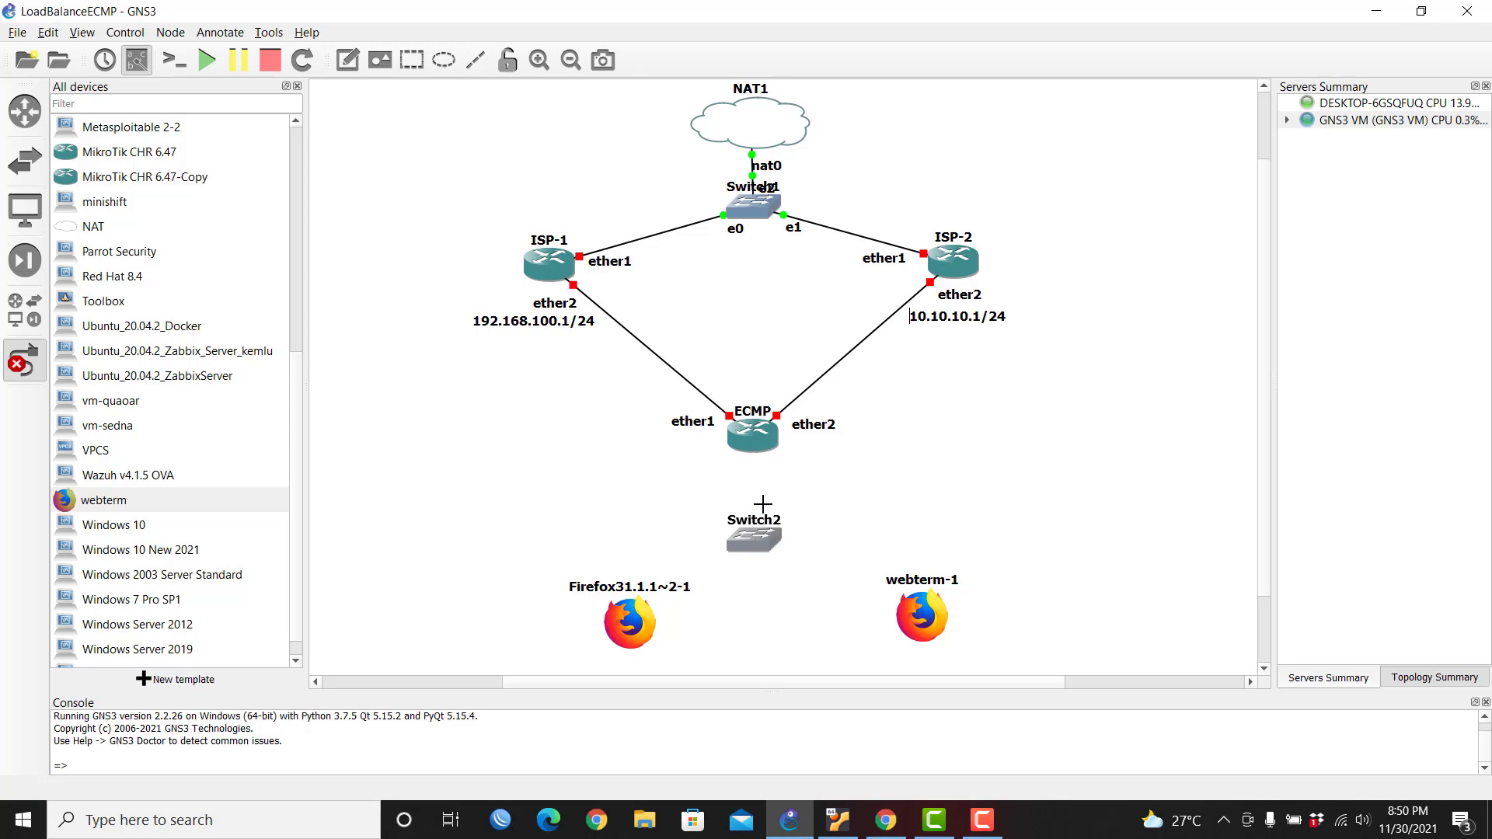
click(755, 542)
click(786, 575)
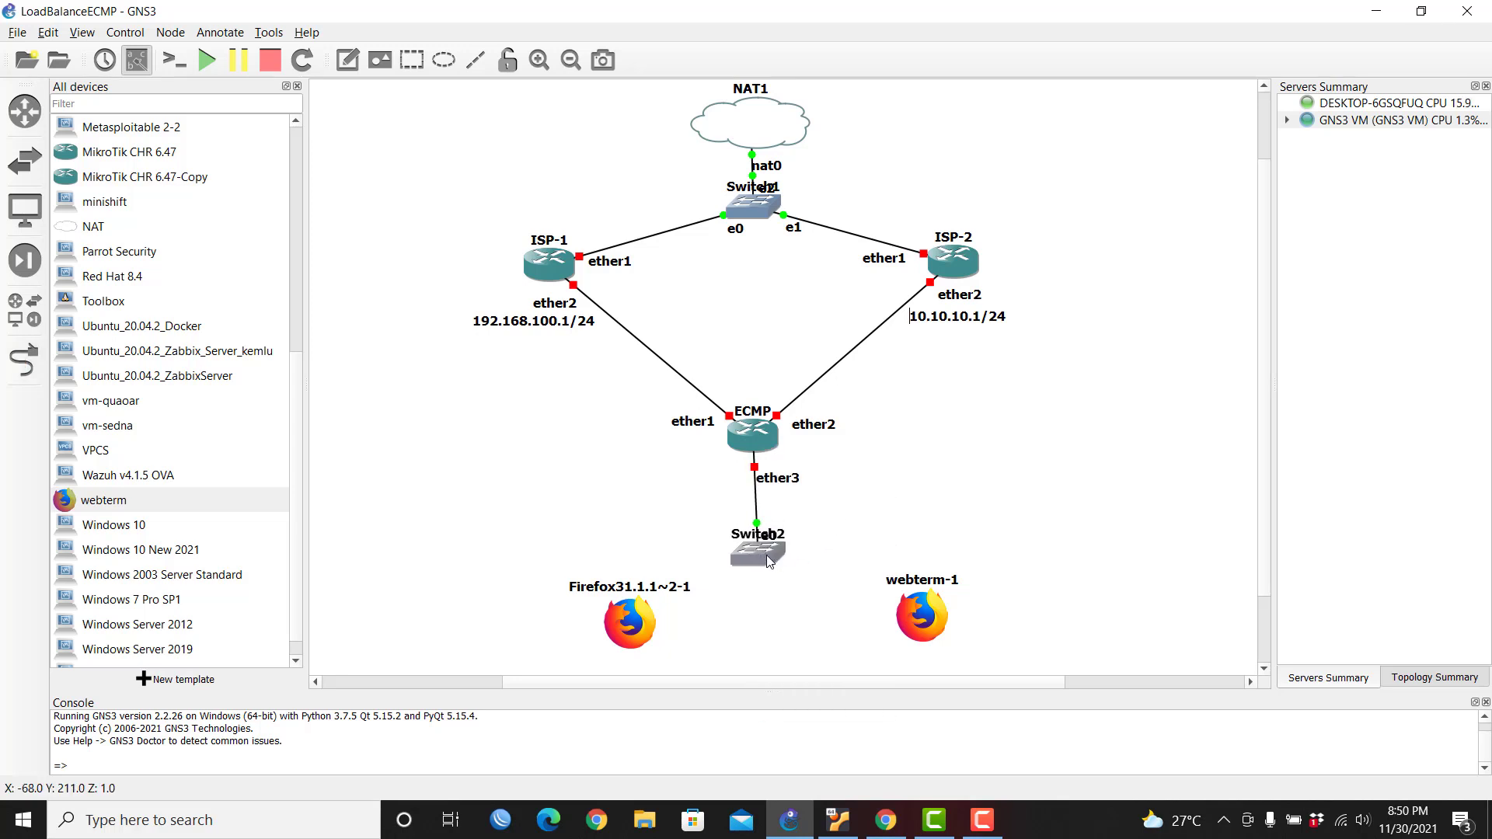
drag(785, 485, 791, 495)
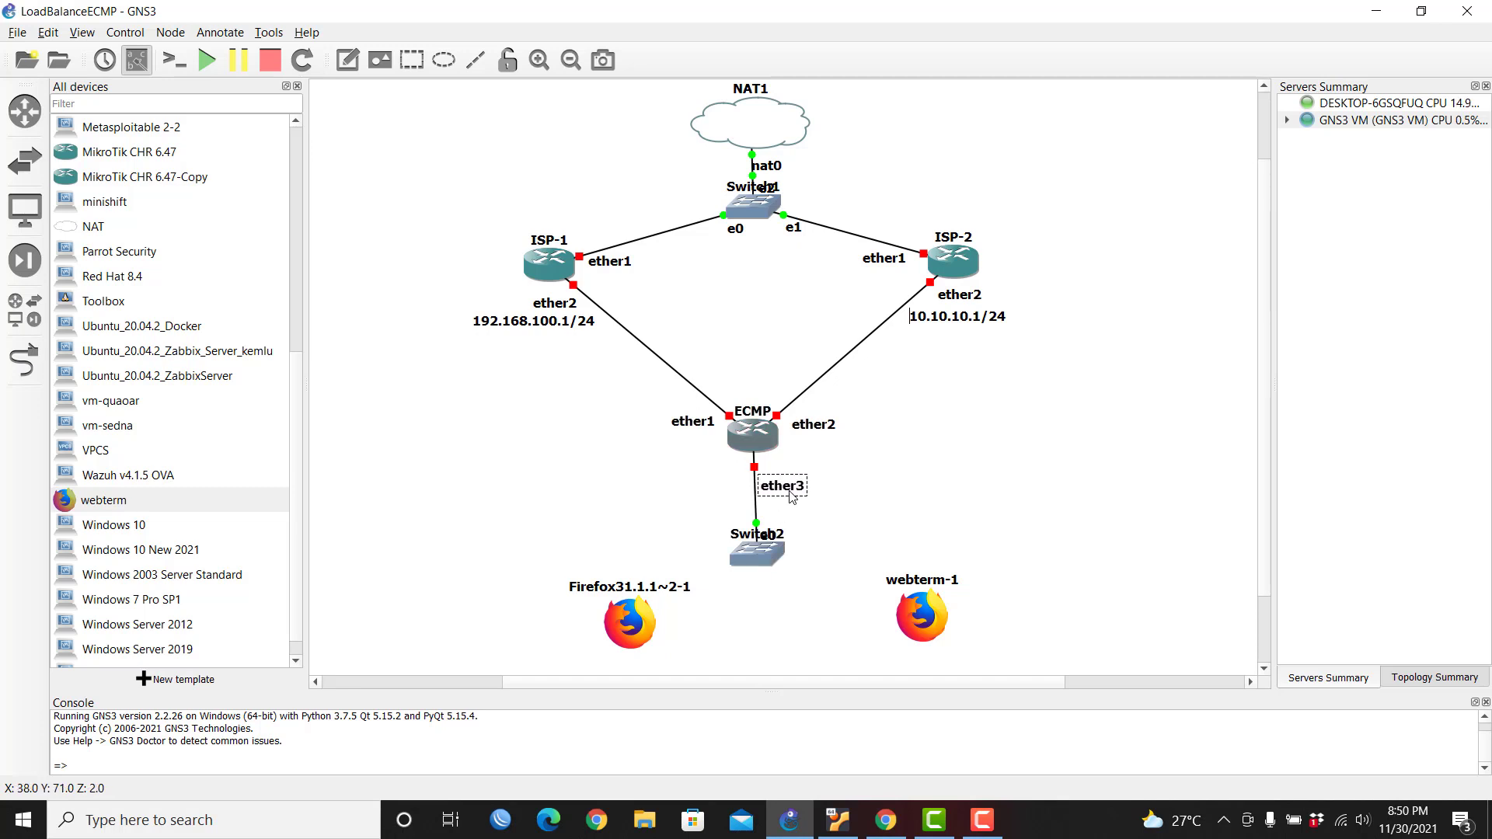
Step: Connect Firefox e0 to Switch2 e1 and webterm-1 eth0 to Switch2 e2, tidying labels
click(17, 358)
click(748, 558)
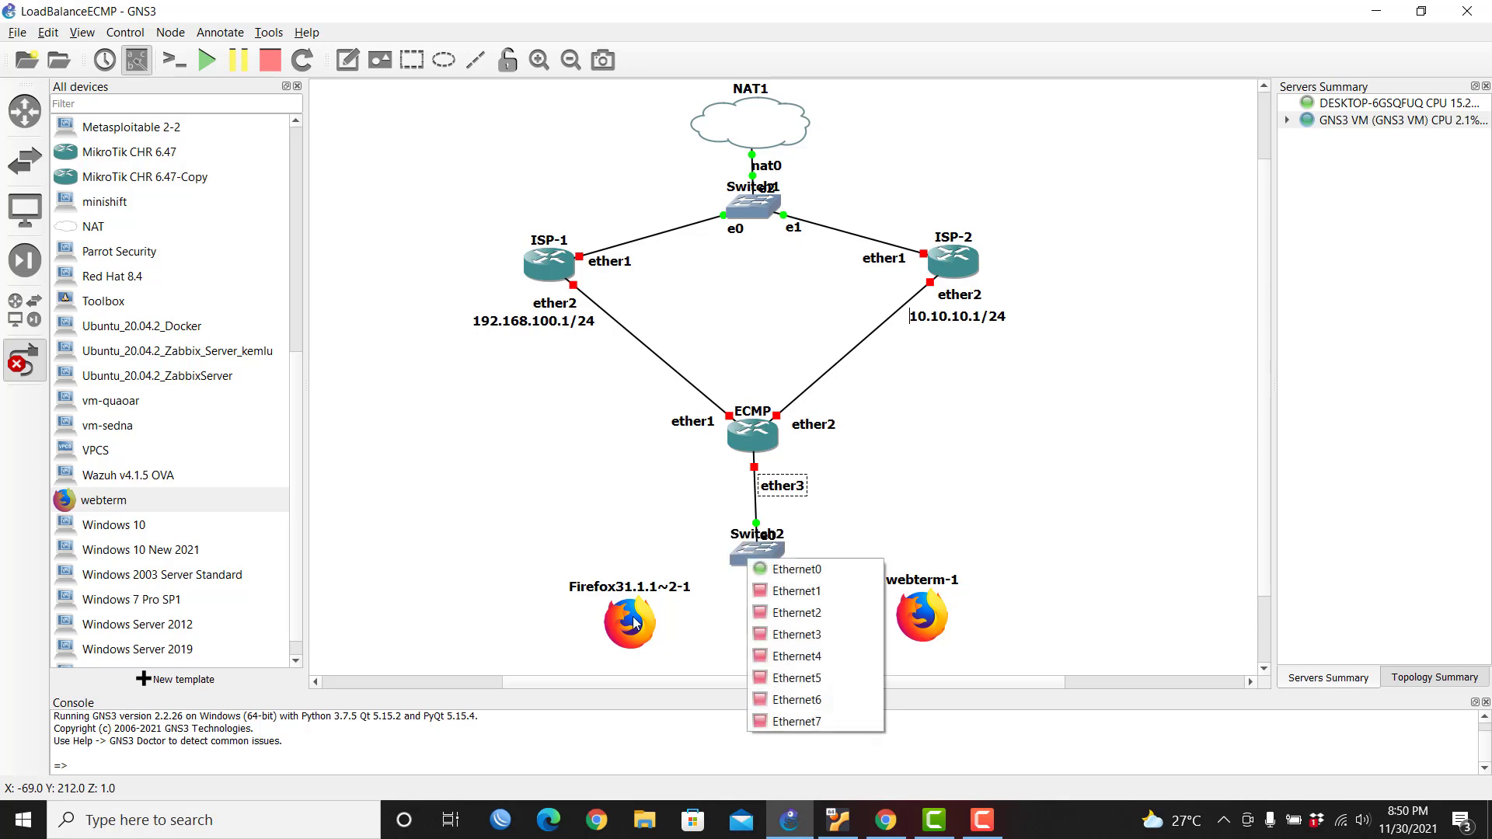
click(785, 590)
click(630, 639)
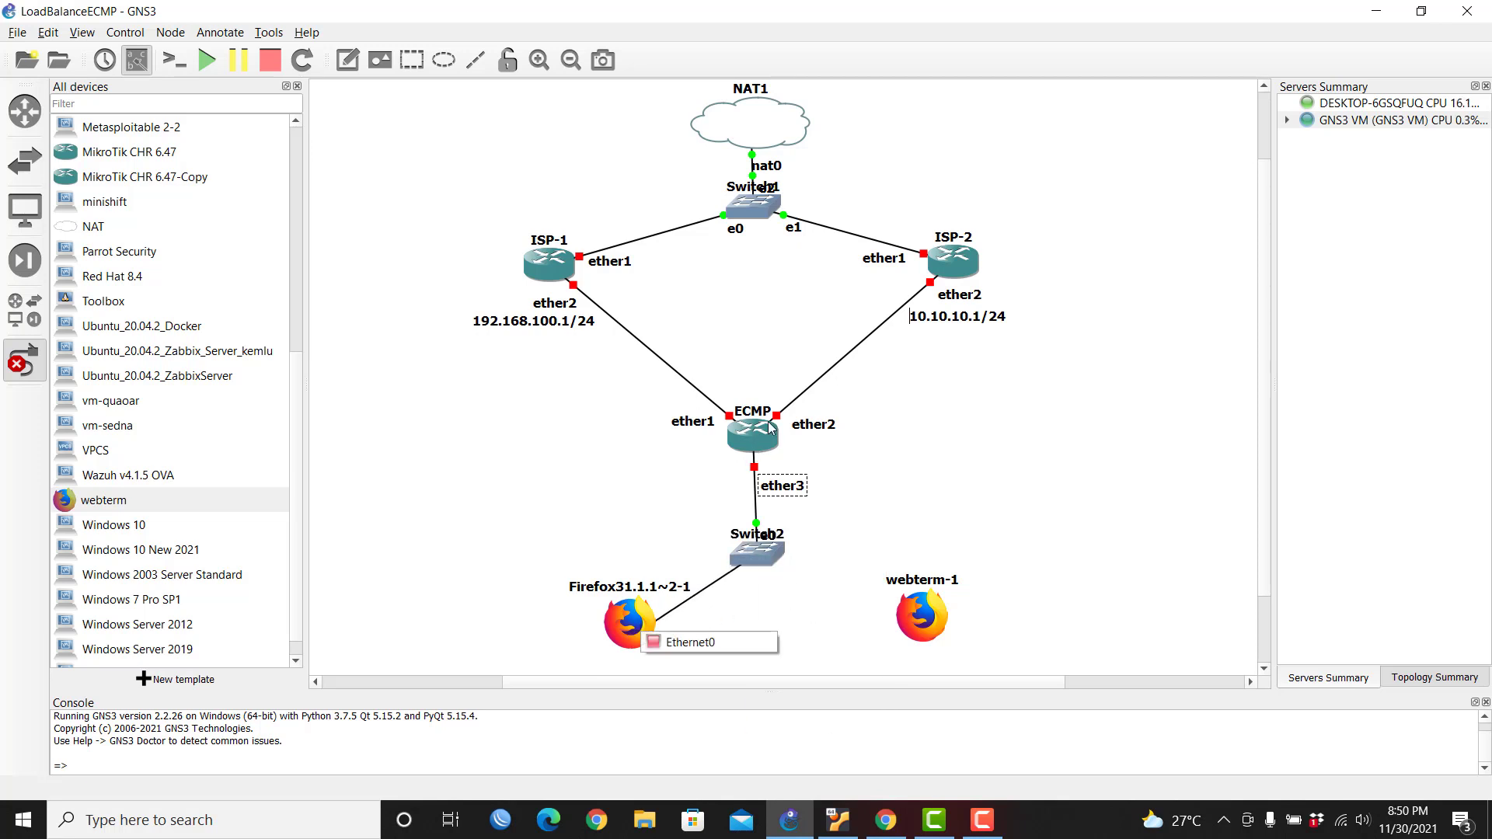
click(725, 642)
click(769, 561)
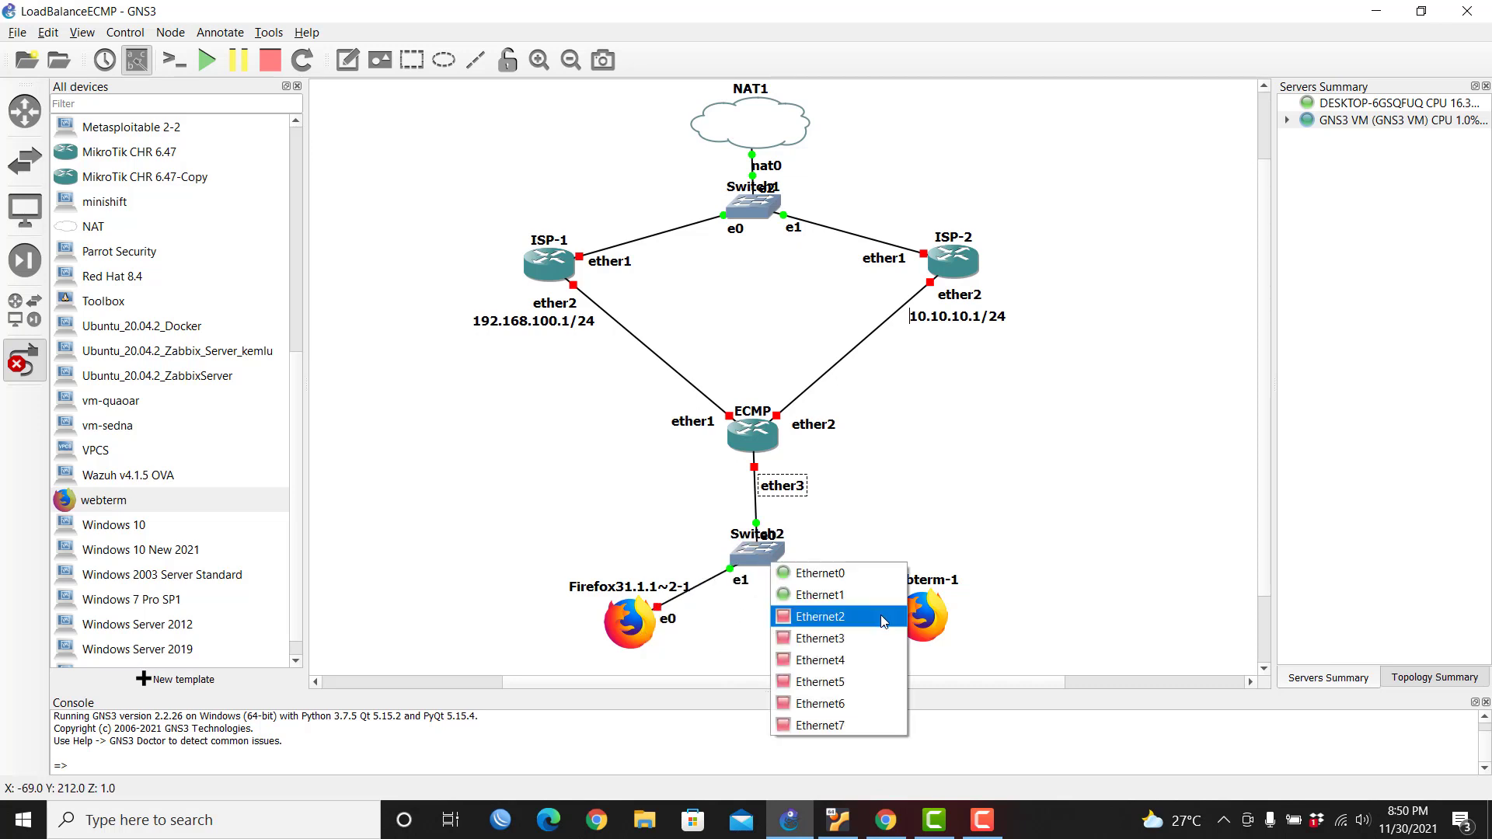
click(881, 616)
click(924, 616)
click(958, 628)
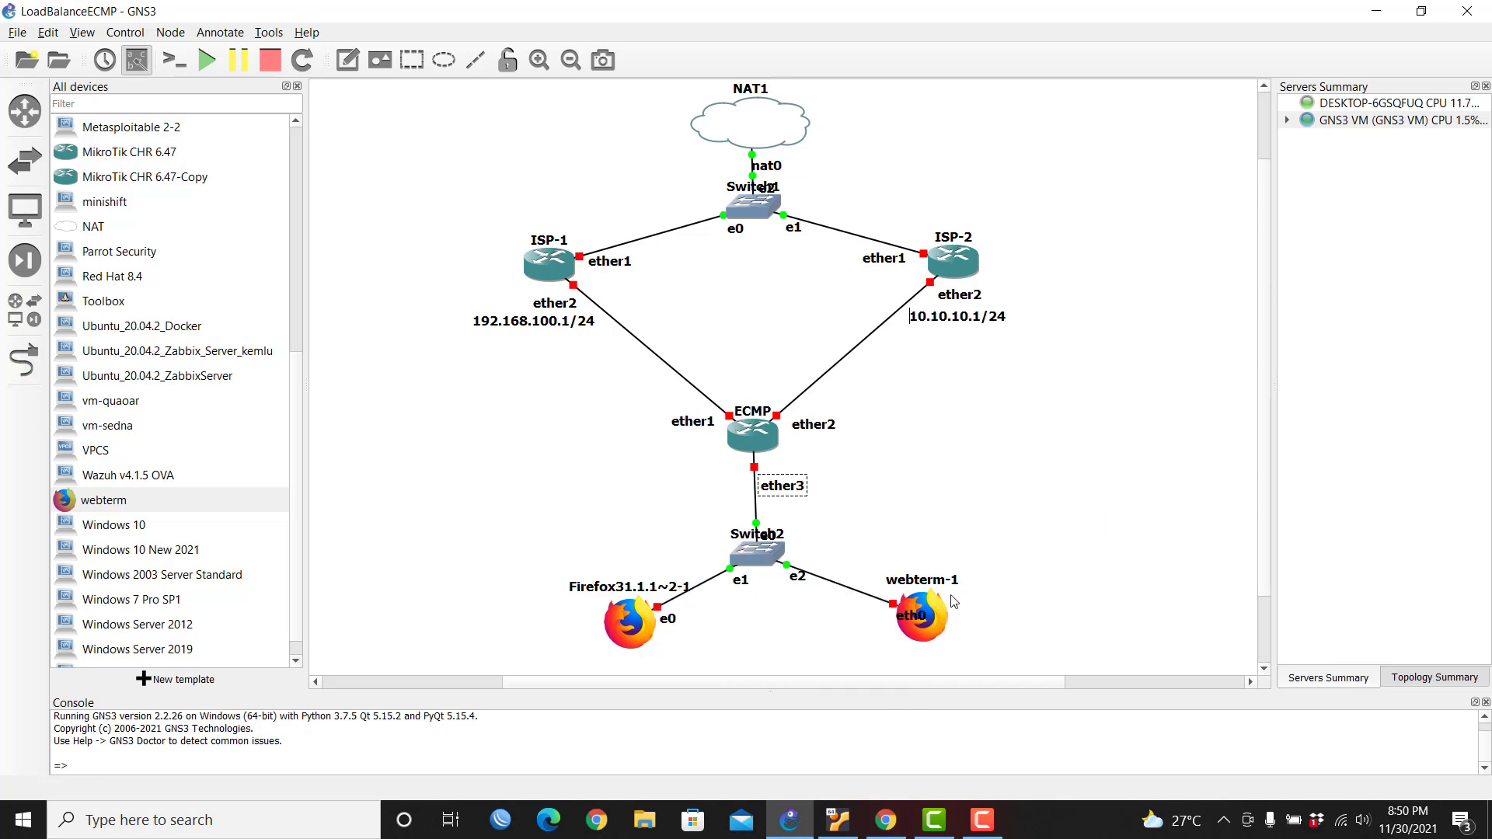
mouse_move(910, 614)
mouse_down()
mouse_move(876, 613)
mouse_move(931, 629)
mouse_up()
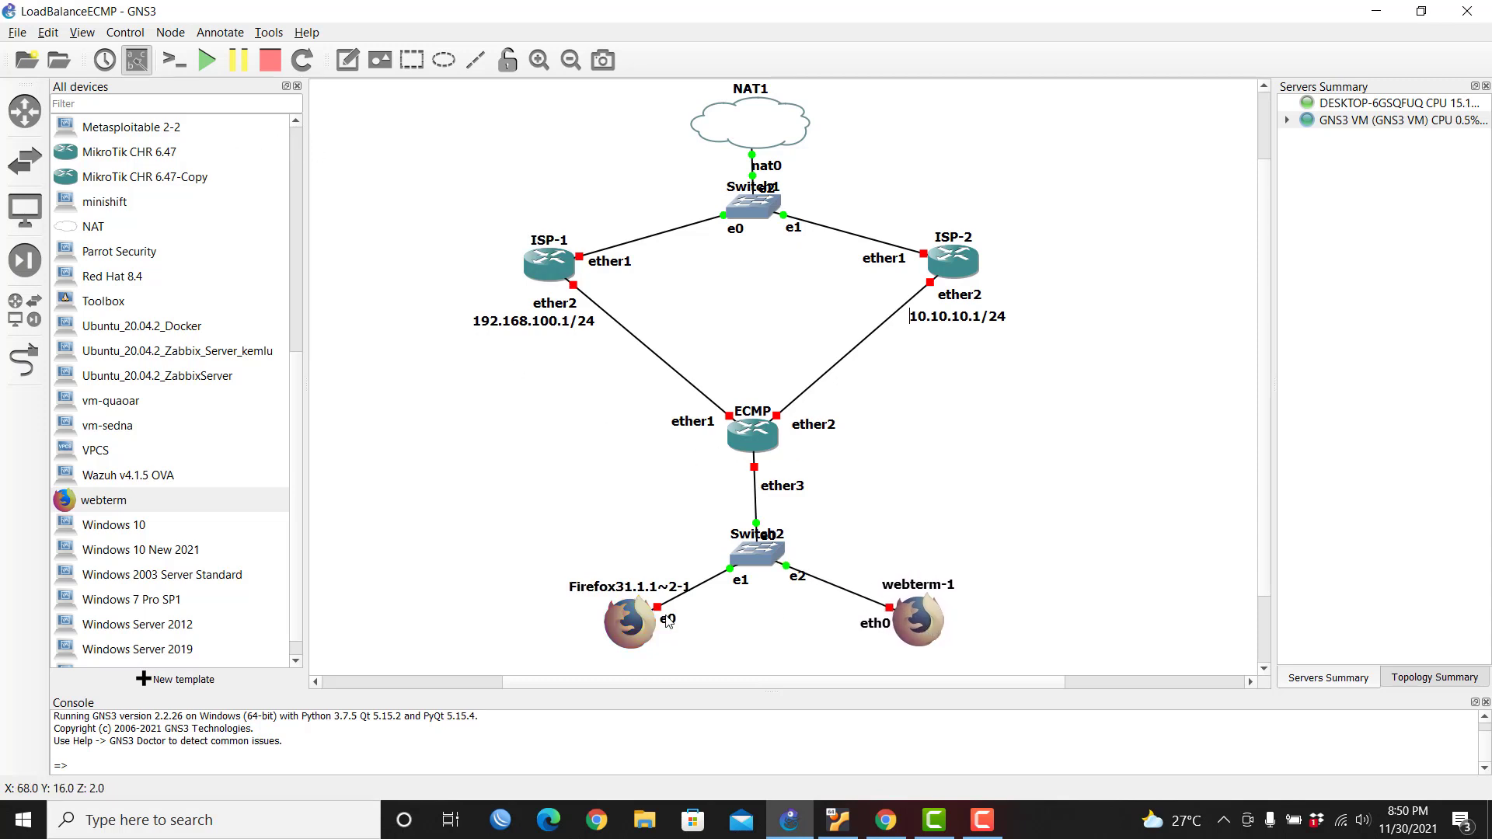
drag(630, 622, 618, 626)
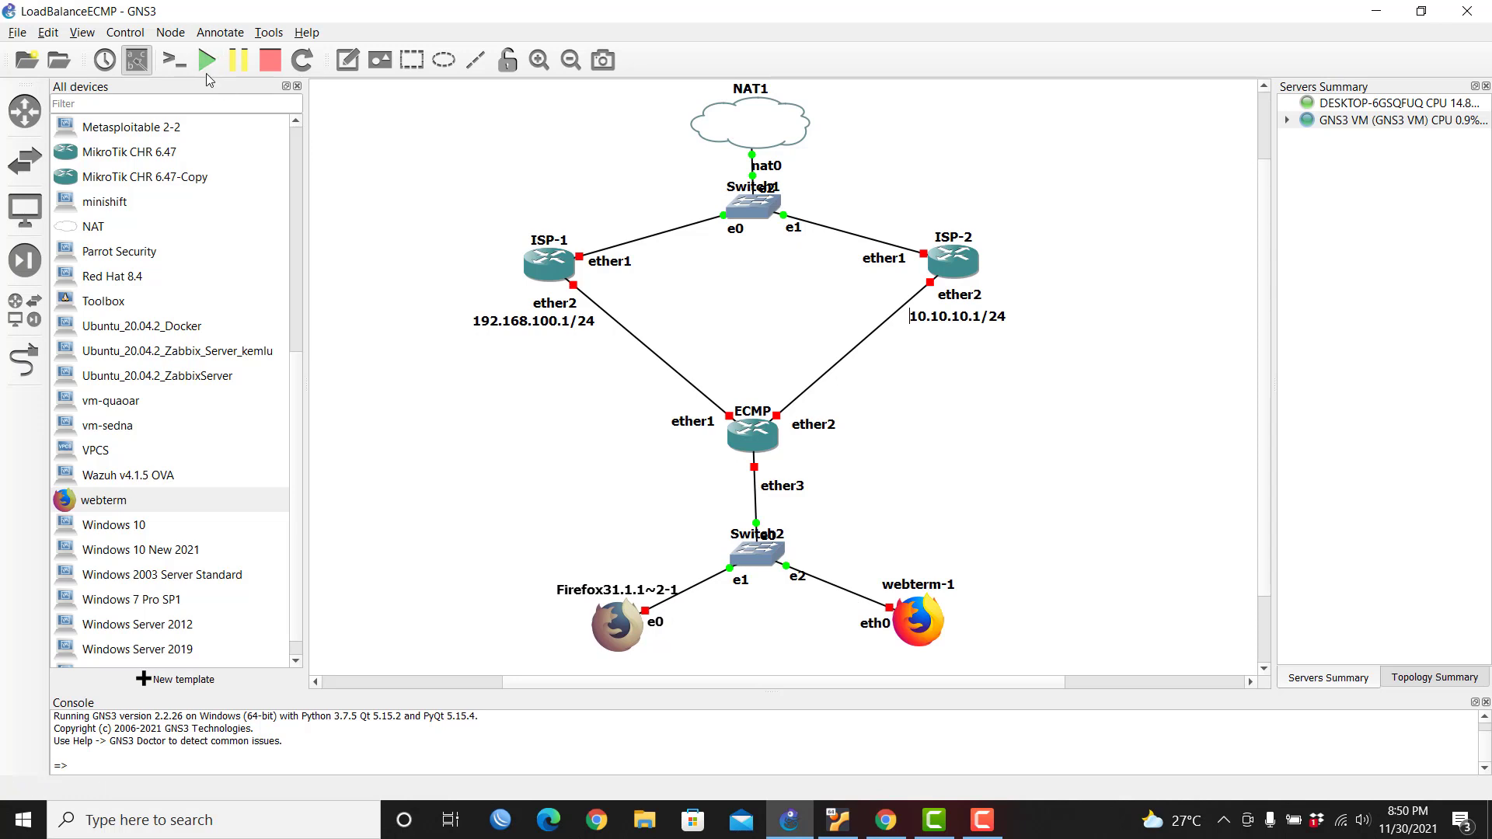
Step: Start all devices in the LoadBalanceECMP topology and confirm the Start All prompt
click(206, 60)
click(778, 430)
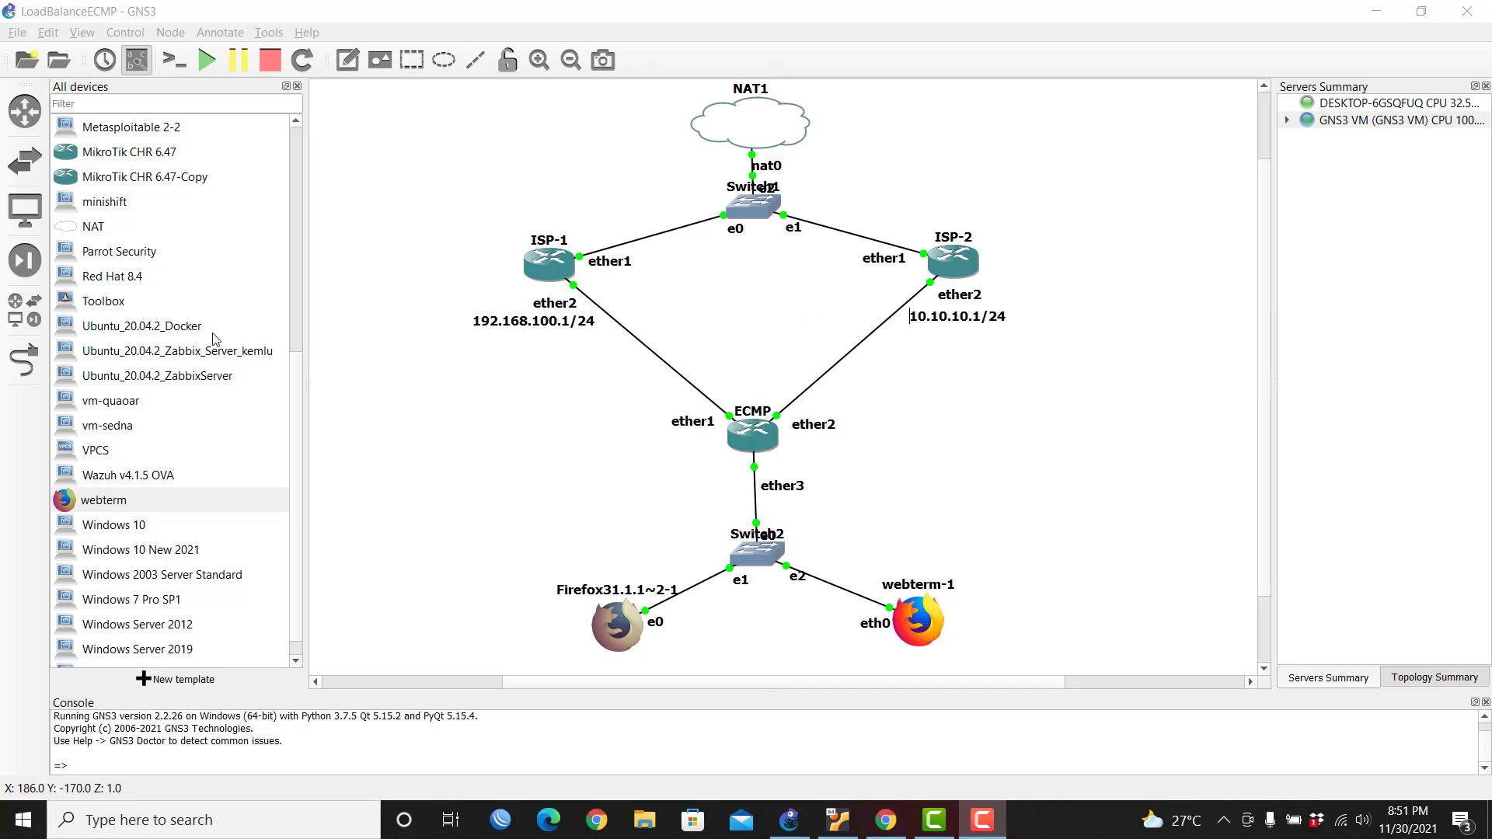
scroll(303, 387, up, 5)
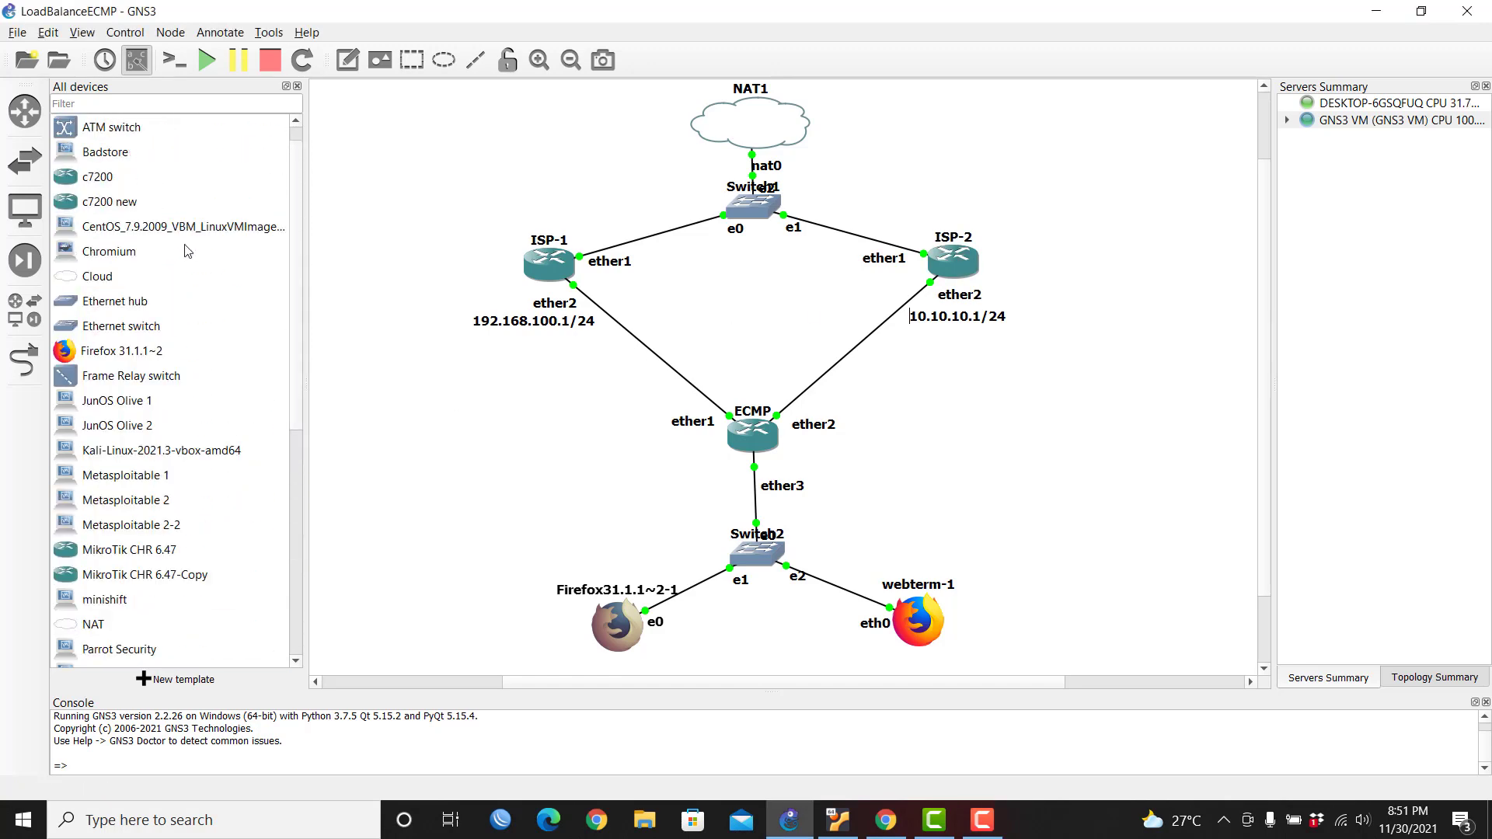
Step: Place a Cloud node on the GNS3 VM and position Cloud1 between ISP-1 and ISP-2
drag(143, 277, 418, 168)
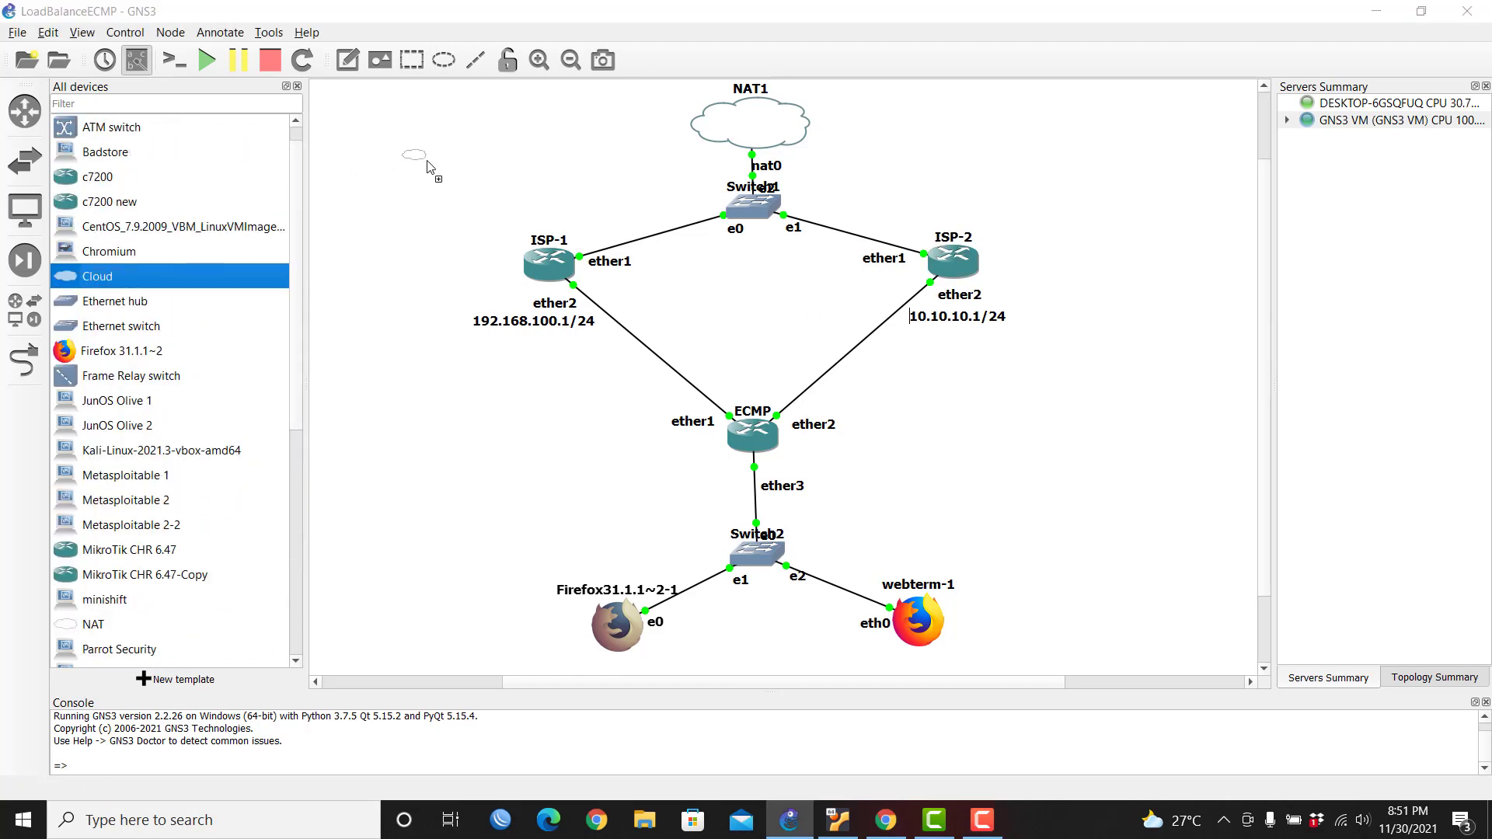
click(760, 412)
click(759, 424)
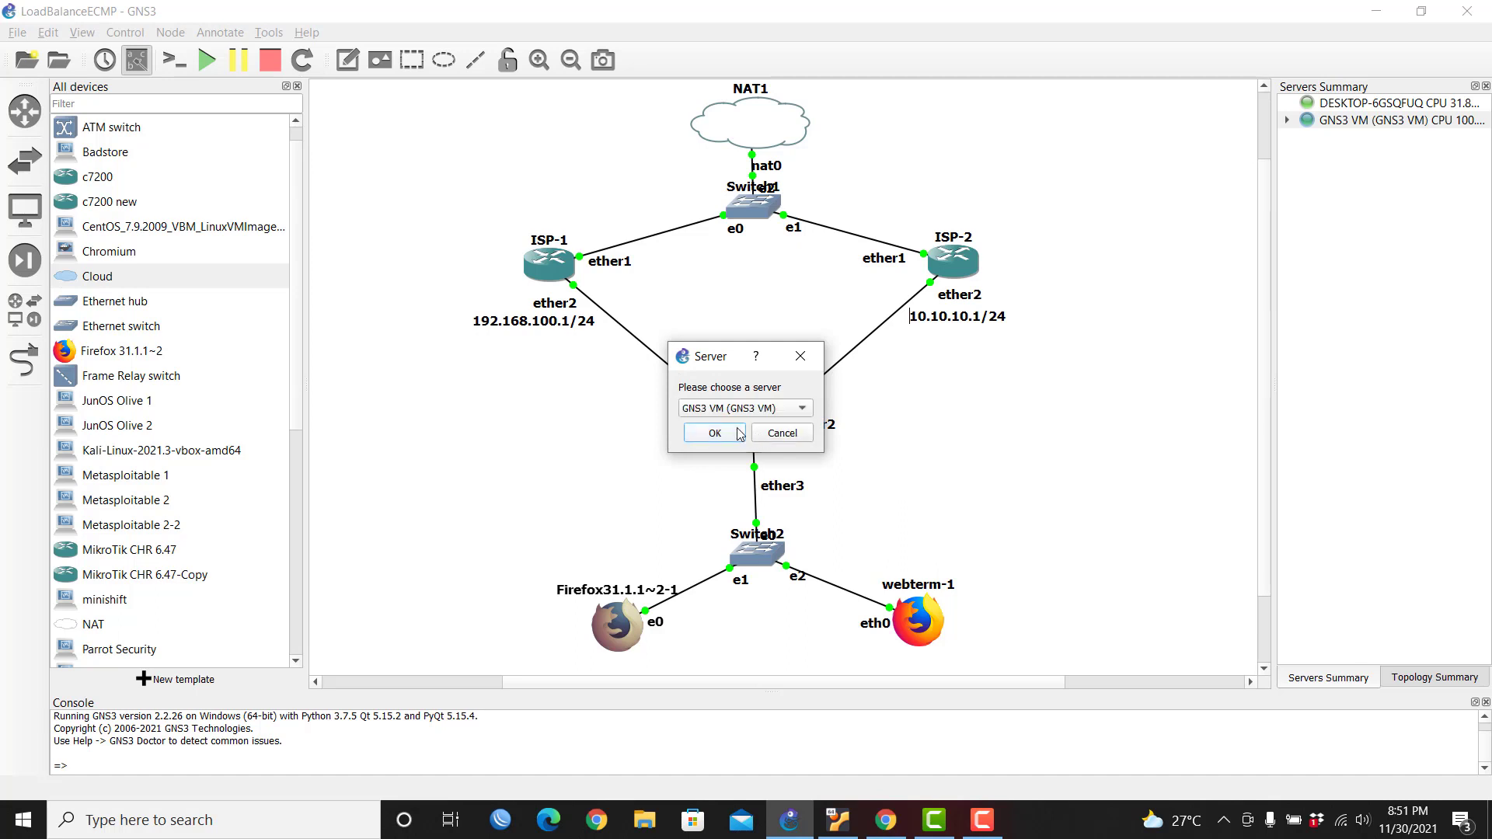
click(714, 433)
drag(506, 192, 749, 273)
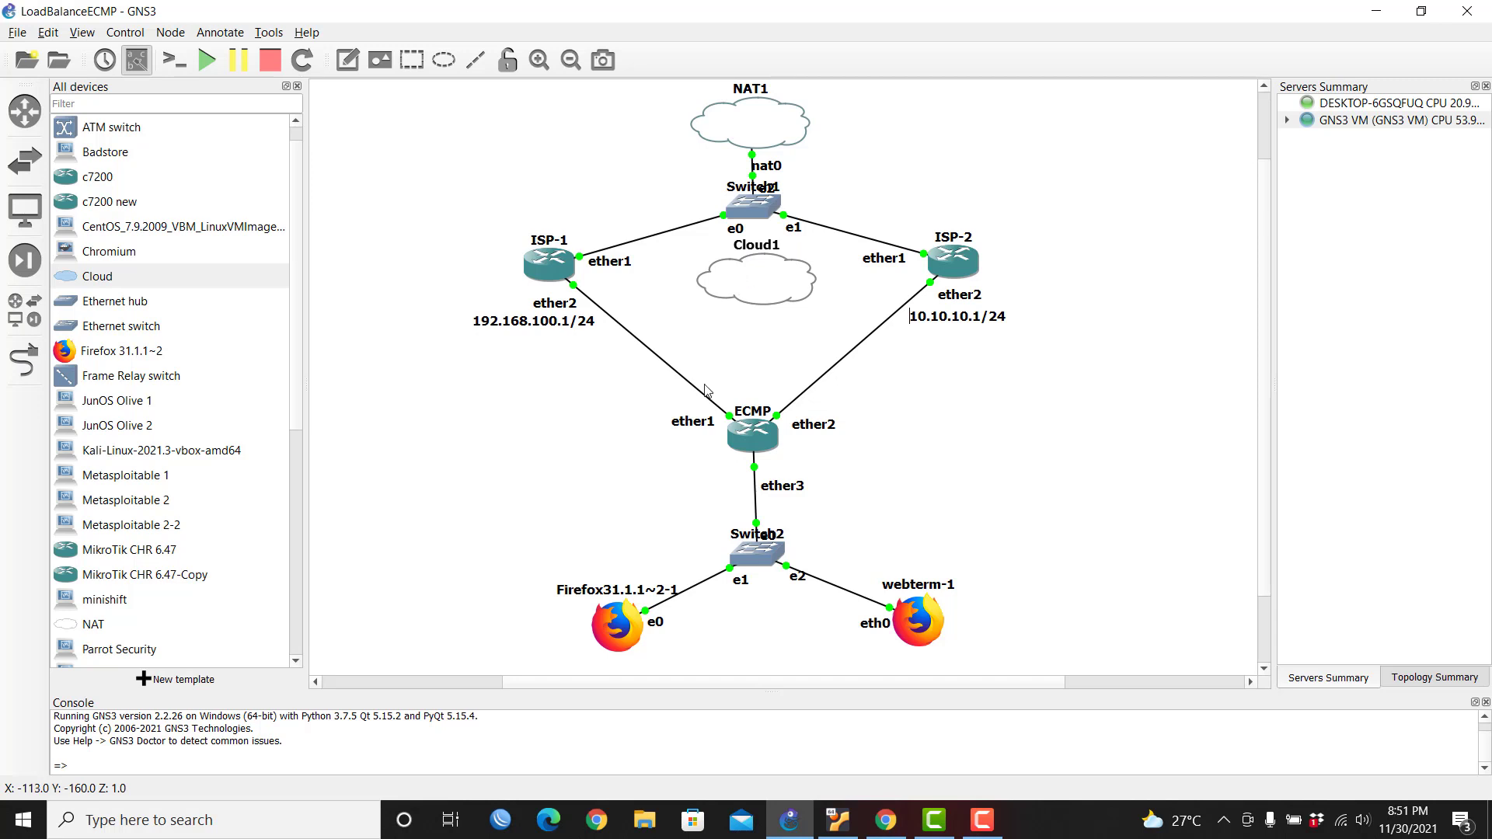
drag(481, 418, 937, 646)
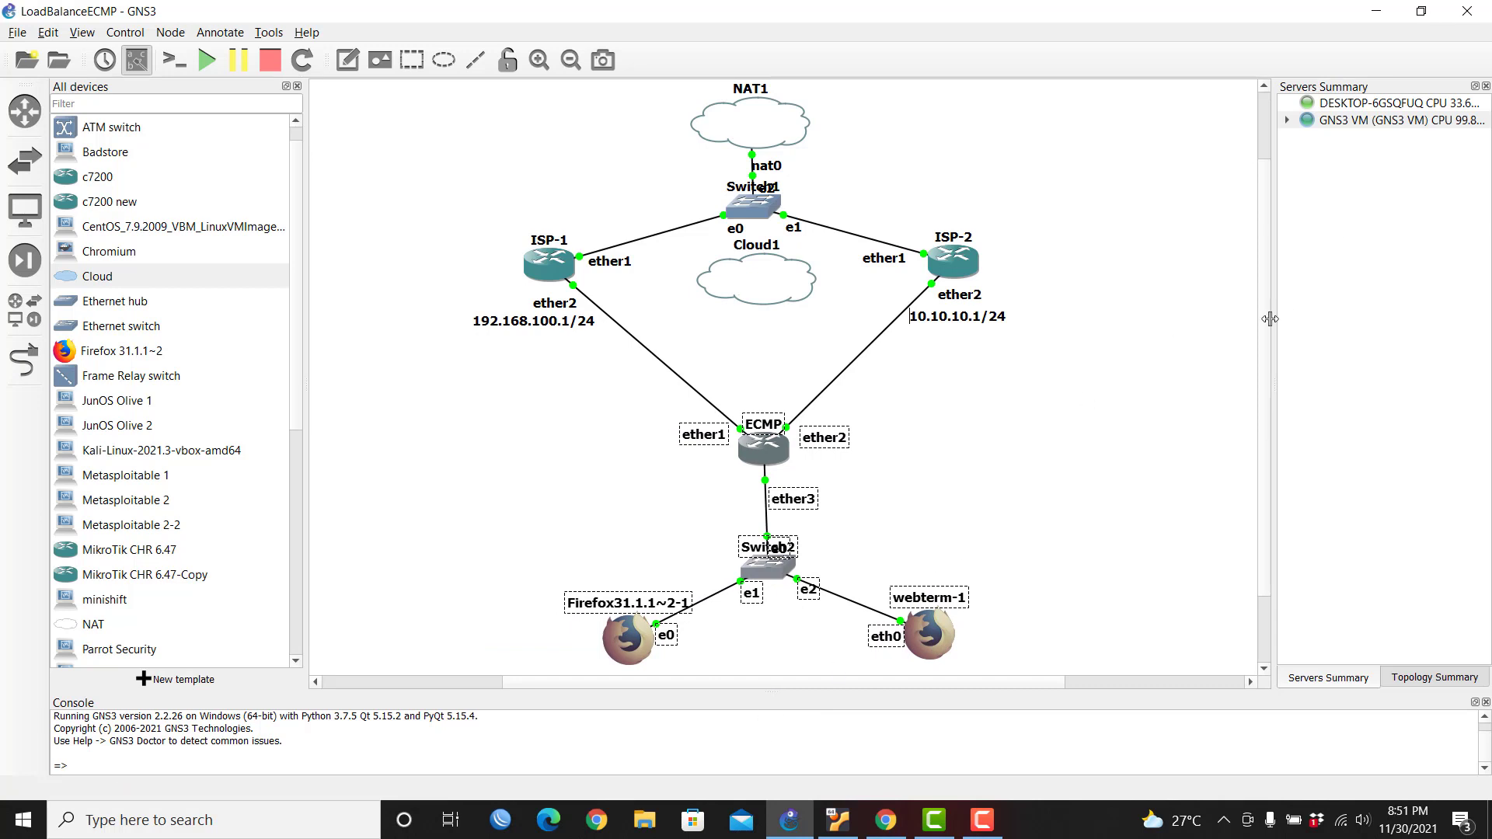
Step: Zoom out, shift ECMP, Switch2, Firefox and webterm-1 as a group, and nudge Cloud1
click(1287, 393)
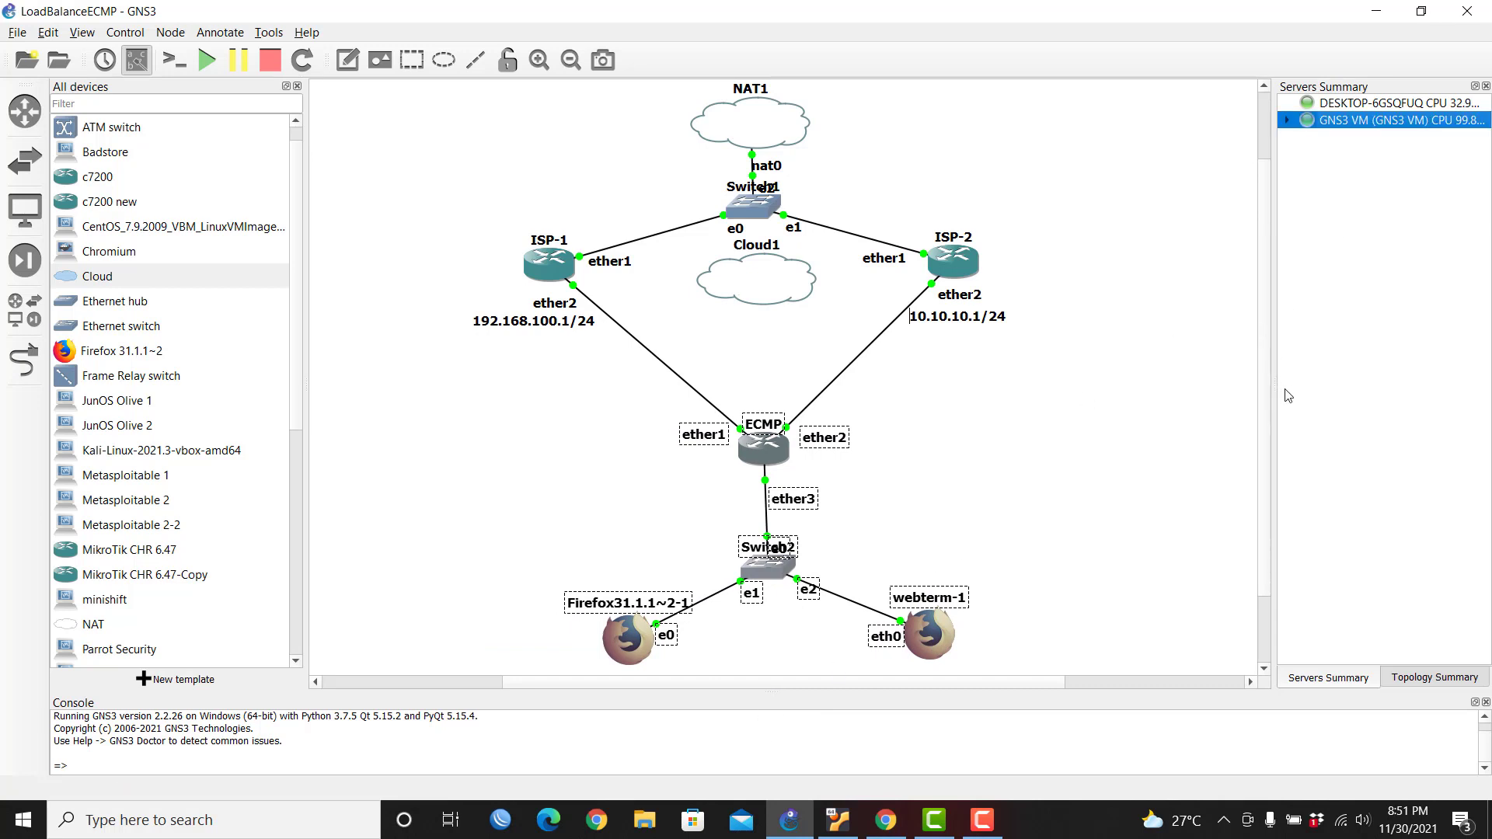
click(571, 61)
click(513, 477)
drag(558, 495, 848, 633)
drag(557, 410, 911, 647)
click(1059, 490)
mouse_move(765, 310)
mouse_down()
mouse_move(762, 397)
mouse_move(762, 297)
mouse_up()
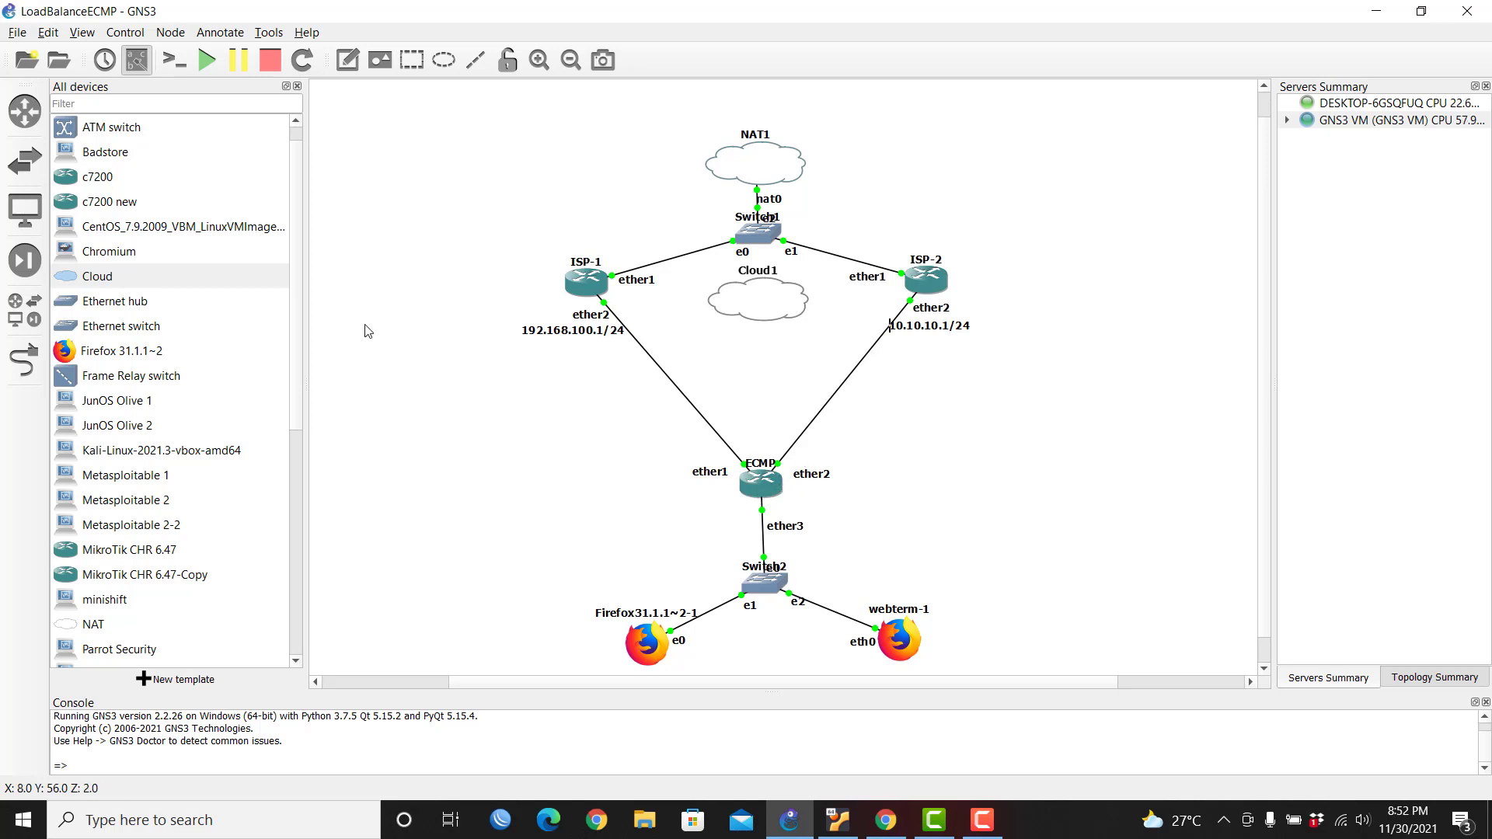
Step: Add Switch3 hosted on the GNS3 VM directly under Cloud1
drag(112, 325, 764, 381)
drag(775, 375, 775, 376)
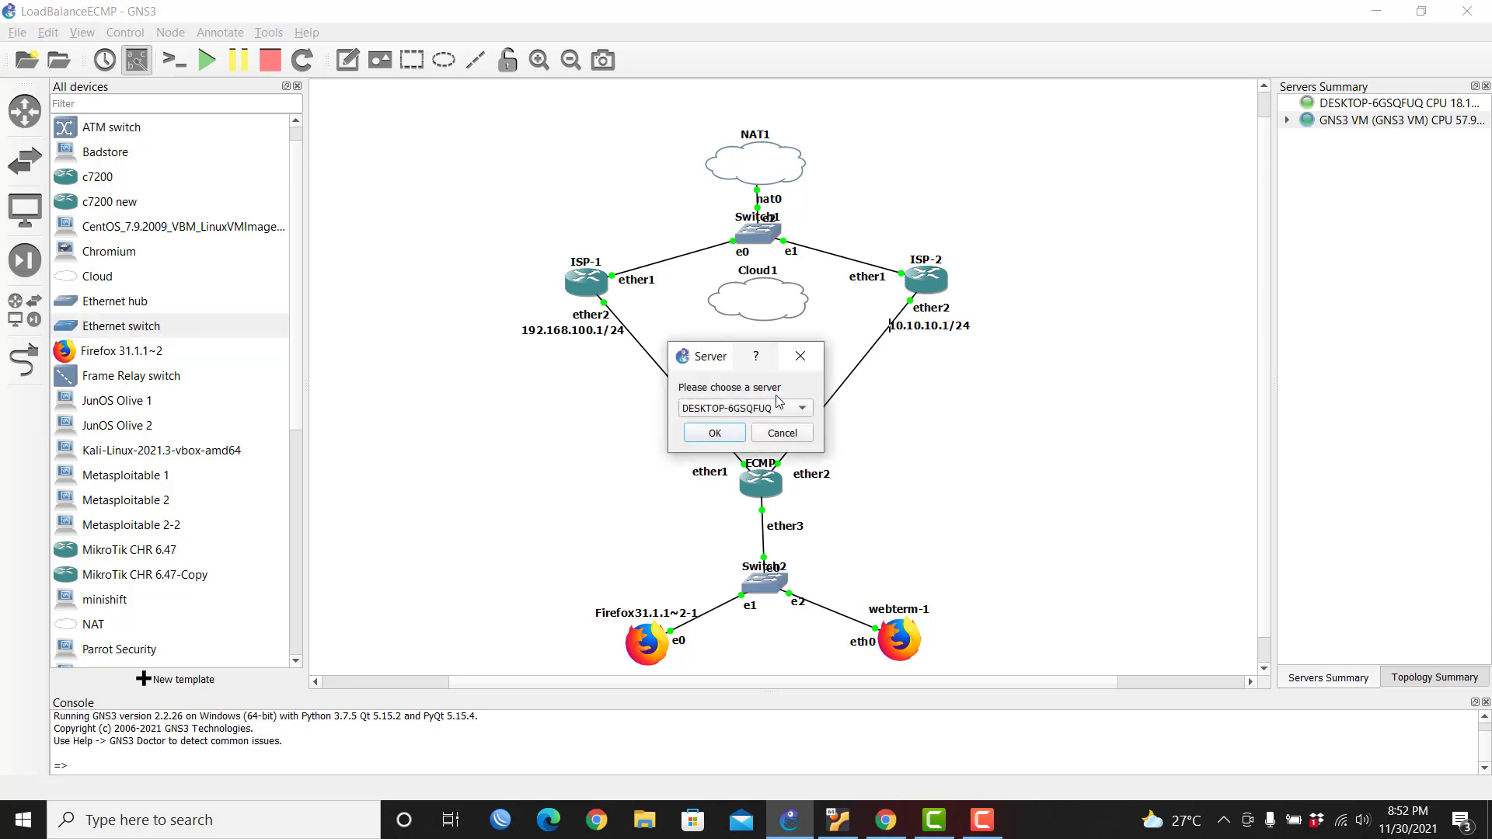
click(751, 407)
click(758, 426)
click(744, 432)
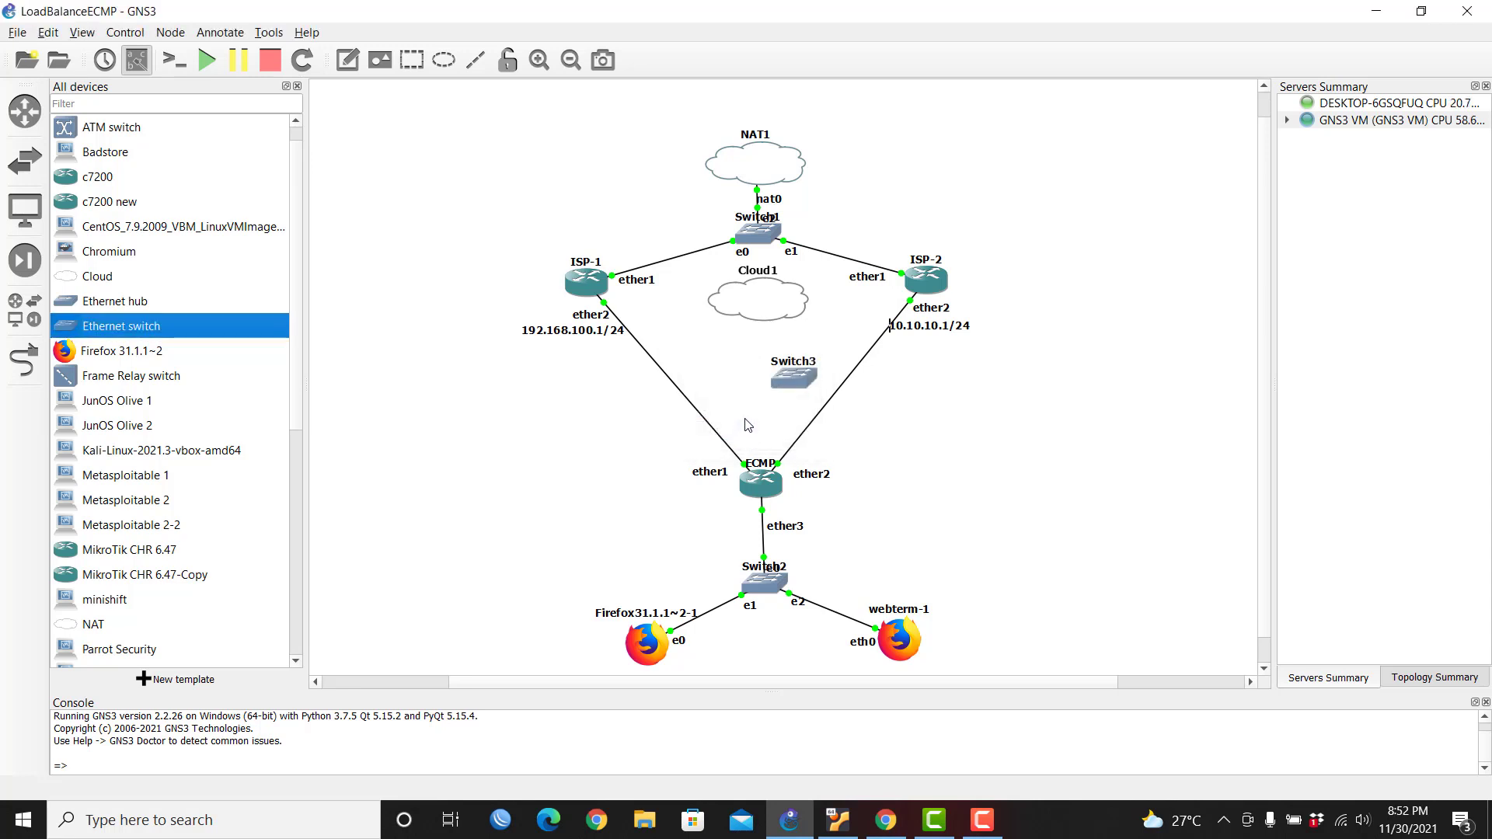
click(801, 377)
drag(799, 381, 765, 366)
Step: Link Cloud1 eth0 to Switch3 Ethernet0 and Switch3 to ECMP ether5
click(23, 360)
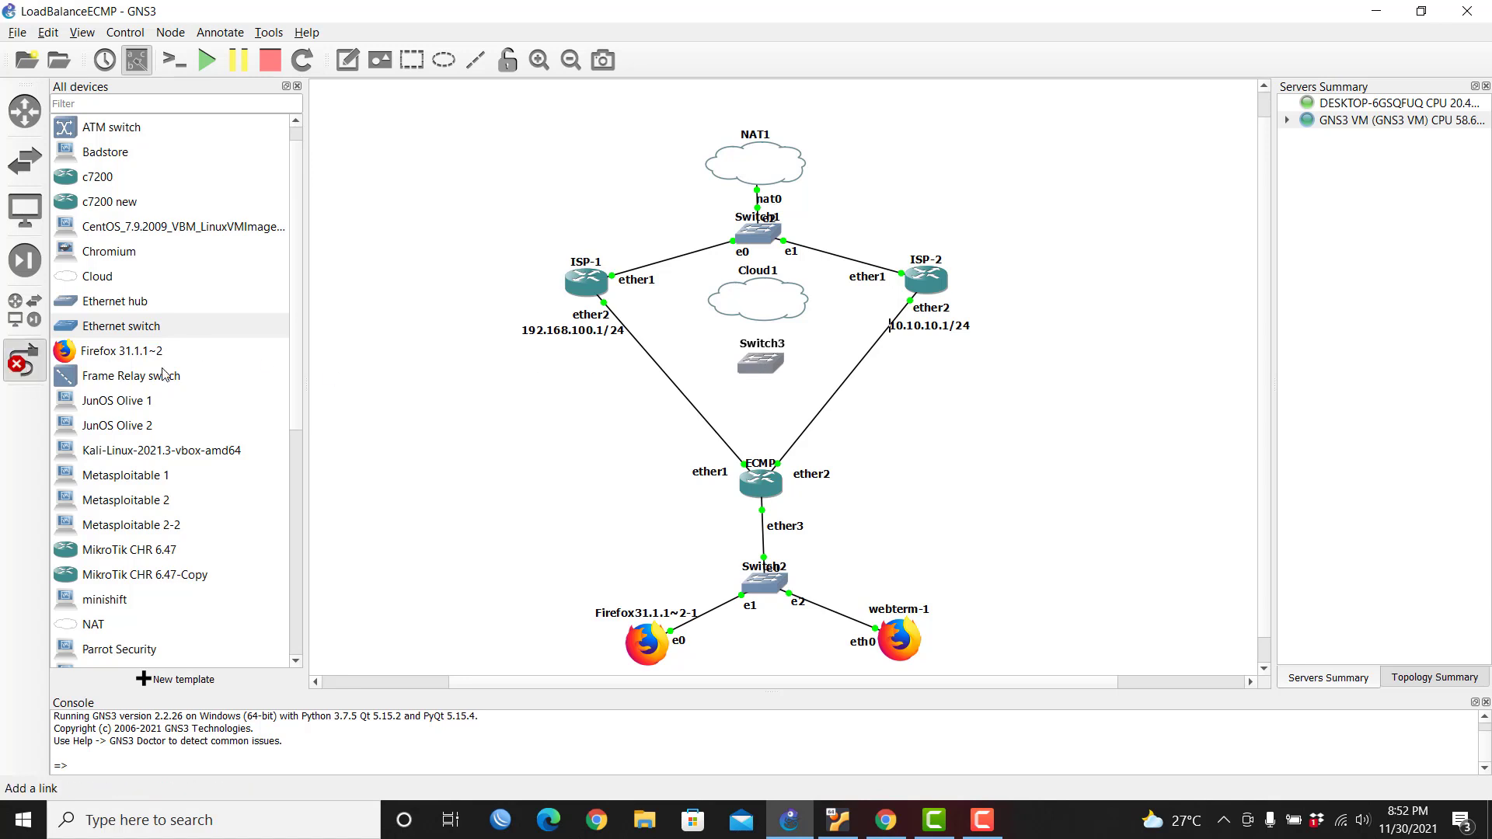
click(760, 309)
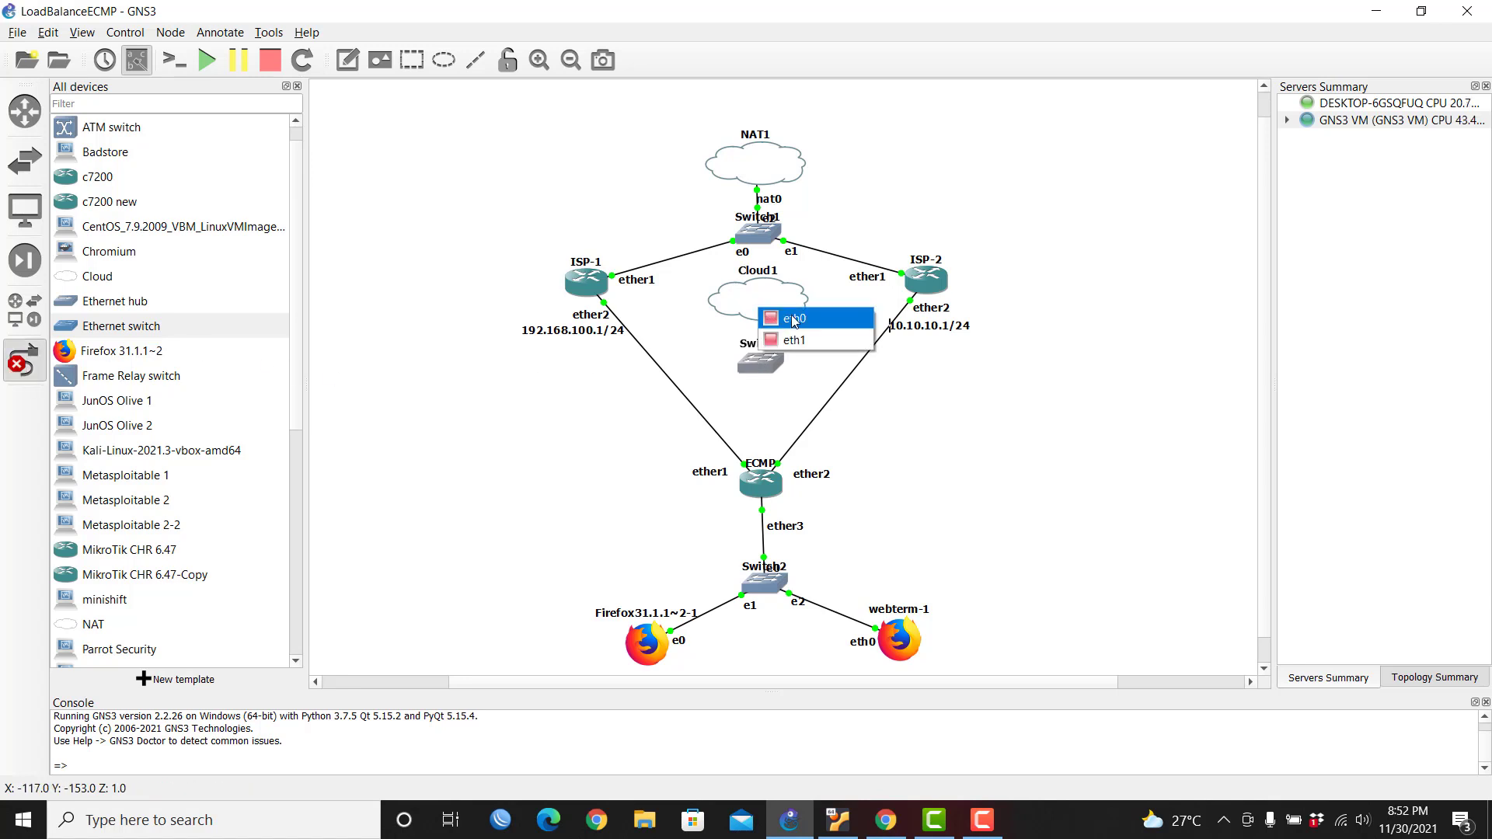
click(794, 320)
click(761, 366)
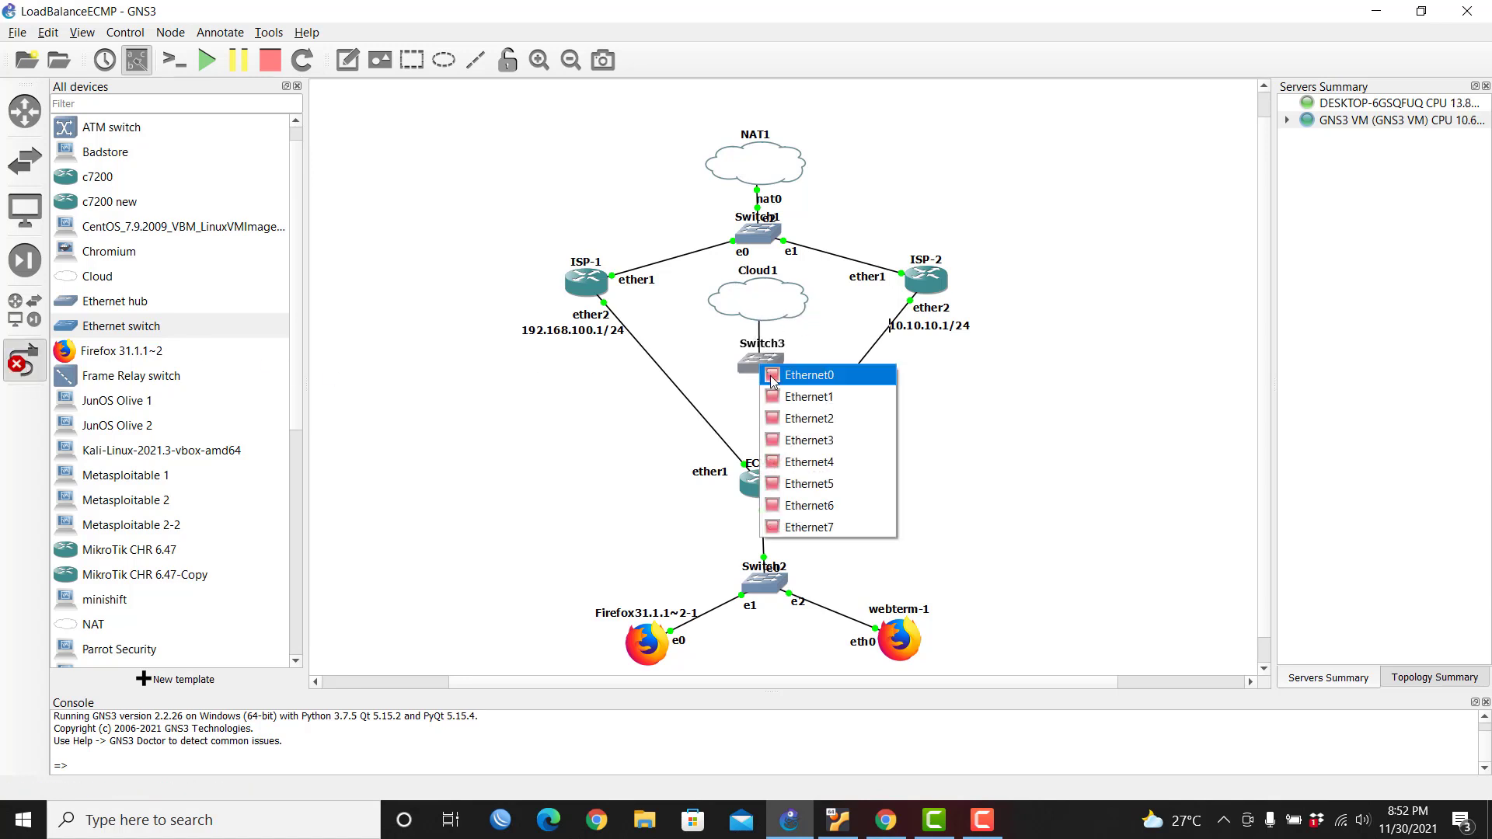
click(774, 379)
click(760, 466)
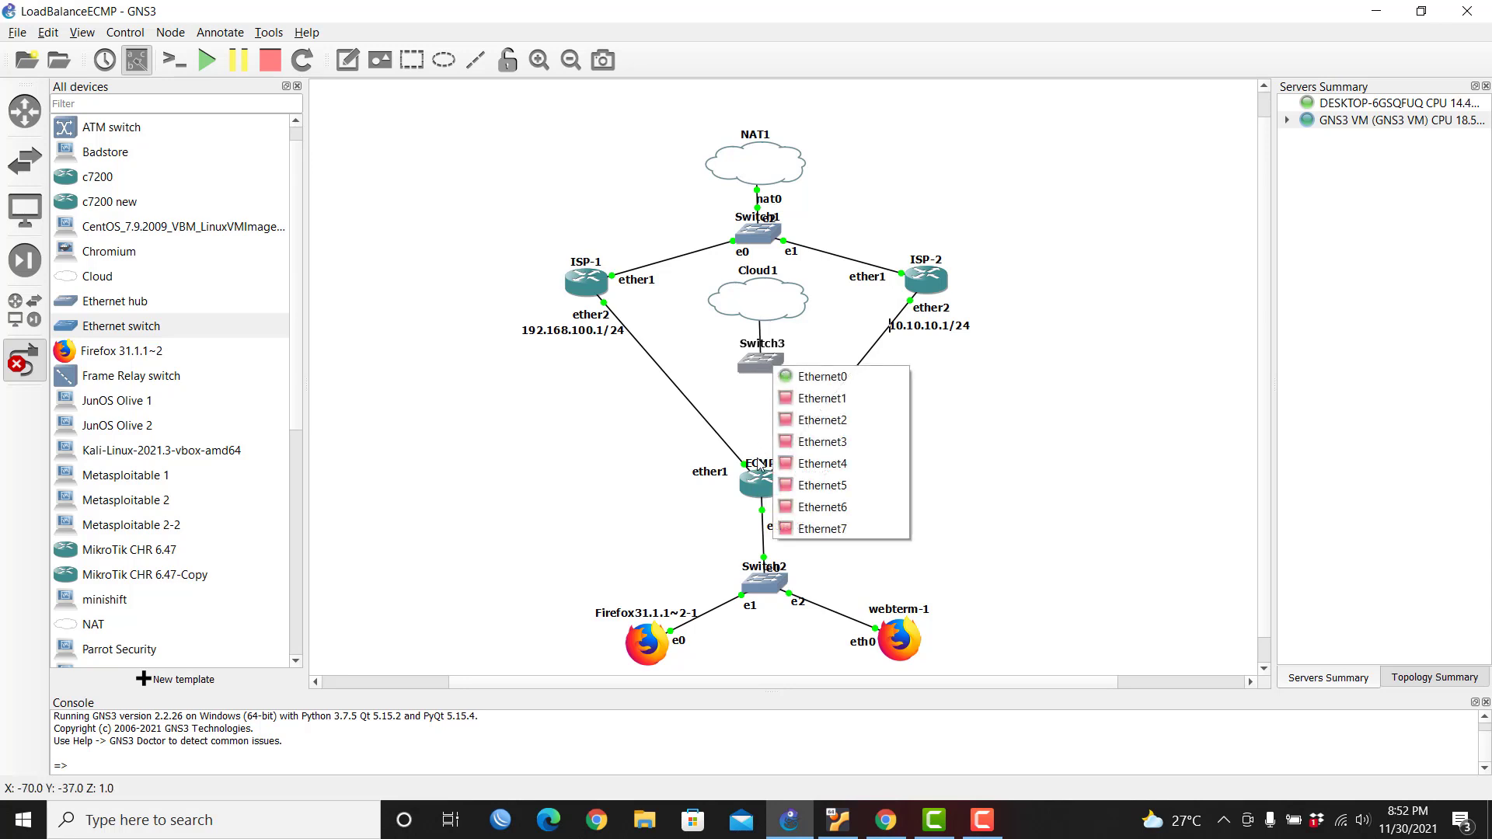
click(820, 398)
click(759, 483)
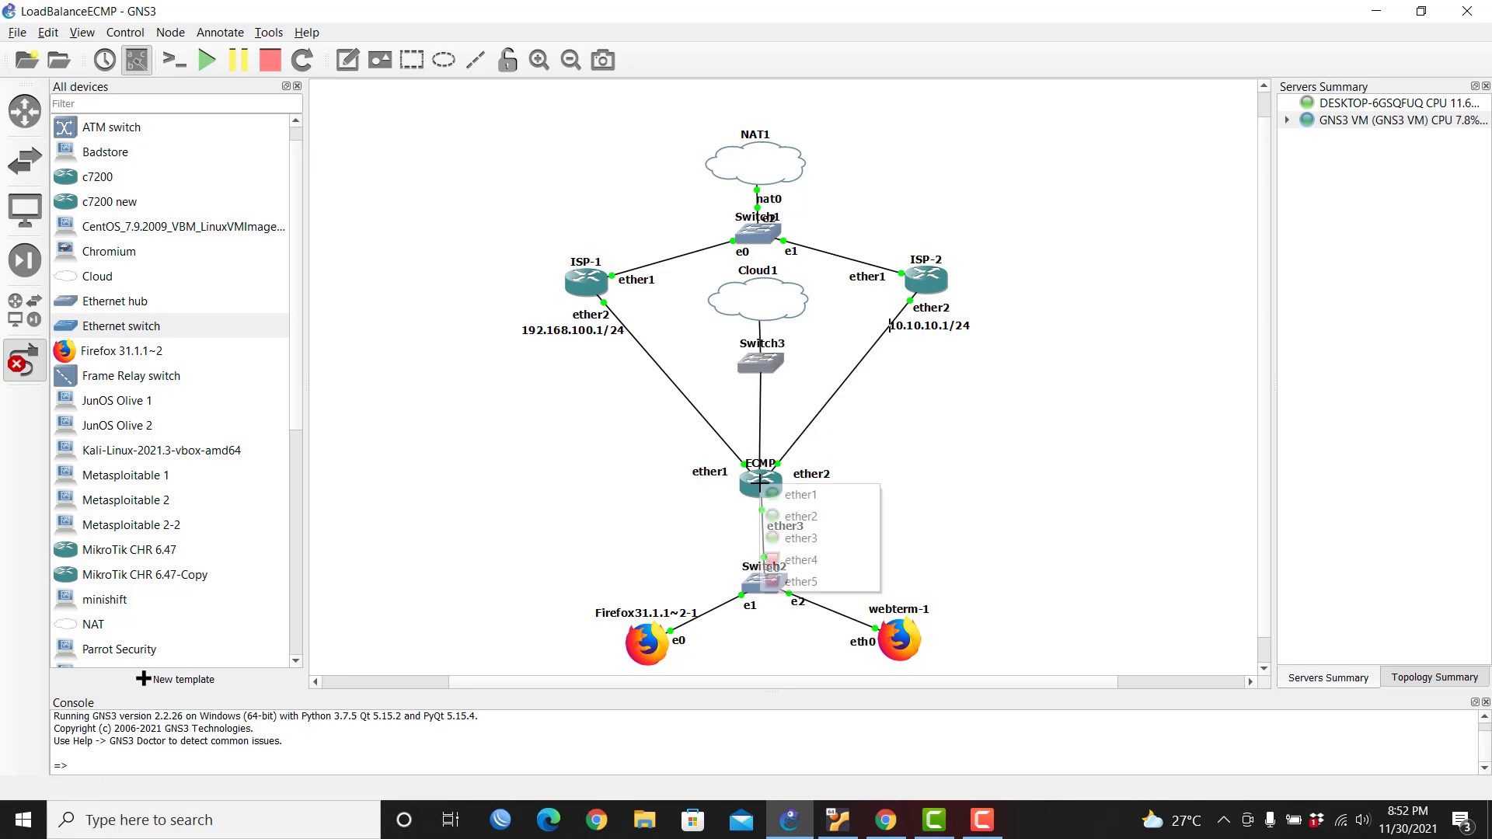
click(808, 582)
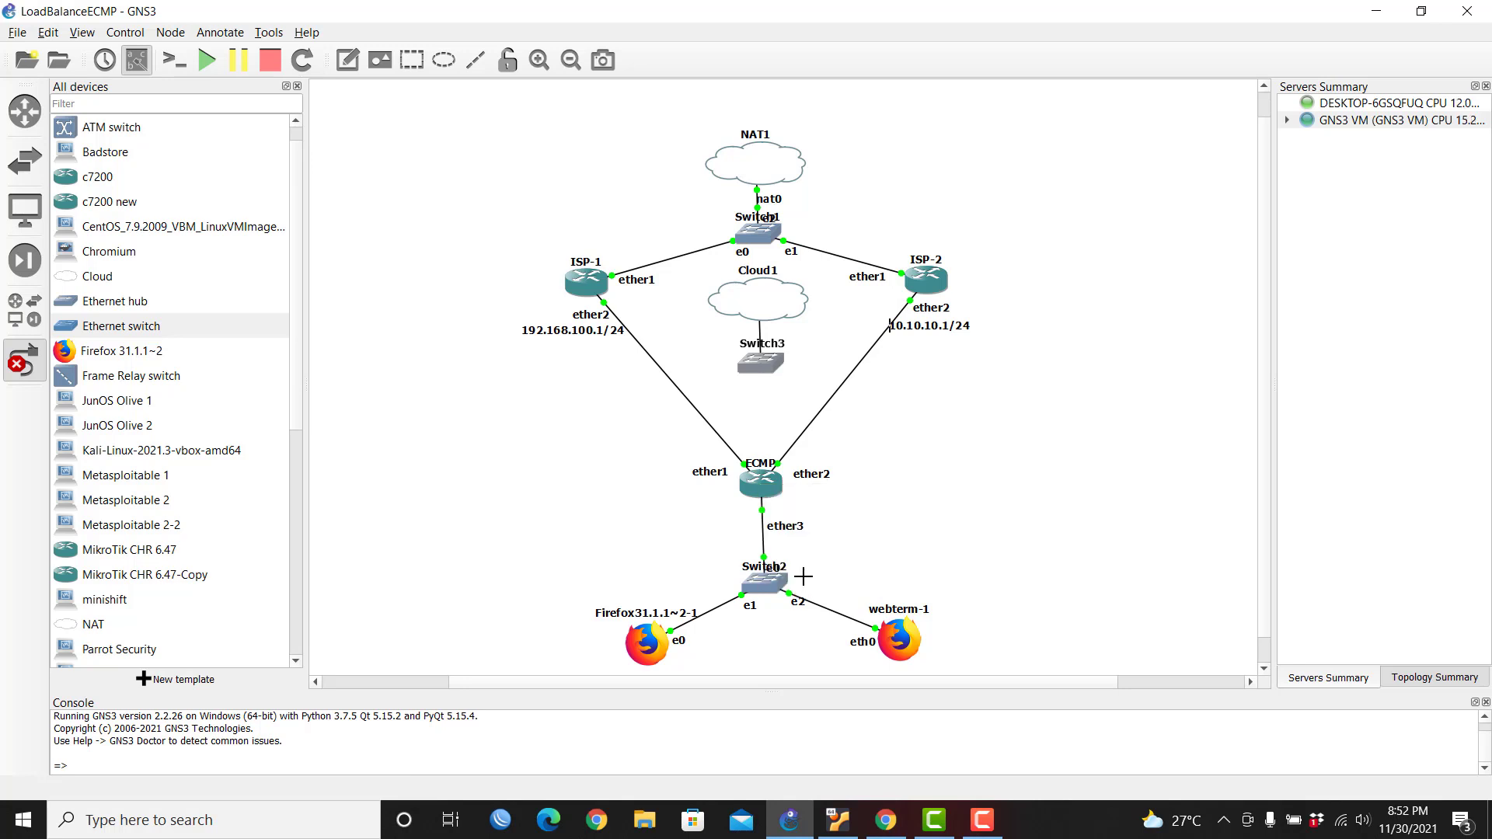
Step: Link free Switch3 ports to ether5 on ISP-2 and ISP-1
click(778, 366)
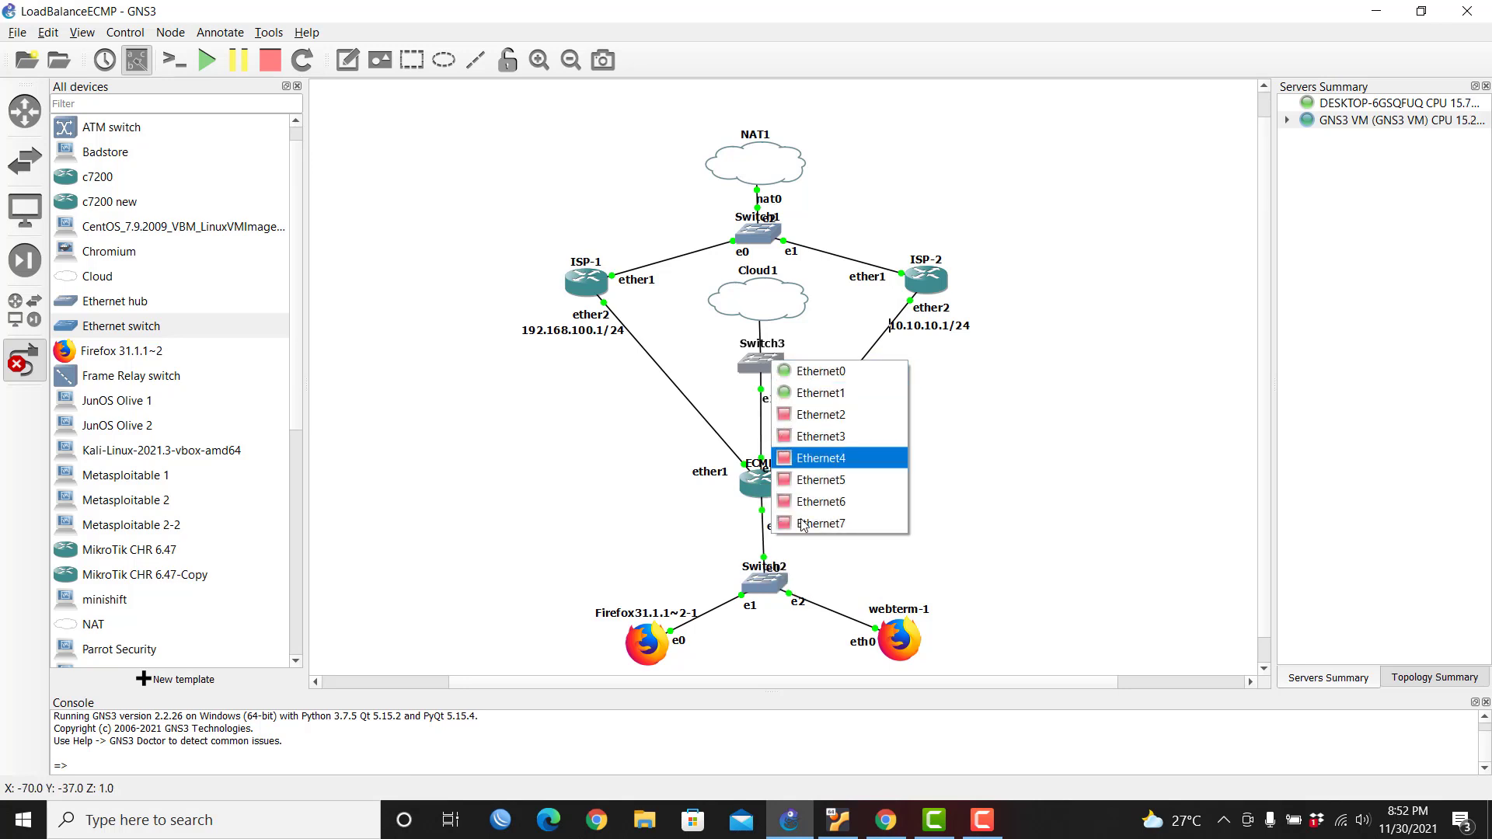
click(820, 415)
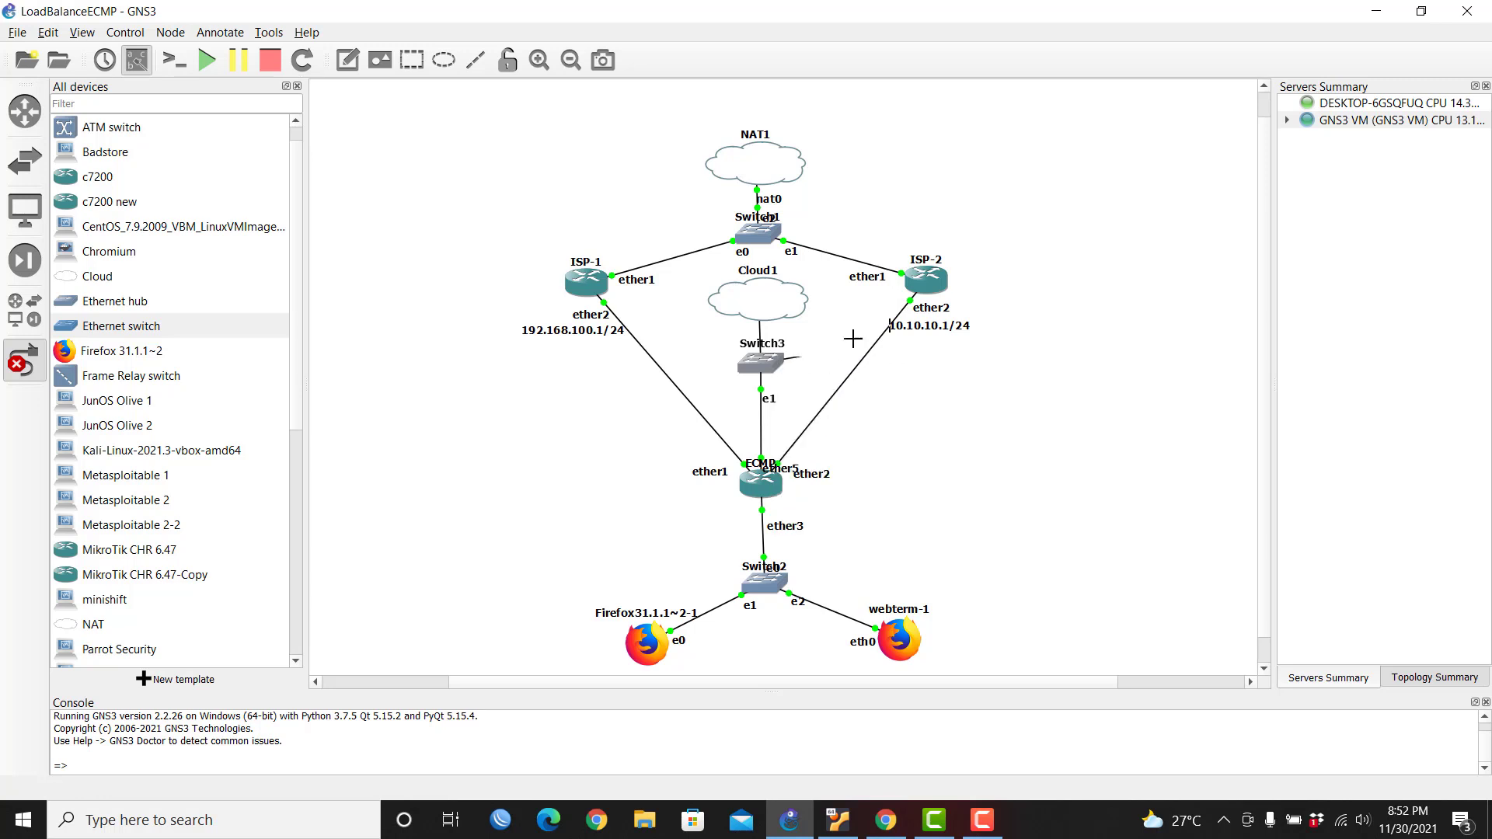
click(926, 275)
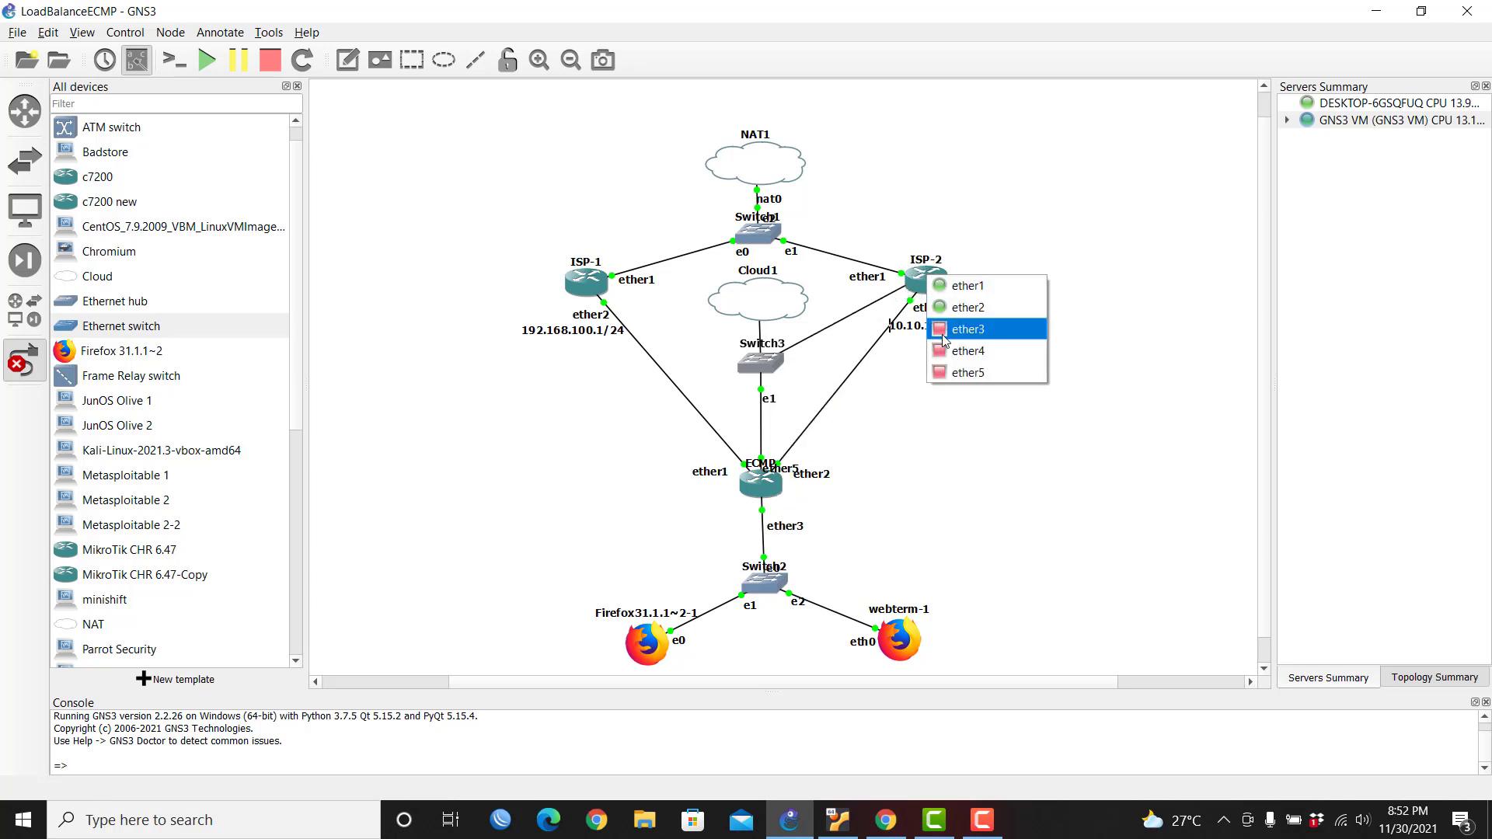
click(956, 374)
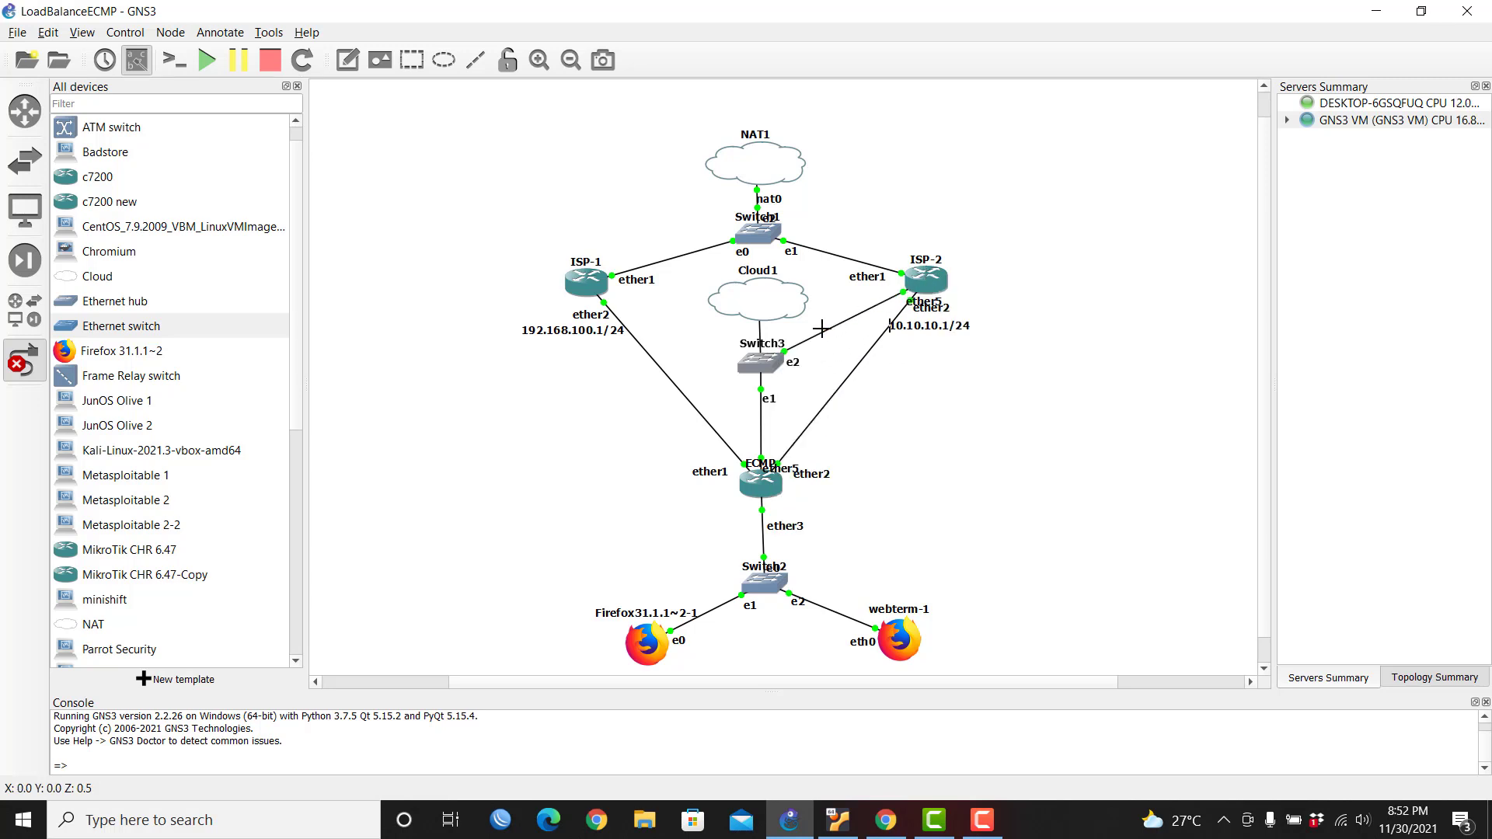
click(736, 373)
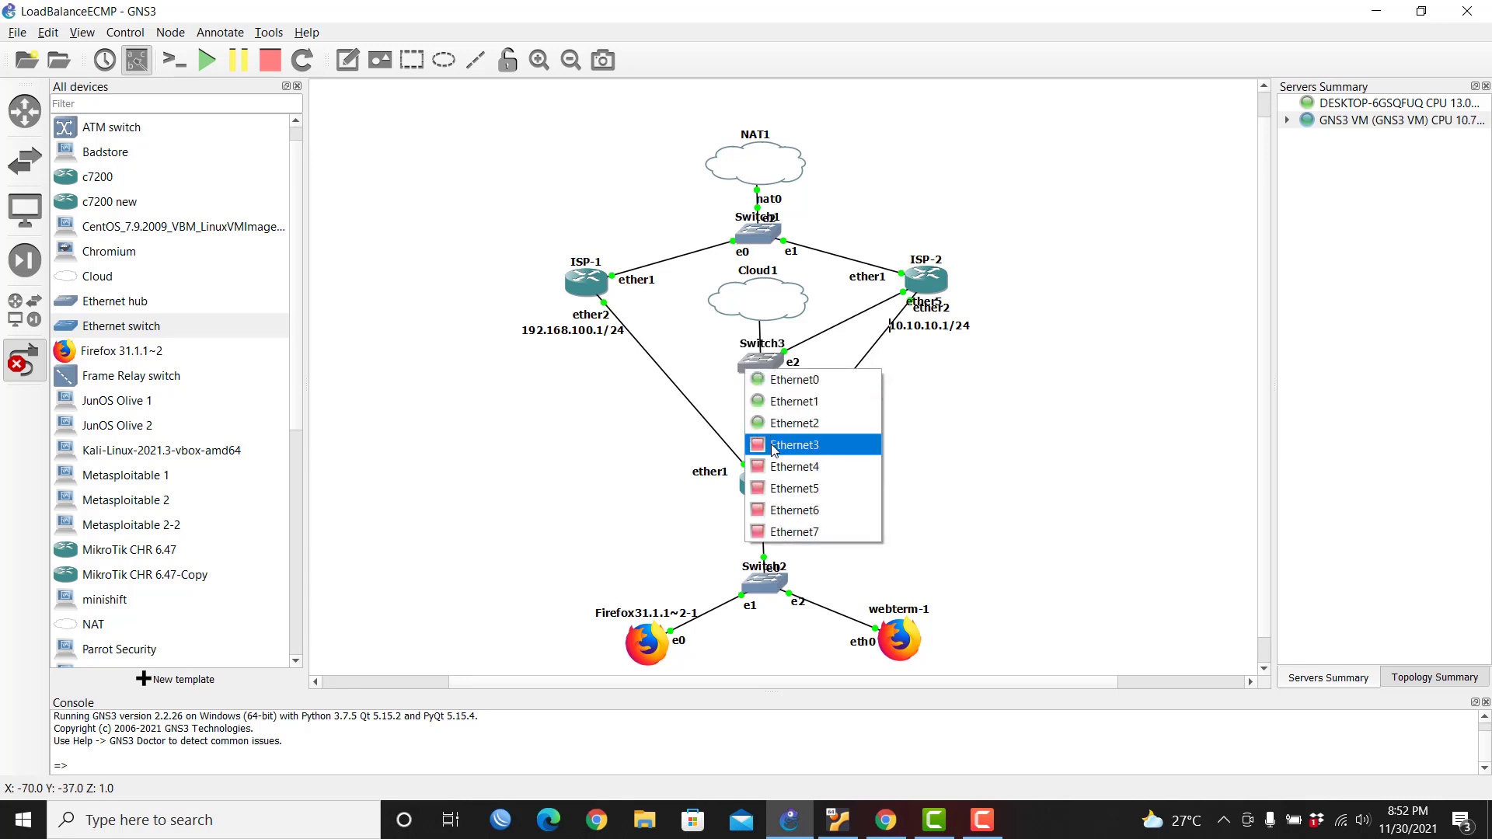
click(795, 467)
click(599, 289)
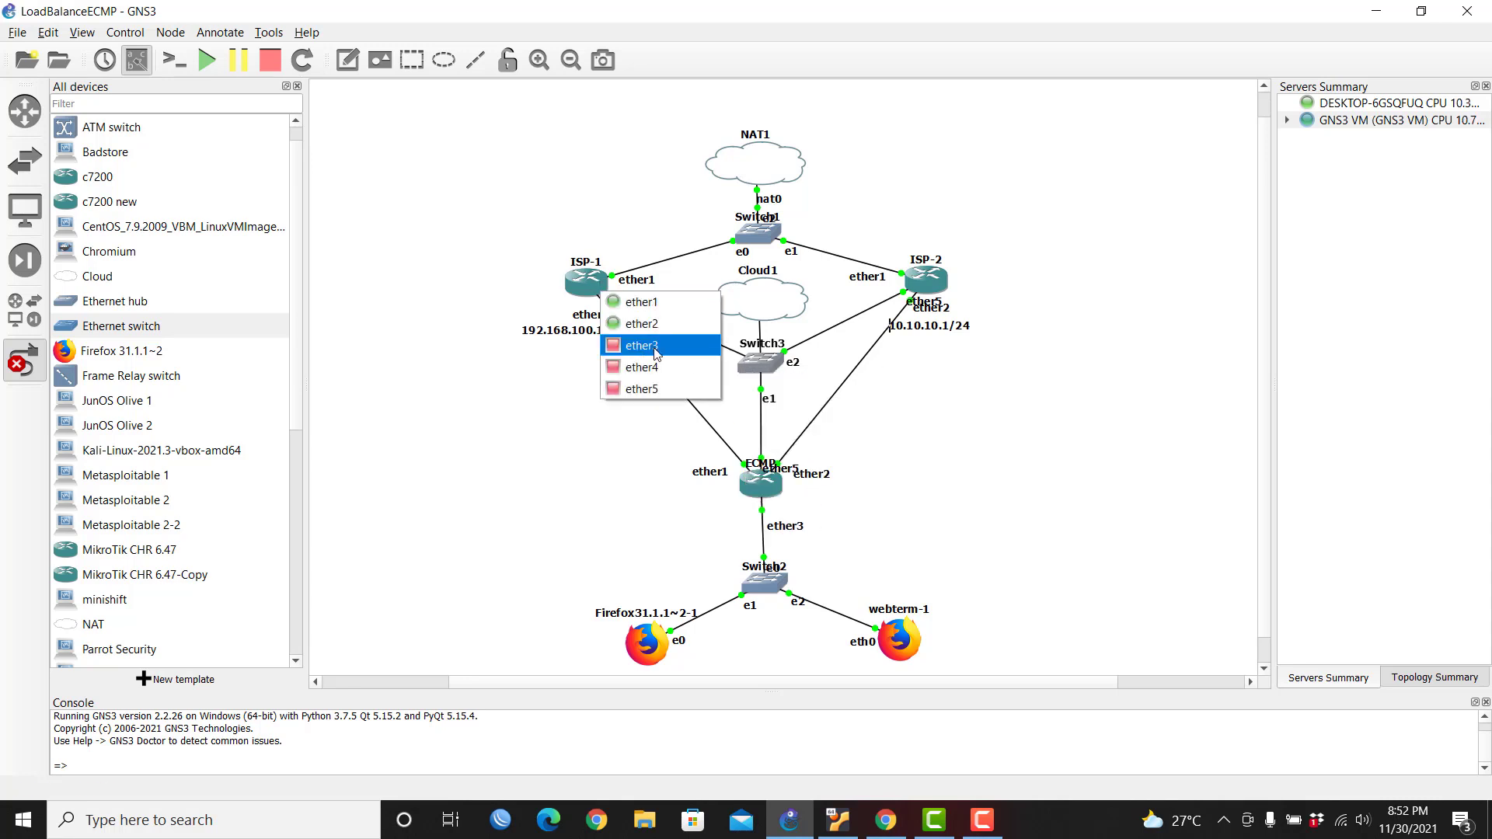
click(666, 389)
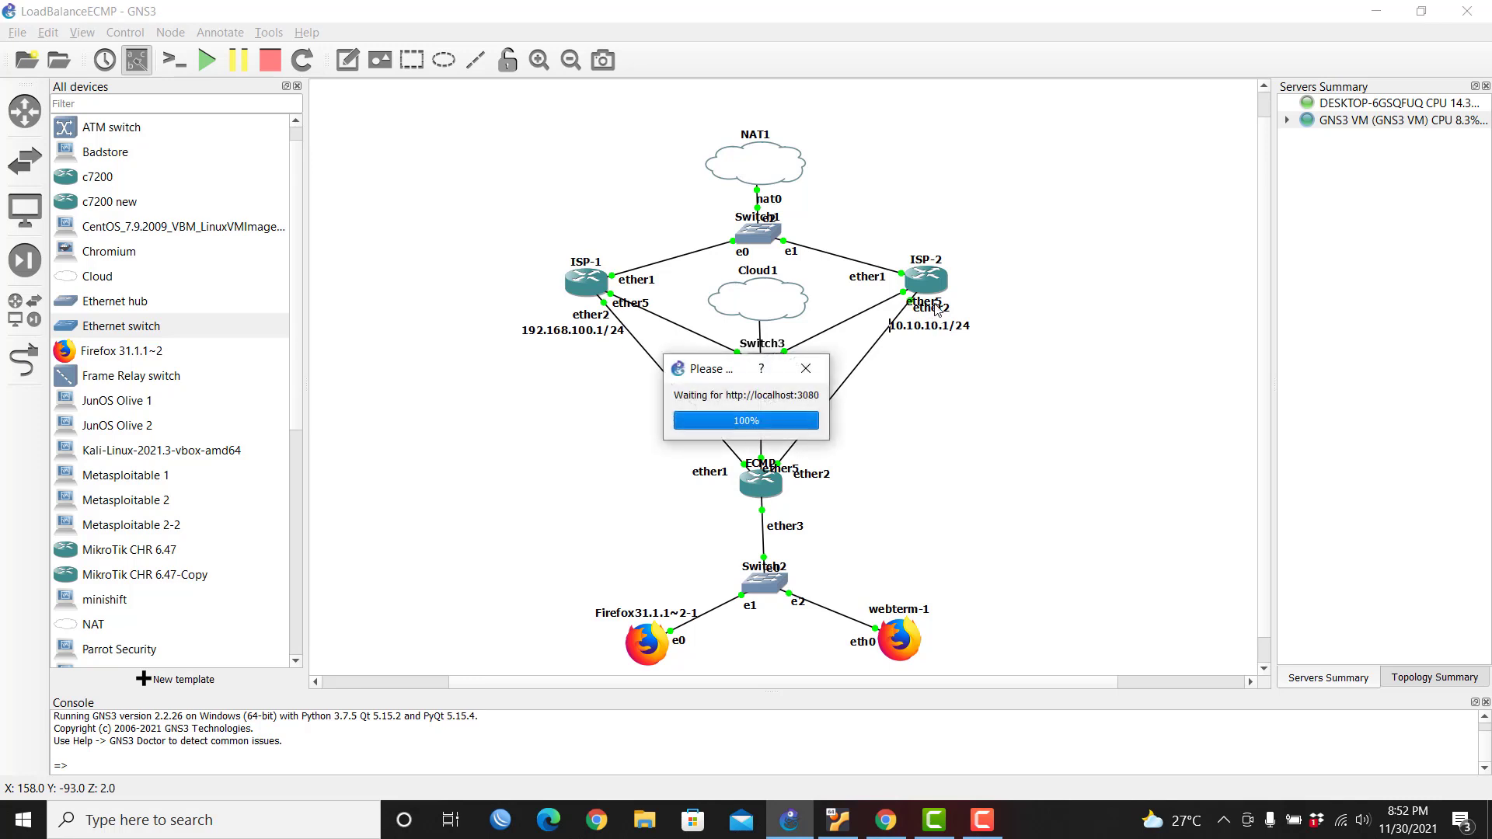
Step: Reposition the ether5 labels of ISP-2, ISP-1 and ECMP along their Switch3 links
drag(938, 309, 879, 312)
drag(648, 311, 694, 336)
drag(868, 306, 847, 321)
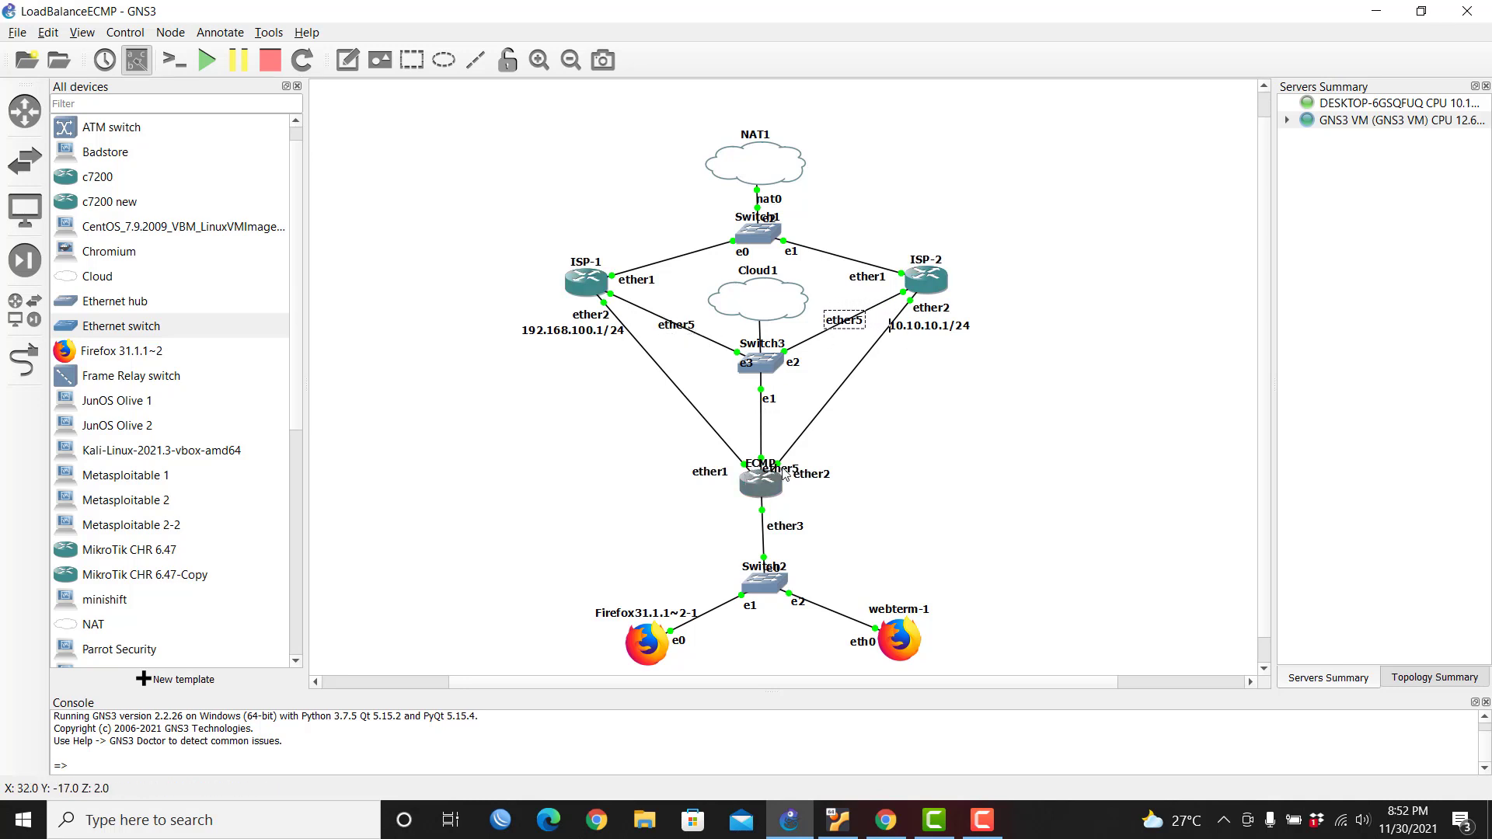
drag(780, 468, 768, 425)
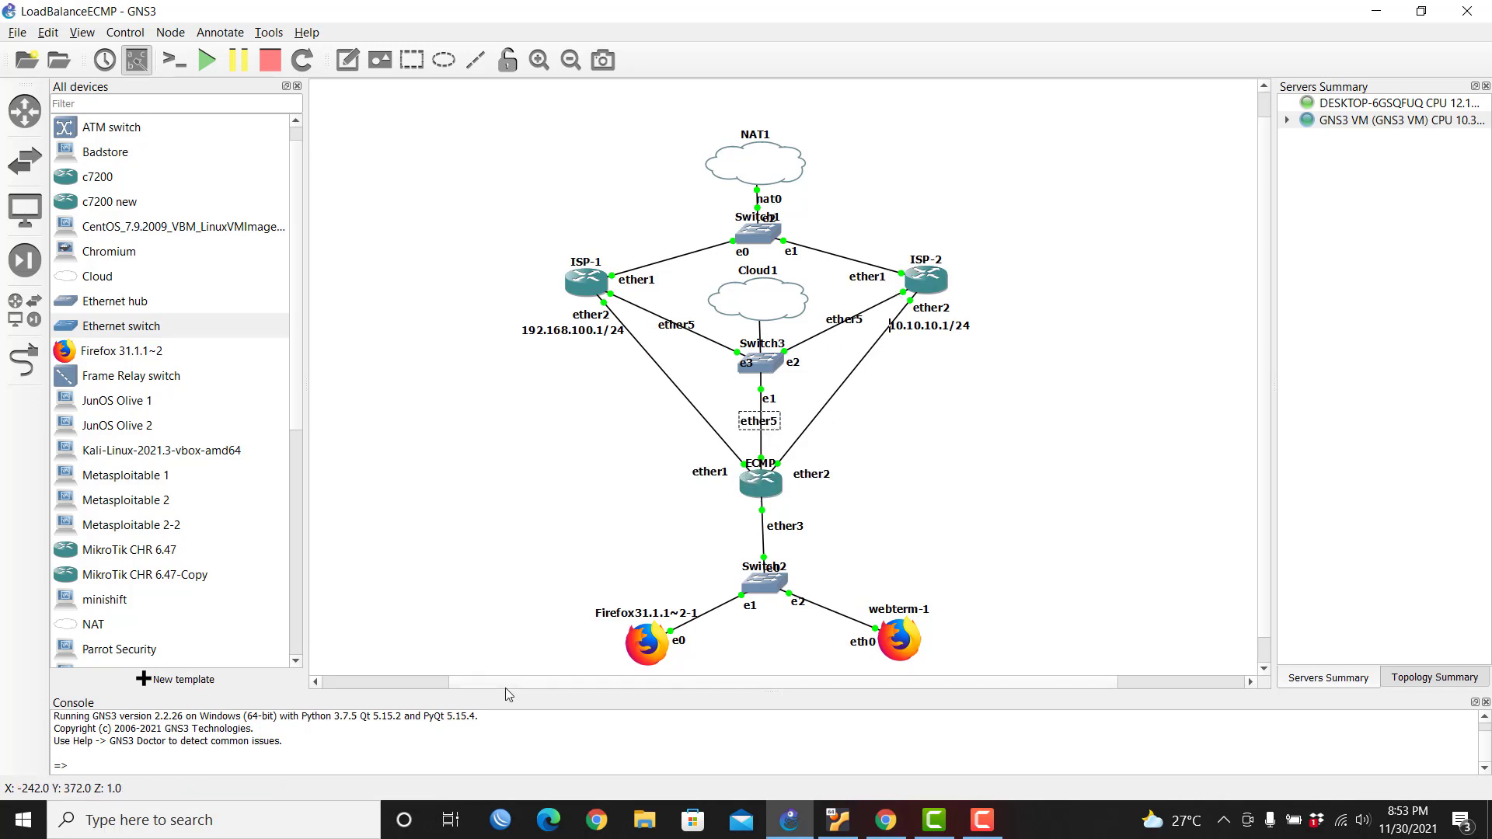
Step: Check the ISP-1 router and its Switch3 link in GNS3, then show WinBox's neighbour list
click(498, 823)
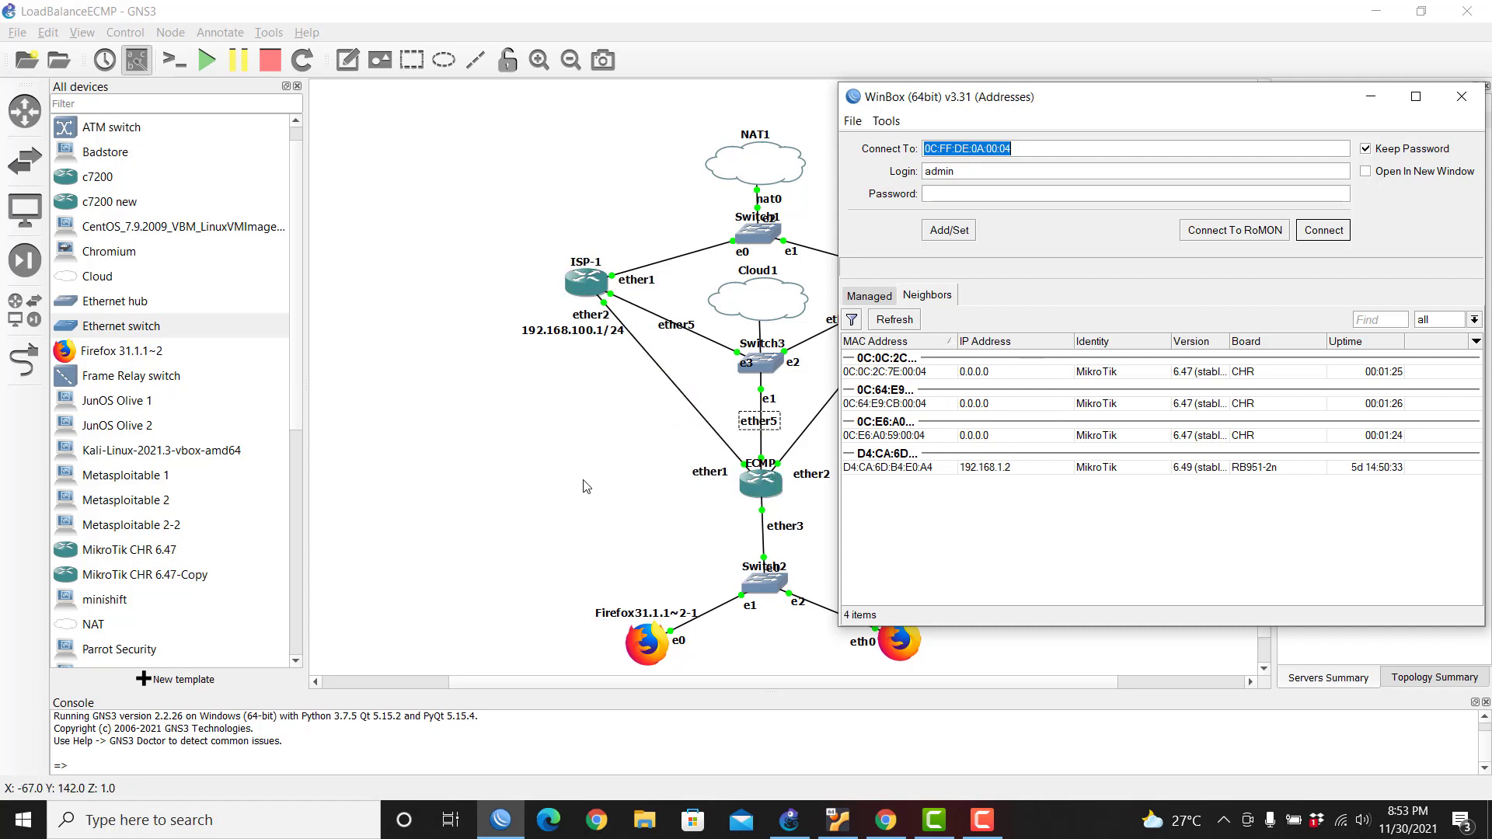
click(525, 463)
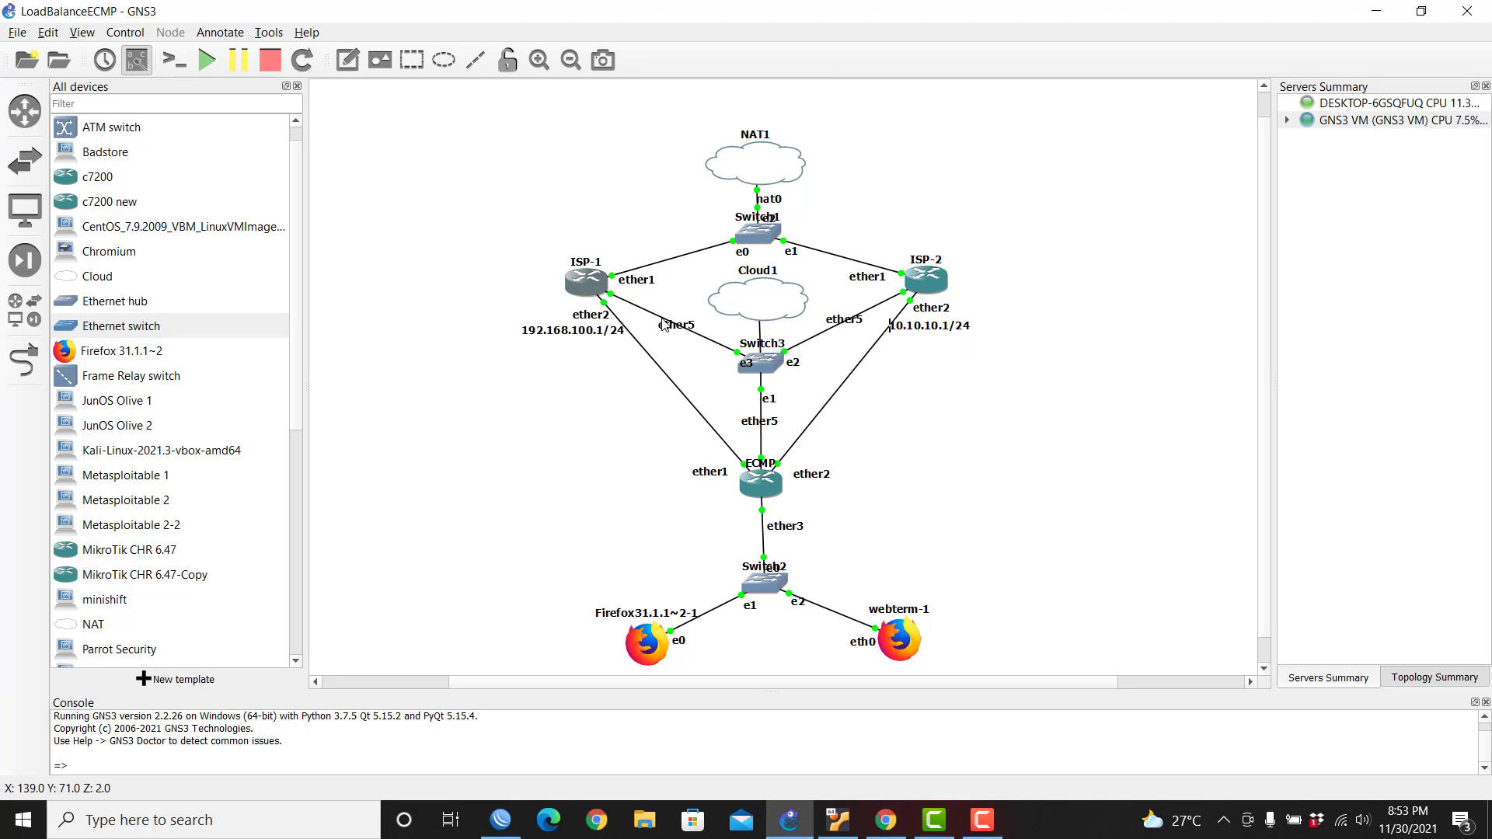
click(643, 312)
click(607, 300)
mouse_move(591, 289)
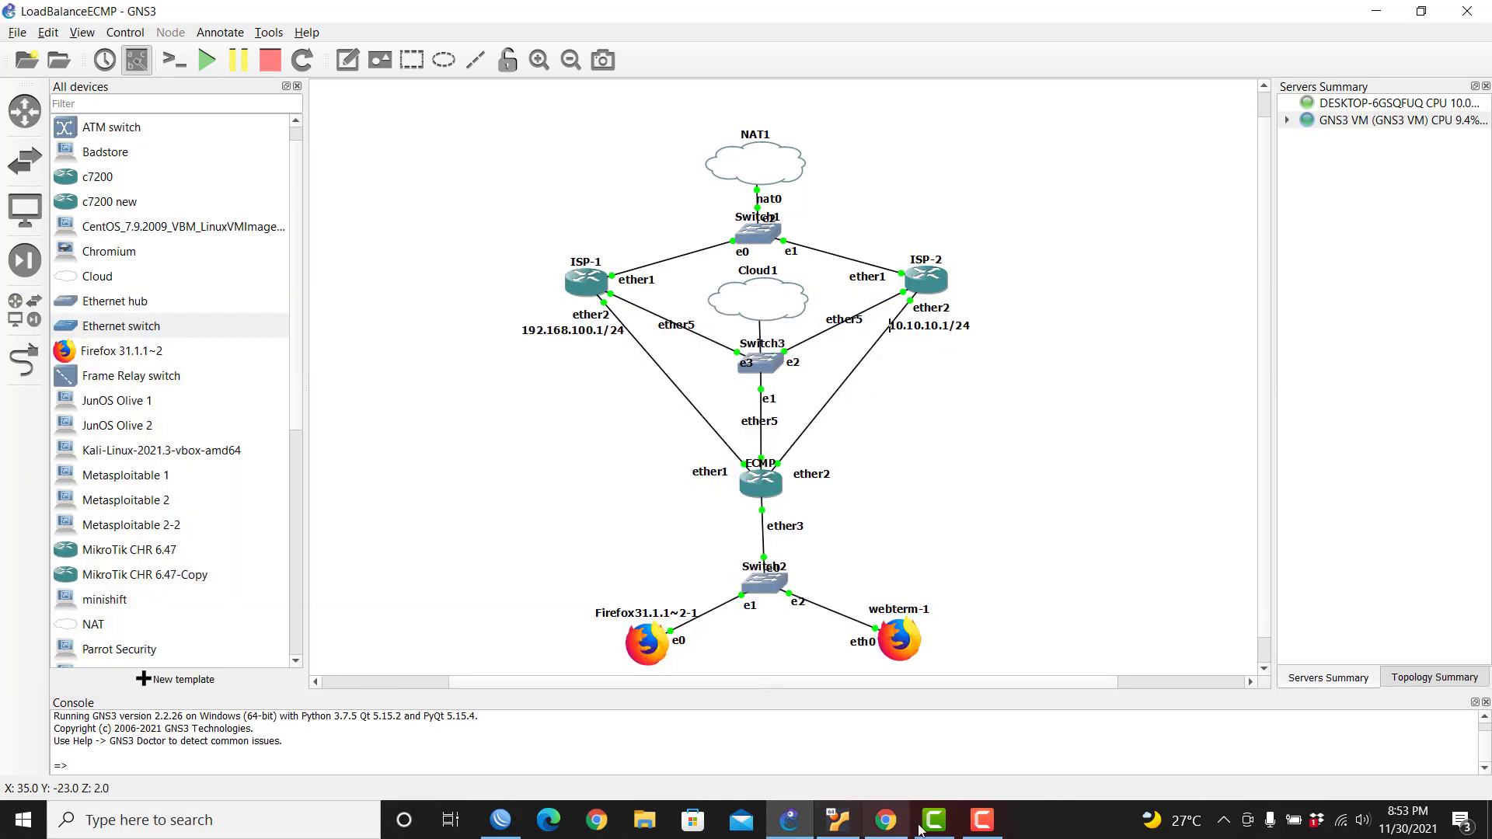
click(501, 820)
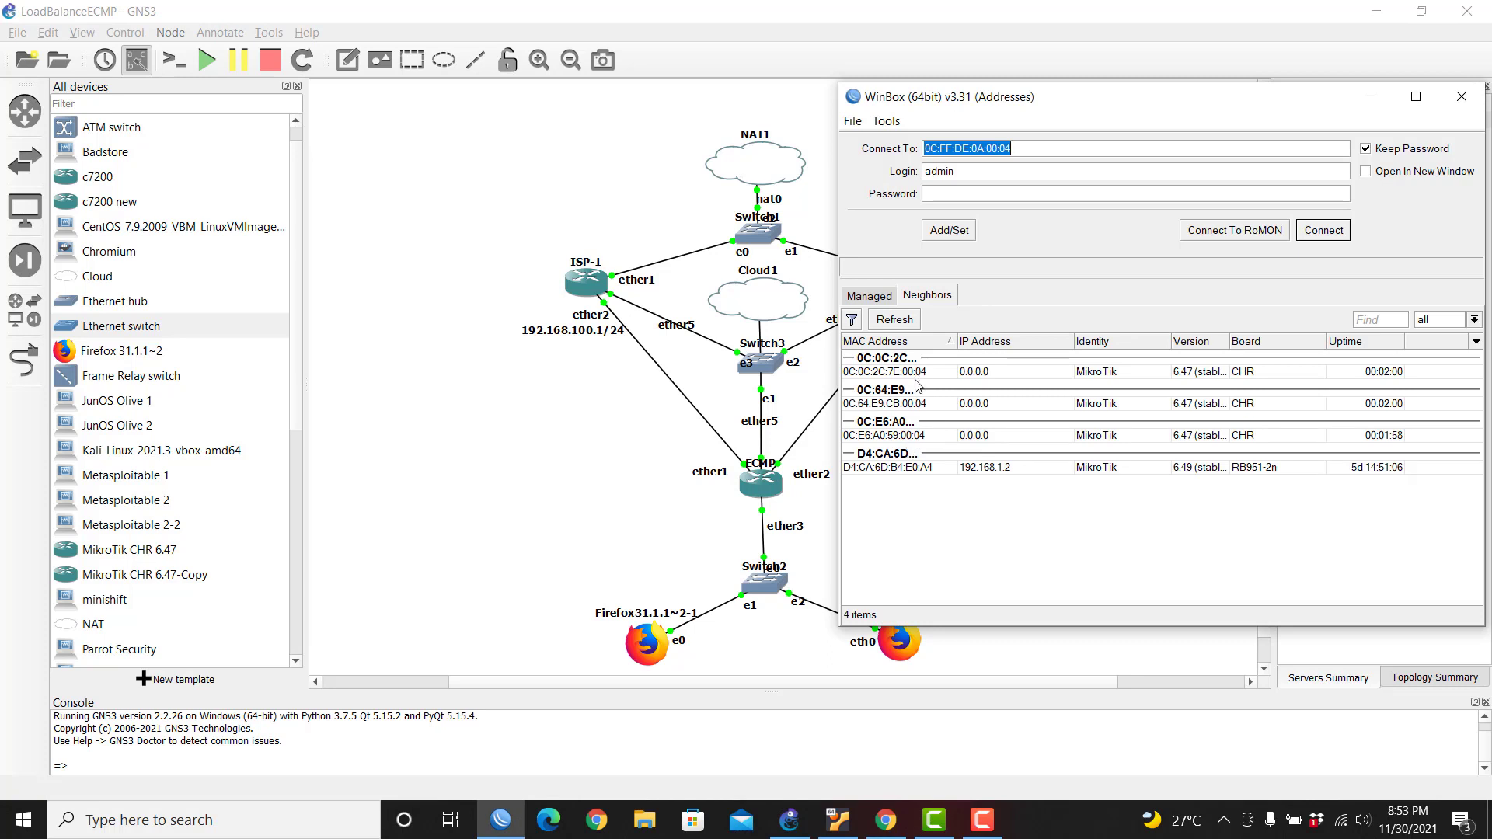
click(557, 475)
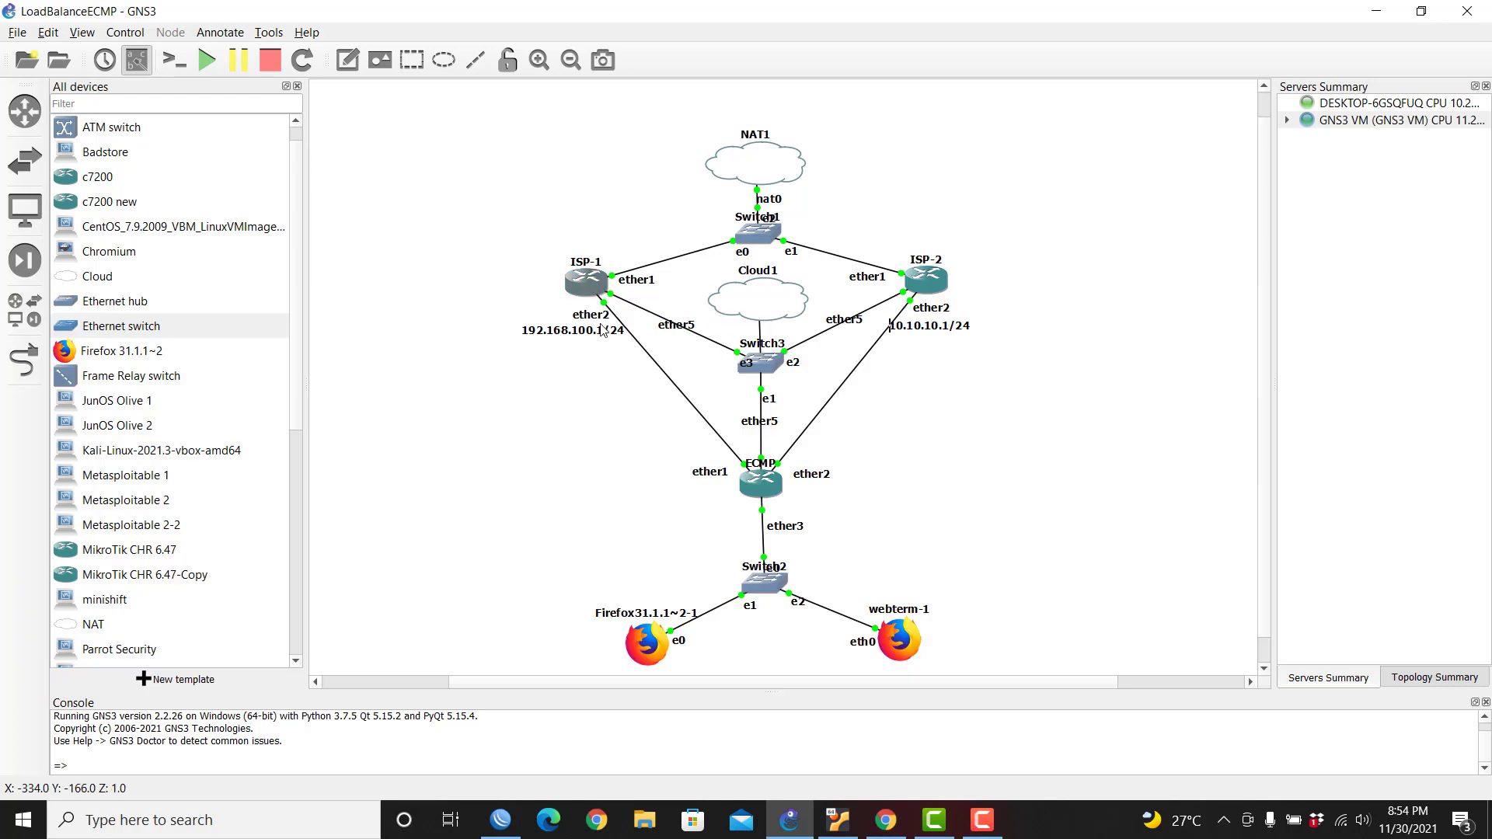
click(501, 820)
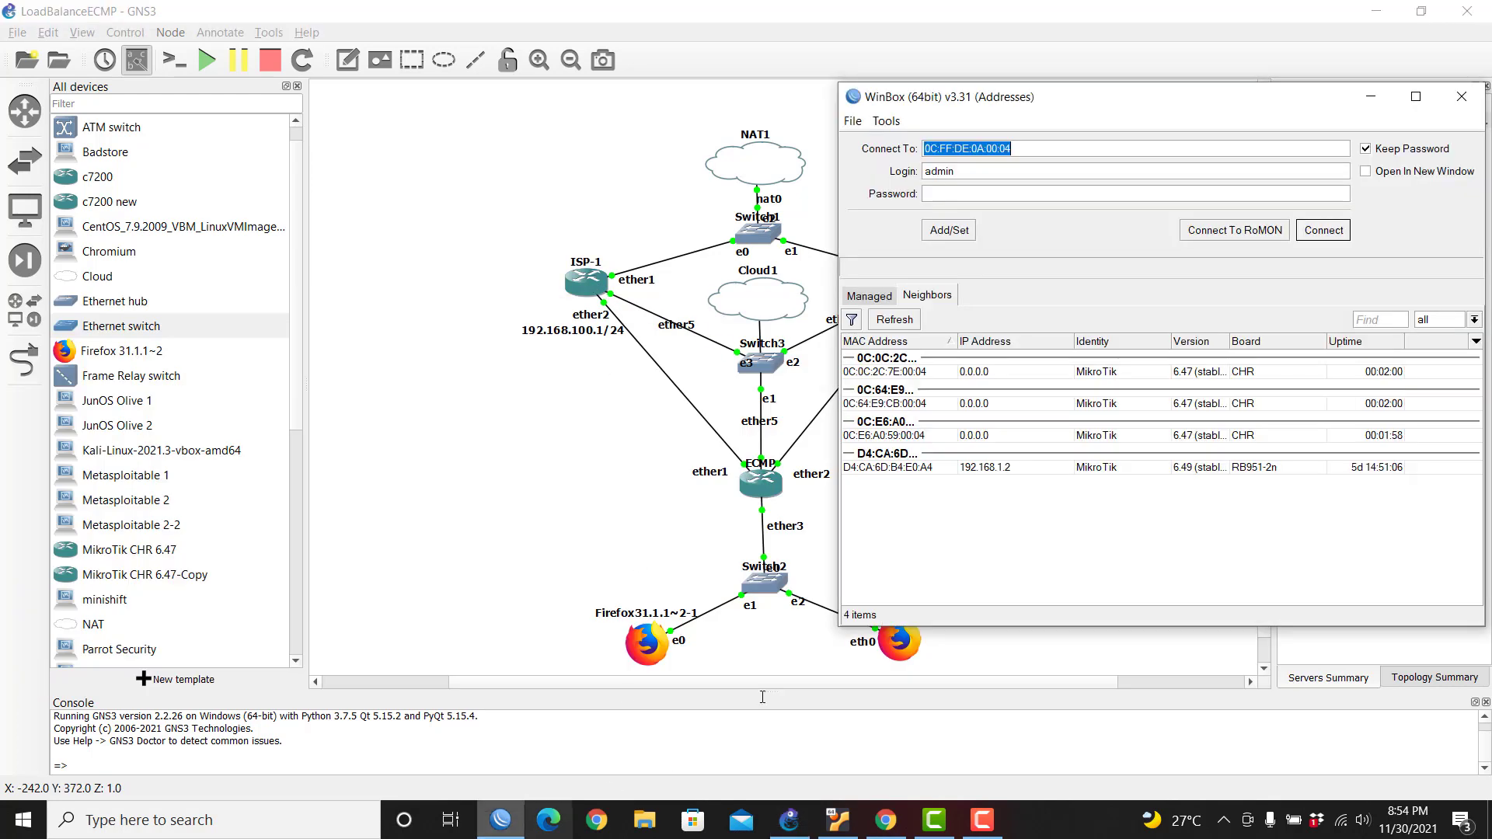
Step: Log into router 0C:E6:A0:59:00:04, set its System Identity to ISP-1, and close the session
click(894, 436)
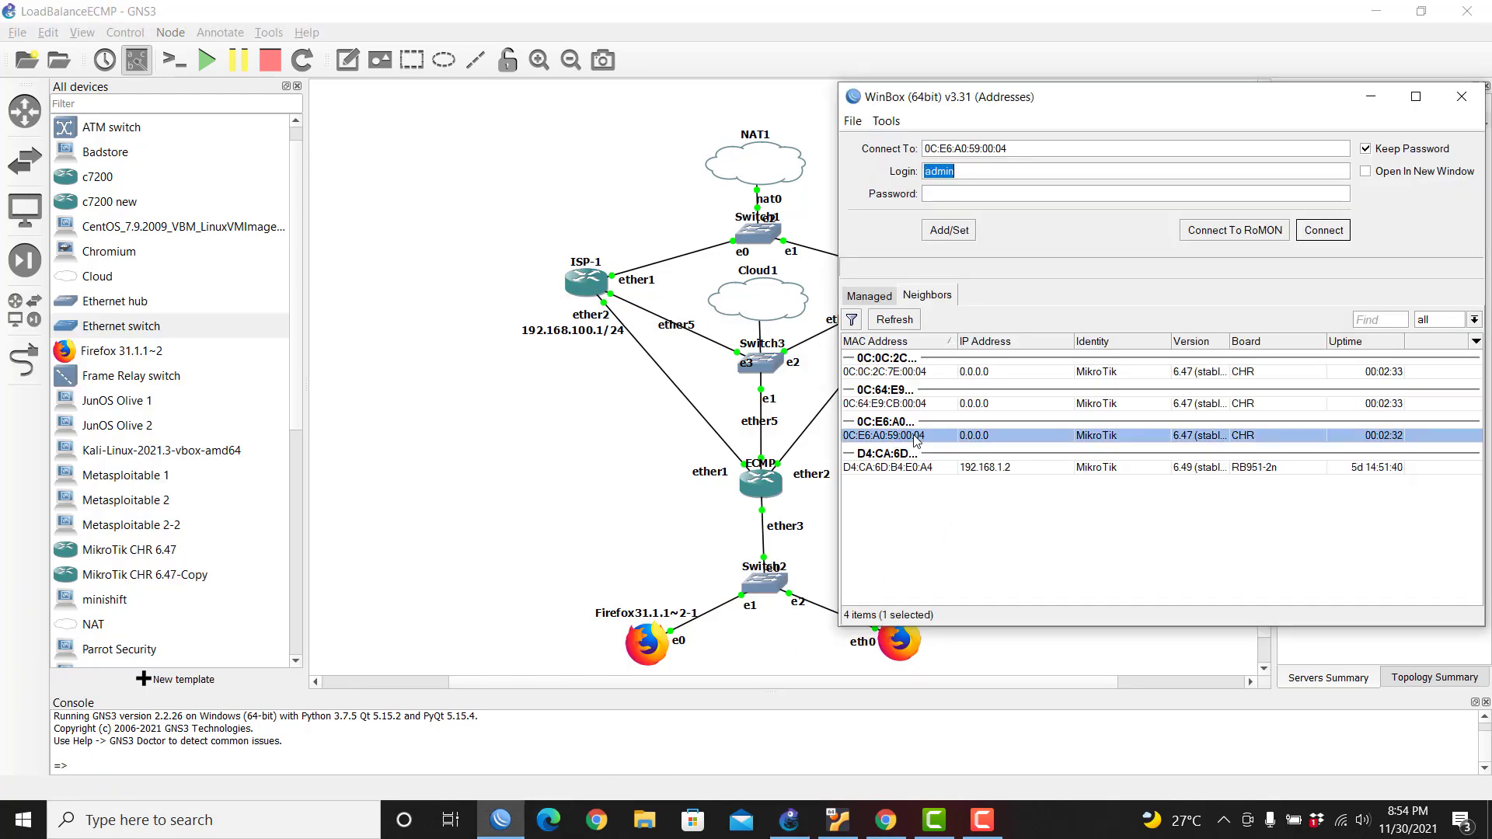
click(1321, 231)
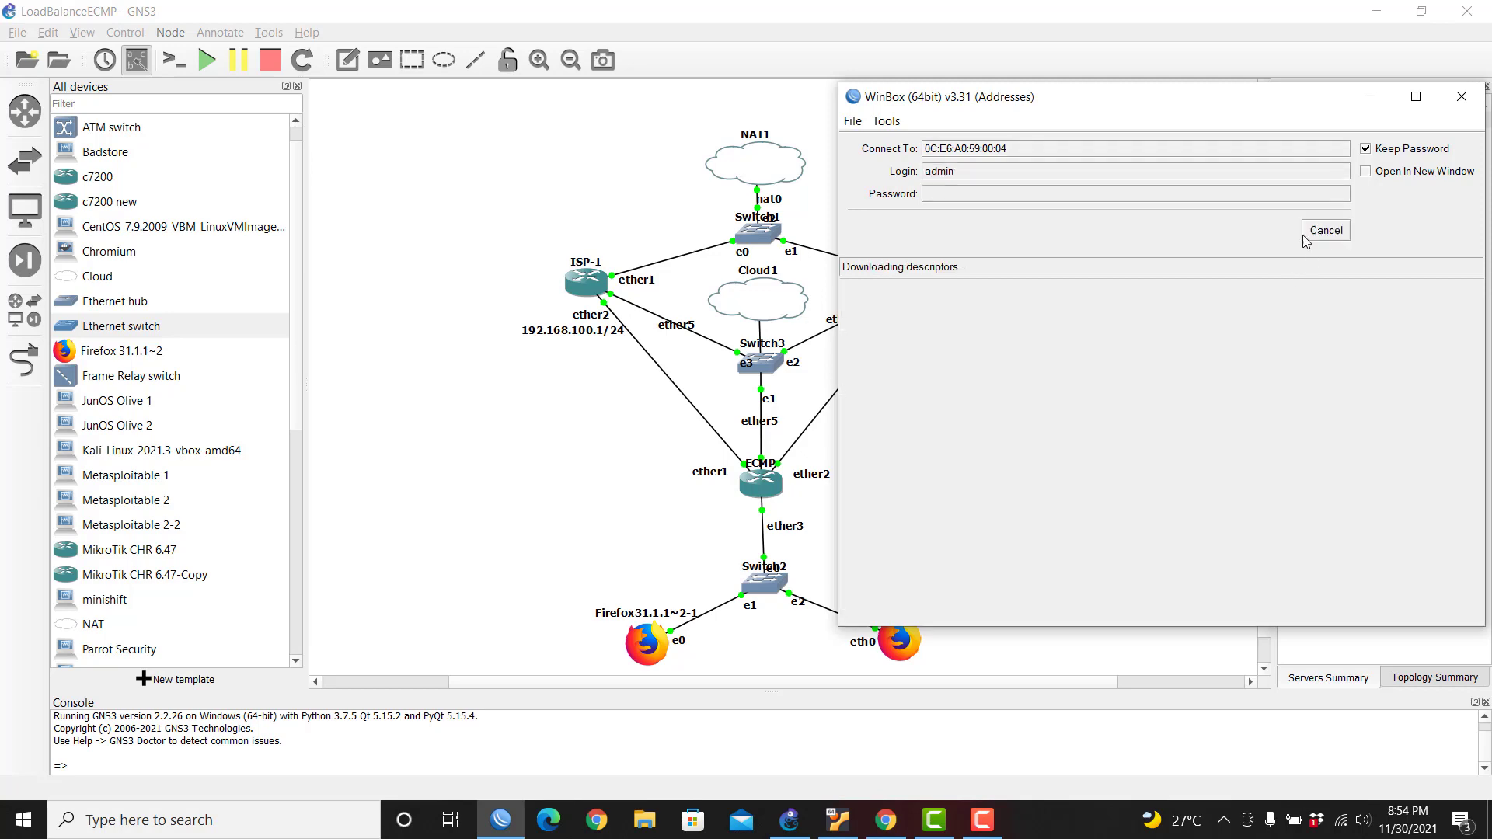
click(922, 356)
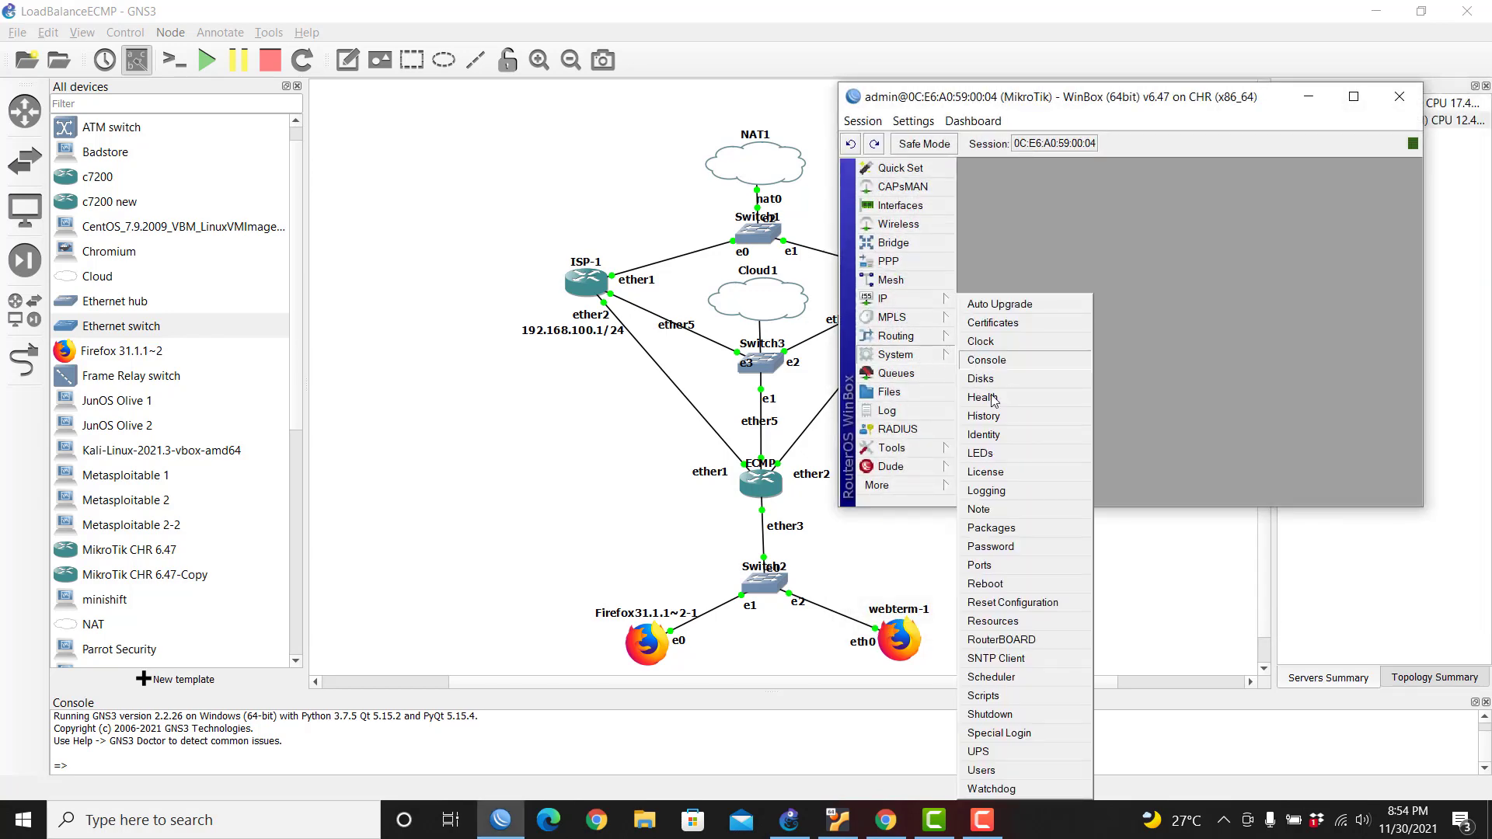
click(983, 435)
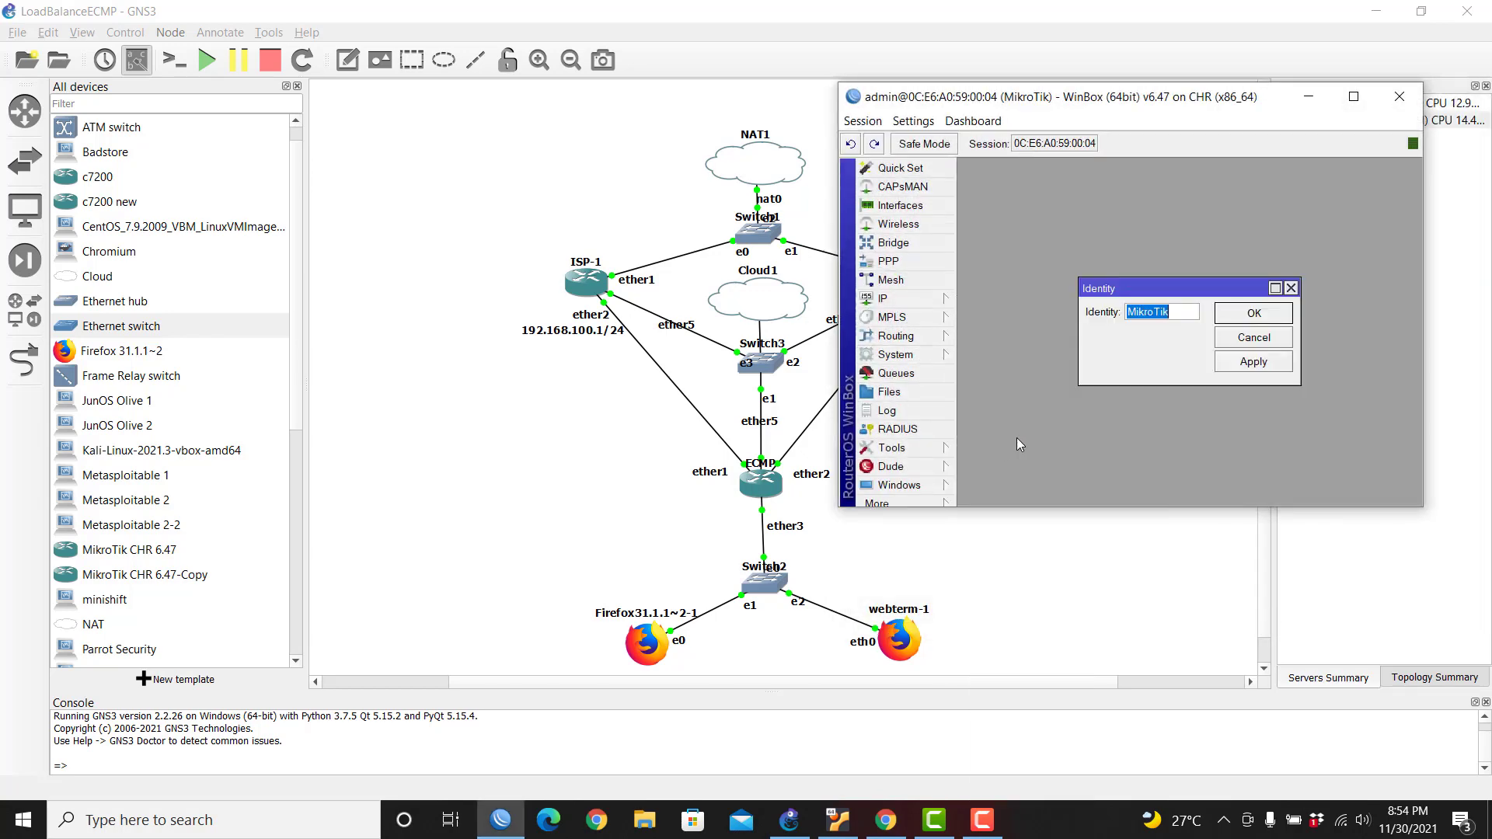
text(ISP-1)
key(Return)
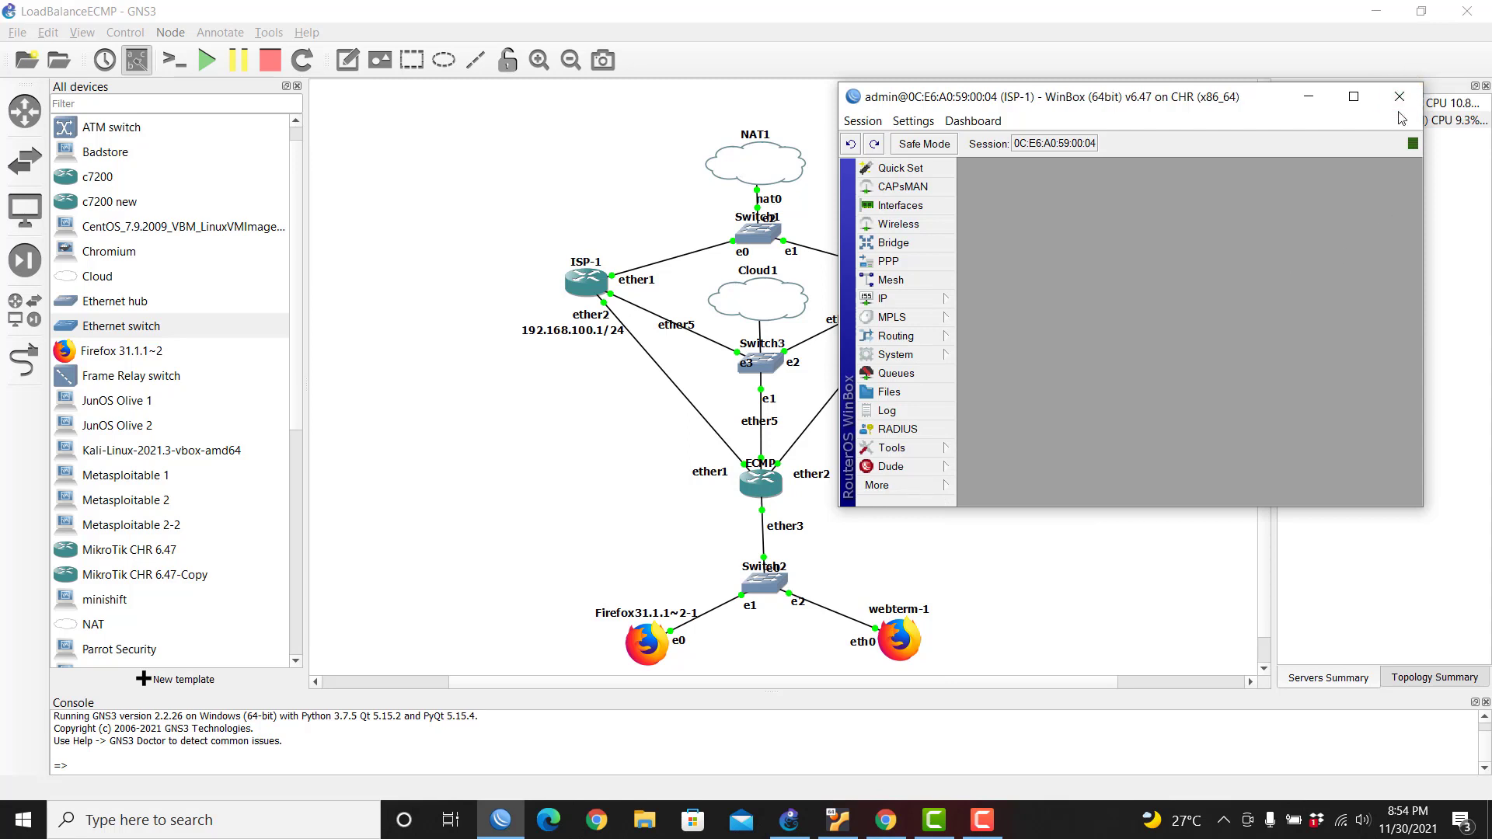
click(1399, 96)
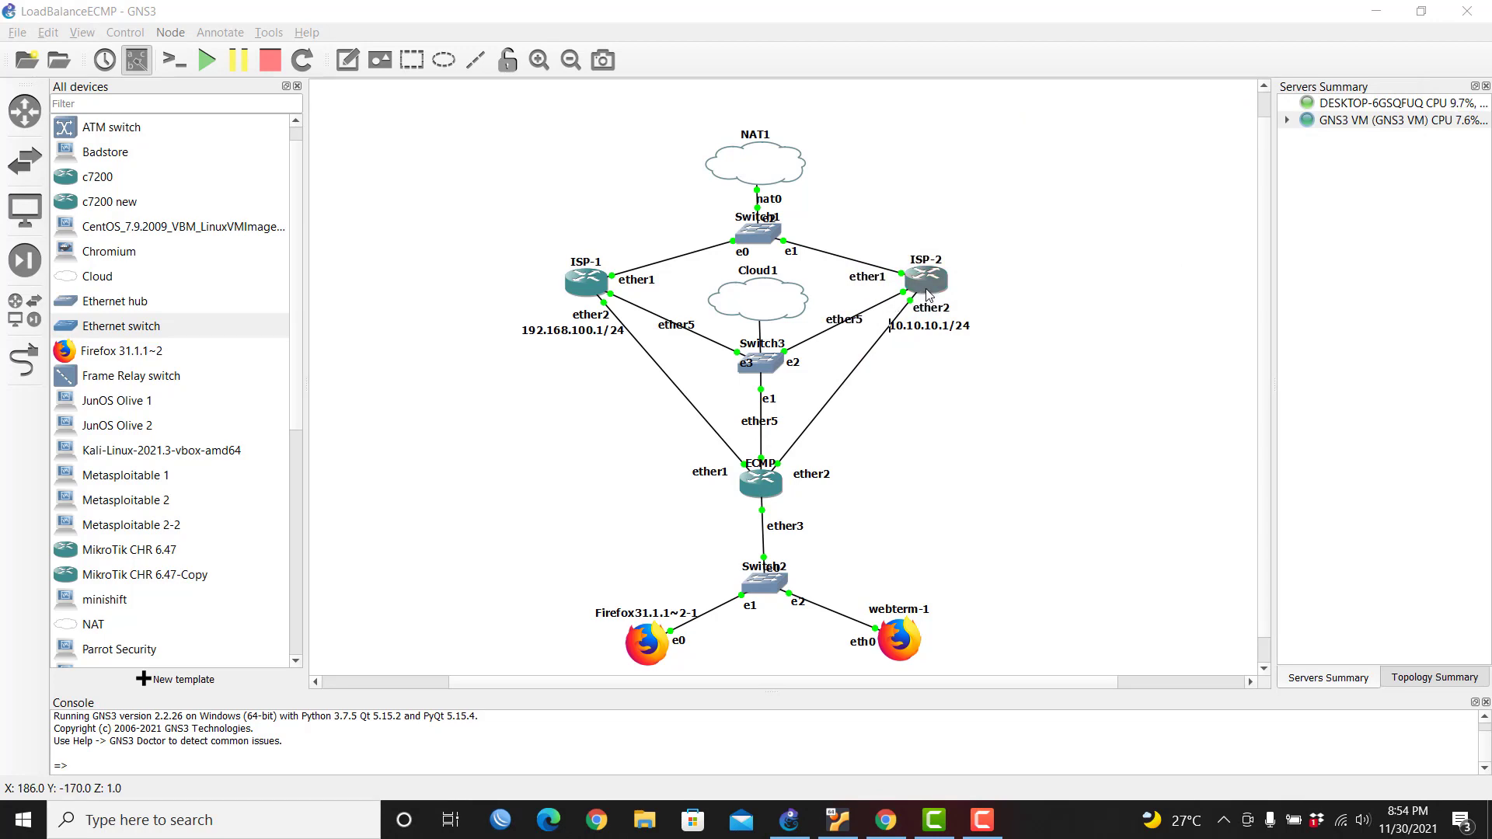
mouse_move(938, 288)
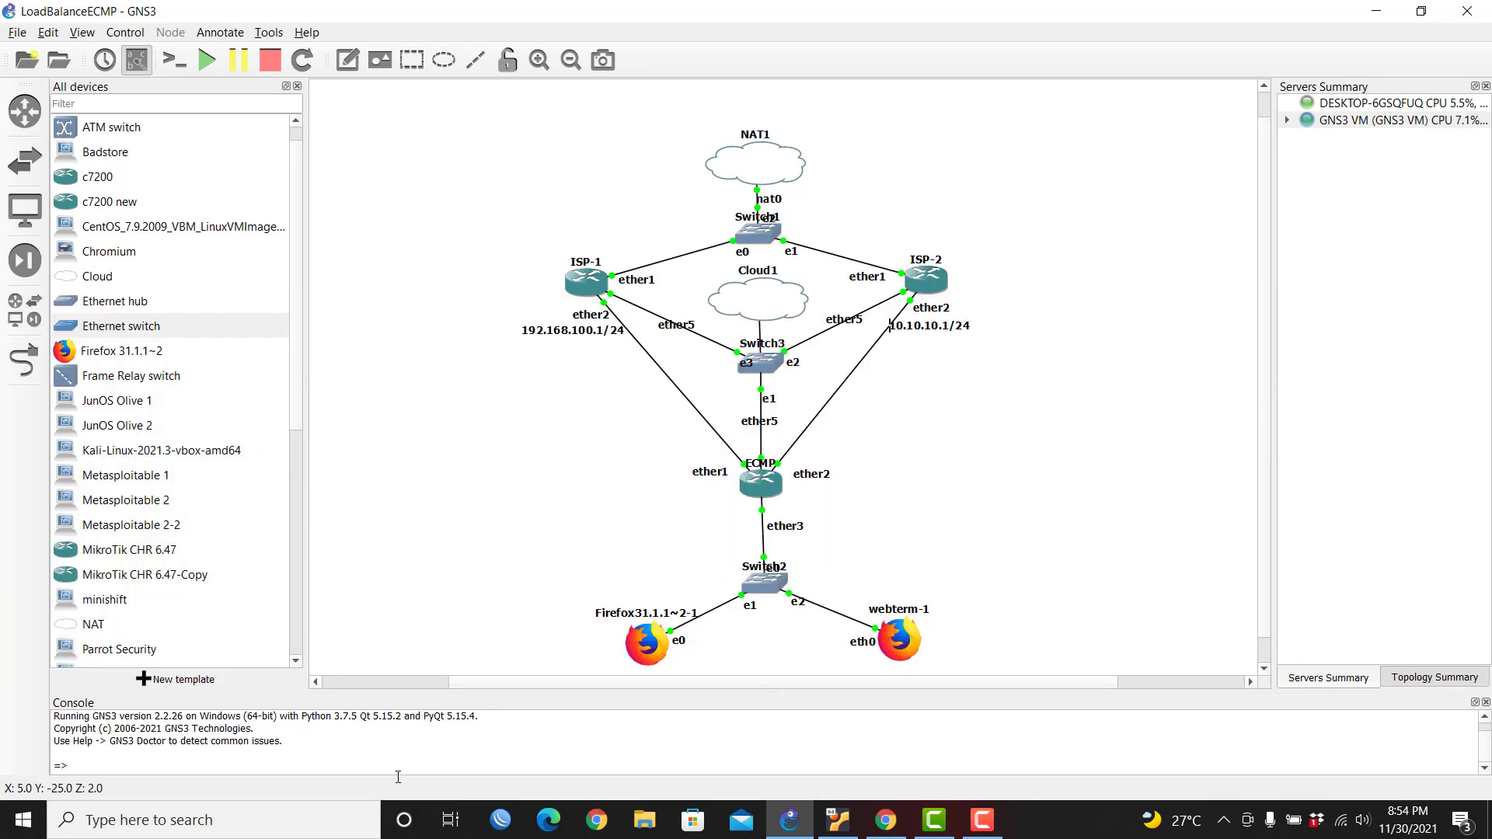
Step: Log into router 0C:0C:2C:7E:00:04, set its System Identity to ISP-2, and close the session
click(494, 825)
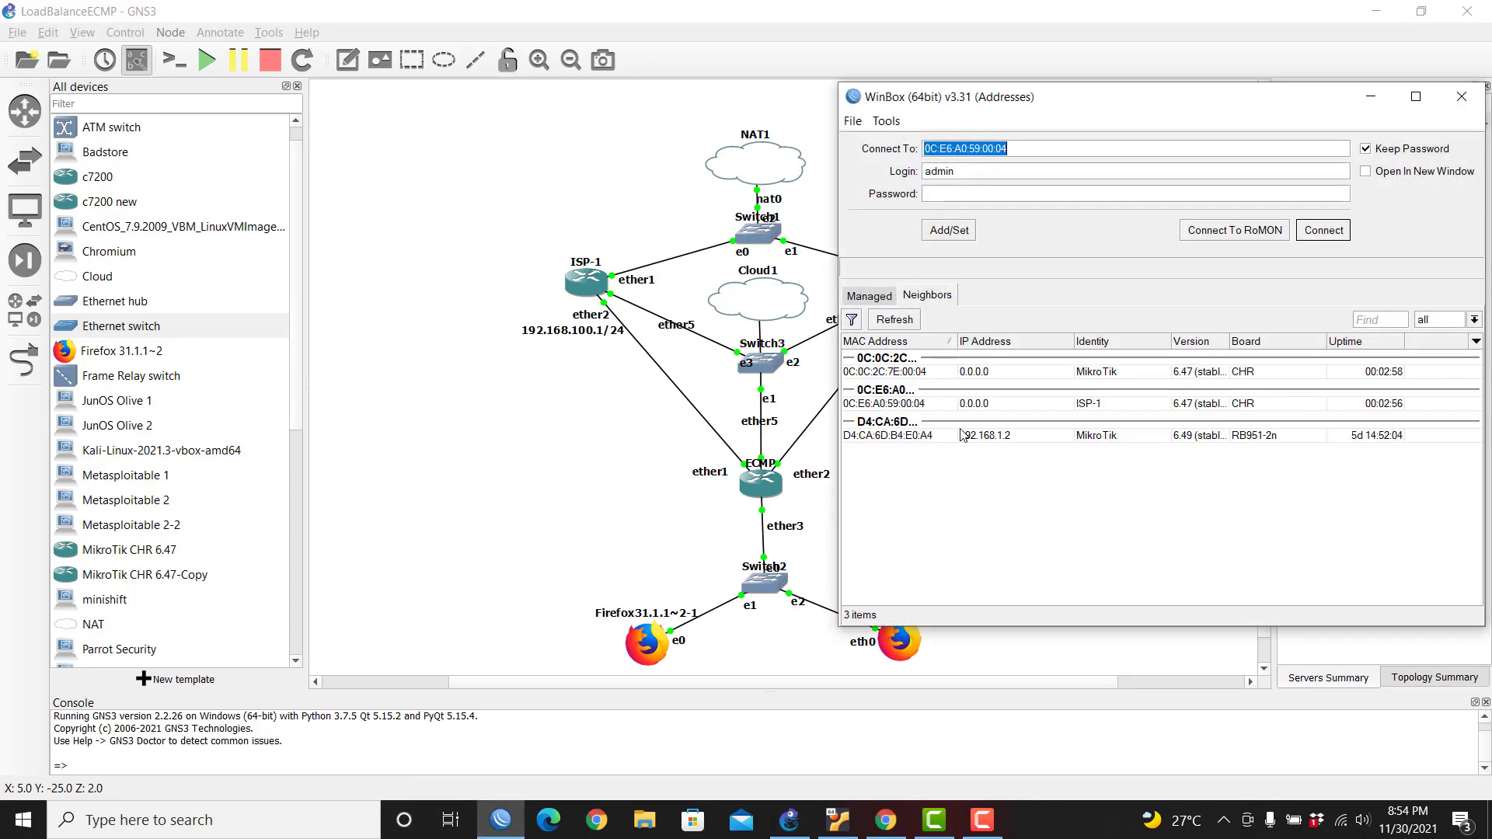
click(913, 373)
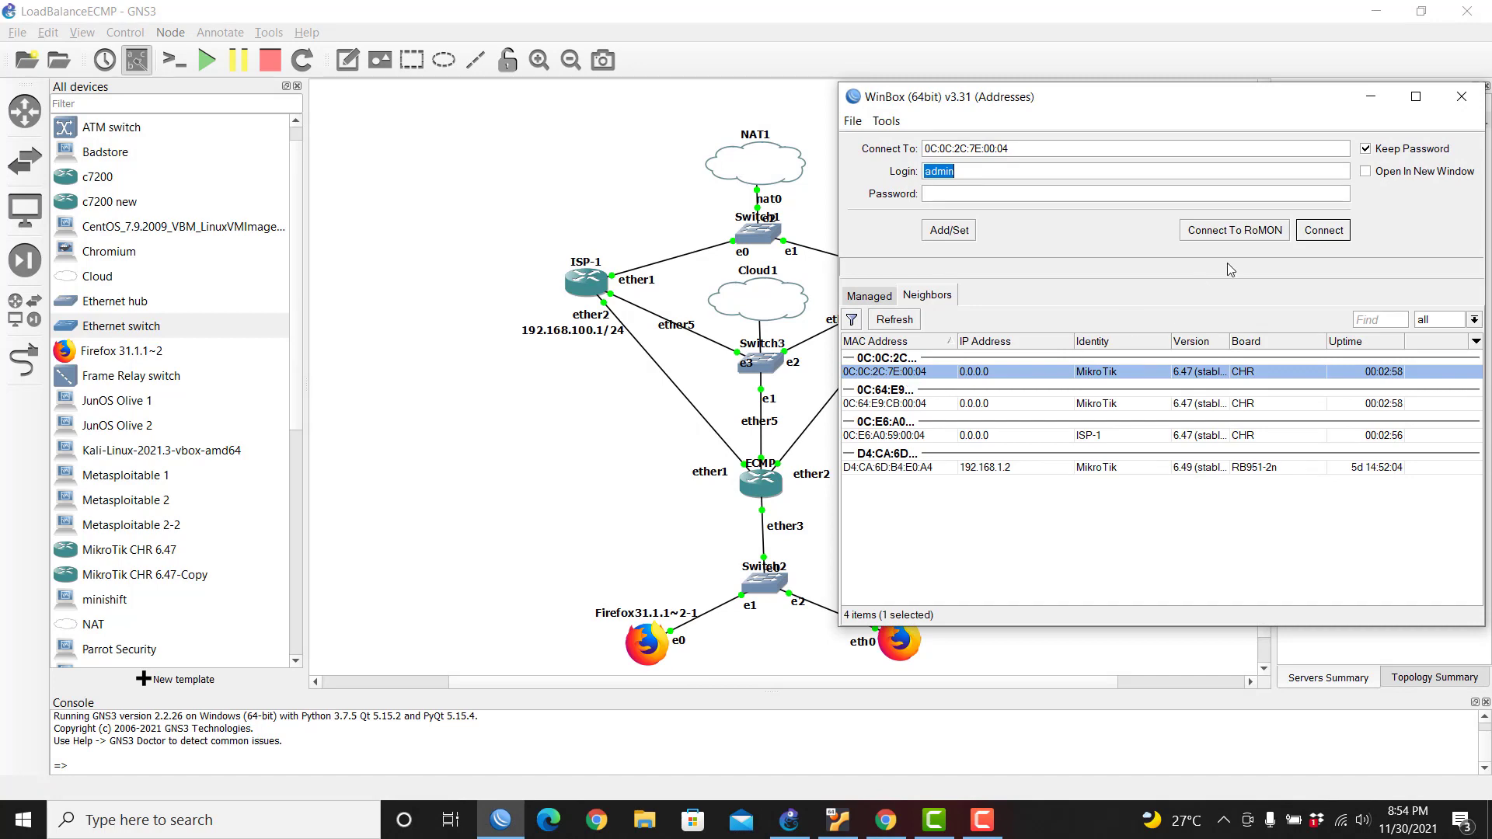
click(1346, 233)
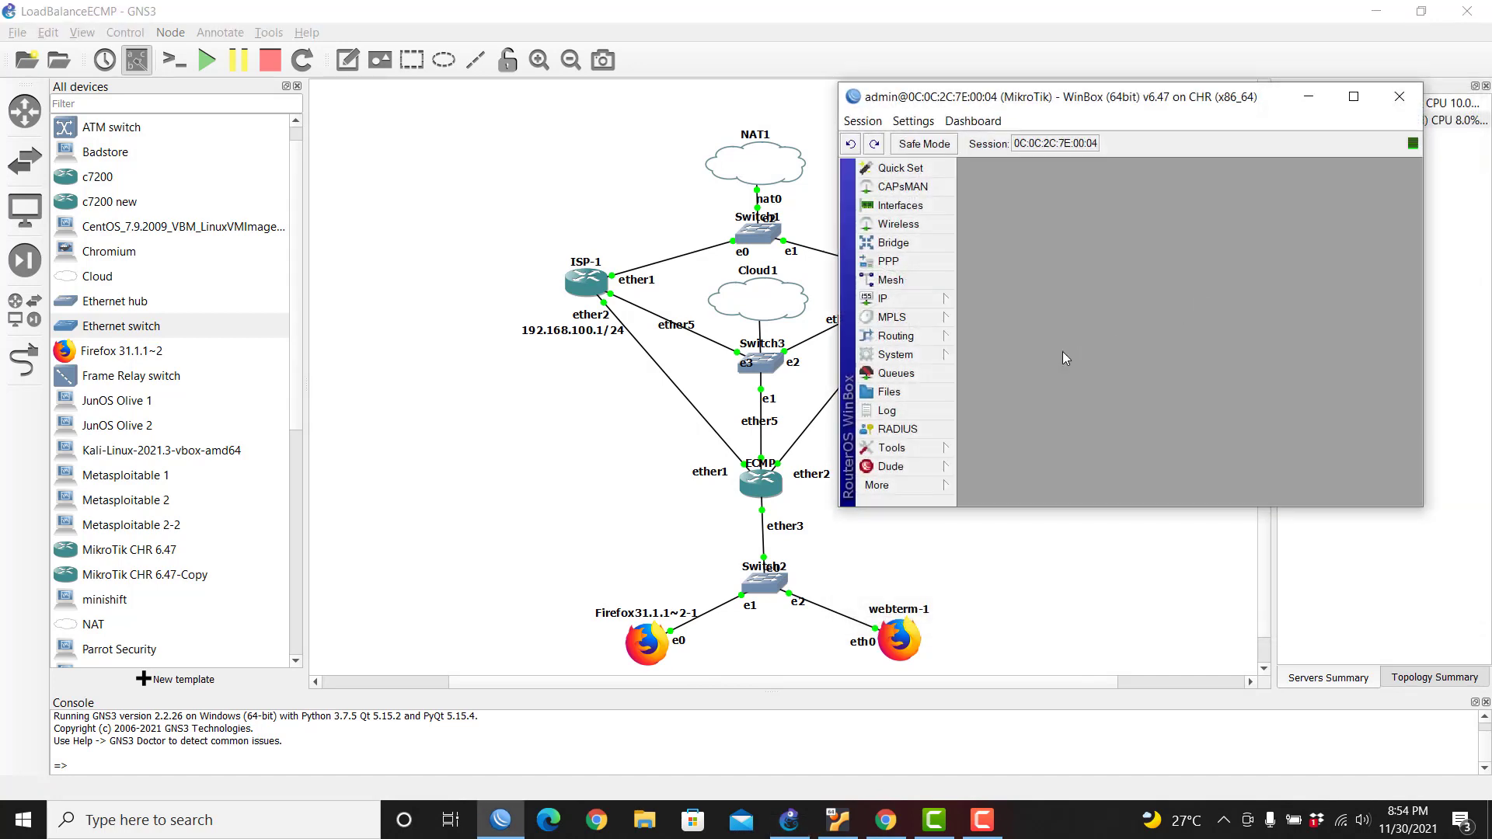
click(932, 356)
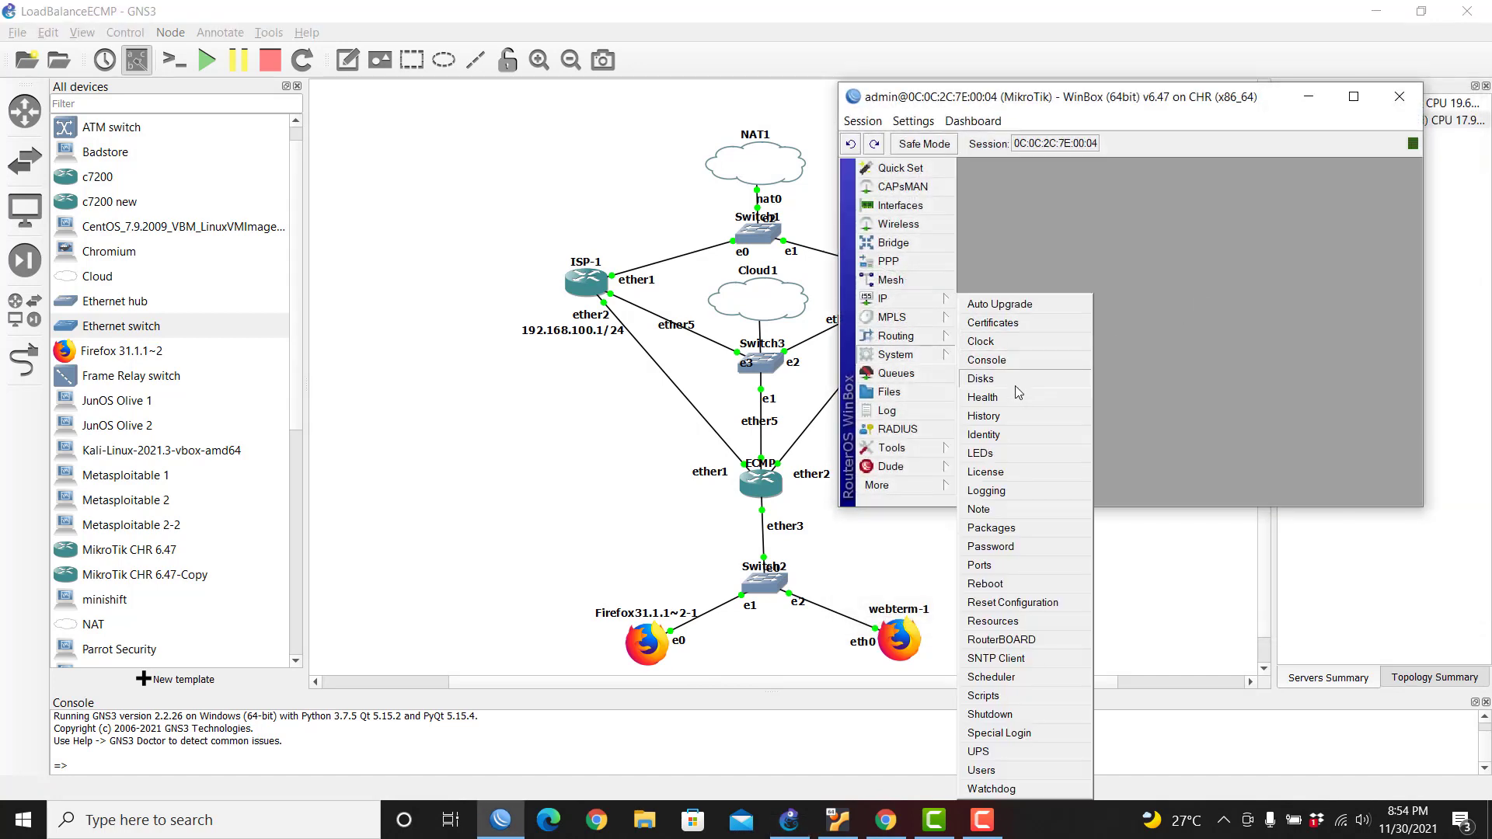
click(1023, 432)
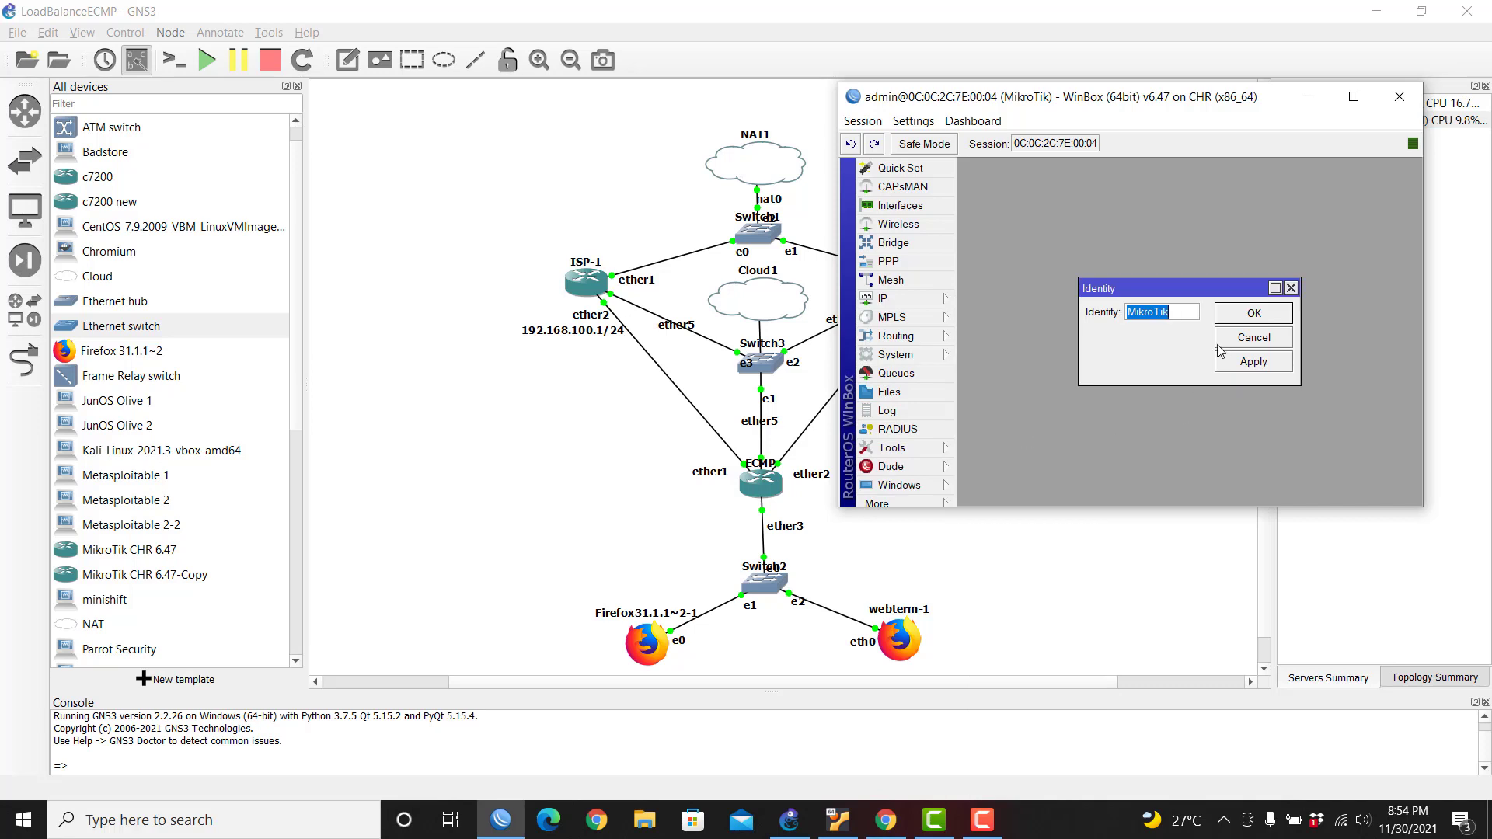
text(ISP-2)
click(1237, 319)
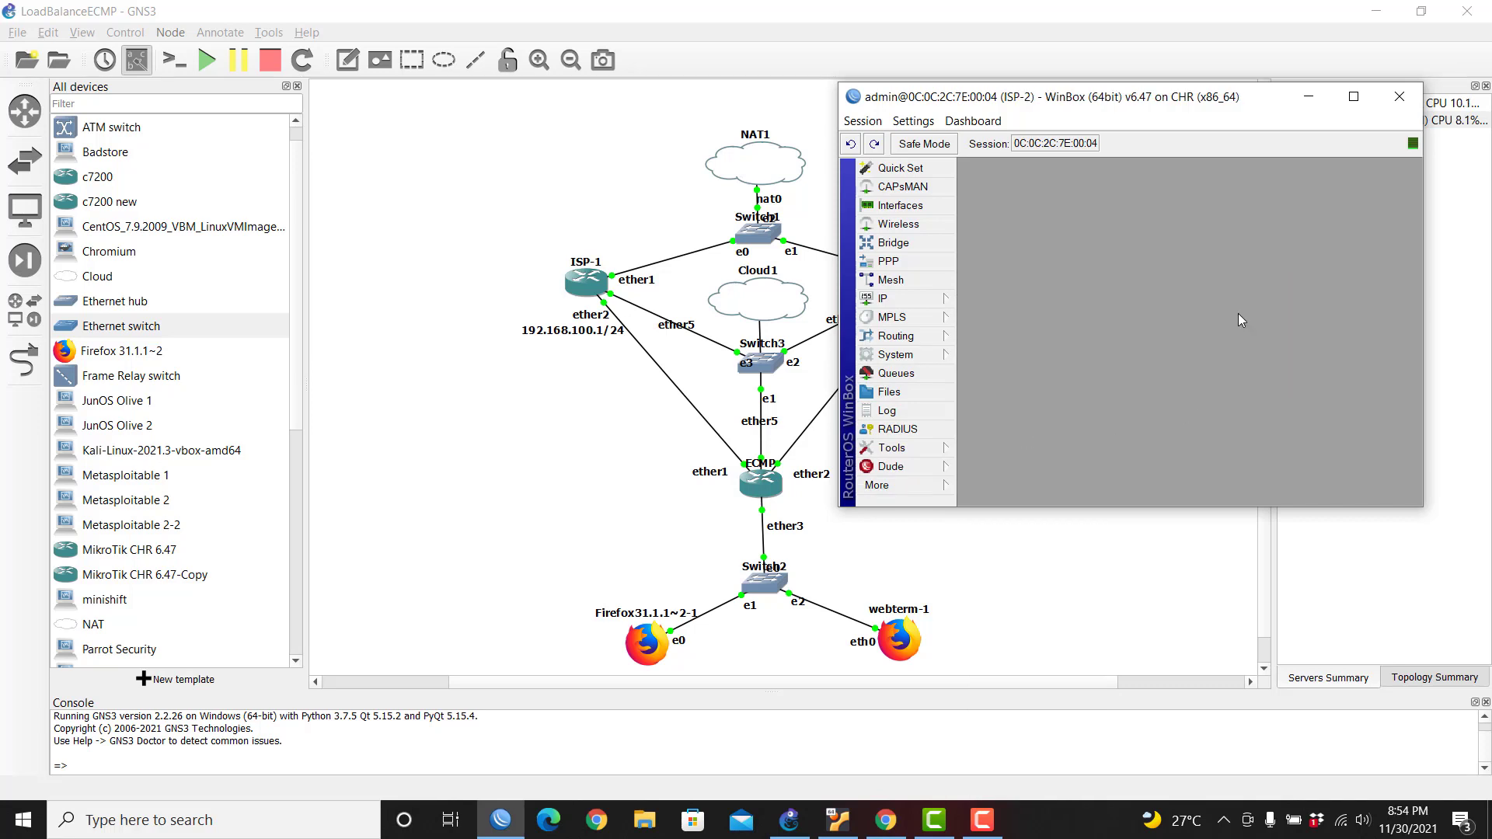
click(1393, 108)
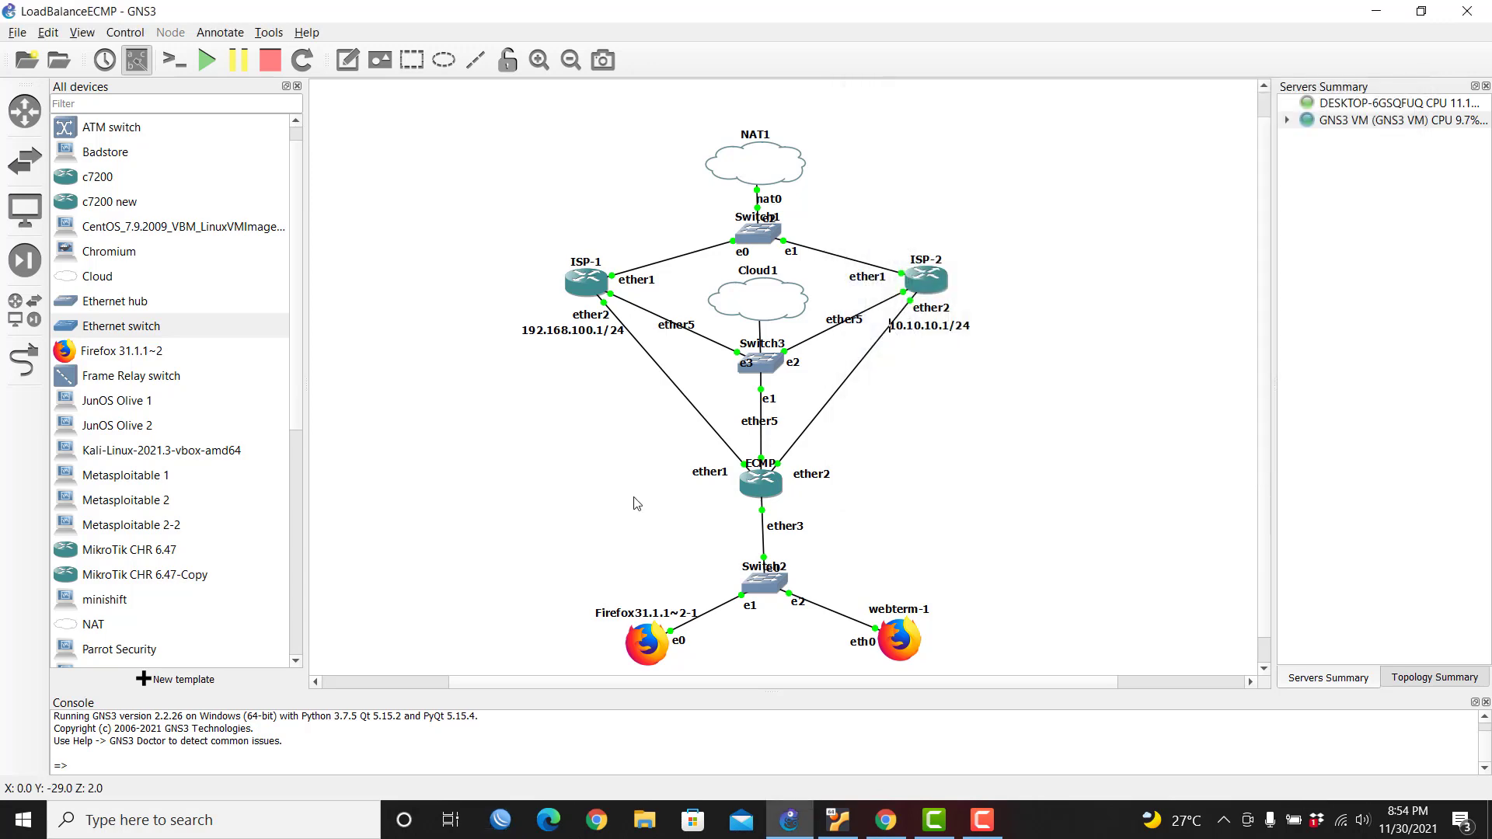
Step: Log into the remaining router 0C:64:E9:CB:00:04 and expand its System menu
click(501, 820)
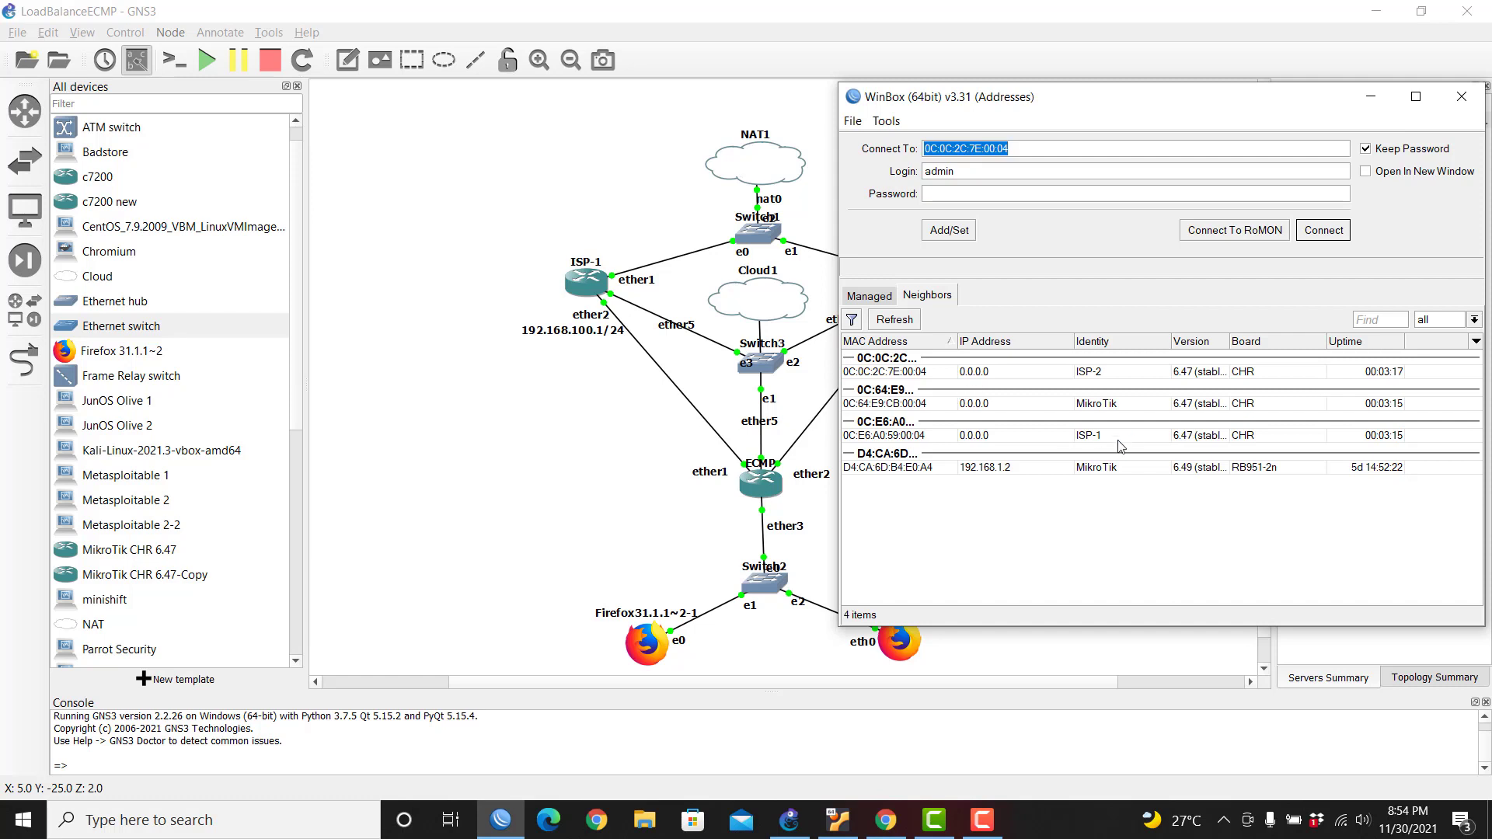
click(1105, 405)
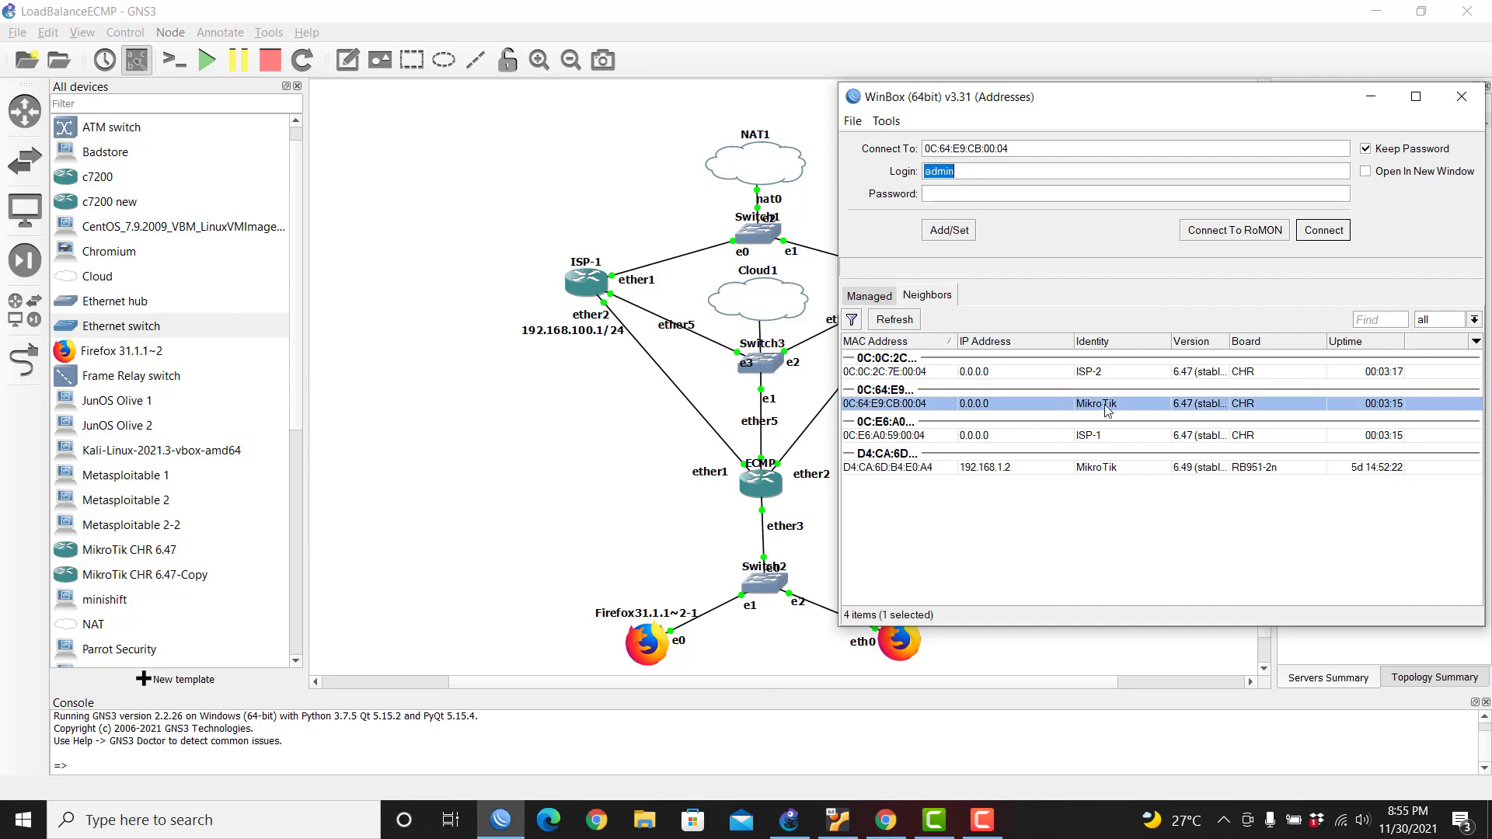
click(1324, 231)
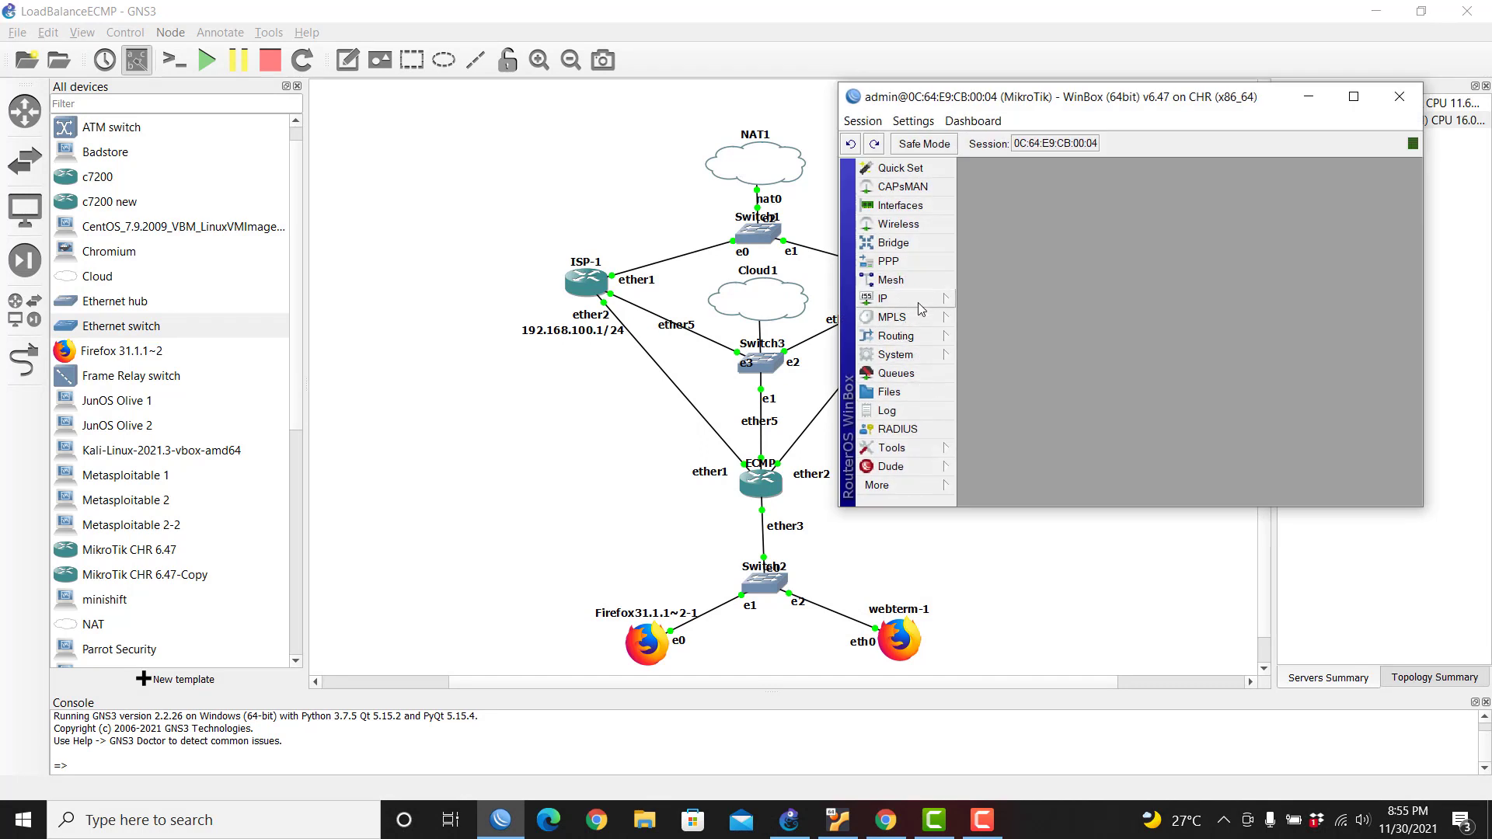
click(913, 354)
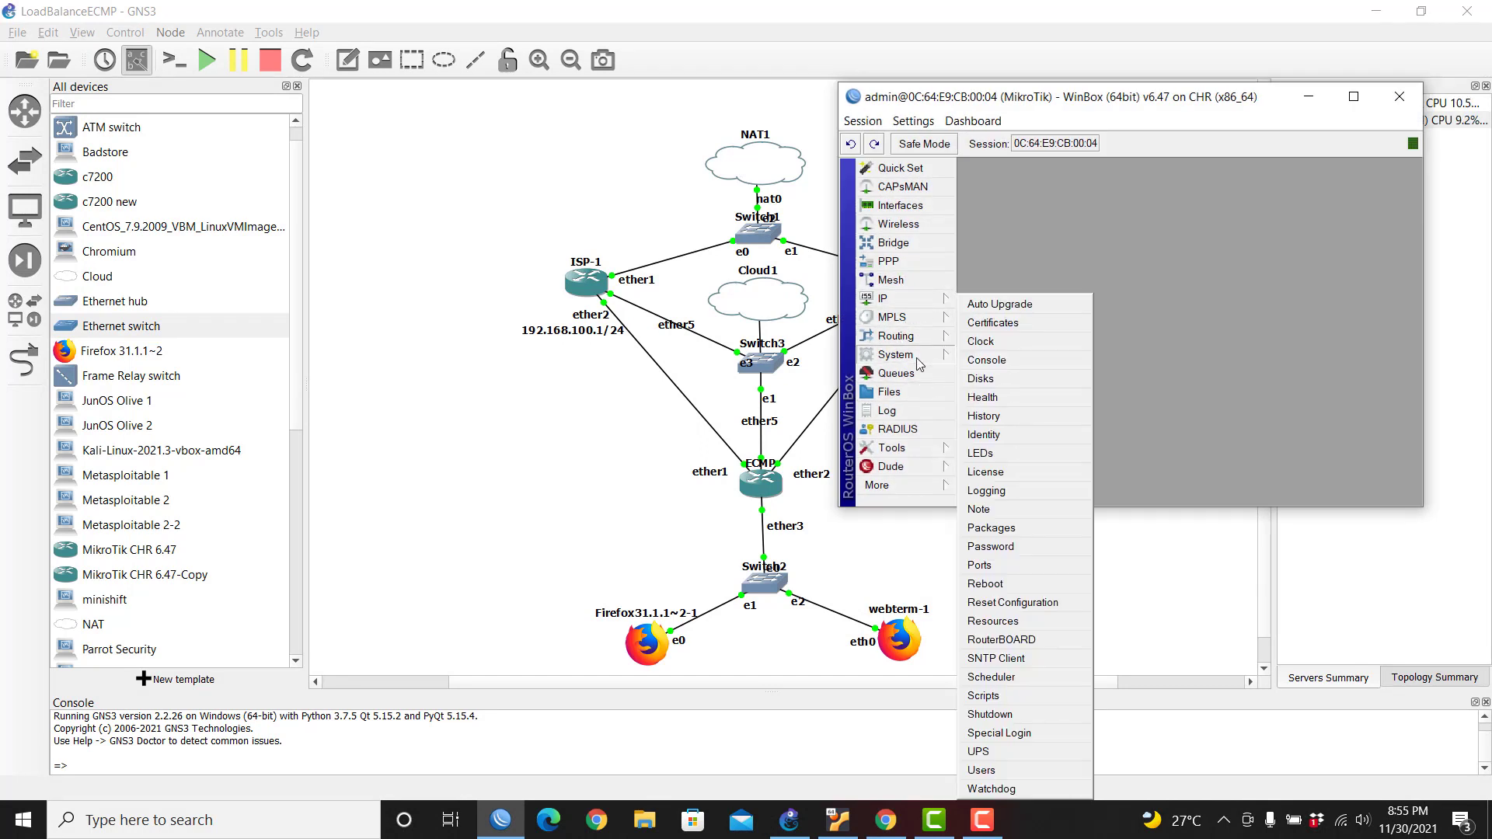
Step: Change the router identity to ECMP and move the WinBox window to the lower right
click(985, 435)
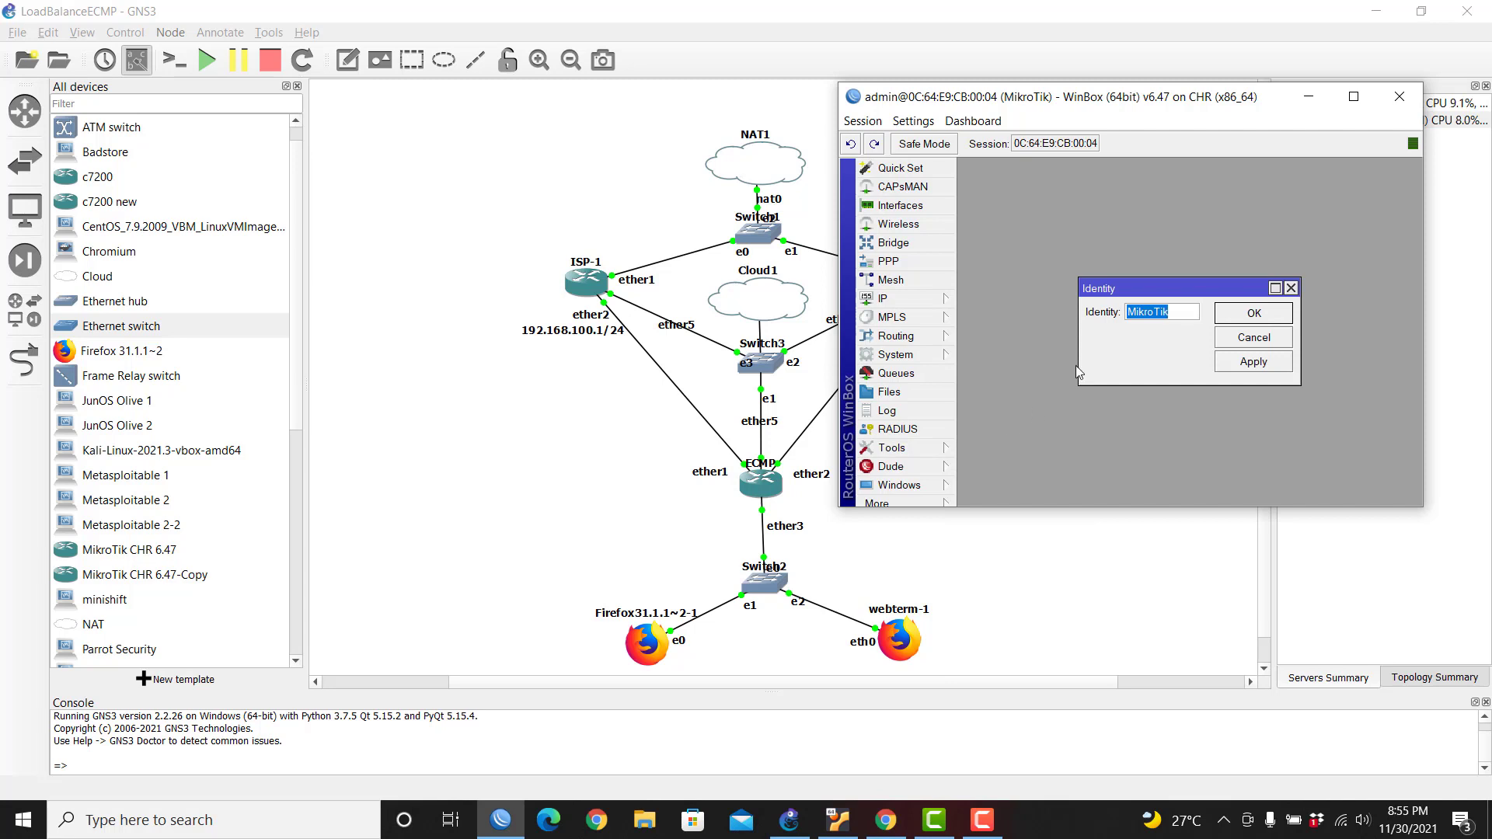
text(ECMP)
key(Return)
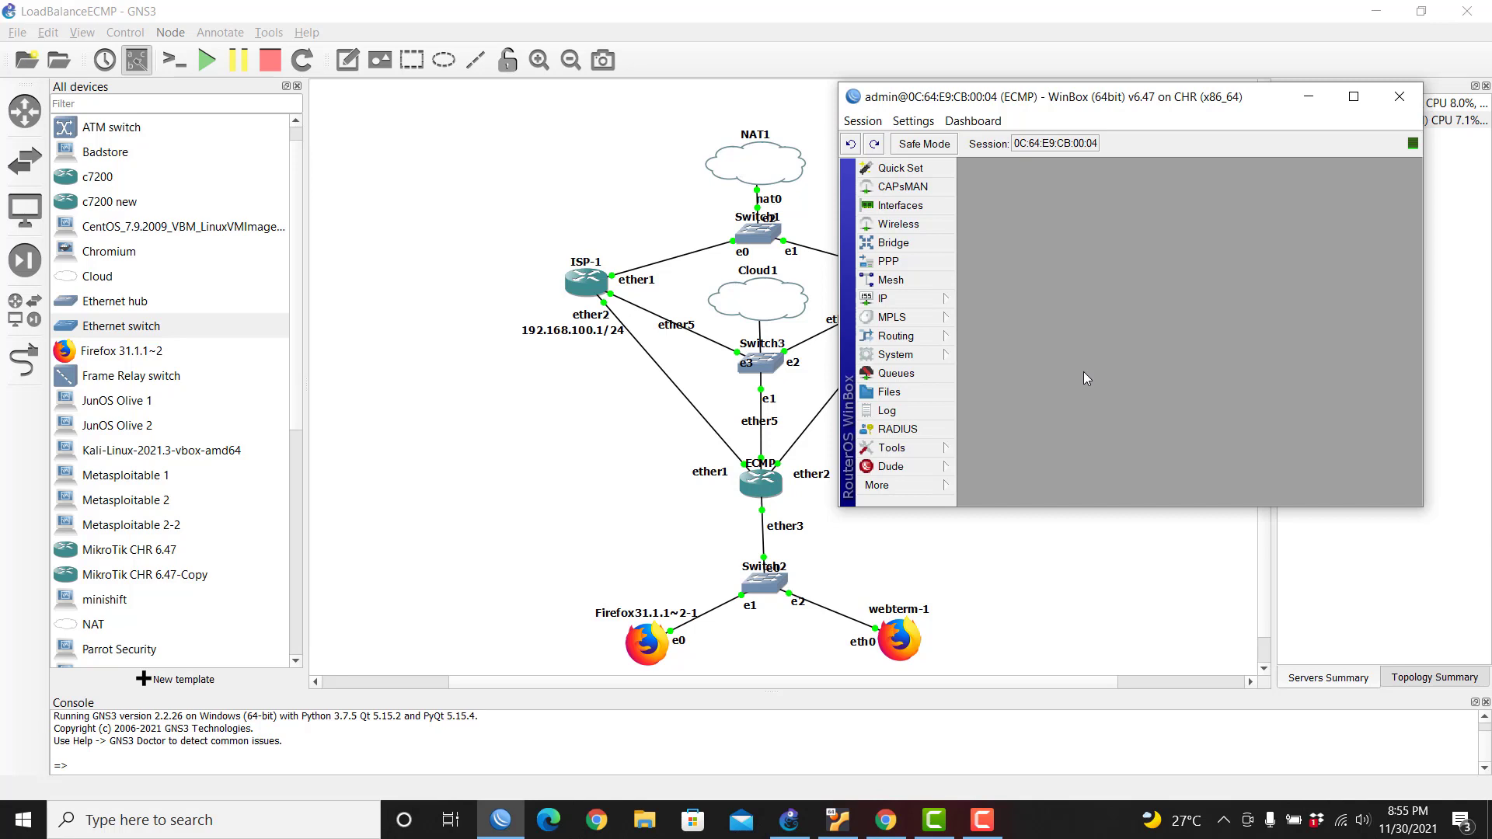
drag(1143, 98, 1027, 187)
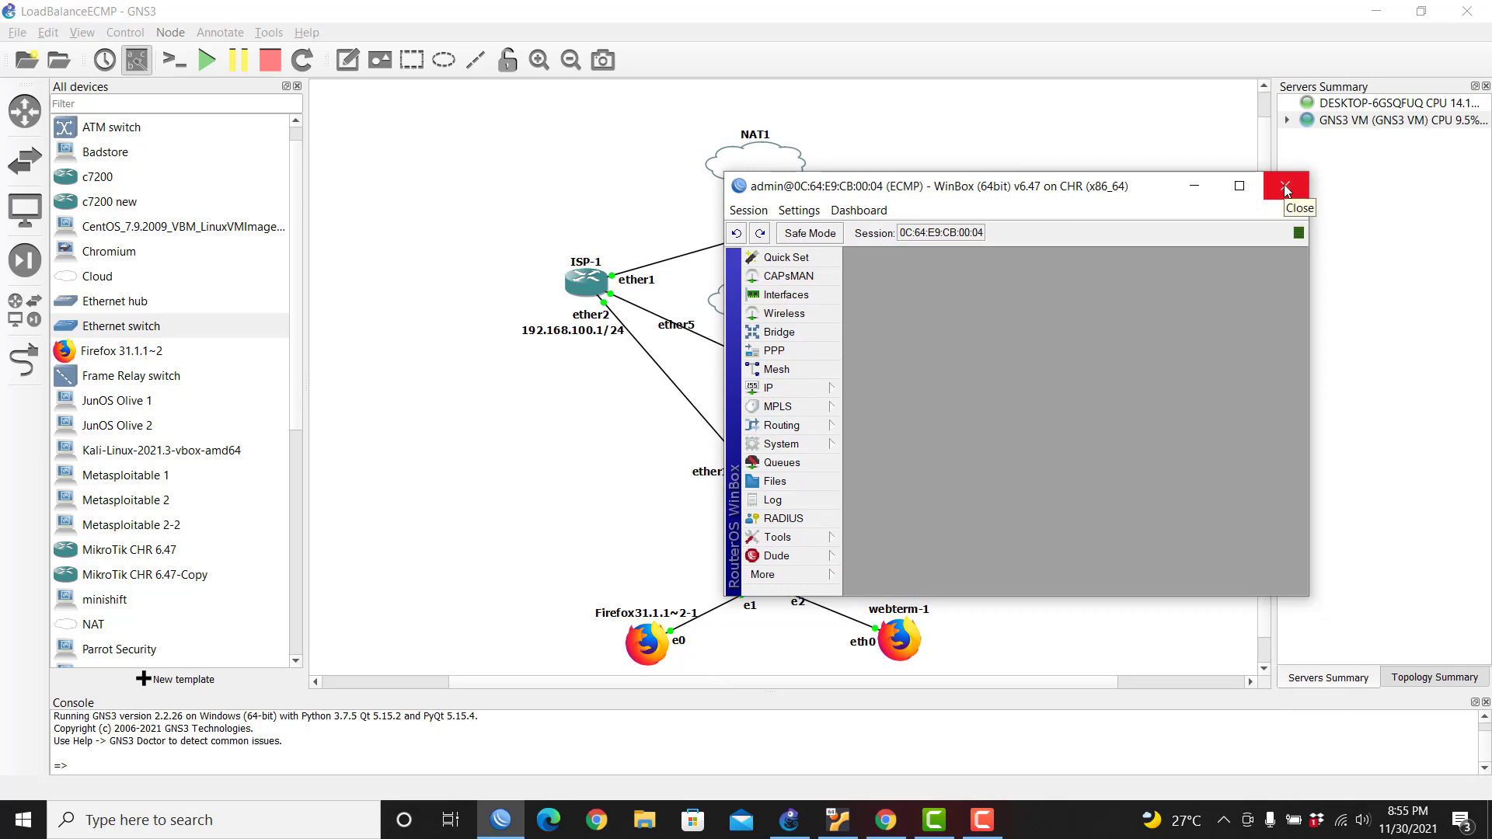
drag(1119, 191, 1327, 402)
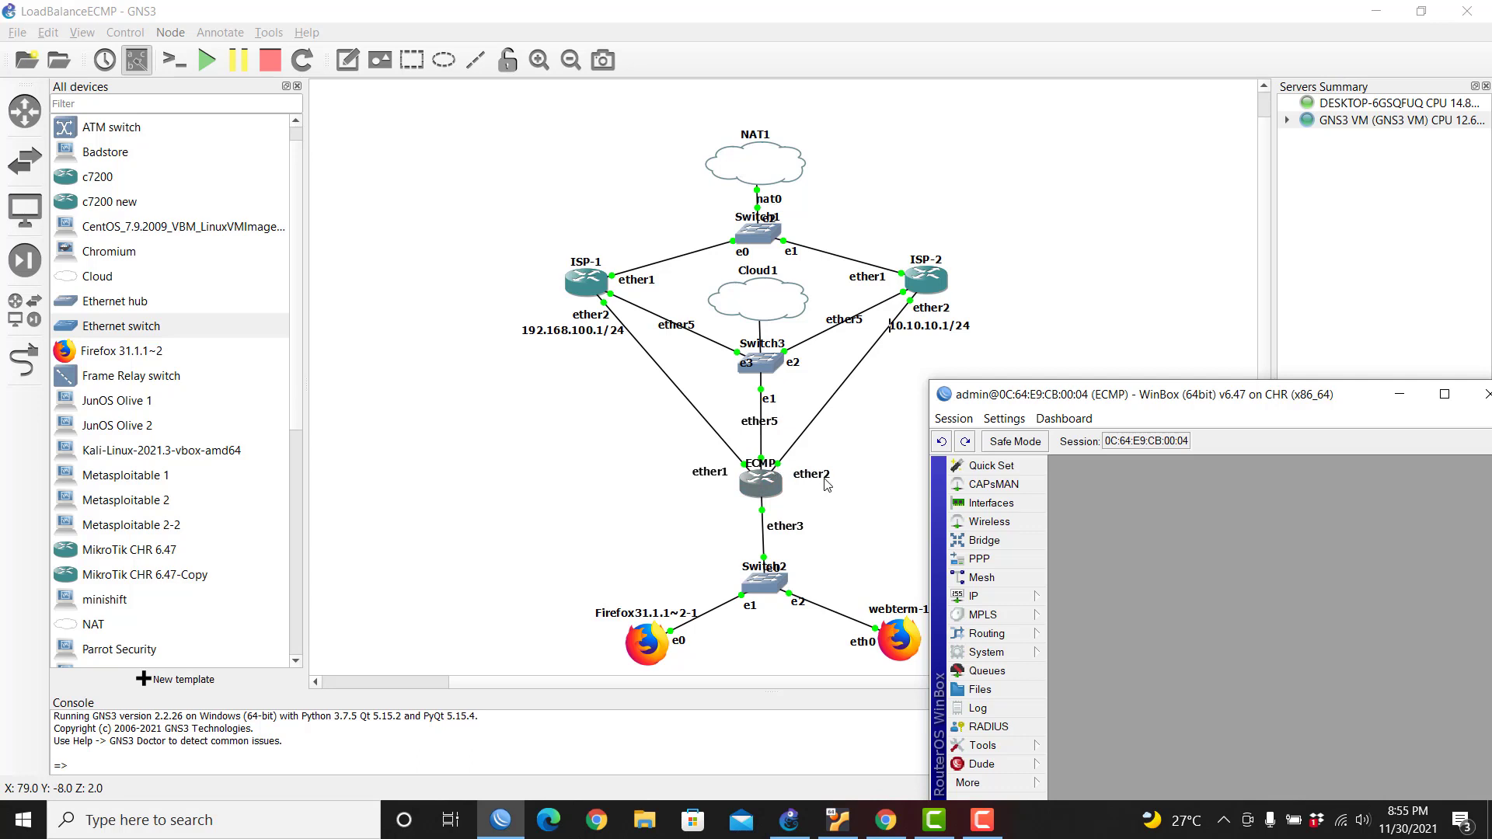
drag(1319, 394, 1342, 319)
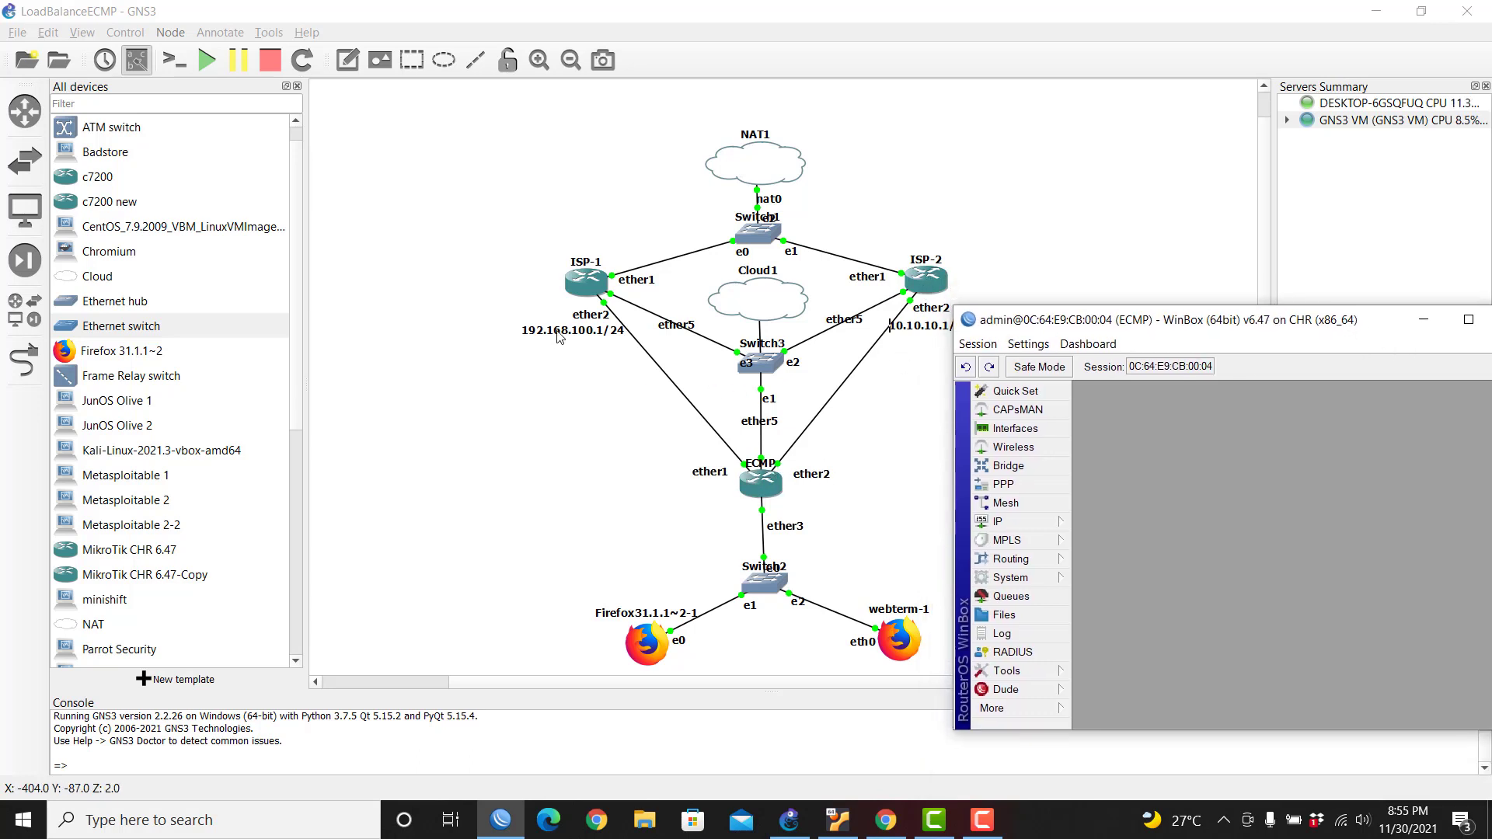
Step: Duplicate the 192.168.100.1/24 and 10.10.10.1/24 labels and place the copies beside ECMP
right_click(557, 331)
click(577, 334)
drag(590, 339, 657, 501)
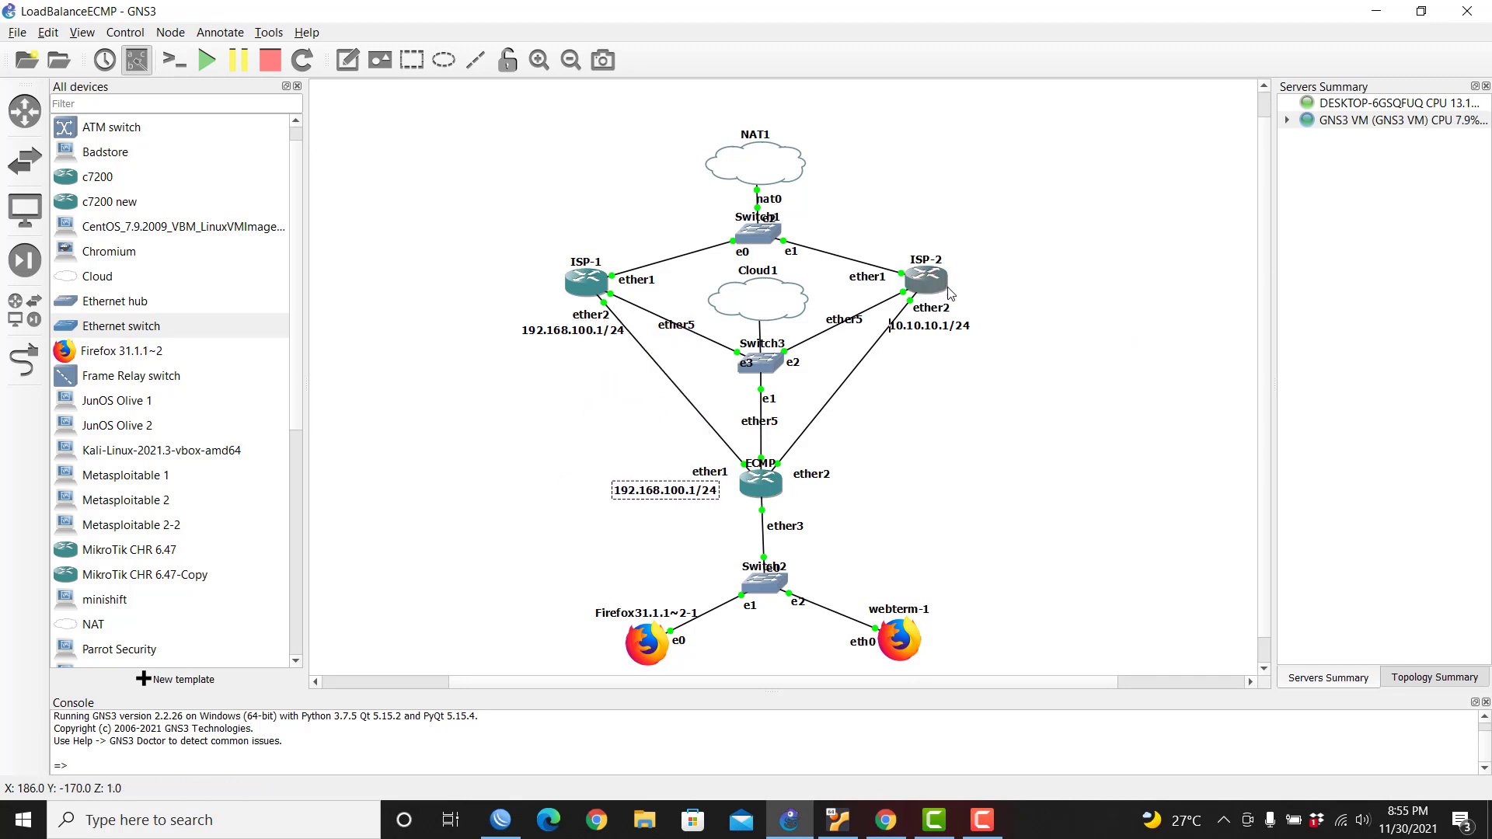
drag(949, 329, 828, 497)
right_click(958, 330)
click(972, 339)
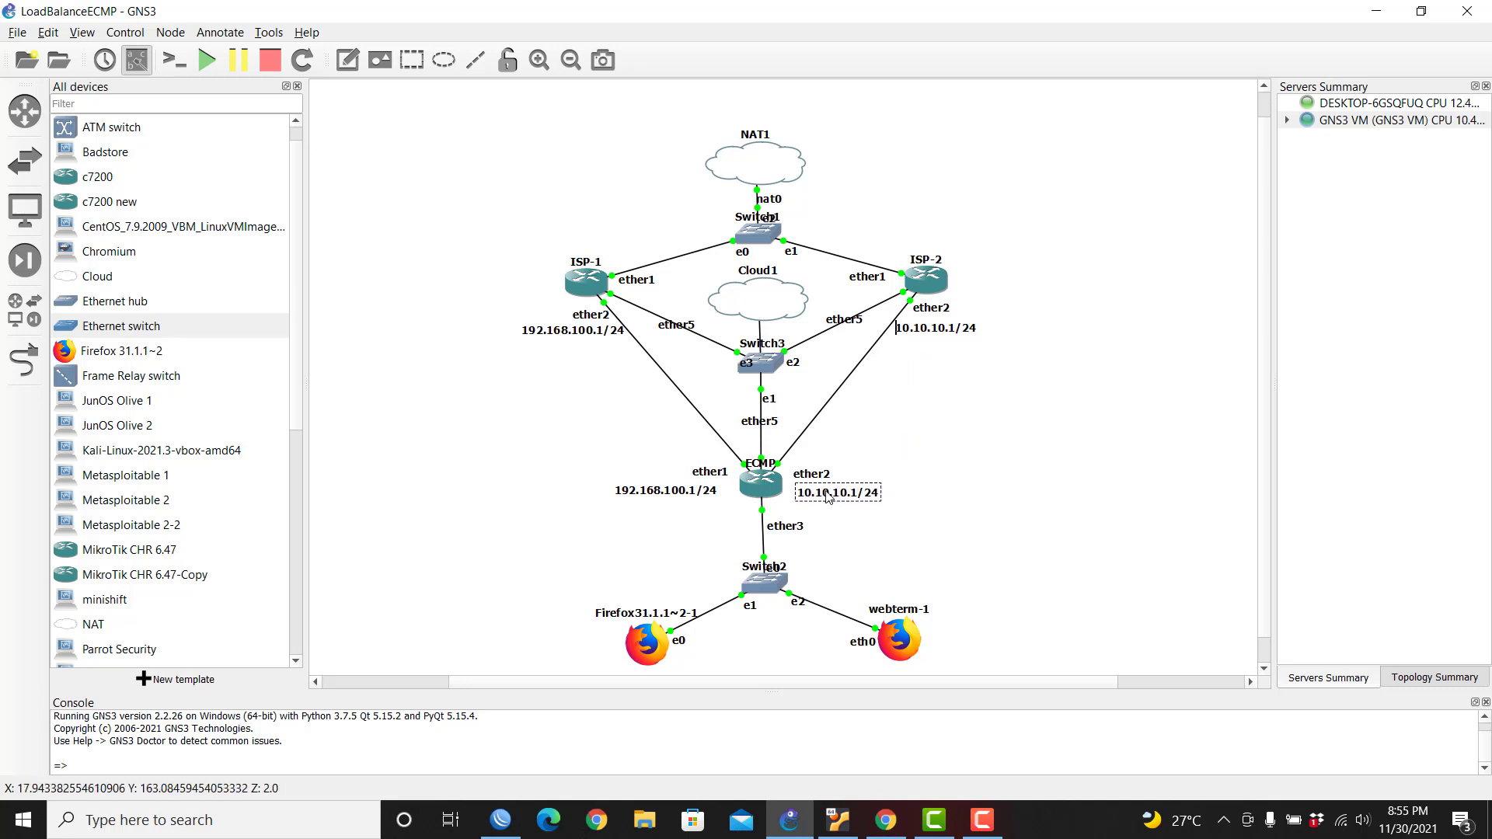
Step: Edit the label beside ECMP's ether1 to read 192.168.100.2/24
double_click(700, 491)
key(Right)
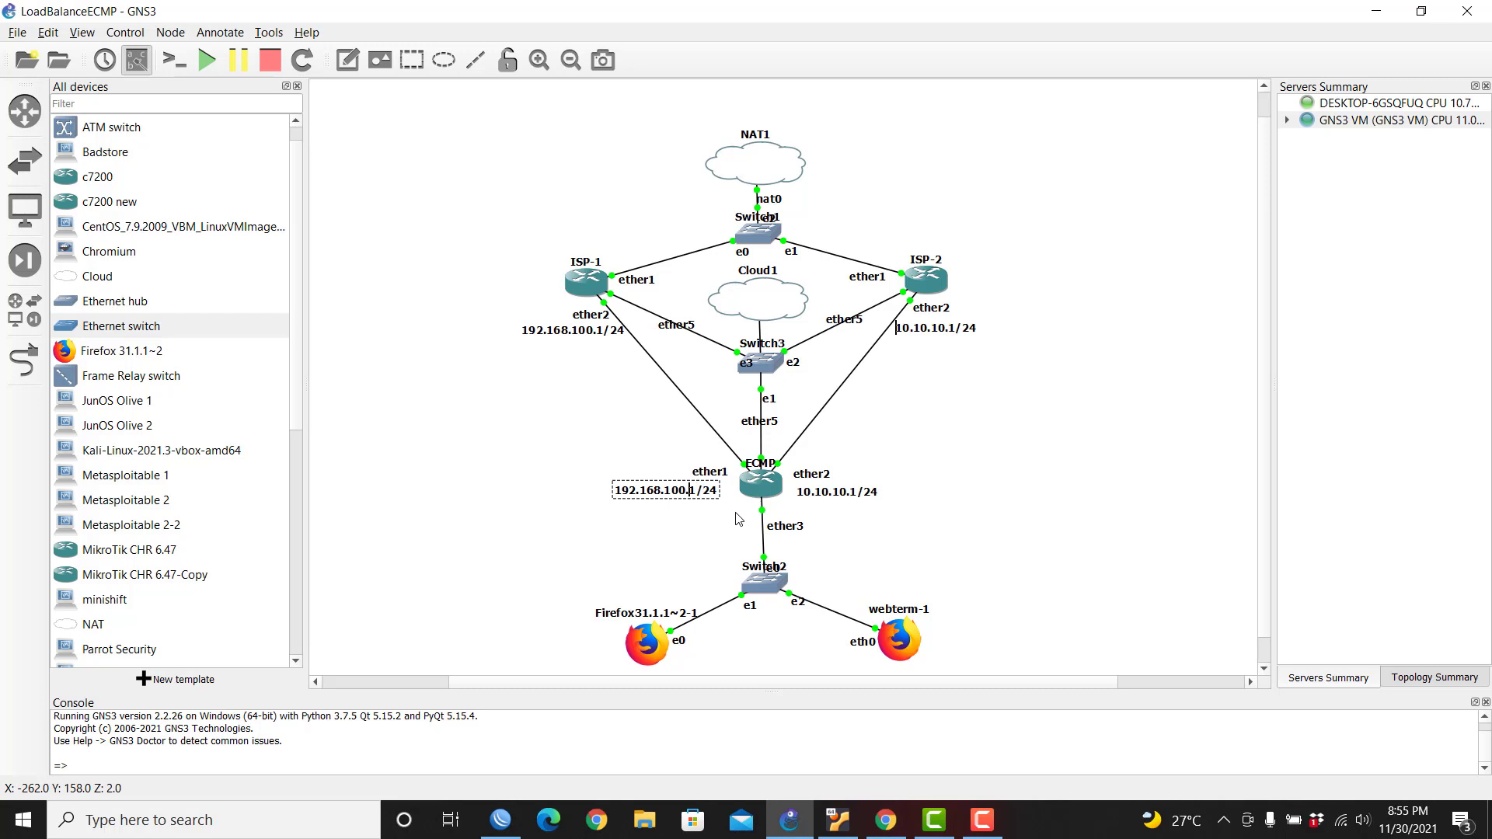
key(Delete)
text(2)
click(961, 491)
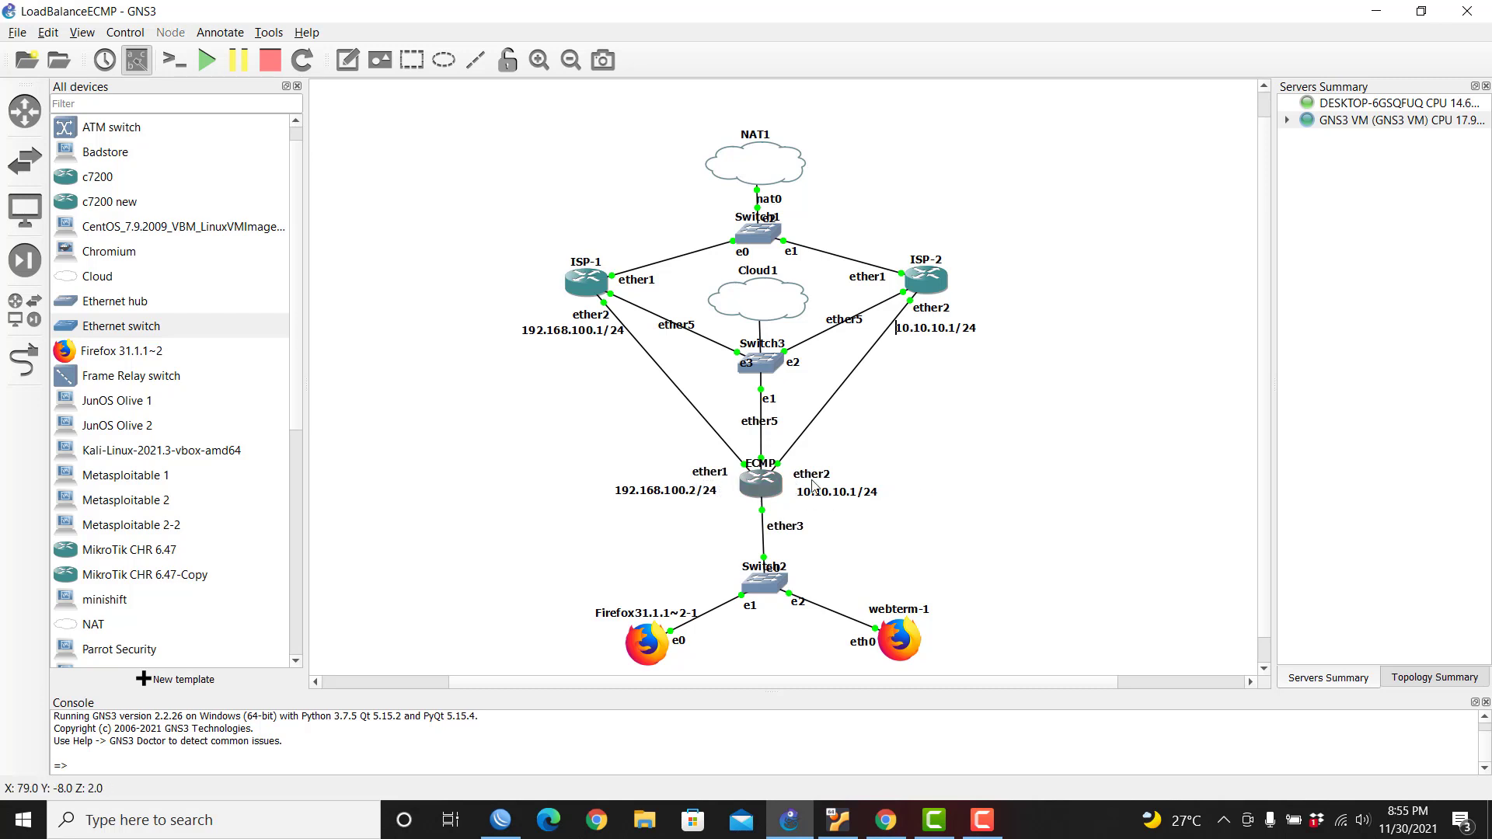
Step: Edit the label beside ECMP's ether2 to read 10.10.10.2/24
double_click(813, 489)
key(Right)
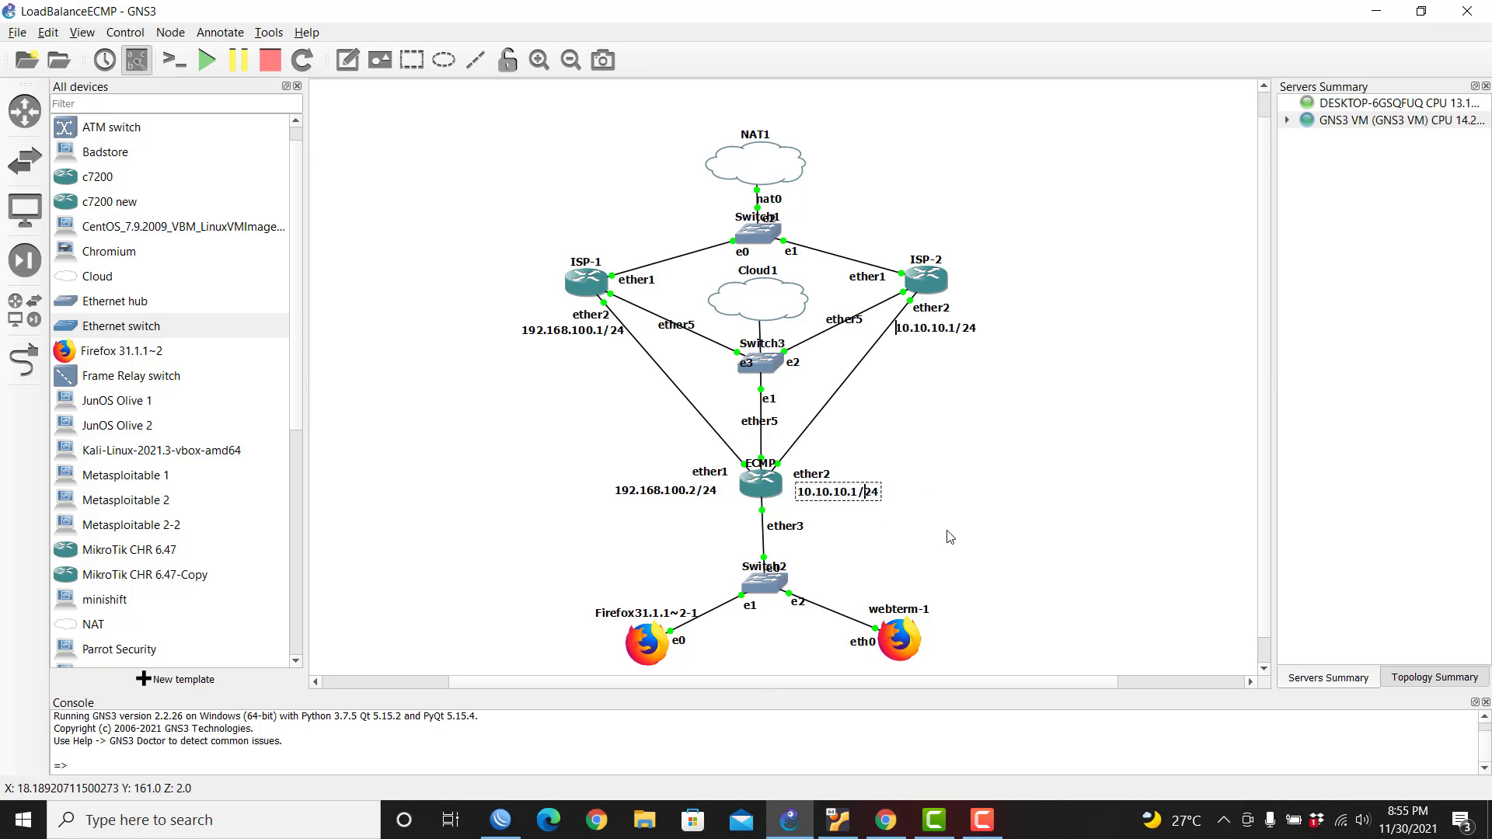
key(Left)
key(Left)
key(Left)
key(Left)
key(Delete)
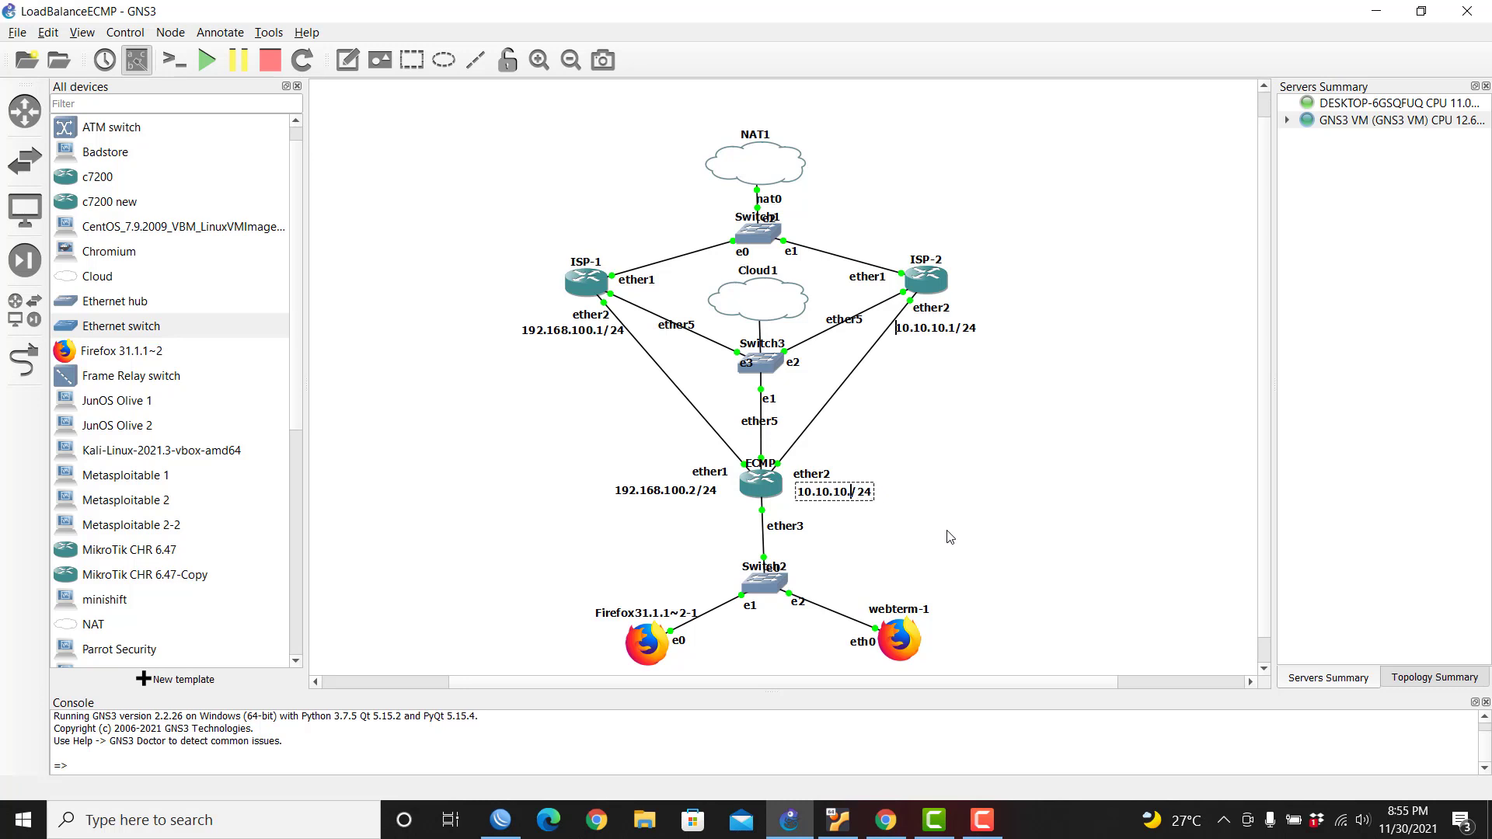
text(2)
click(1040, 478)
Step: Add the address 192.168.100.2/24 on ECMP's ether1 in IP > Addresses
click(500, 820)
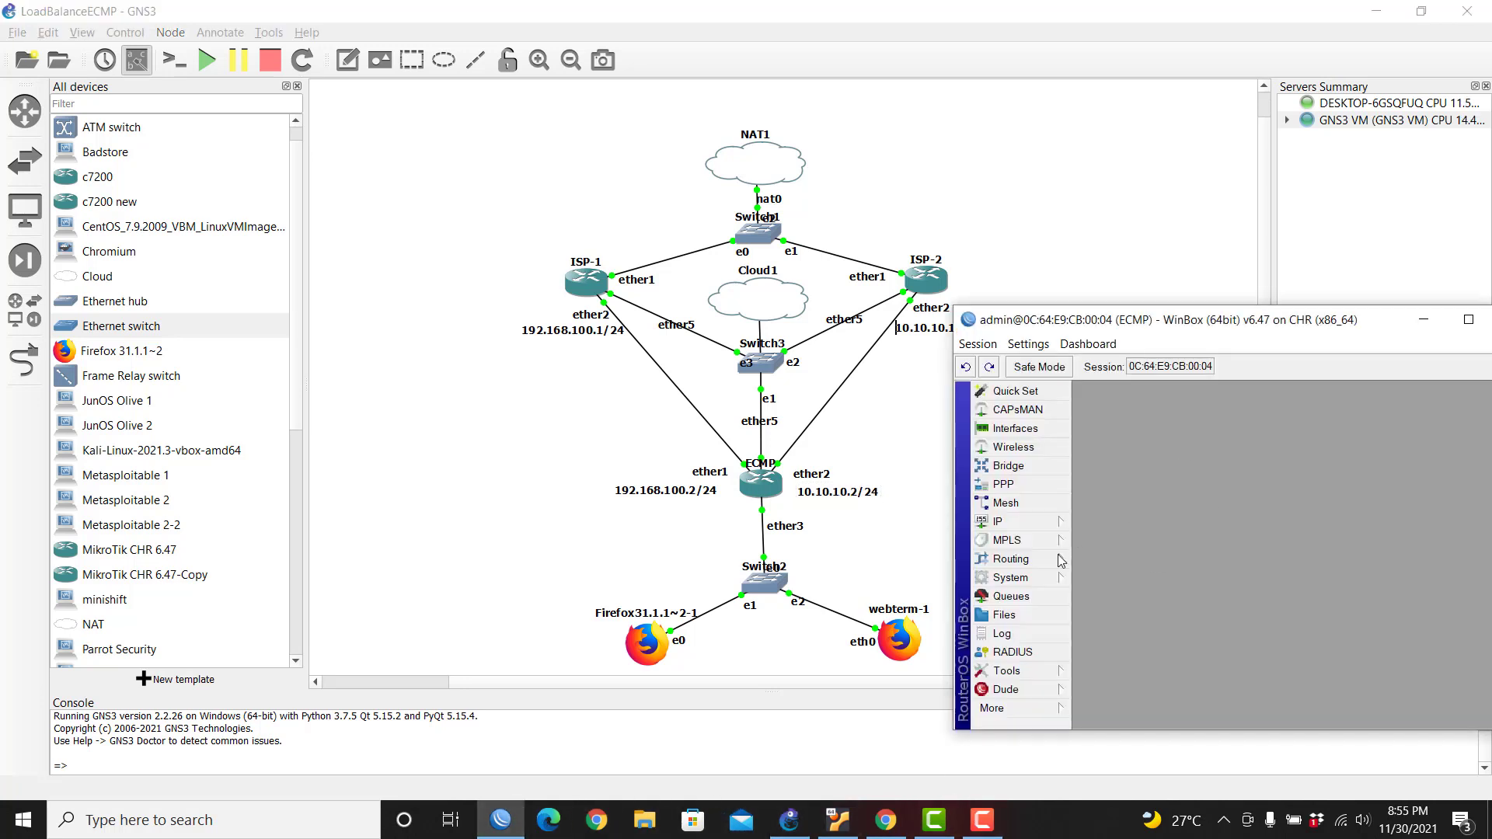
click(1047, 522)
click(1112, 386)
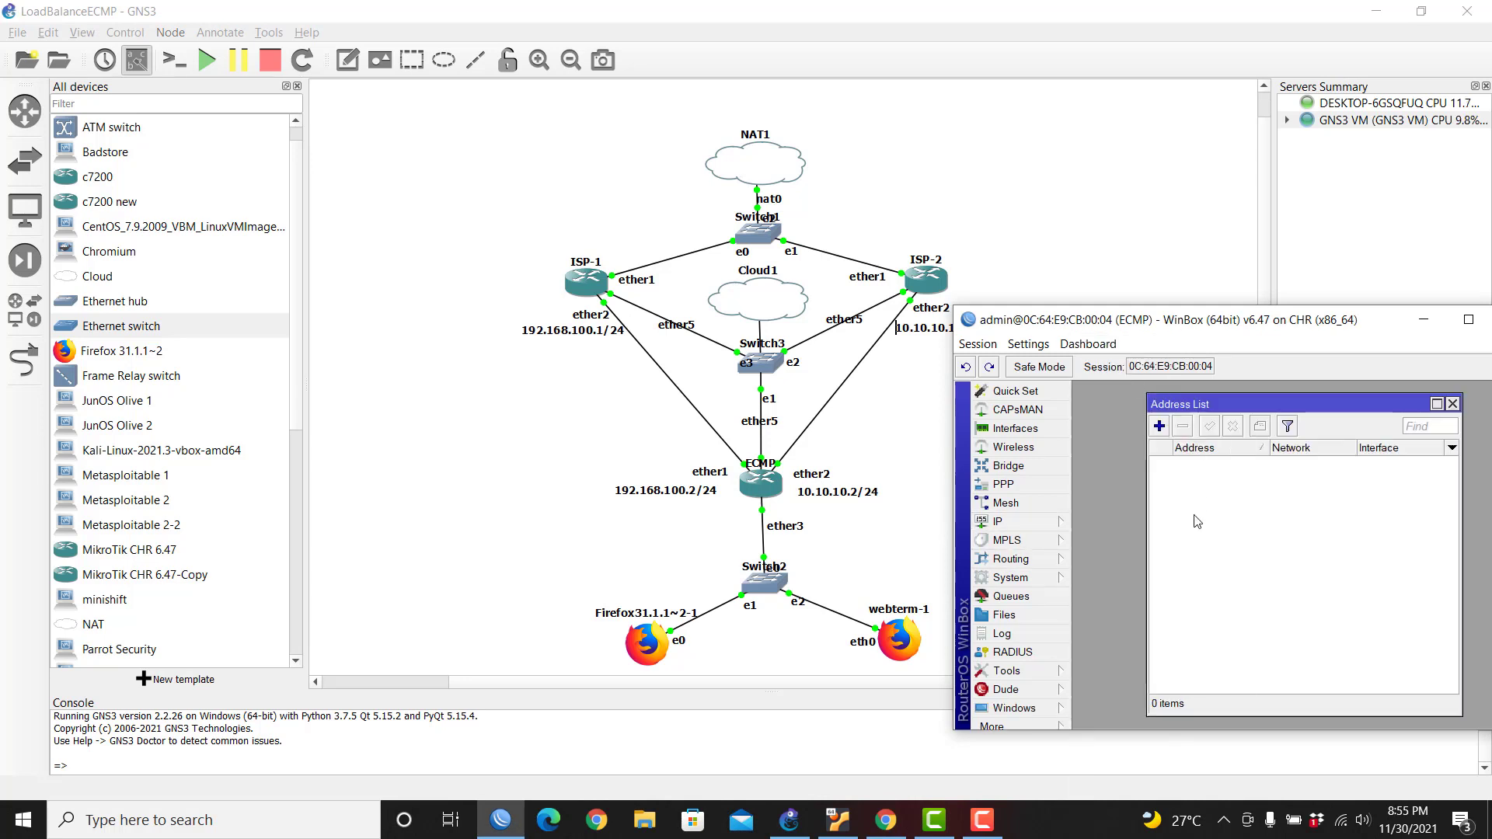
click(1159, 426)
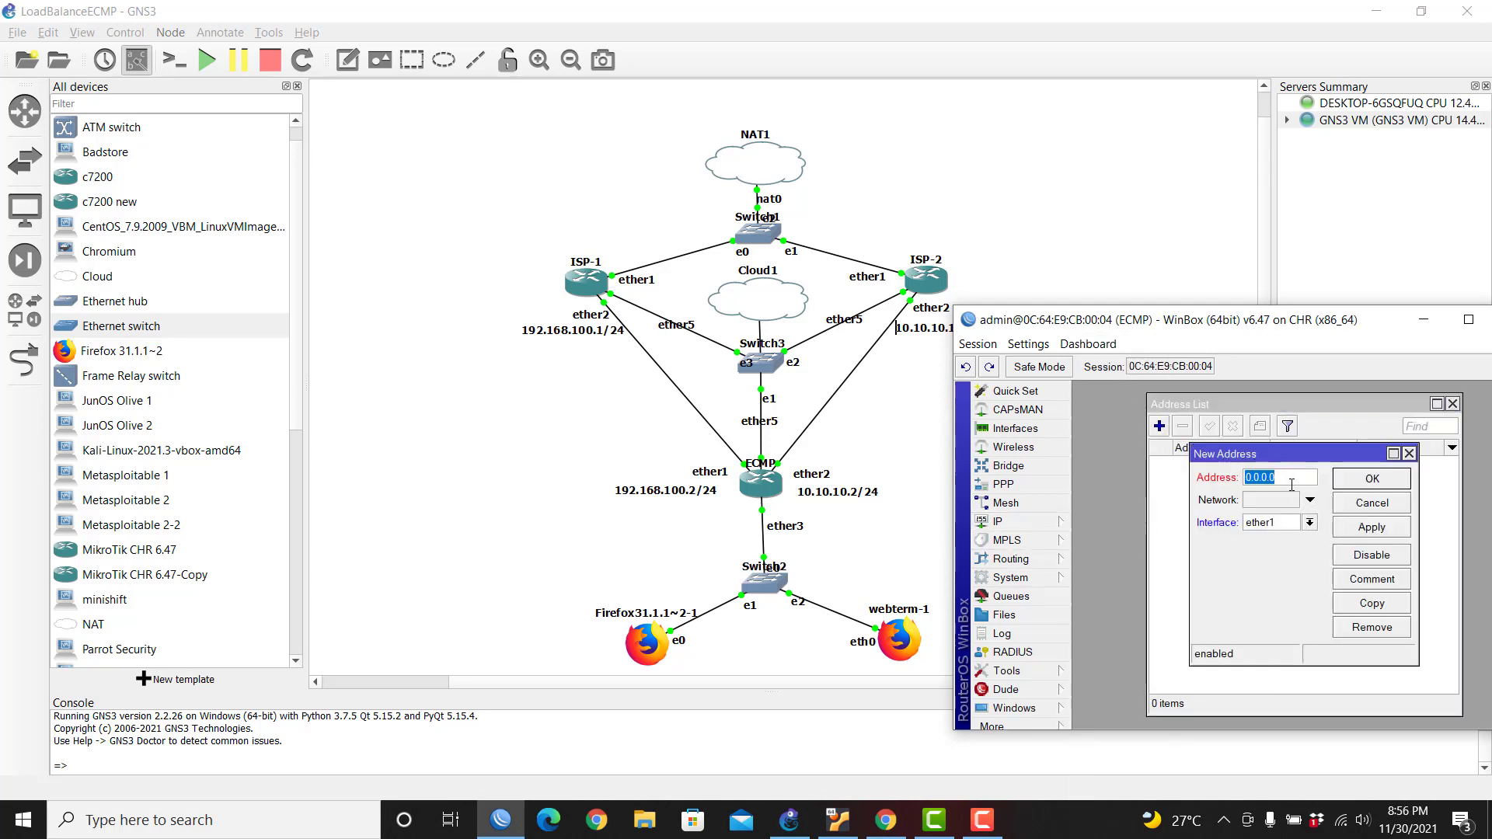
text(192.168.100.2/2)
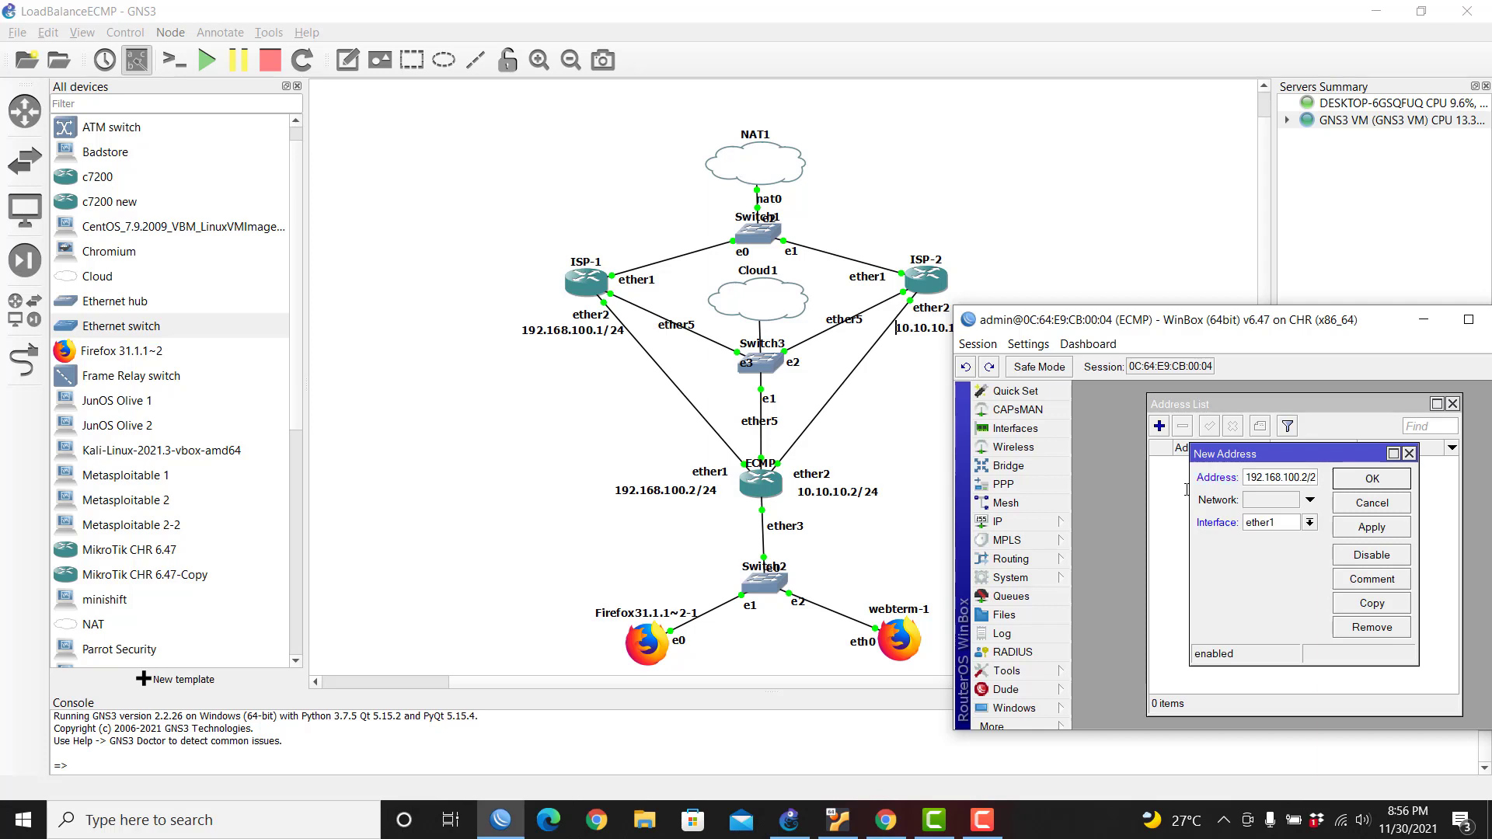
text(4)
click(1356, 483)
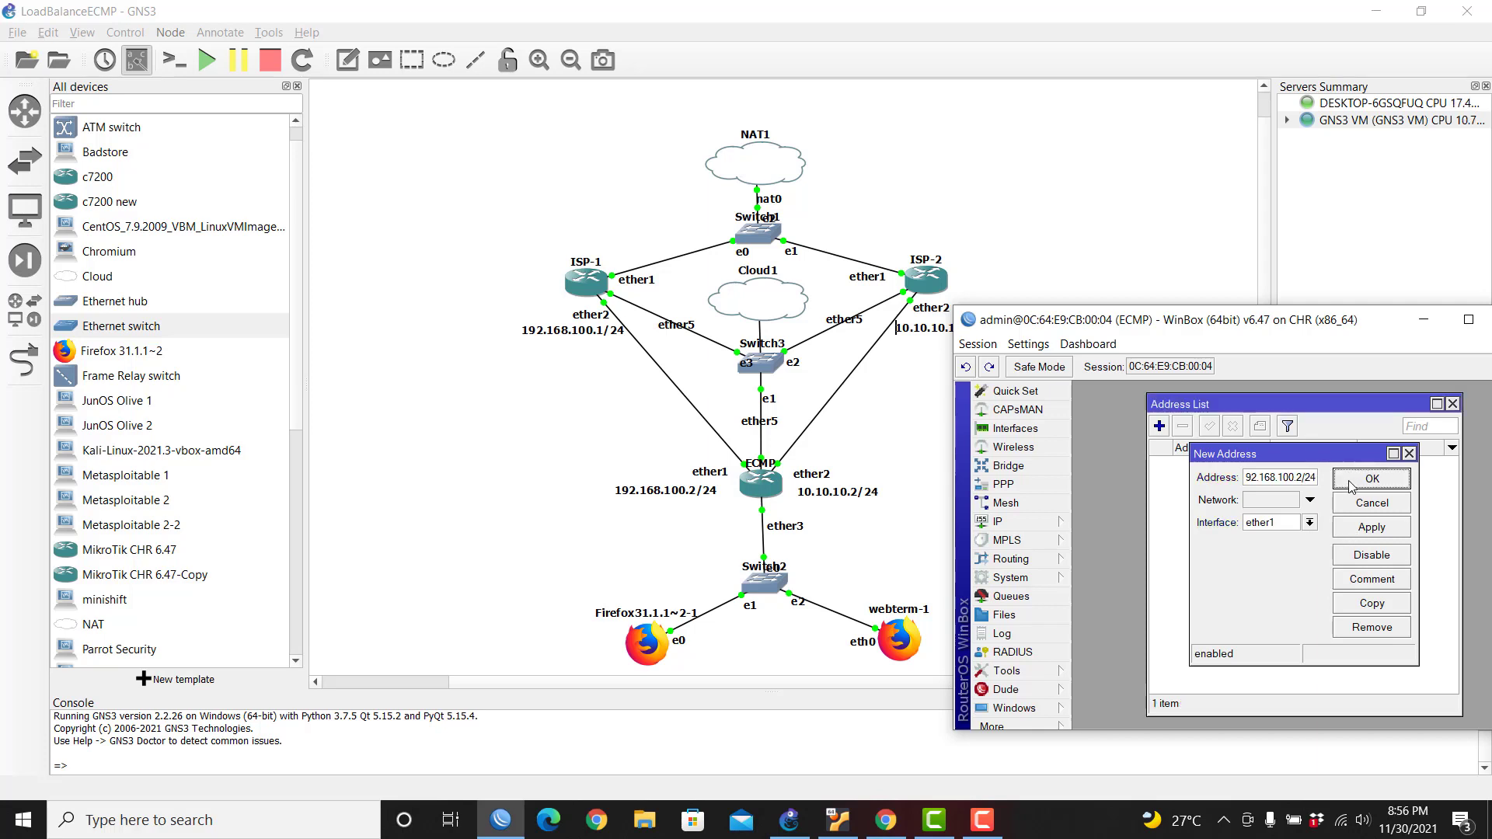
Step: Add the address 10.10.10.2/24 on ECMP's ether2 and return to the topology
click(1157, 429)
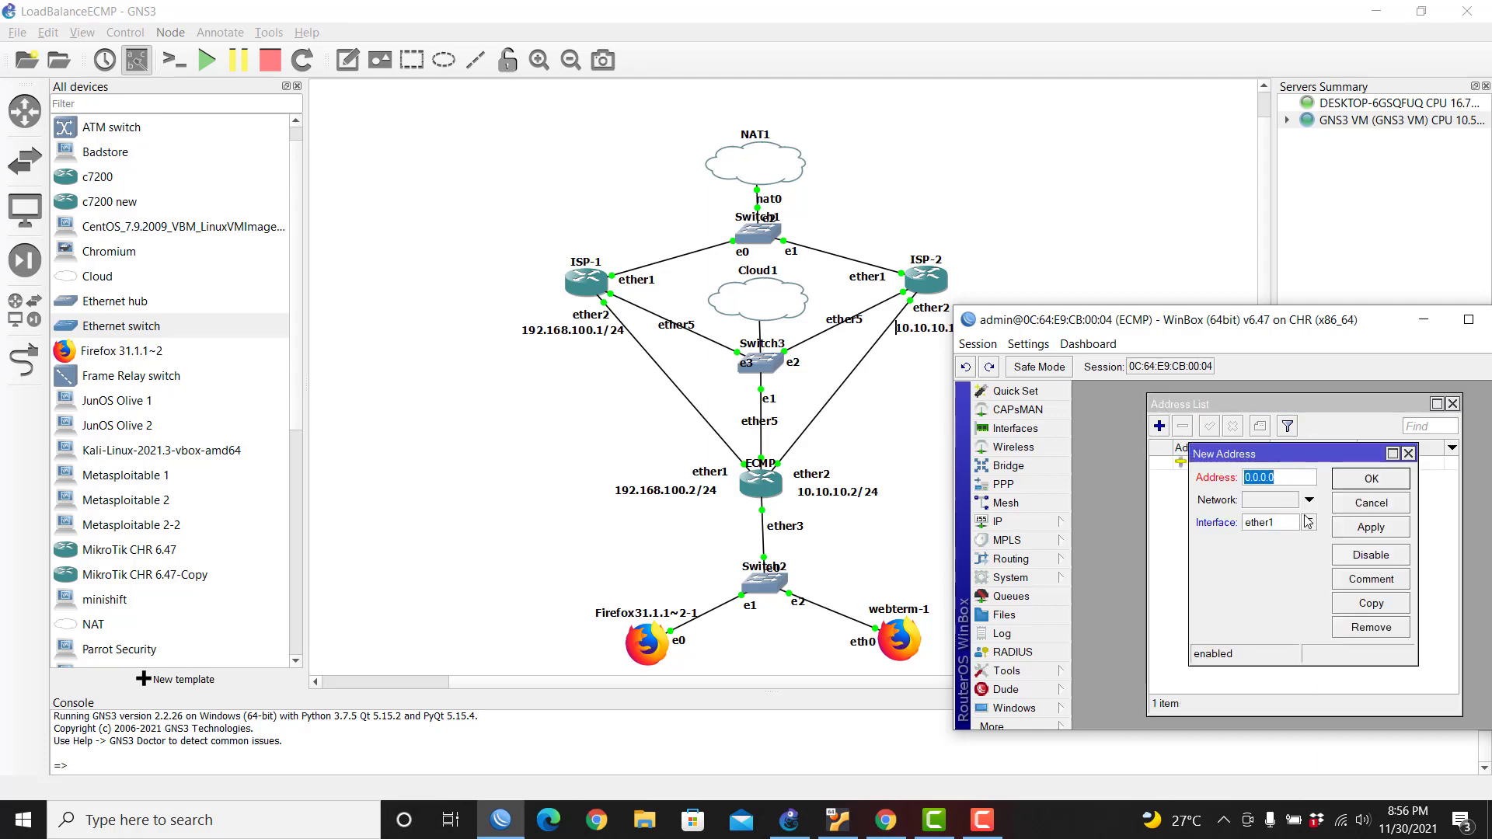
text(10.10.10.2/24)
click(1309, 522)
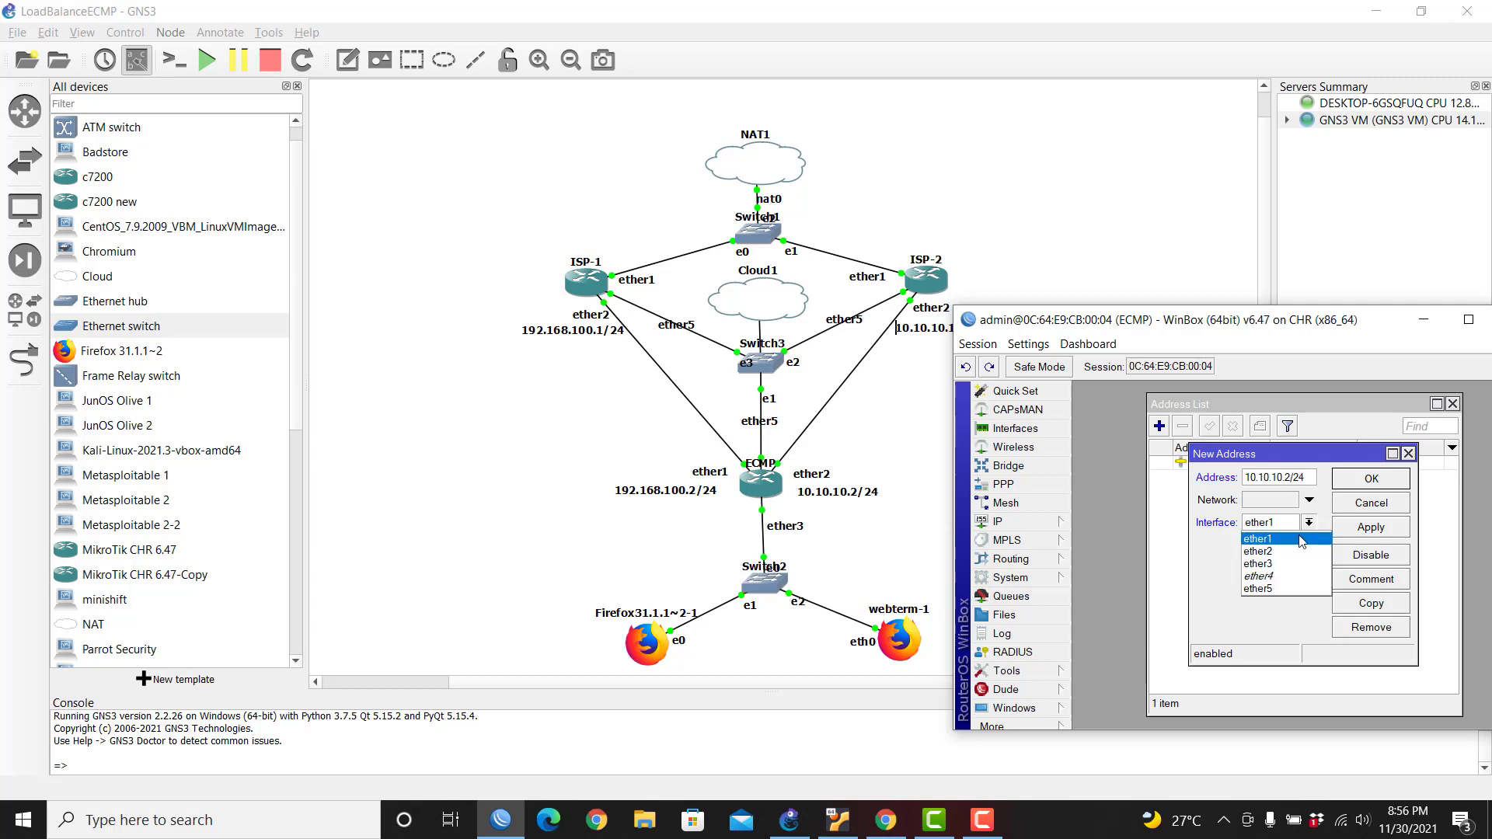
click(1285, 551)
click(1370, 480)
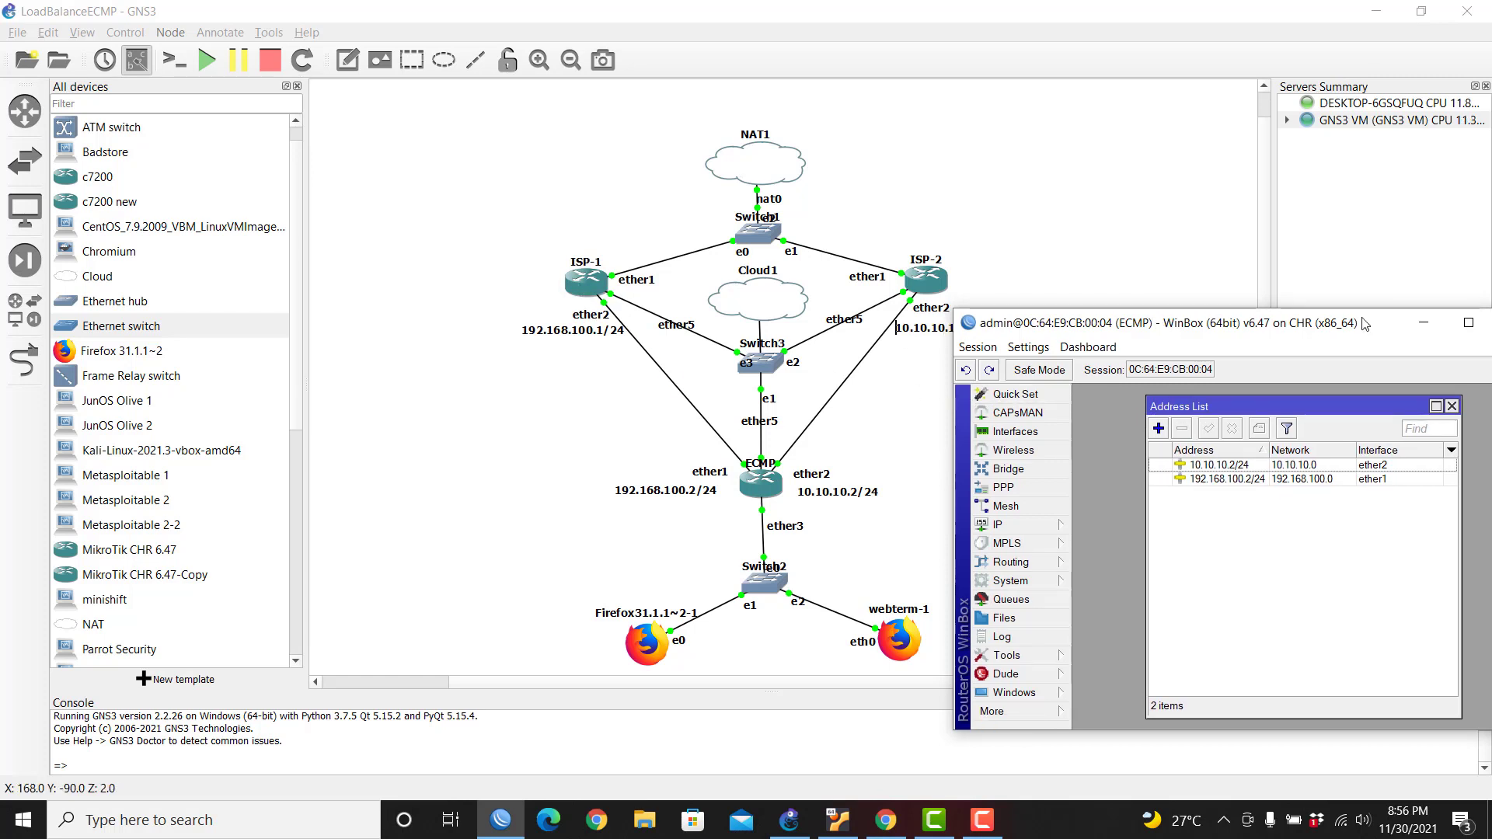
drag(1161, 321, 1124, 395)
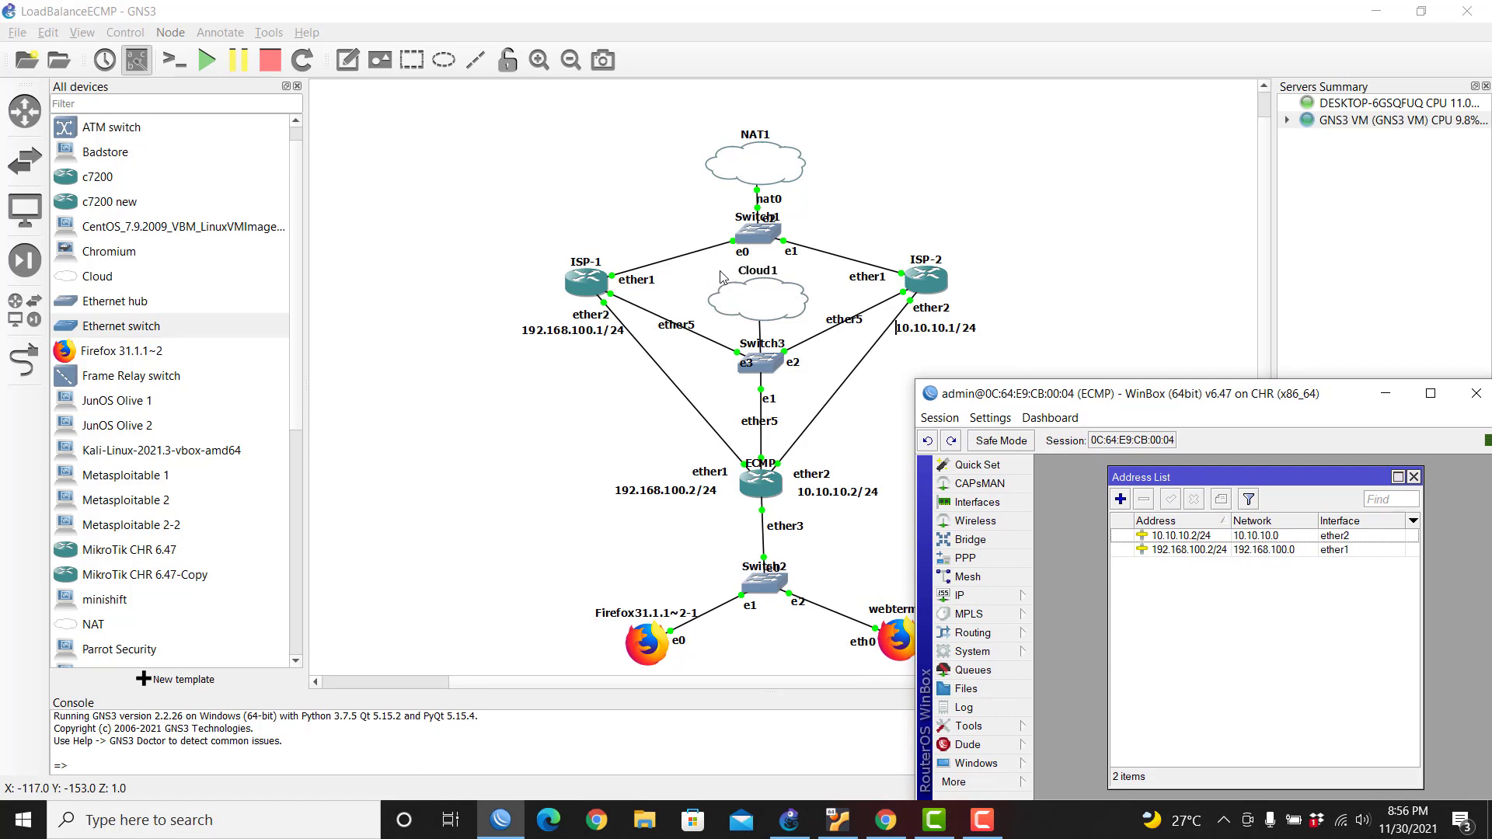
click(579, 286)
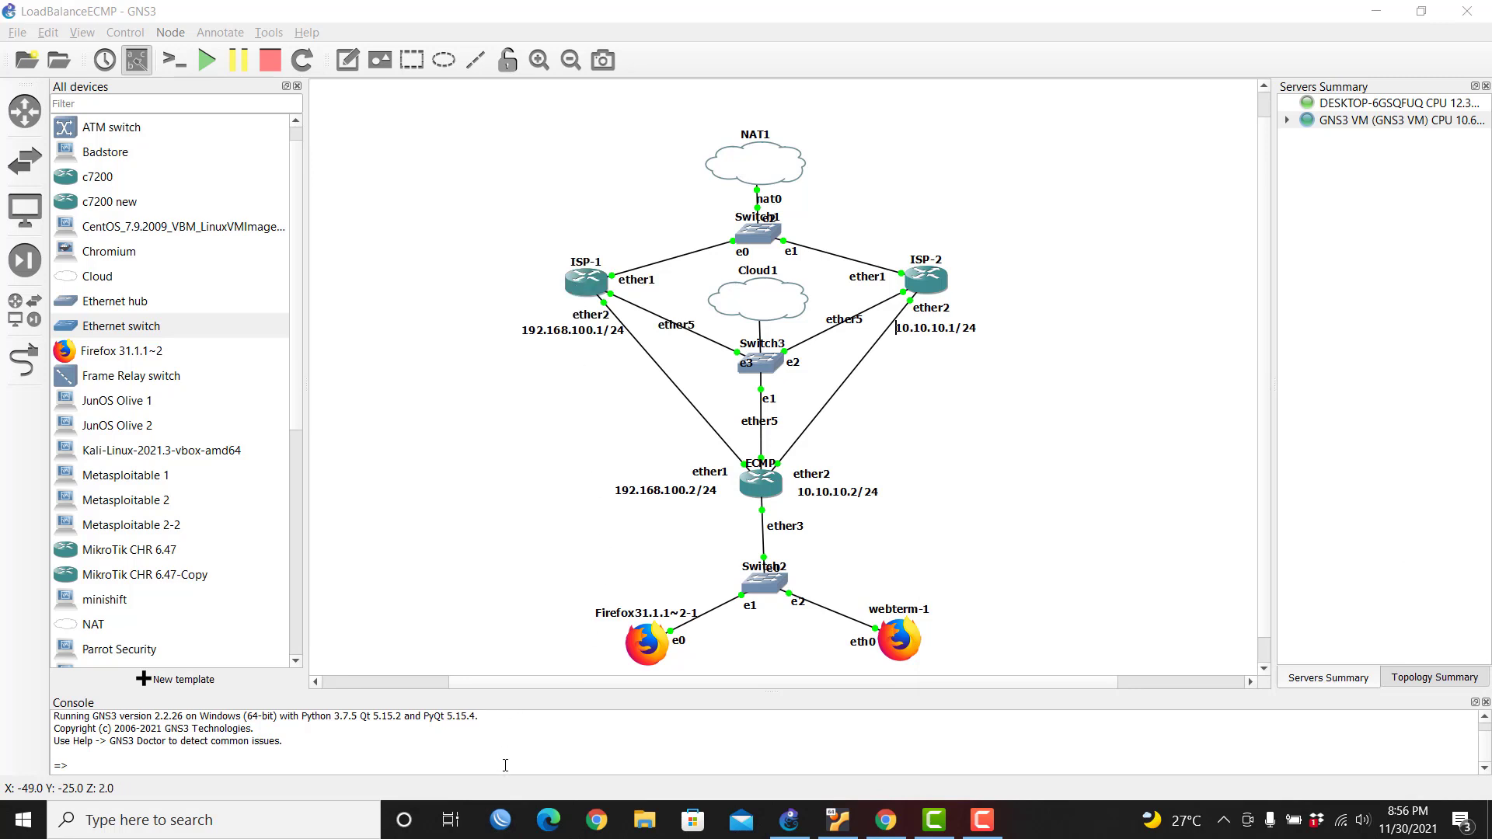
Step: Connect WinBox to ISP-1 and view its address list showing the dynamic ether1 address
click(499, 823)
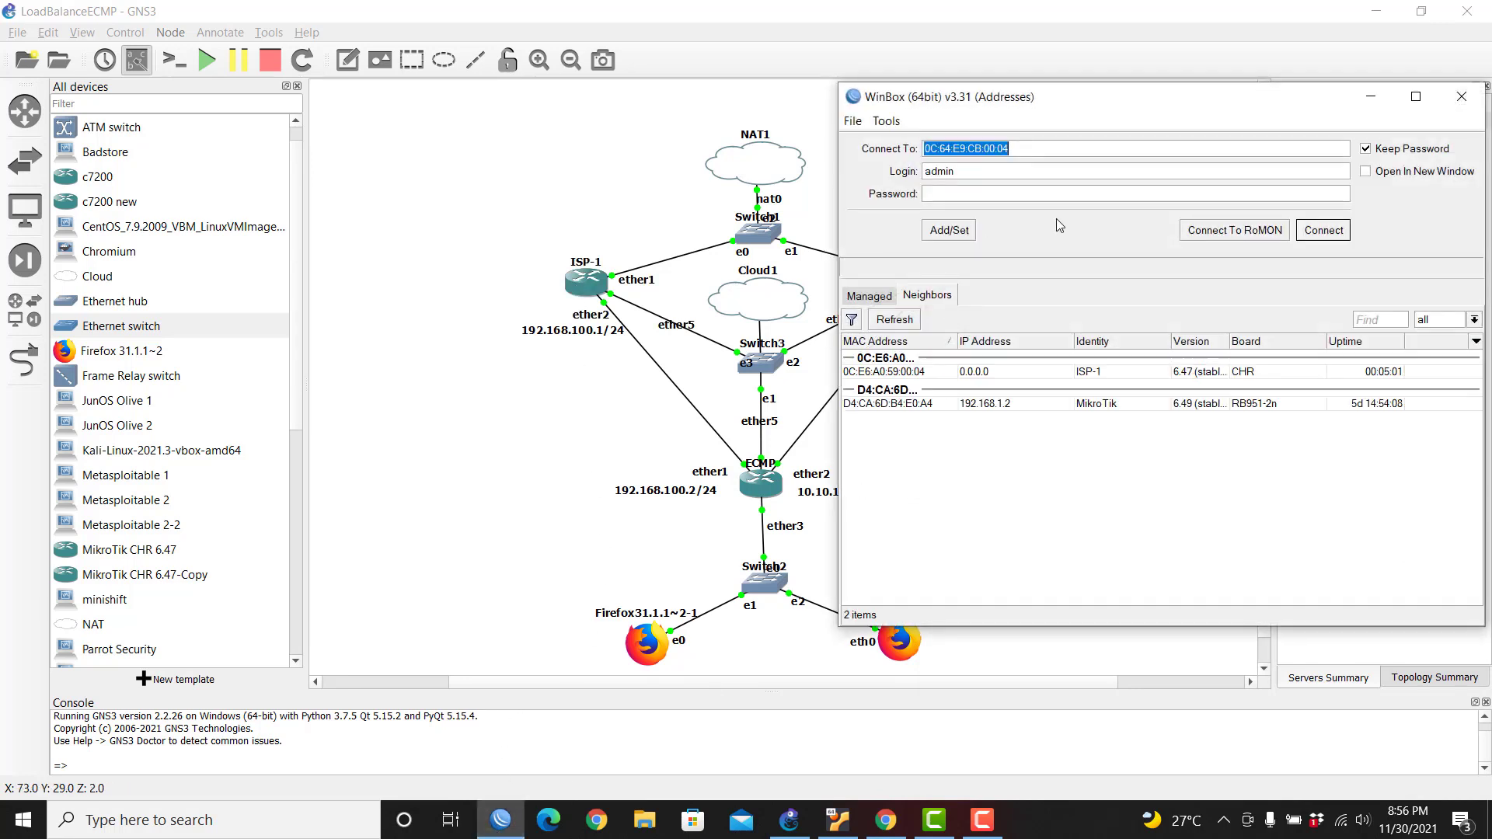
click(916, 436)
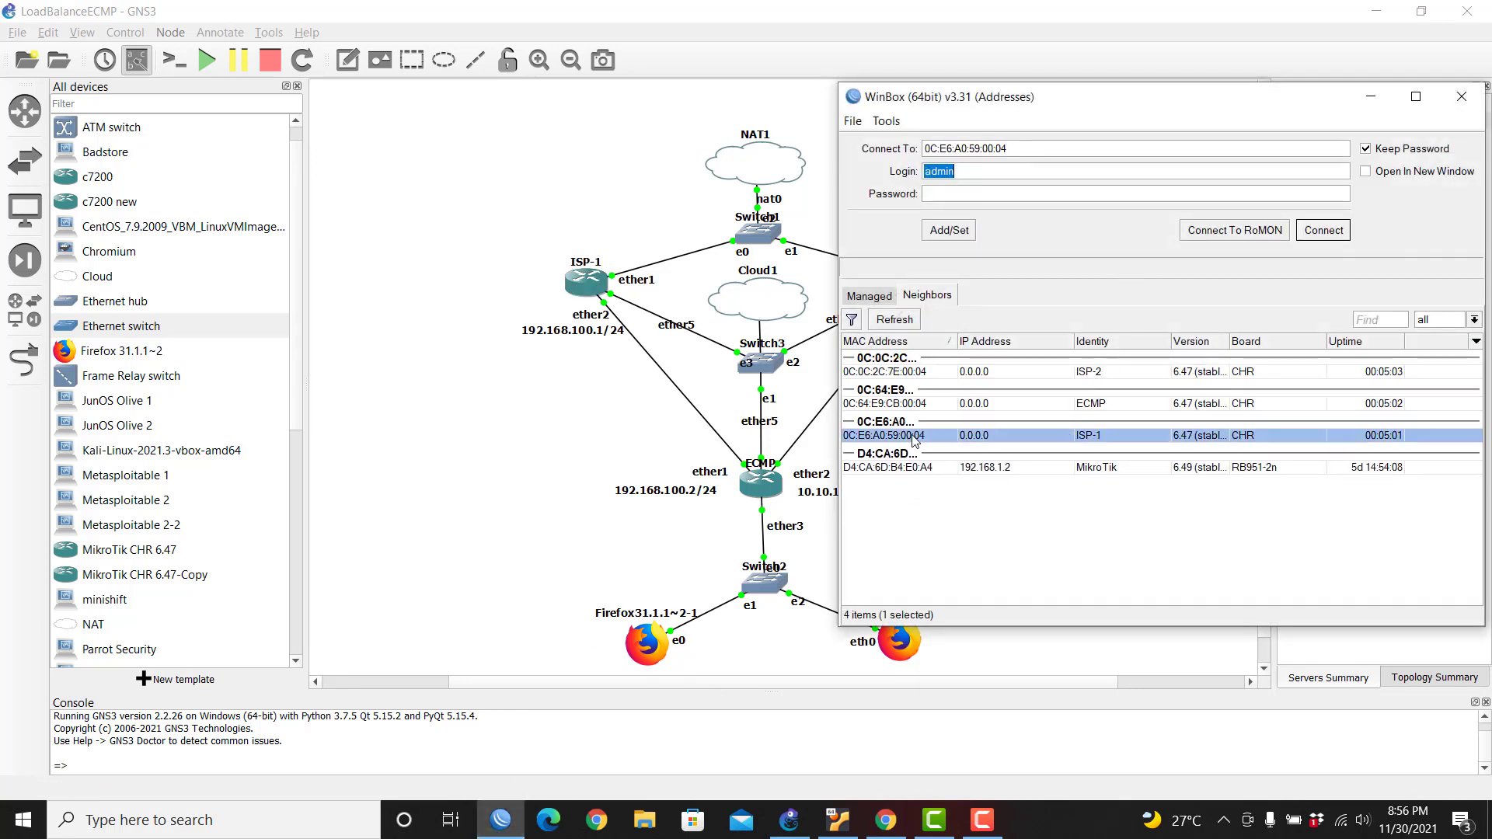
click(1314, 233)
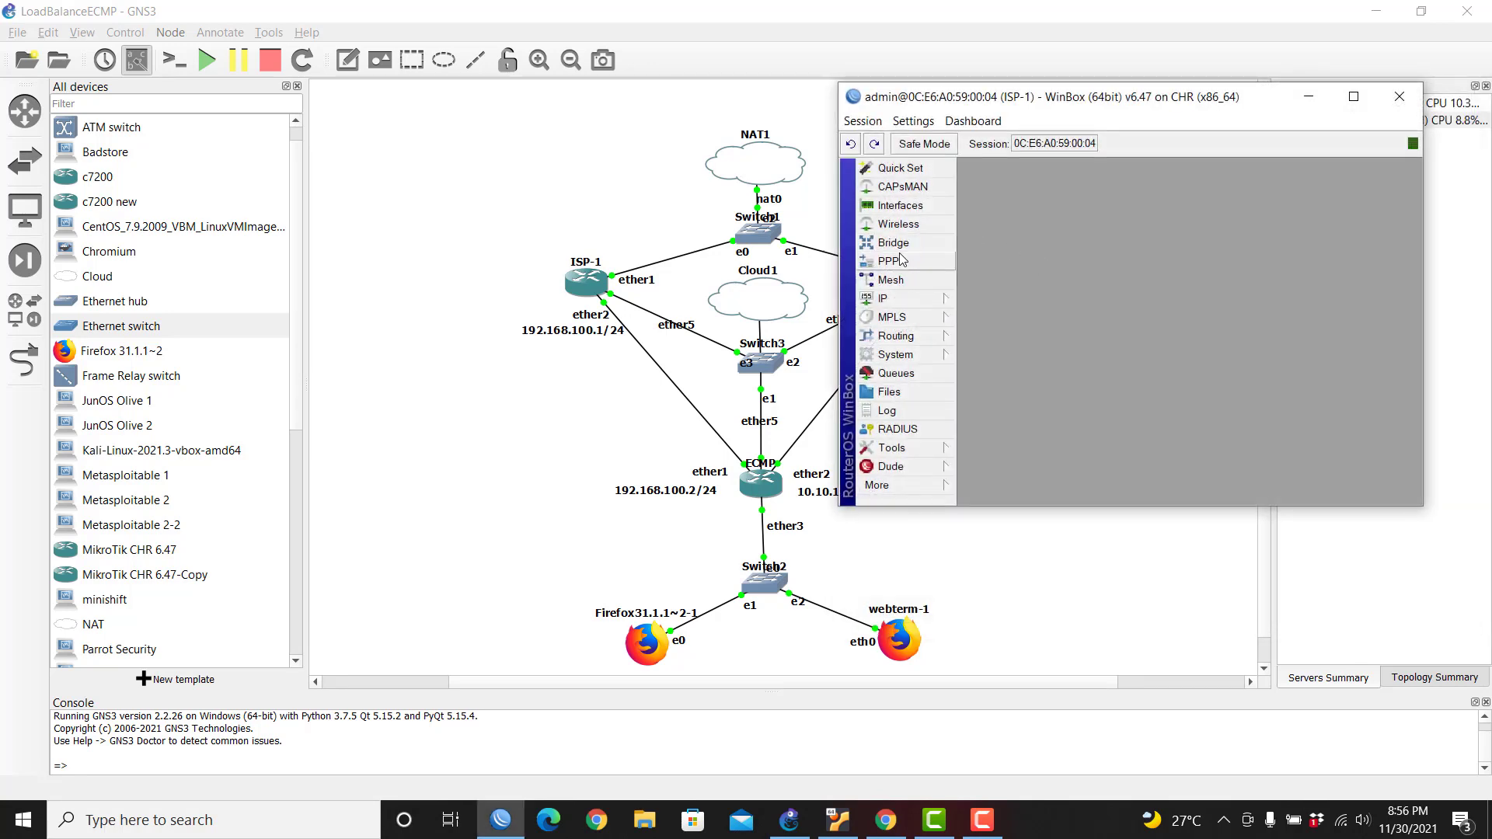
click(903, 299)
click(1003, 333)
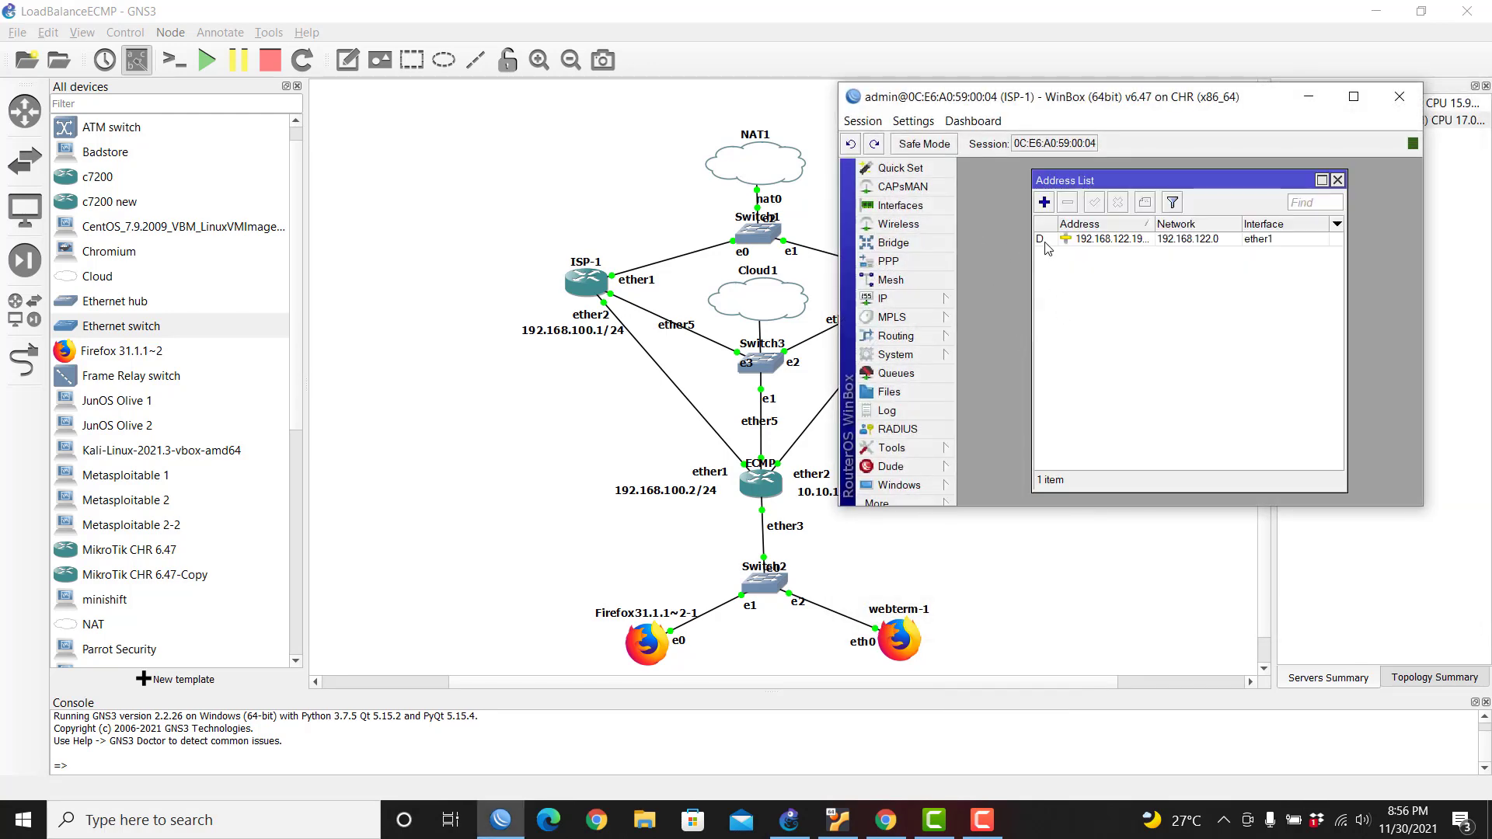
click(1268, 244)
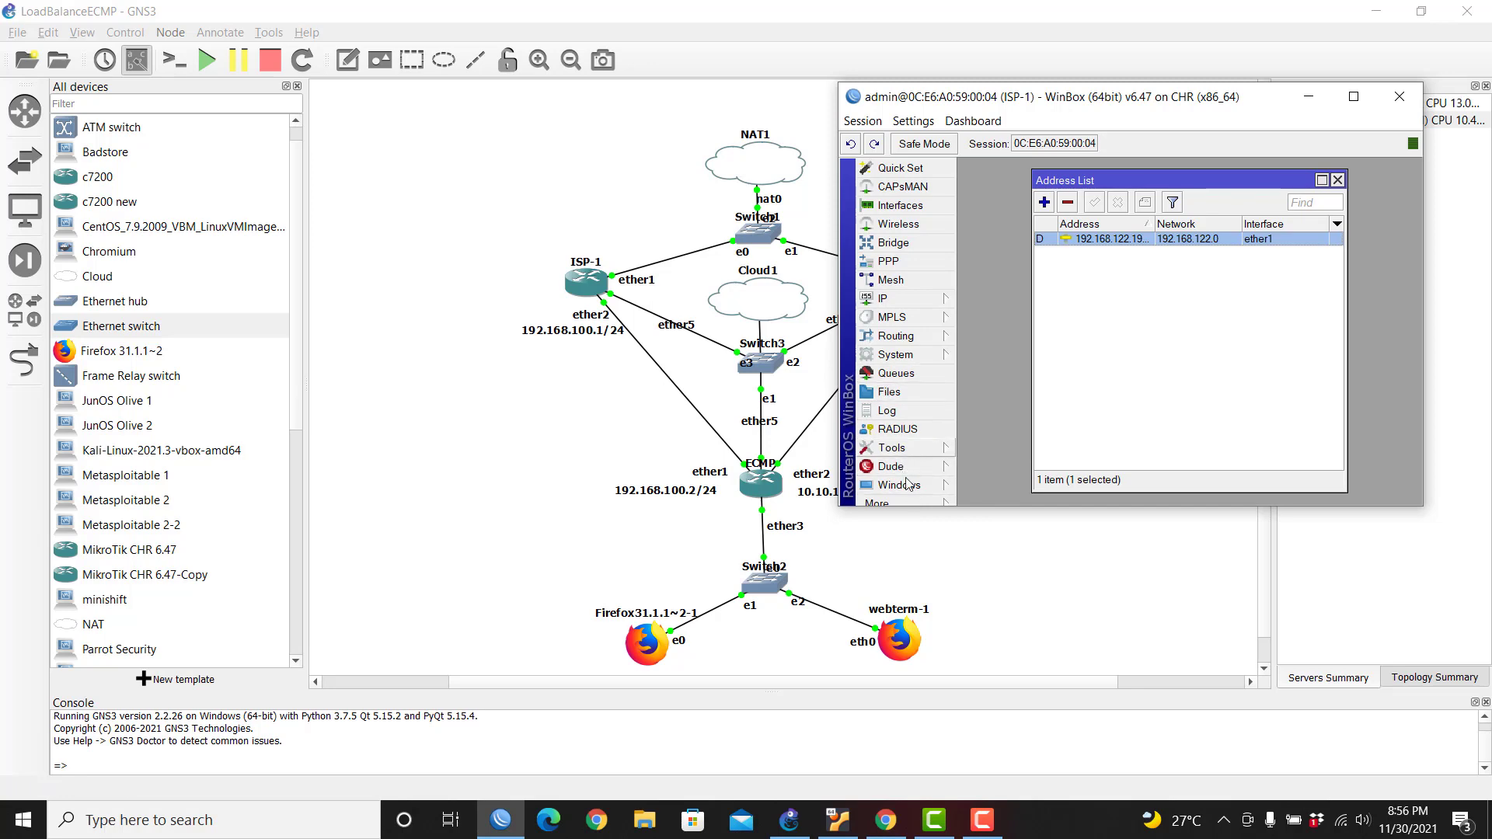
Step: Open a terminal on ISP-1 and answer n to the licence prompt
click(901, 503)
click(905, 456)
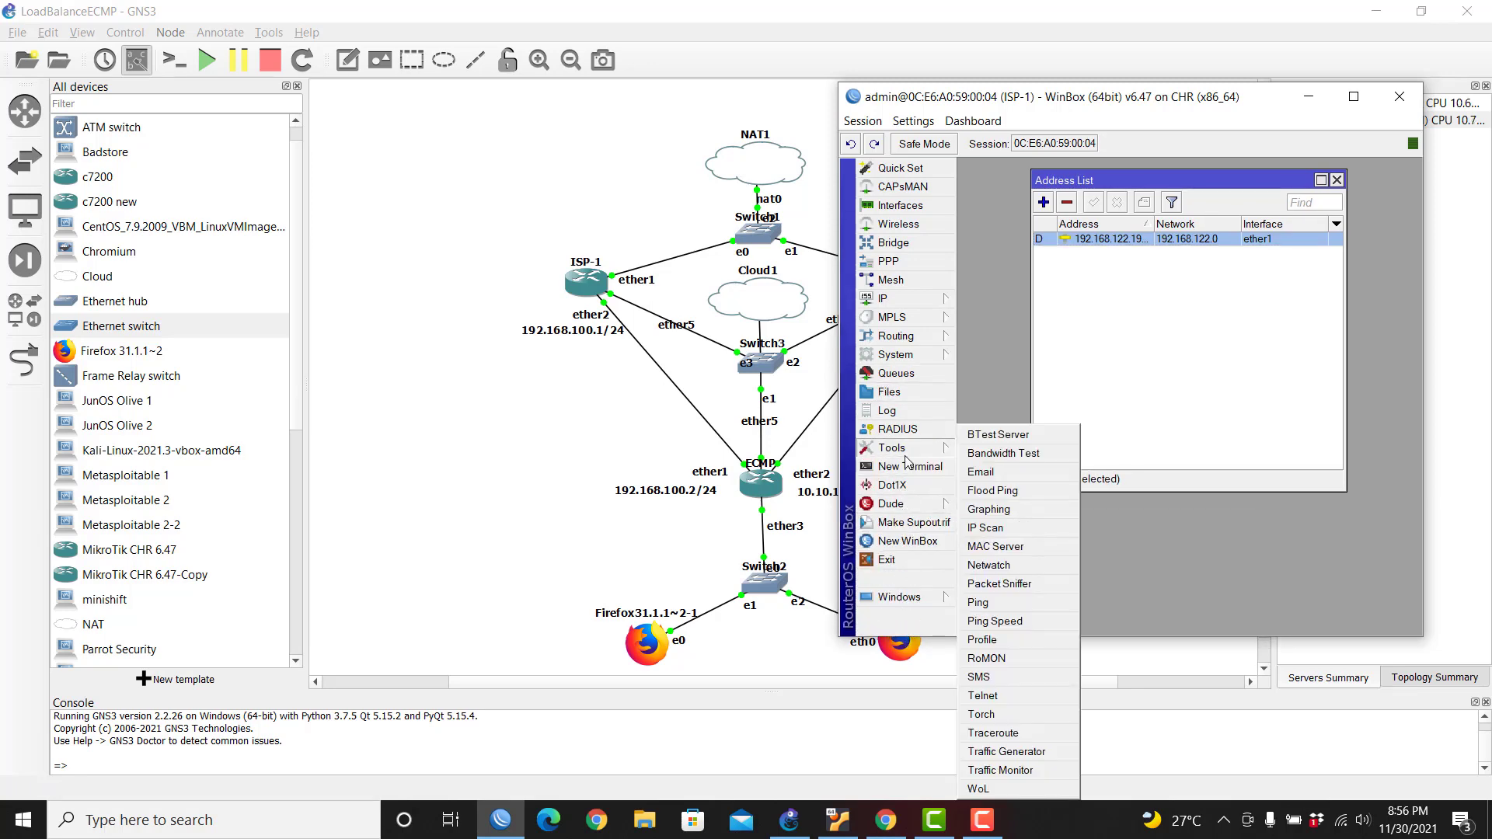
click(908, 466)
text(n)
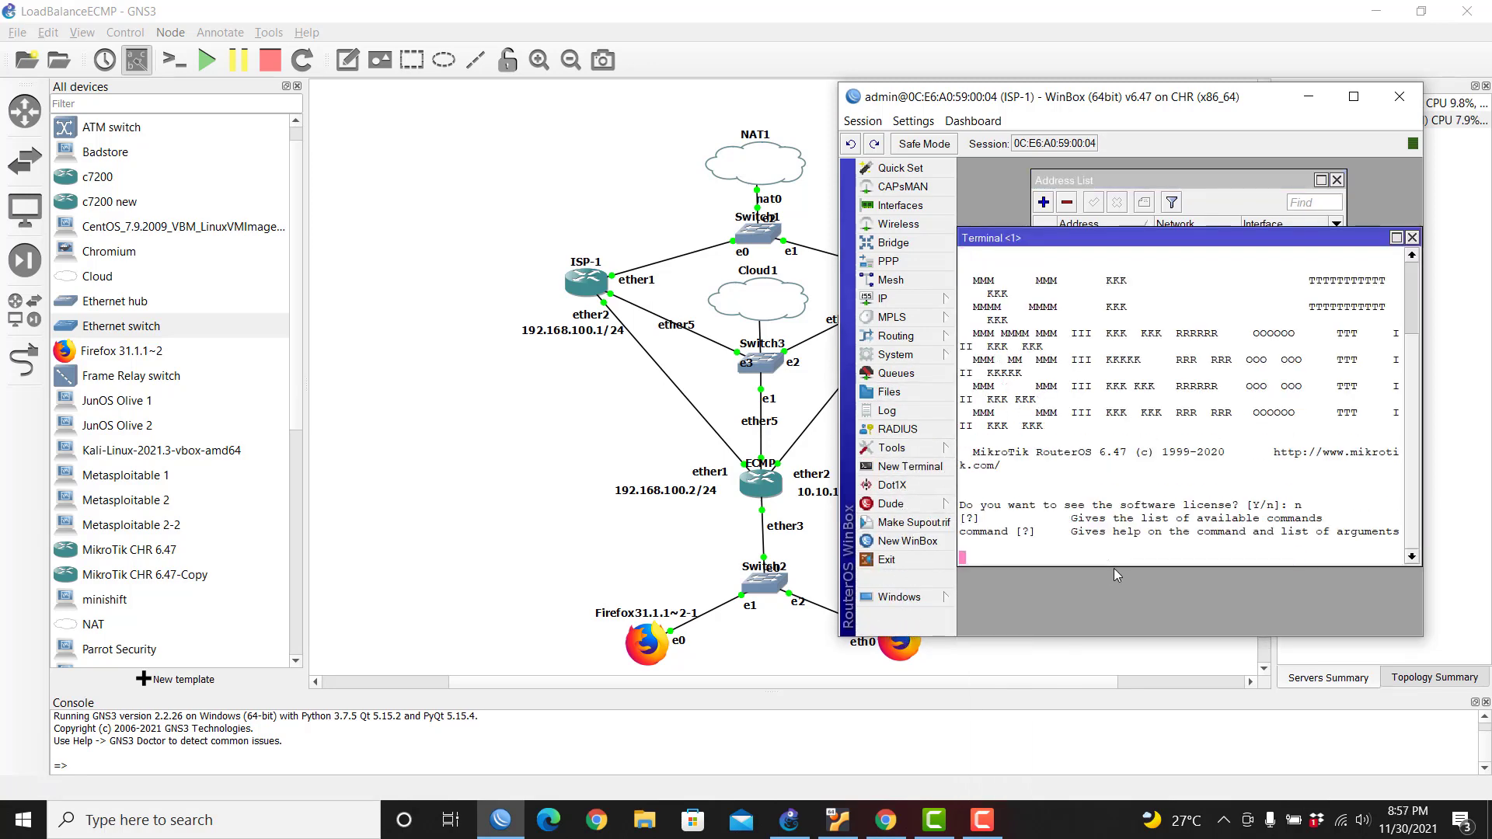
key(Return)
Step: Ping 8.8.8.8 and google.com from ISP-1, then start a new address entry
text(ping 8)
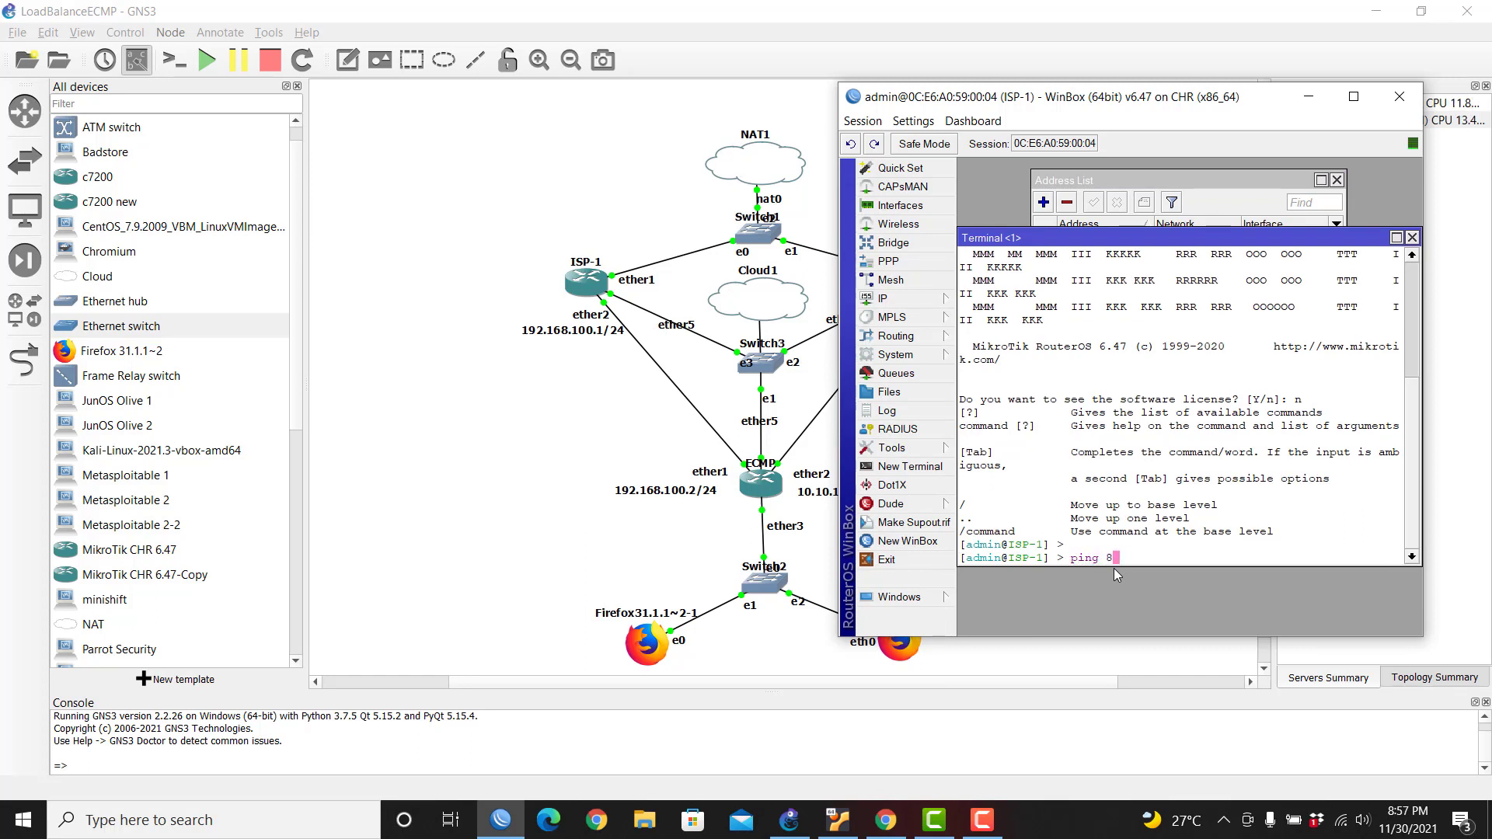
text(.8.8.8)
key(Return)
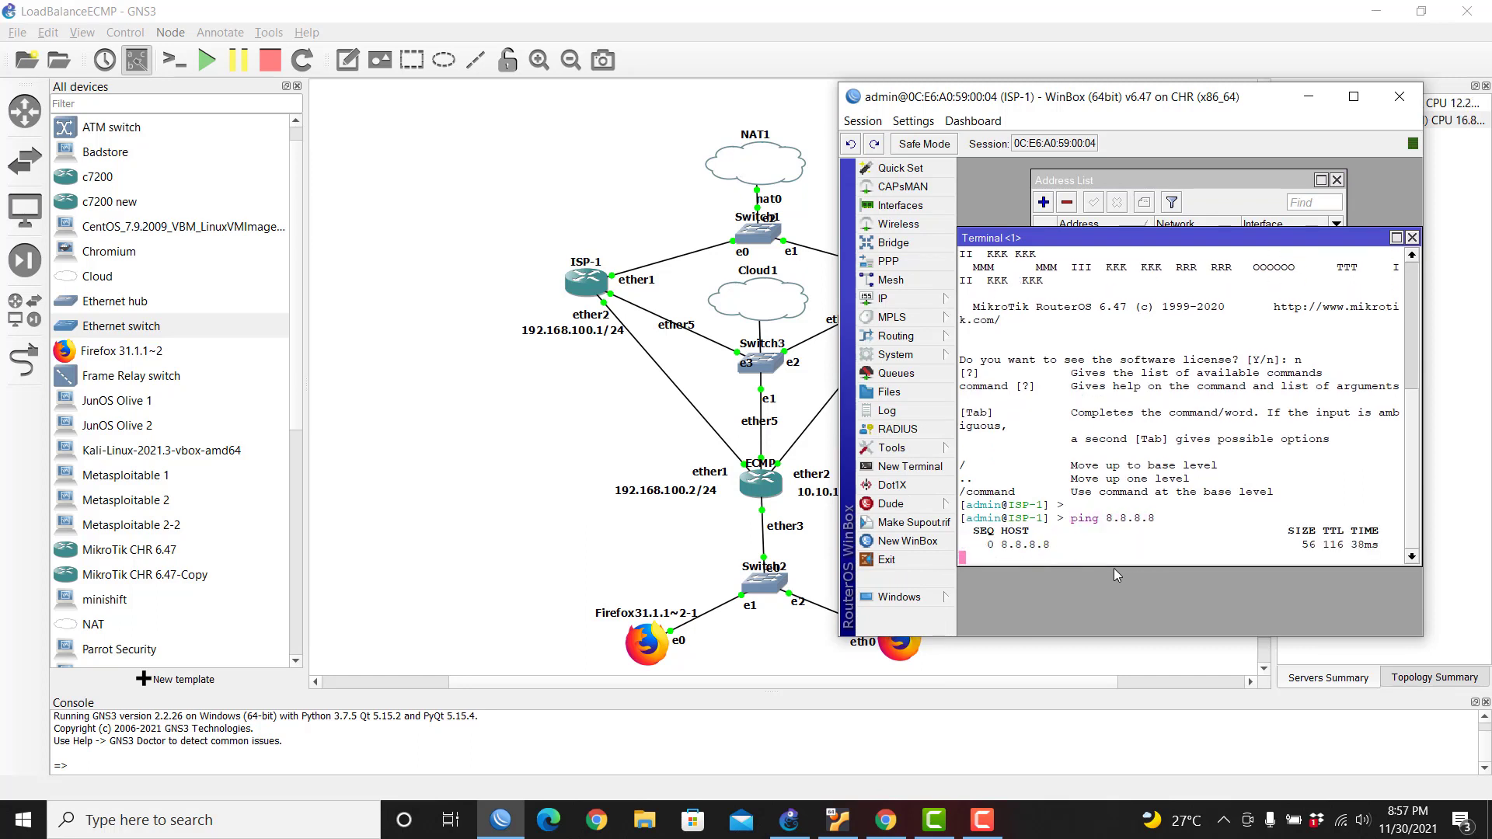
key(ctrl+c)
text(ping goog)
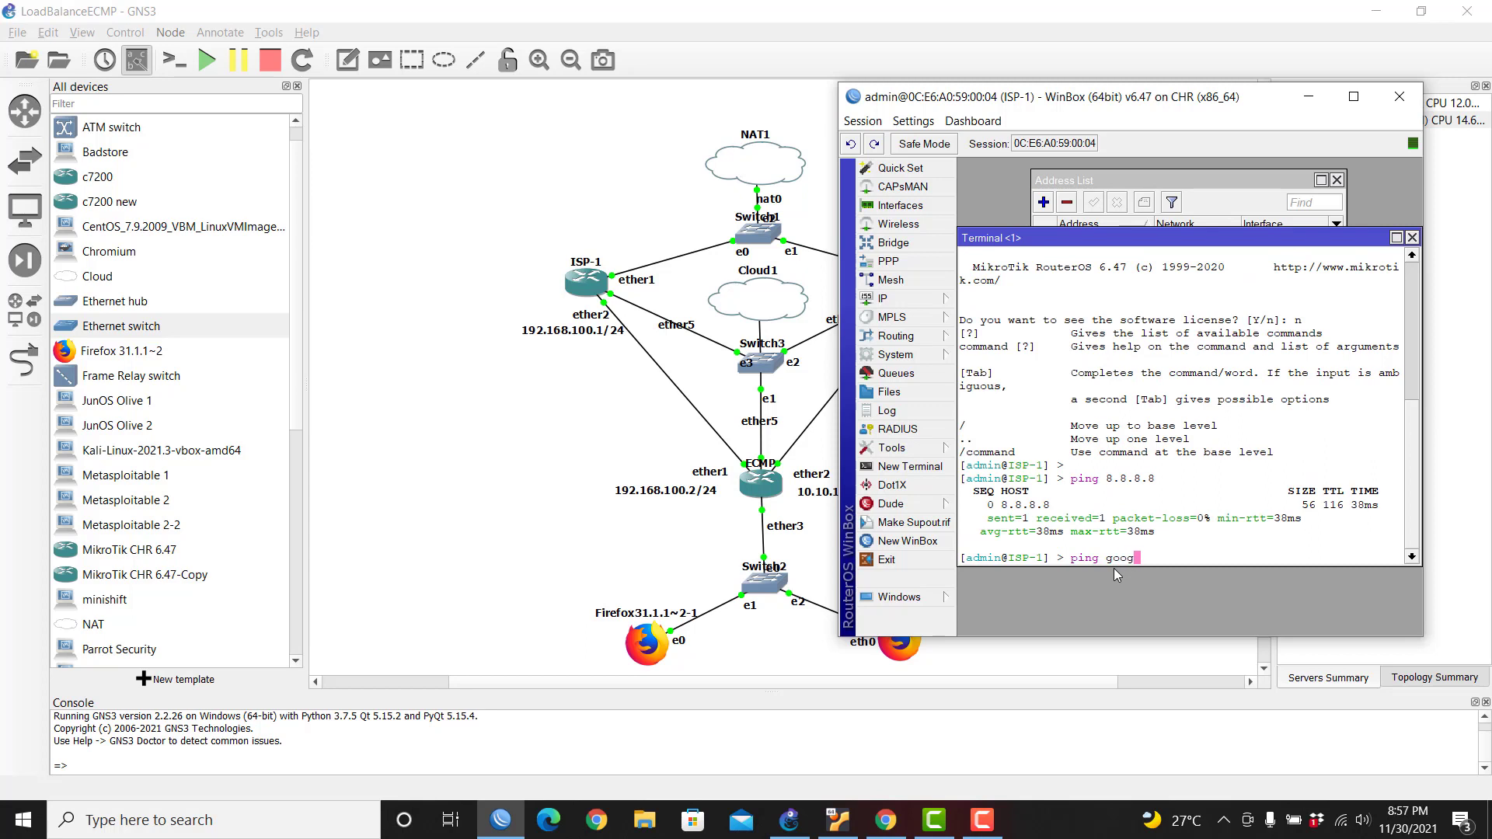
text(le.com)
key(Return)
key(ctrl+c)
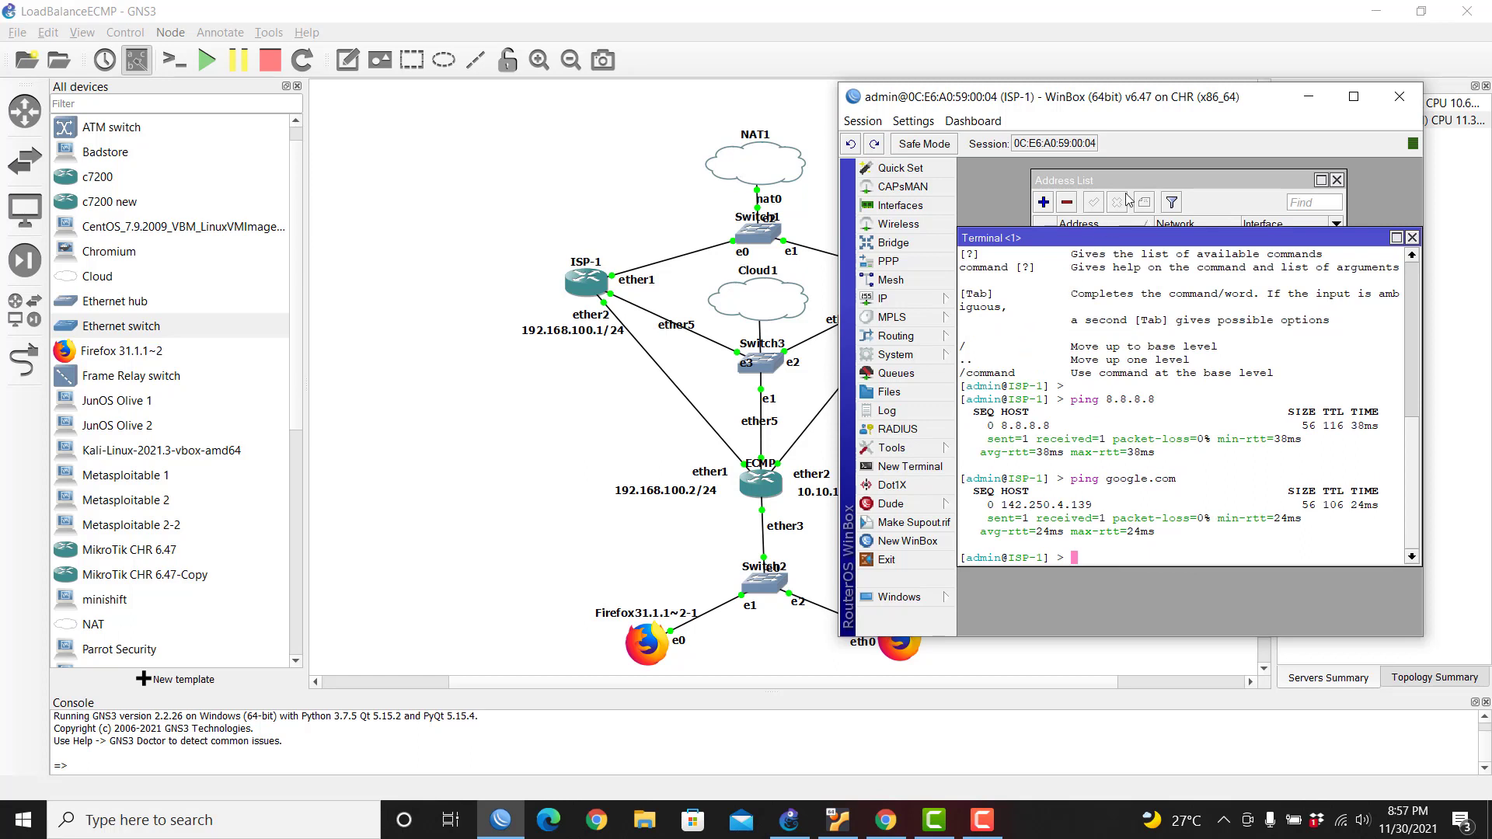
click(1149, 179)
click(1045, 203)
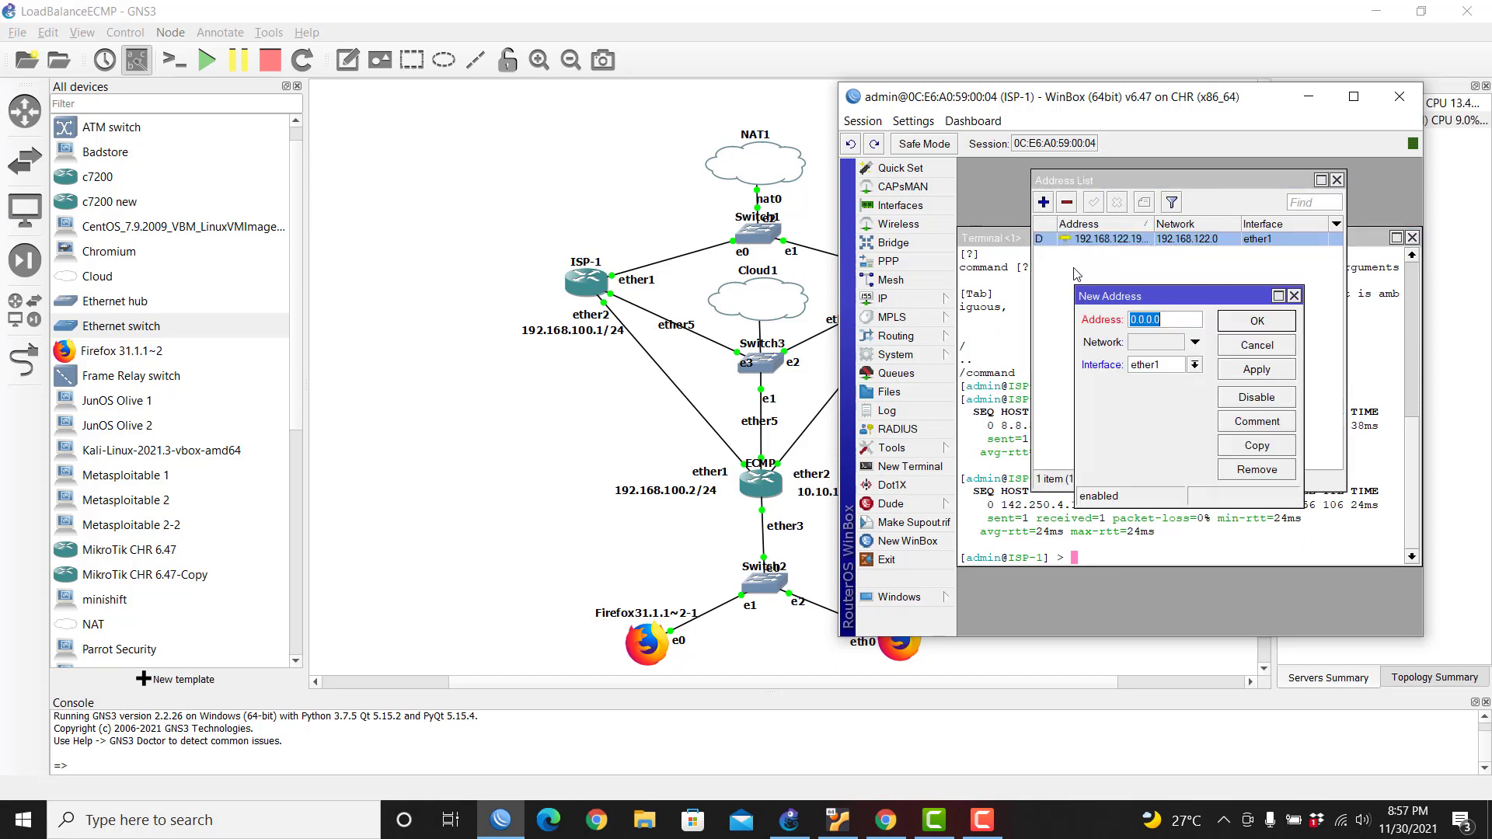
Step: Assign 192.168.100.1/24 to ISP-1's ether2
click(1174, 367)
click(1179, 393)
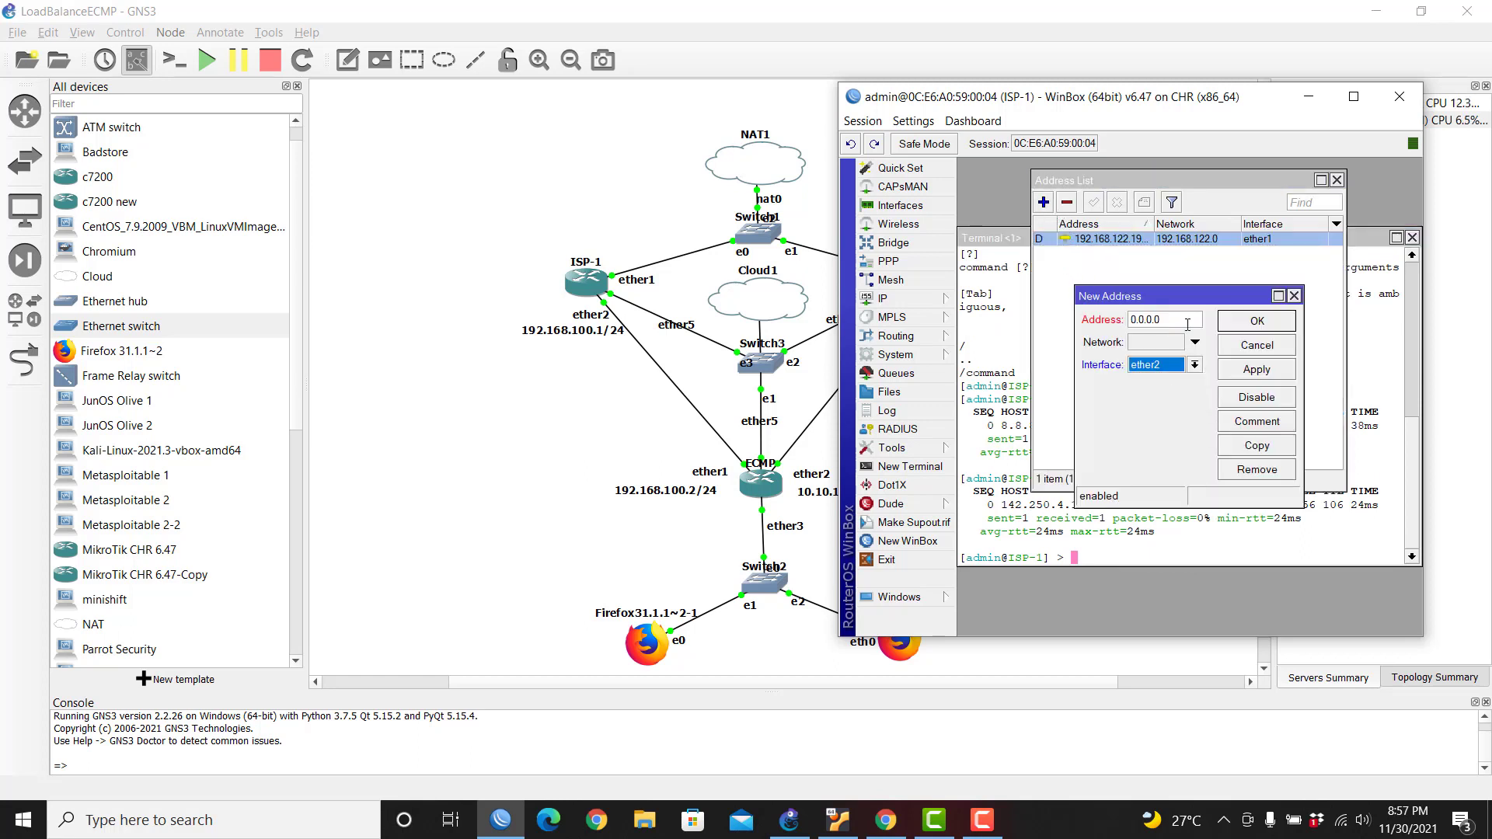
text(19)
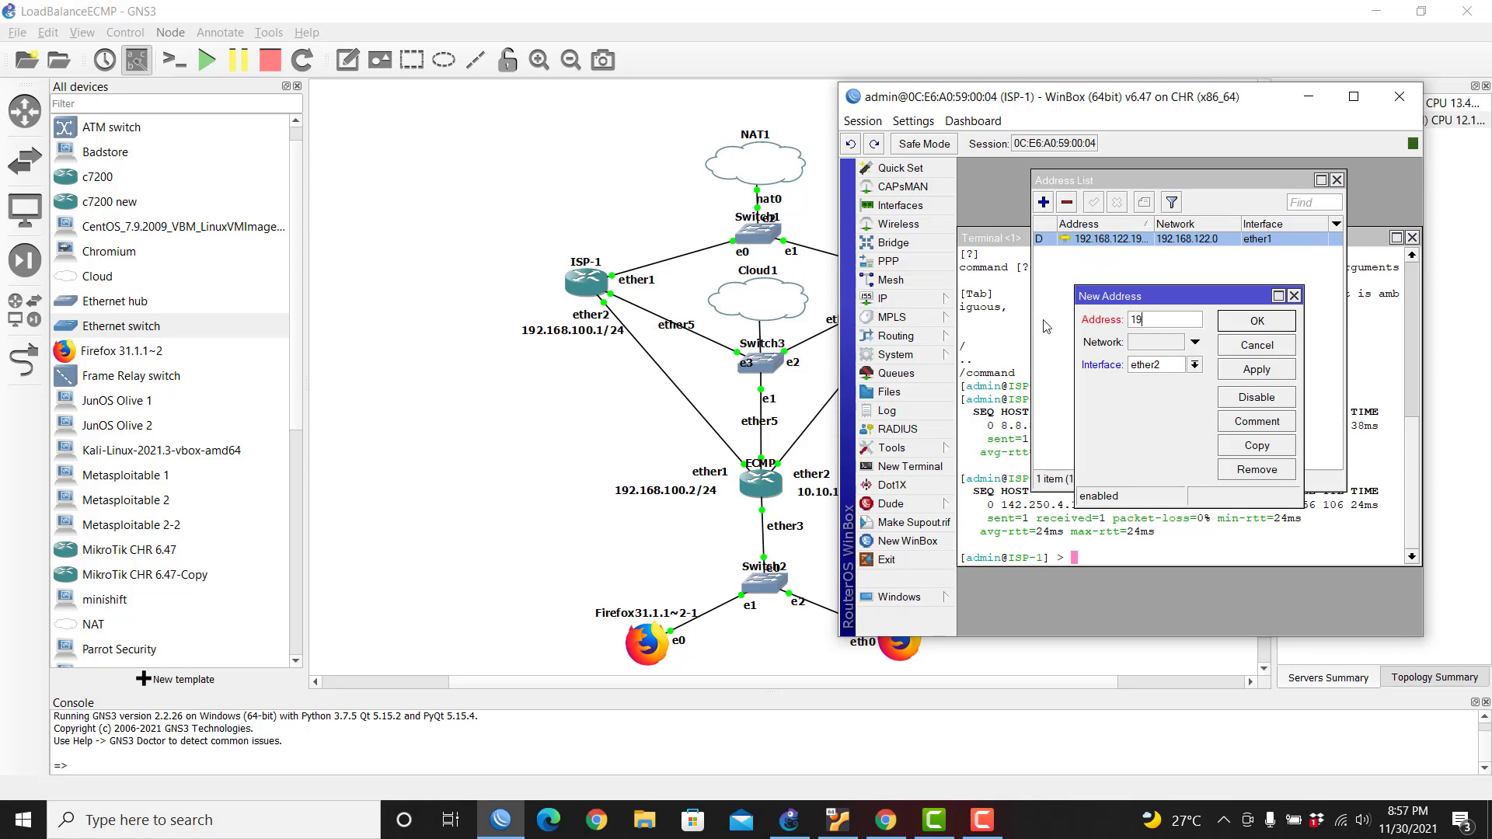
text(2.168.100.1/24)
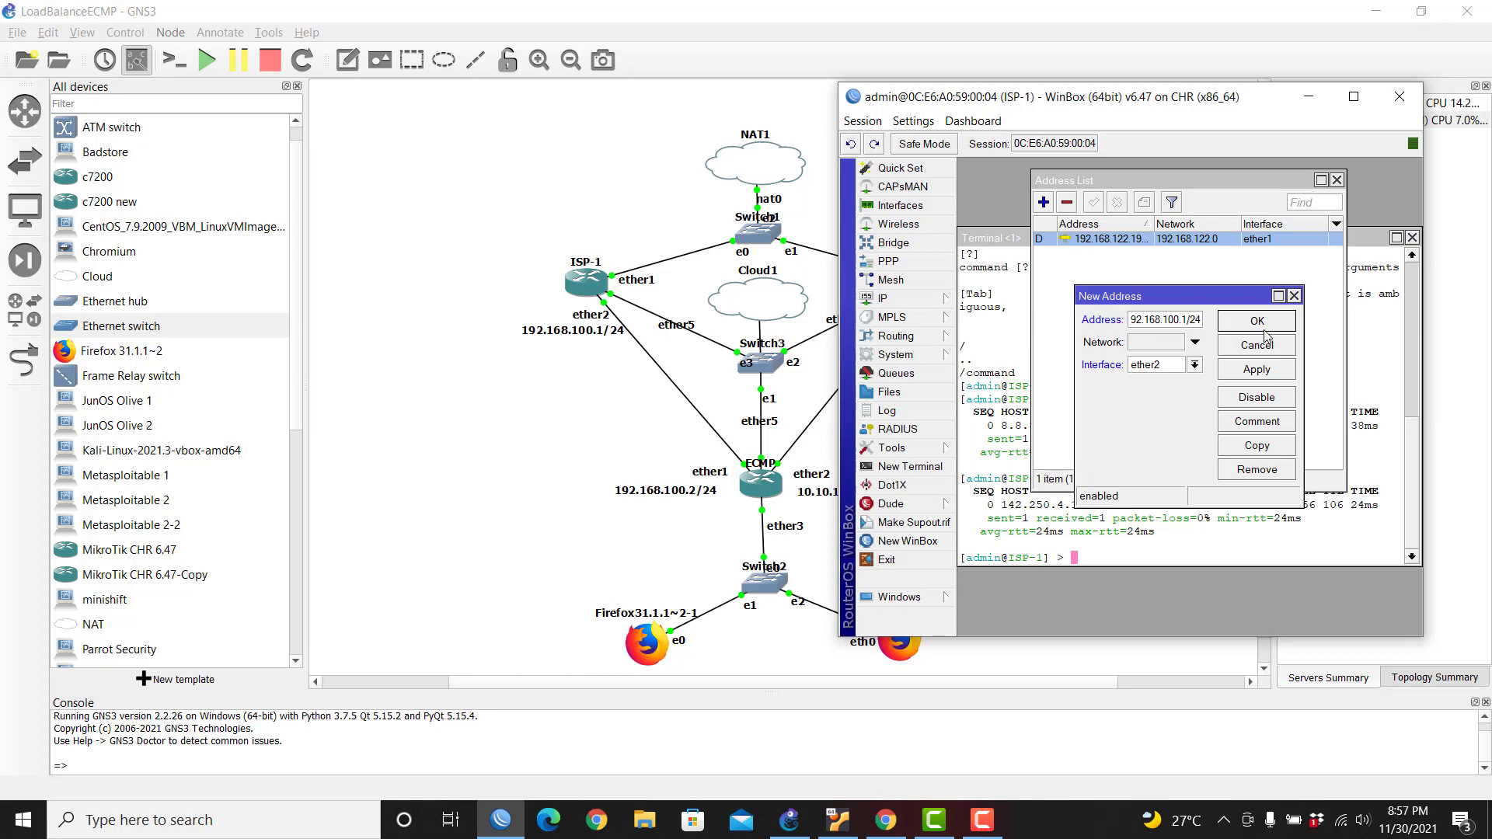
click(1257, 322)
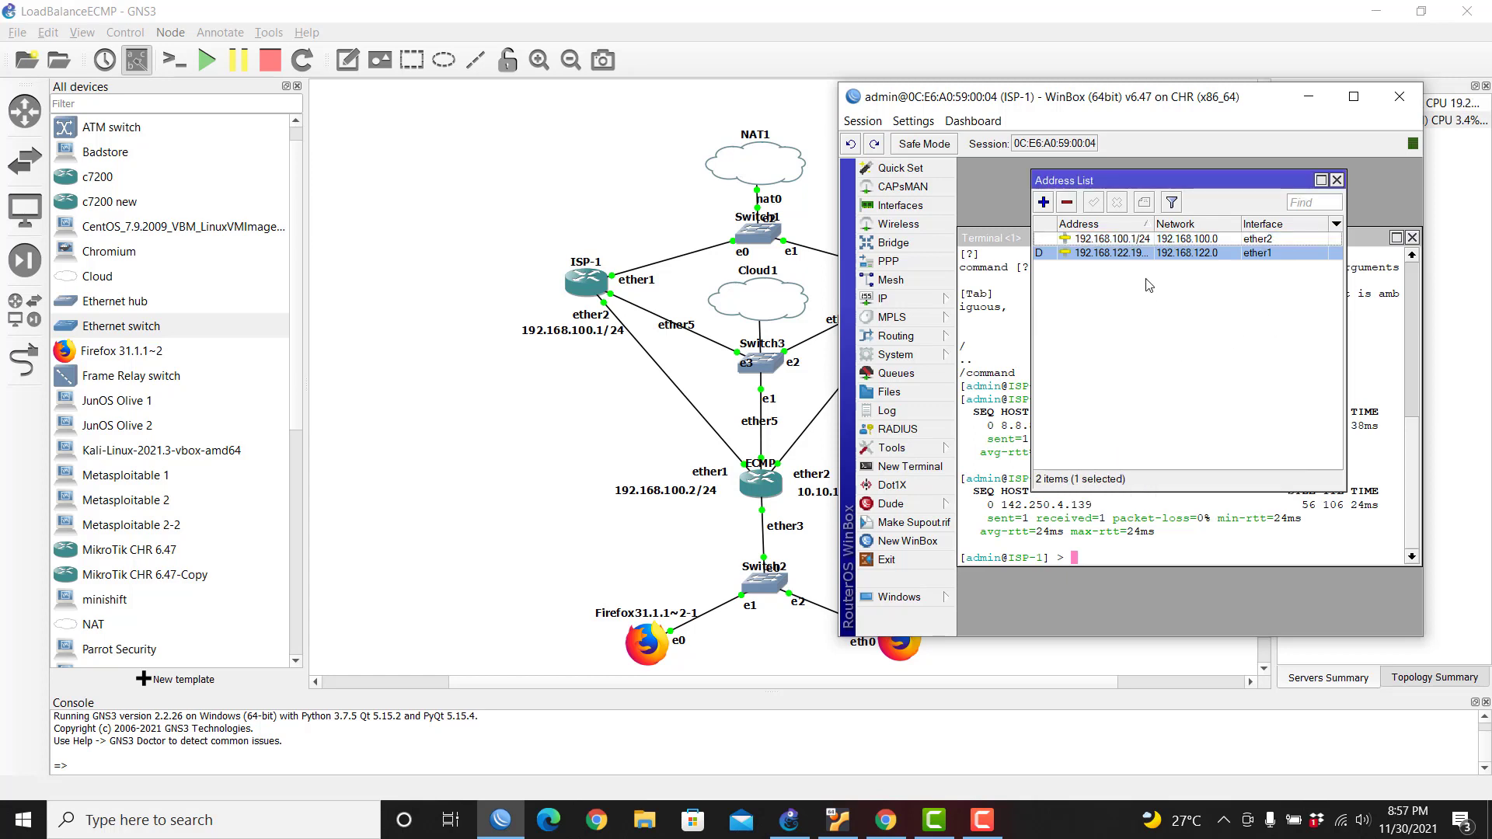
Step: Ping ECMP at 192.168.100.2 from the ISP-1 terminal
click(1089, 557)
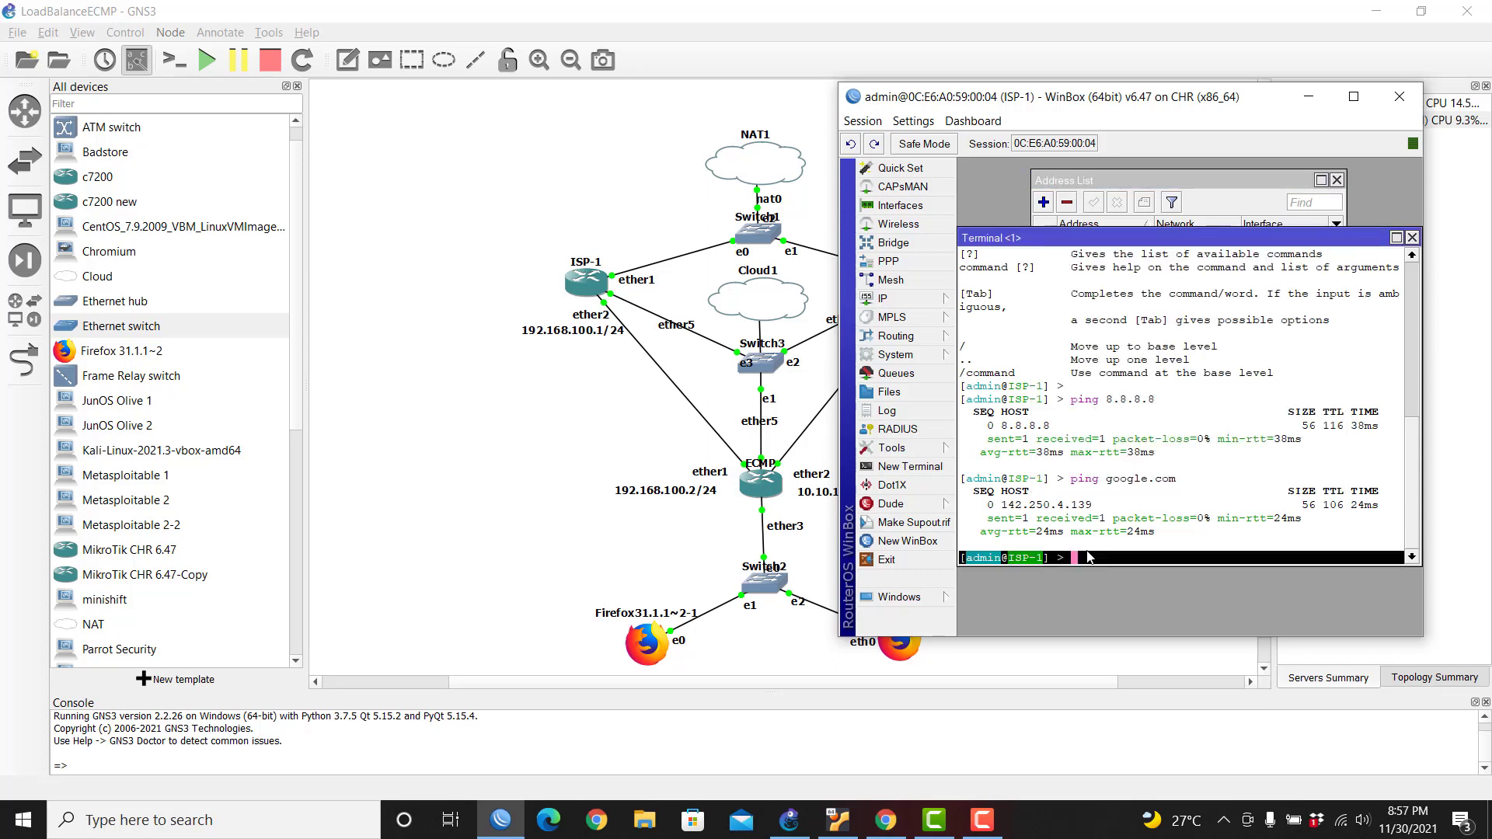
text(ping 192.1)
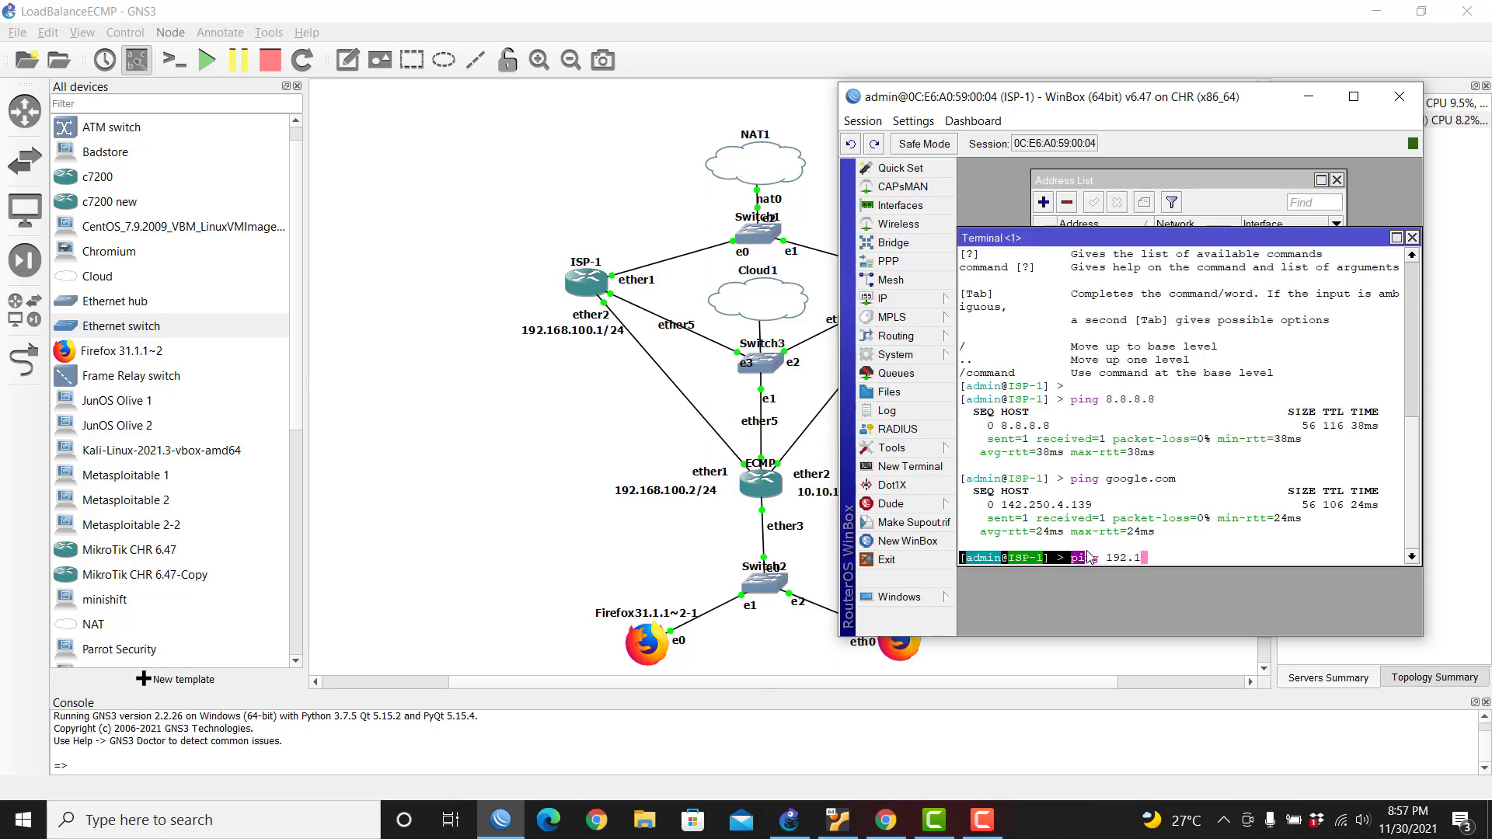
text(68.100.2)
key(Return)
key(ctrl+c)
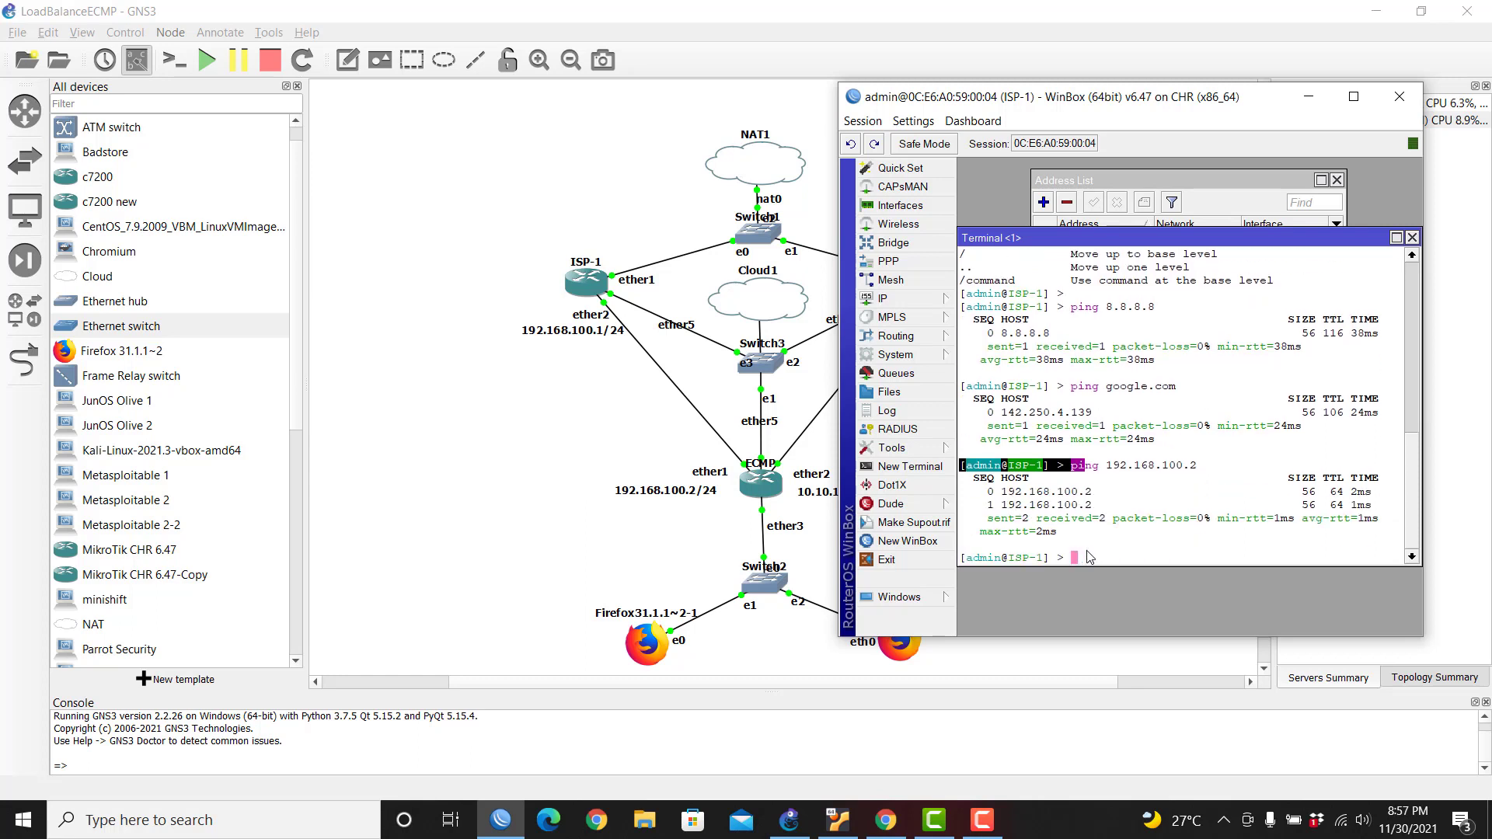
Step: Close the terminal and address list, and open ISP-1's DHCP Server list
click(1412, 238)
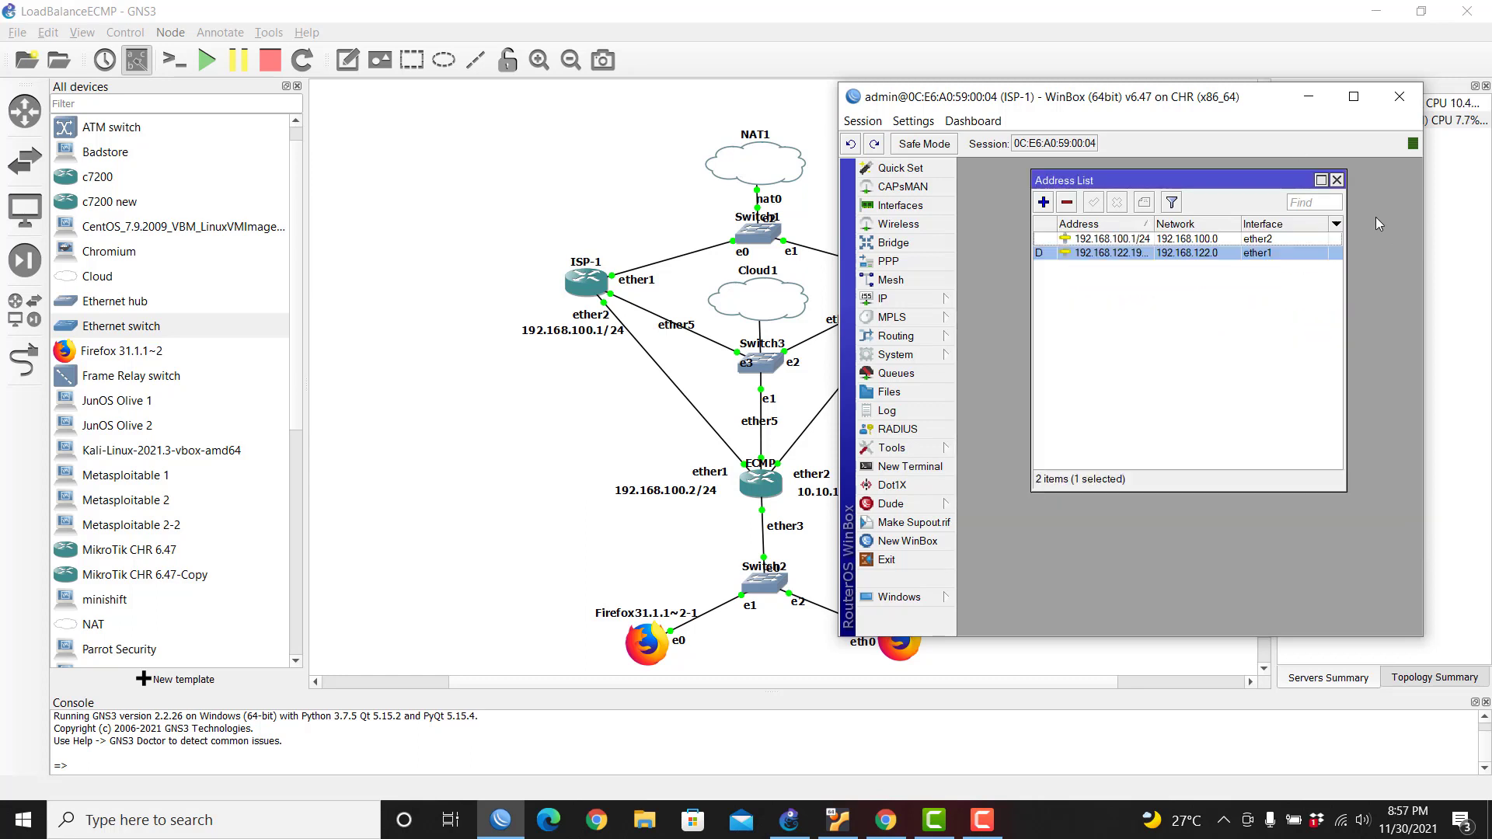
click(1337, 180)
click(897, 301)
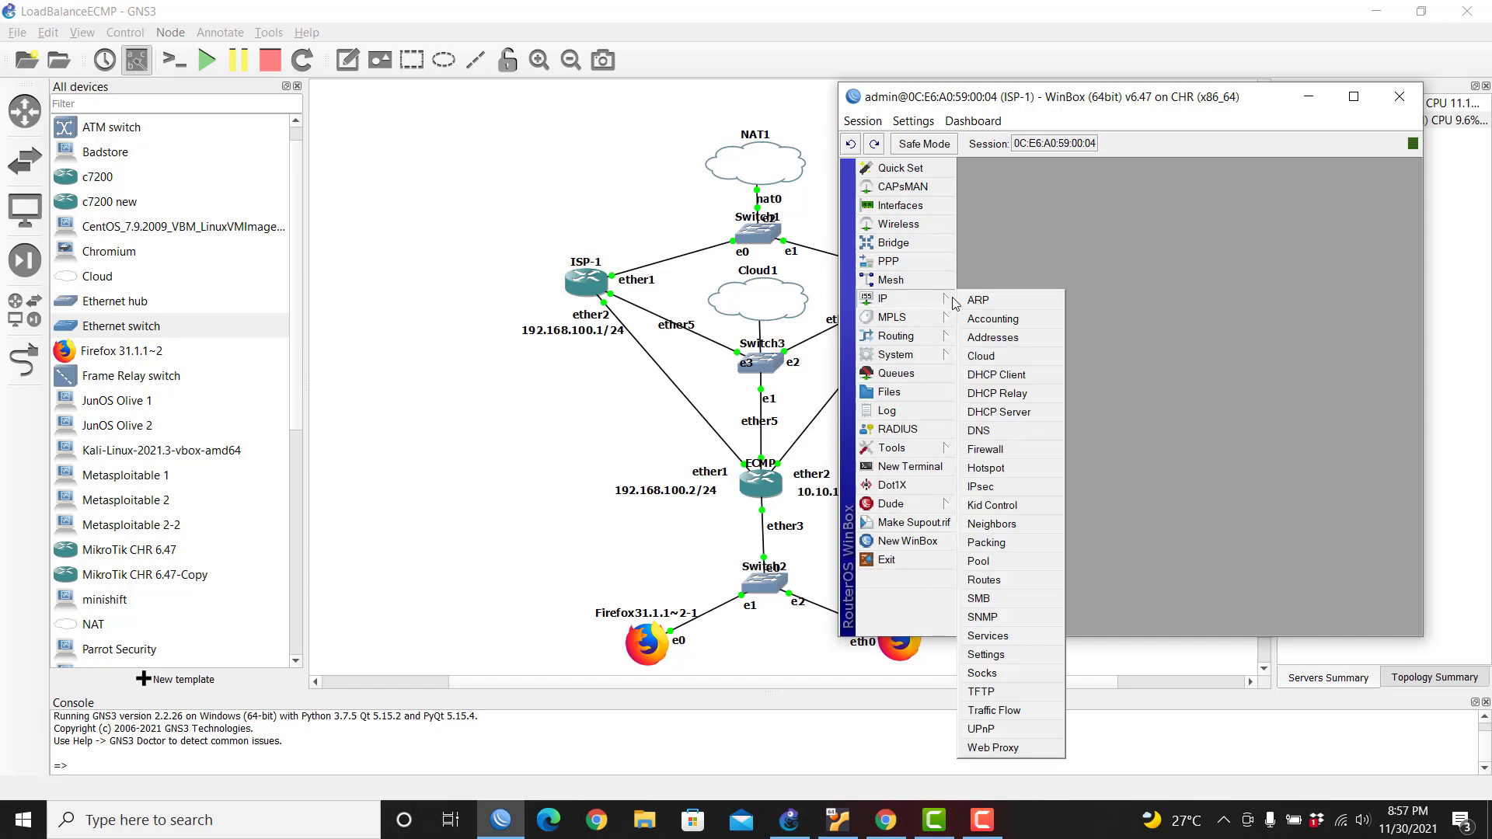
click(1025, 420)
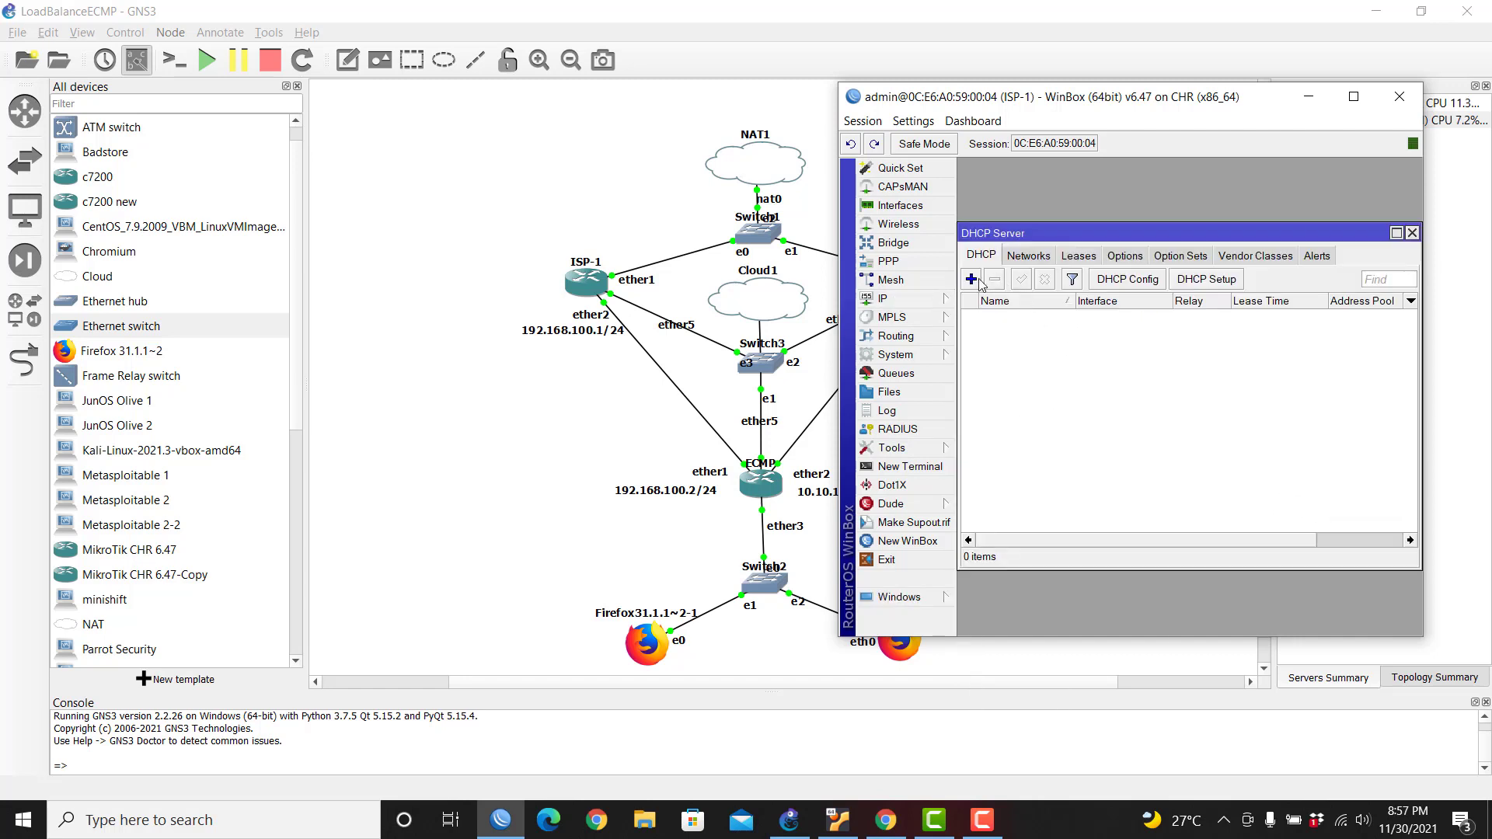
Step: Close the DHCP Server list and enable Allow Remote Requests in ISP-1's DNS settings
click(1413, 233)
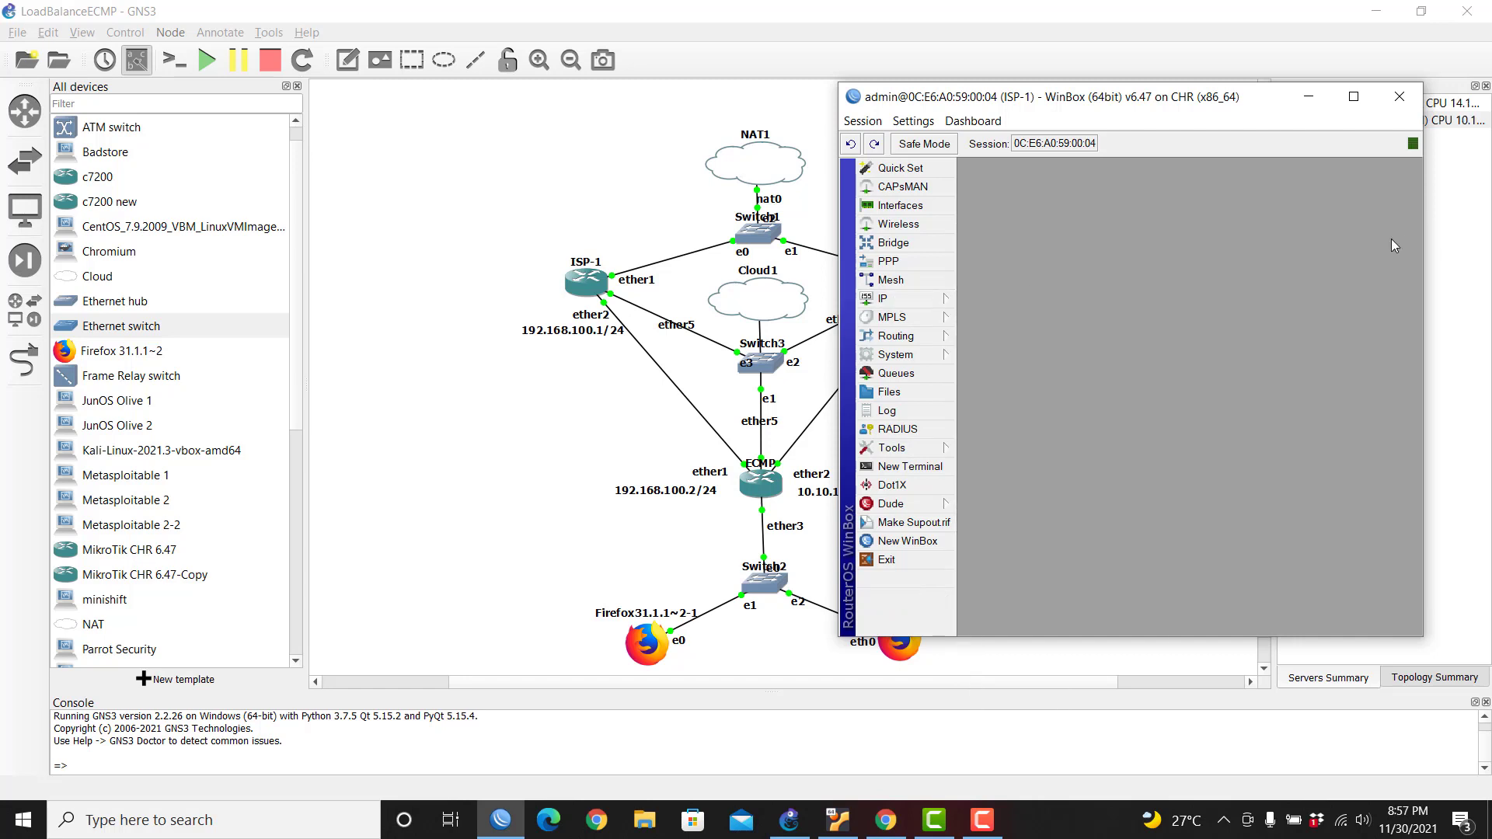
click(907, 302)
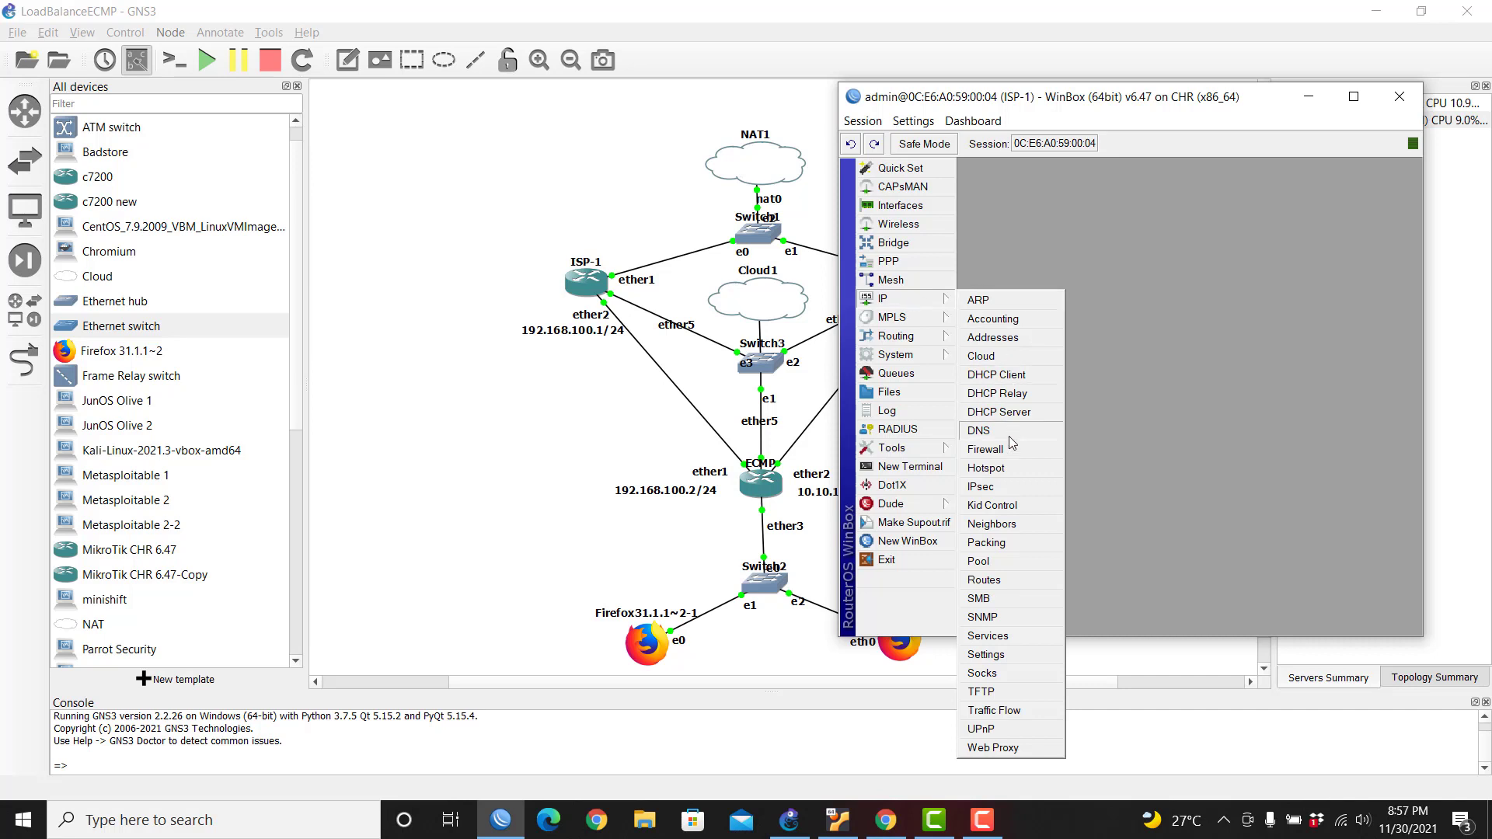
click(1009, 436)
click(1175, 364)
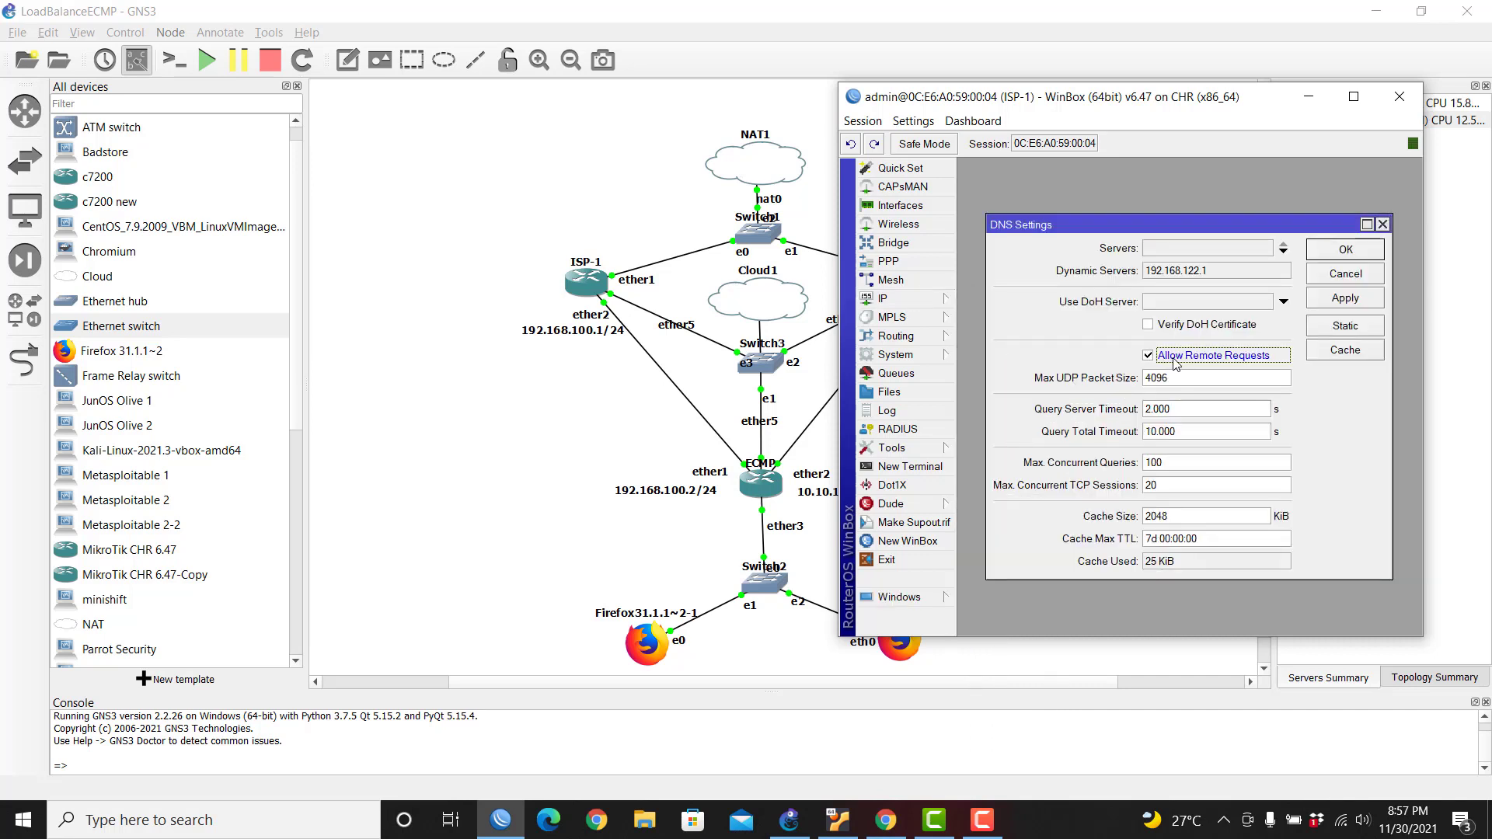
click(1346, 250)
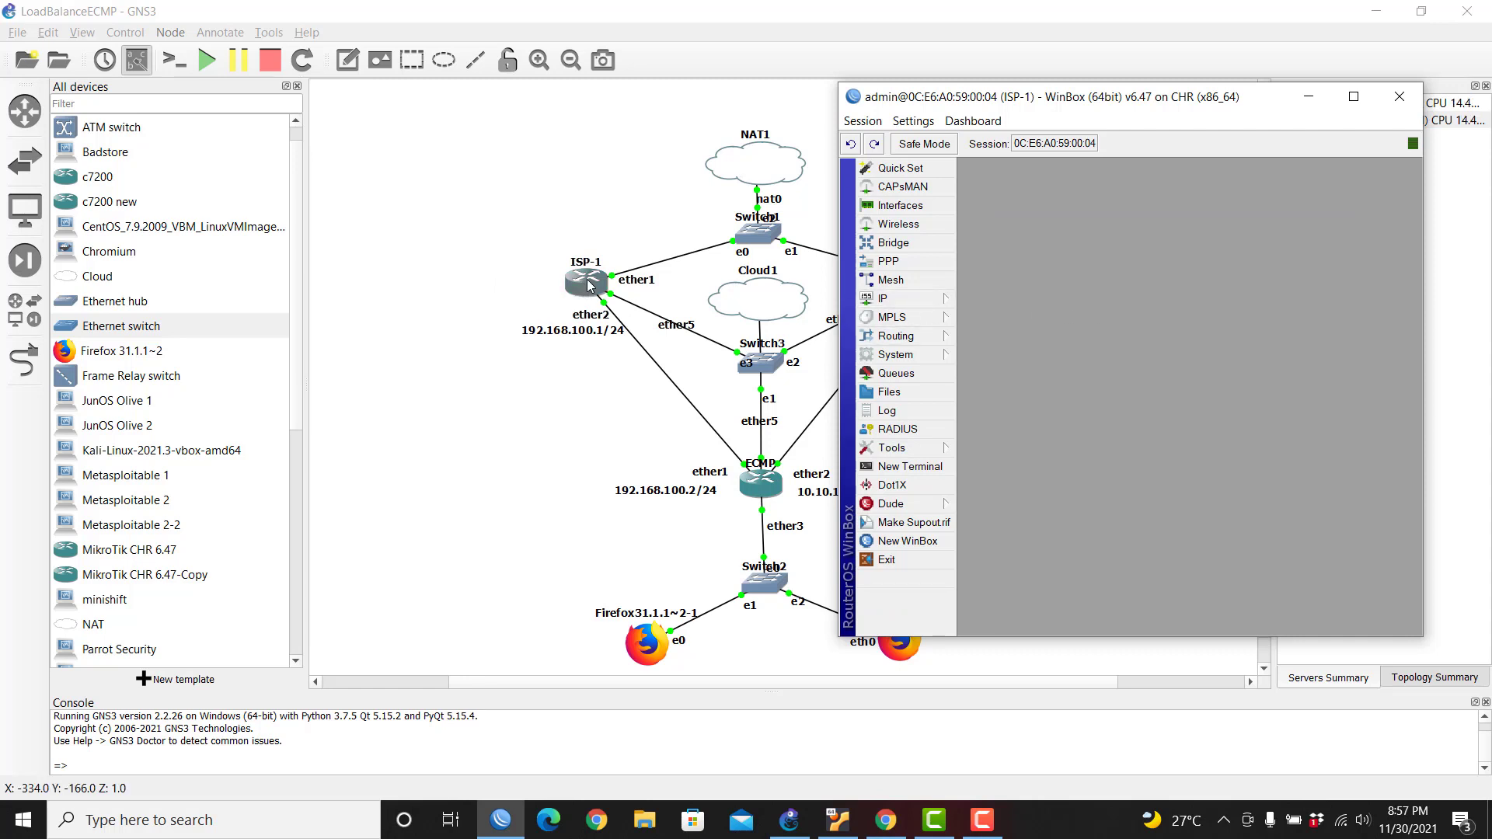
Step: Add a srcnat masquerade NAT rule on ISP-1 with out-interface ether1, then close the session
click(886, 298)
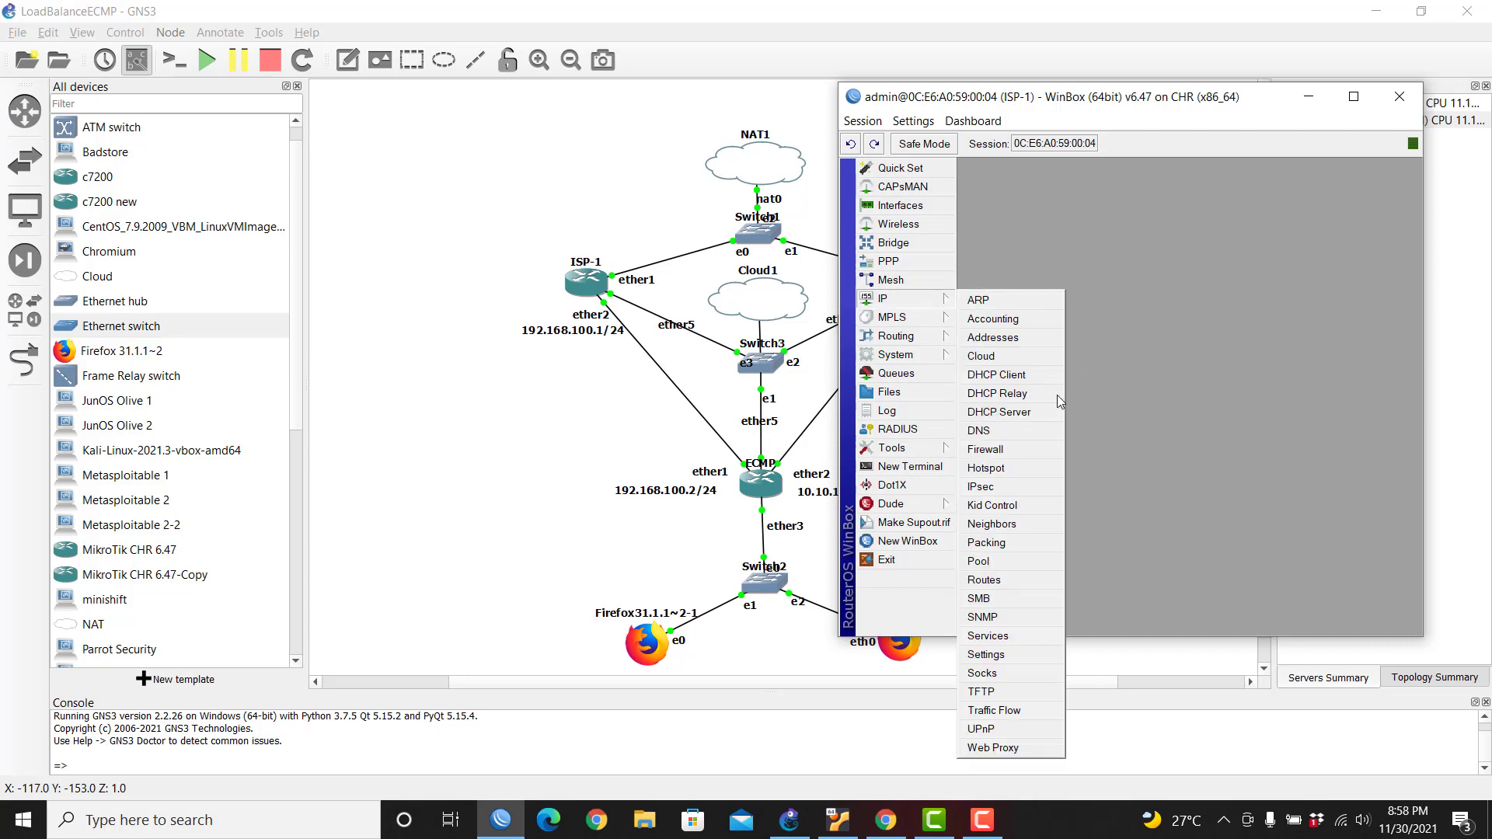
click(1010, 451)
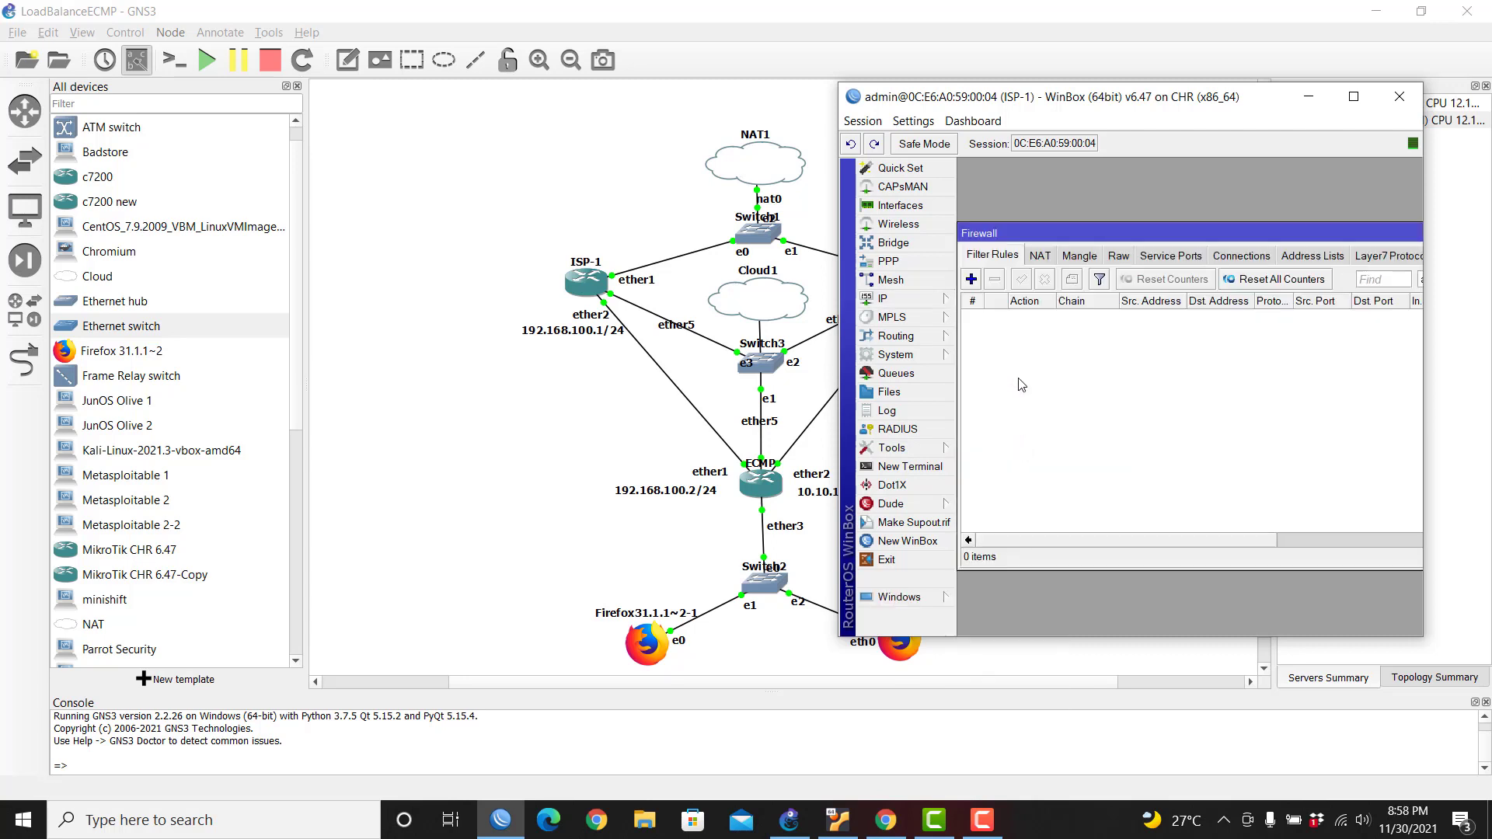
click(1048, 263)
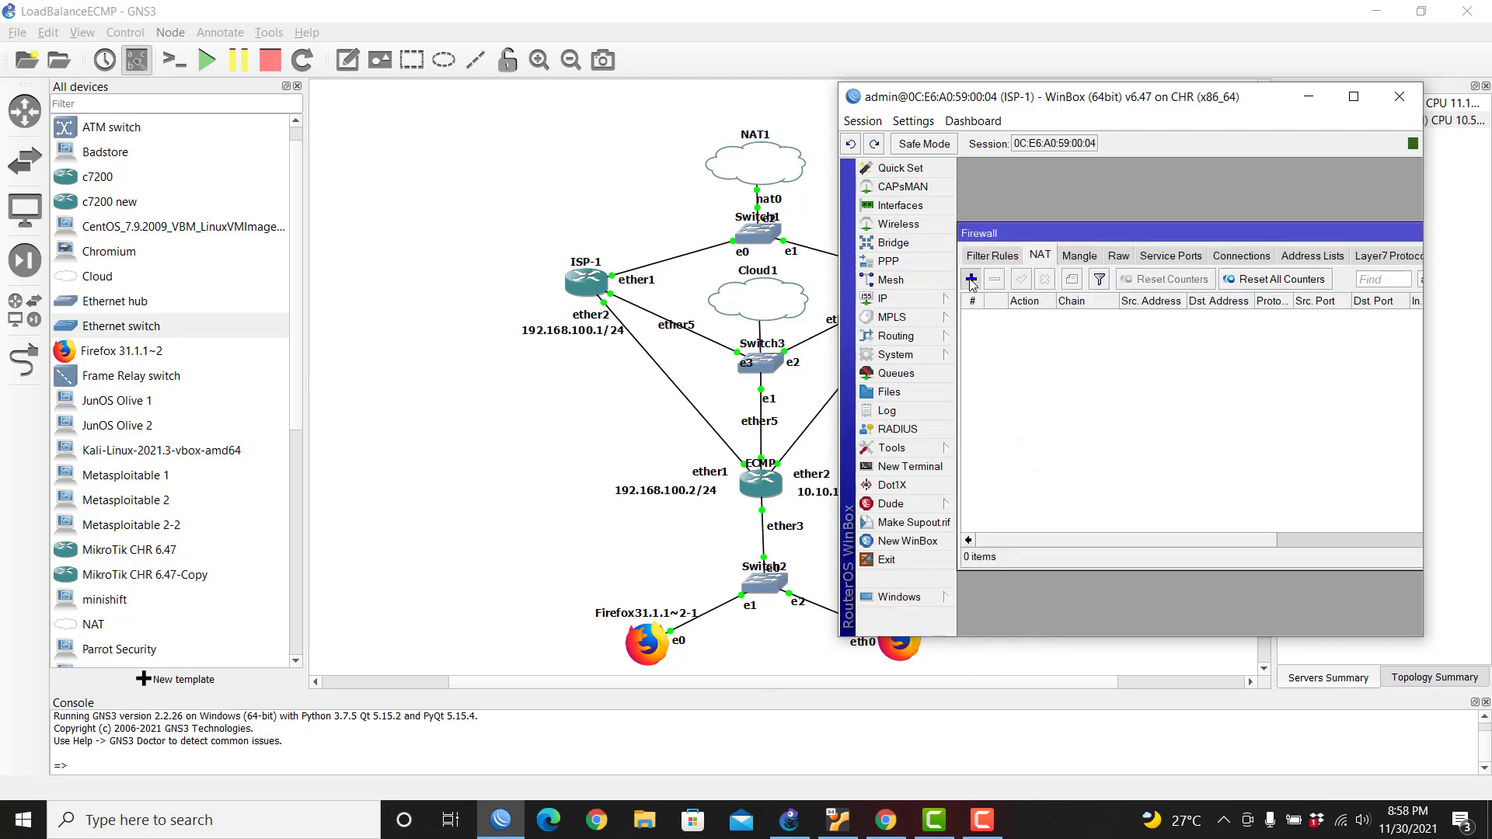
click(971, 279)
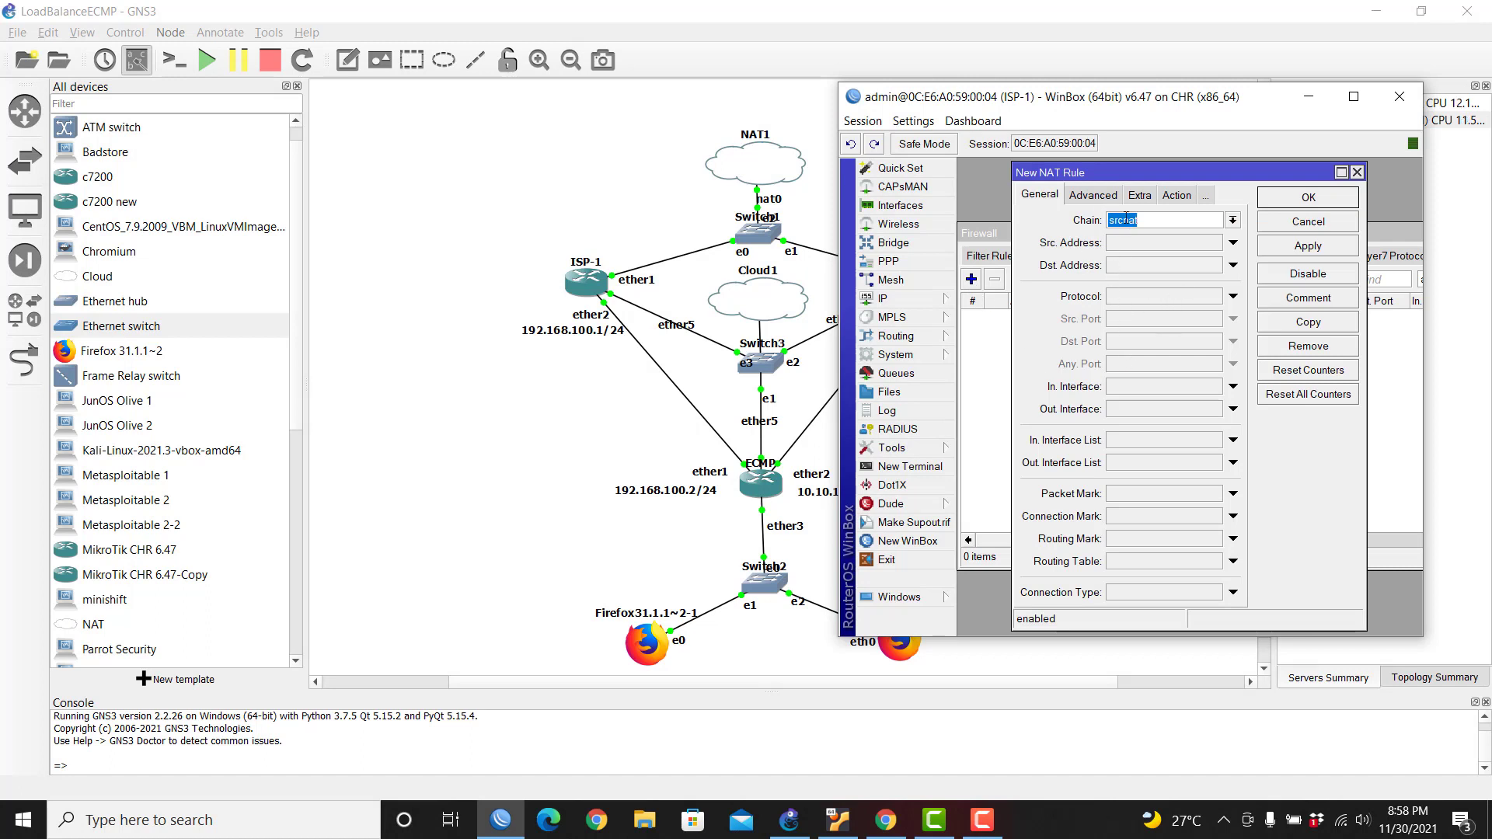
click(1121, 415)
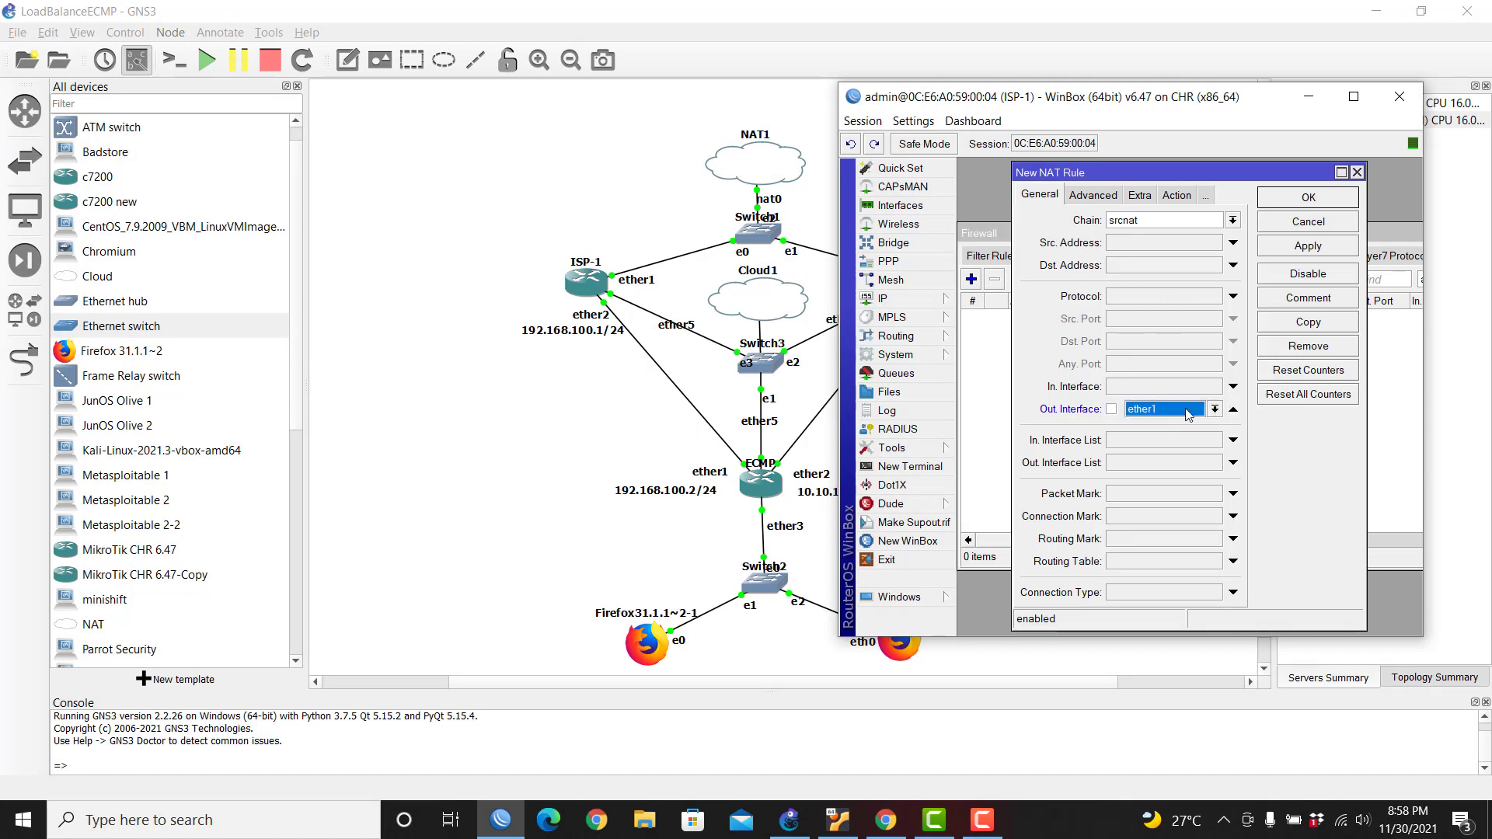
click(1177, 195)
click(1133, 222)
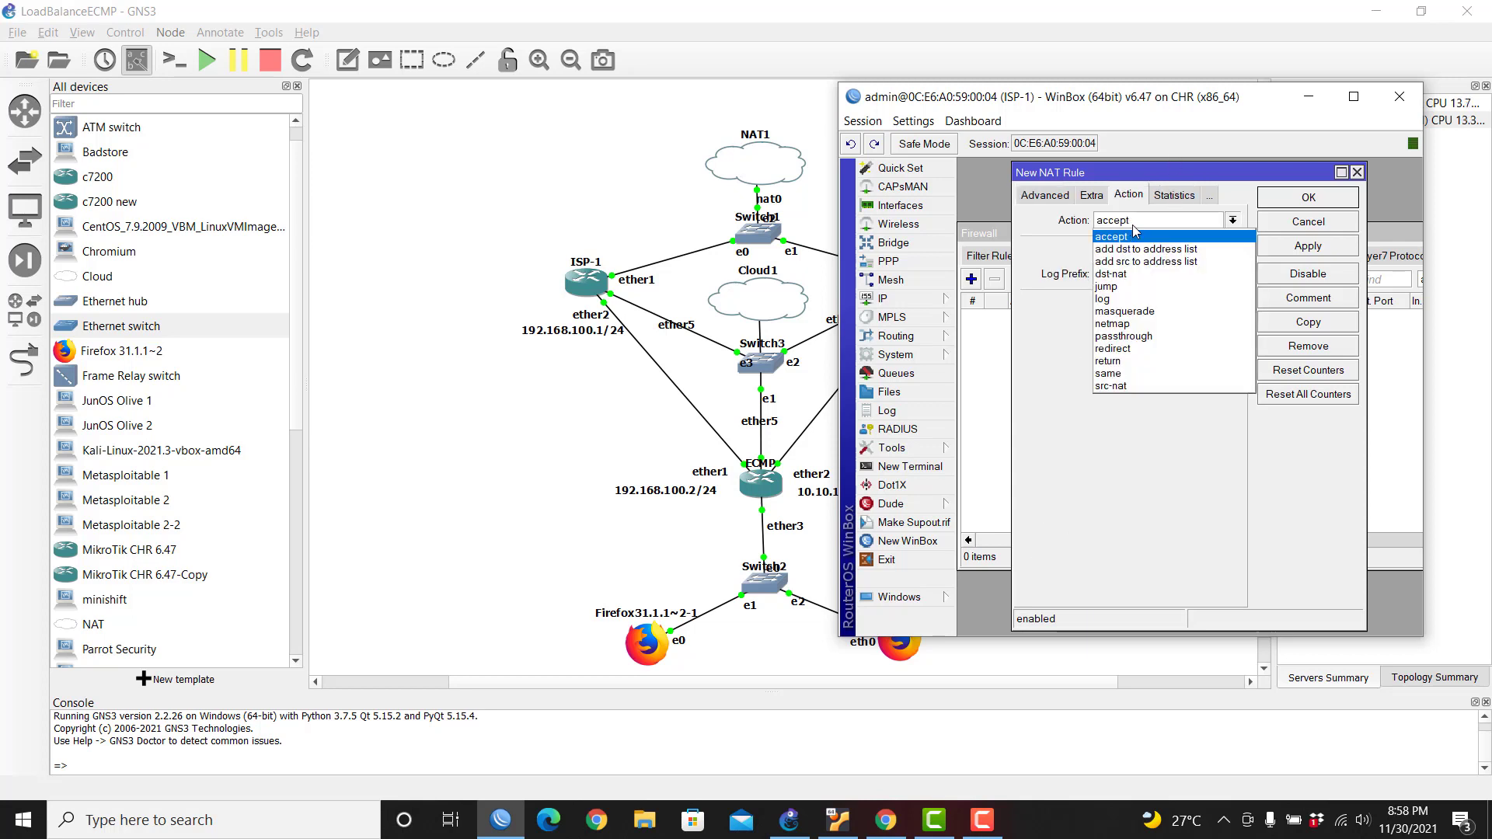
click(1126, 311)
click(1304, 199)
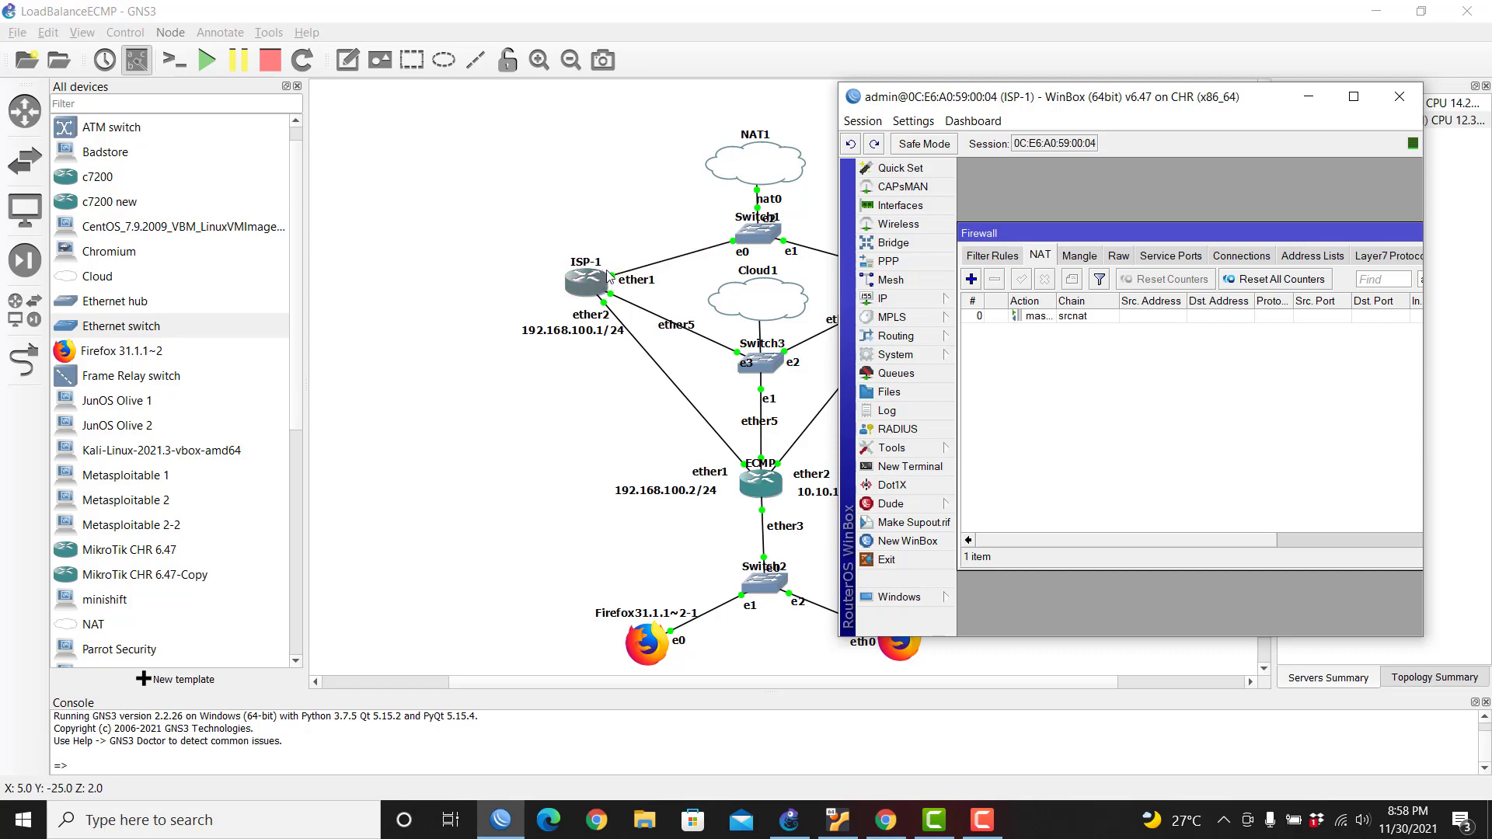
click(1410, 97)
Step: Connect WinBox to ISP-2 and open its IP address list
click(507, 809)
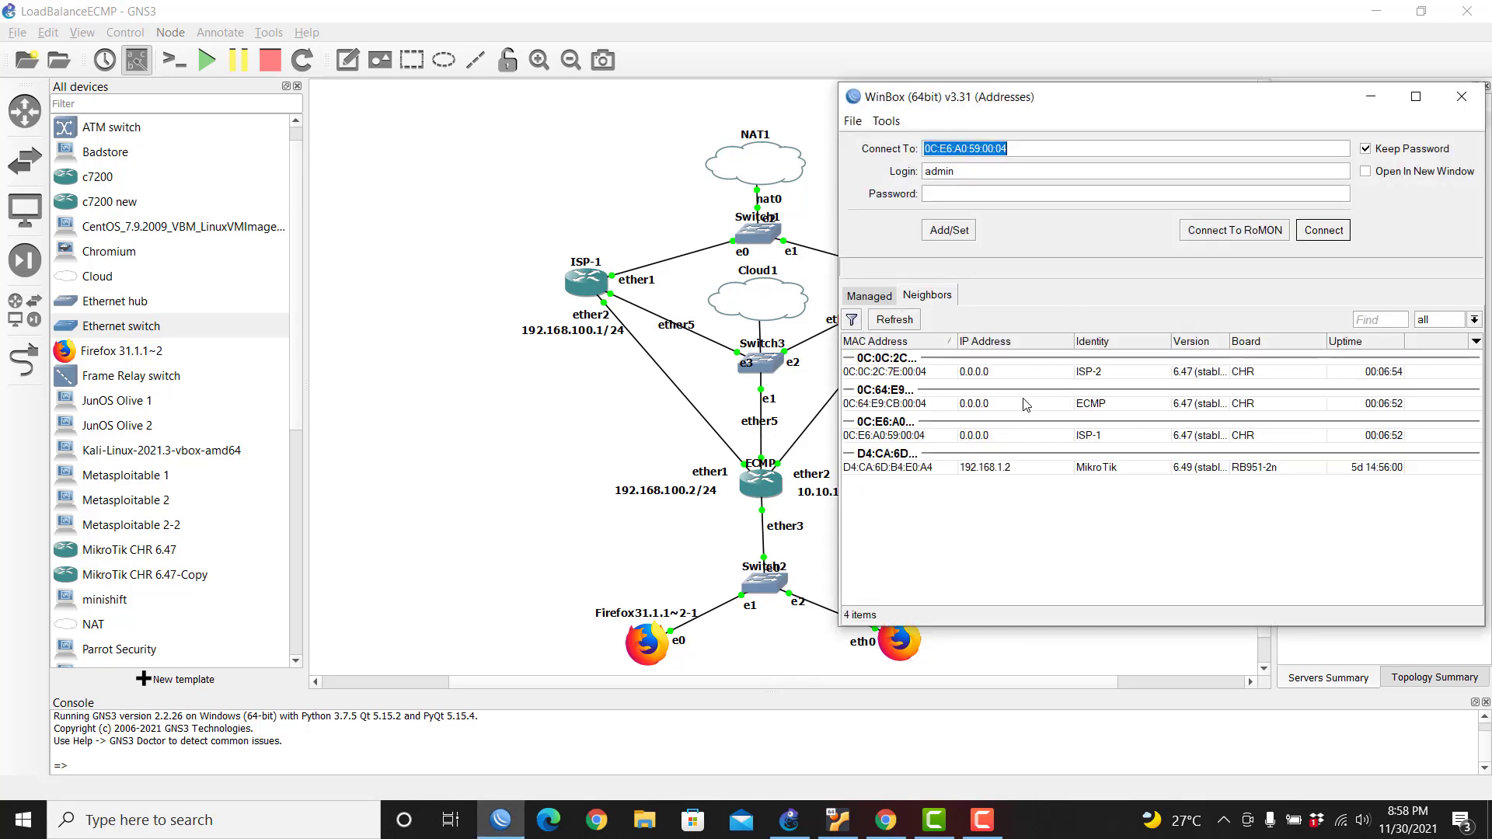
click(921, 373)
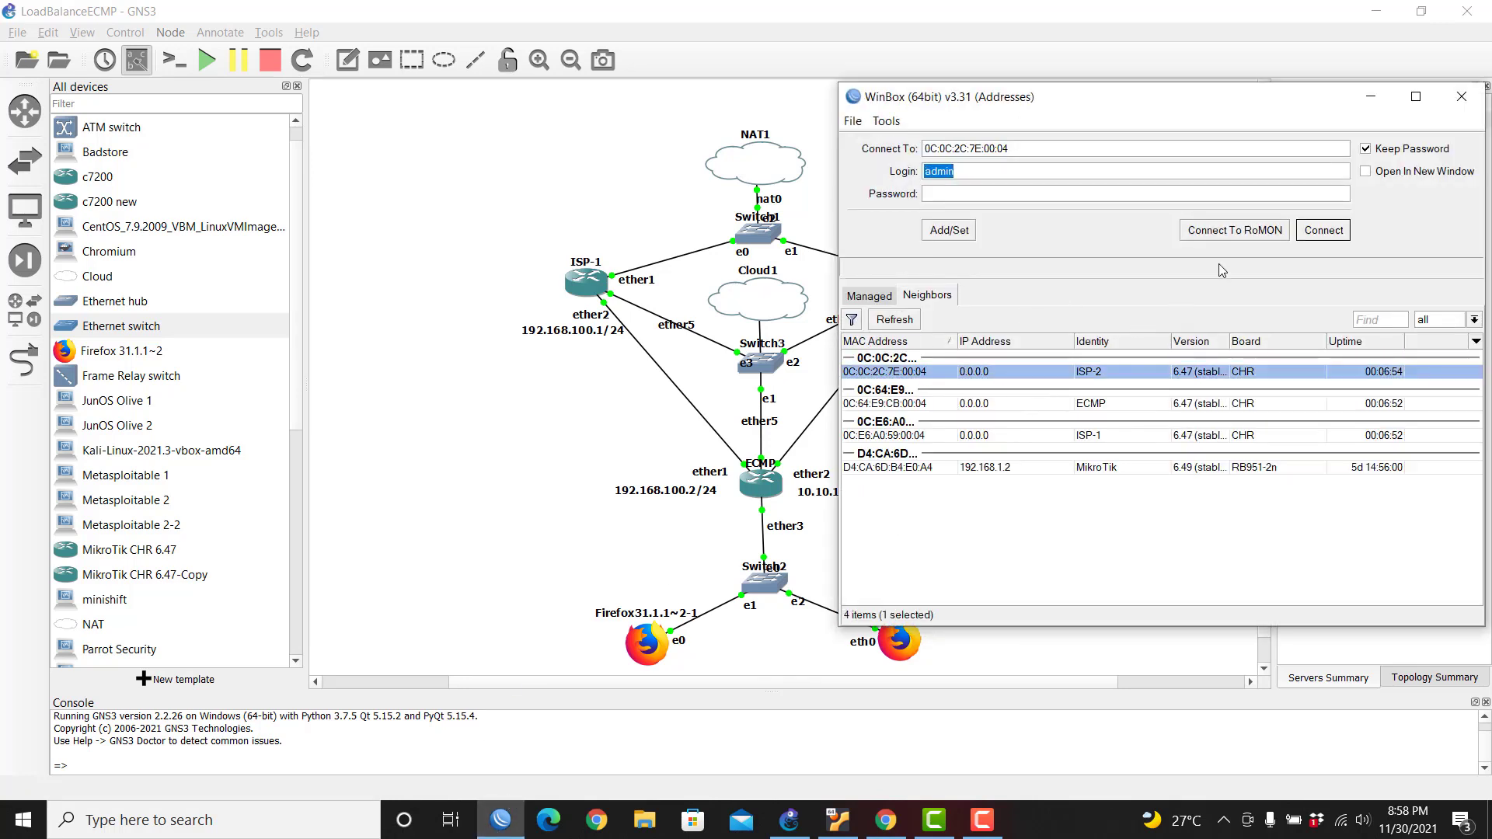
click(1321, 232)
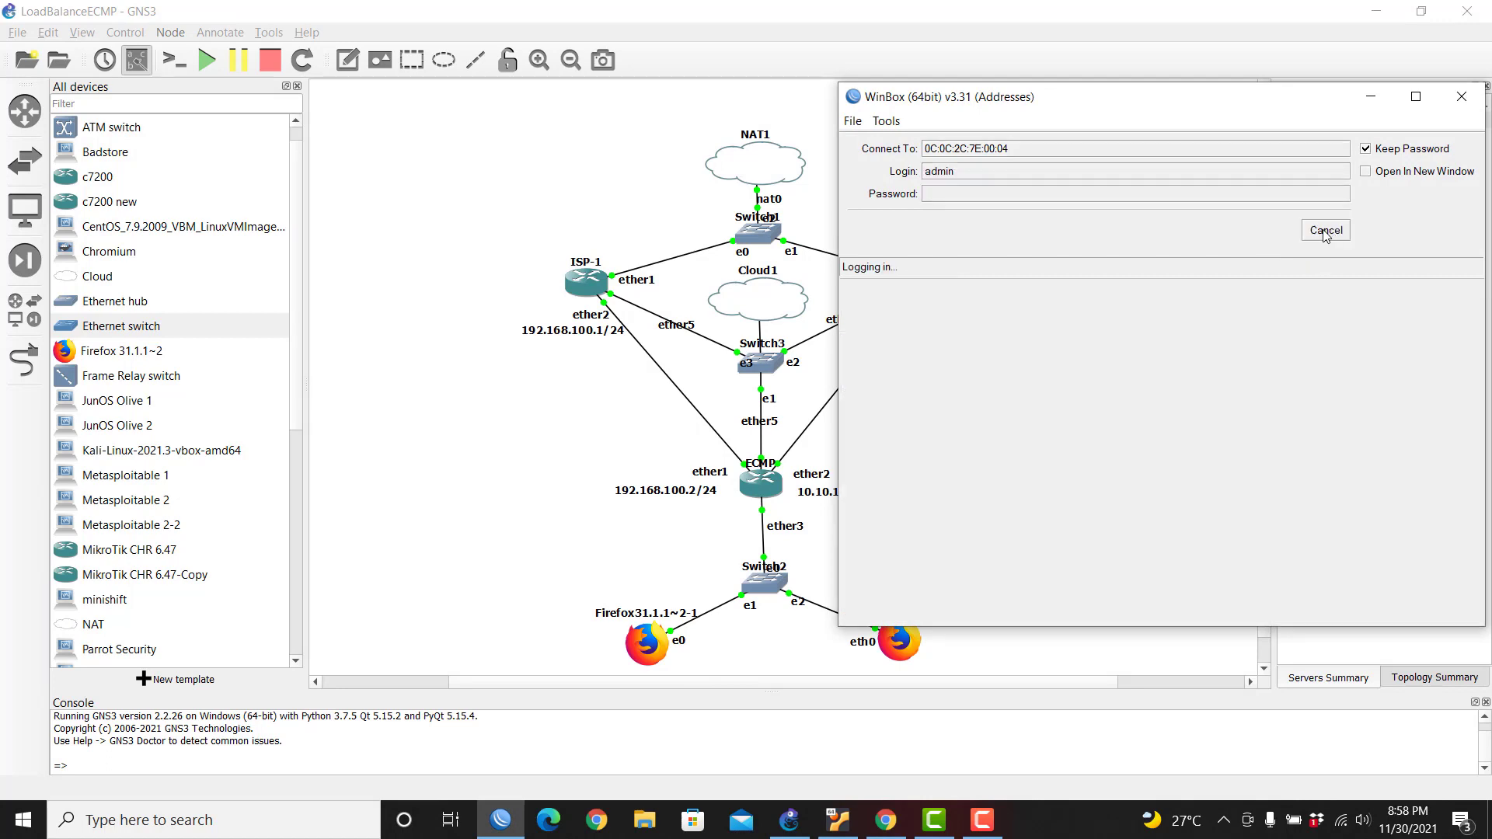
click(914, 301)
click(991, 337)
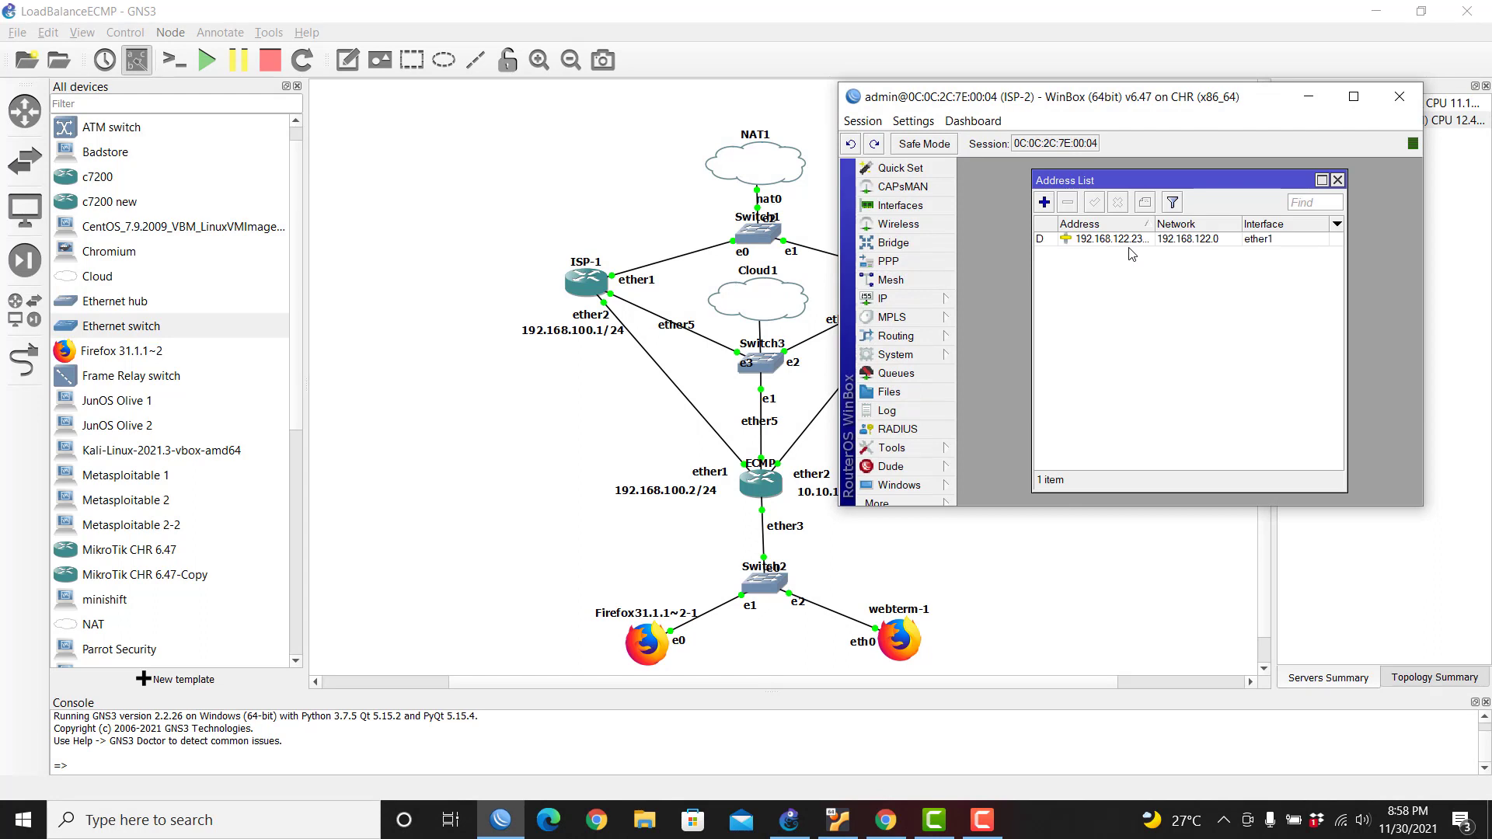
Step: Add 10.10.10.1/24 on ISP-2's ether2 and close the address list
click(1045, 203)
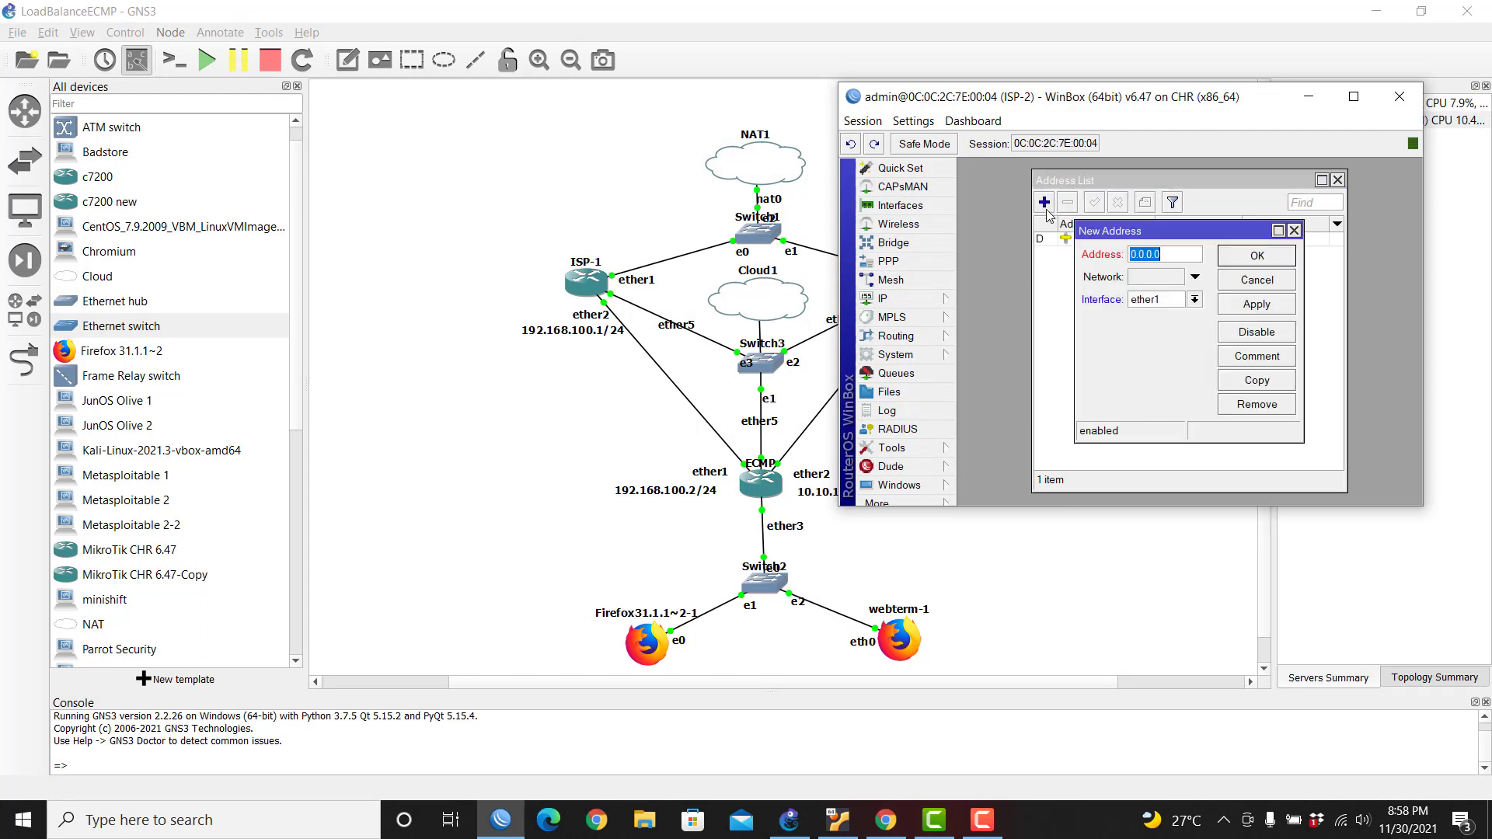
click(1164, 301)
click(1161, 328)
drag(1162, 254, 1075, 250)
text(10.10.10.1/24)
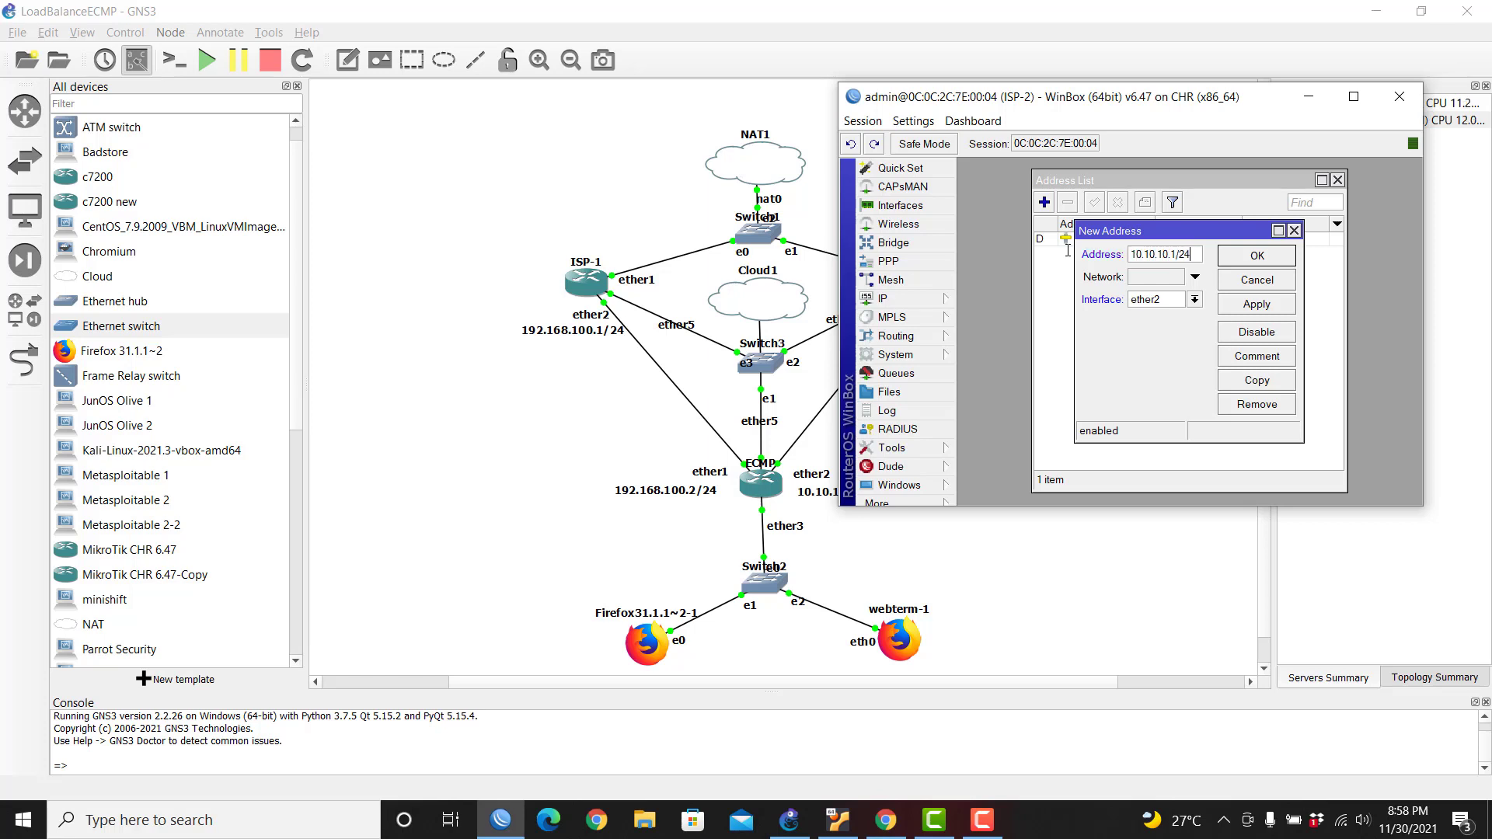
click(1249, 258)
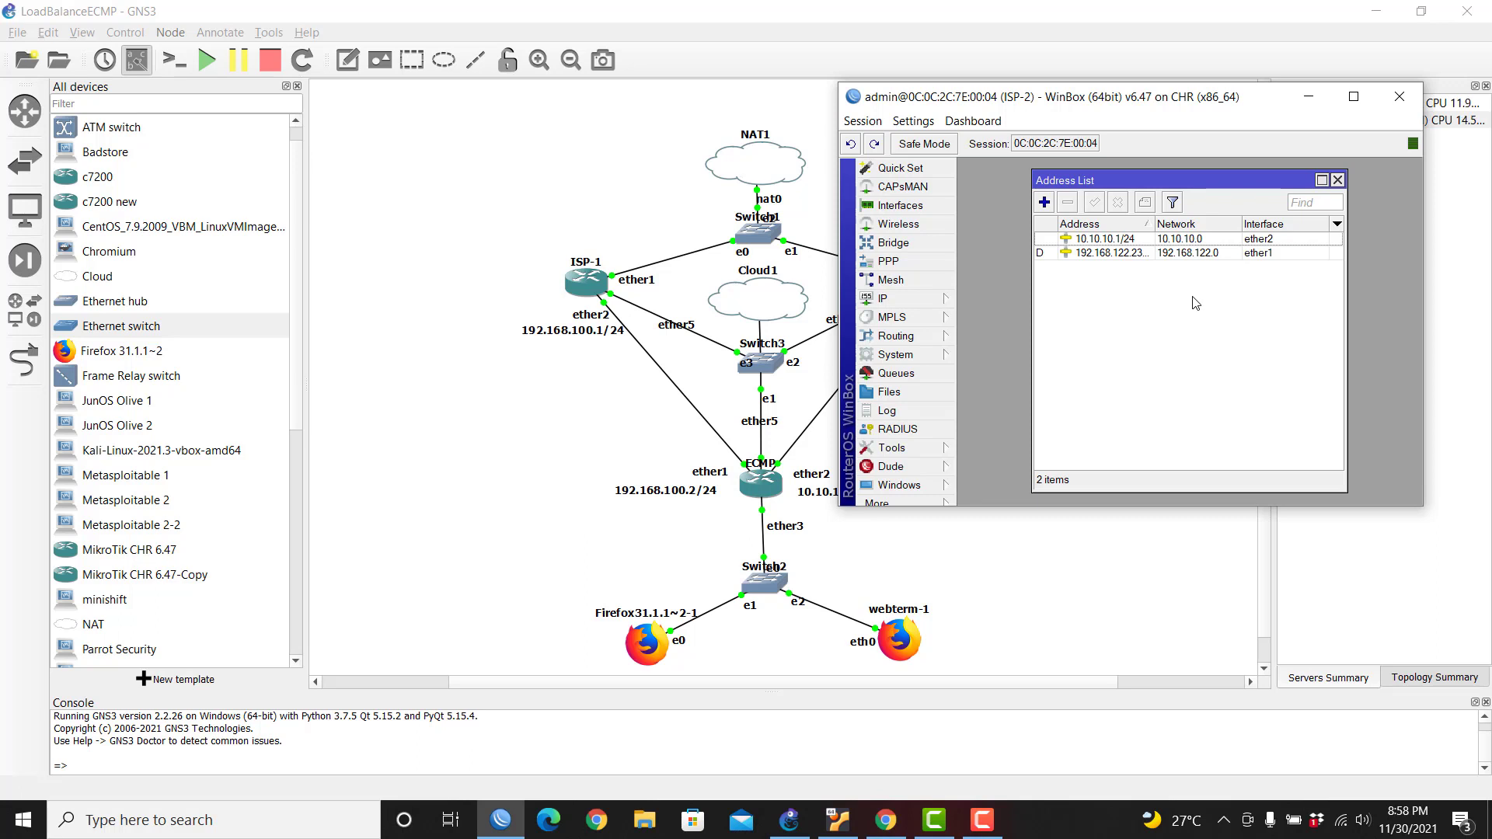
click(1338, 179)
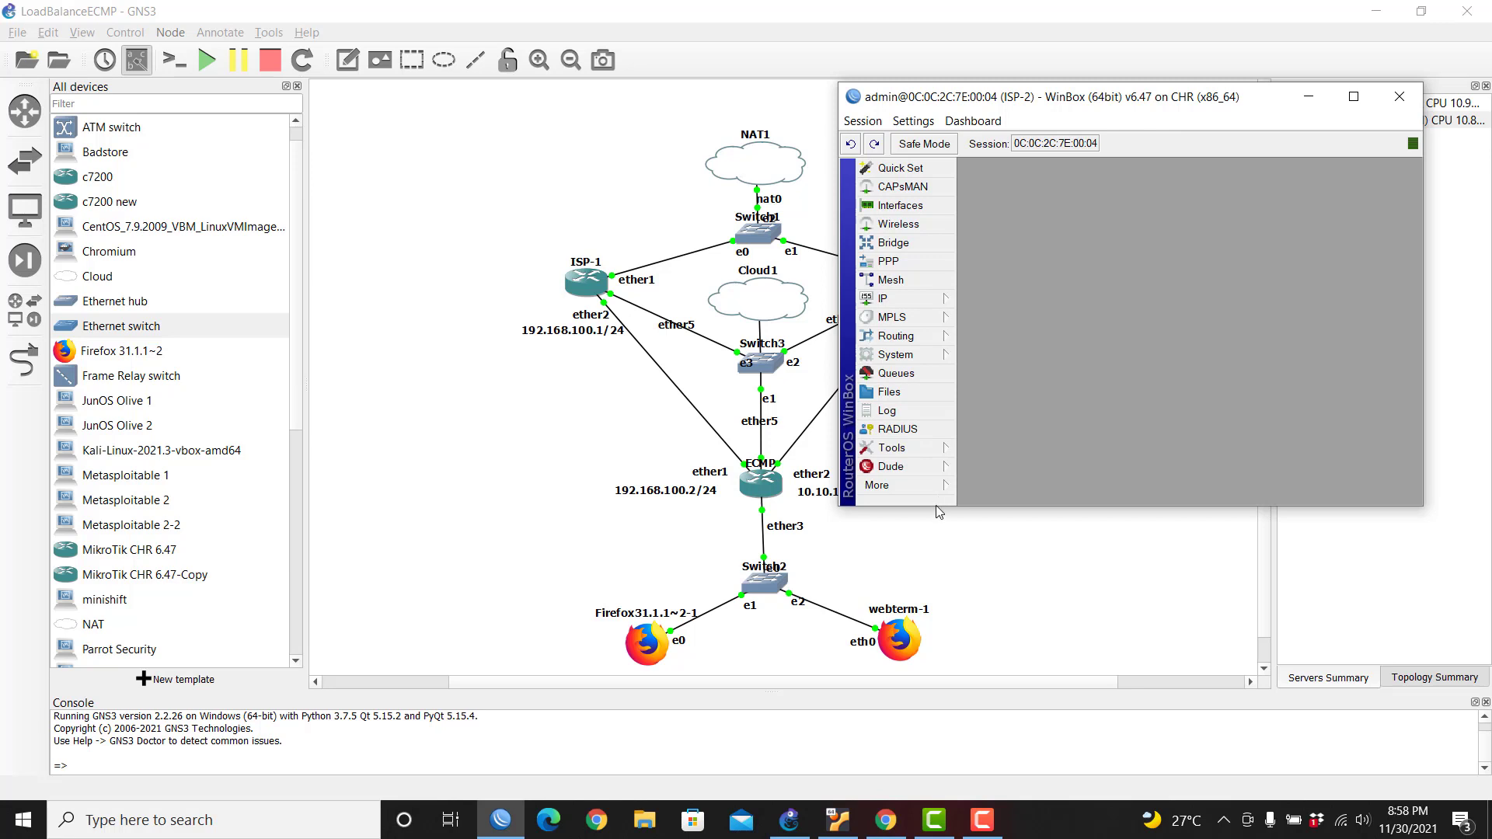
Step: Open an ISP-2 terminal, answer n to the licence prompt, and ping 10.10.10.2
drag(987, 509, 987, 639)
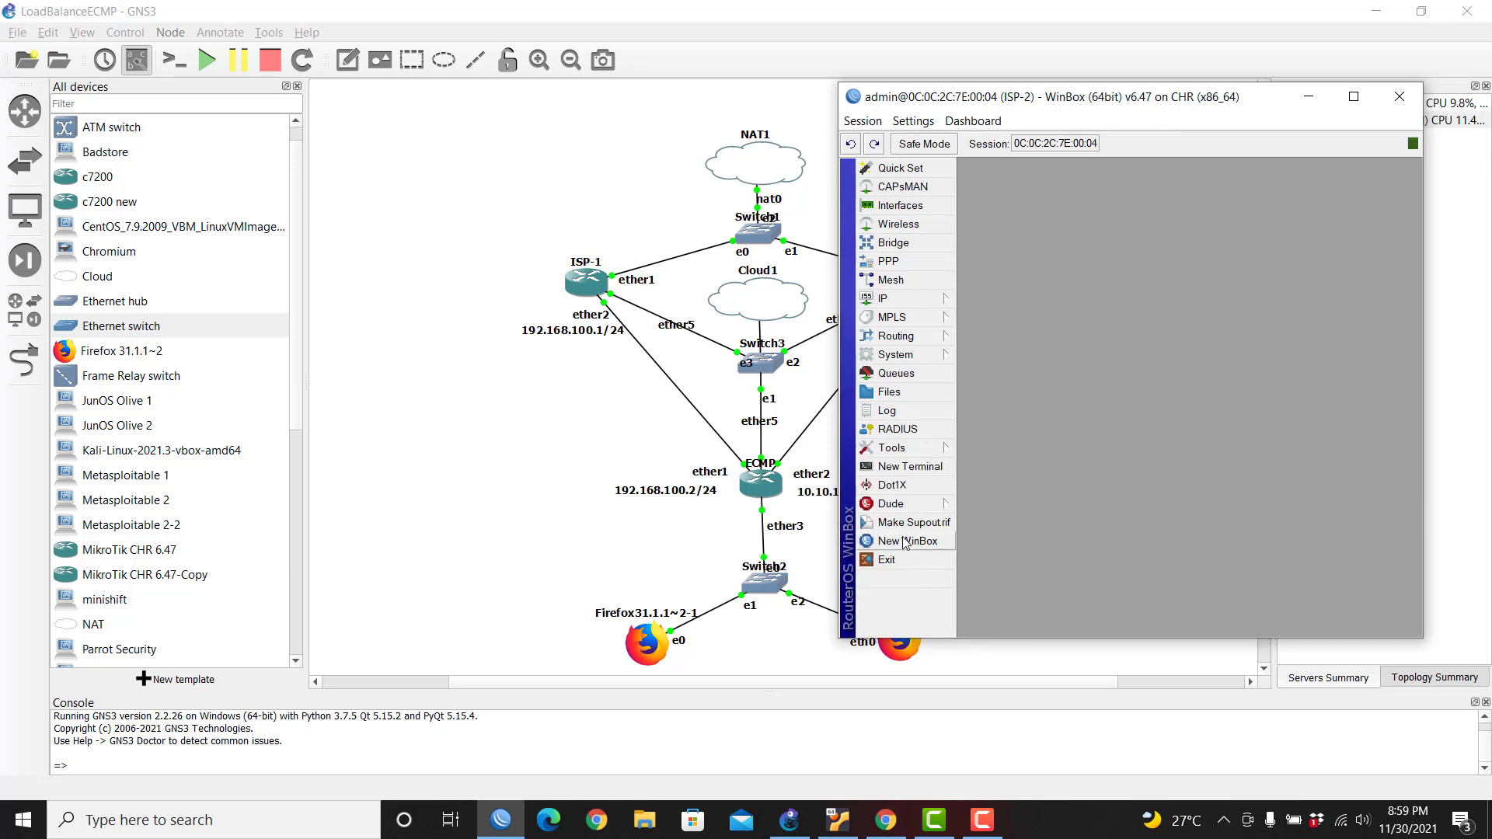
click(910, 466)
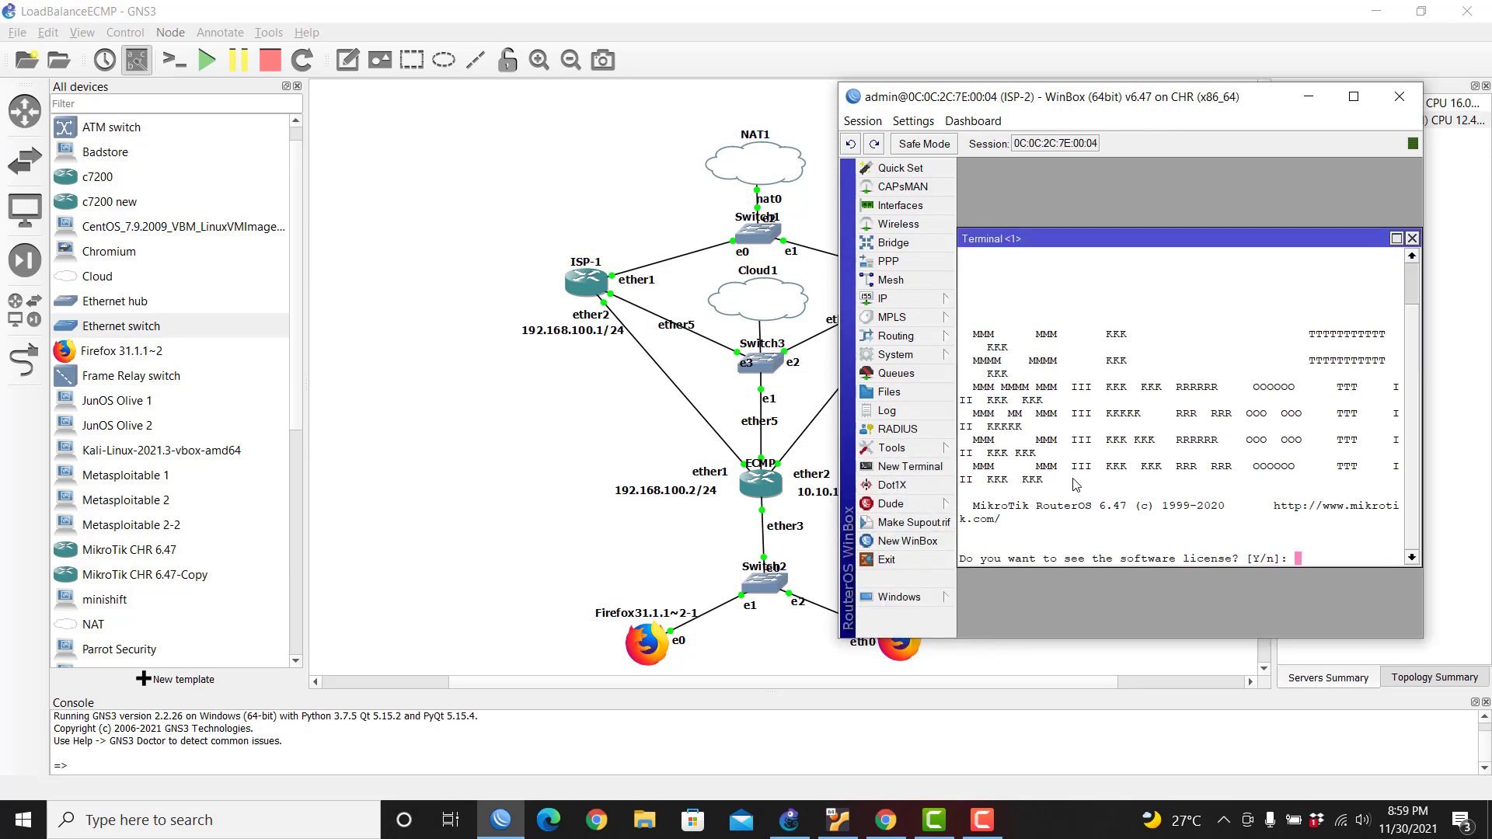
text(n@ISP-2] > ping 10.10.10.)
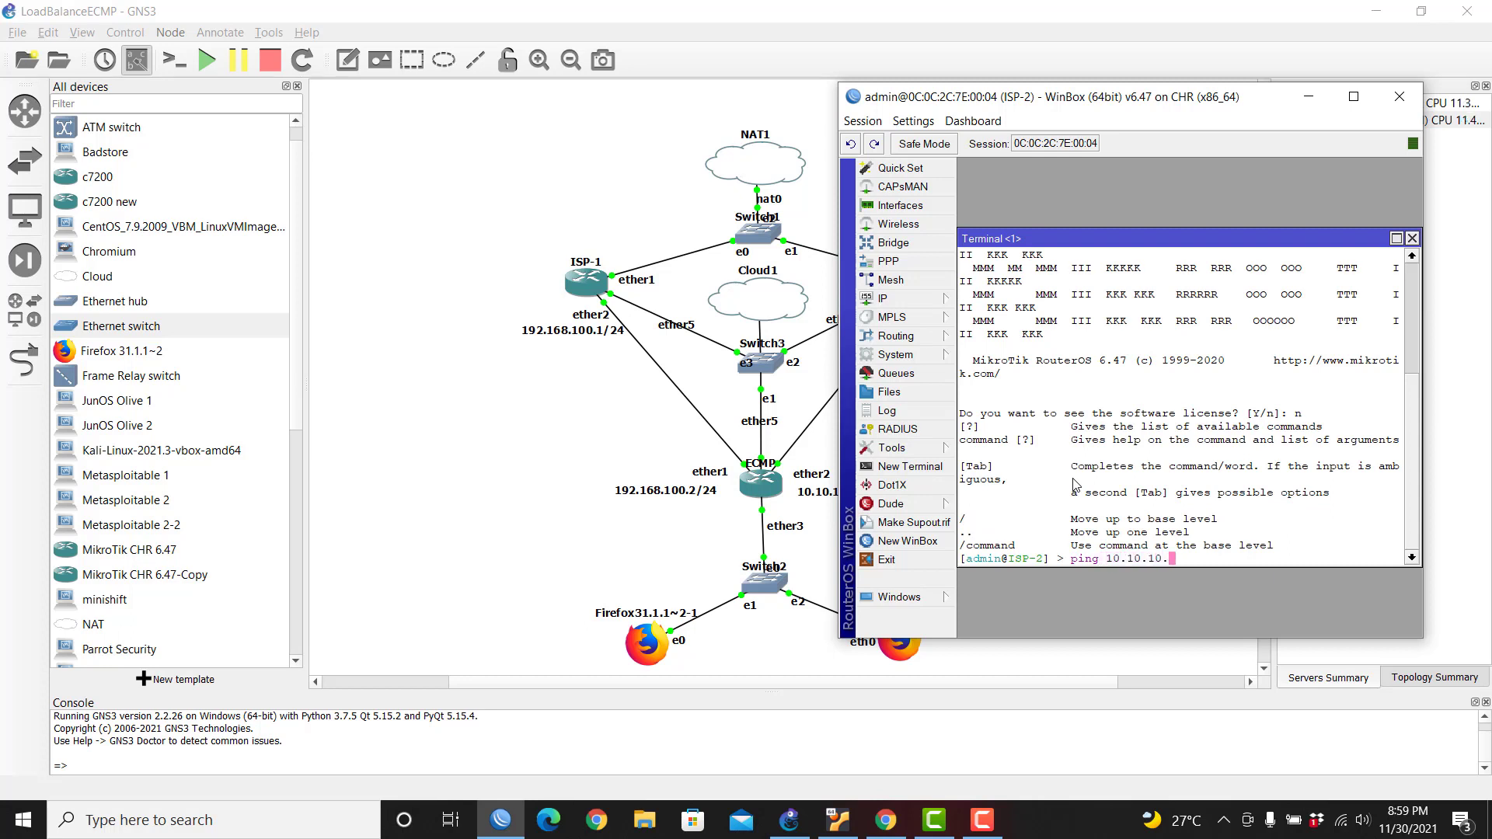
key(BackSpace)
text(.2)
key(Return)
key(ctrl+c)
Step: Ping google.com from ISP-2 to confirm internet replies
text(p)
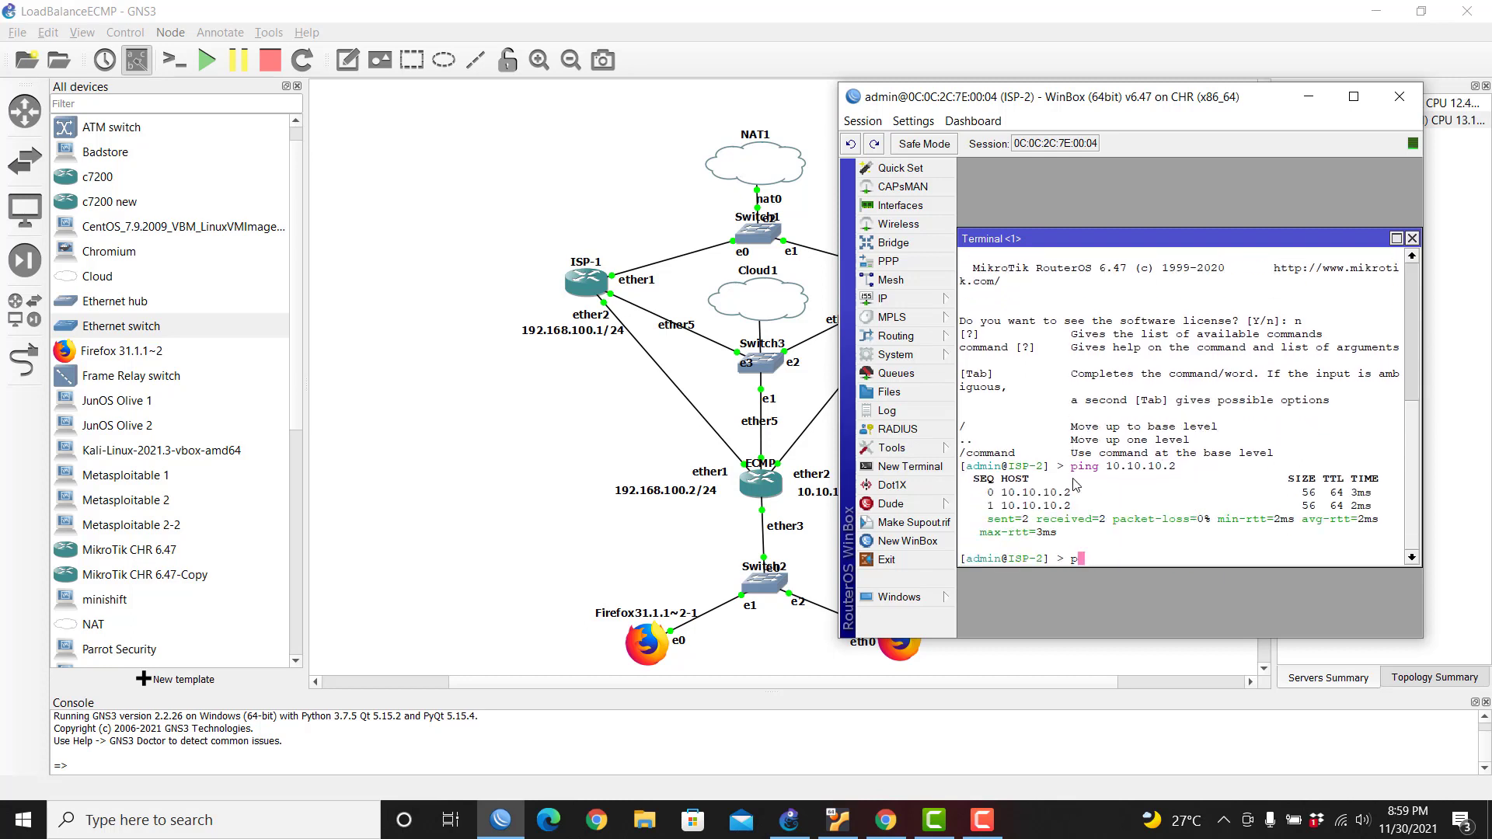
text(ing google.com)
key(Return)
key(ctrl+c)
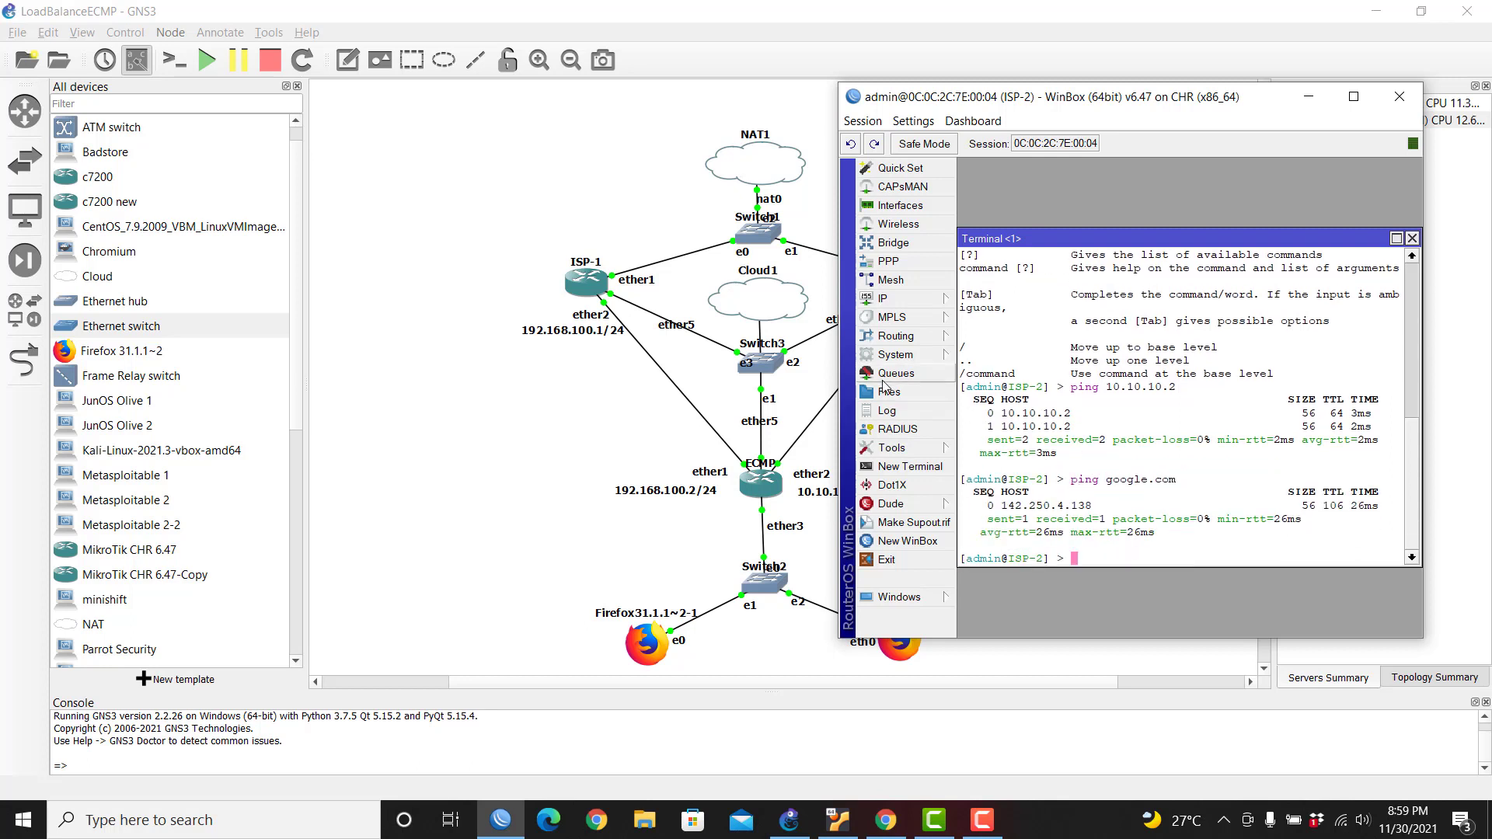
Step: Add a srcnat masquerade NAT rule on ISP-2, then close the ISP-2 session
click(927, 305)
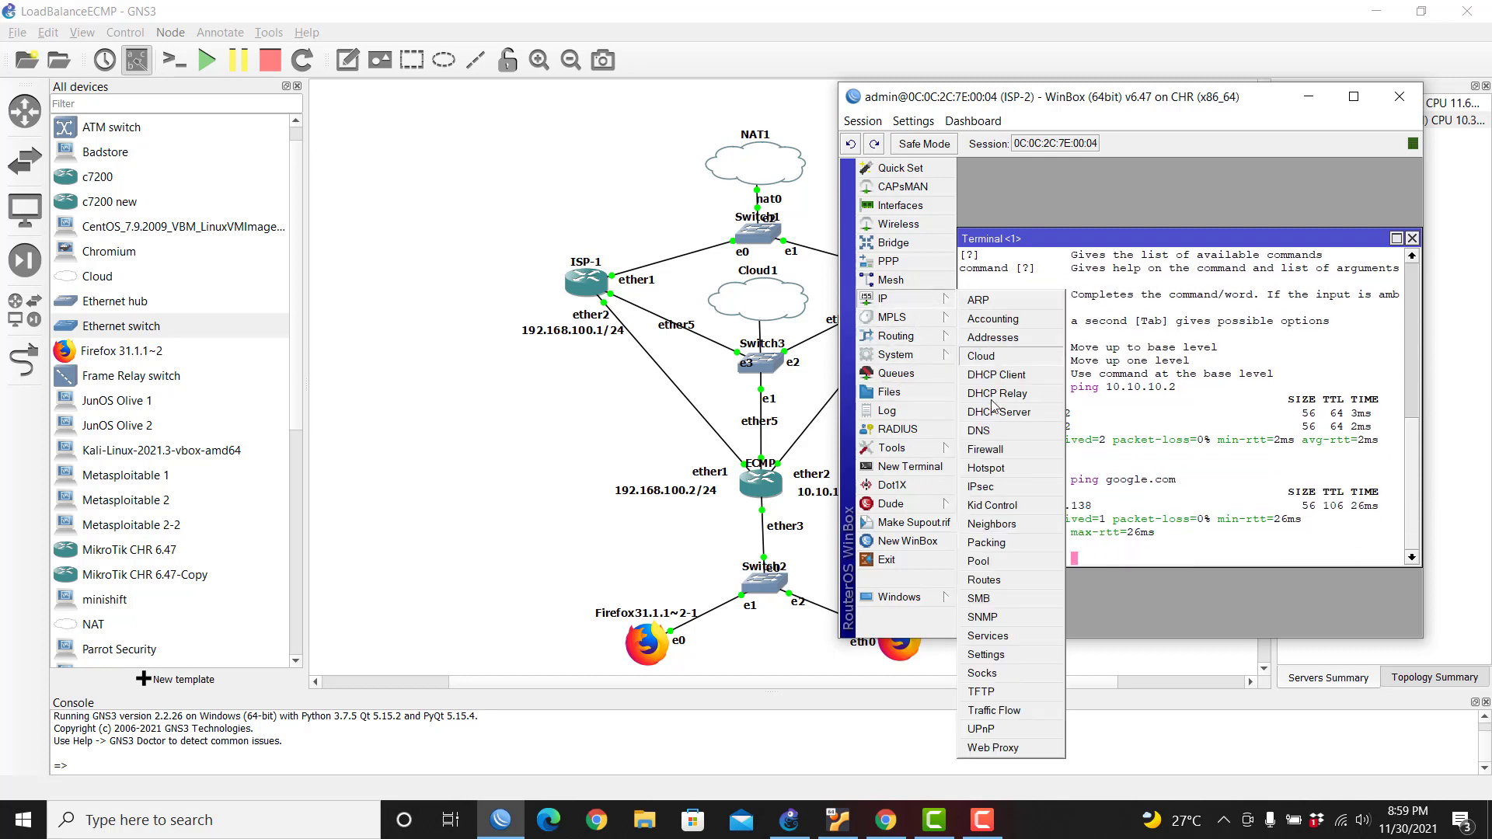
click(1037, 450)
click(1049, 259)
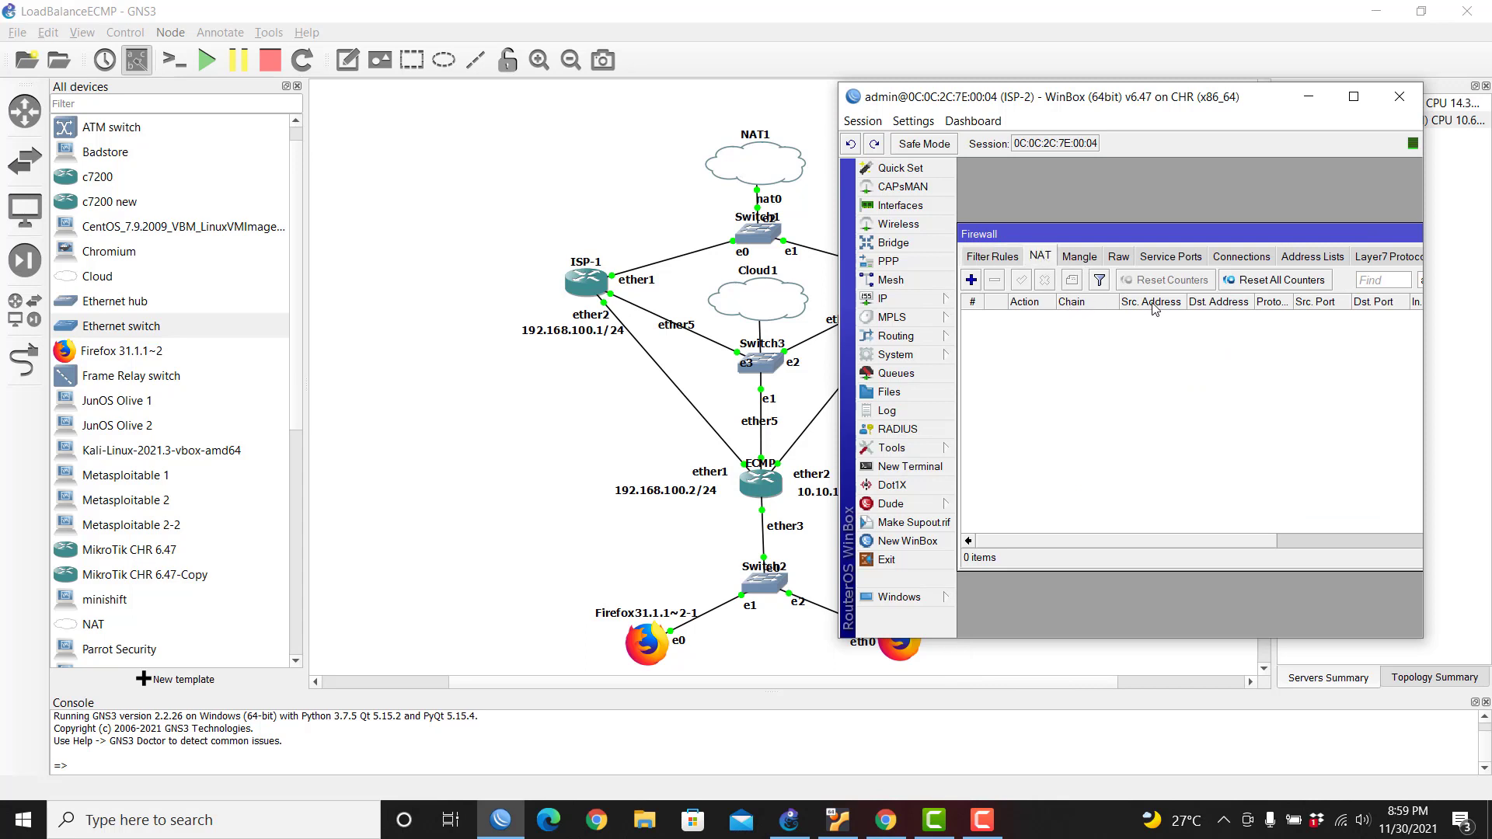
click(973, 283)
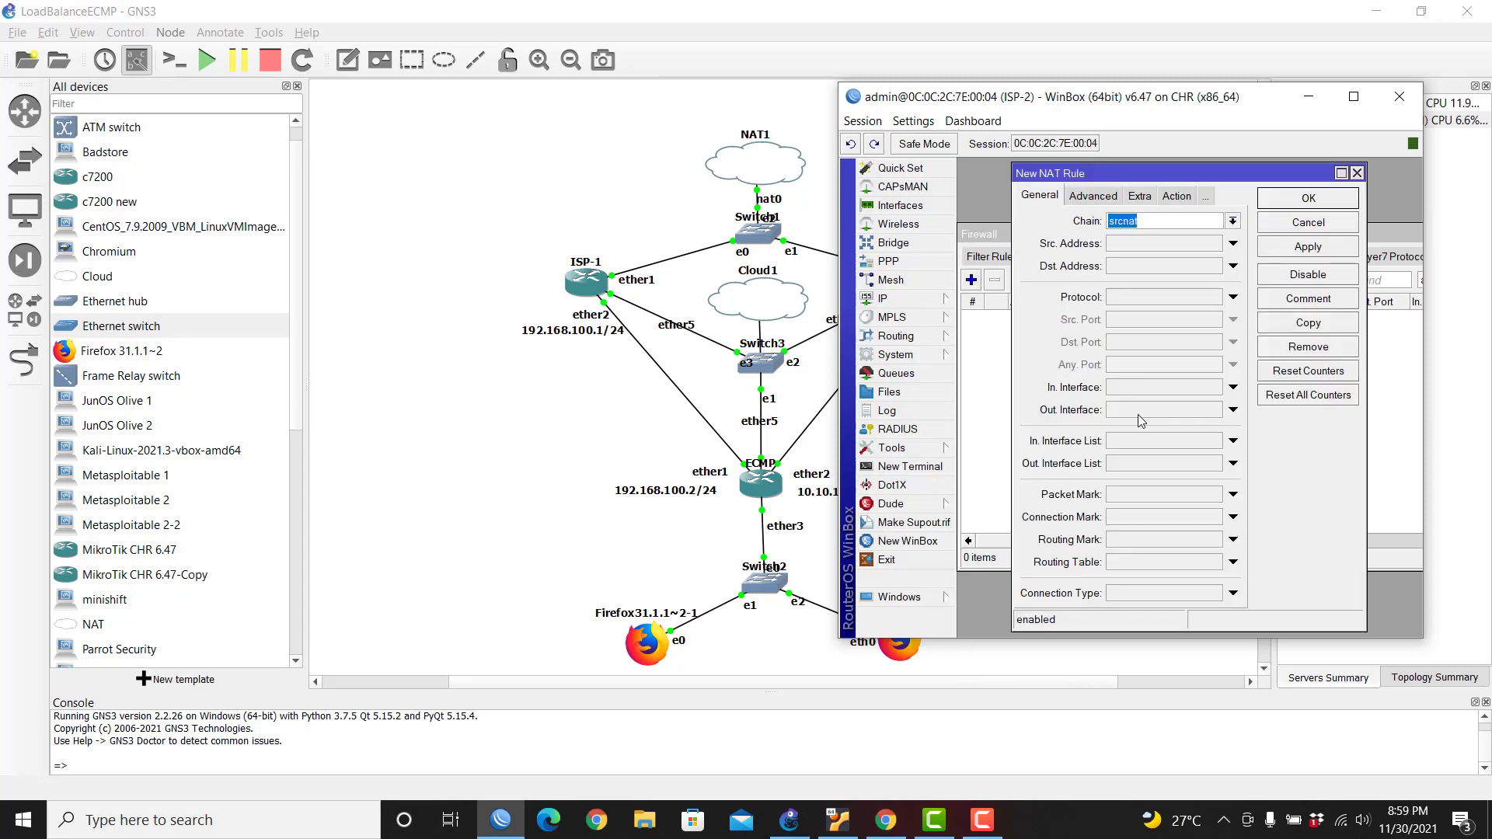
click(1138, 415)
click(1177, 196)
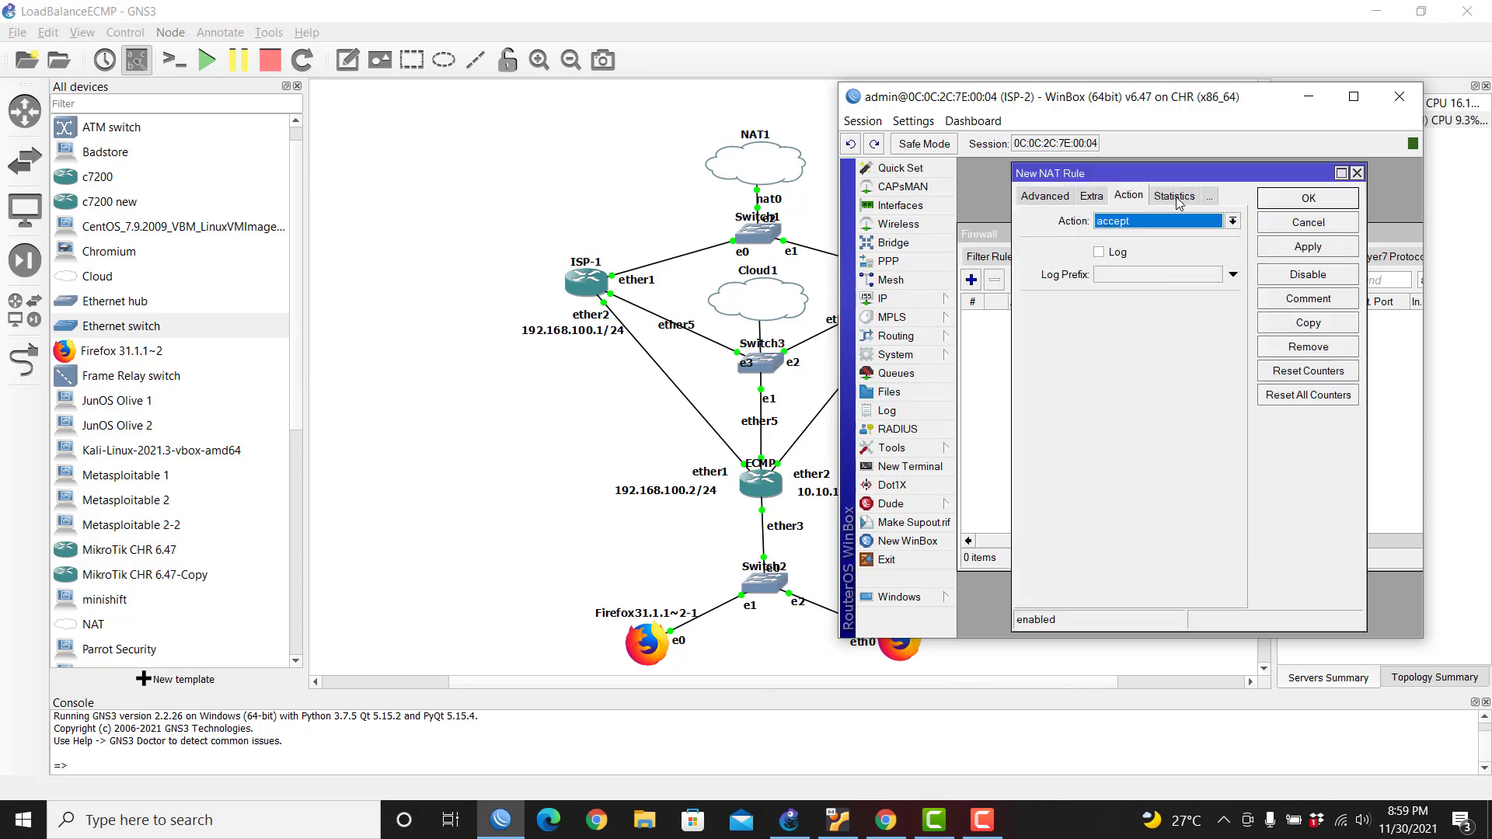
click(1174, 222)
click(1163, 311)
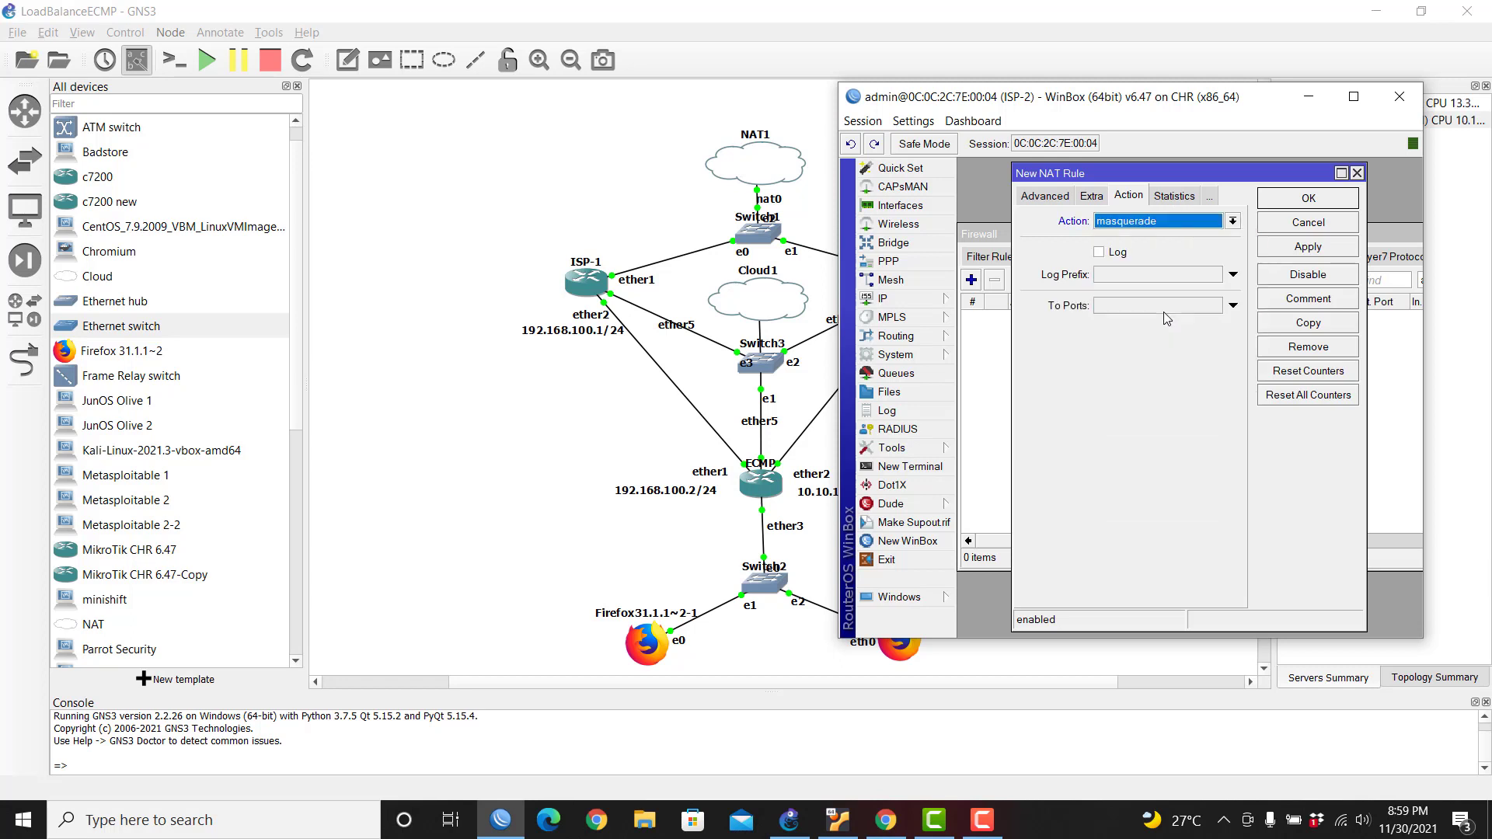
click(1308, 199)
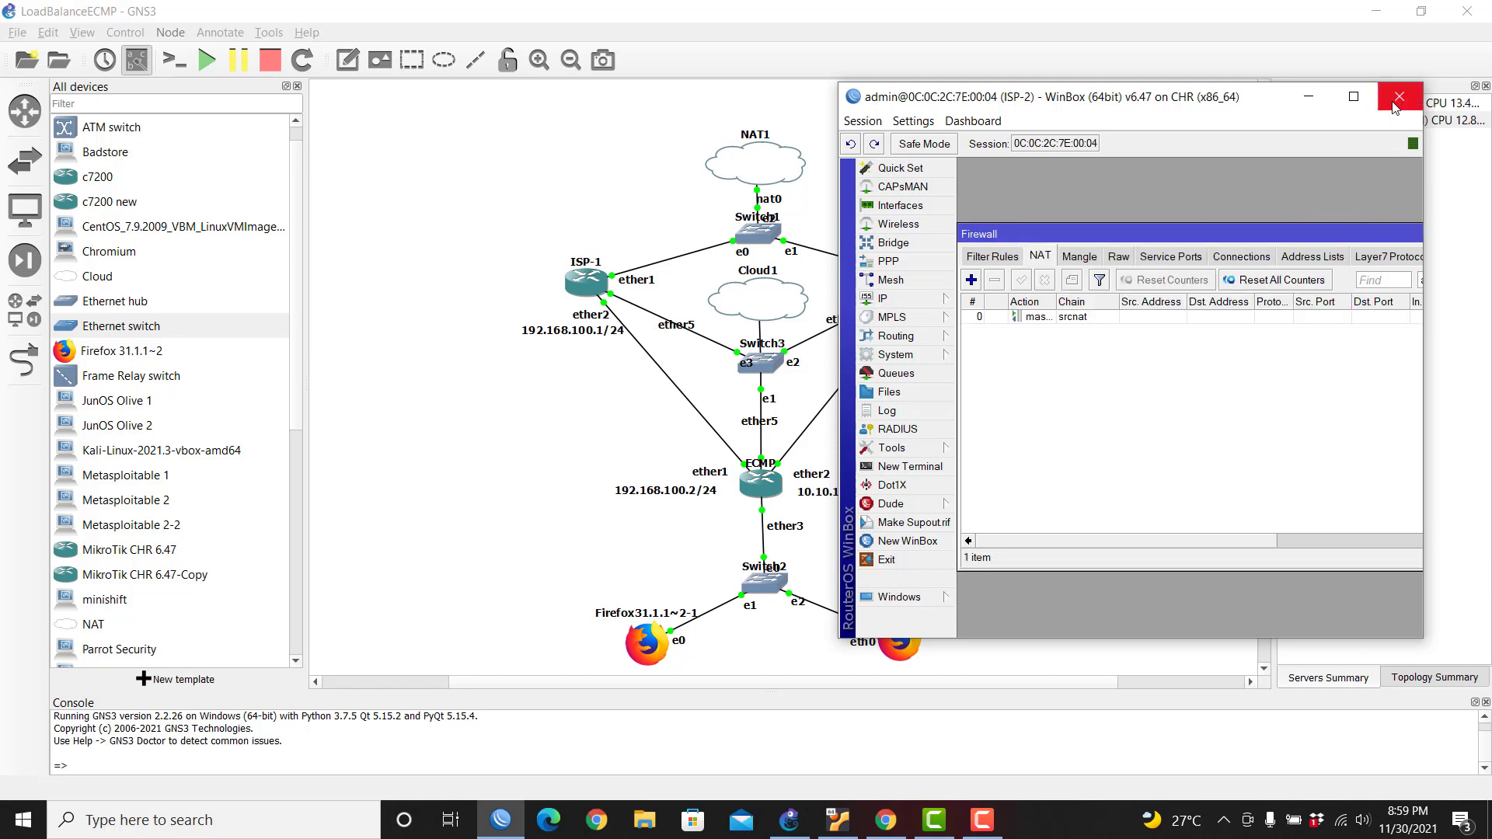
click(1400, 96)
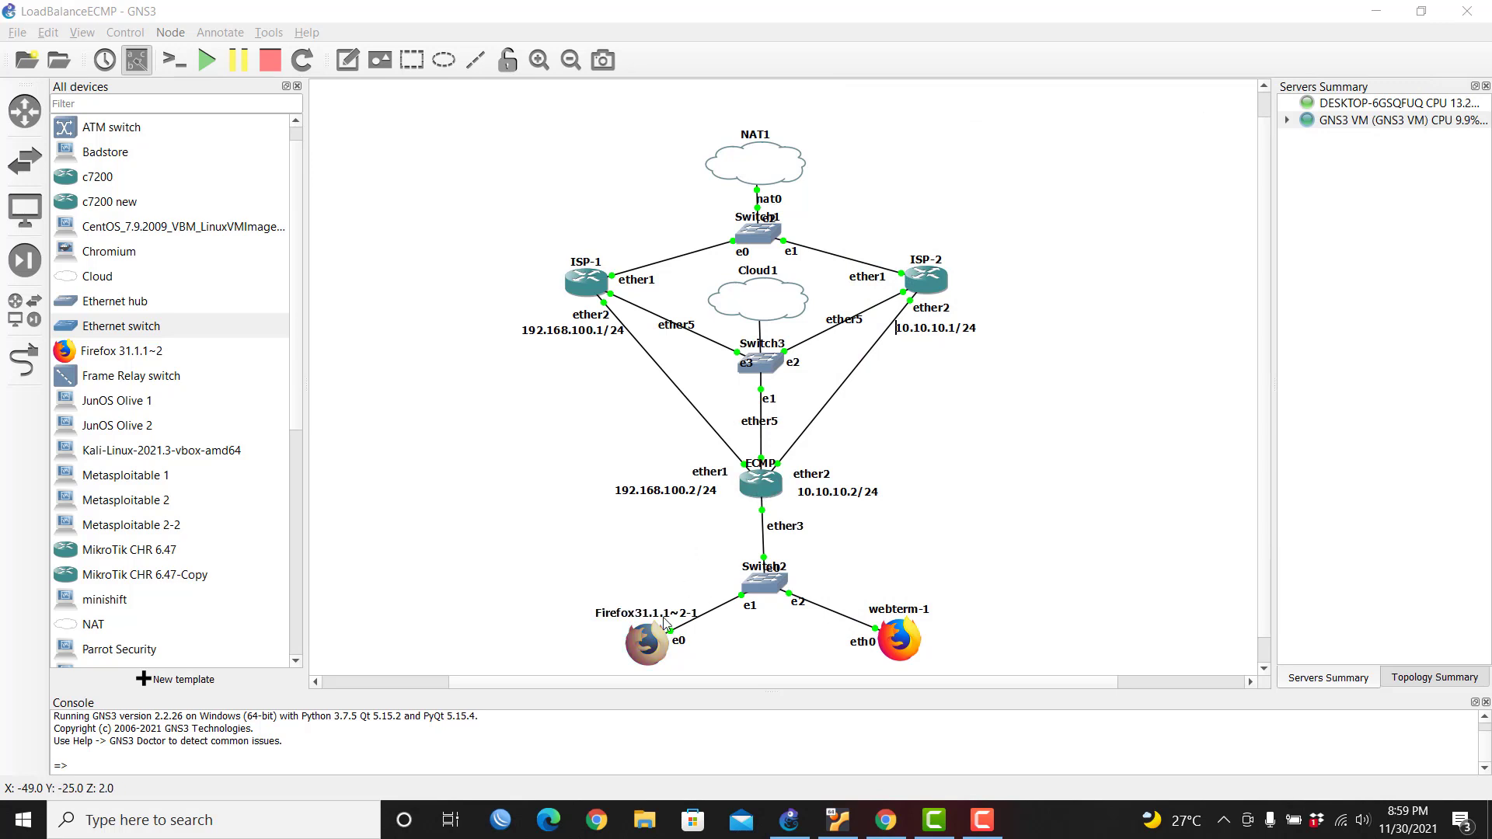
Step: Nudge the Firefox and webterm-1 hosts up, then connect WinBox to the ECMP router
drag(629, 652, 588, 636)
drag(901, 645, 941, 636)
mouse_move(787, 490)
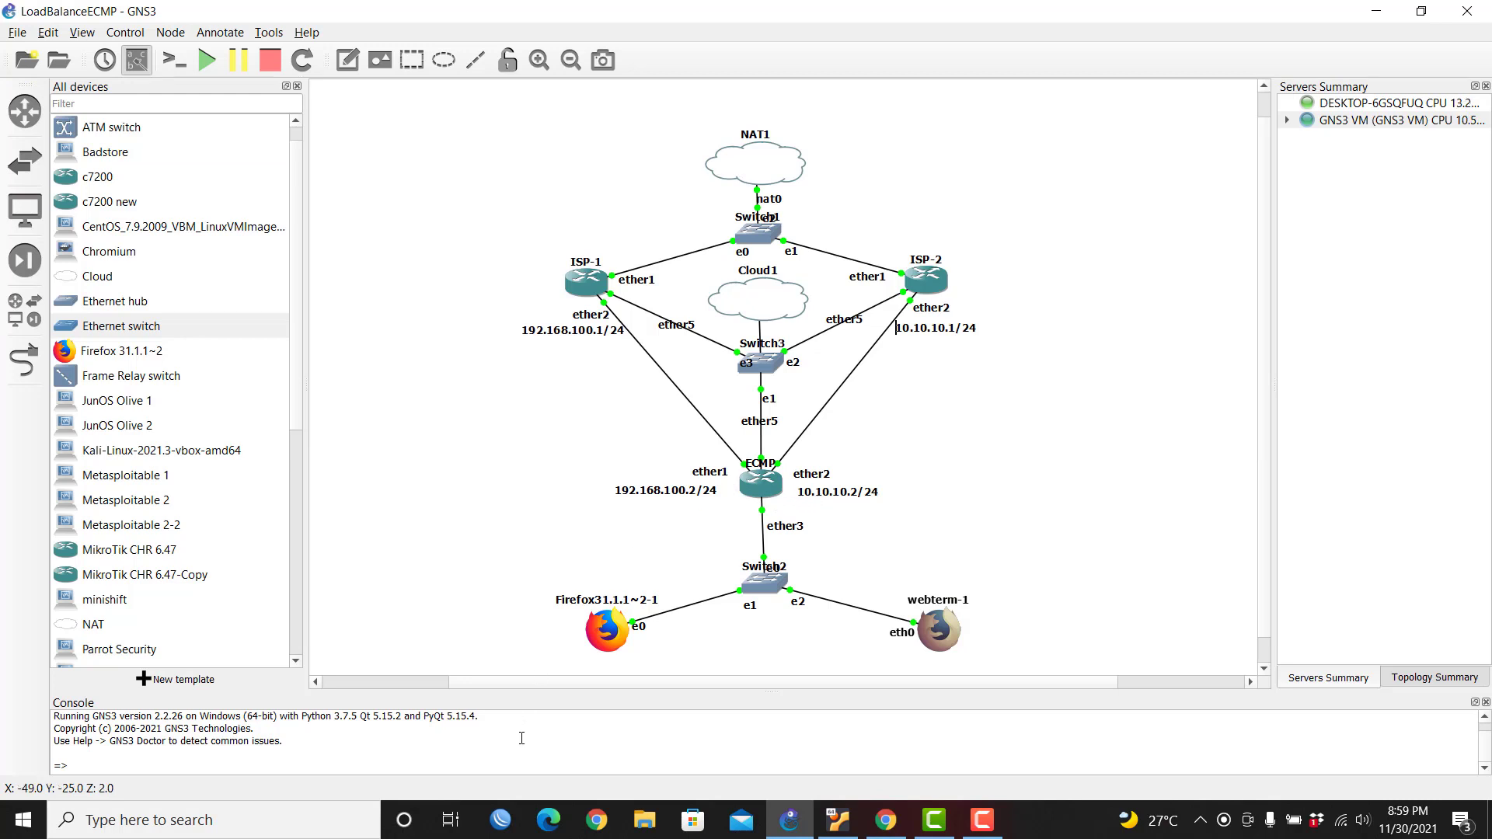
click(502, 820)
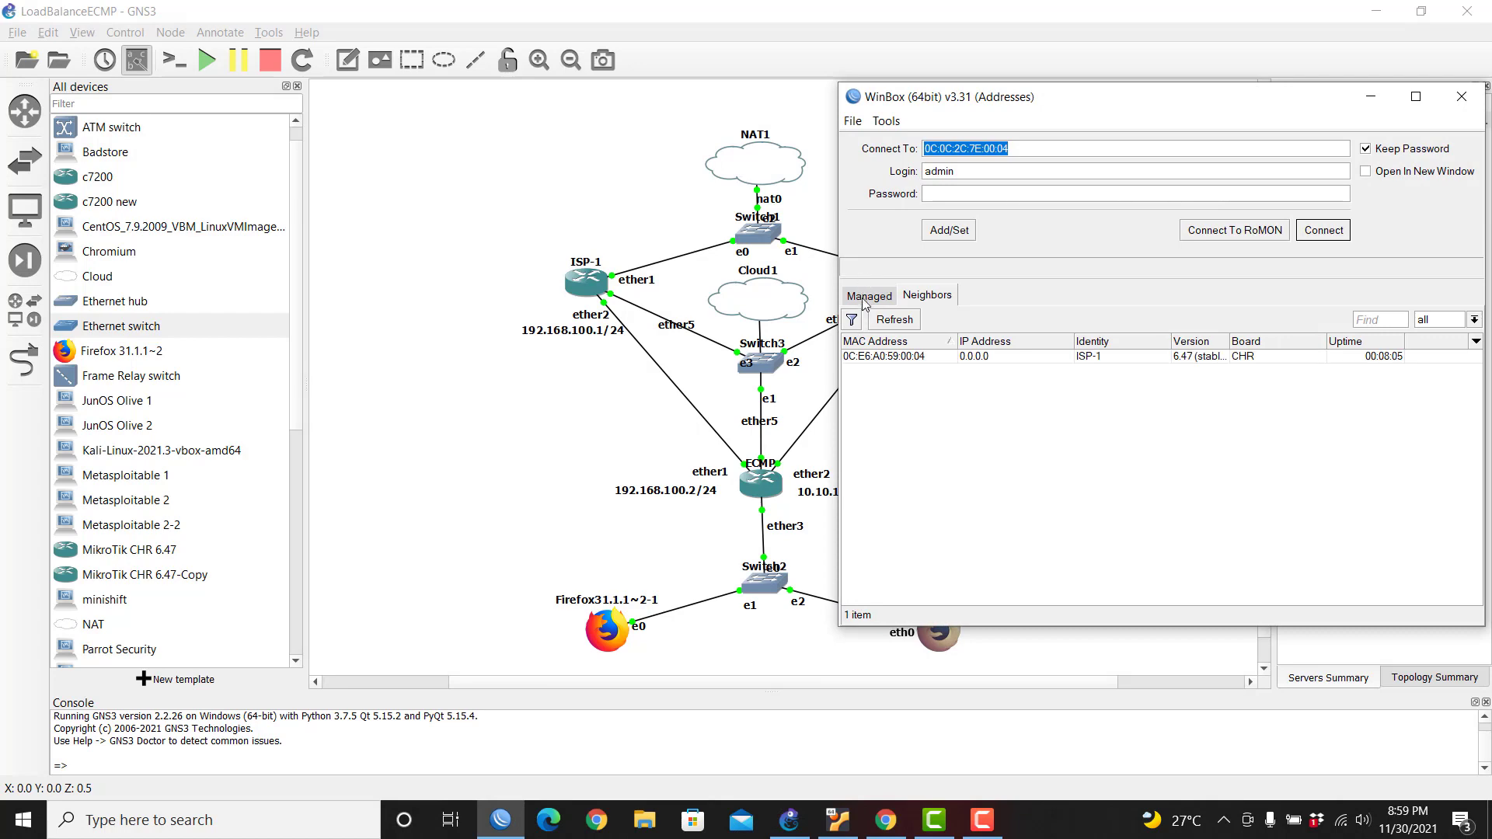
click(870, 403)
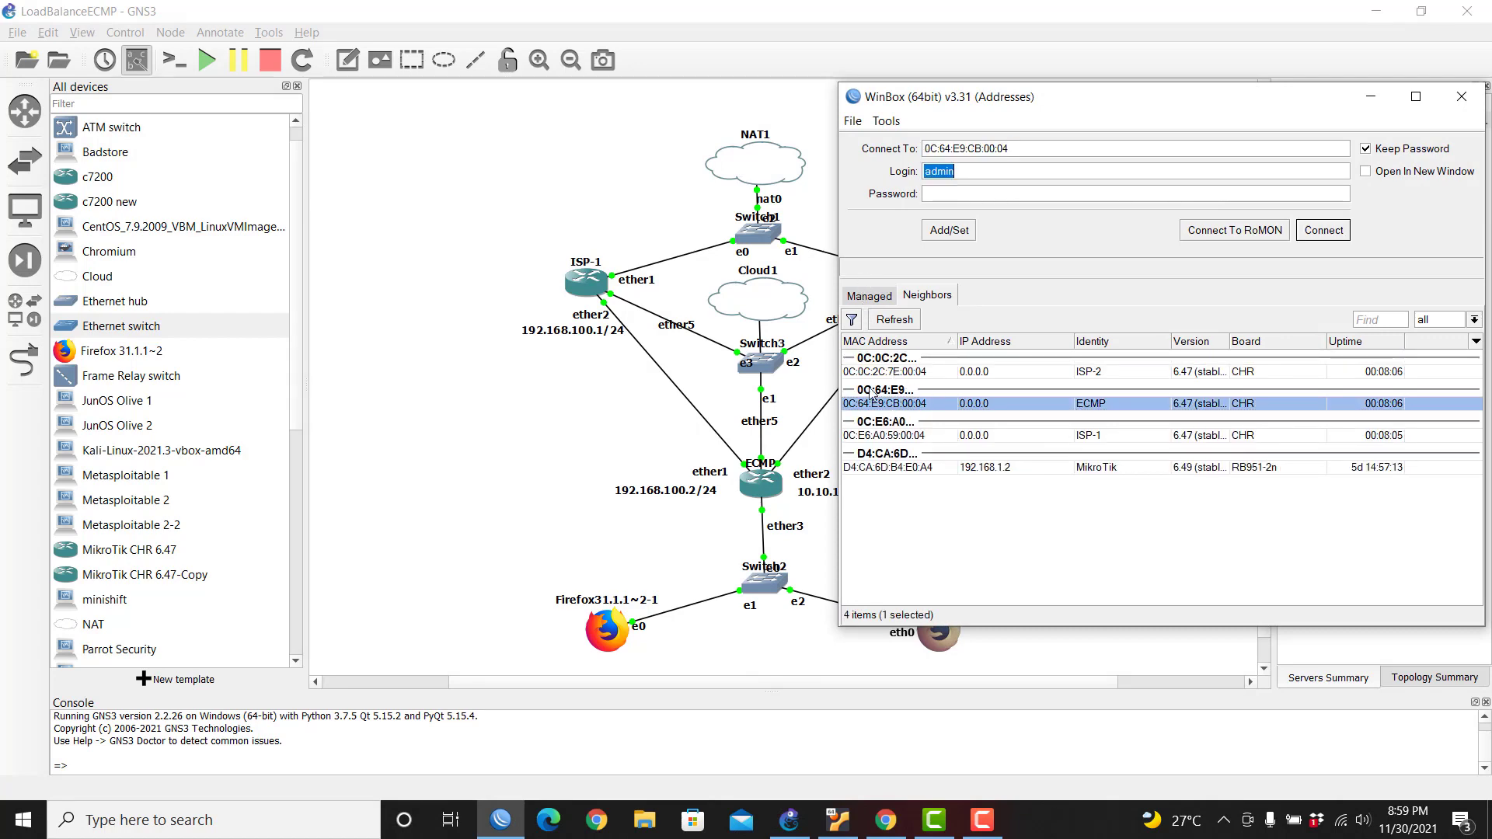
click(1321, 231)
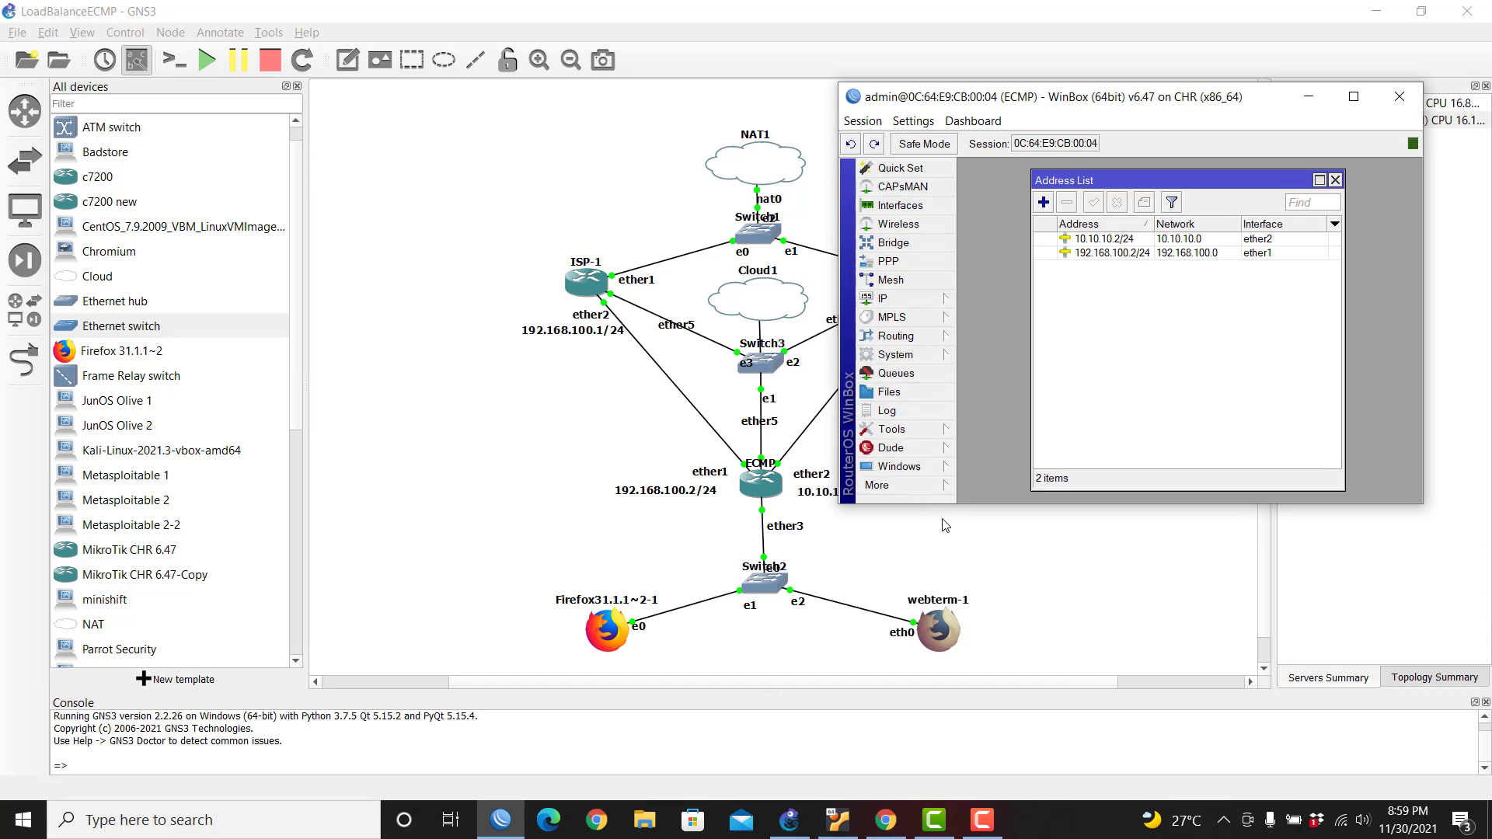
drag(946, 513, 946, 619)
Step: Ping google.com and 8.8.8.8 from a WinBox terminal, finding both unreachable
click(906, 466)
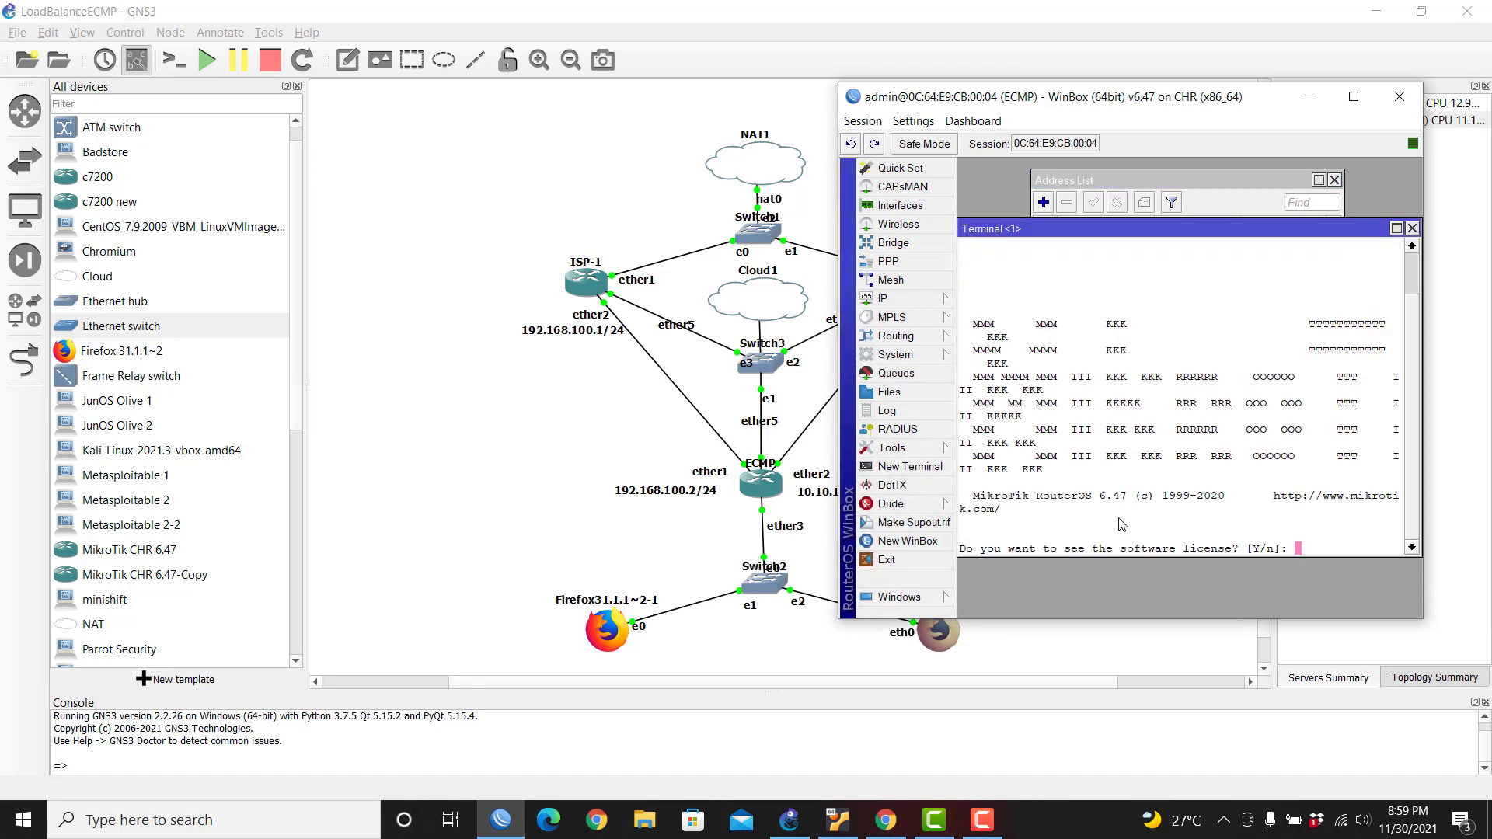
text(n)
text(ping google.o)
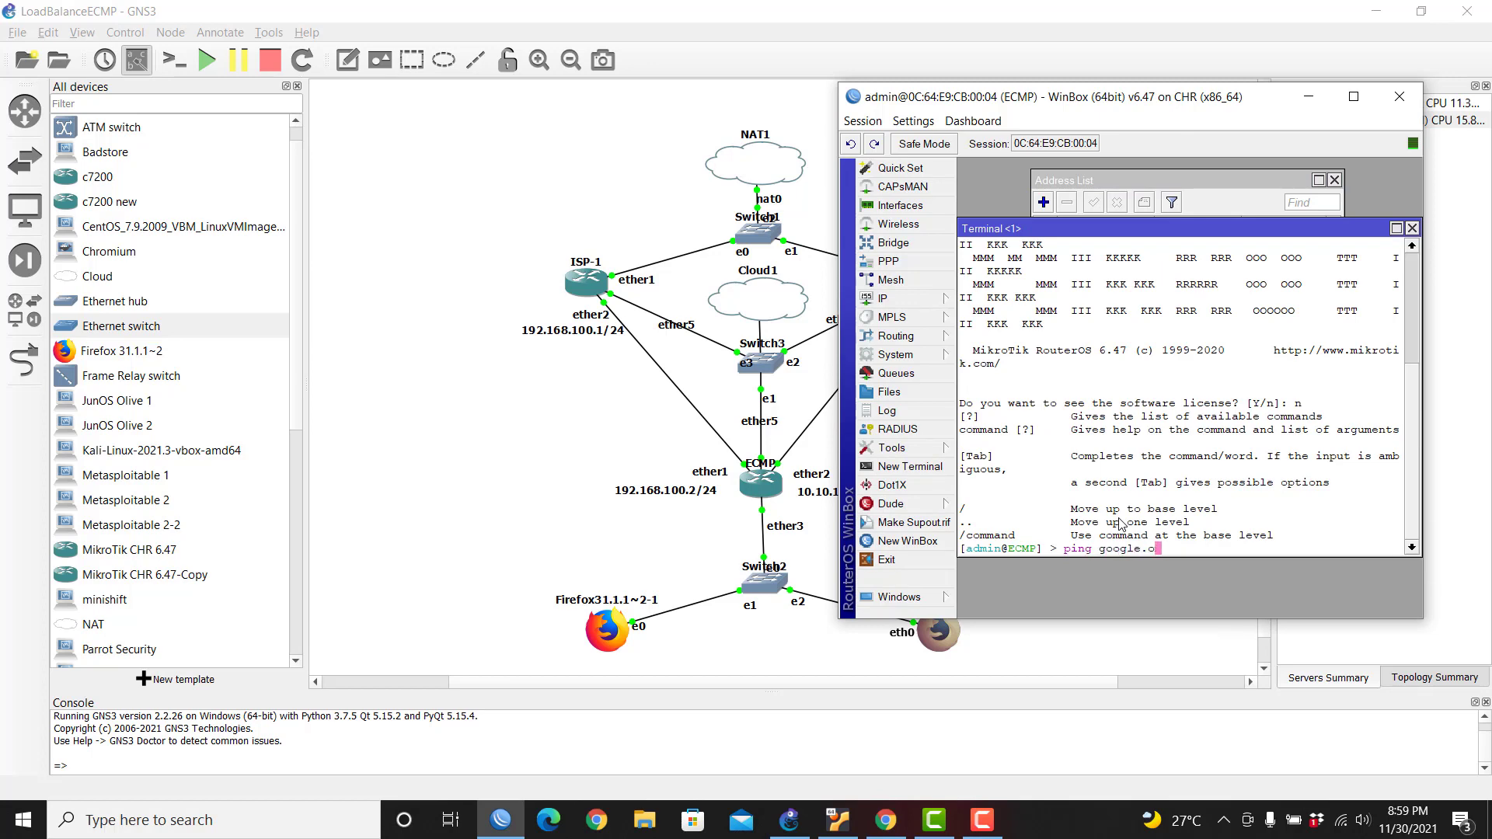
text(mm)
key(Return)
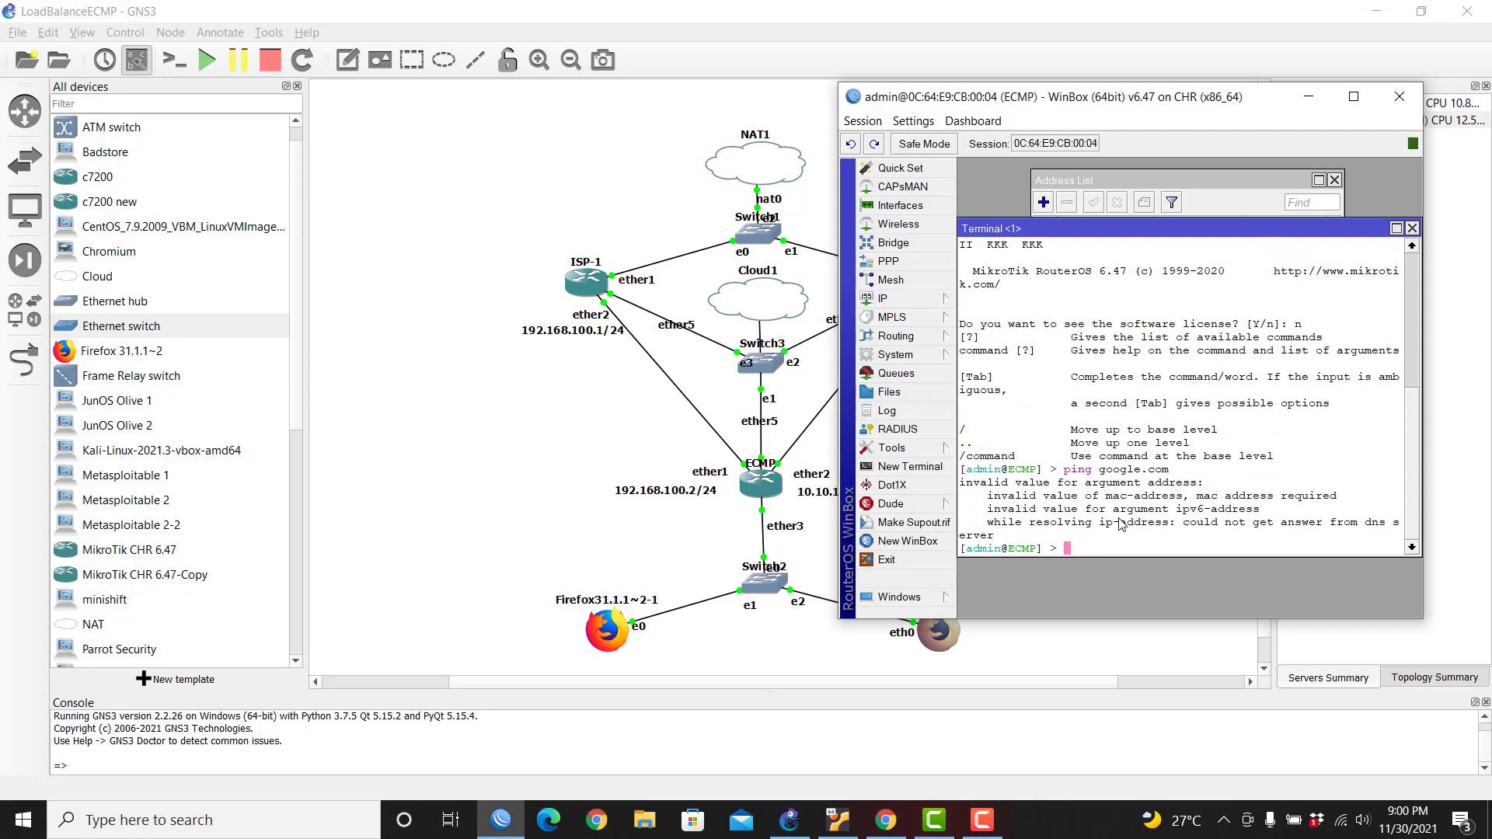
text(ping 8.8.8.8)
key(Return)
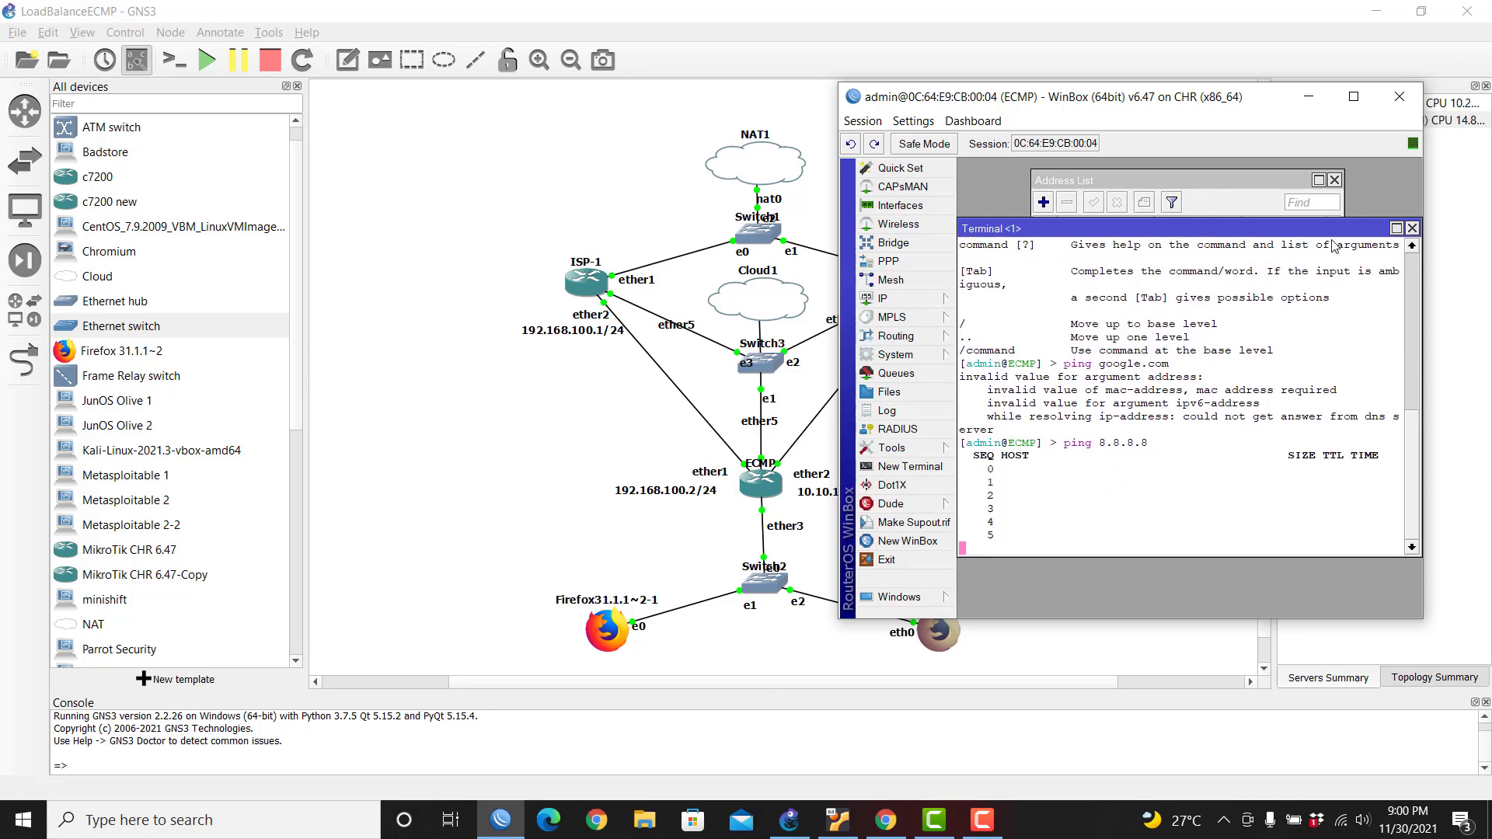
click(1412, 228)
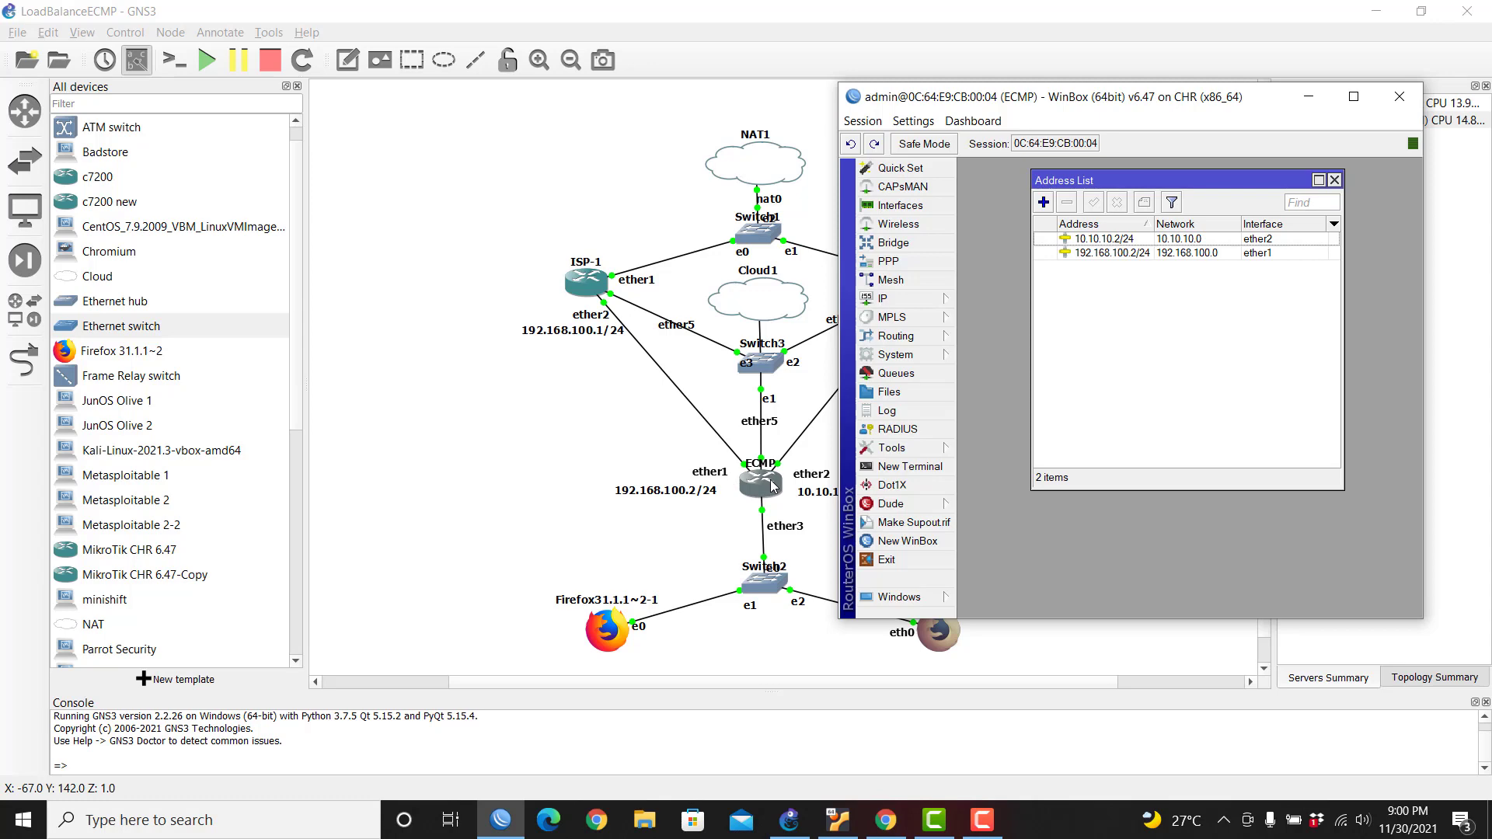
Step: In a fresh terminal, successfully ping gateways 192.168.100.1 and 10.10.10.1
click(910, 466)
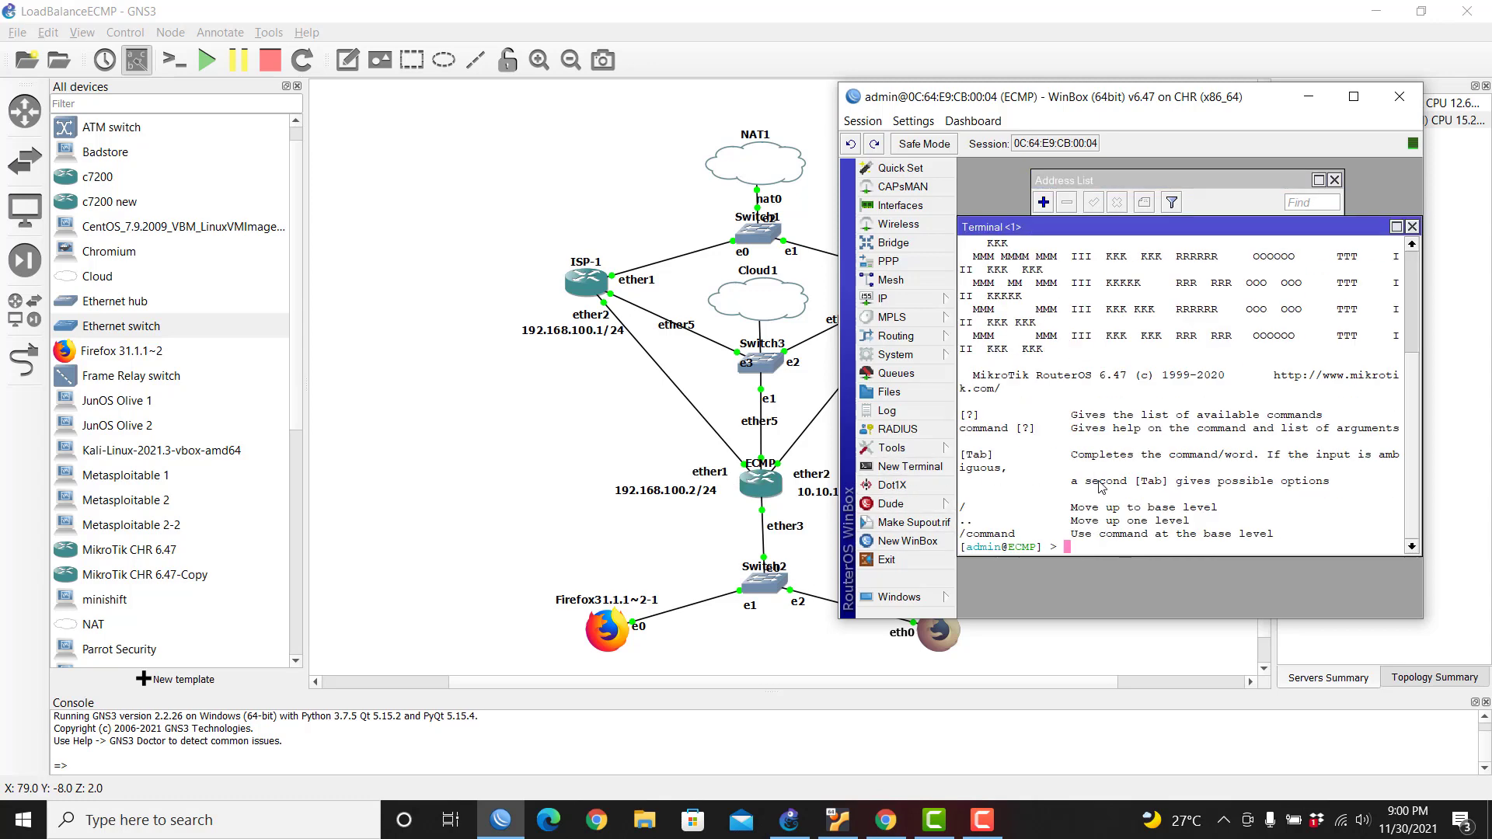
text(ping 192.168.)
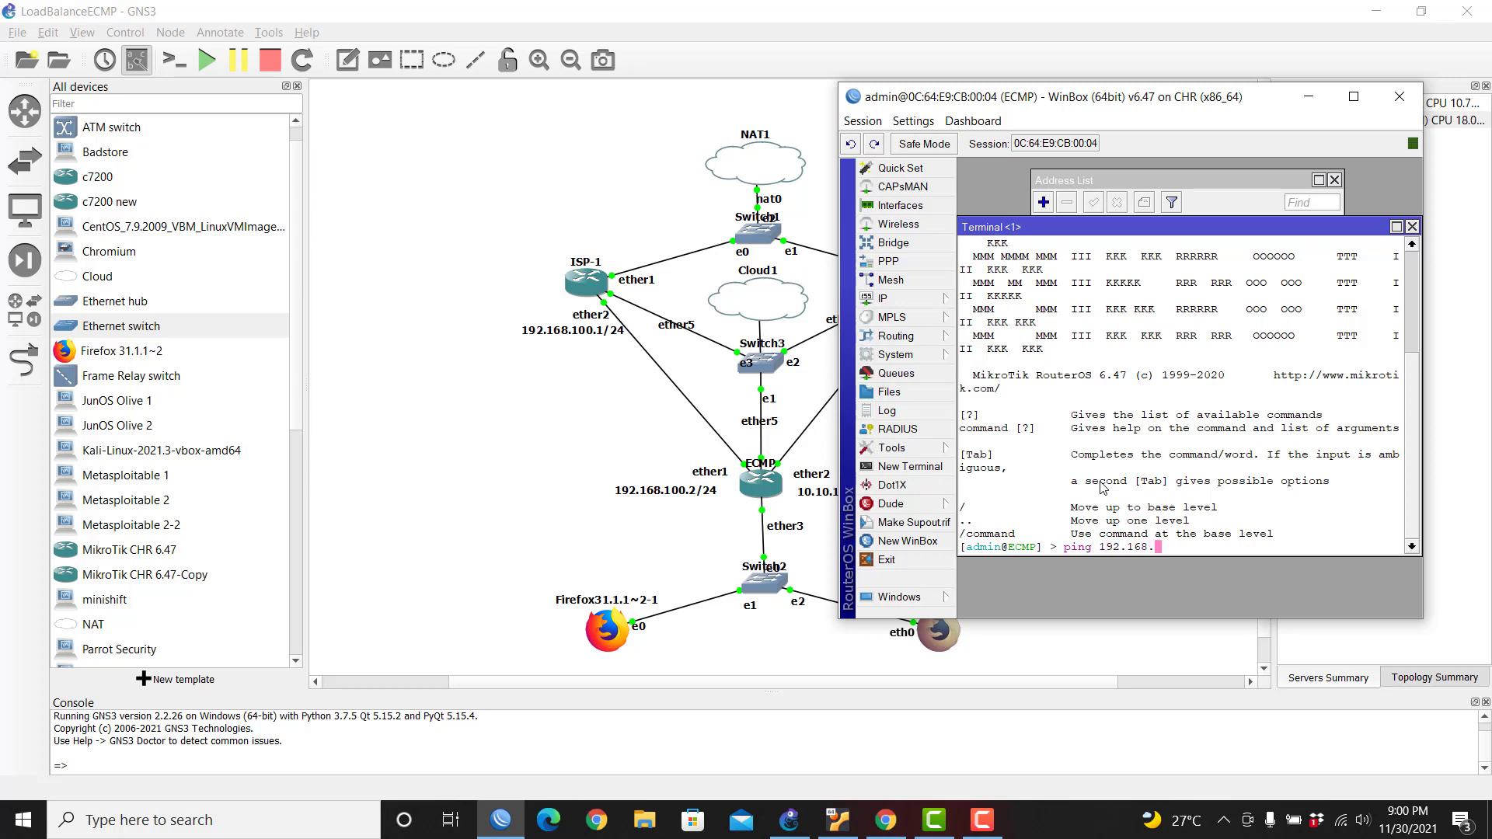
text(100.1)
key(Return)
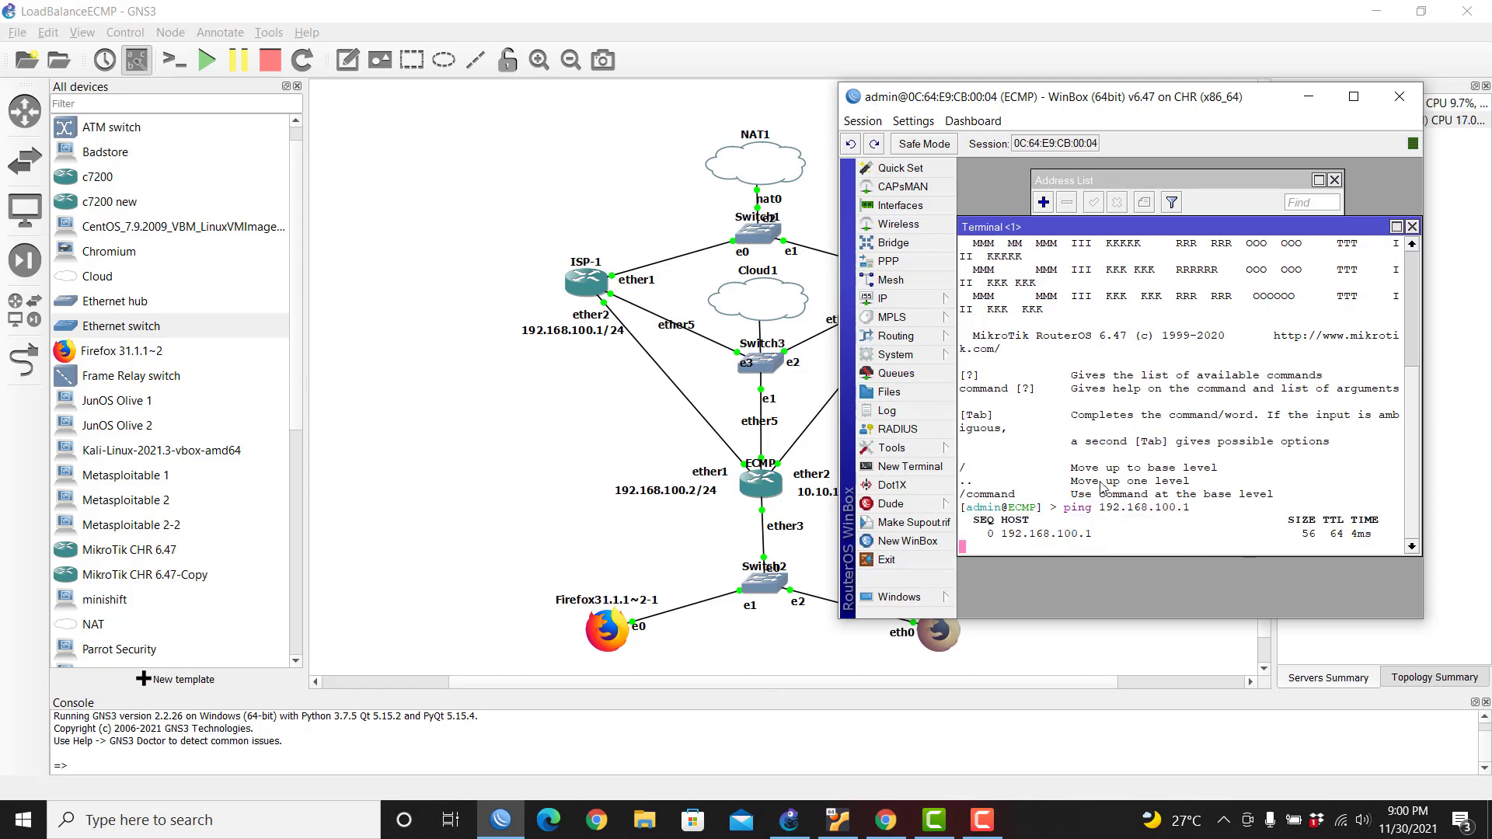
key(ctrl+c)
key(Up)
key(BackSpace)
key(BackSpace)
key(BackSpace)
key(BackSpace)
key(BackSpace)
key(BackSpace)
key(BackSpace)
key(BackSpace)
key(BackSpace)
key(BackSpace)
key(BackSpace)
key(BackSpace)
key(BackSpace)
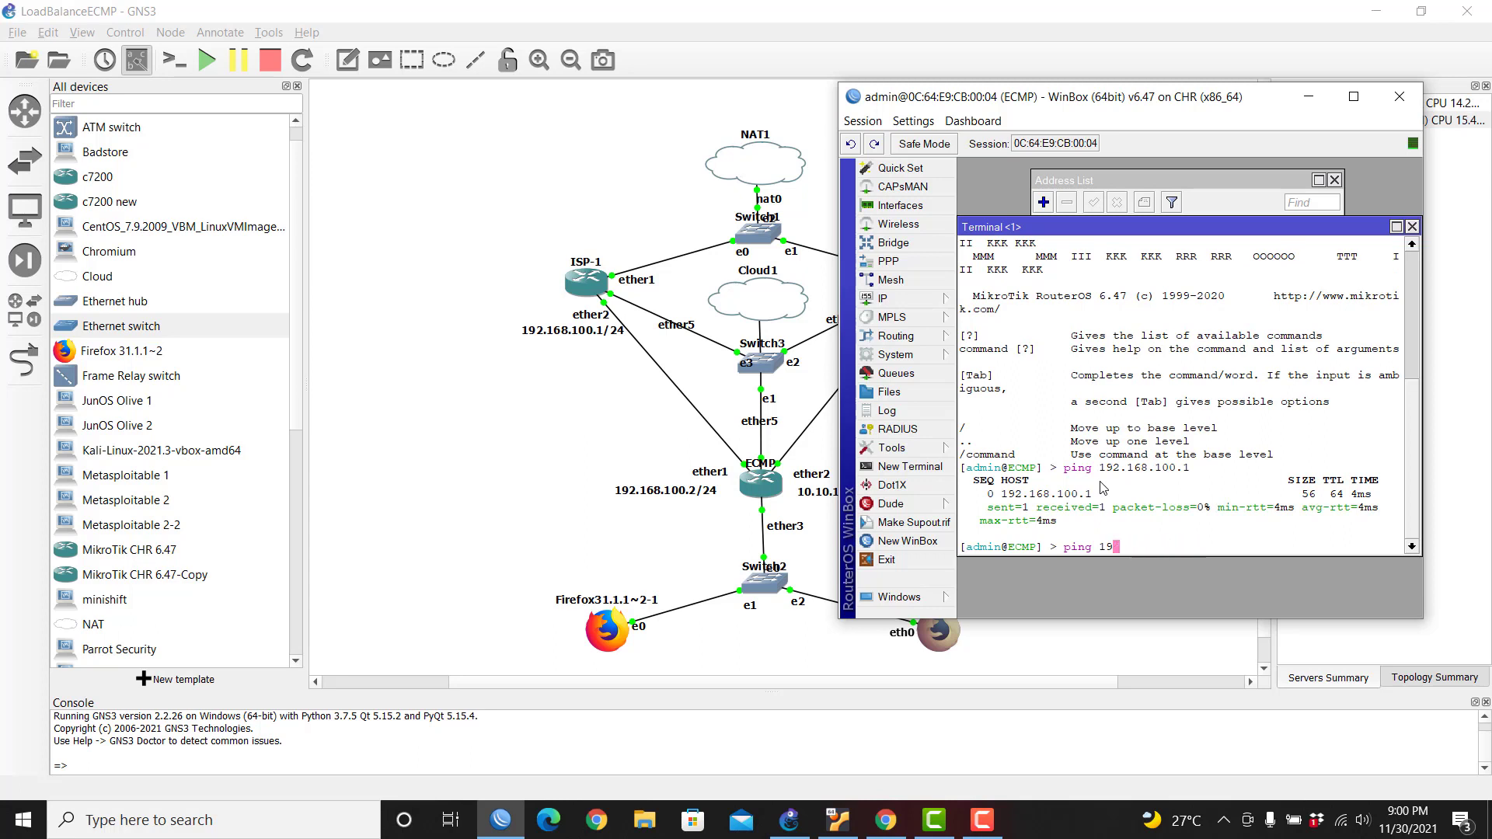
text(10.10.10.1)
key(Return)
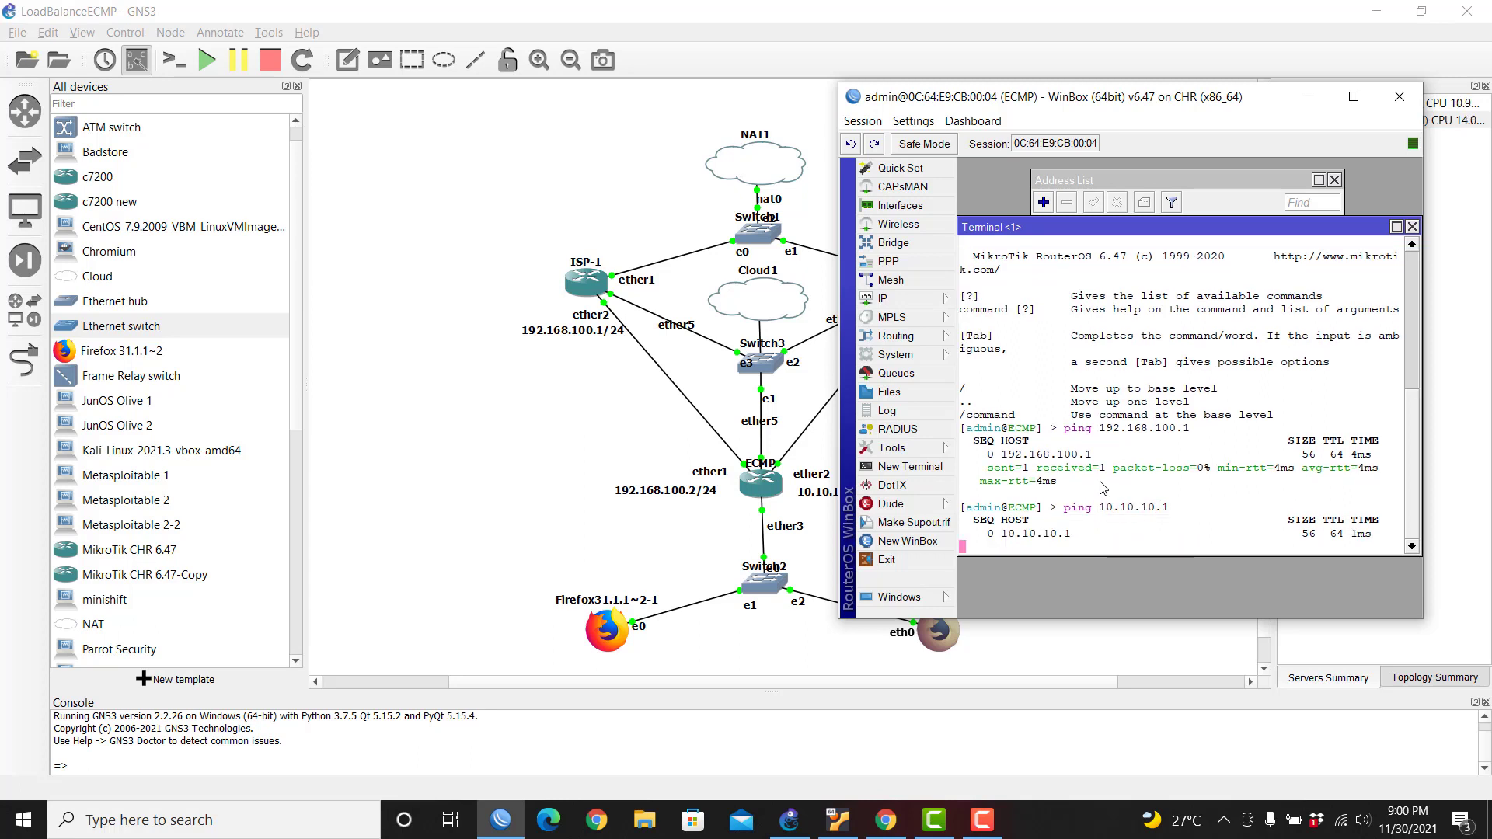
key(ctrl+c)
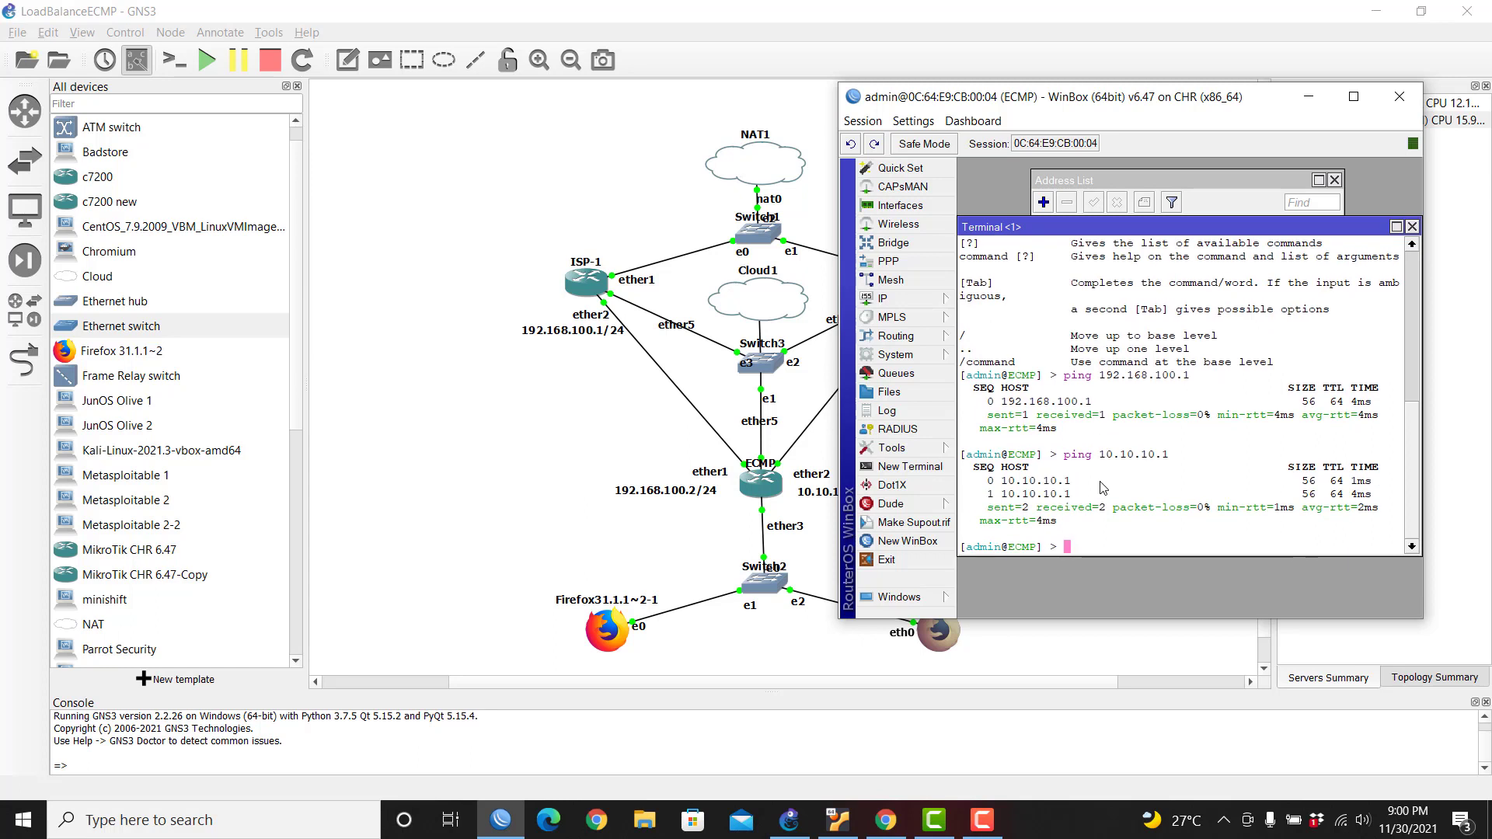
Step: Close the WinBox terminal and add a 4Mb text note above ISP-1
click(1413, 227)
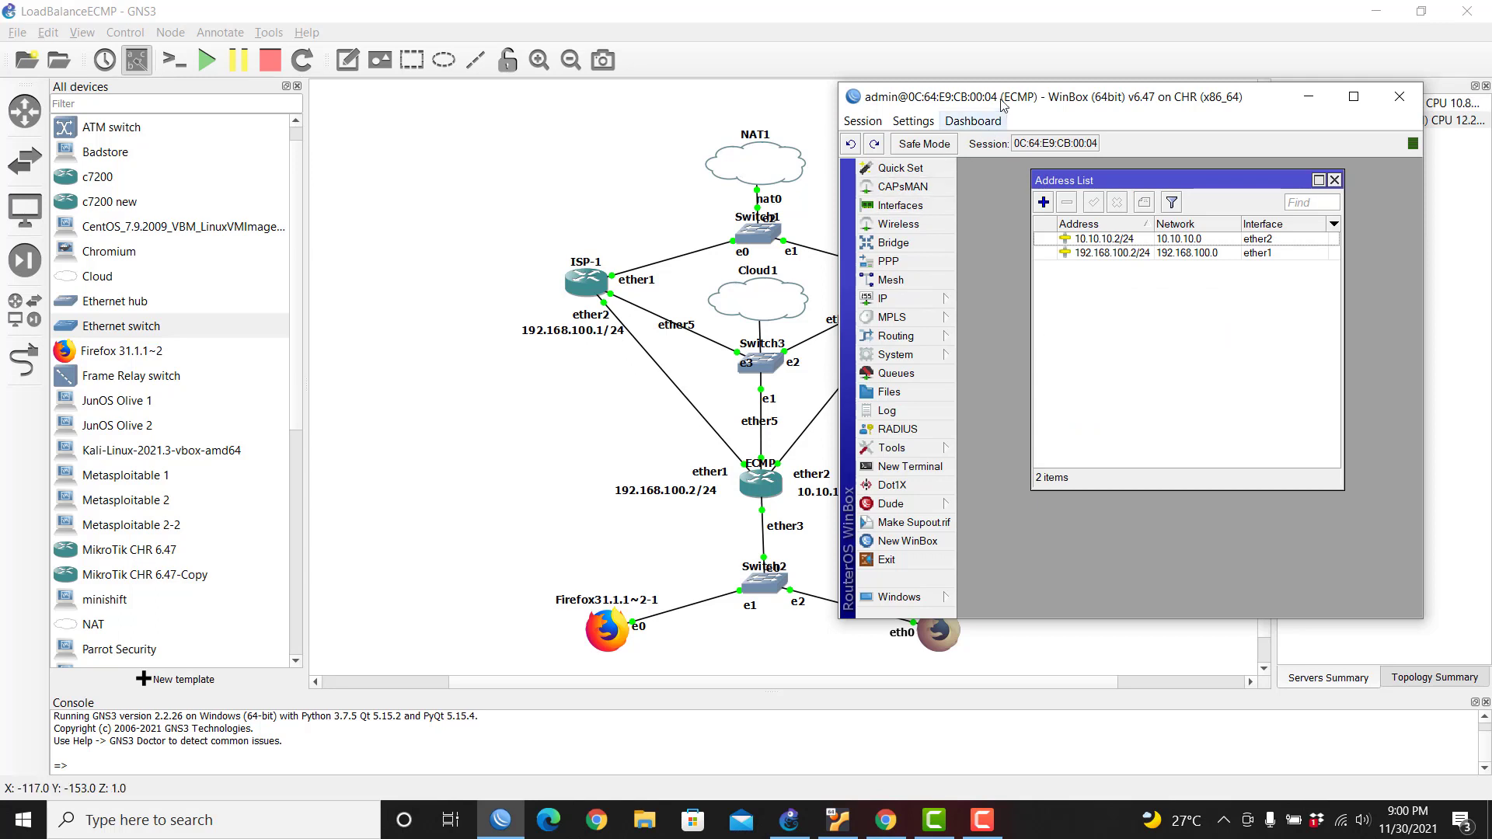
drag(1007, 101, 1161, 97)
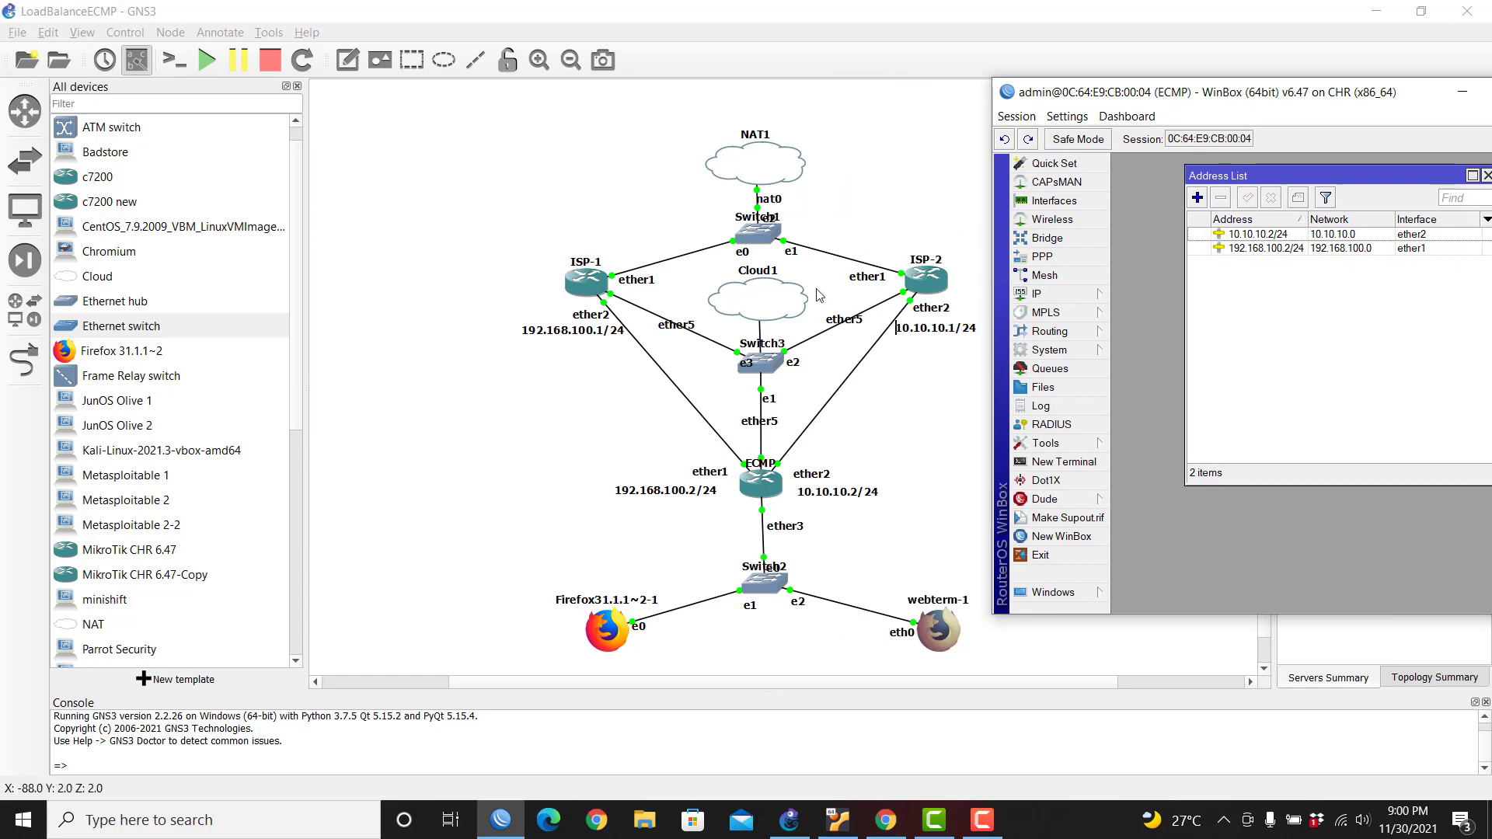
click(347, 59)
click(544, 229)
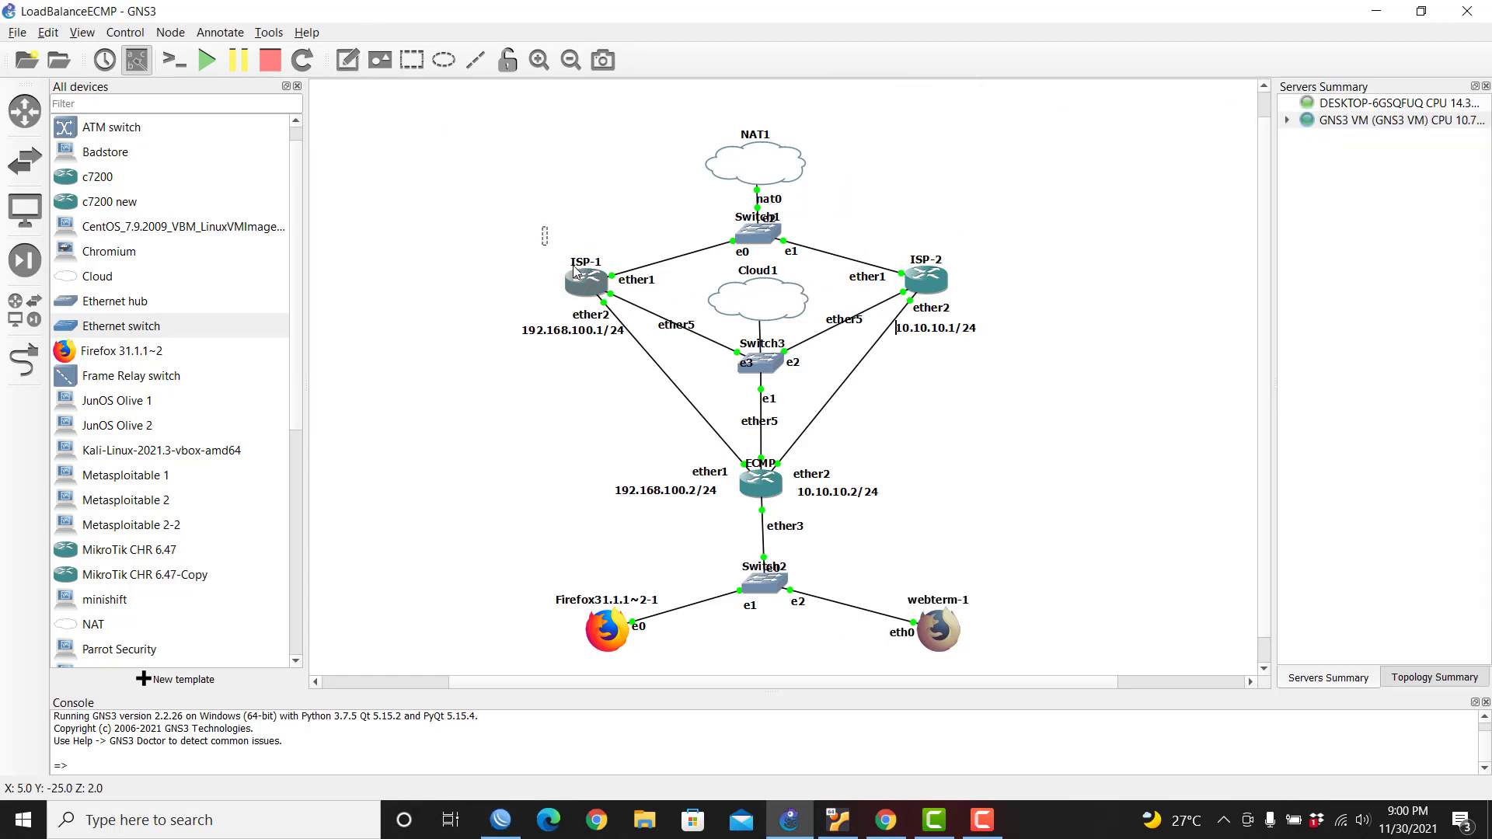
text(4Mb)
click(577, 165)
Step: Add a 2Mb note above ISP-2 and nudge both notes up and right
click(348, 60)
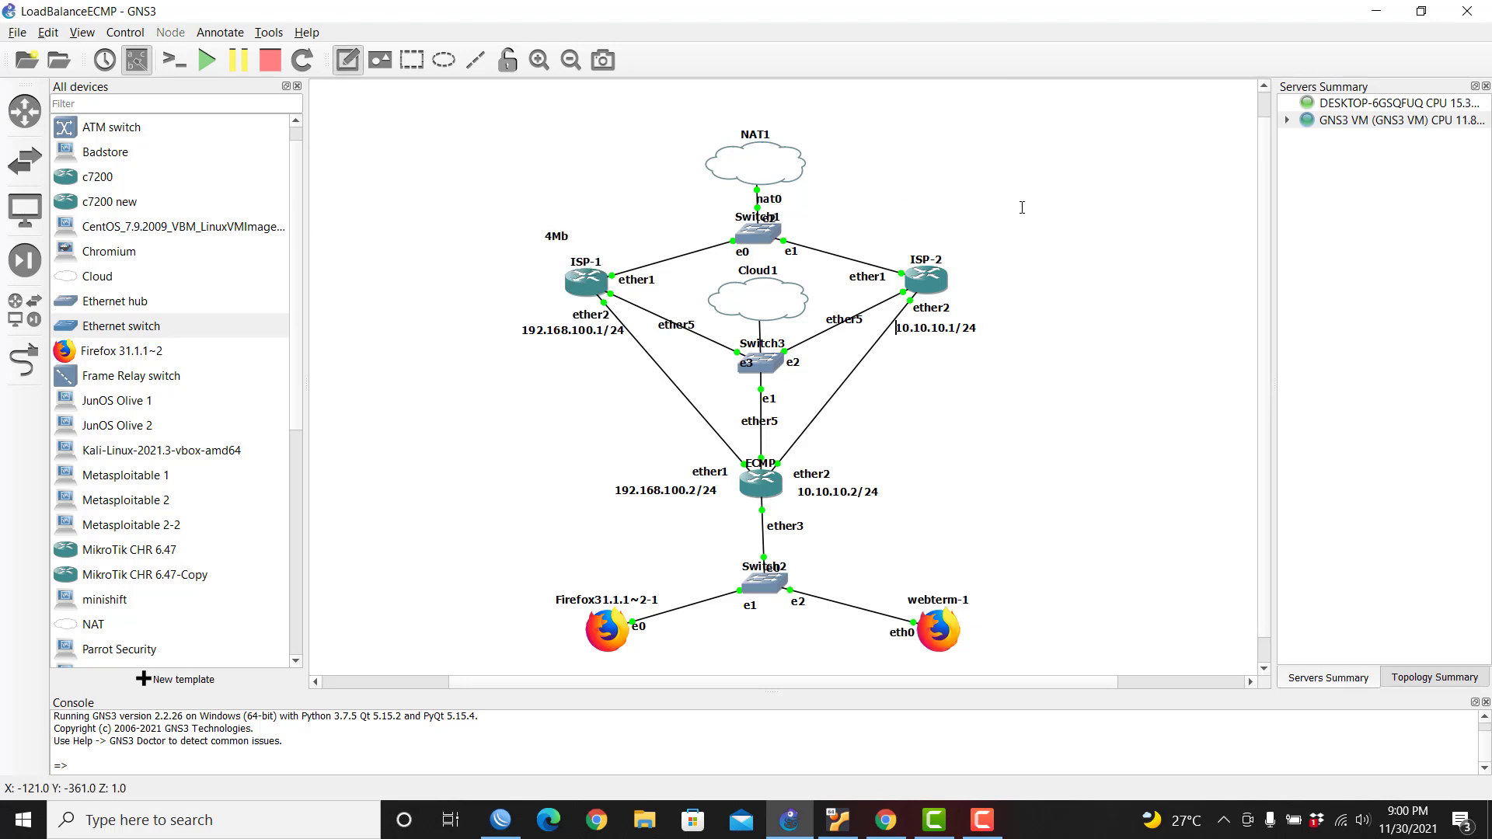
click(905, 227)
text(2Mb)
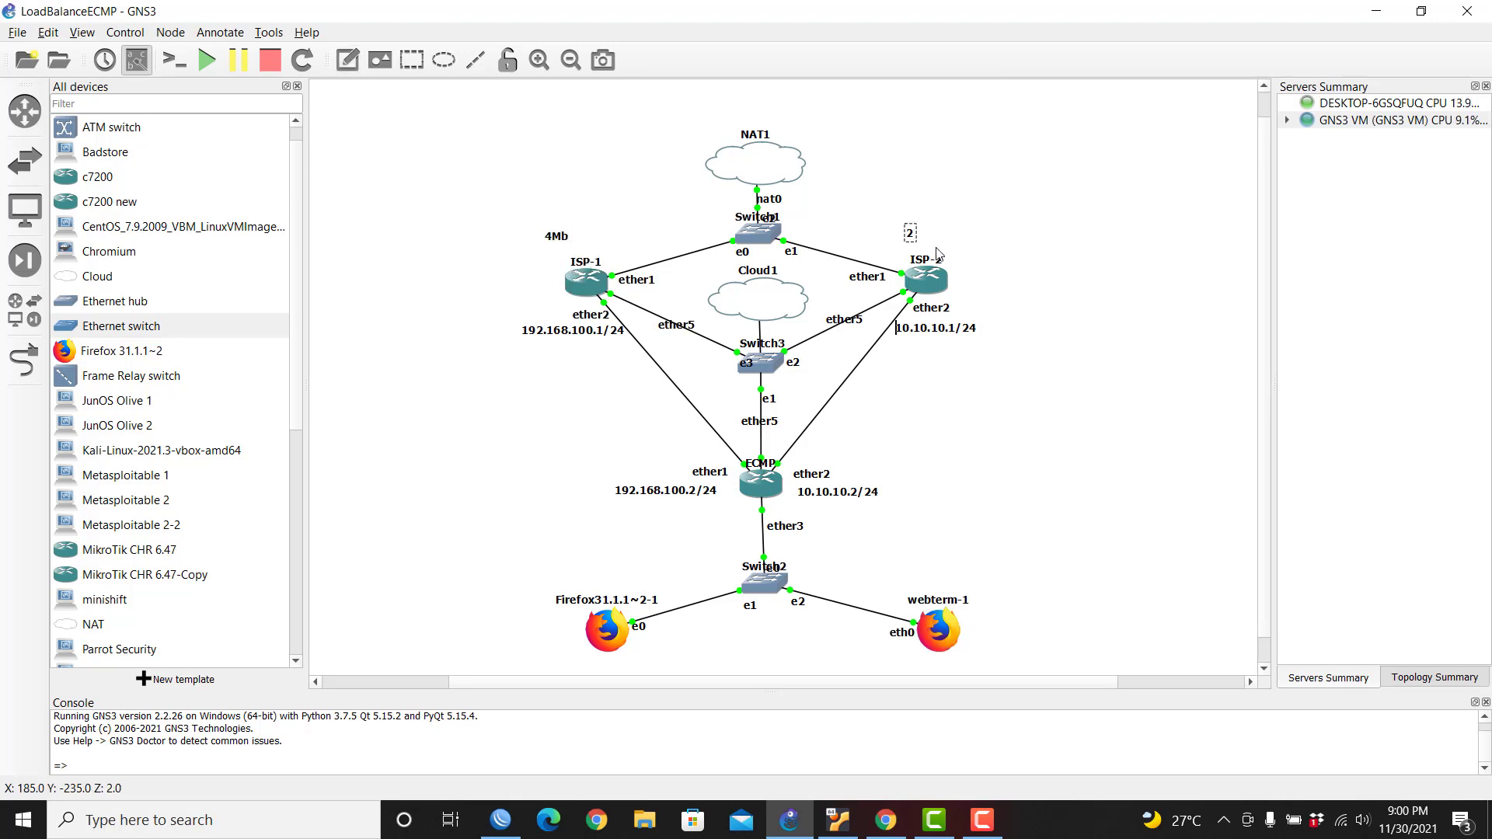
click(1080, 266)
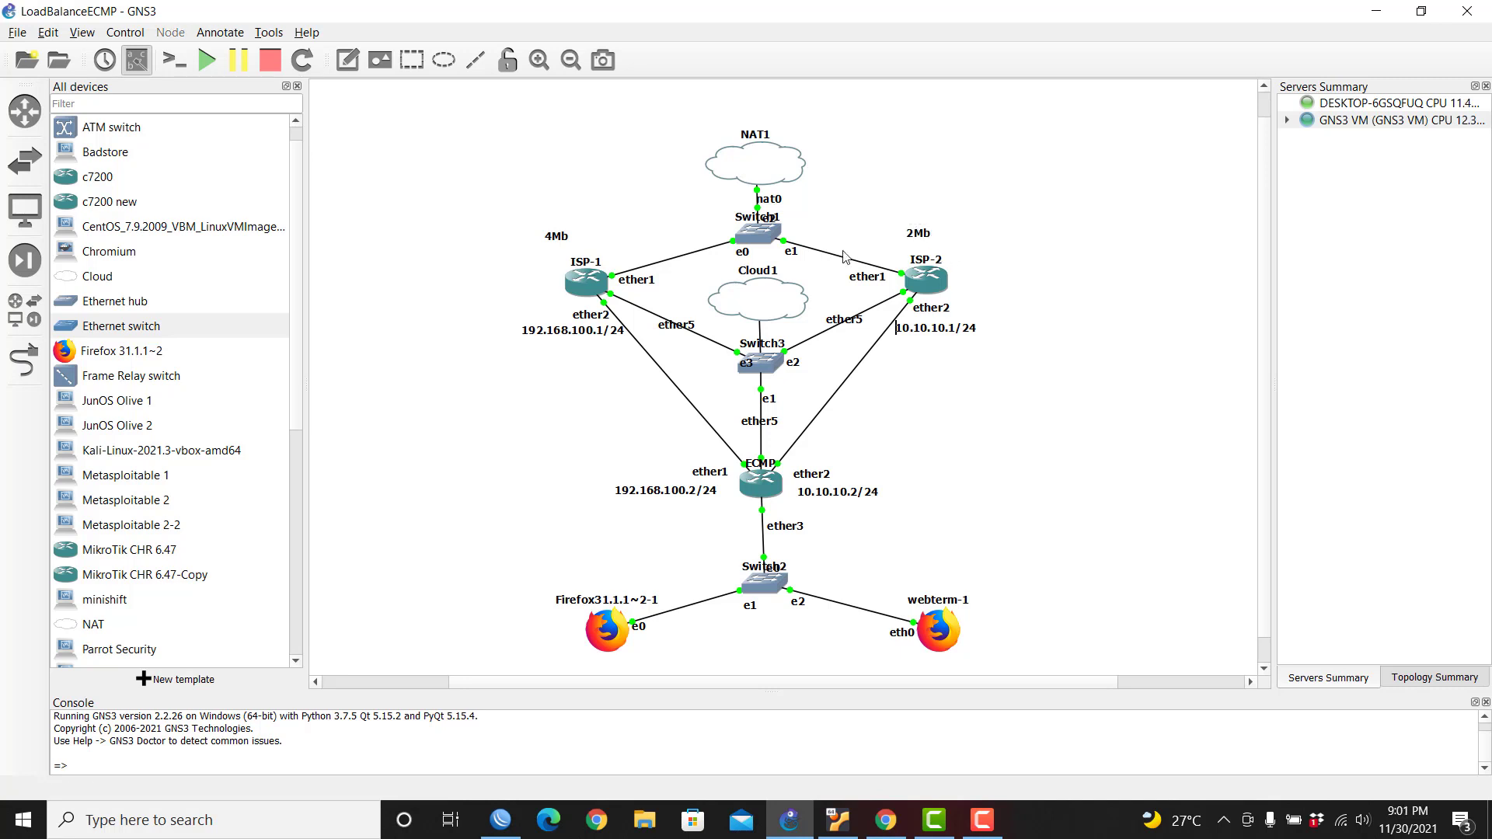
drag(560, 241, 586, 232)
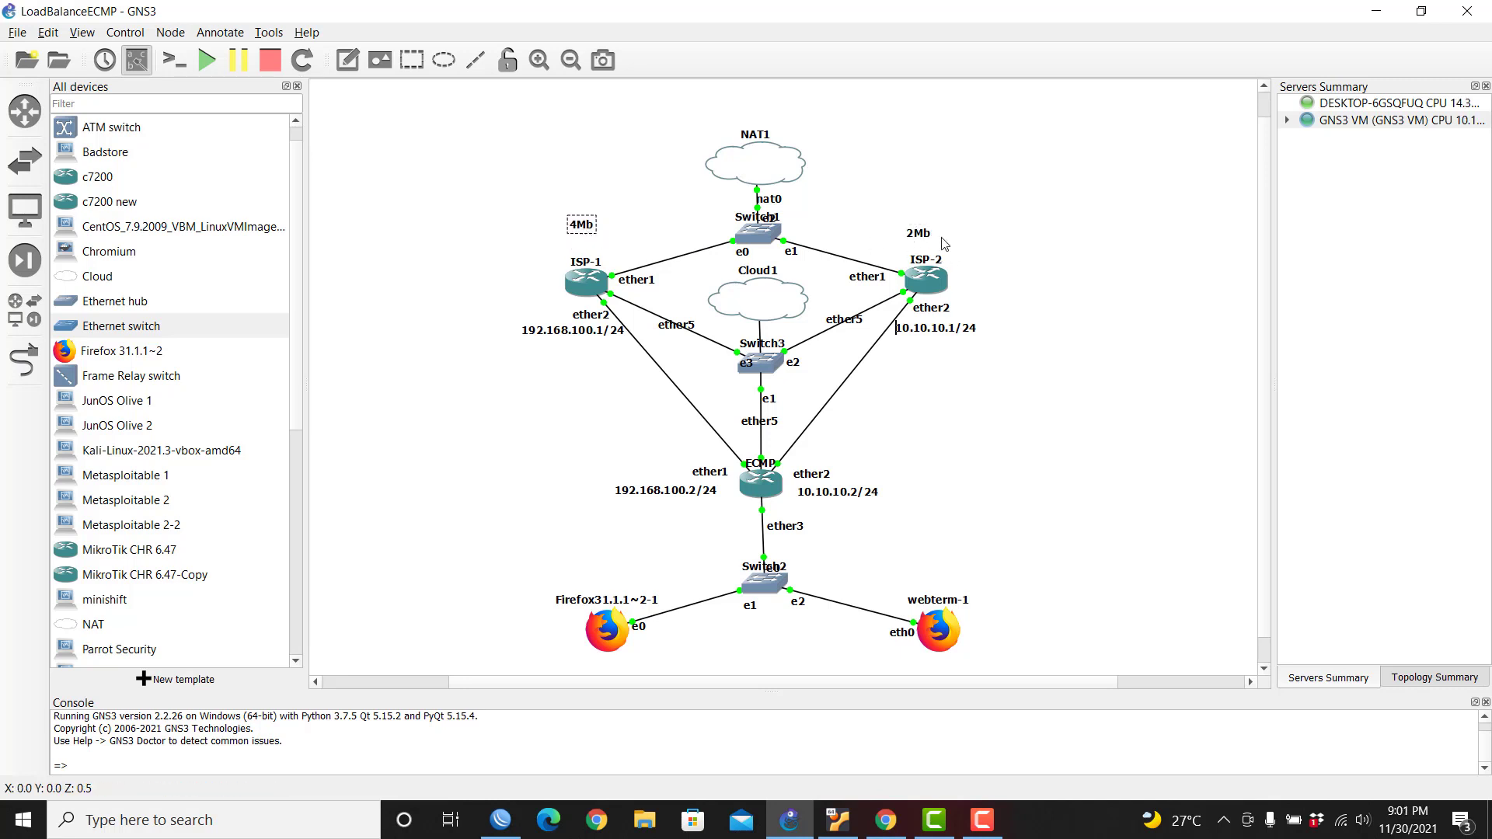
drag(925, 238, 930, 225)
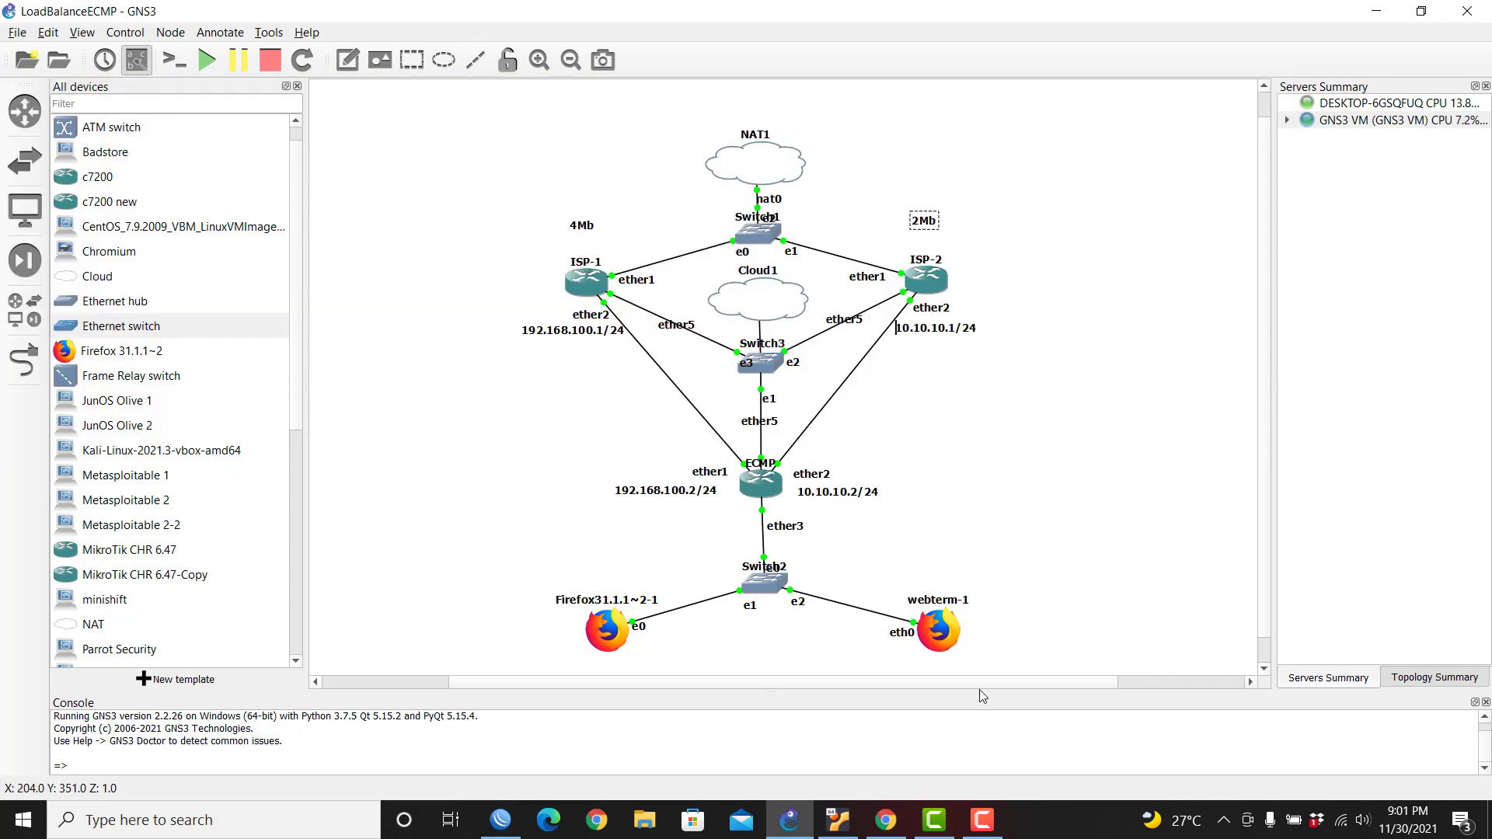
Step: Close the address list and start a new route in IP > Routes with destination 0.0.0.0/0
click(500, 820)
drag(1330, 178, 1284, 185)
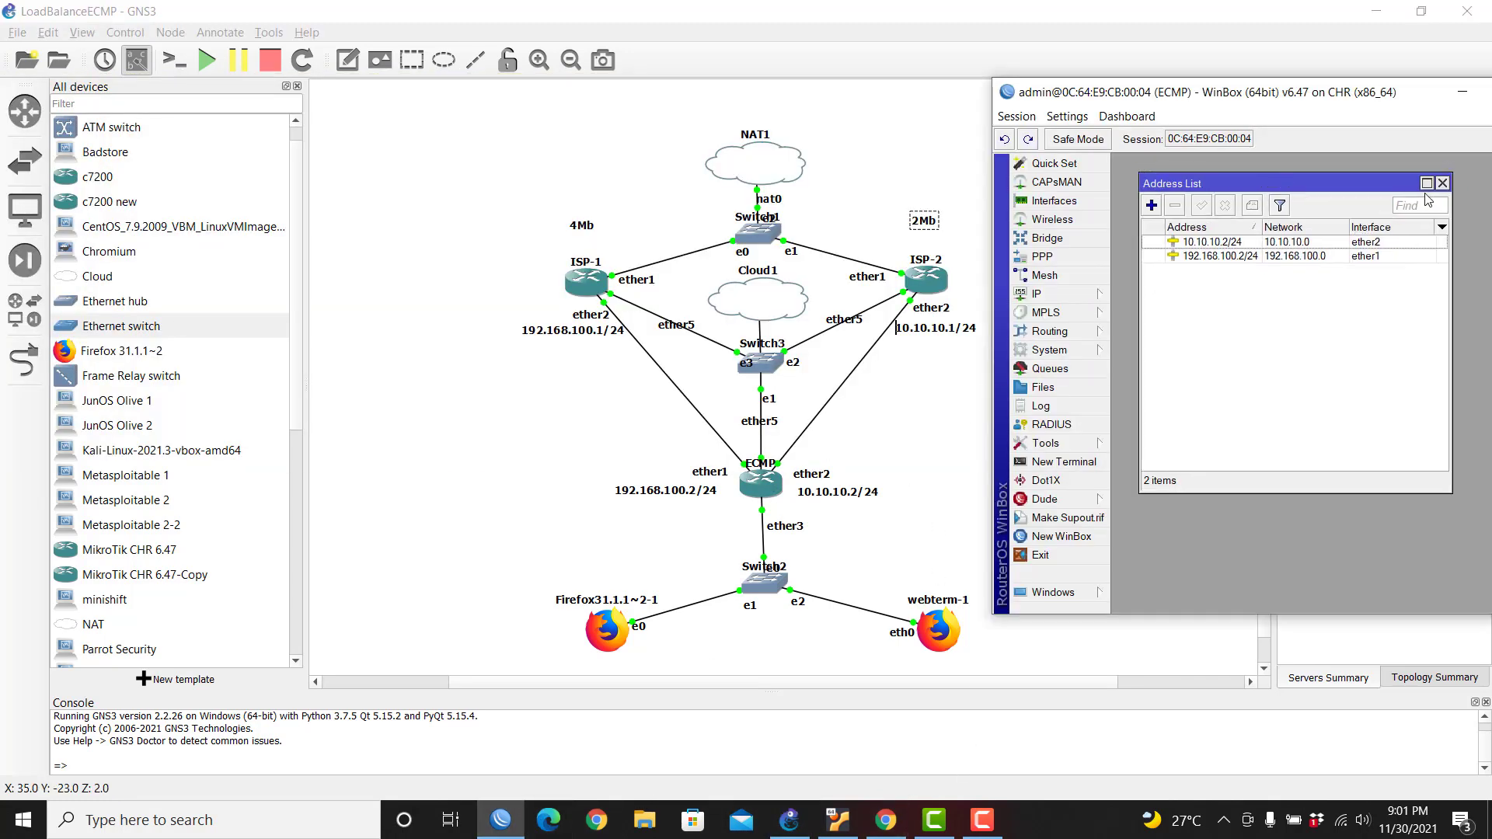
click(1440, 183)
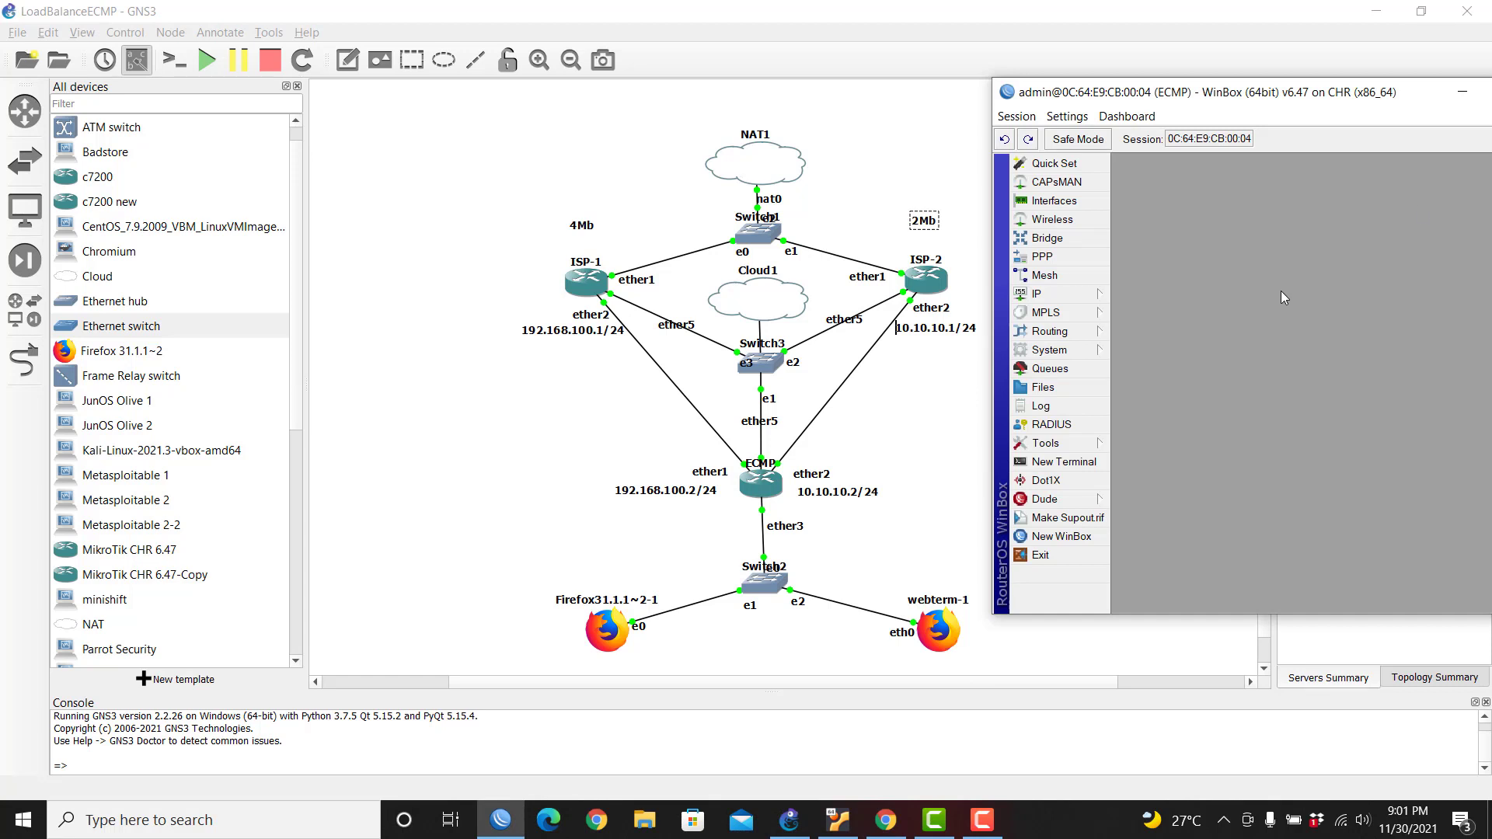
click(1073, 293)
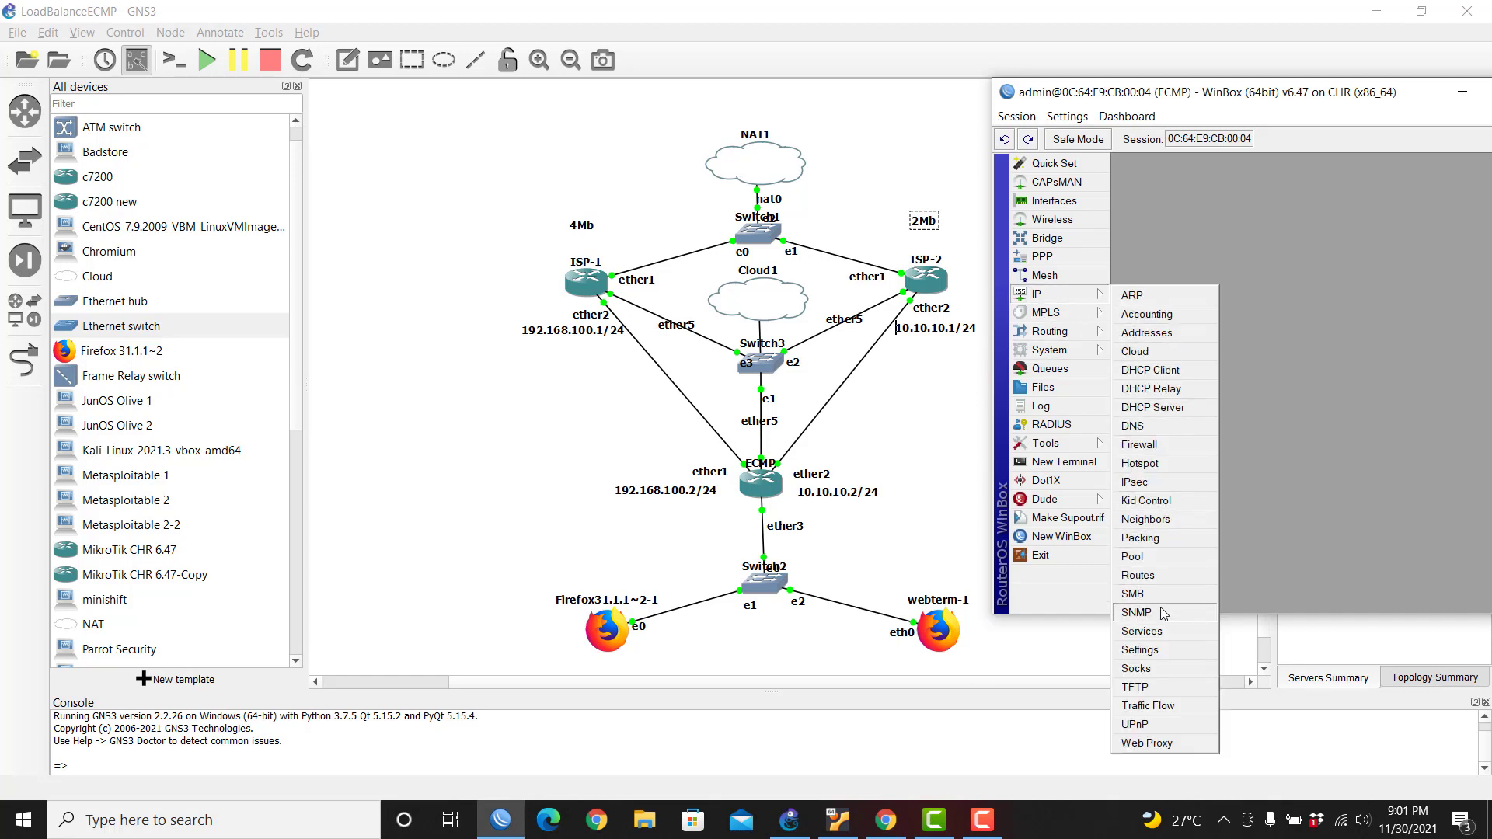
click(1139, 575)
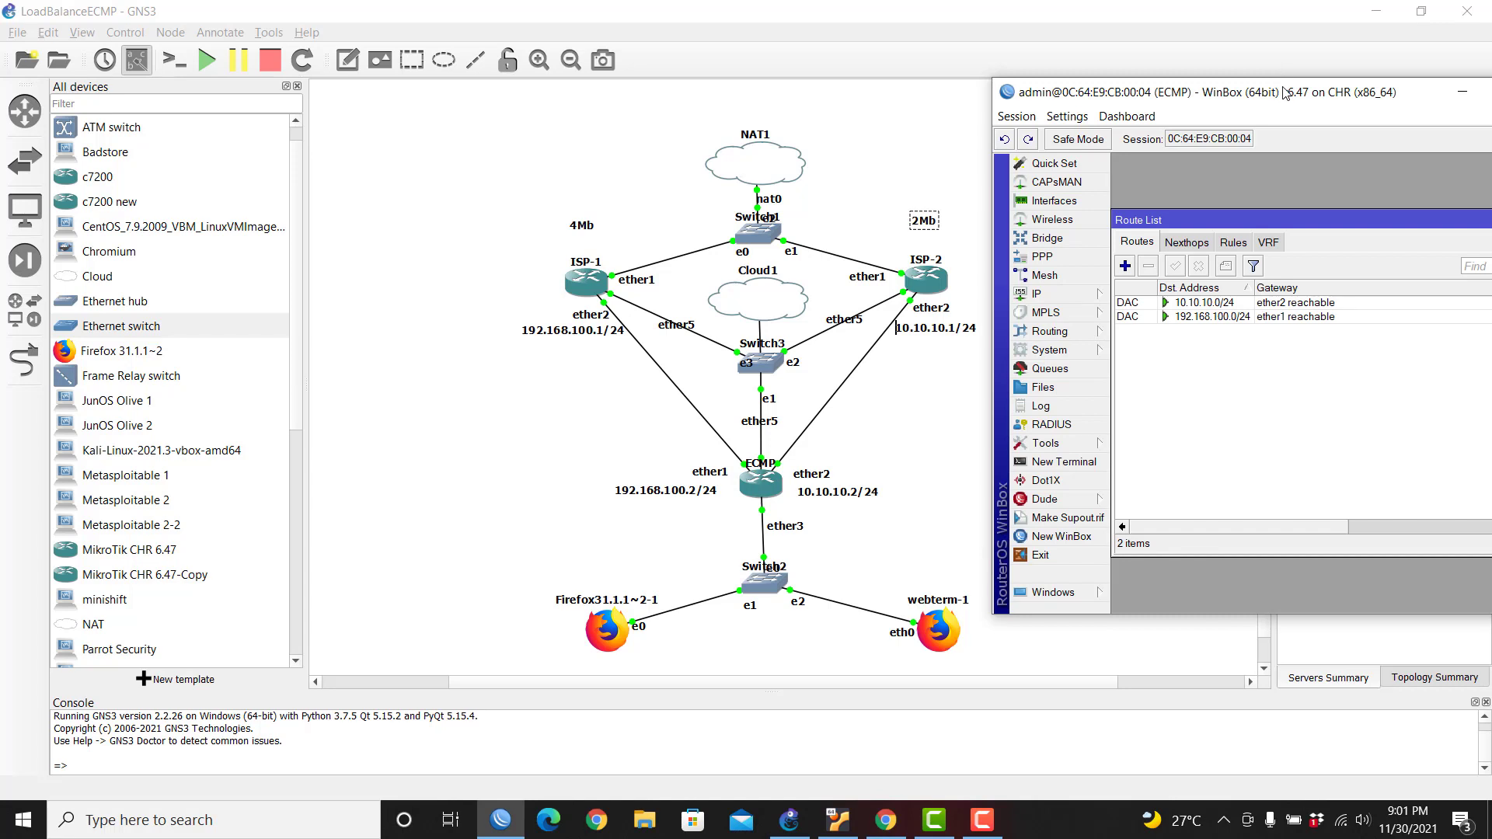
drag(1285, 92, 1189, 70)
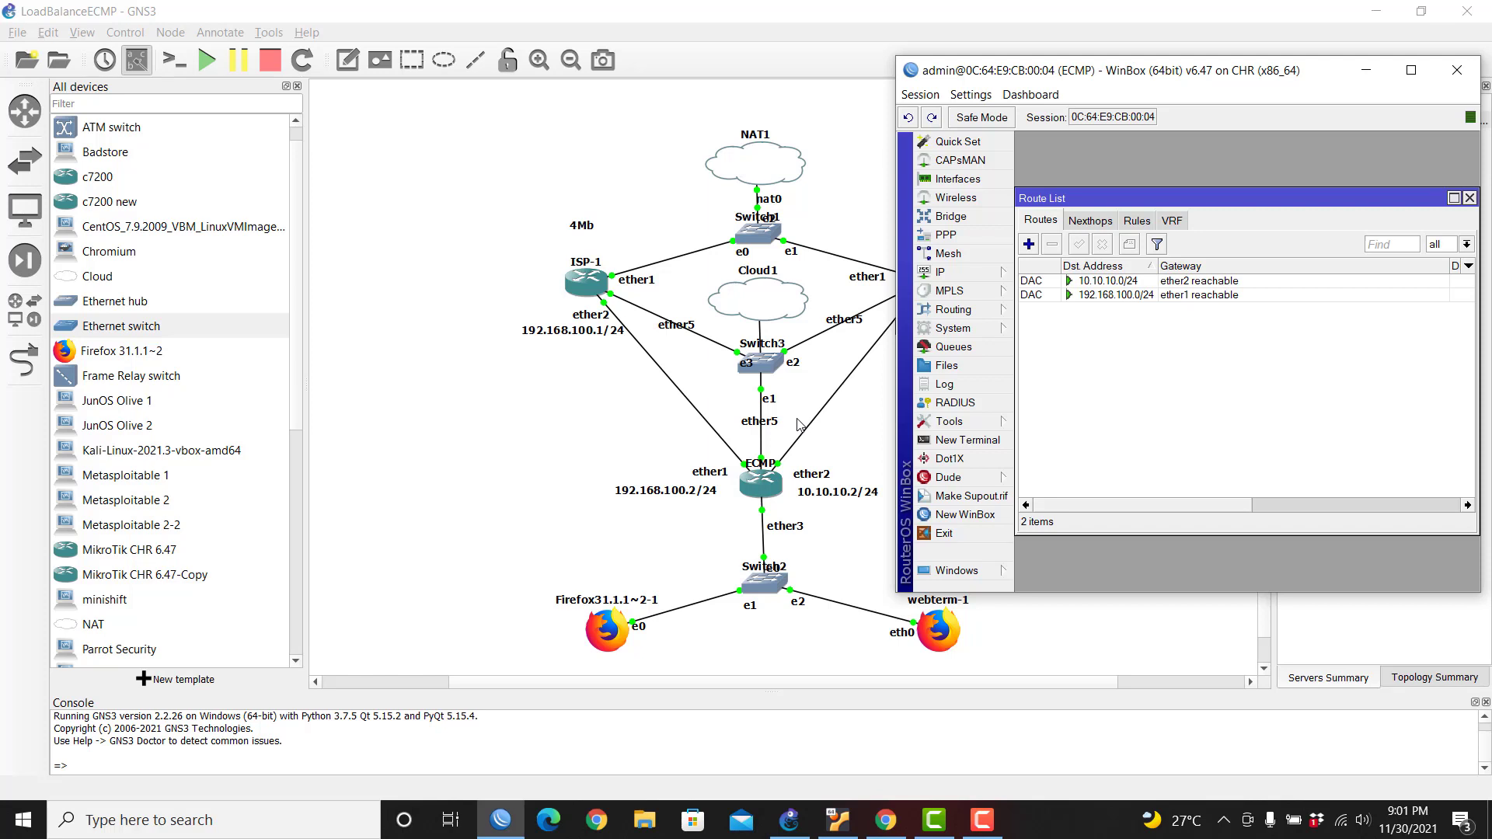
click(1029, 244)
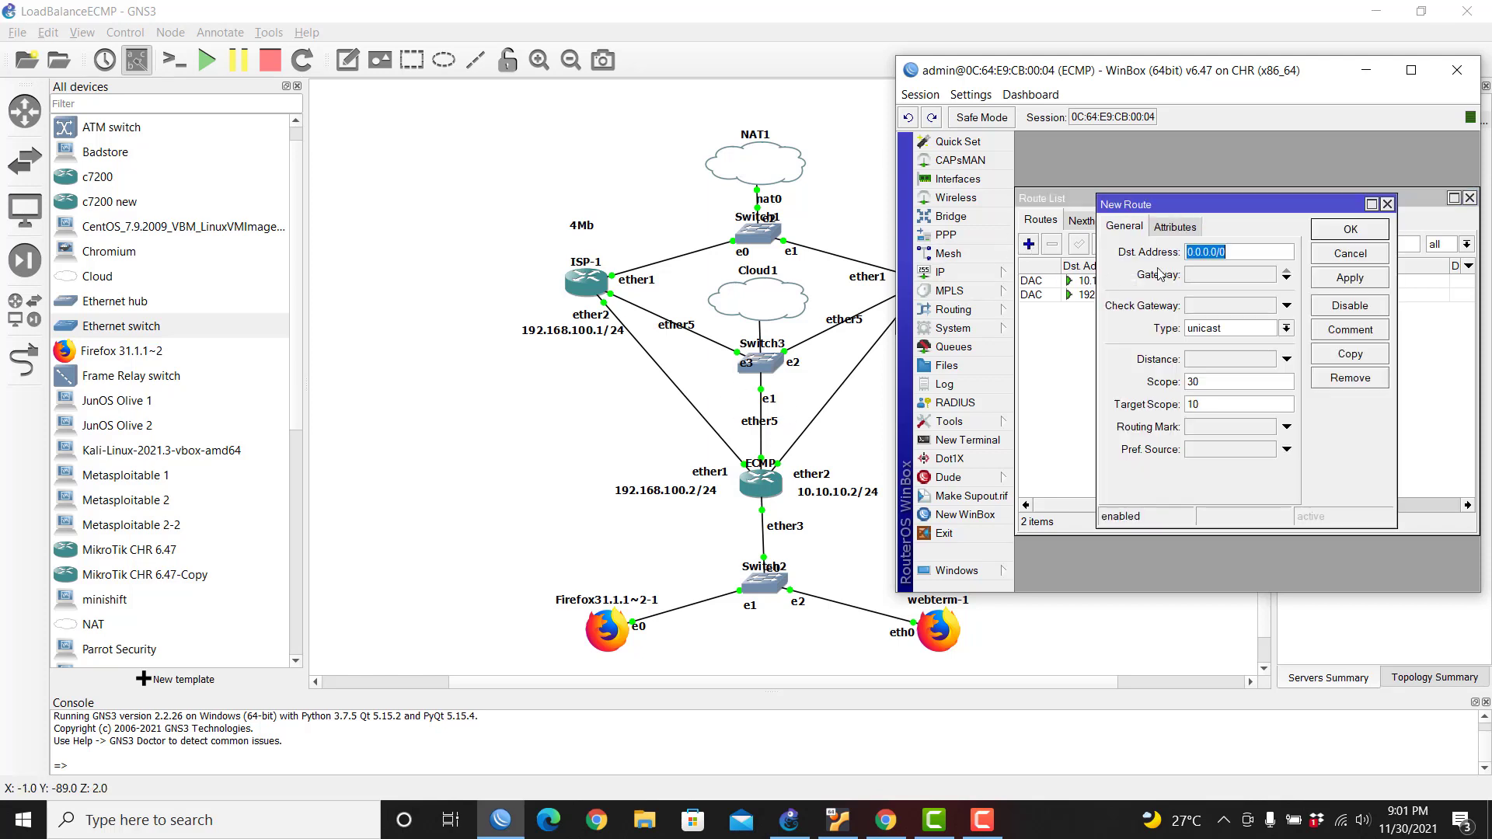
click(1241, 252)
Step: Enter gateways 192.168.100.1 and 10.10.10.1 for the new default route
drag(1399, 527, 1452, 571)
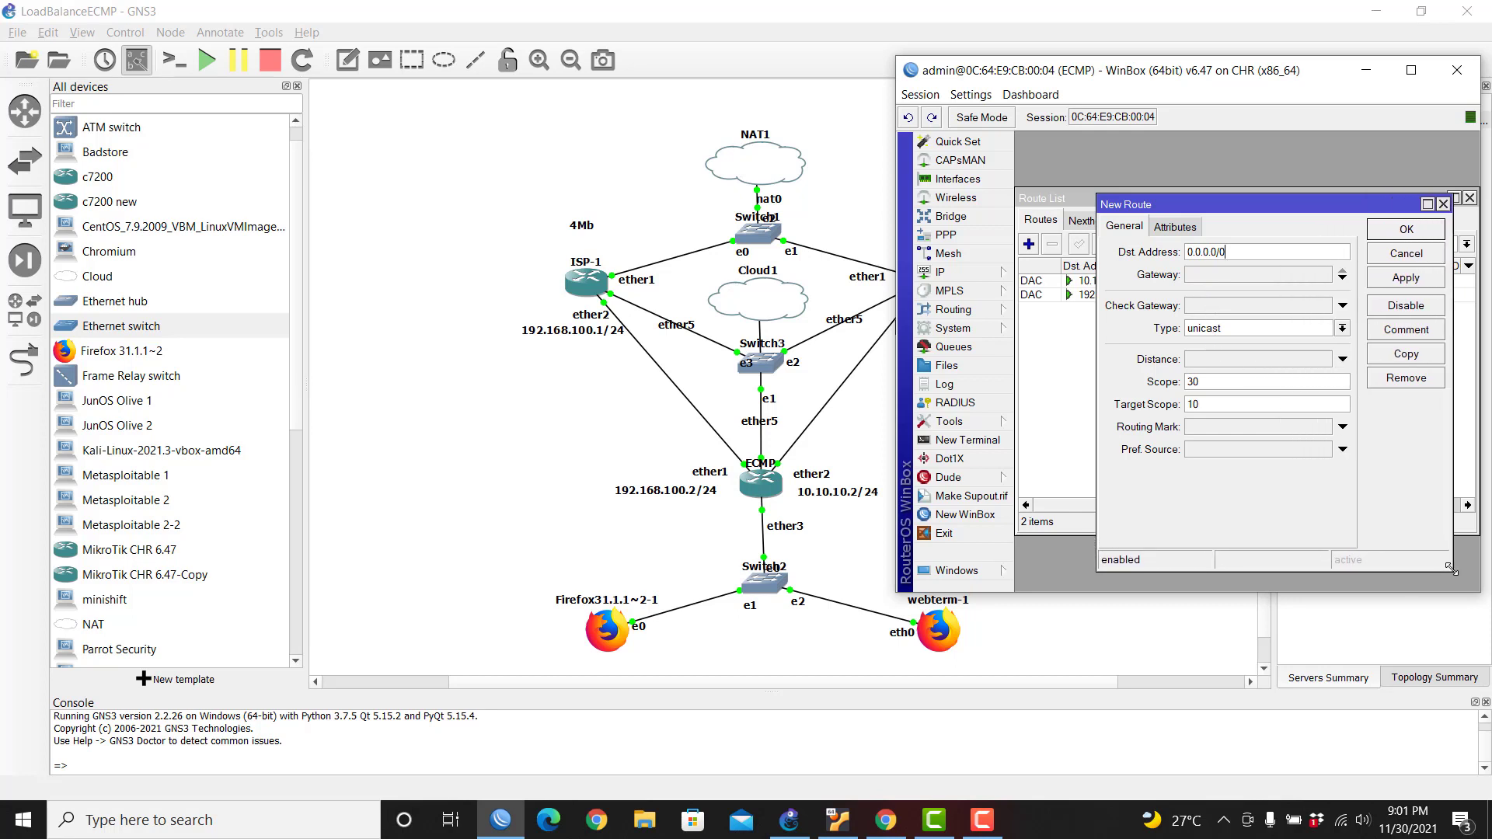
drag(1284, 206, 1226, 253)
click(1244, 319)
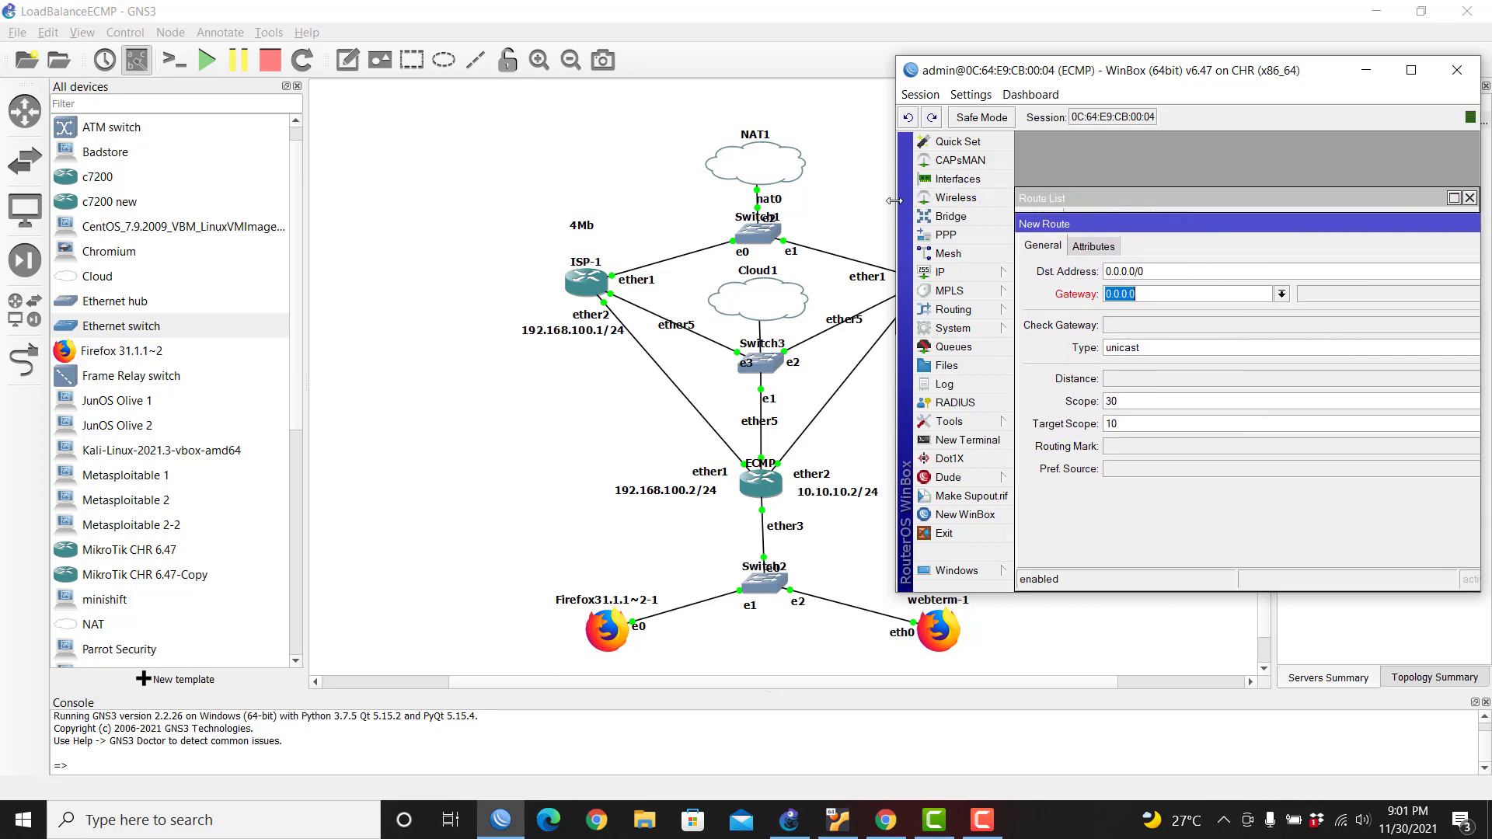
drag(895, 200, 691, 200)
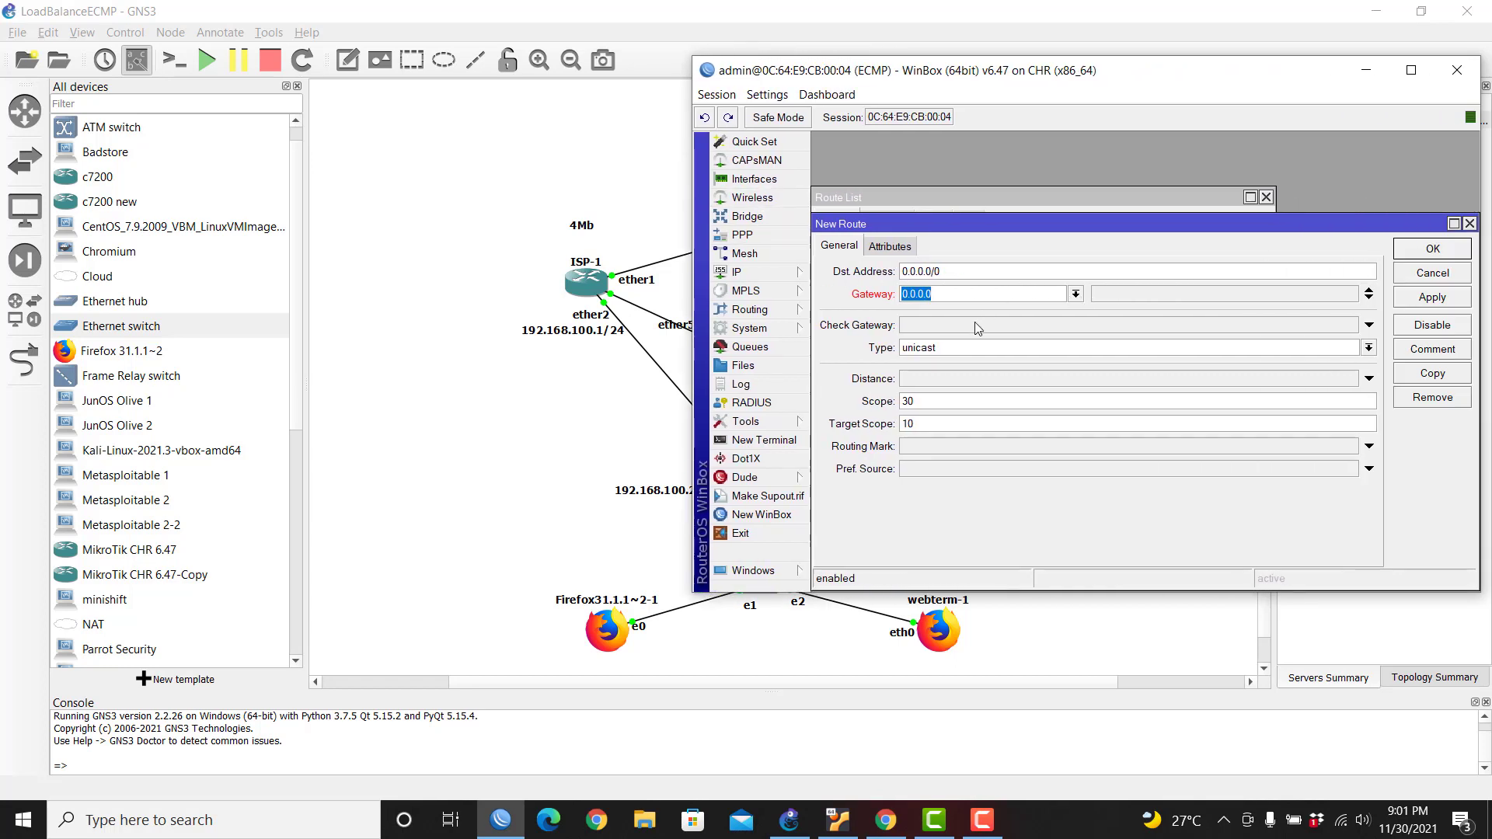
text(192.168.100.1)
click(1370, 299)
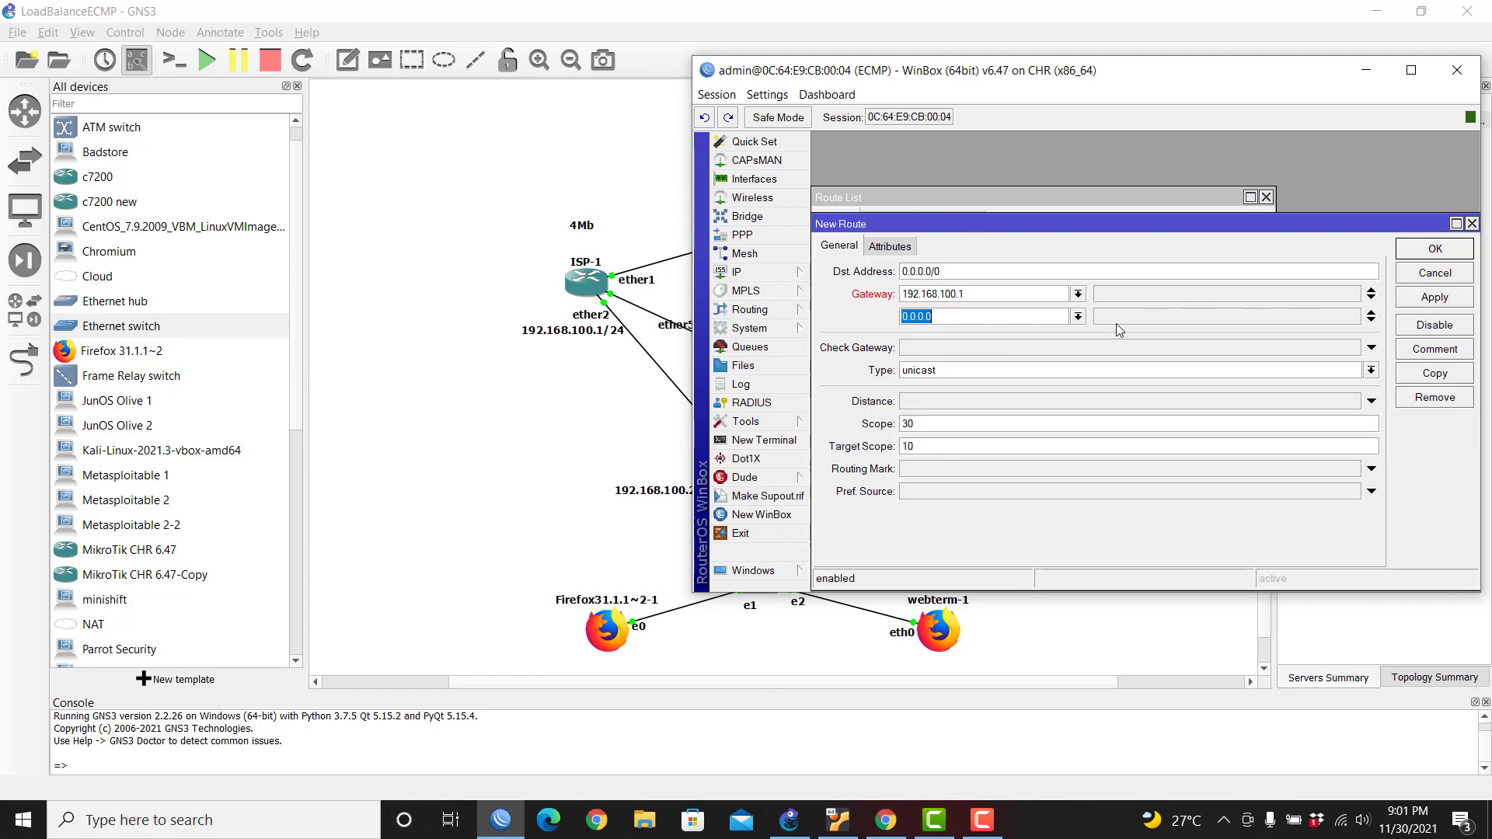
text(10.10.10.1)
Step: Add a third gateway 192.168.100.1, then apply and save the default route
drag(1066, 76, 982, 339)
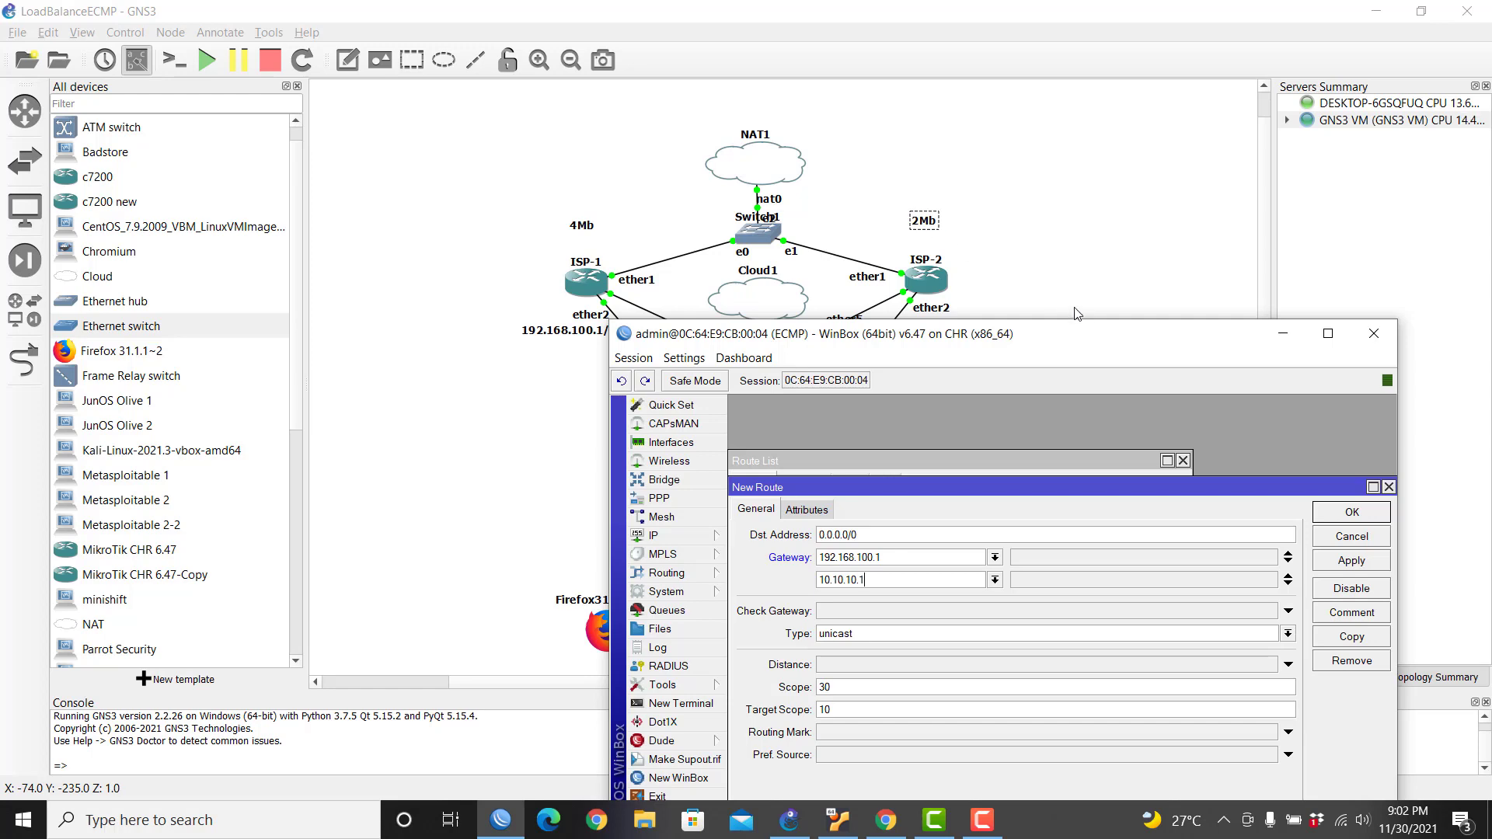
drag(1097, 338, 1031, 272)
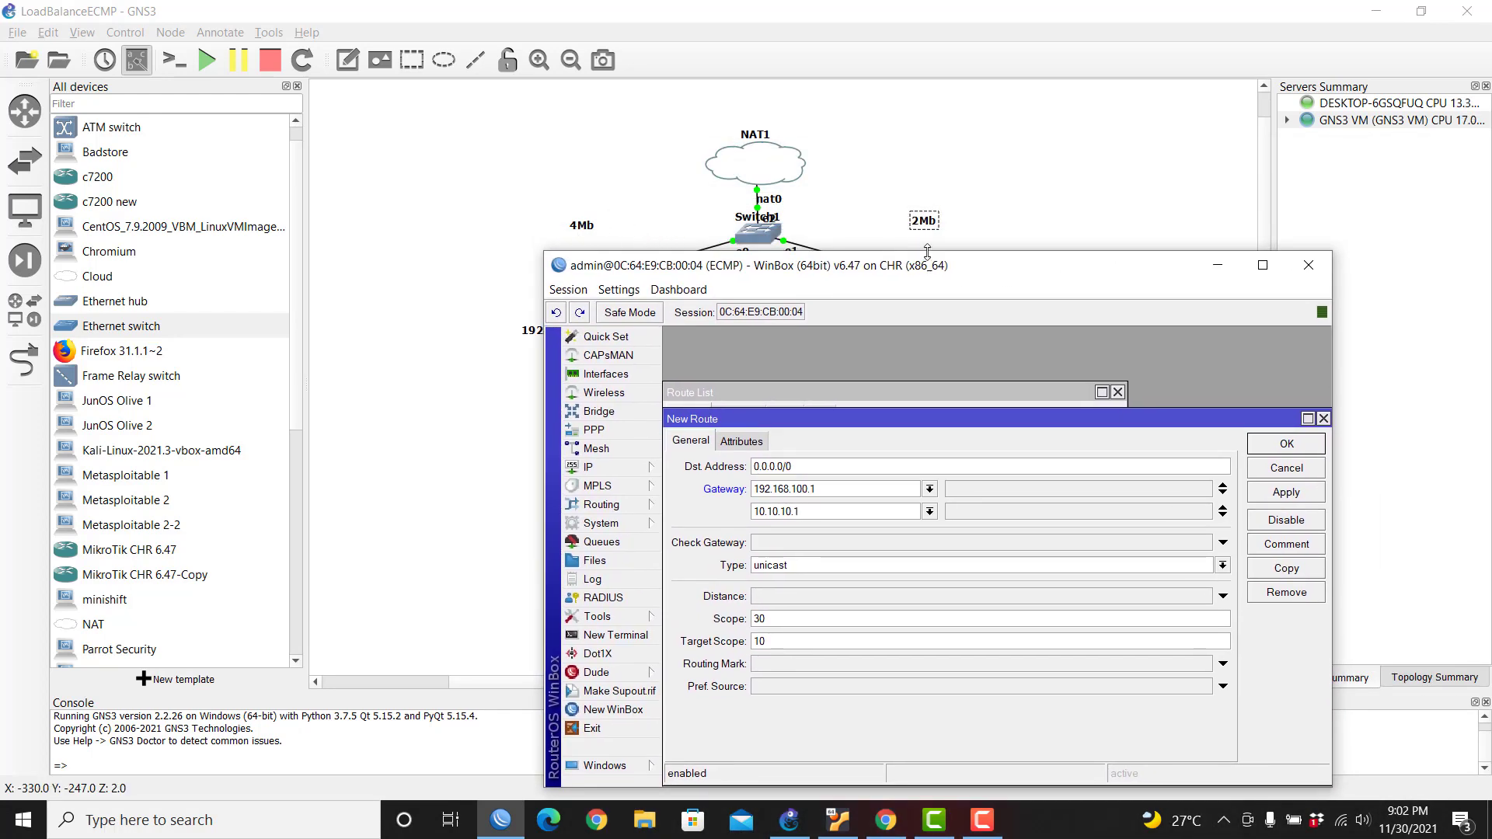
drag(1030, 283, 1158, 311)
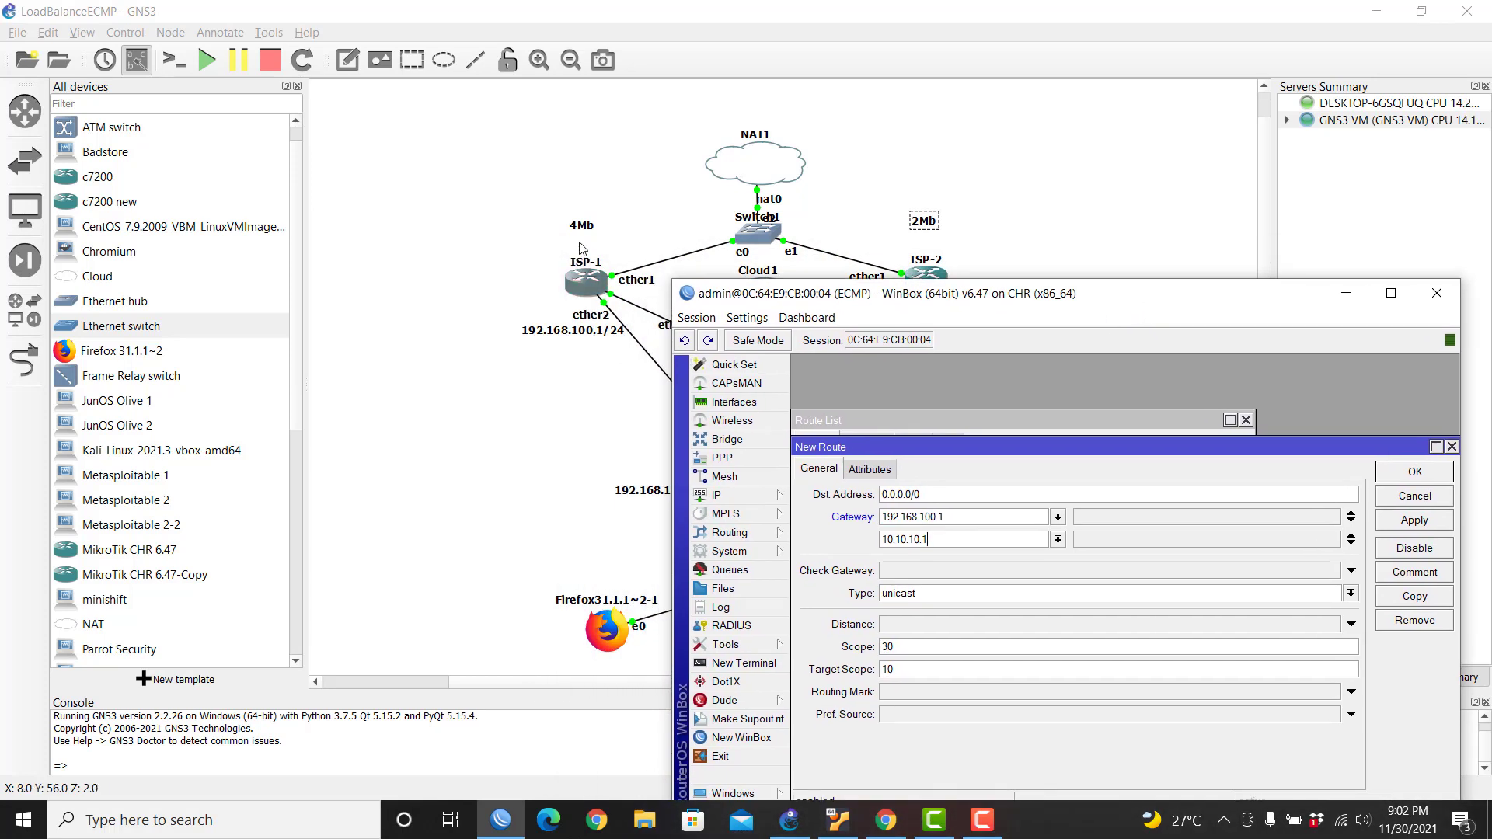
drag(1044, 299, 995, 189)
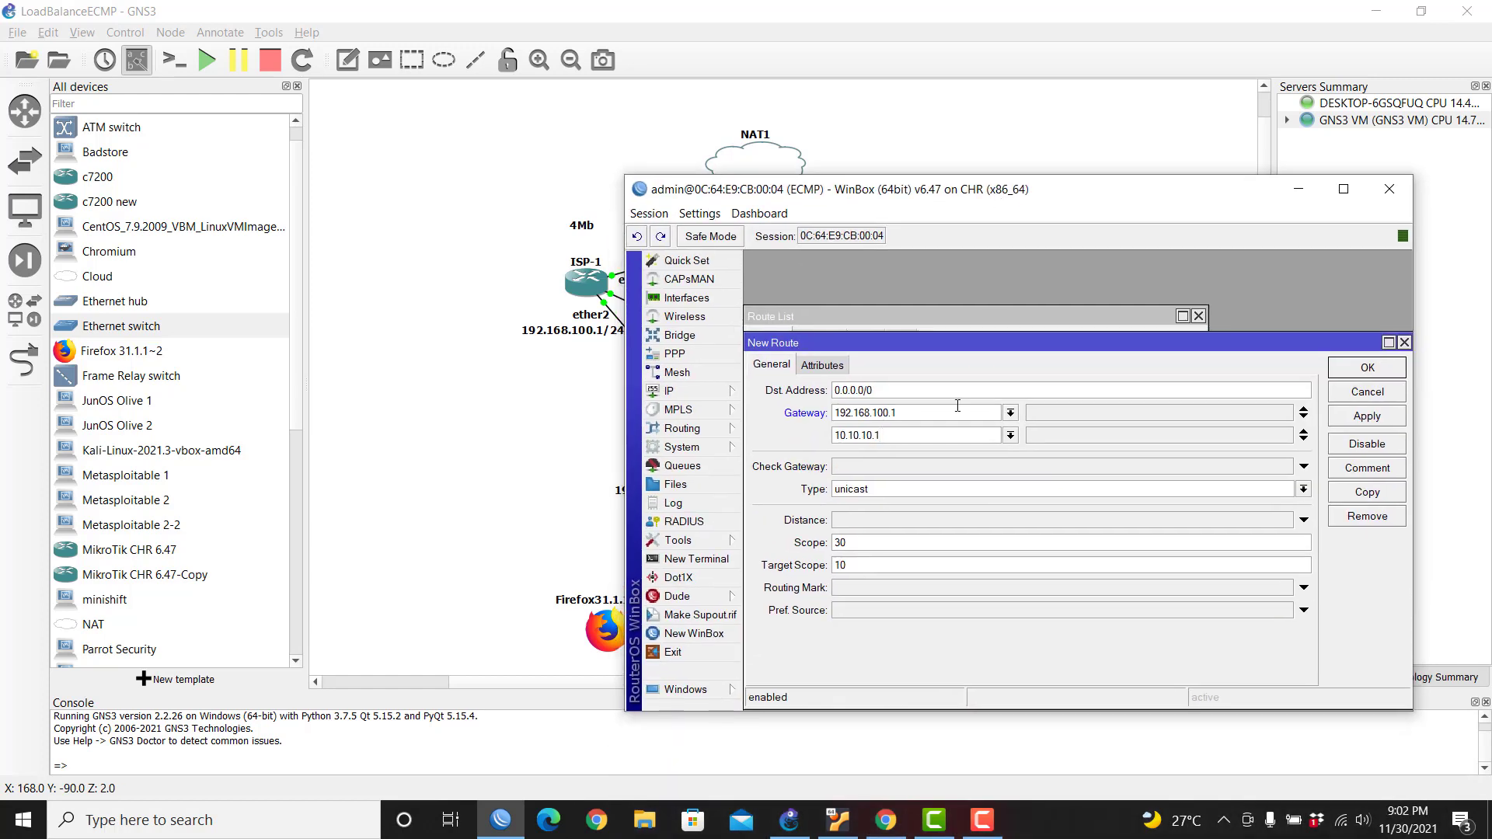
click(1304, 440)
text(192)
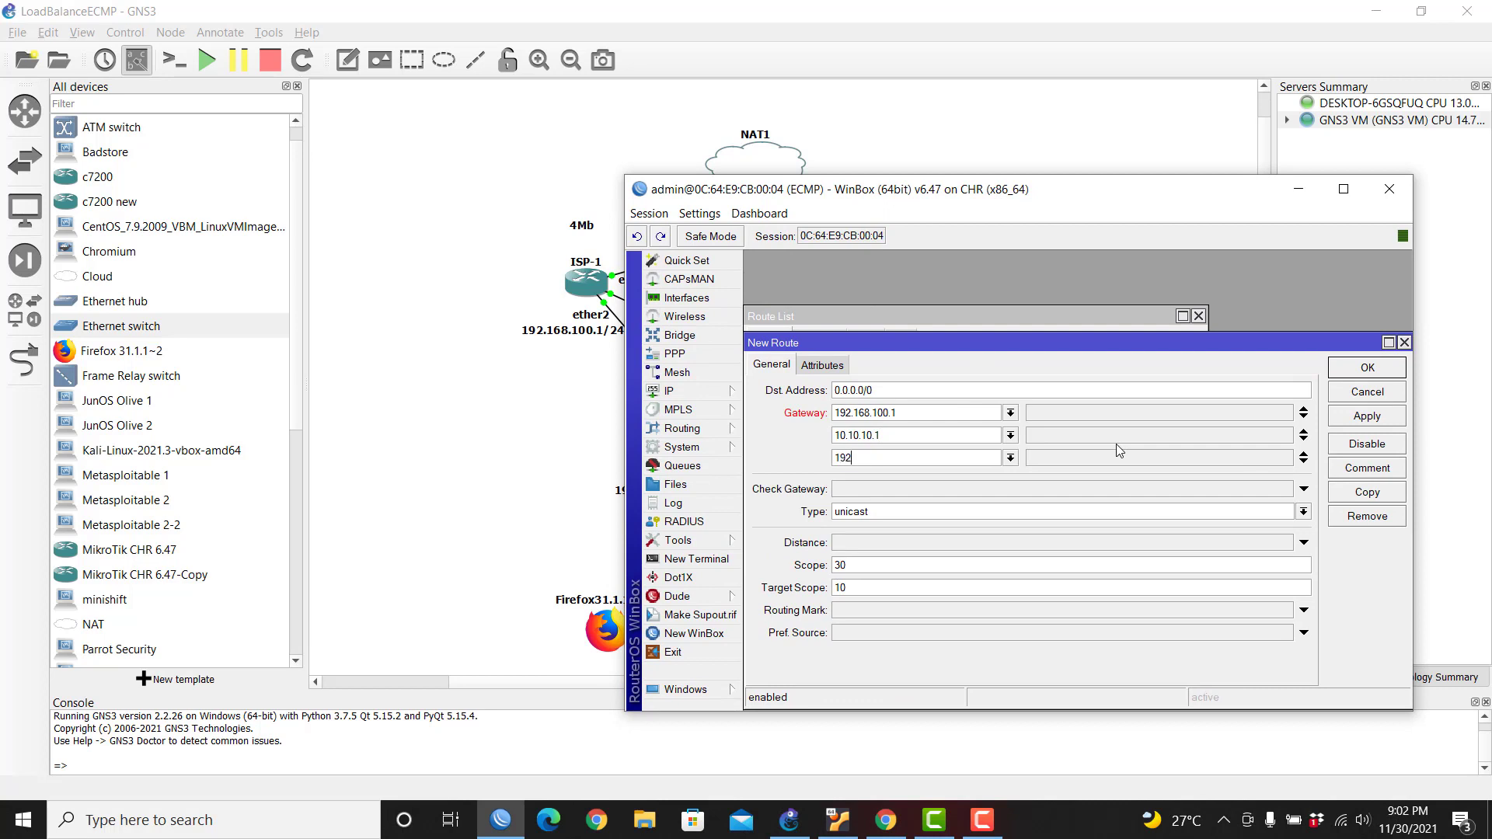
text(.168.100.1)
click(1349, 410)
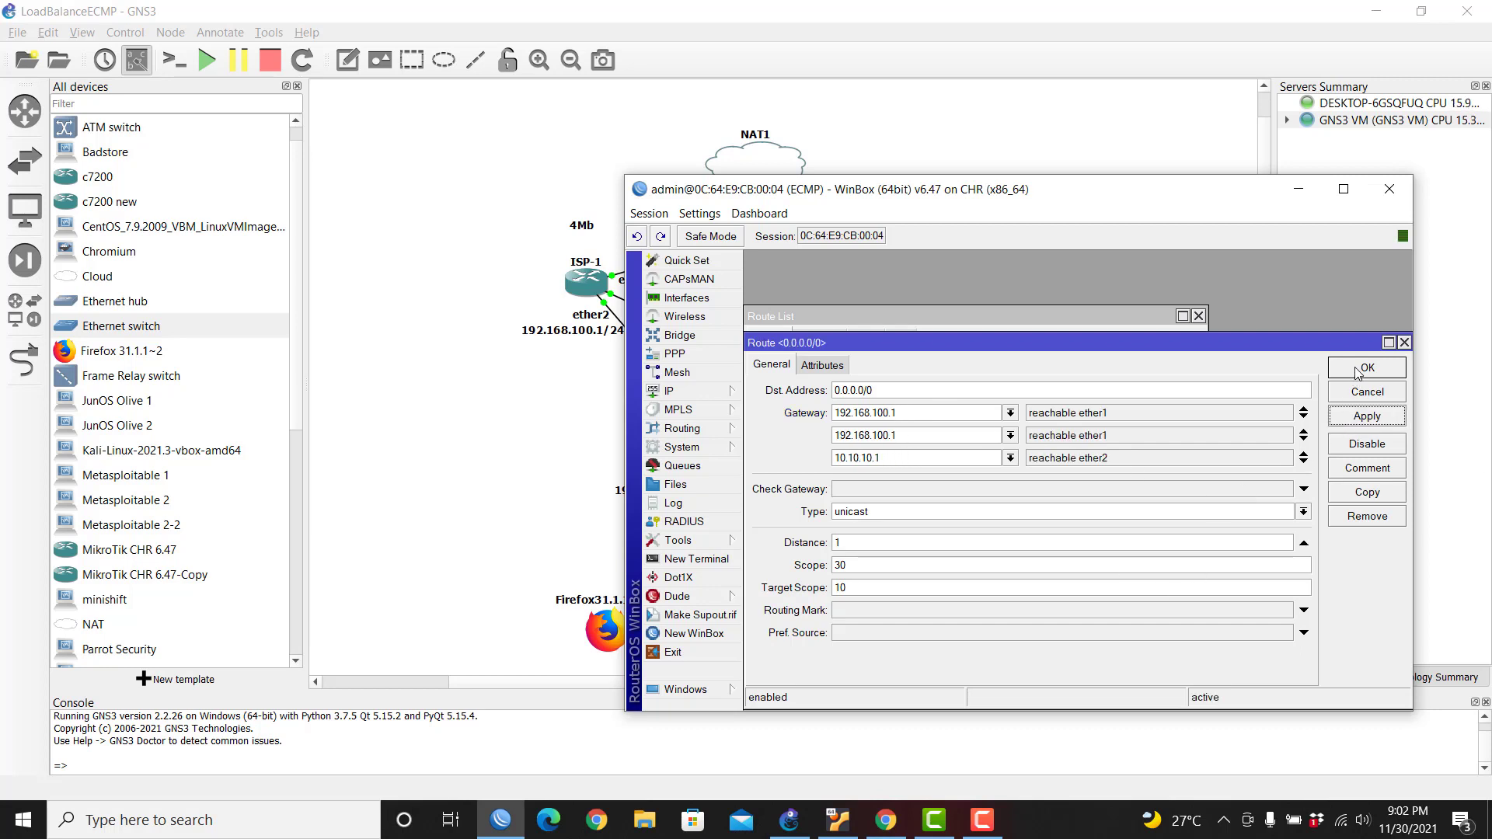
click(1359, 370)
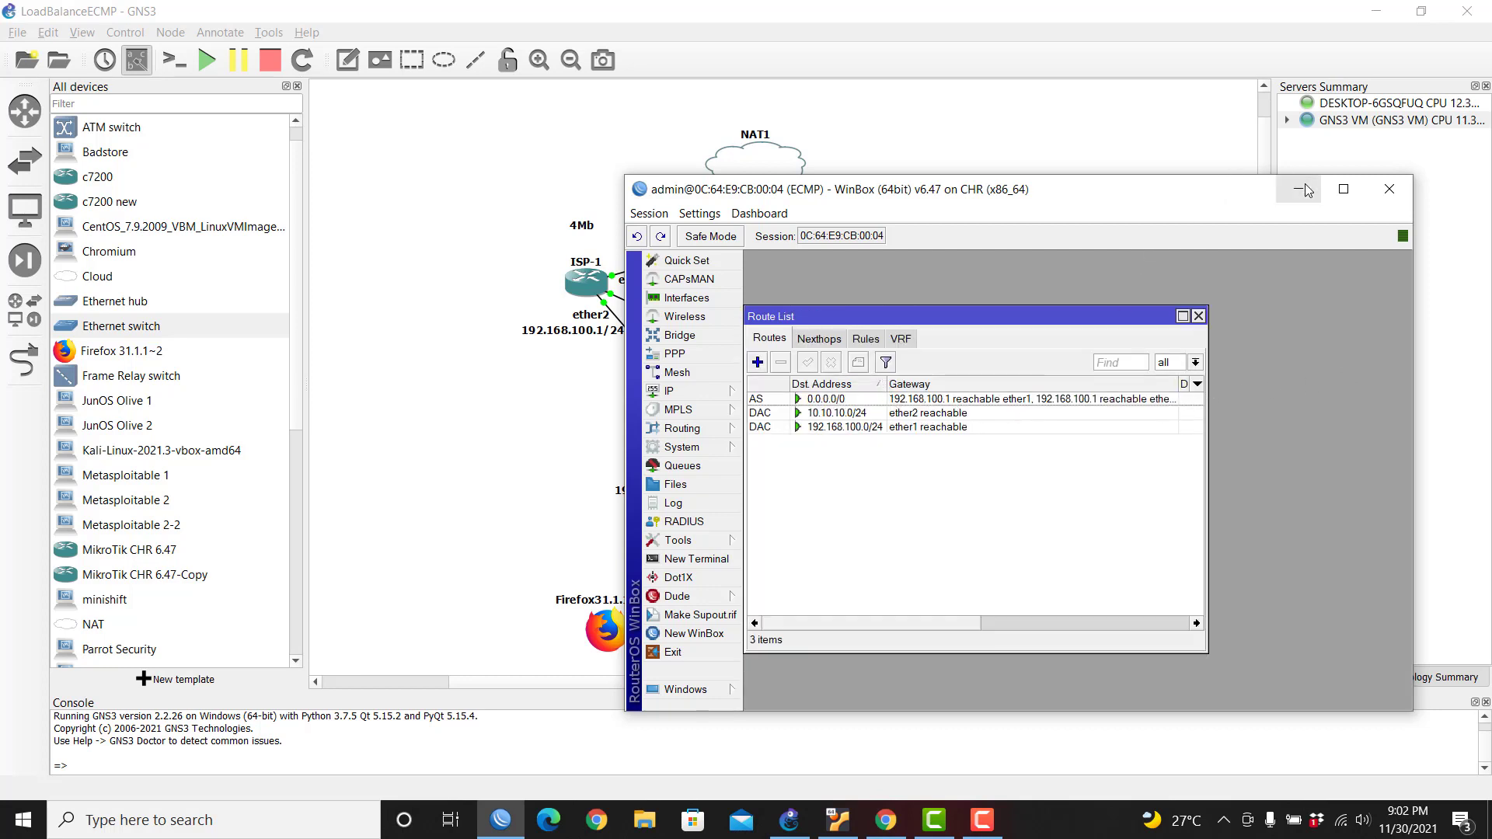
Step: Run ping 8.8.8.8 in a new WinBox terminal and stop after two successful replies
drag(1205, 194, 1174, 183)
click(666, 548)
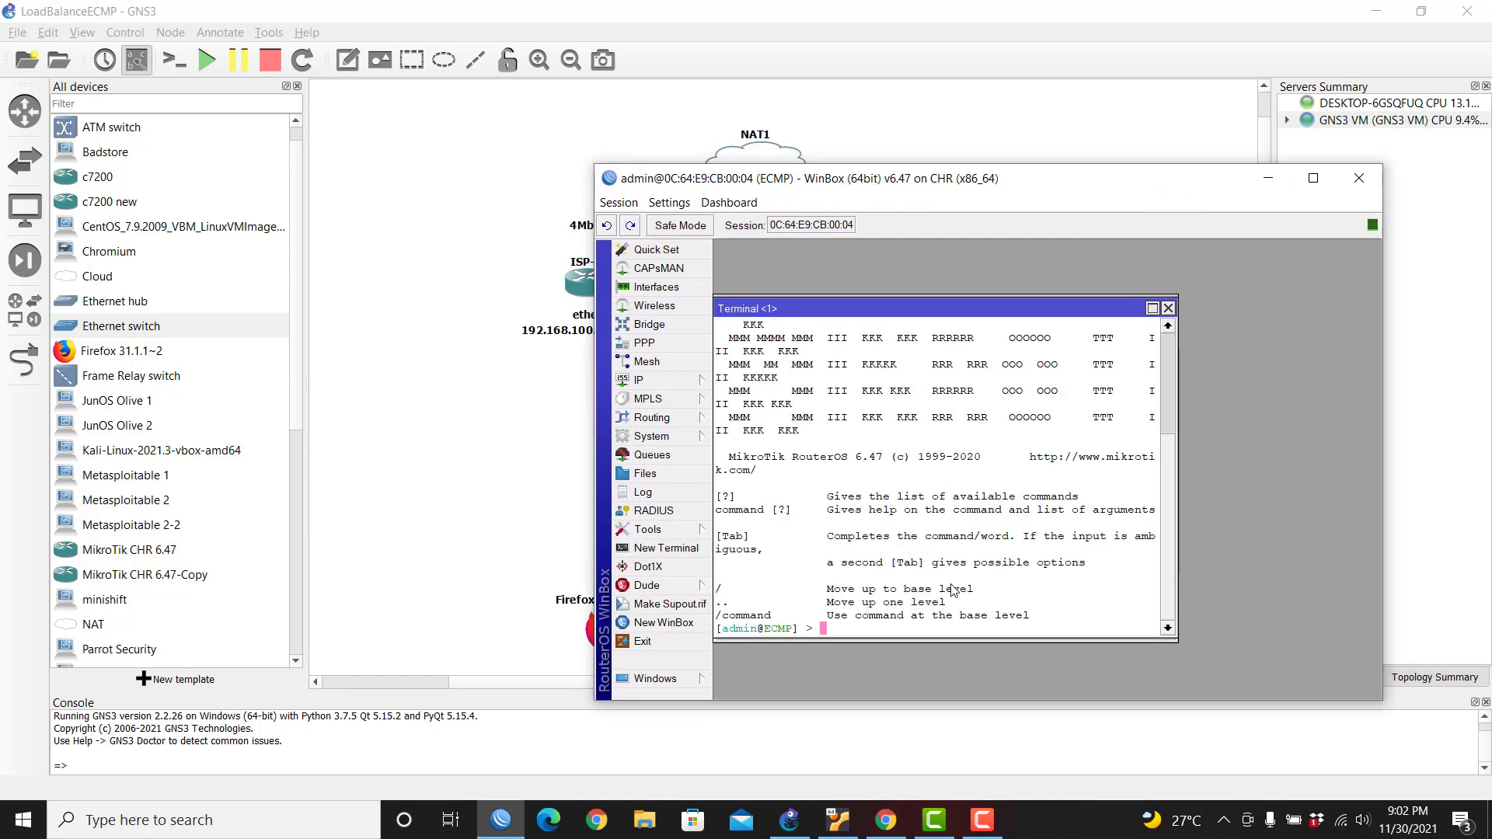
text(ping 88.)
key(BackSpace)
key(BackSpace)
text(.8.8.8)
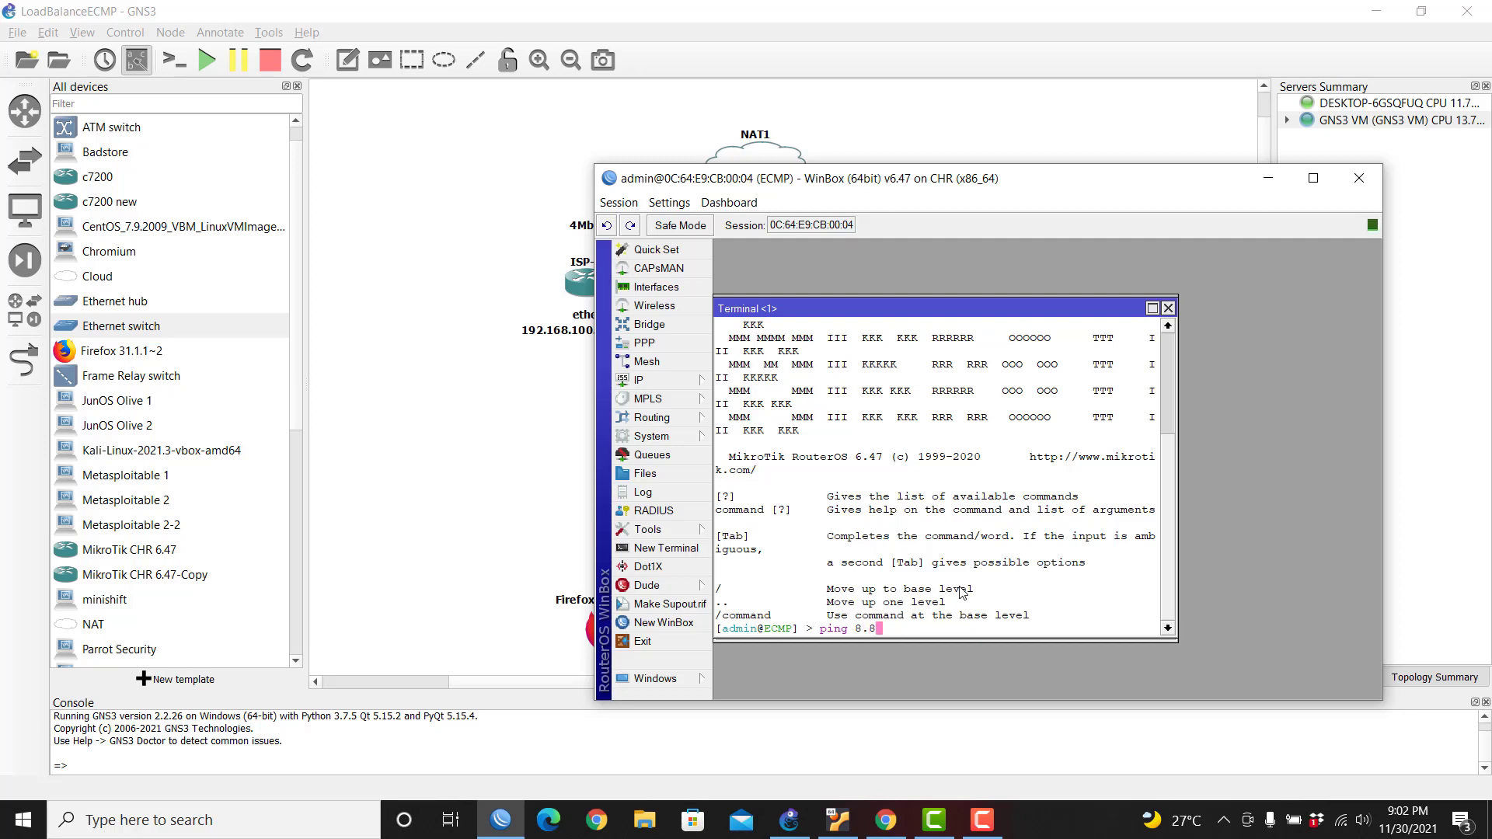
key(Return)
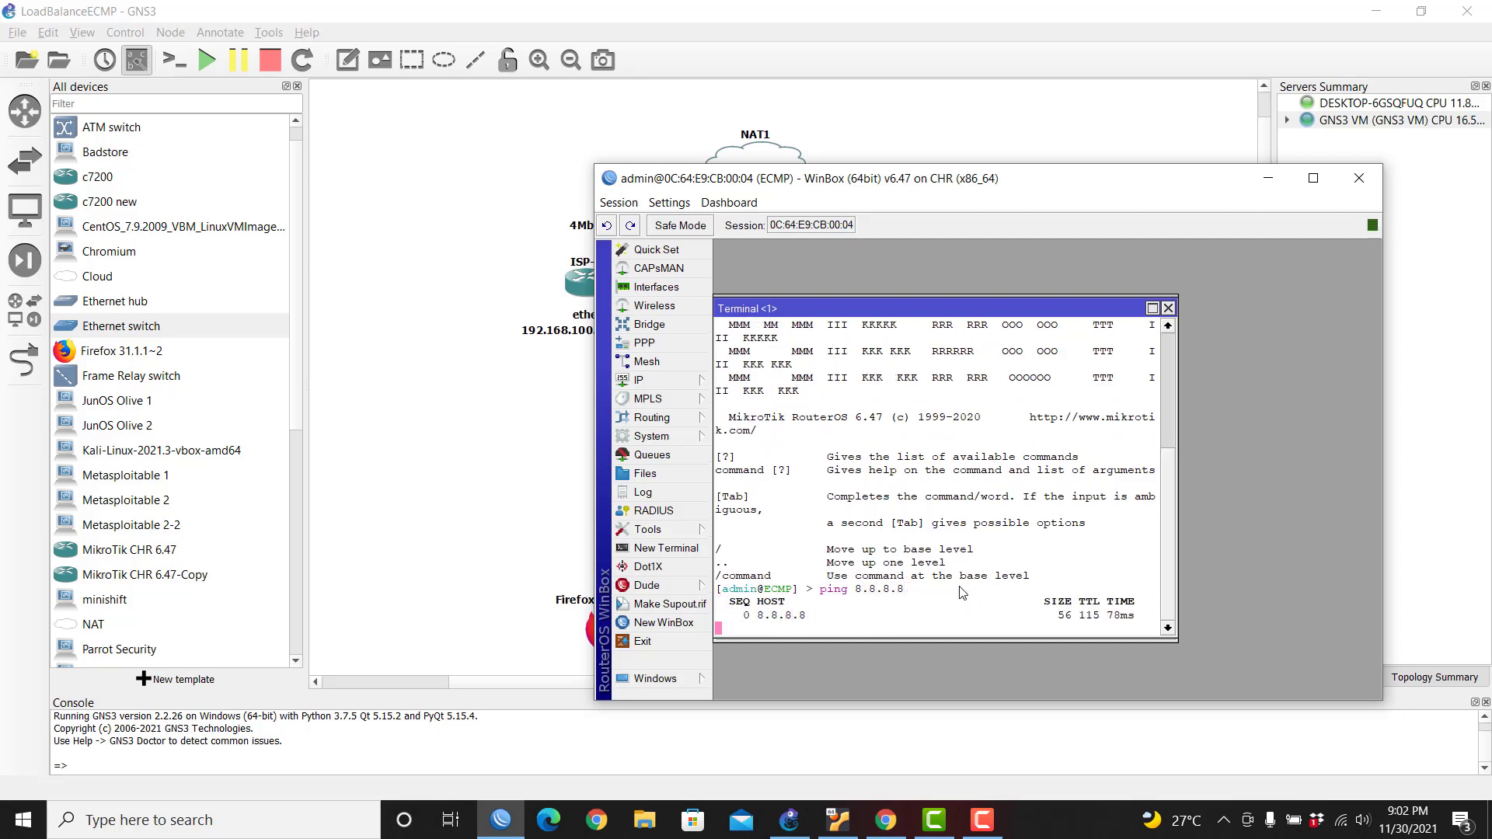
key(ctrl+c)
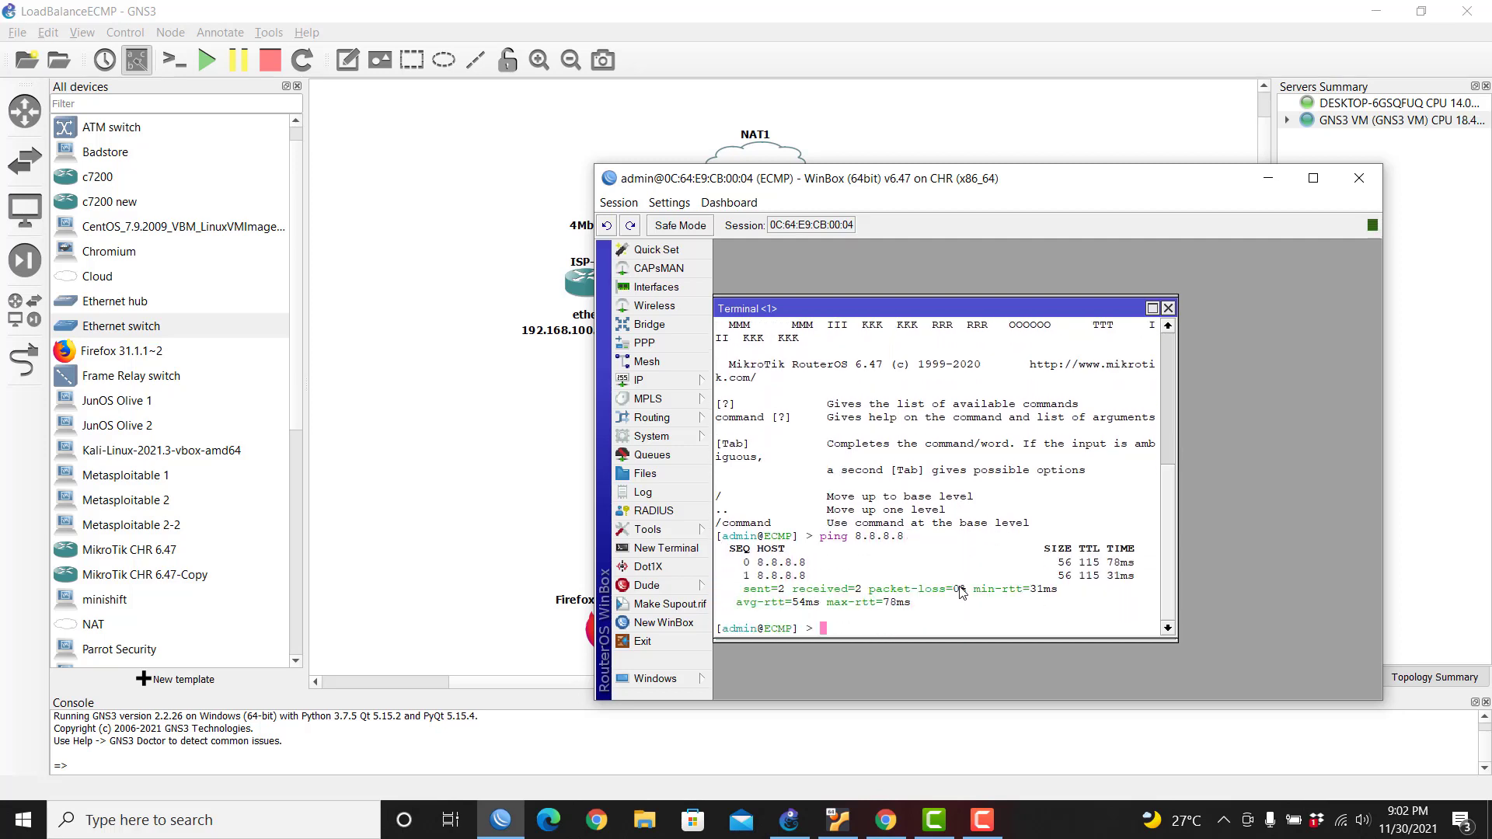
click(694, 383)
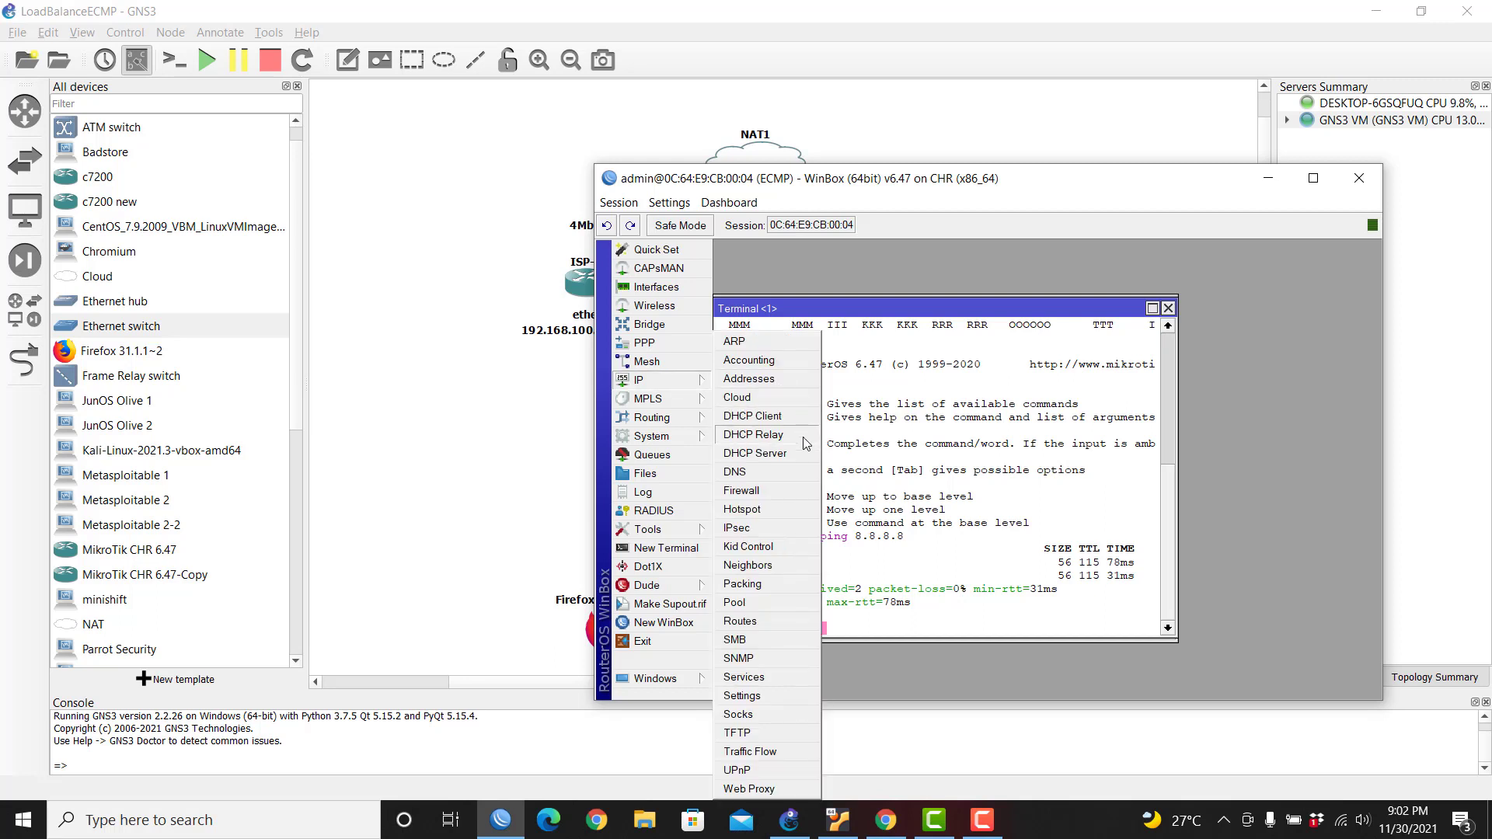
Step: Set the router's DNS server to 8.8.8.8 with Allow Remote Requests enabled
click(772, 470)
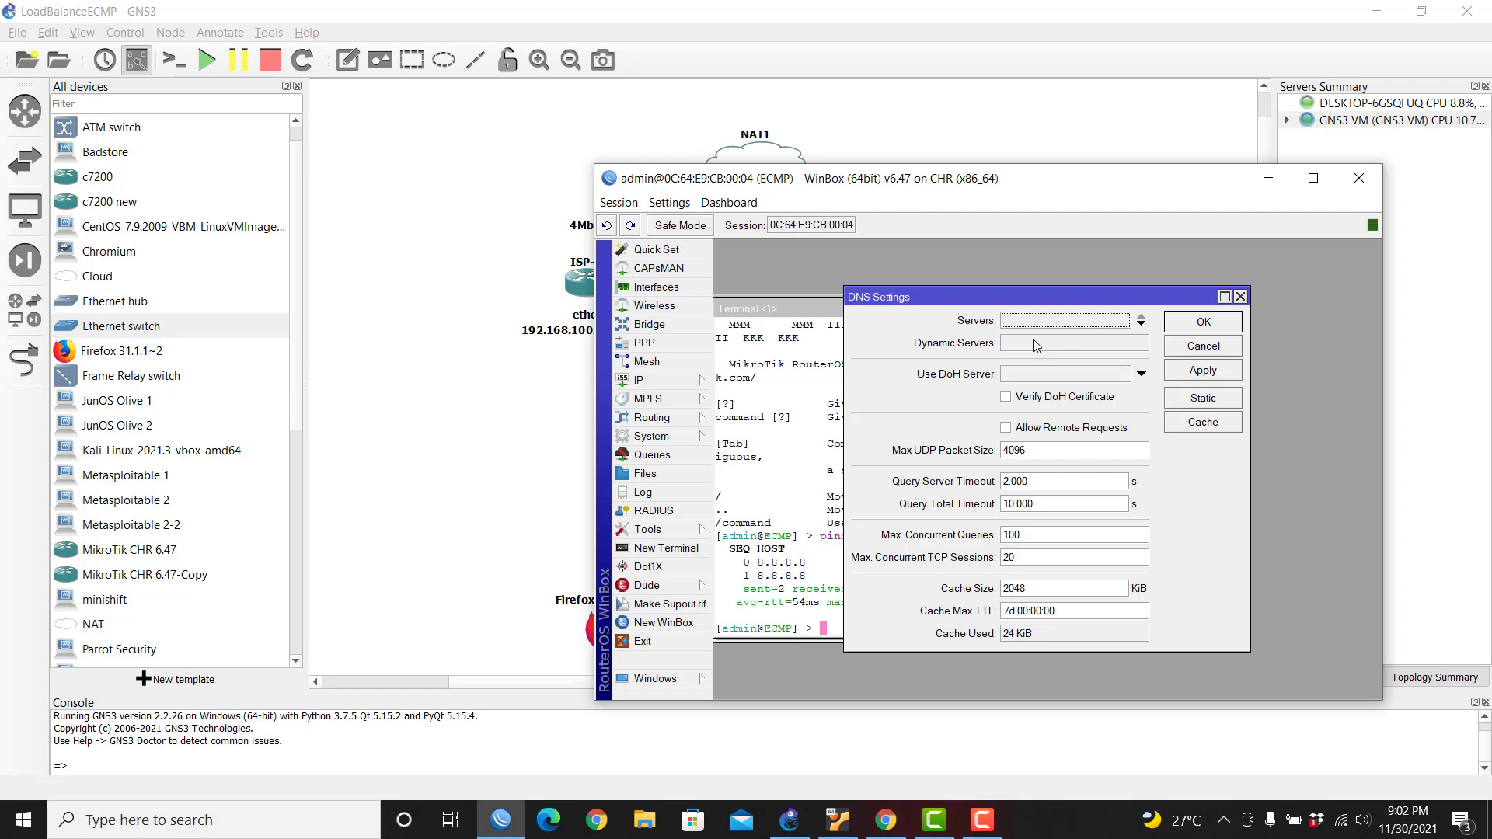
click(1048, 322)
text(8.8.8.8)
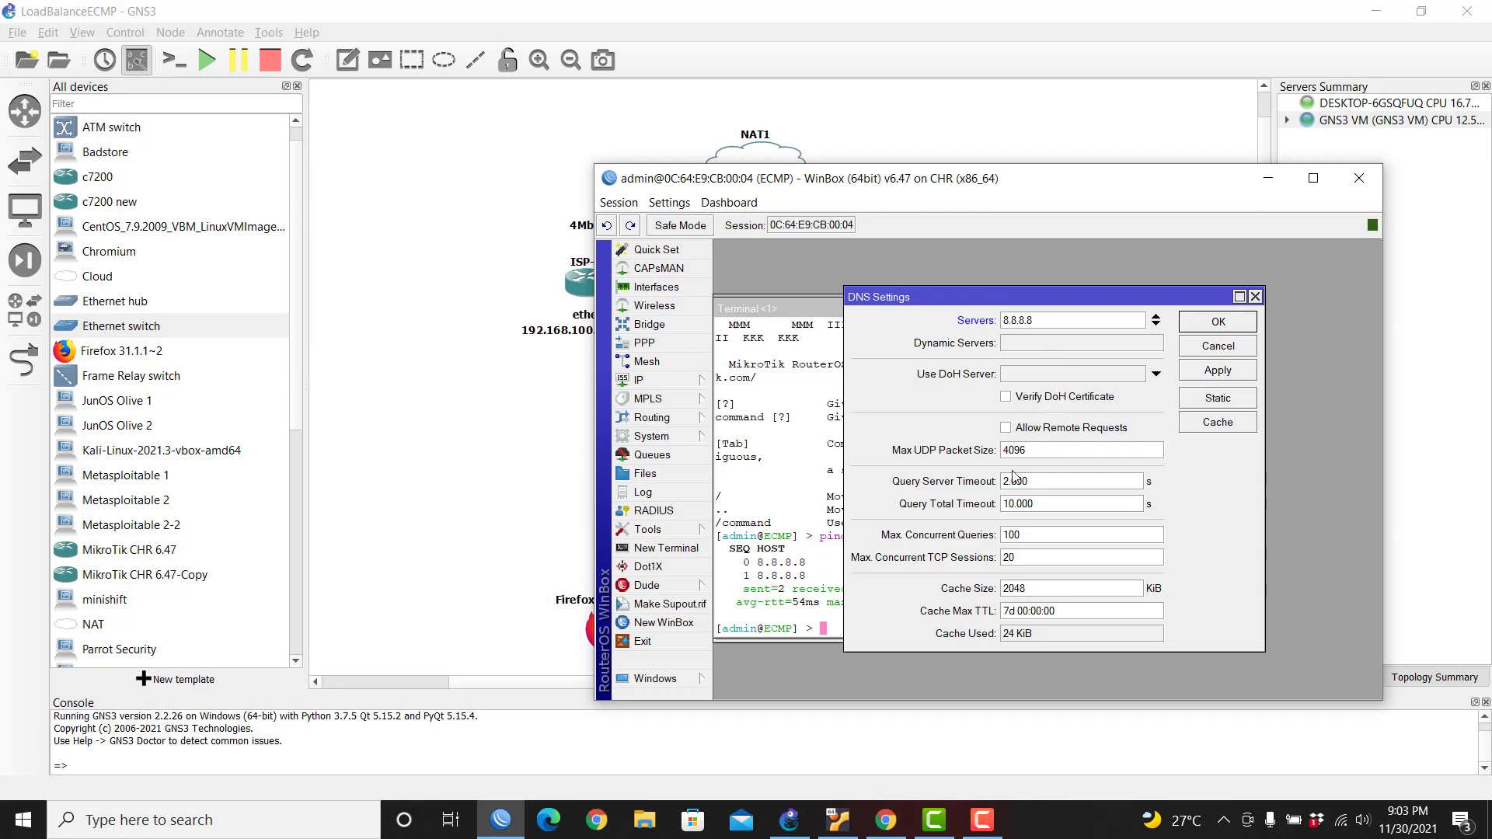
click(1028, 432)
click(1215, 373)
click(1218, 324)
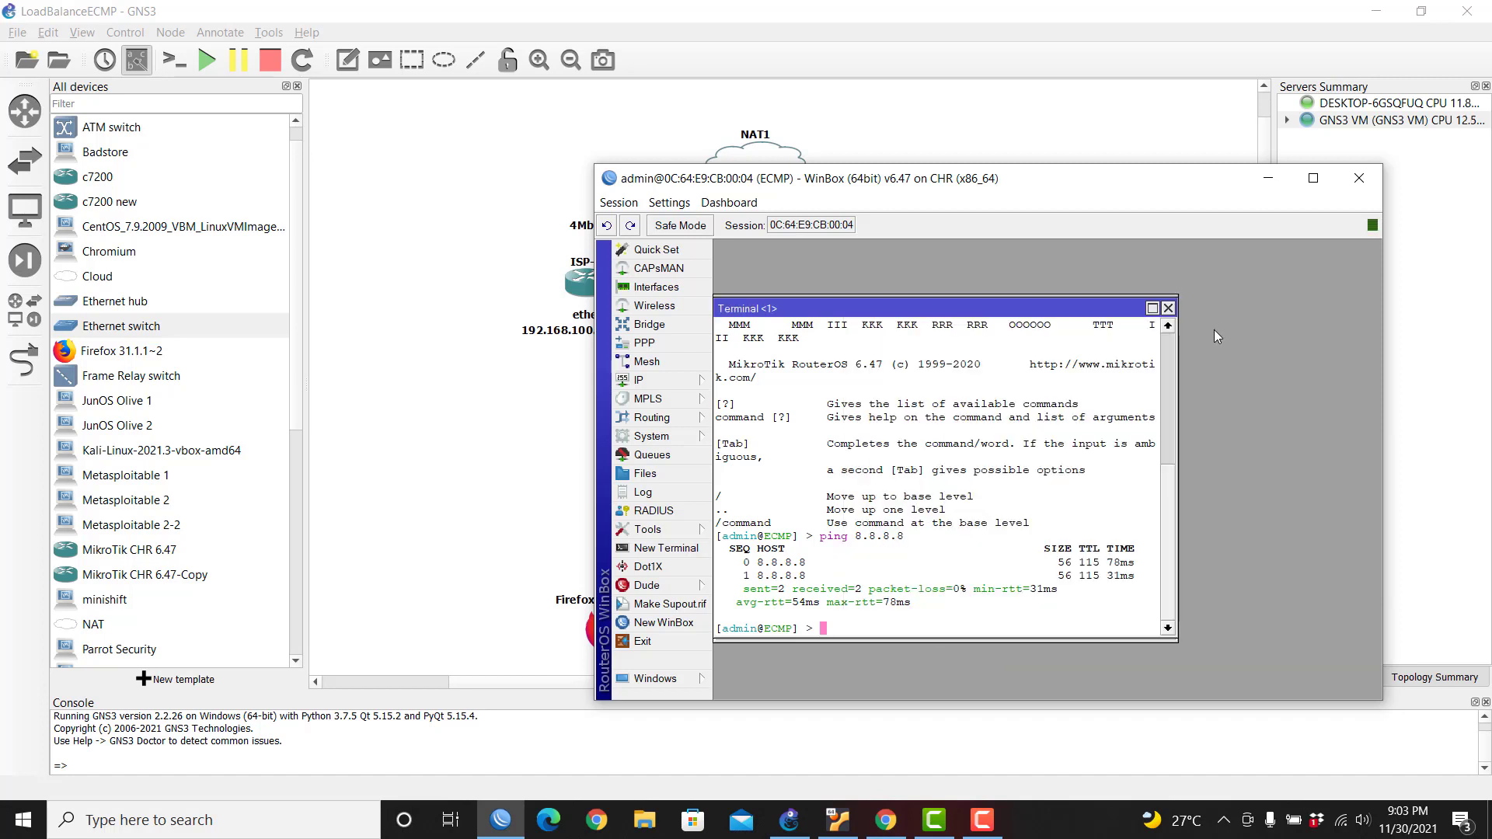
Step: Rerun the ping in the terminal, now targeting google.com
key(Up)
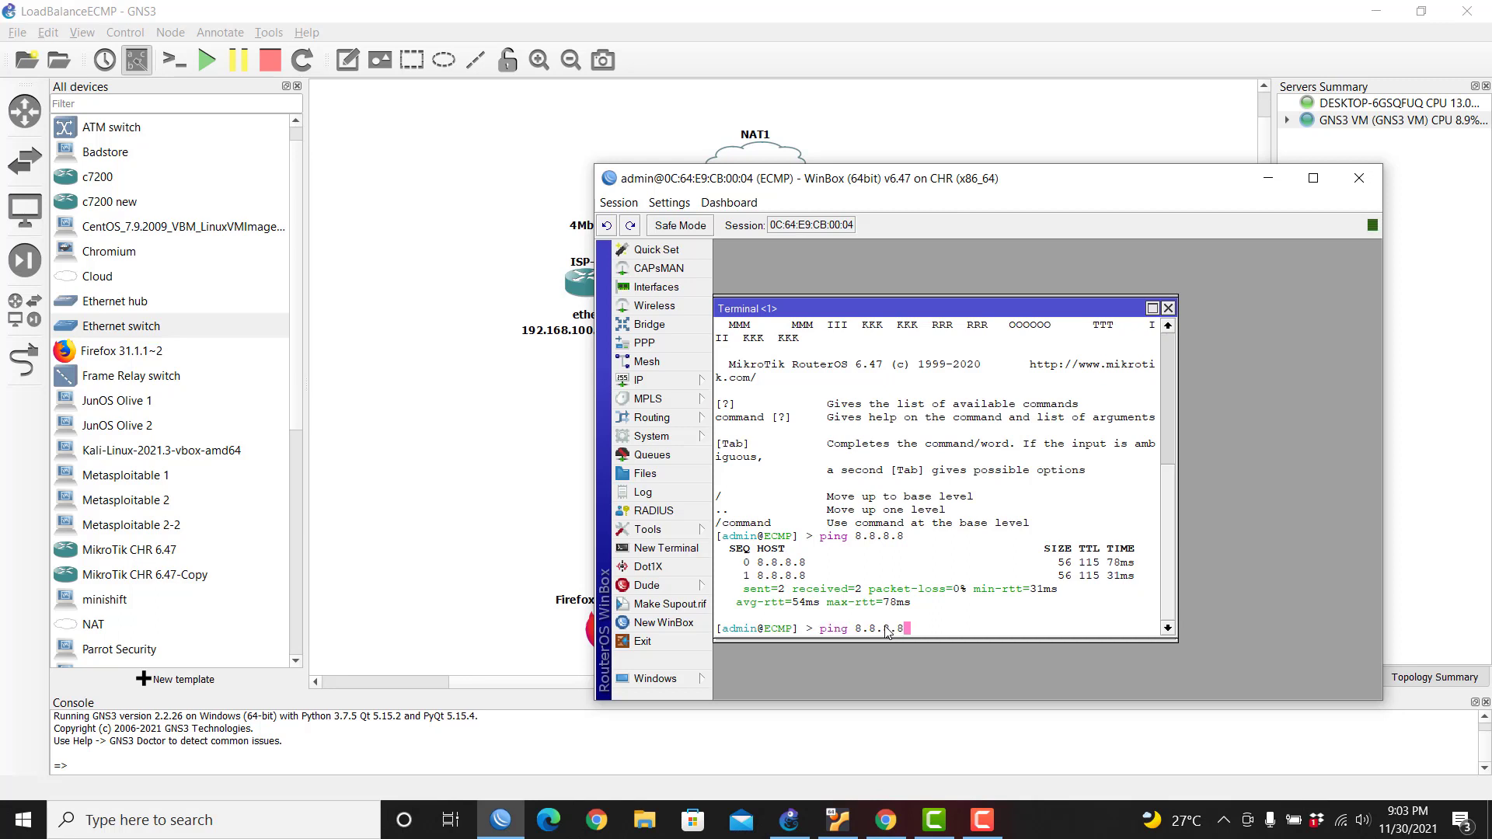
key(BackSpace)
key(BackSpace)
key(BackSpace)
key(BackSpace)
key(BackSpace)
key(BackSpace)
key(BackSpace)
text(google.com)
key(Return)
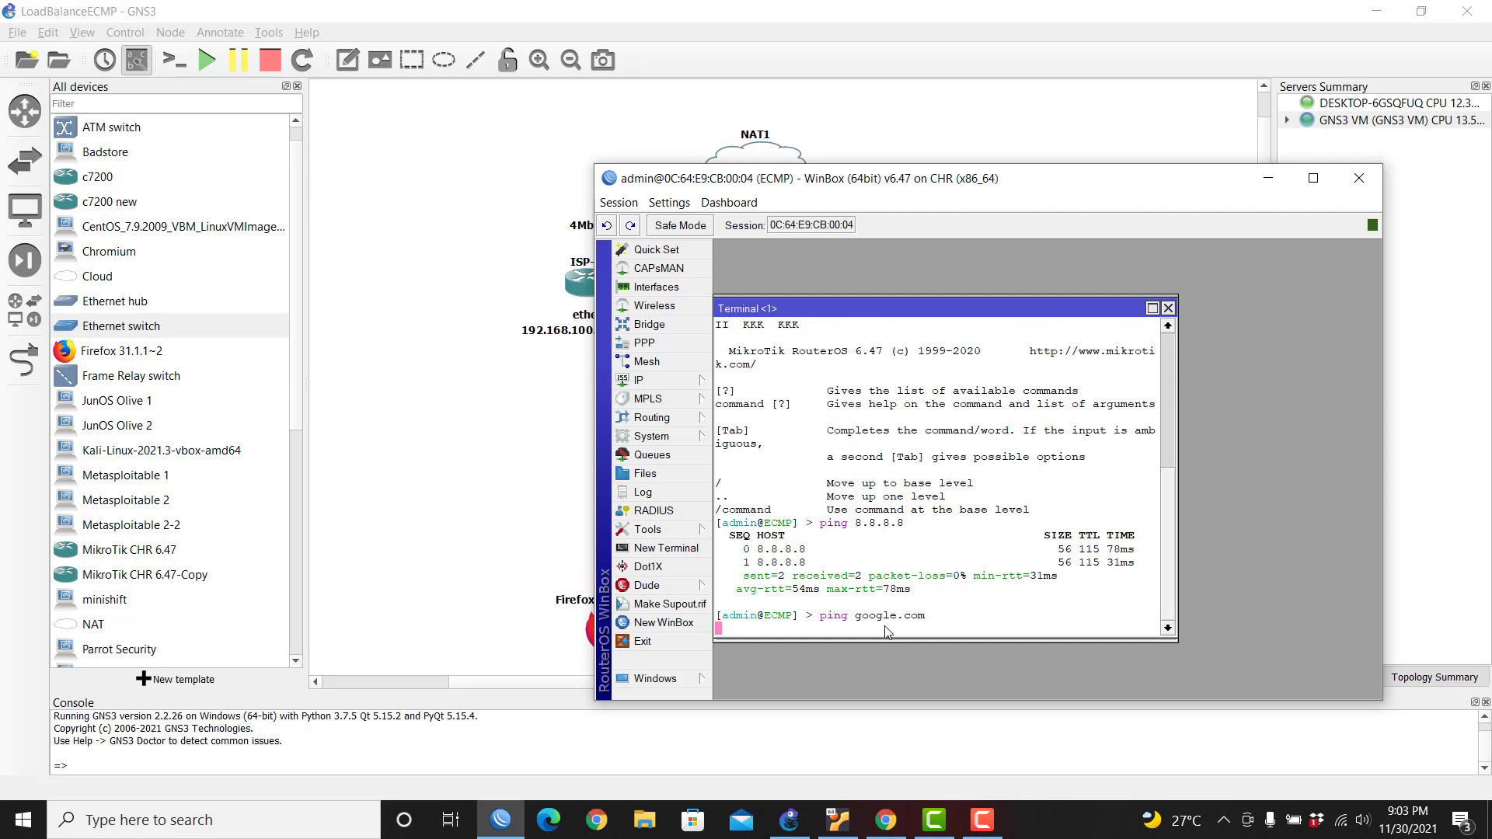
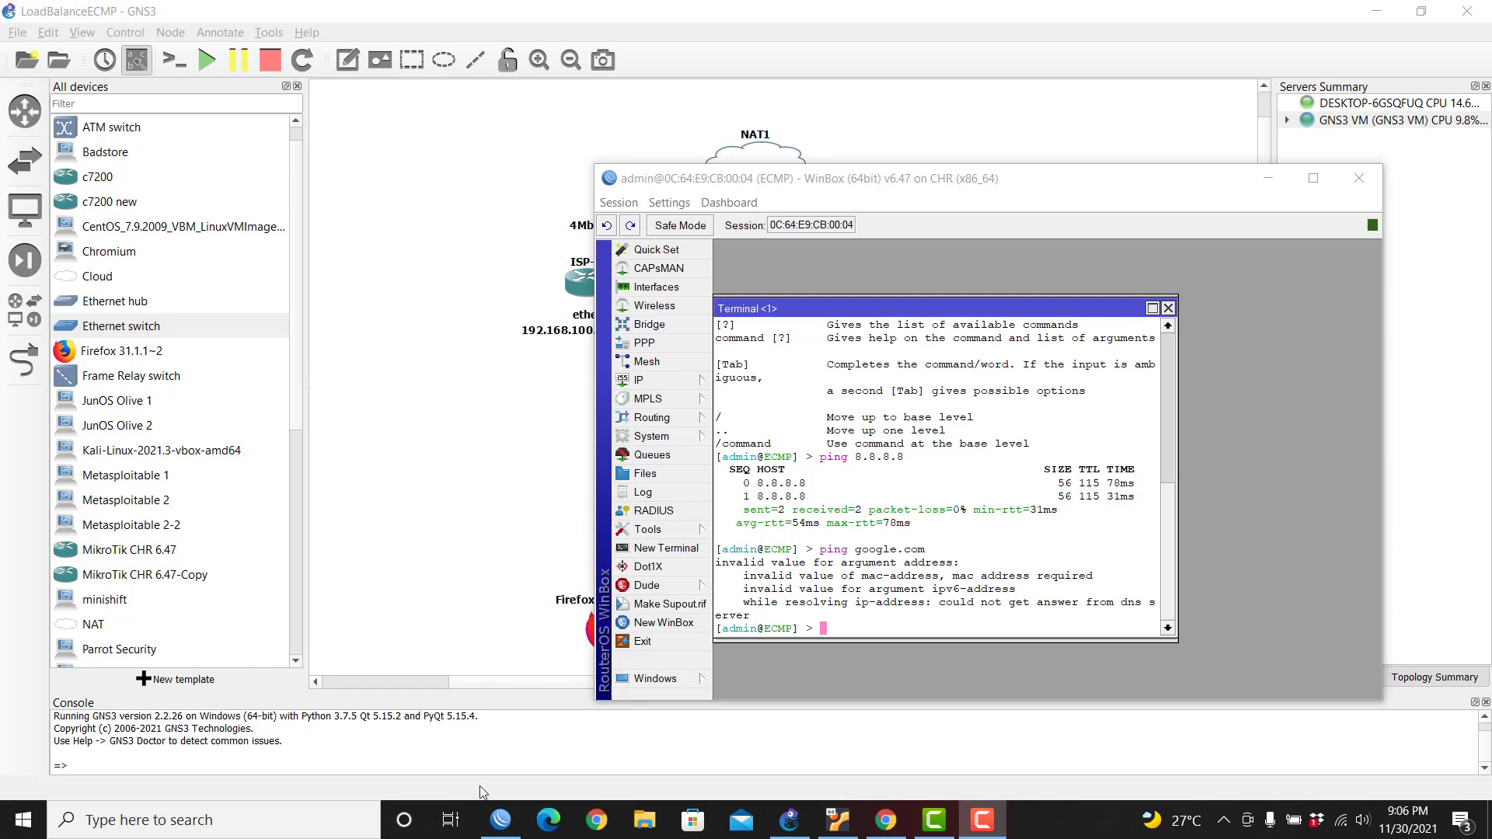
Step: Open another WinBox session connected to the ISP-2 router
right_click(504, 824)
click(513, 715)
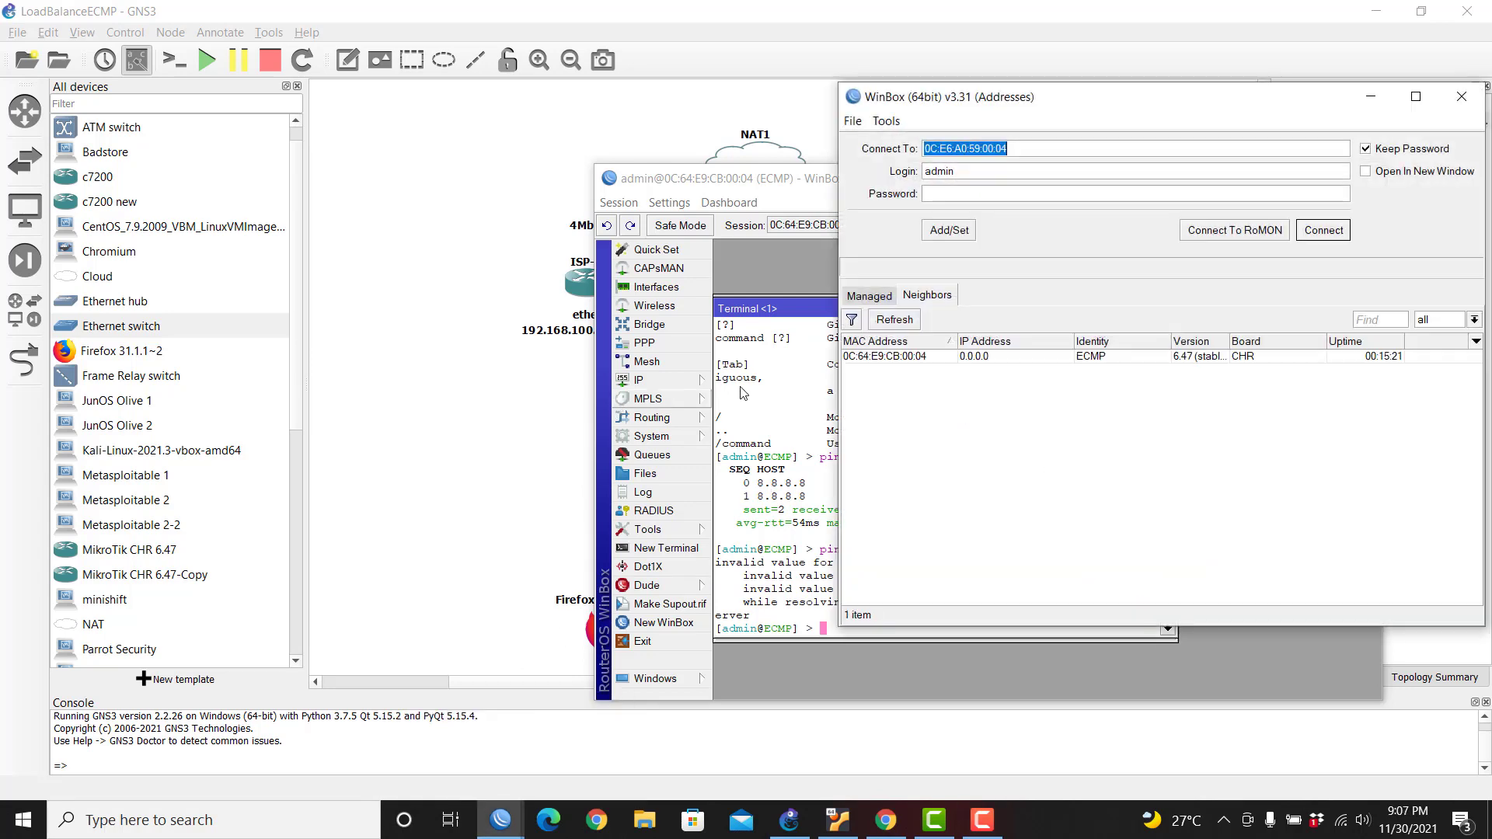
click(1102, 377)
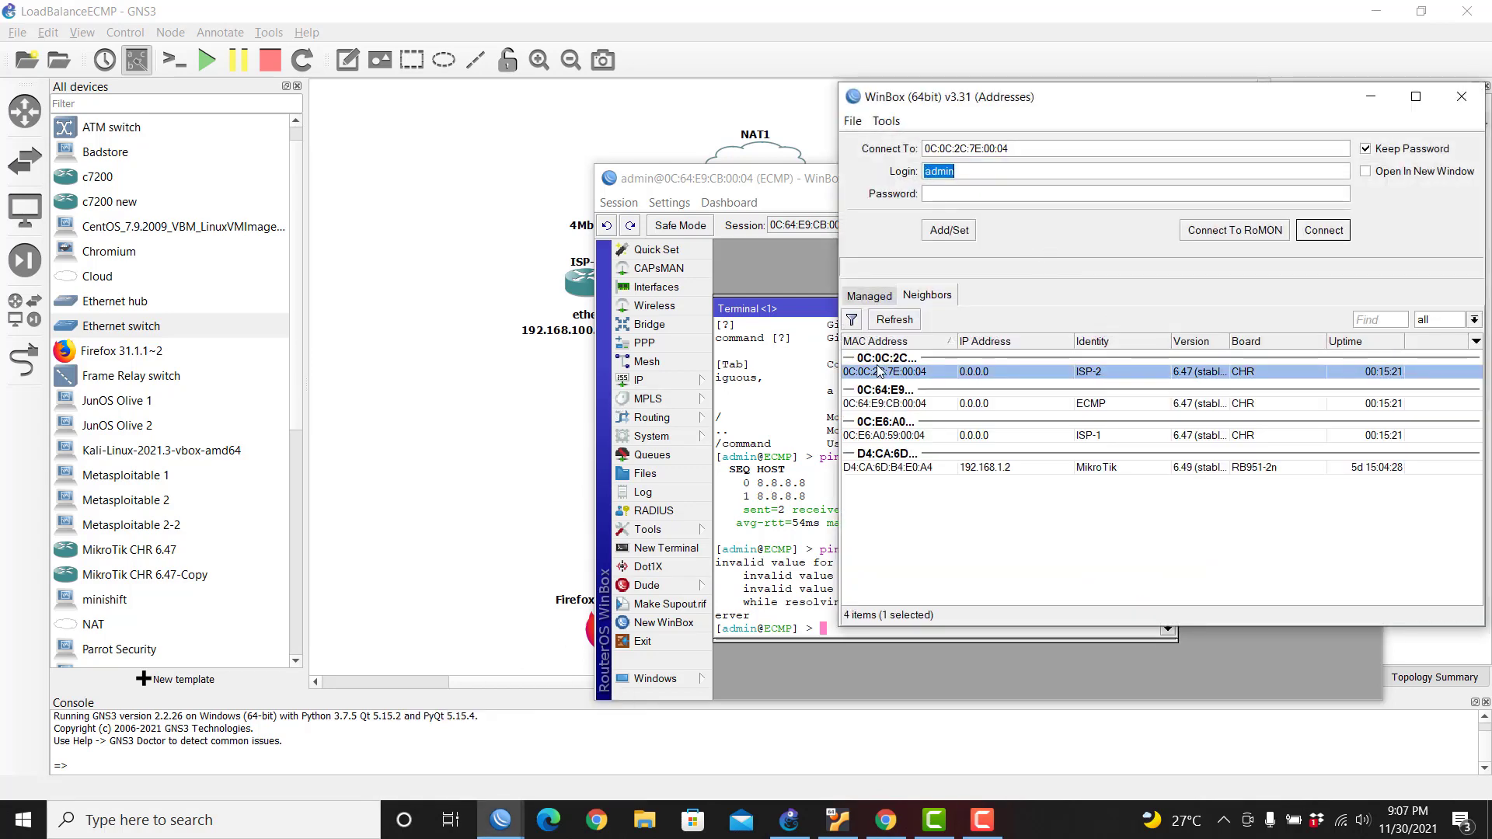
click(1324, 231)
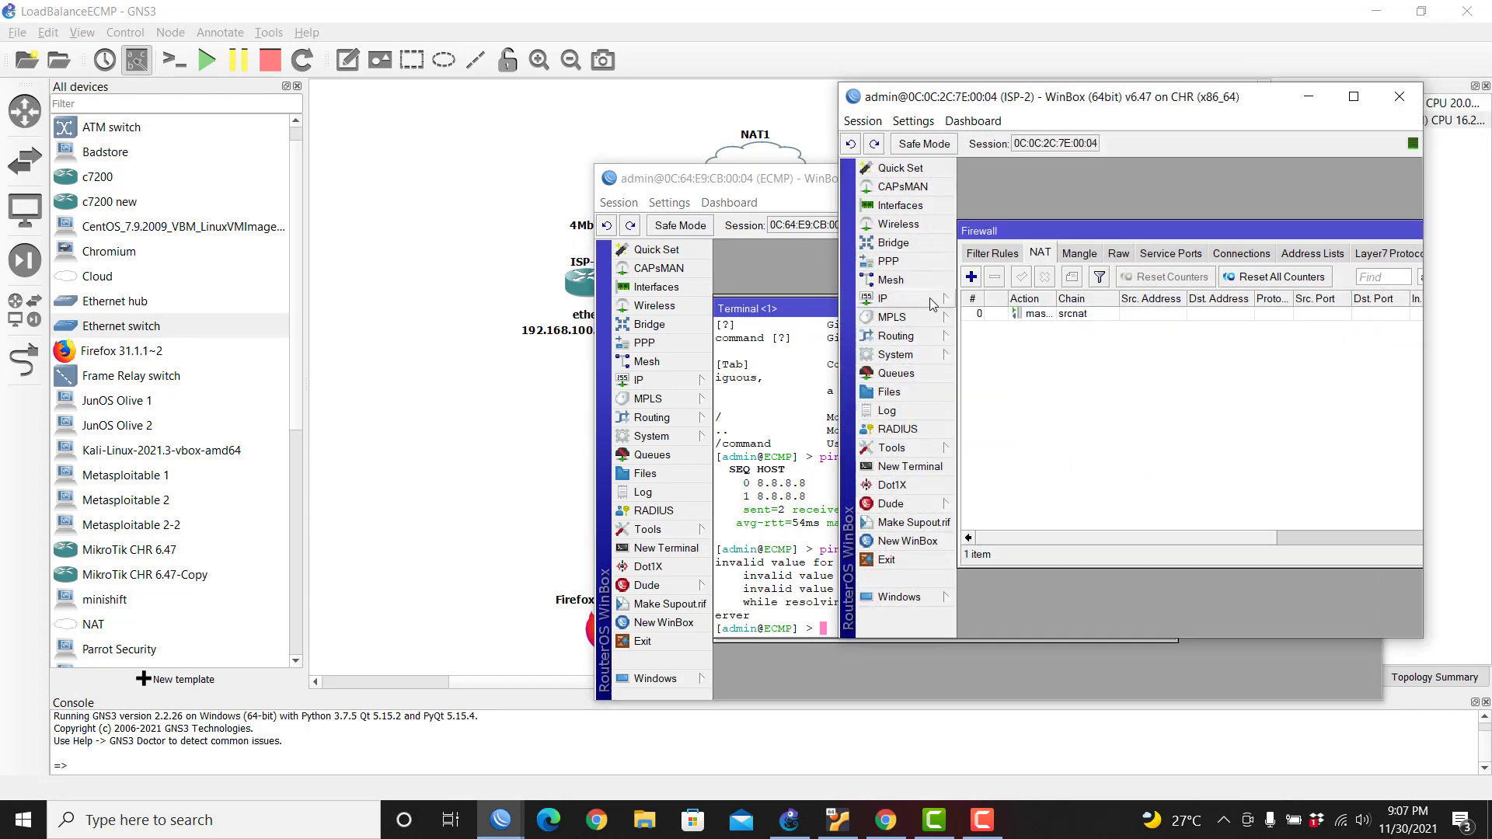
Step: Enable Allow Remote Requests in ISP-2's DNS settings, then rerun ping google.com on ECMP
click(886, 298)
click(981, 430)
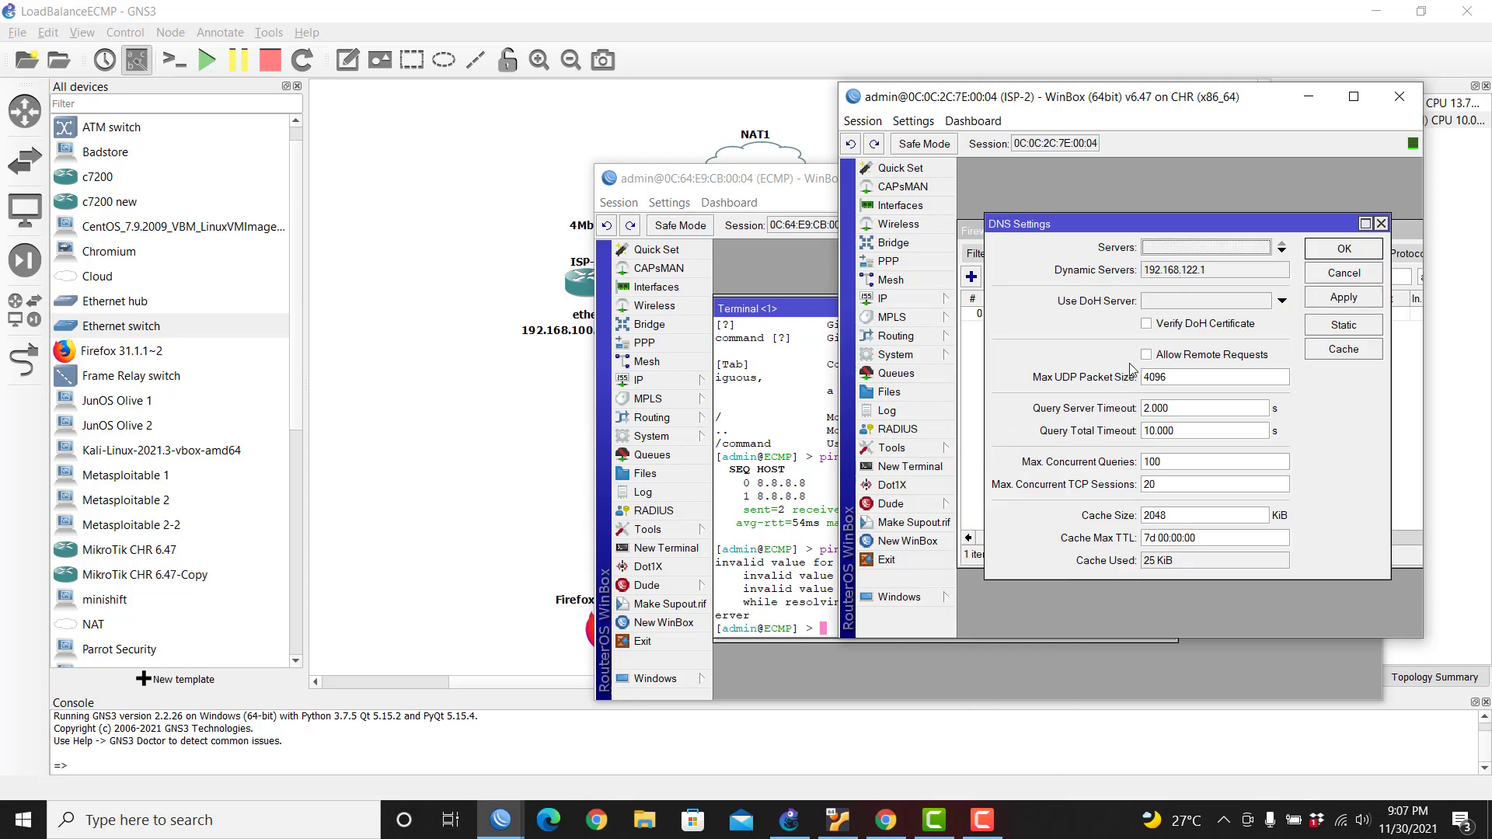
click(1168, 356)
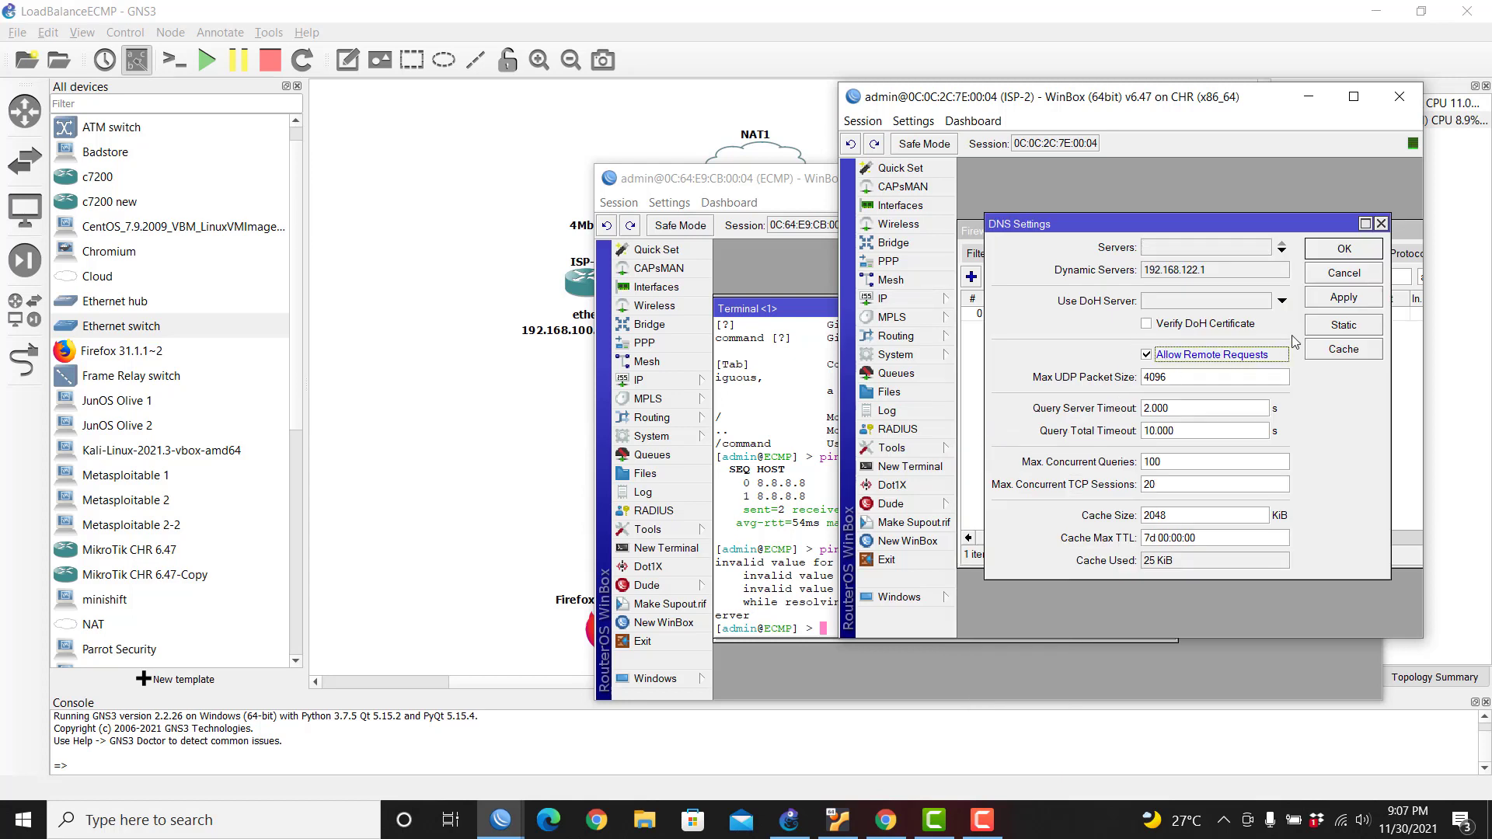
click(1331, 300)
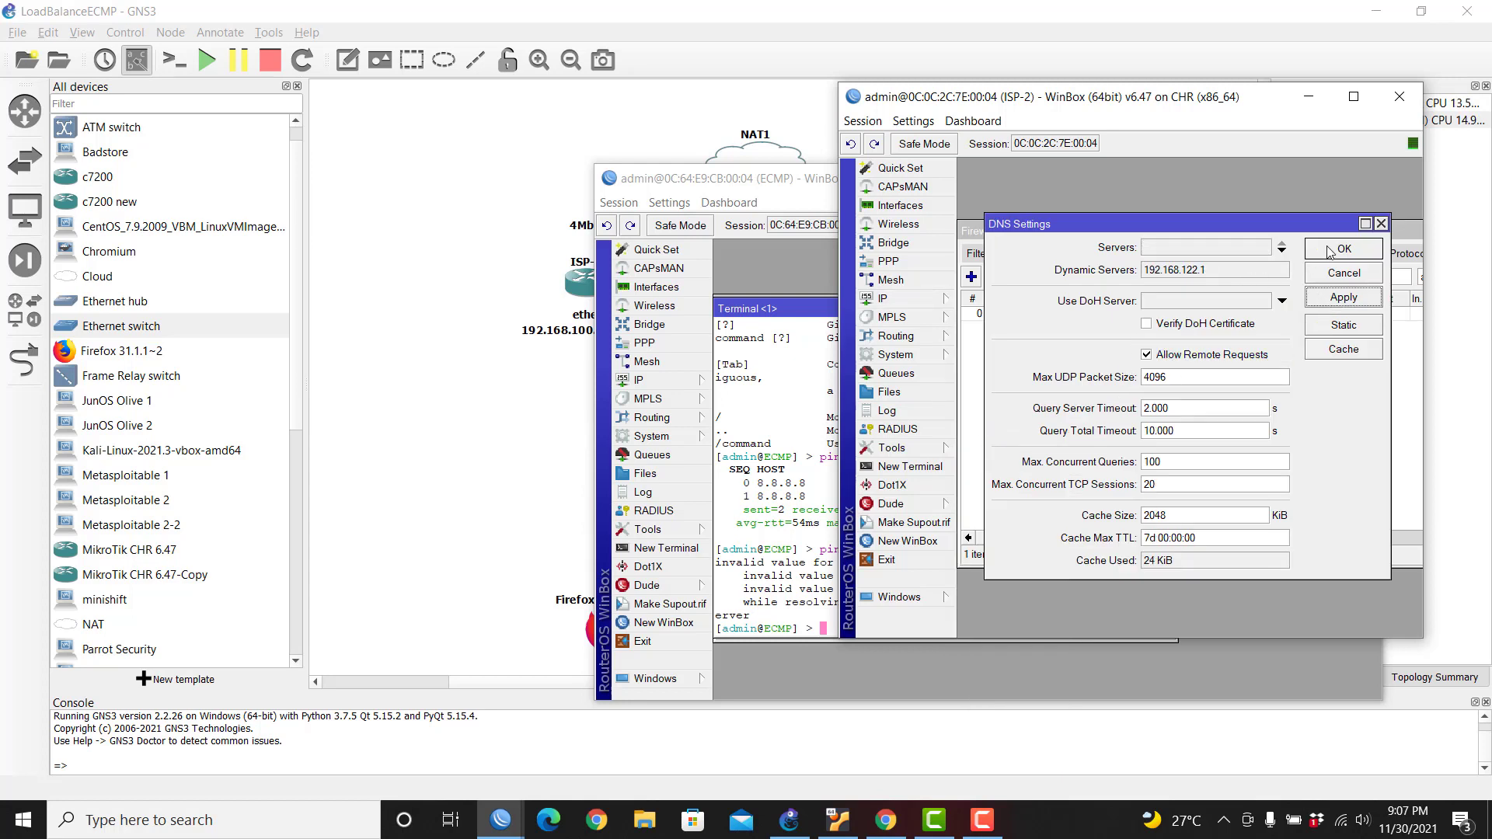
click(1326, 248)
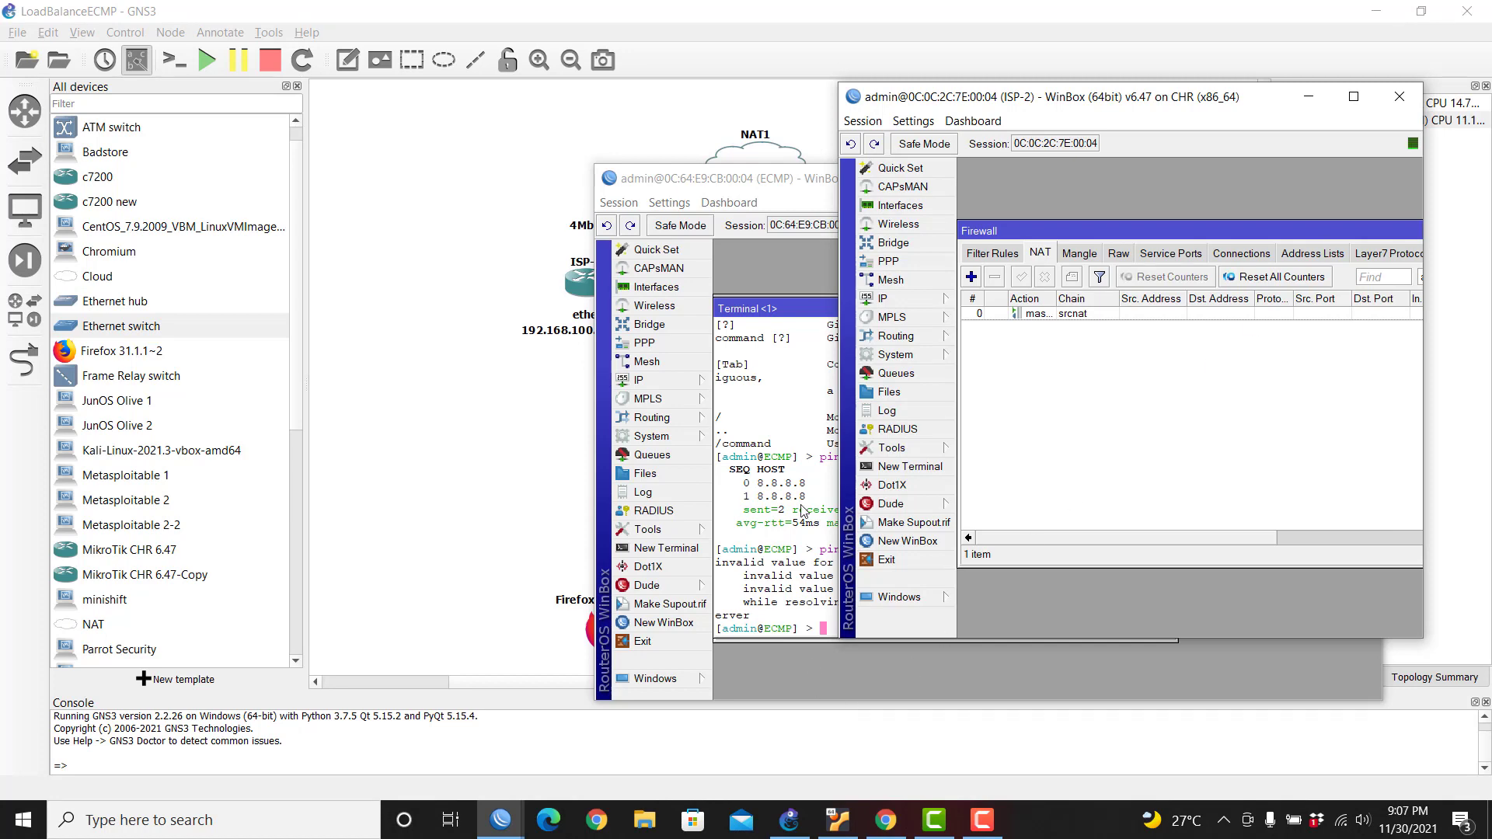
click(1400, 96)
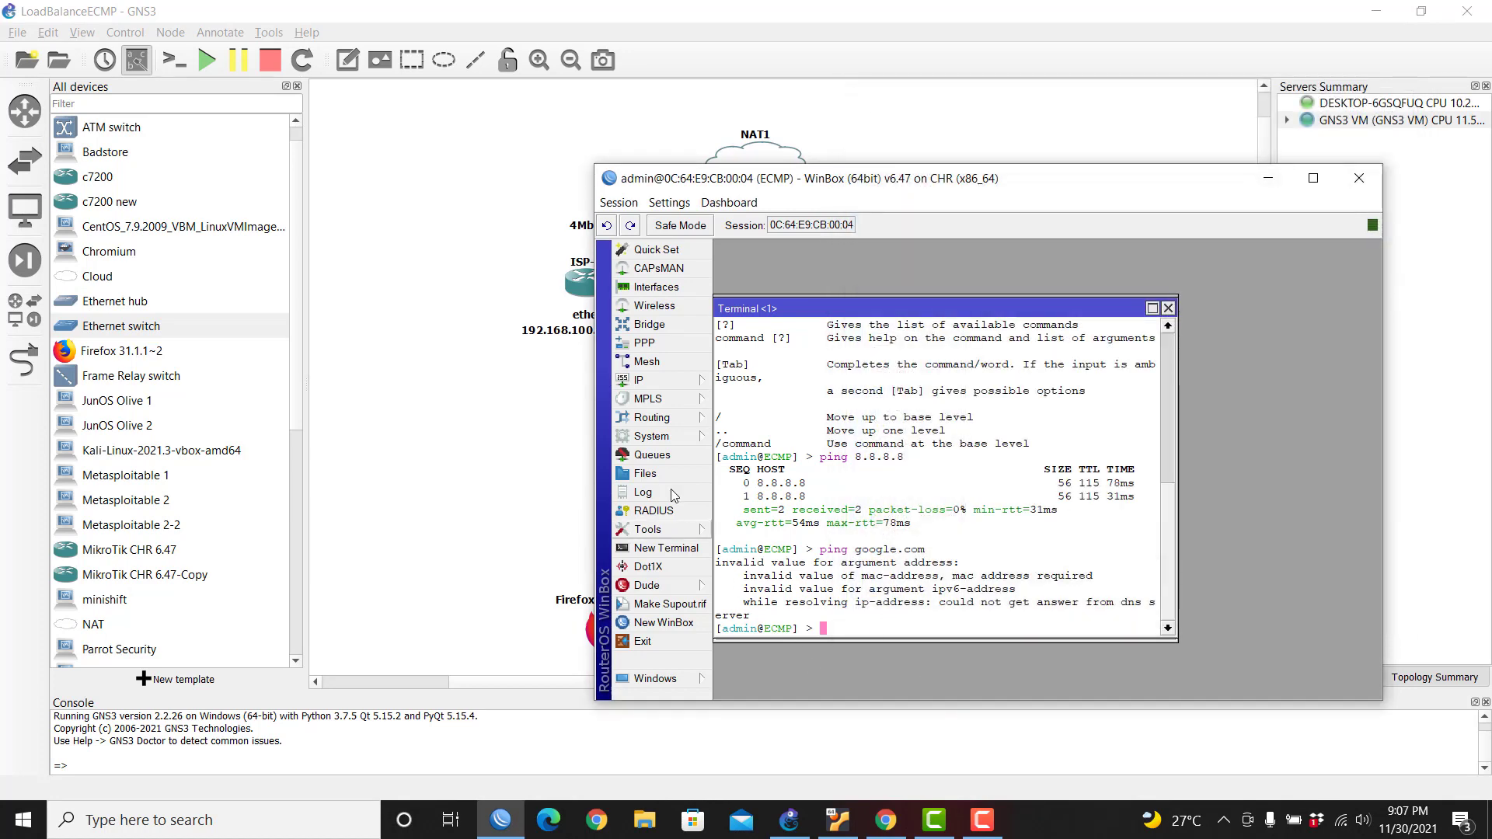
key(Up)
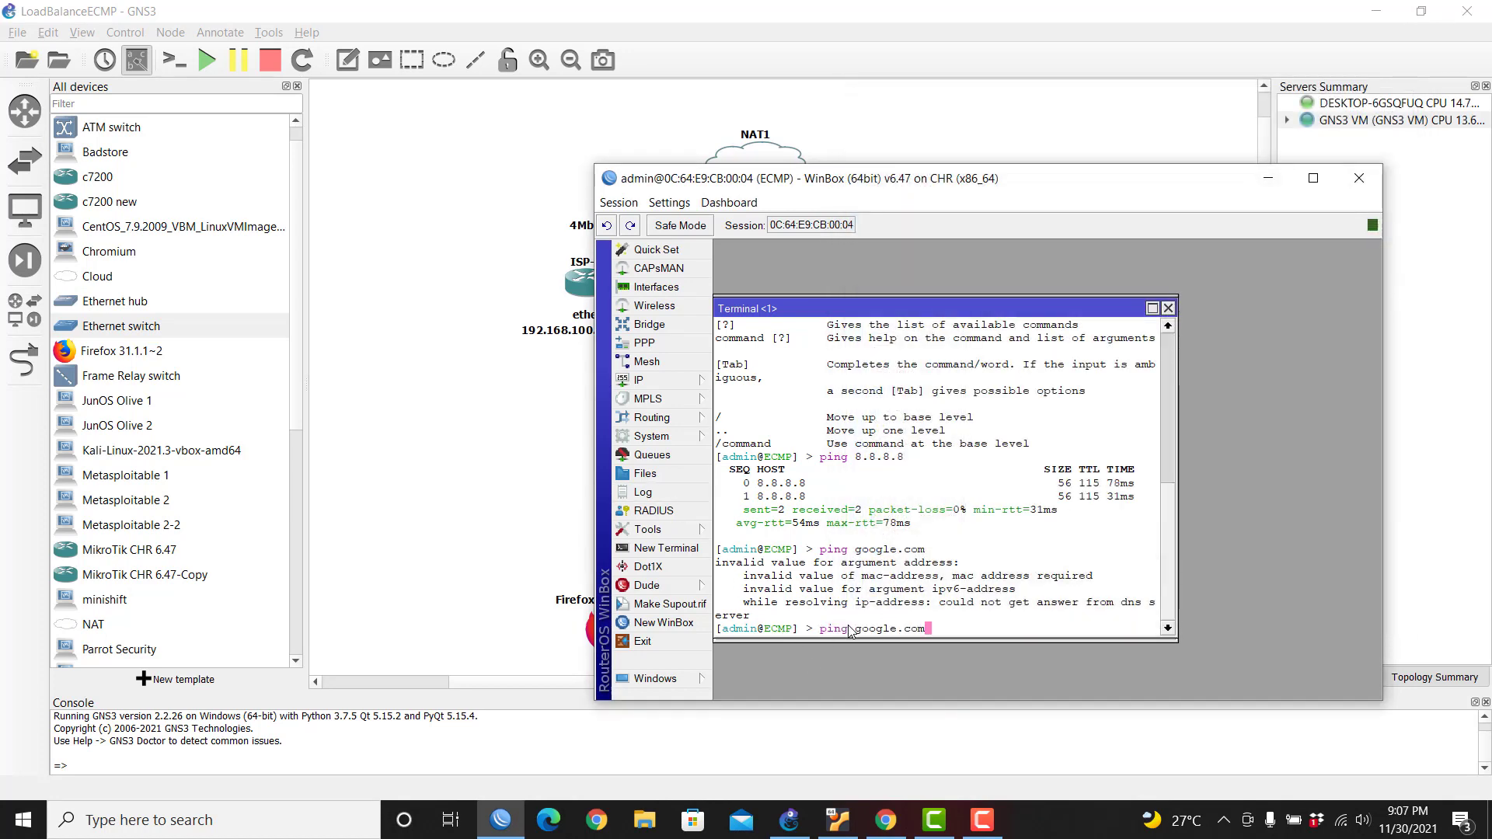
key(Return)
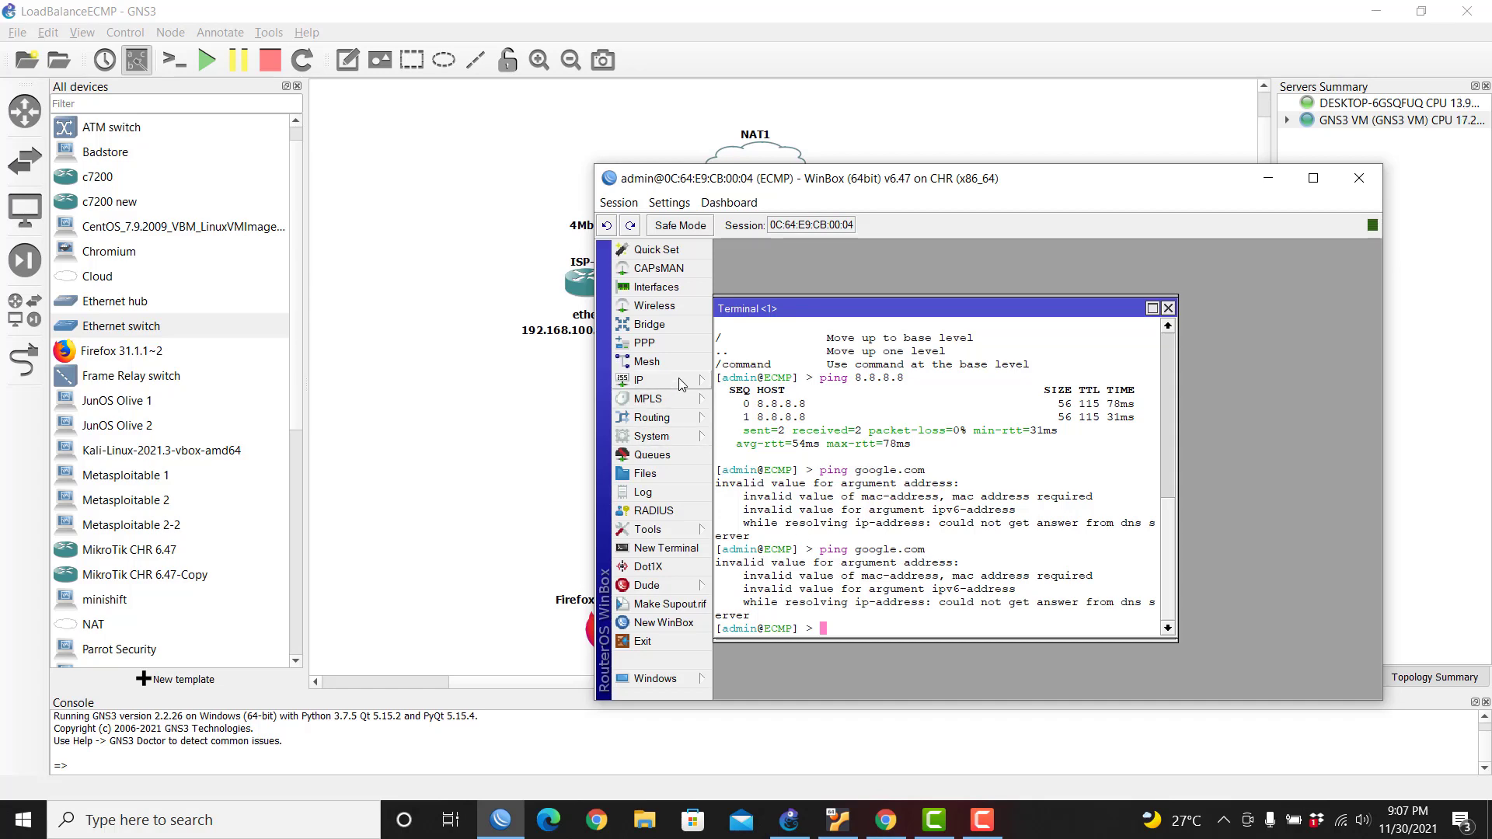
Step: Change the ECMP router's DNS server from 8.8.8.8 to 192.168.122.1 and rerun ping google.com
click(678, 384)
click(740, 476)
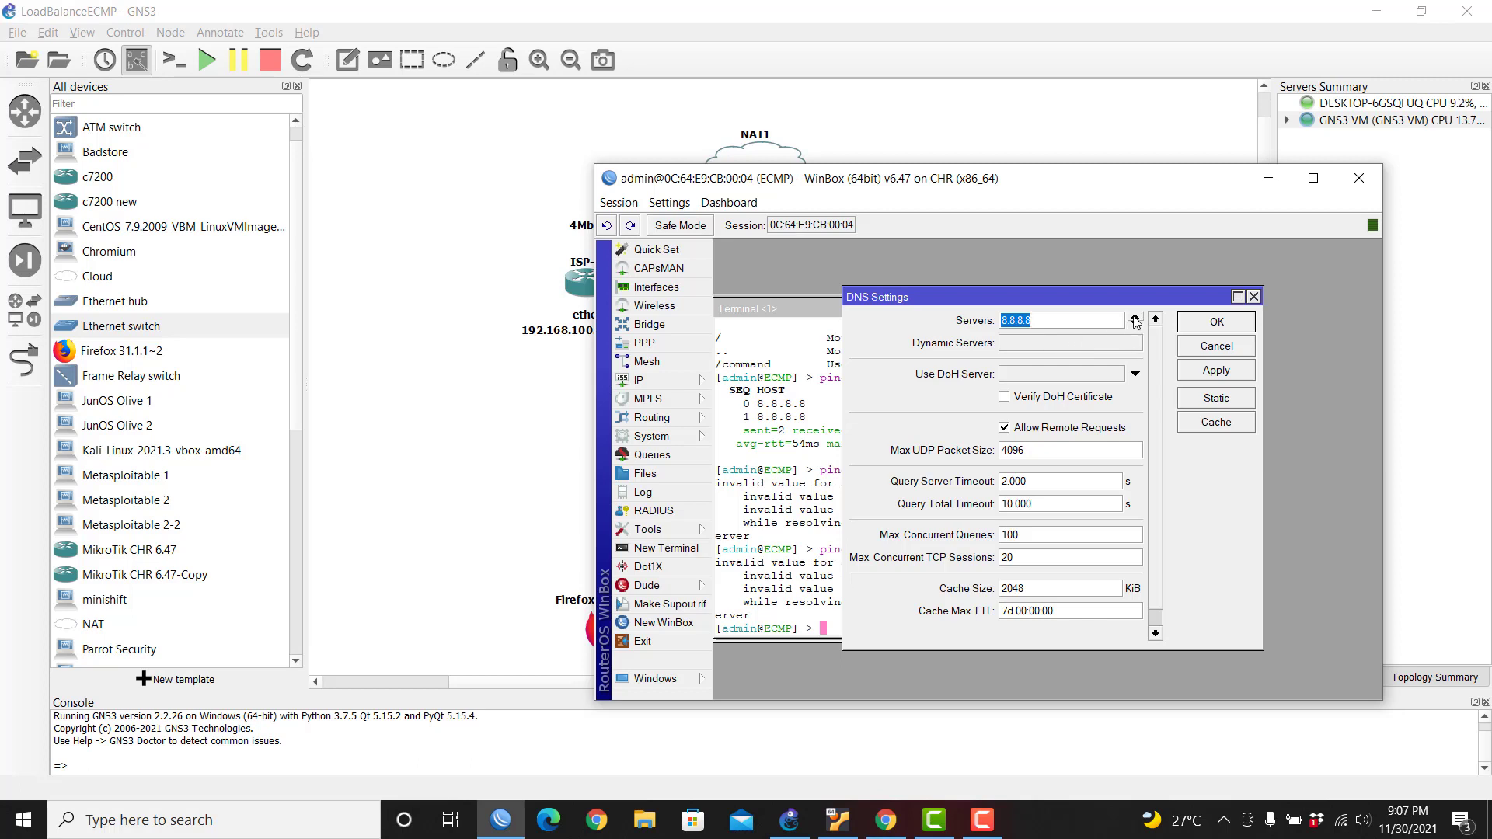
text(192.168.122.1)
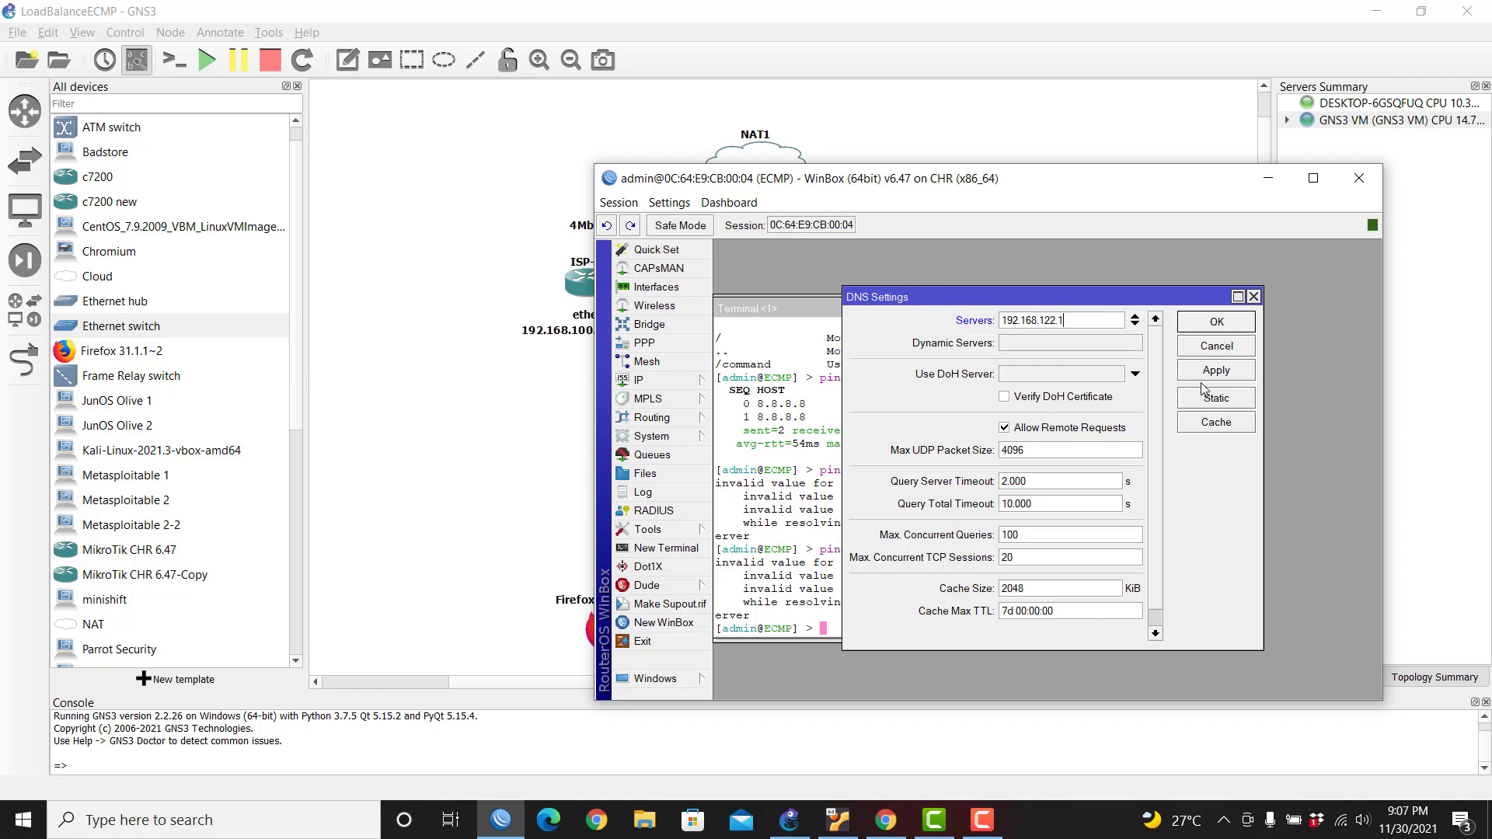
click(1209, 372)
click(1217, 322)
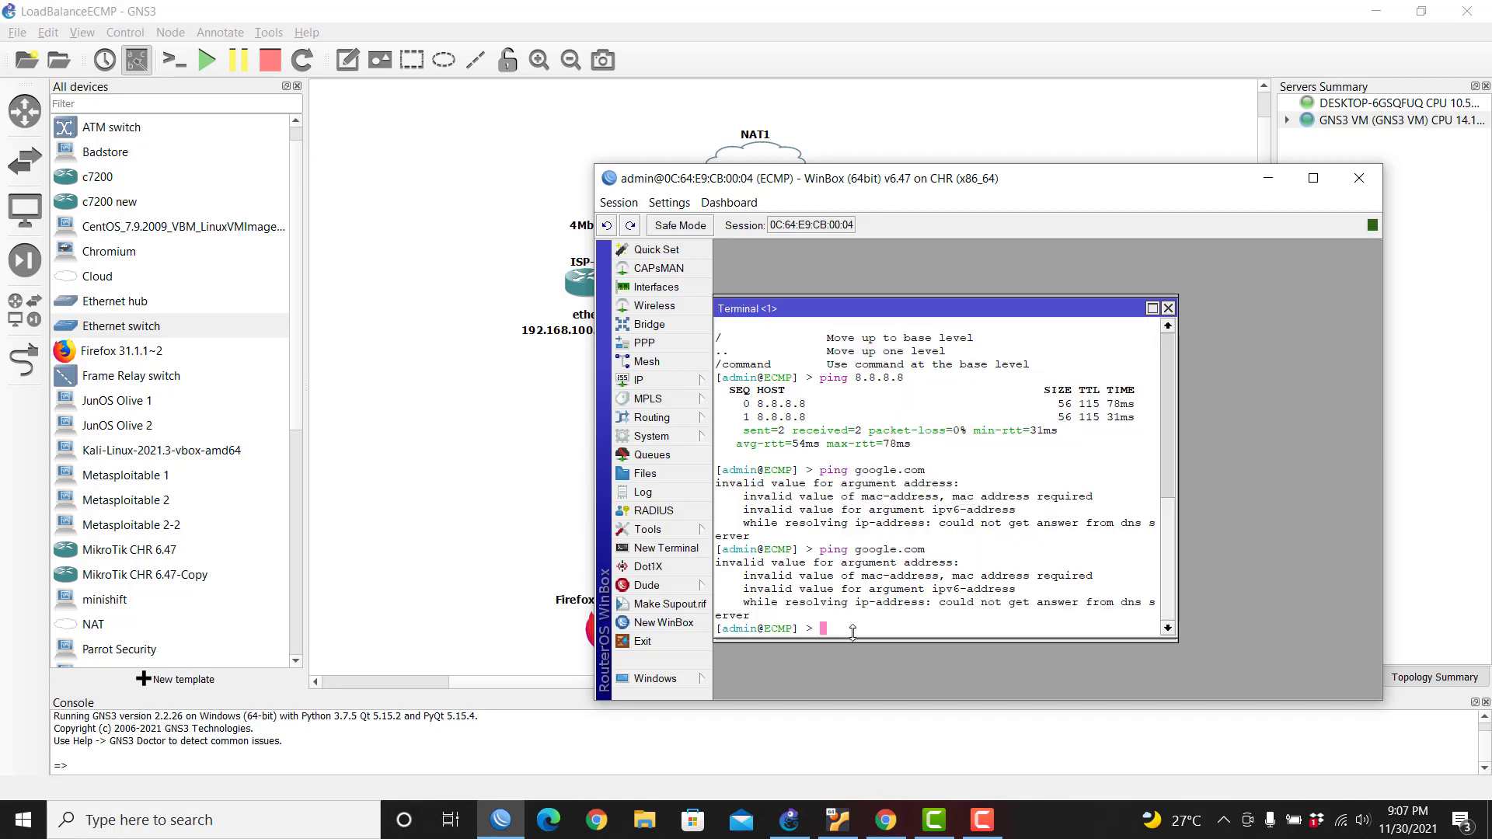
key(Up)
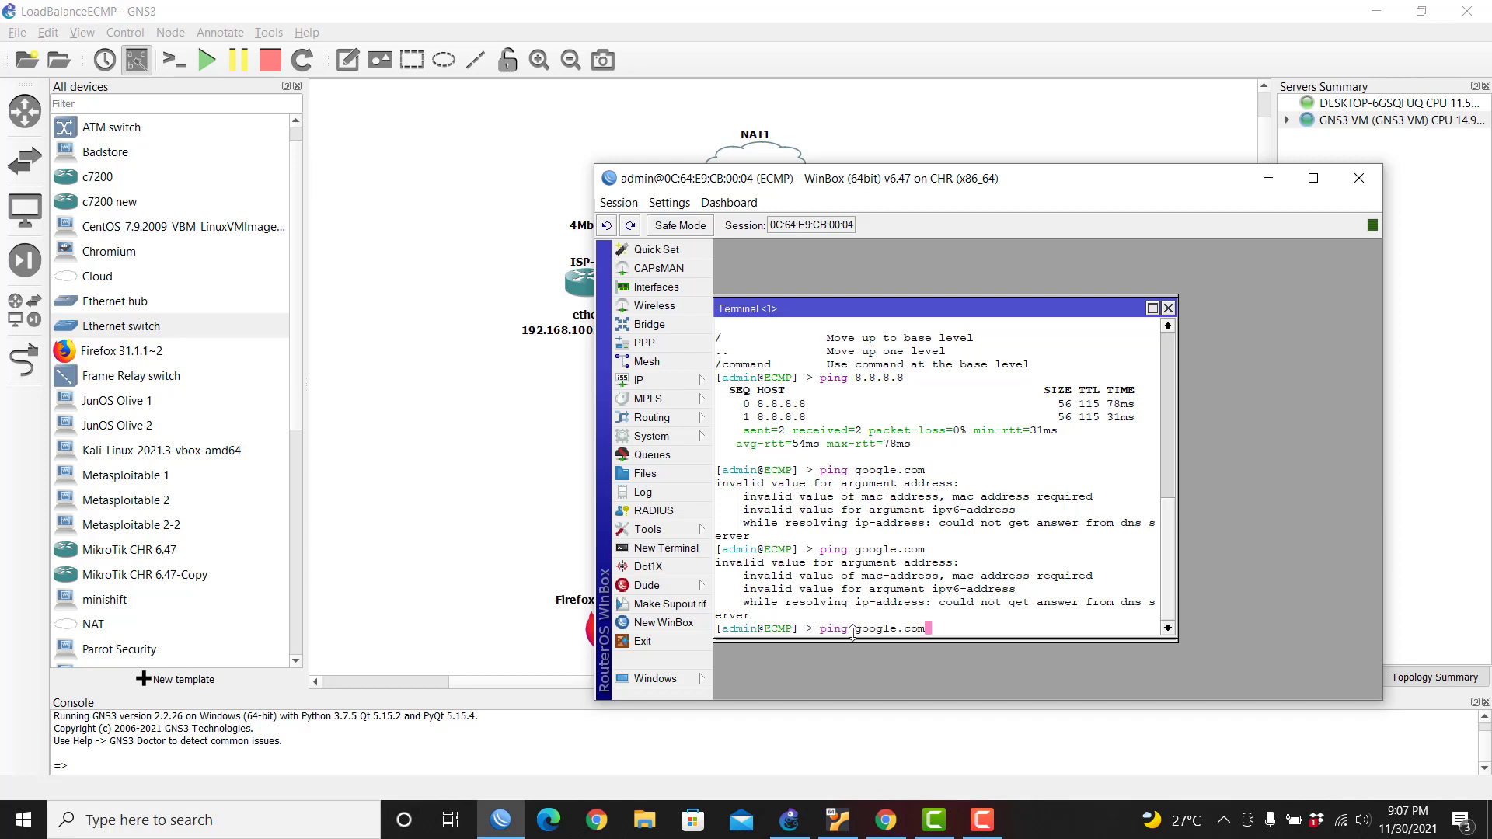
key(Return)
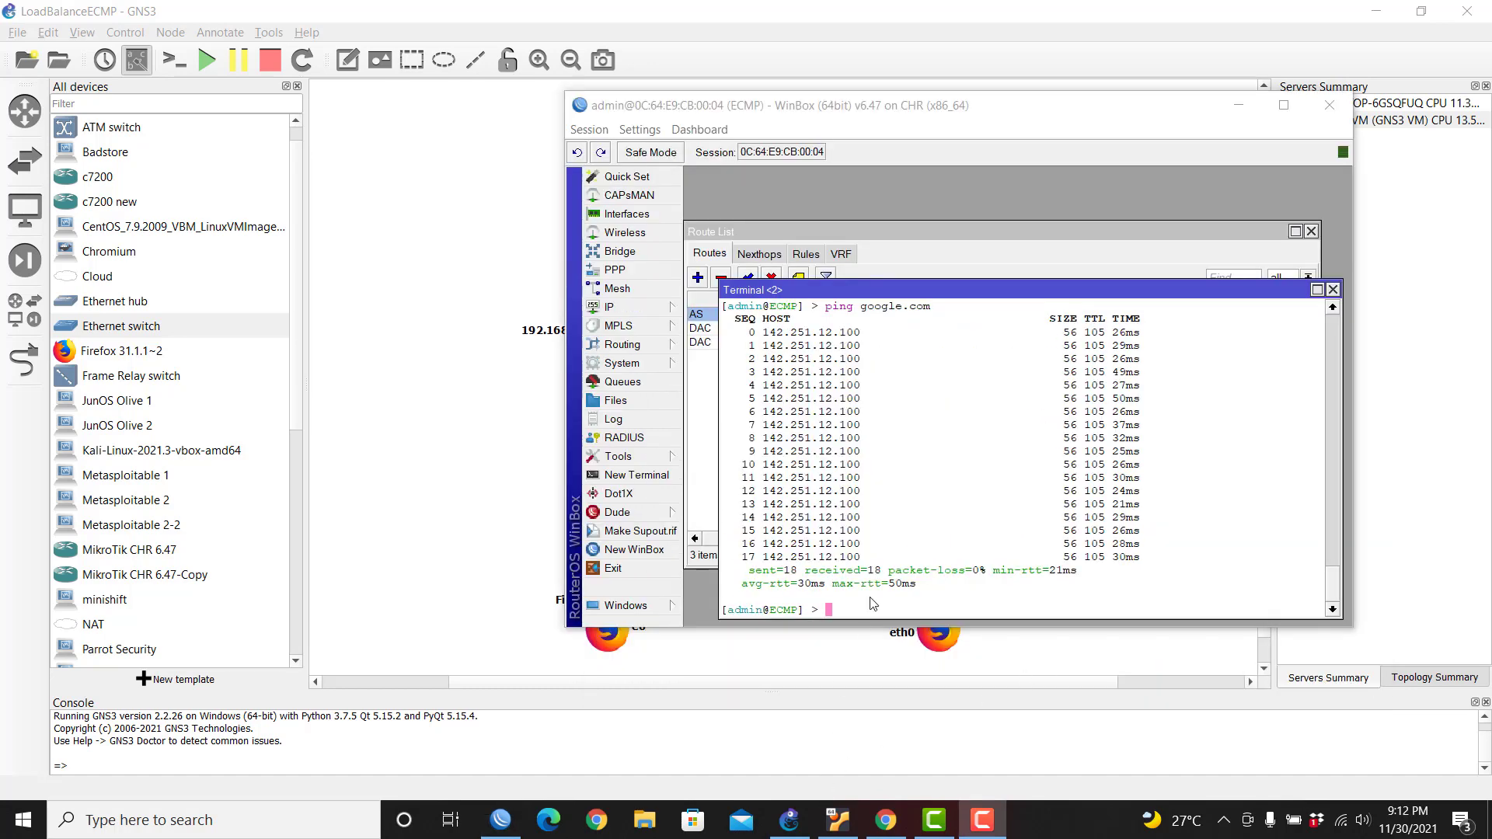
Step: Clear the ECMP terminal with clear and cls, then close it
click(859, 614)
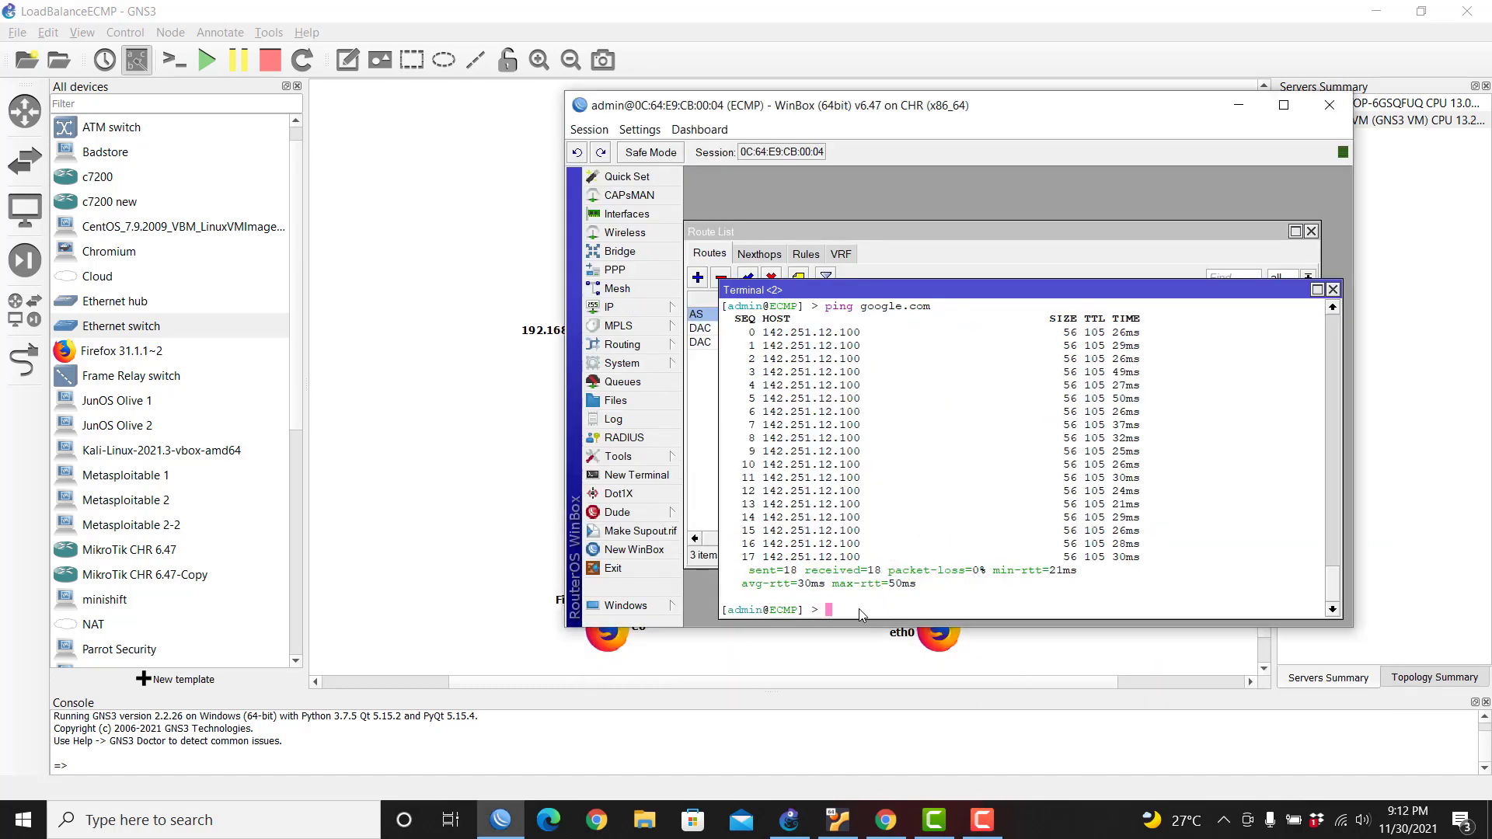
drag(933, 291, 944, 276)
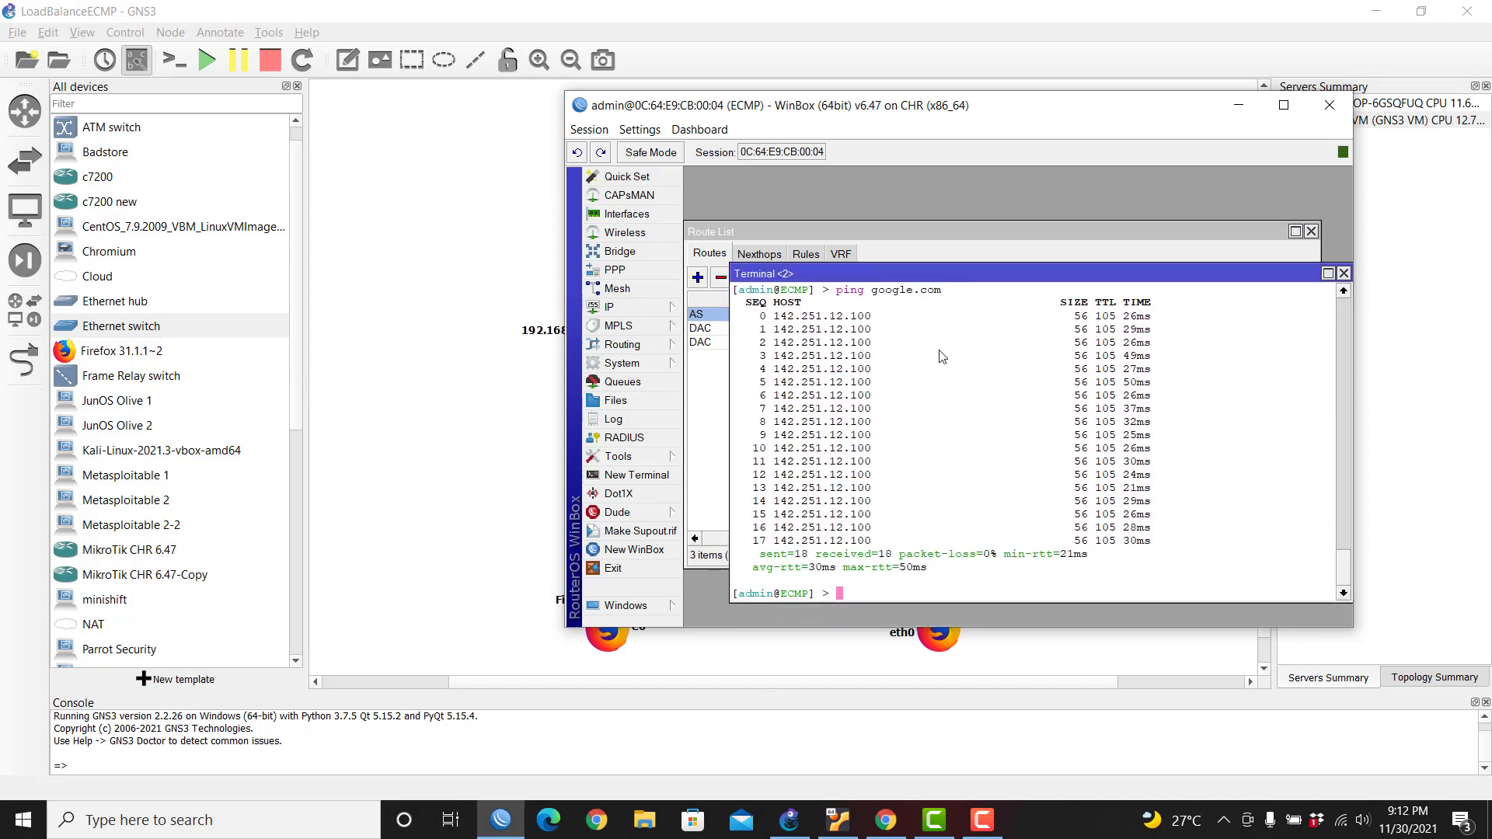
text(clear)
key(Return)
text(cls)
key(Return)
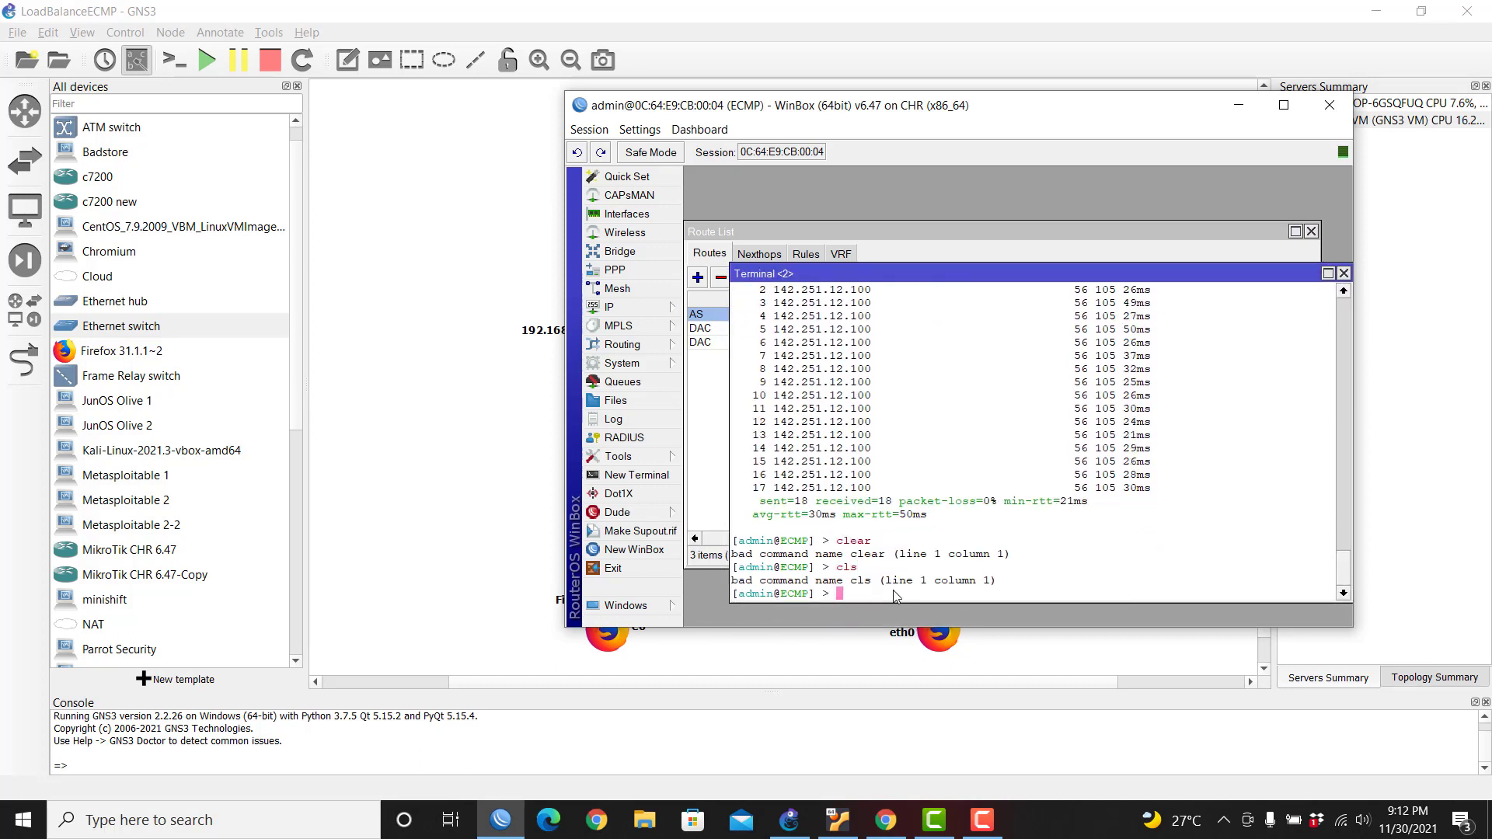
click(1343, 273)
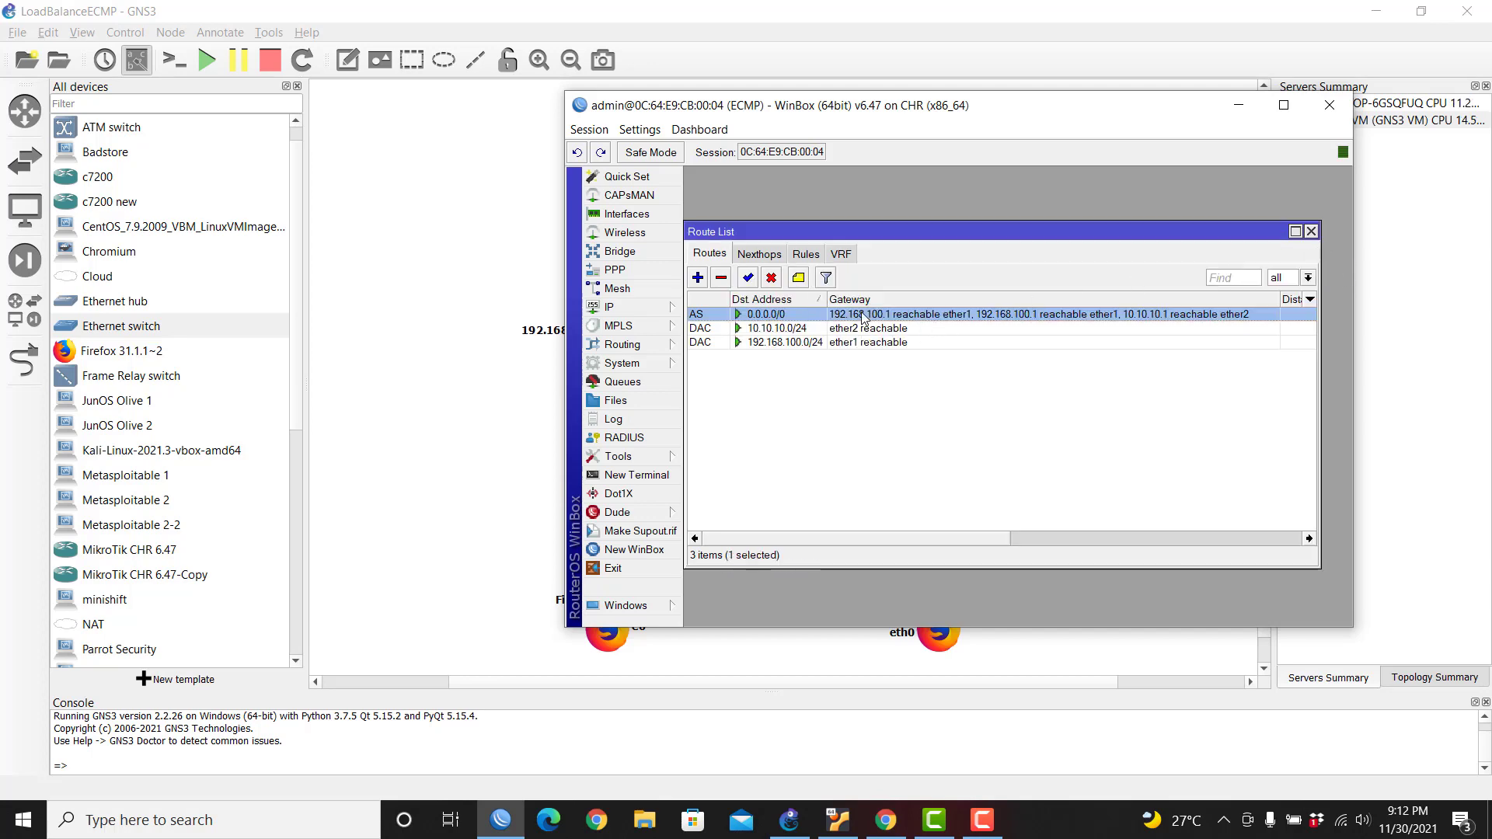
Step: Inspect the 0.0.0.0/0 default route and the DNS settings on the ECMP router
double_click(863, 314)
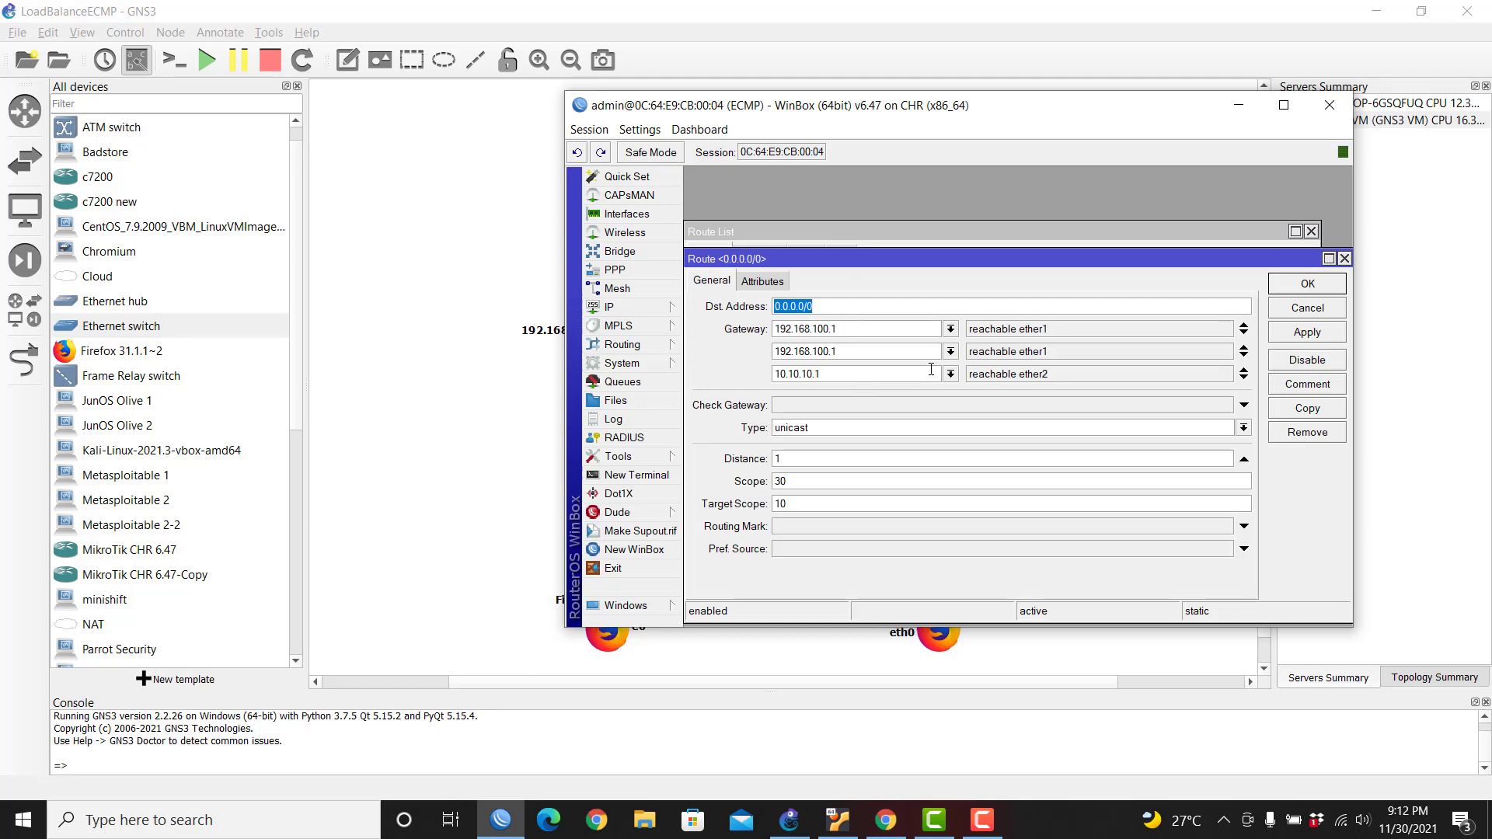
click(1309, 284)
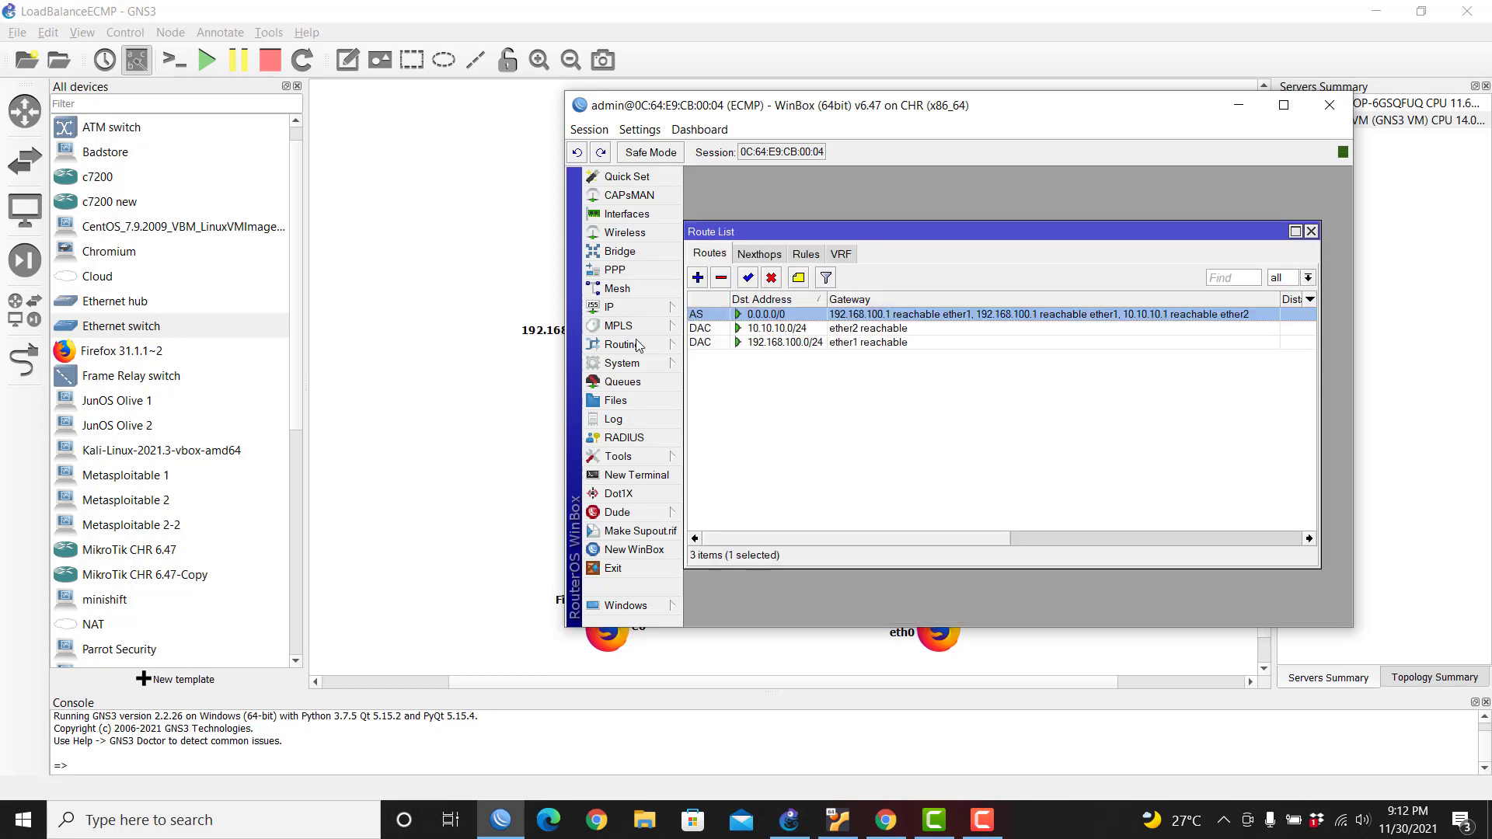
click(648, 310)
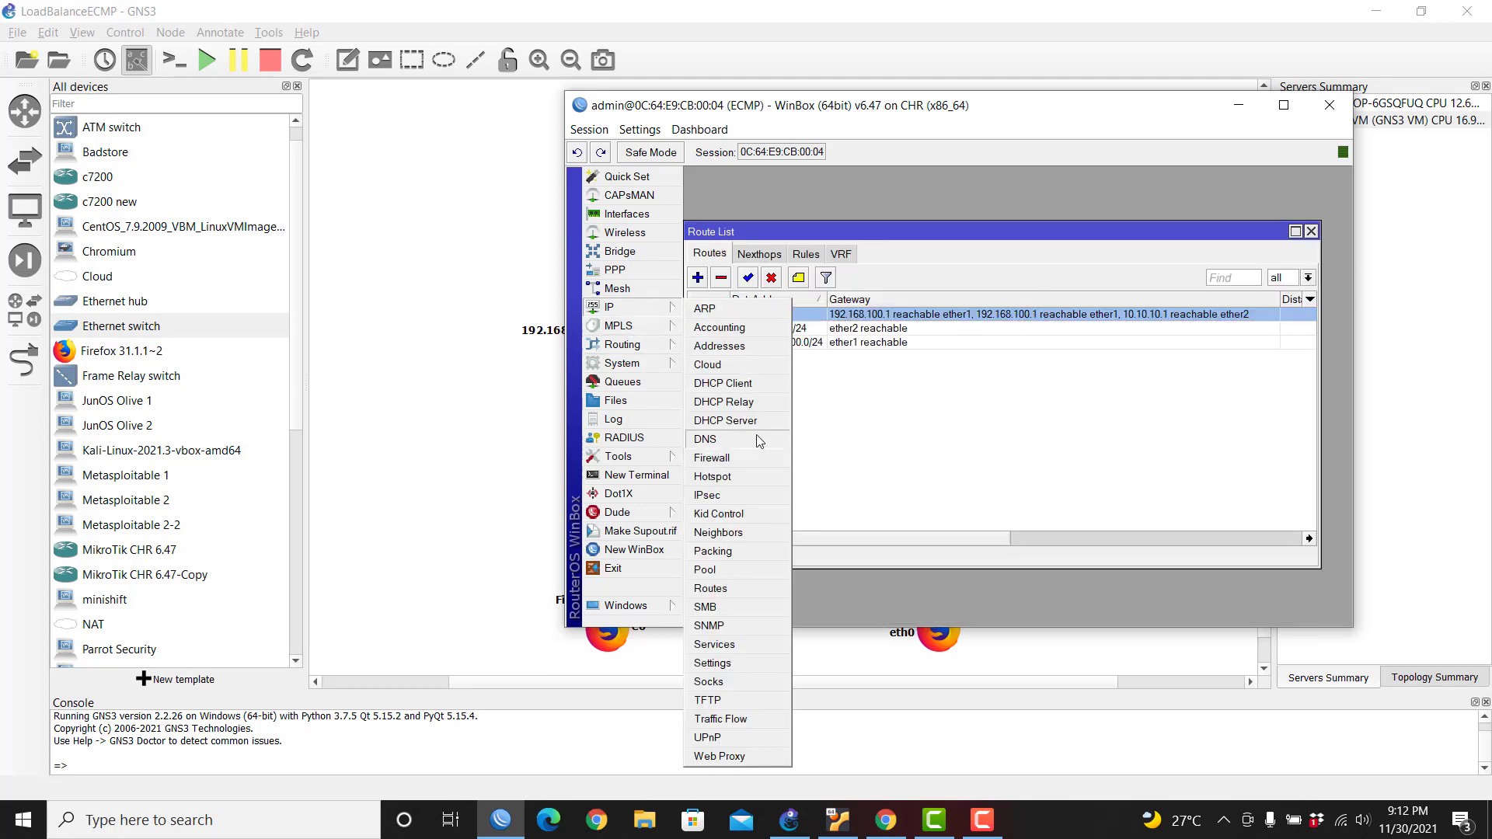
click(746, 438)
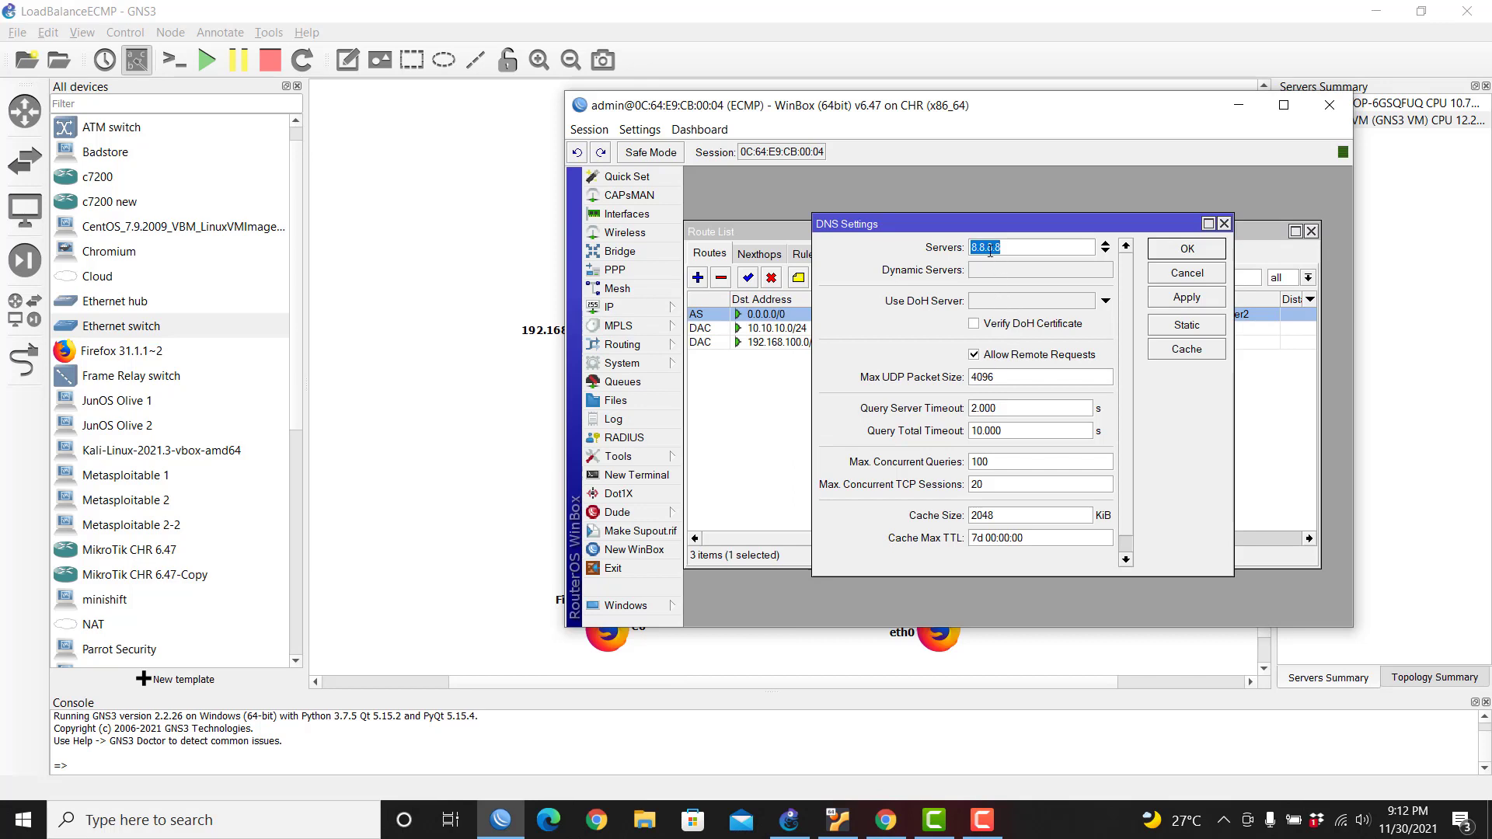
click(1162, 251)
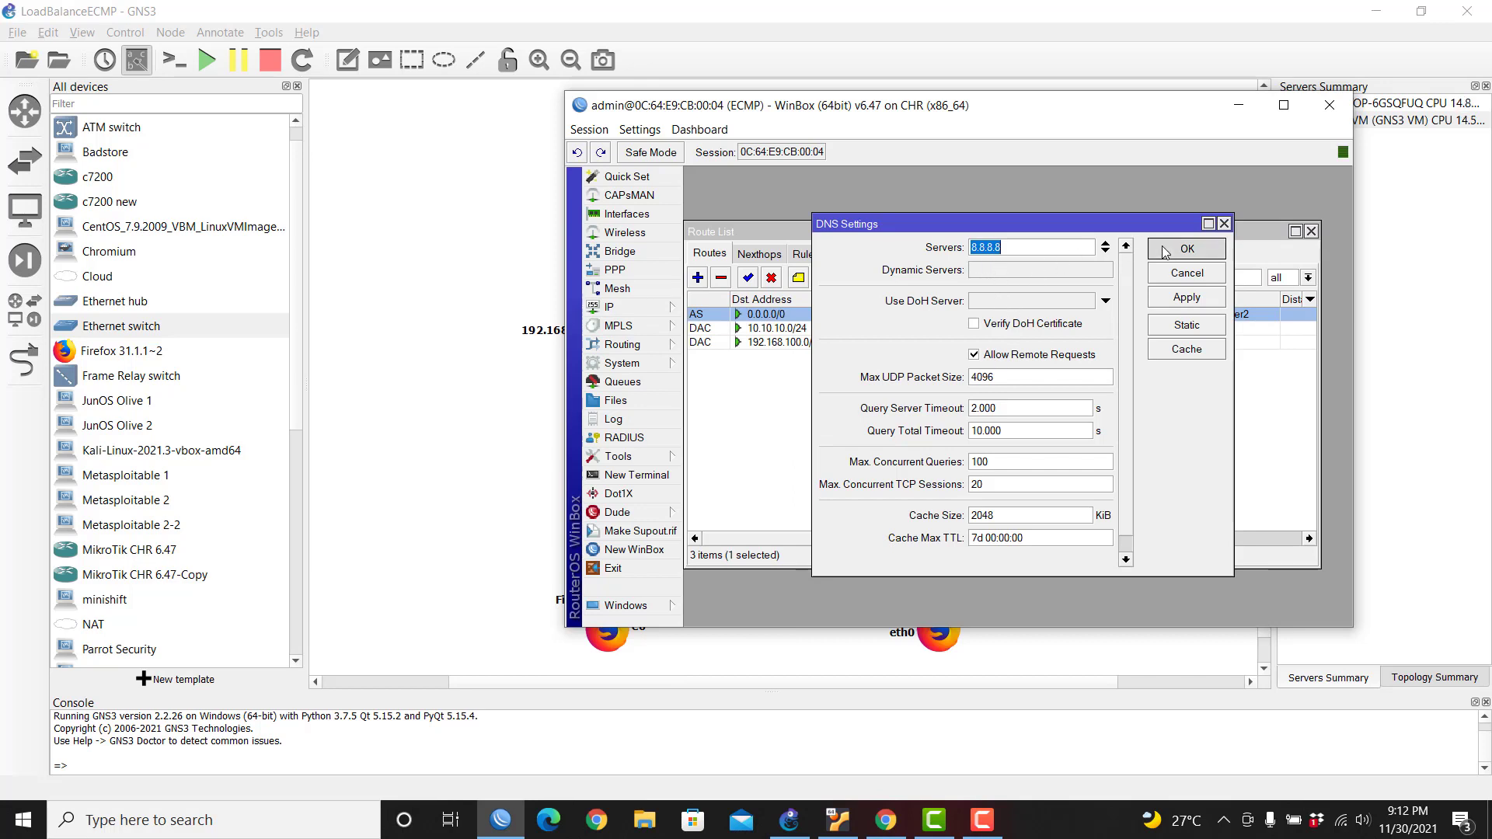
Step: Ping google.com from a new terminal, then close terminals and Route List and move WinBox aside
click(636, 475)
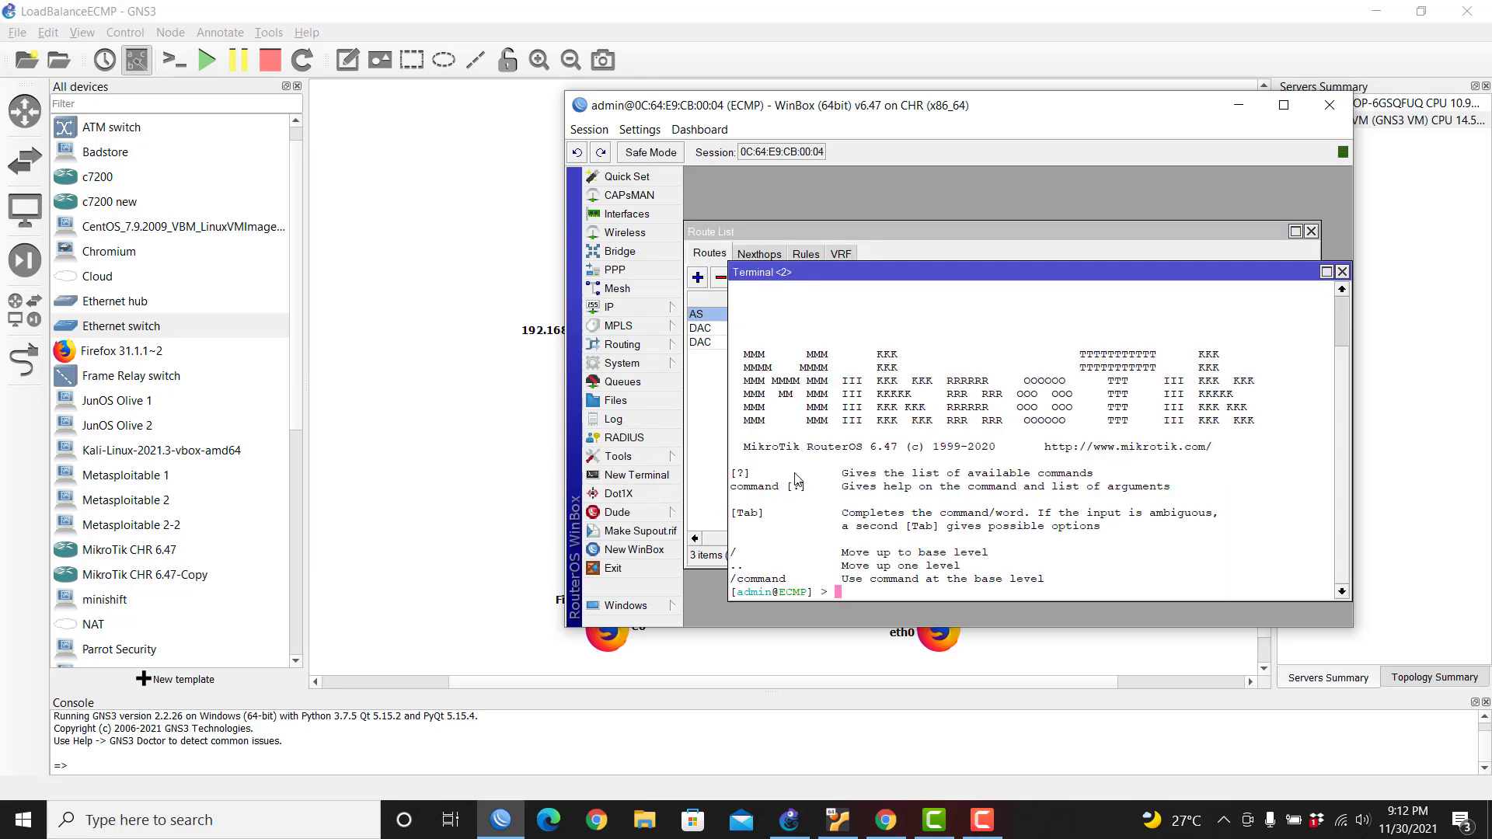
text(ping google.com)
key(Return)
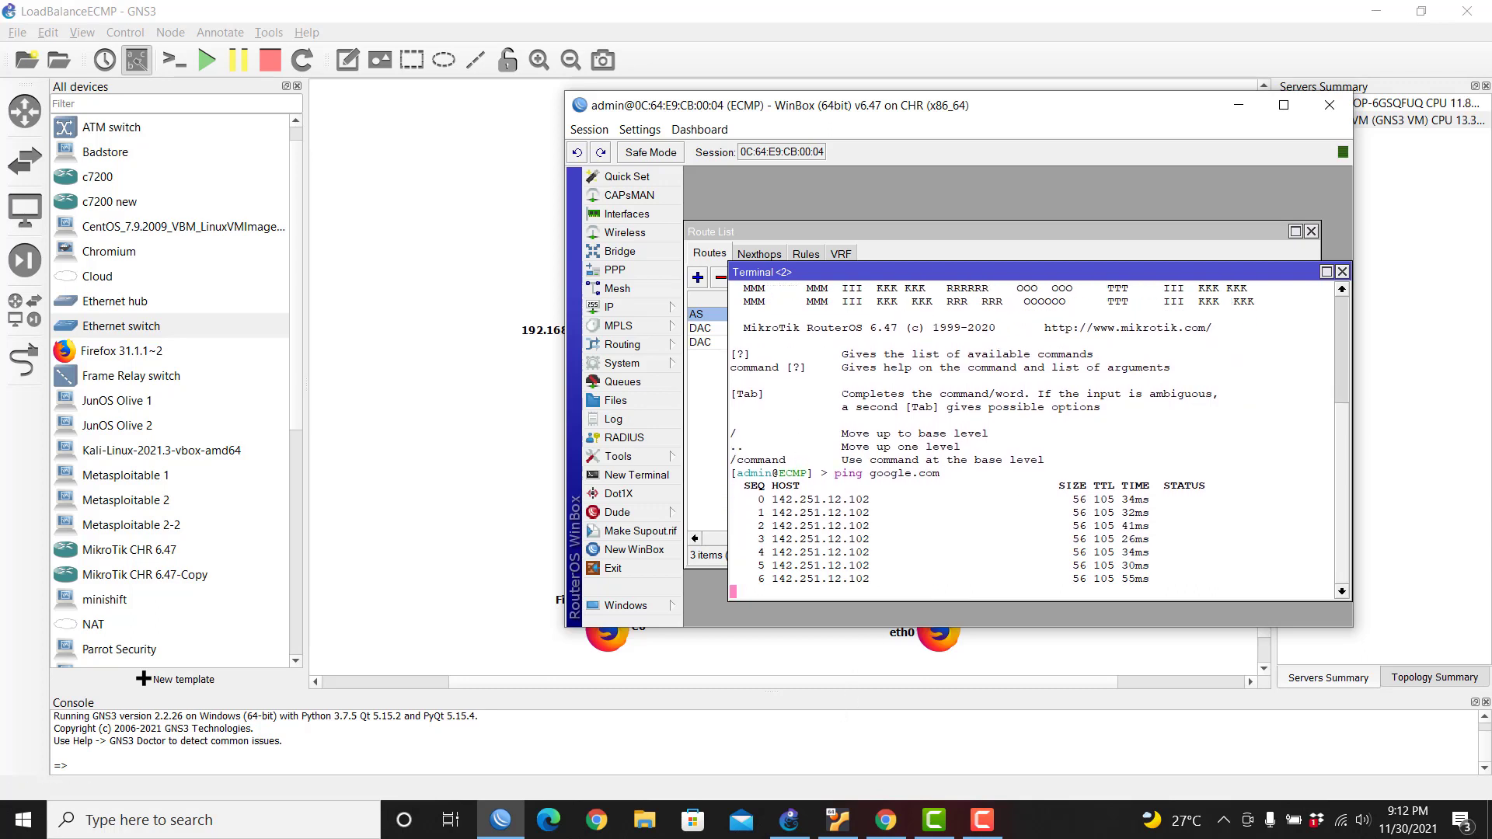
click(1343, 272)
click(1312, 231)
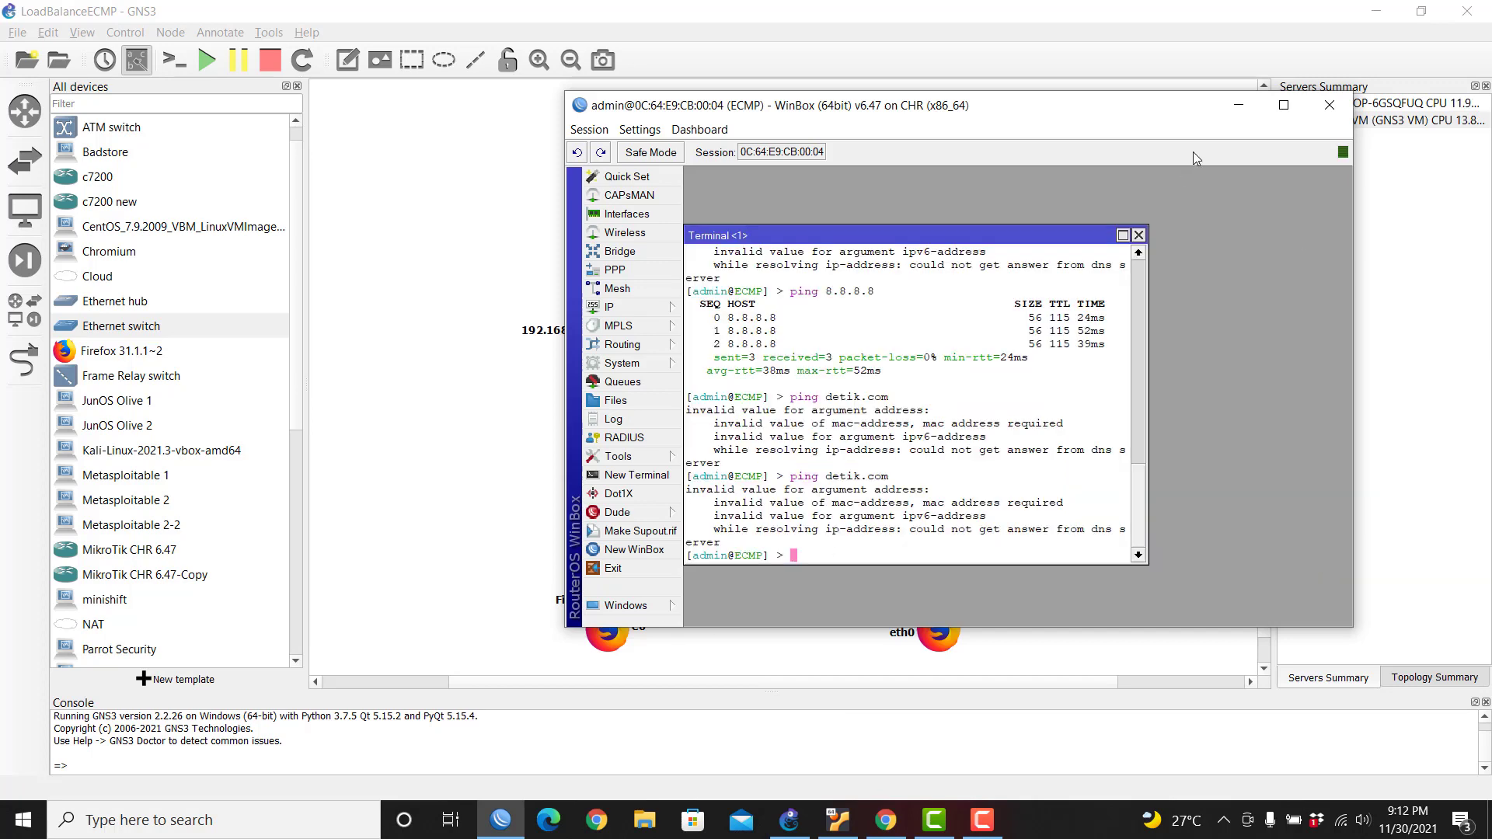
click(1140, 235)
drag(862, 109, 1174, 147)
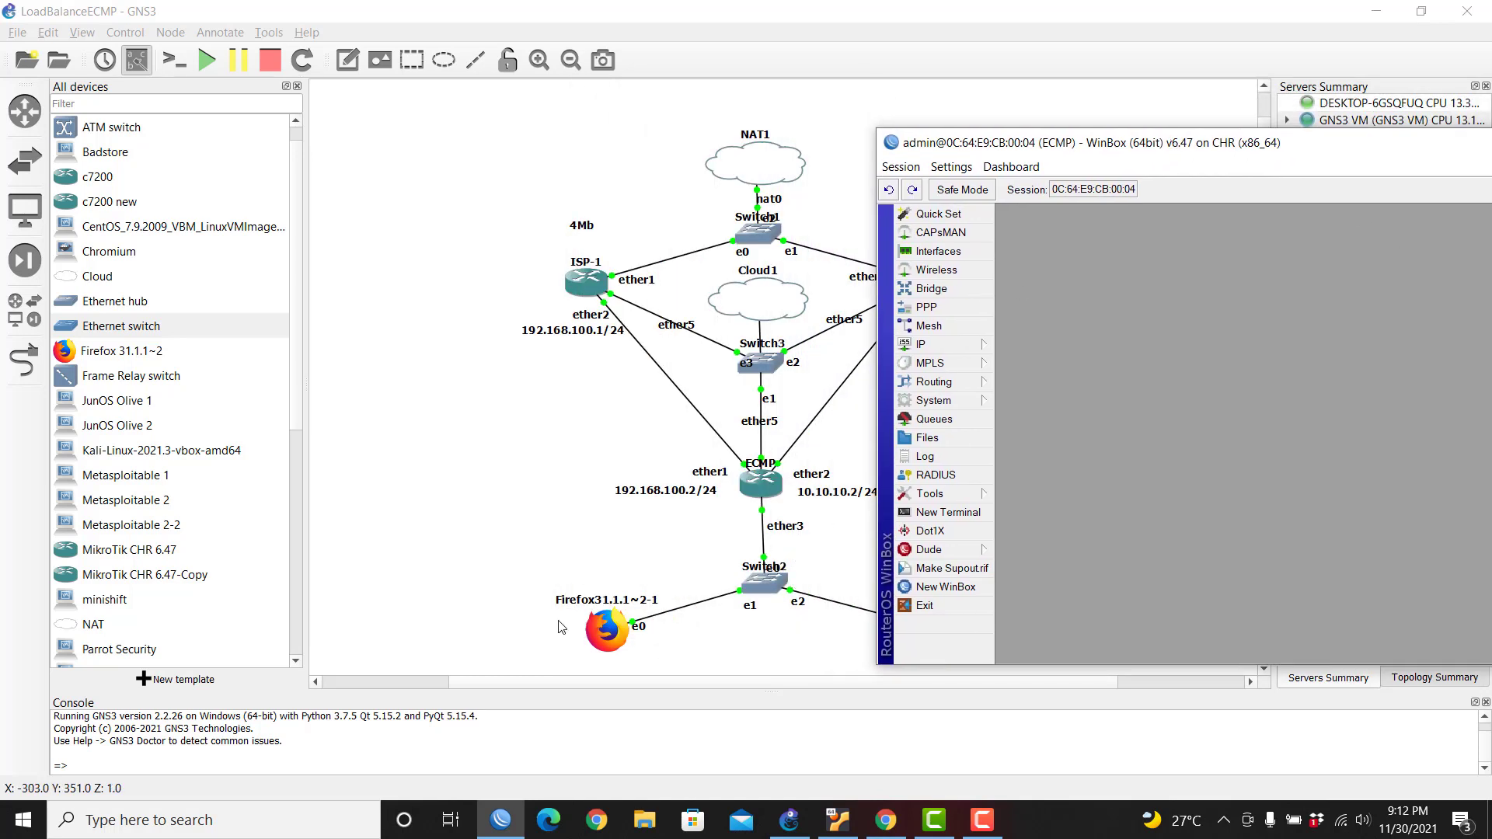
Step: Duplicate the 192.168.100.2/24 label and place the copy beside ether3 above Switch2
drag(1076, 149, 1187, 154)
drag(784, 534, 791, 529)
right_click(788, 529)
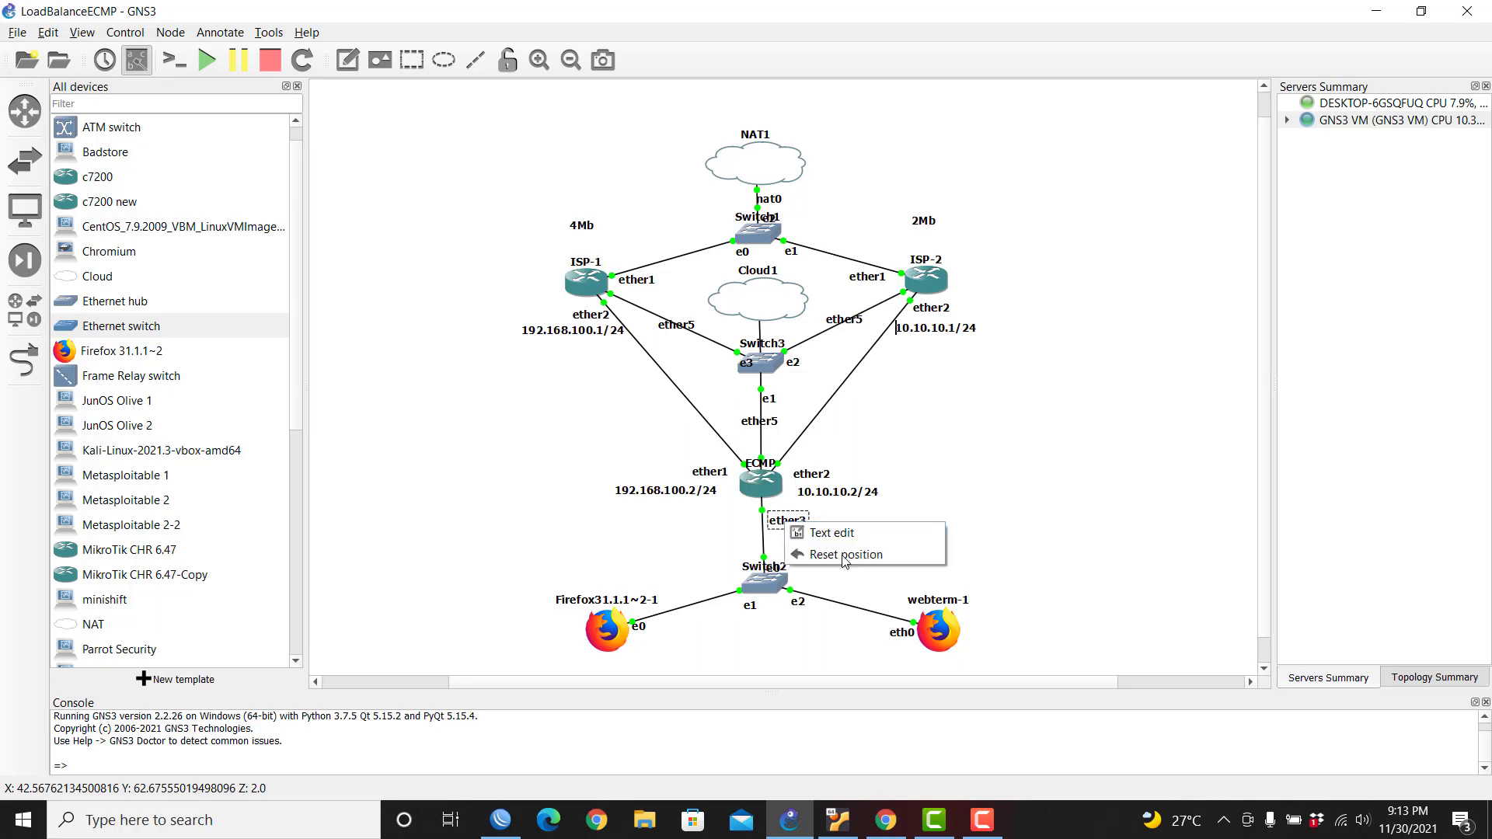
click(694, 491)
right_click(695, 492)
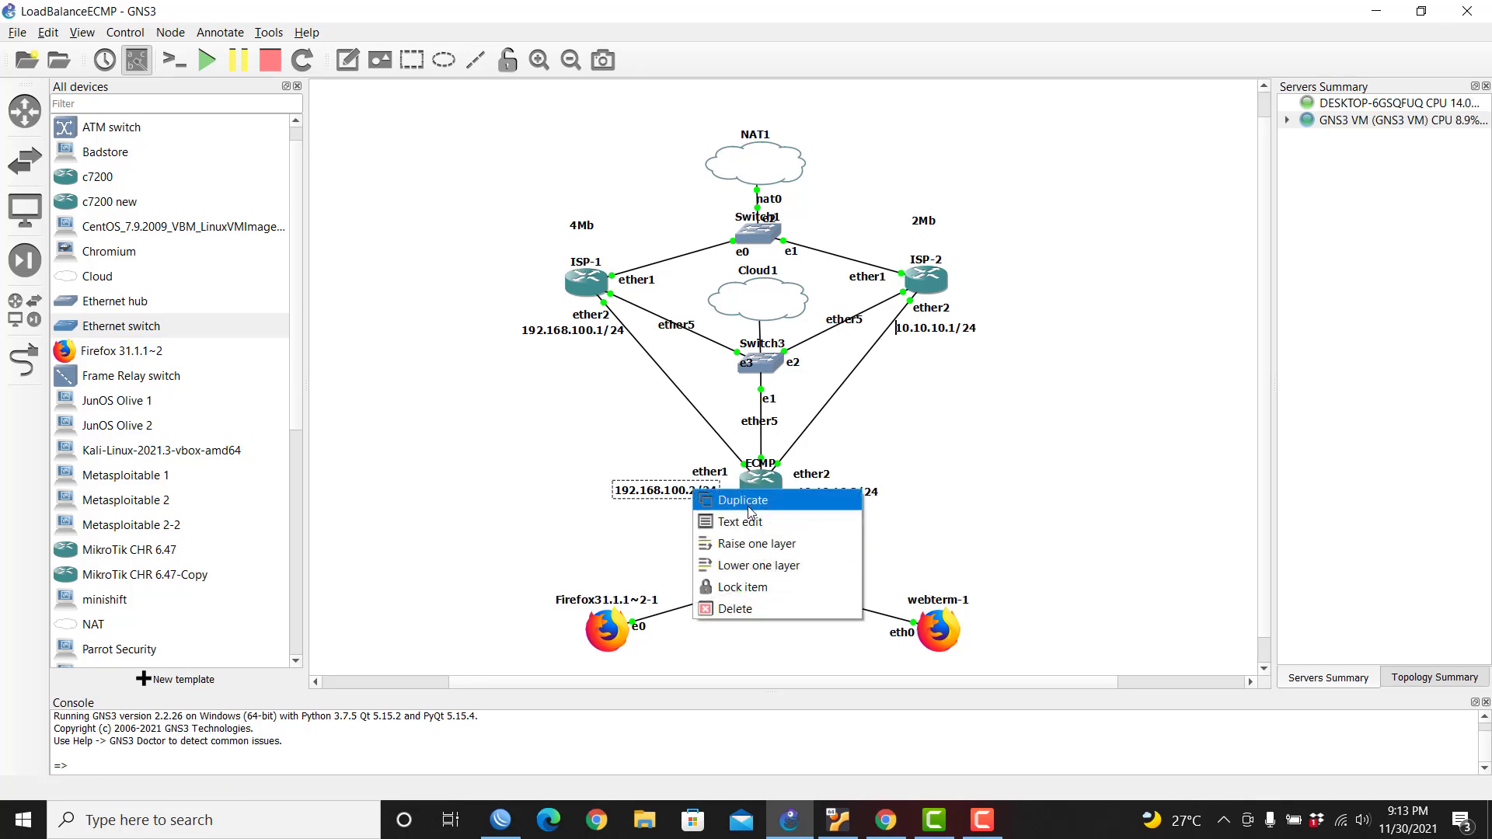
click(751, 501)
drag(703, 515, 842, 548)
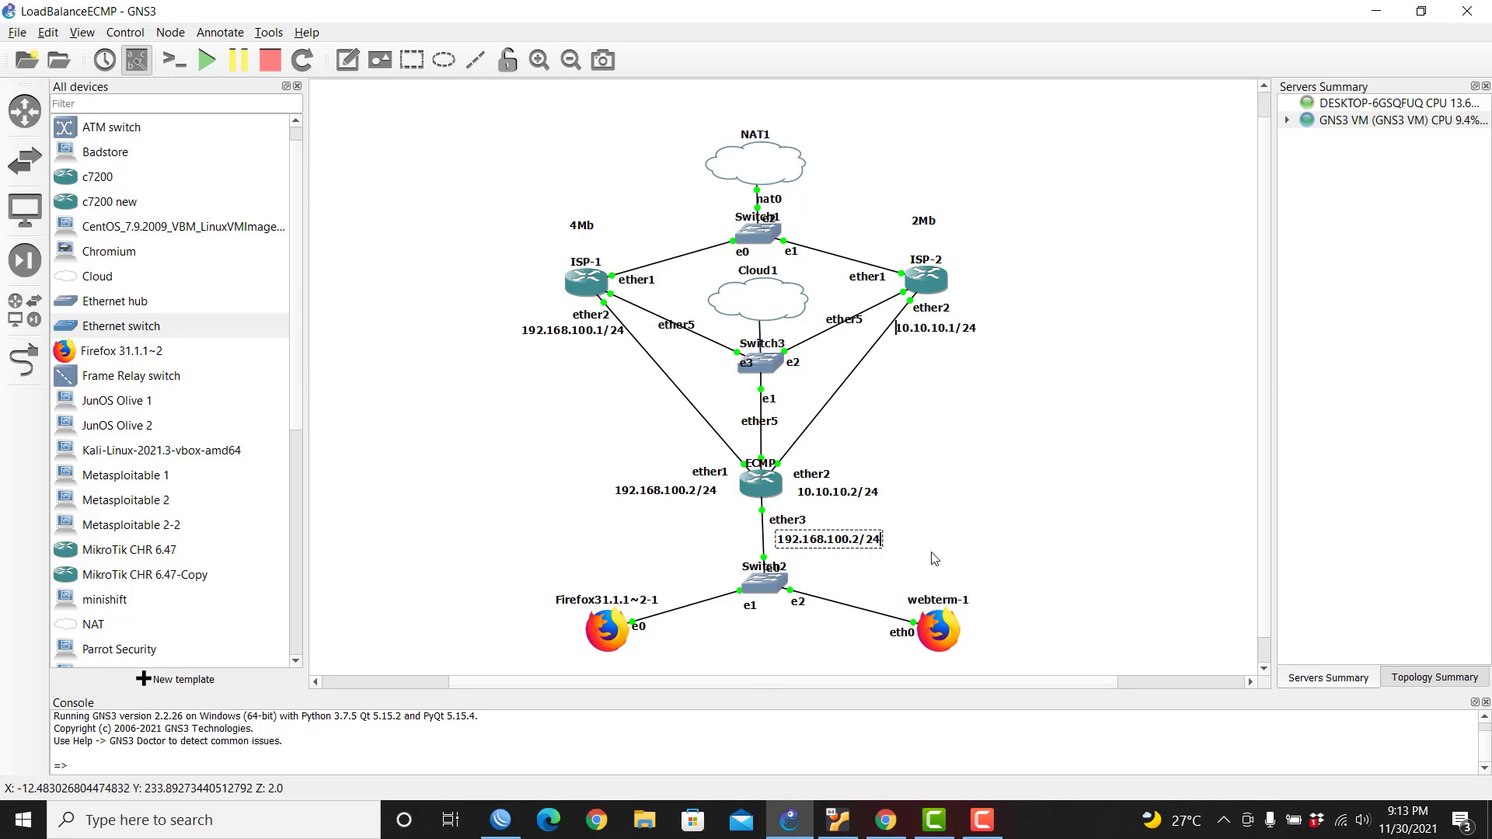
Step: Edit the copied label to read 192.168.3.1/24 and nudge it slightly up-left
key(Left)
key(Left)
key(Left)
key(Left)
key(Left)
key(Left)
key(BackSpace)
key(BackSpace)
key(BackSpace)
key(BackSpace)
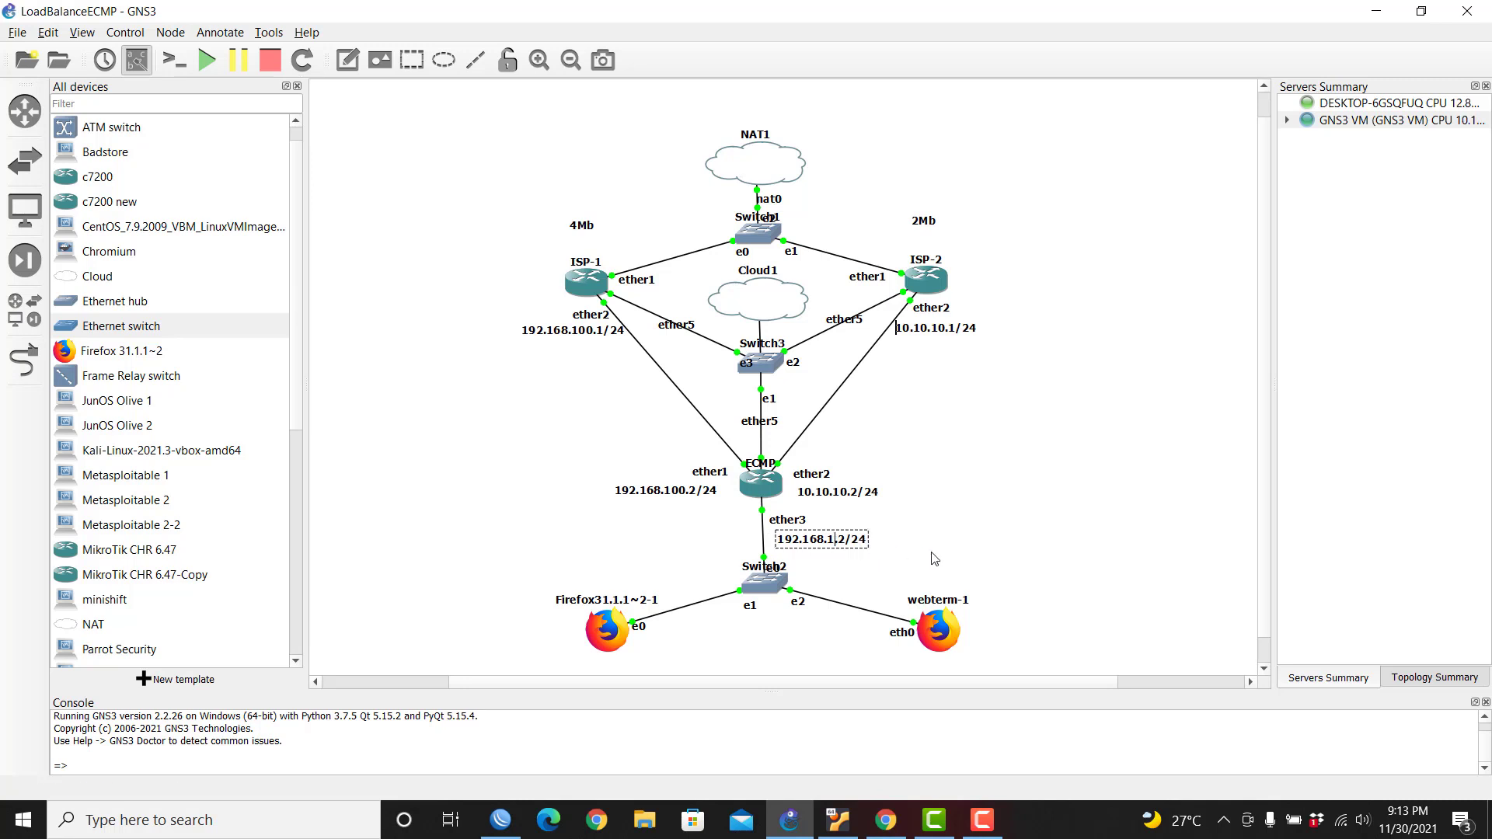
text(3.)
key(BackSpace)
text(1)
key(Home)
double_click(834, 542)
click(1012, 554)
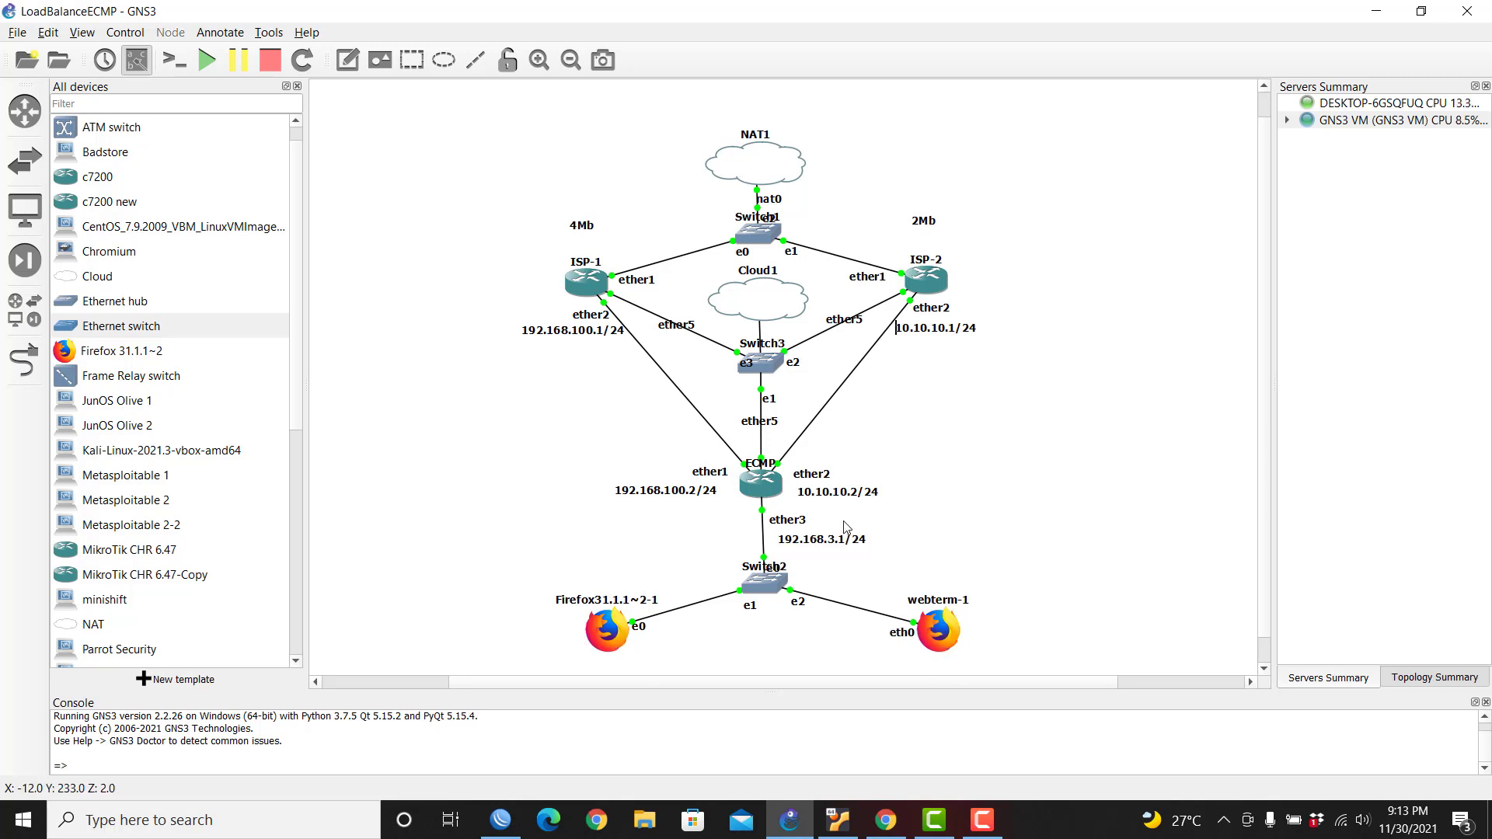
drag(837, 552, 815, 543)
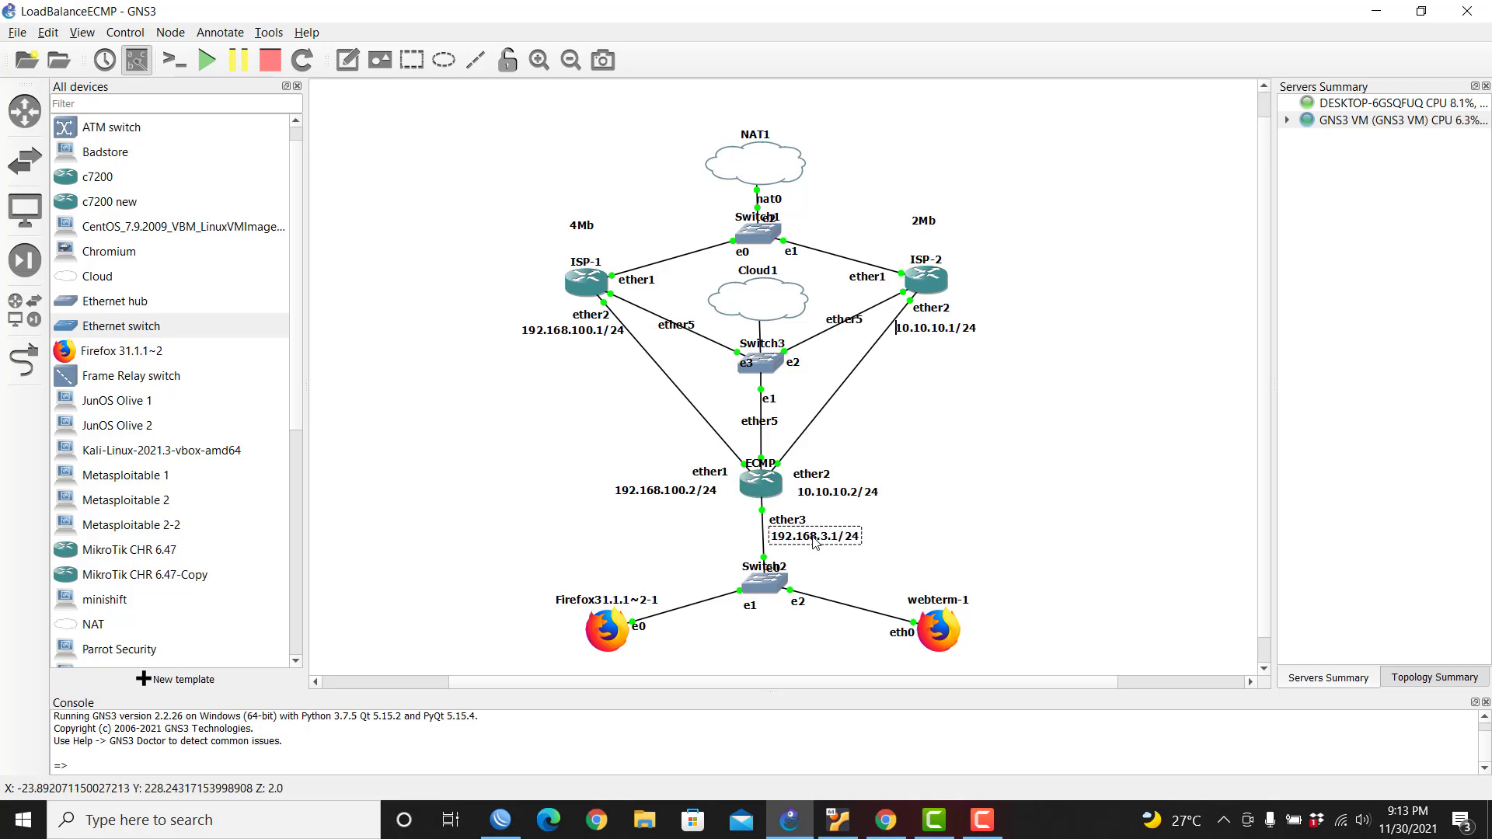
Step: Add address 192.168.3.1/24 on interface ether3 in the ECMP router's Address List
click(501, 820)
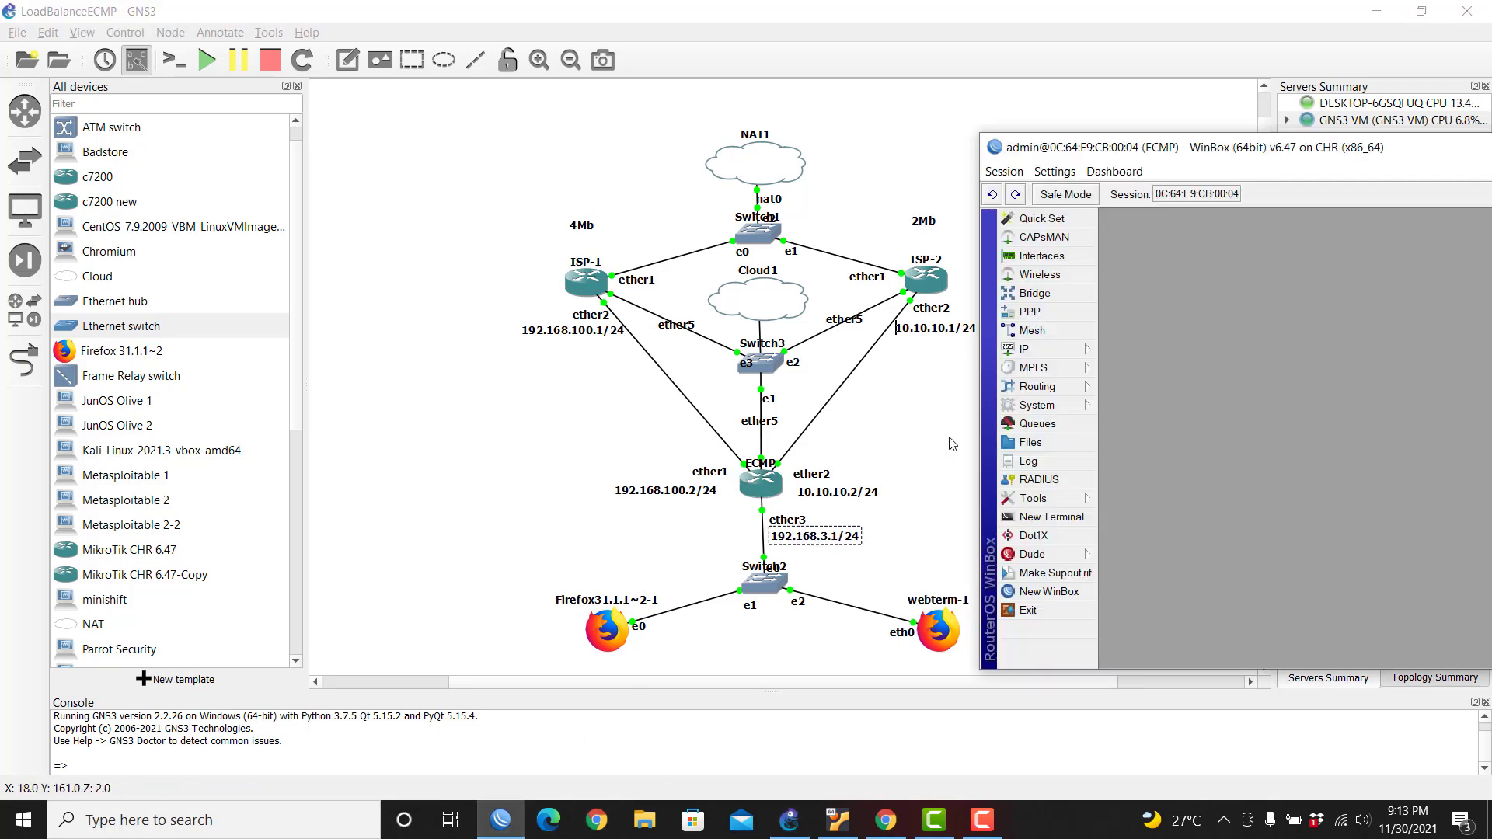
click(1054, 353)
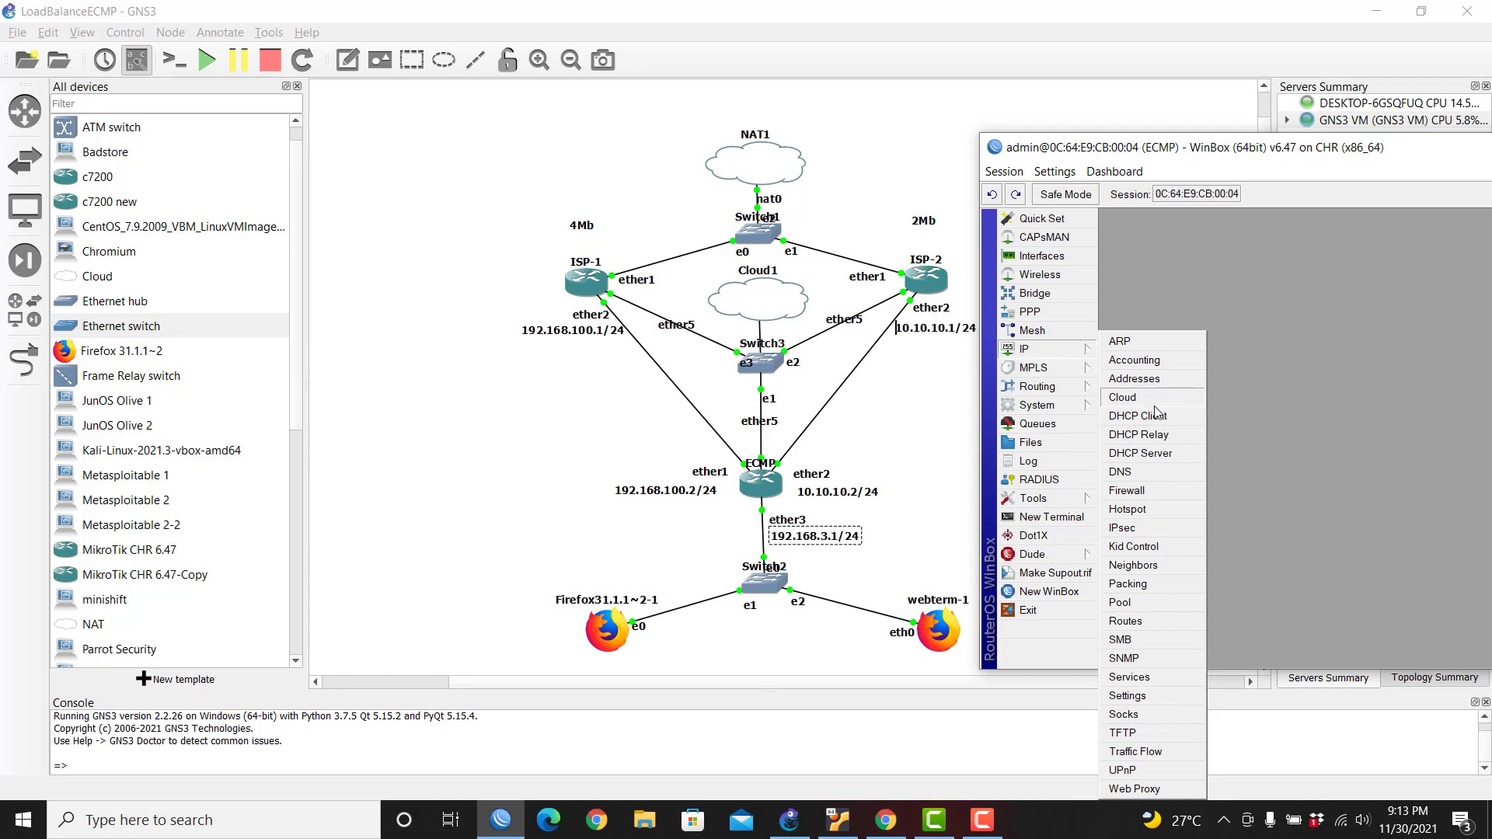
click(1135, 379)
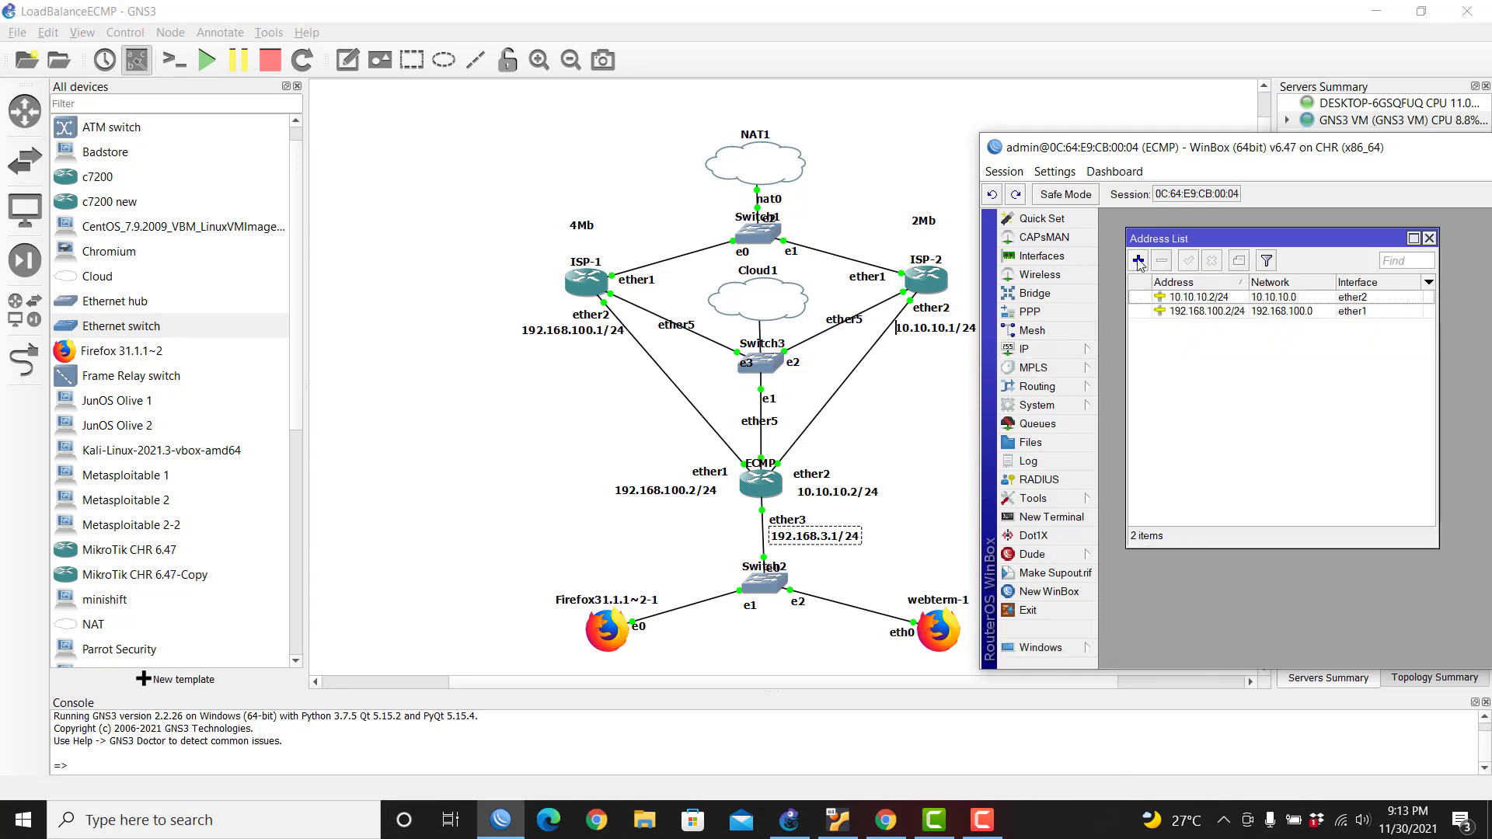
click(1140, 261)
click(1297, 351)
click(1298, 394)
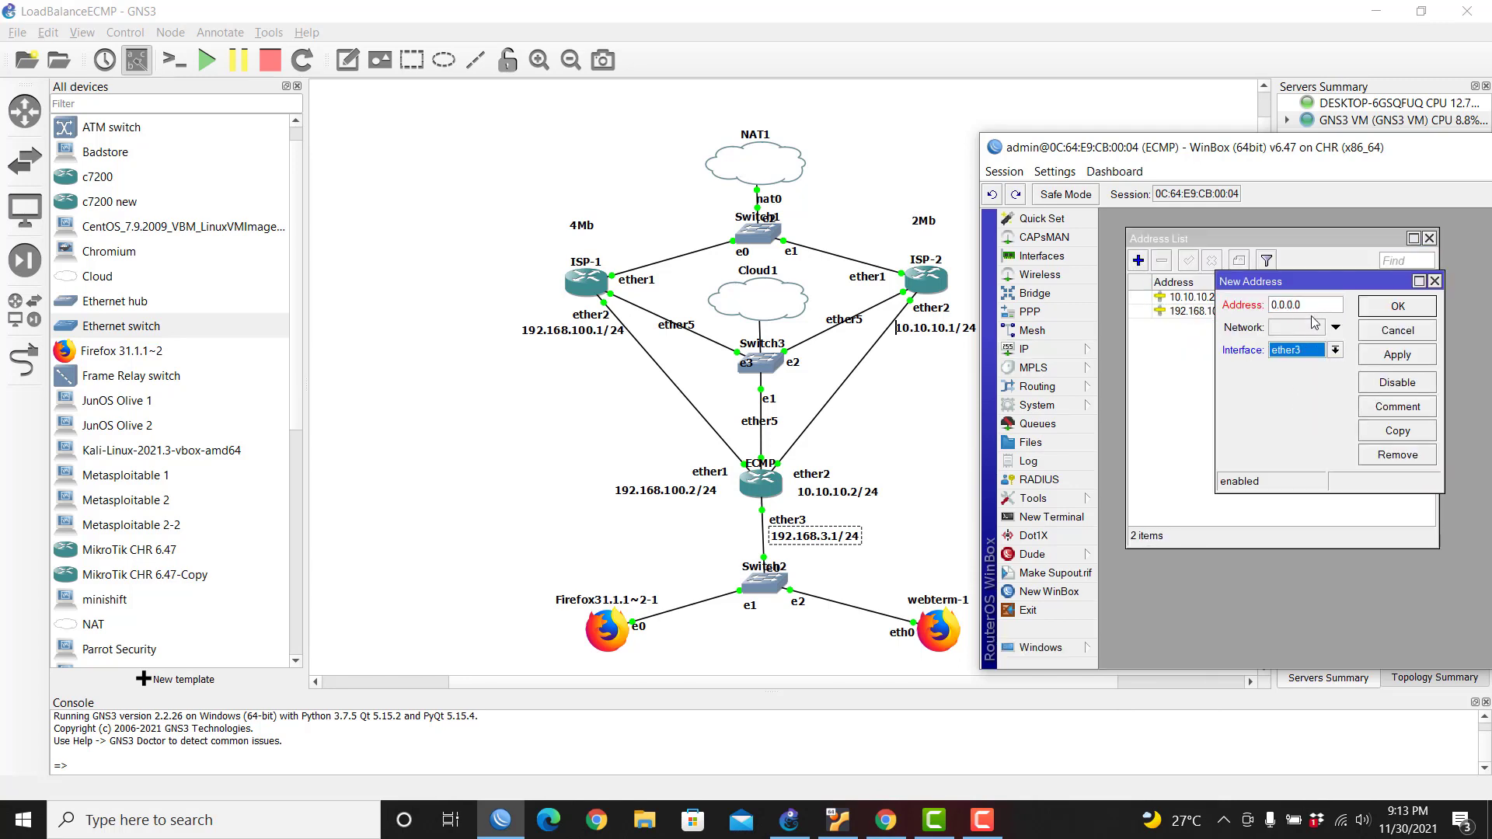
text(192.168)
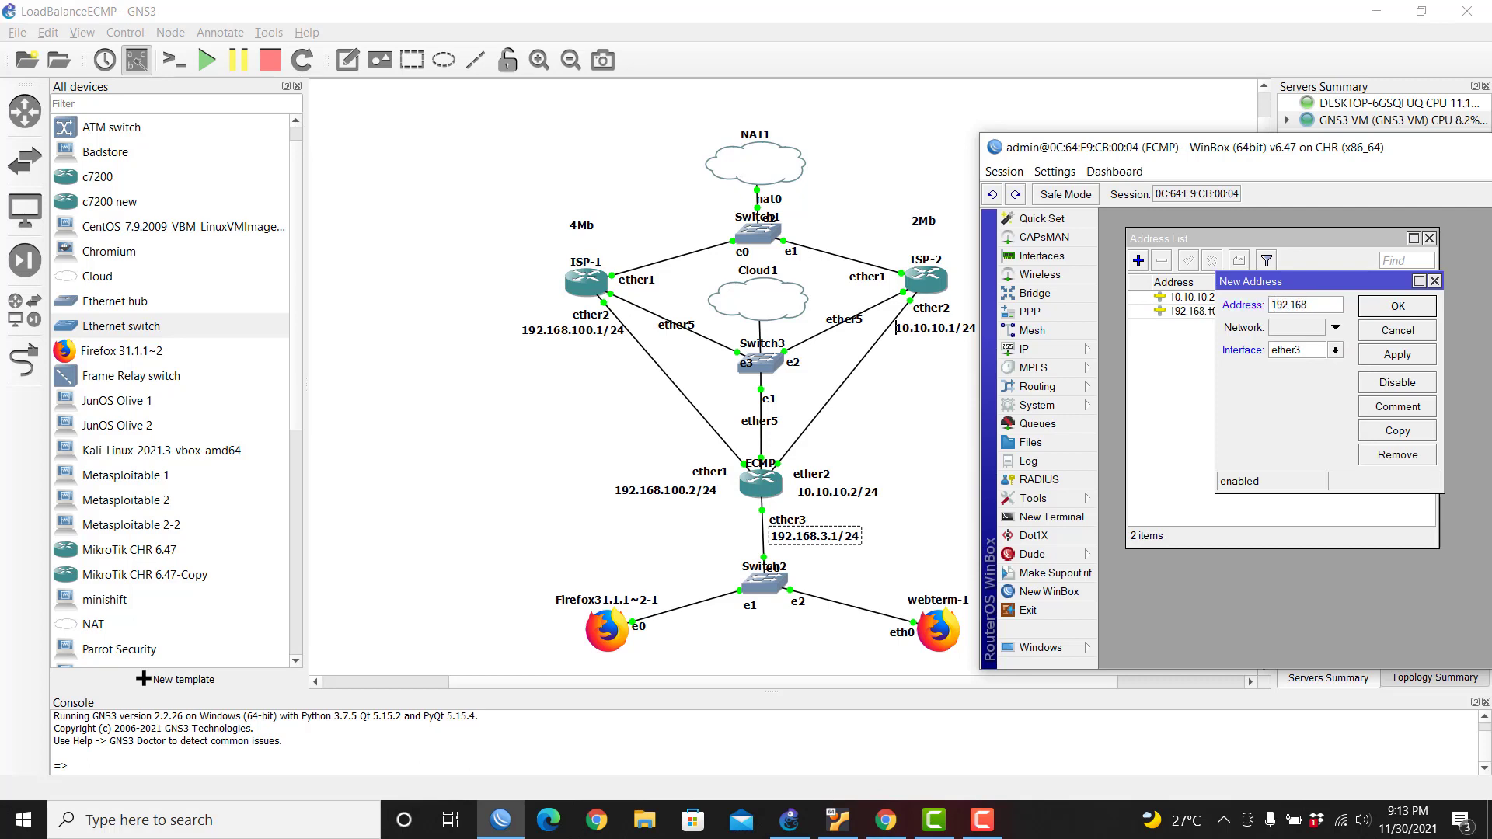
text(.3.1/24)
click(1381, 309)
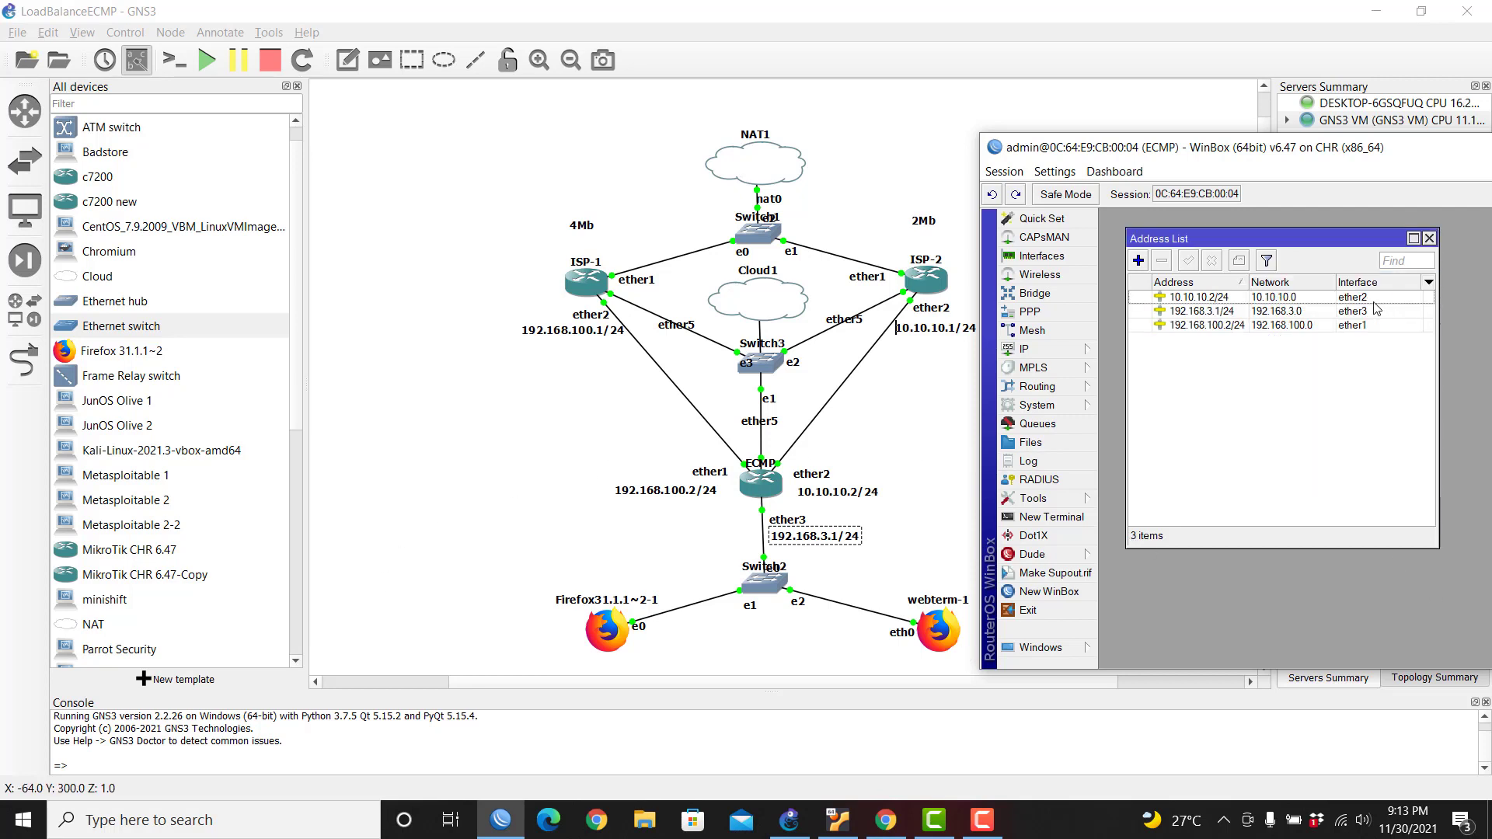
click(1429, 239)
drag(1344, 155, 1242, 126)
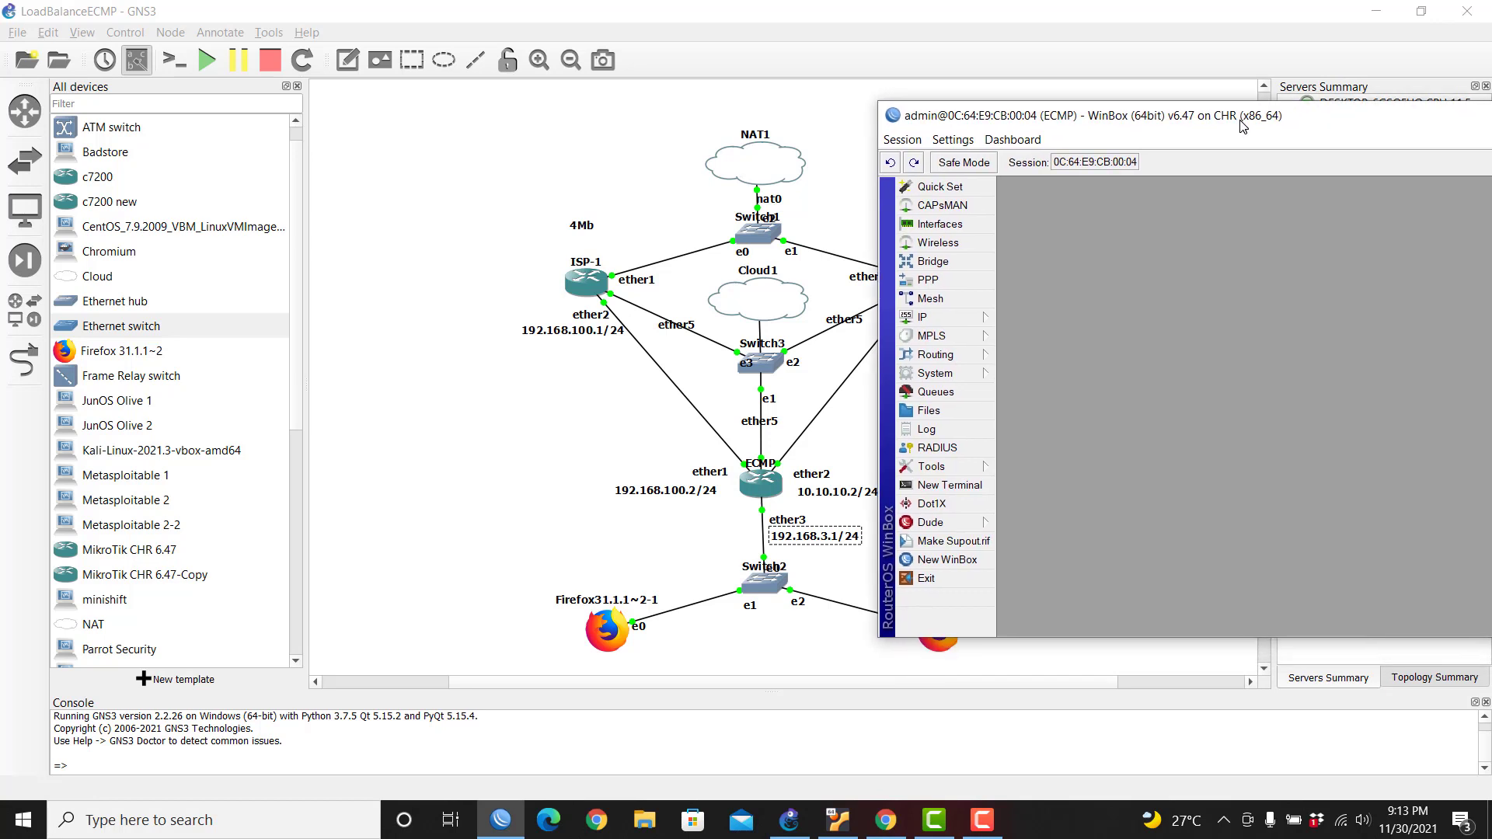
click(956, 318)
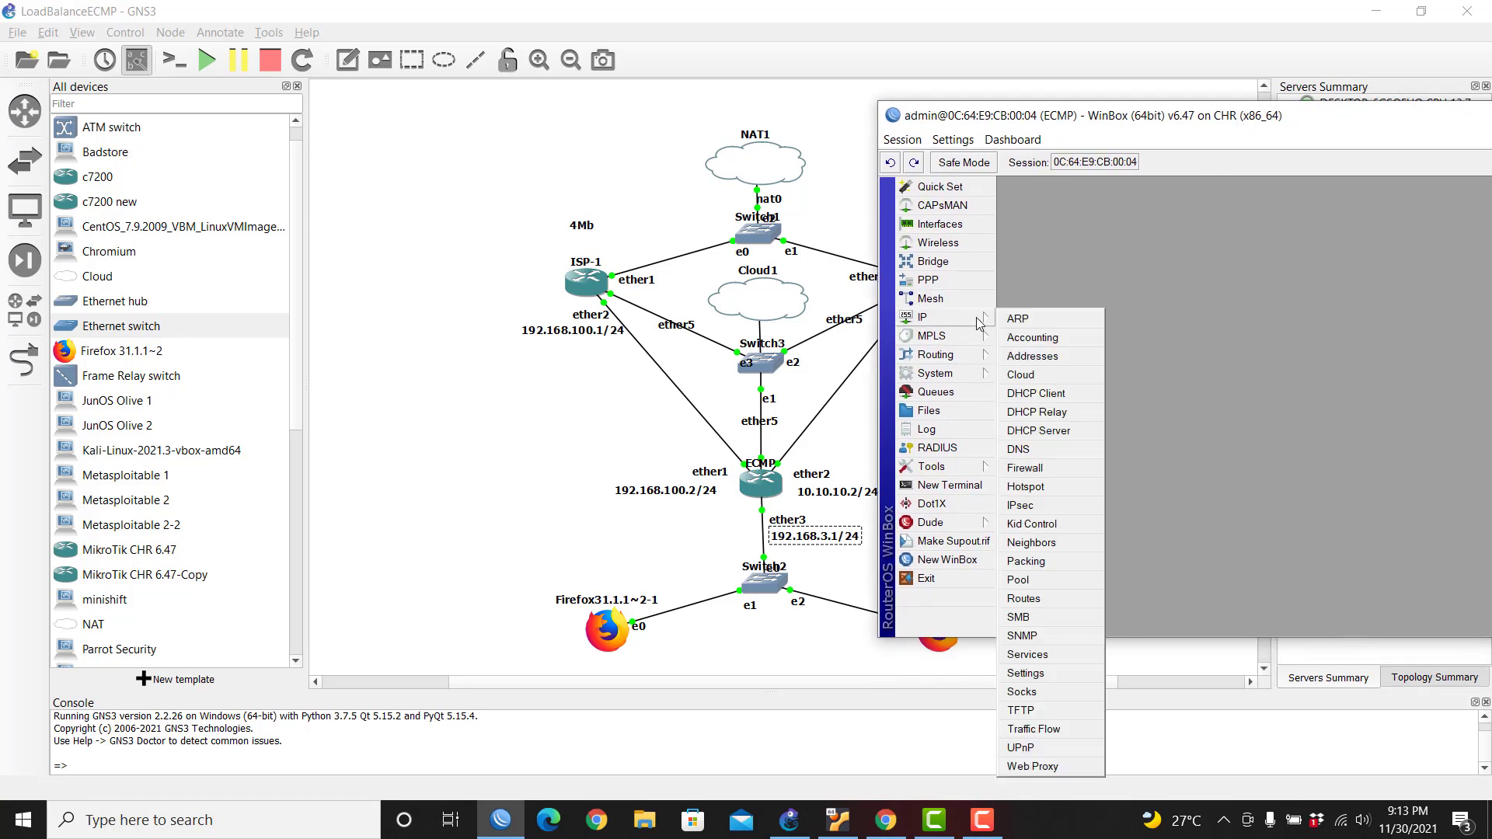
Step: Run DHCP Setup on ether3, accepting address space 192.168.3.0/24 and gateway 192.168.3.1
click(1070, 433)
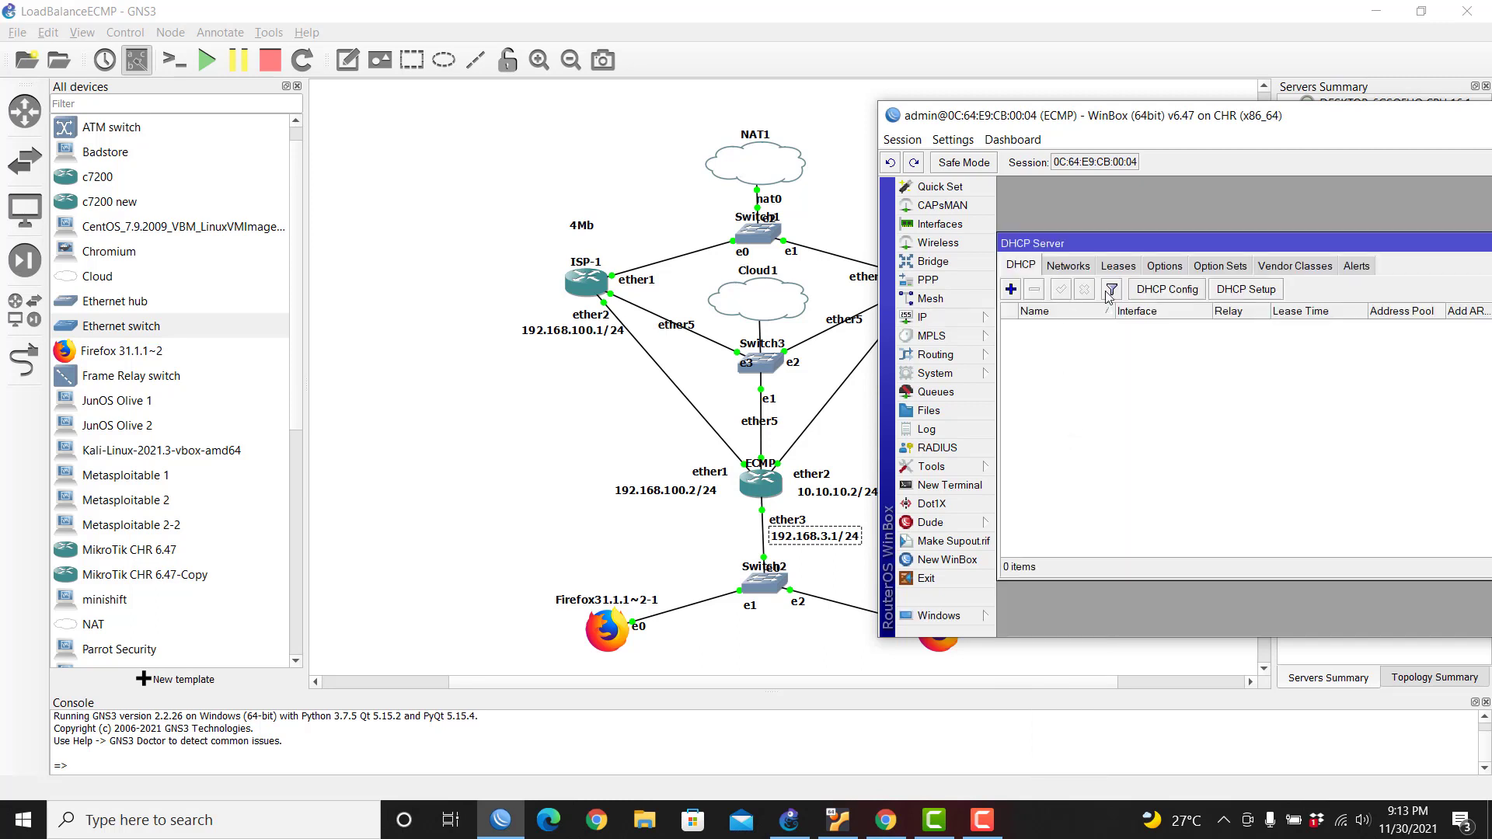
click(1246, 291)
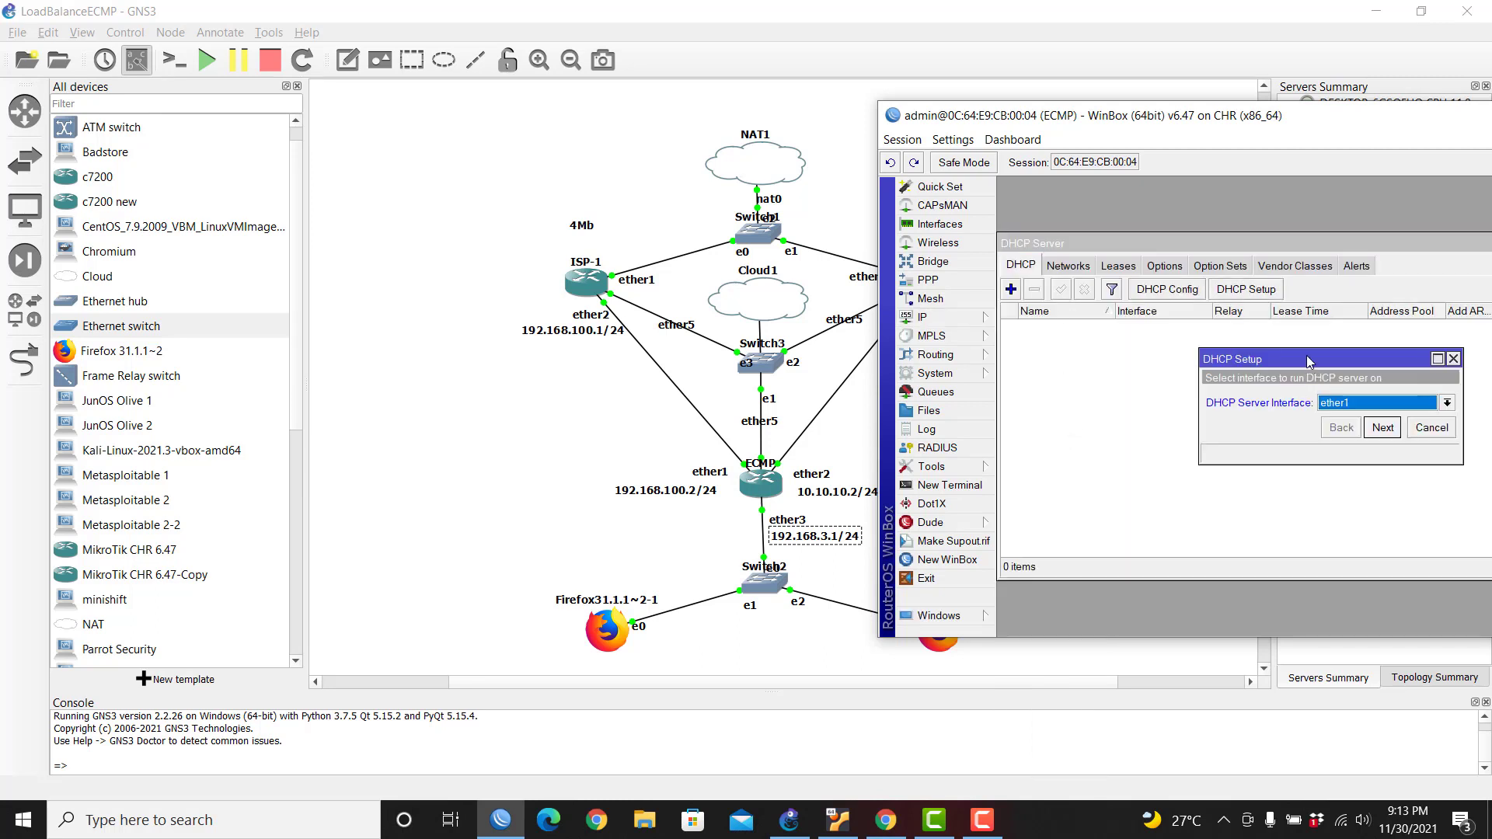
drag(1310, 356, 1121, 345)
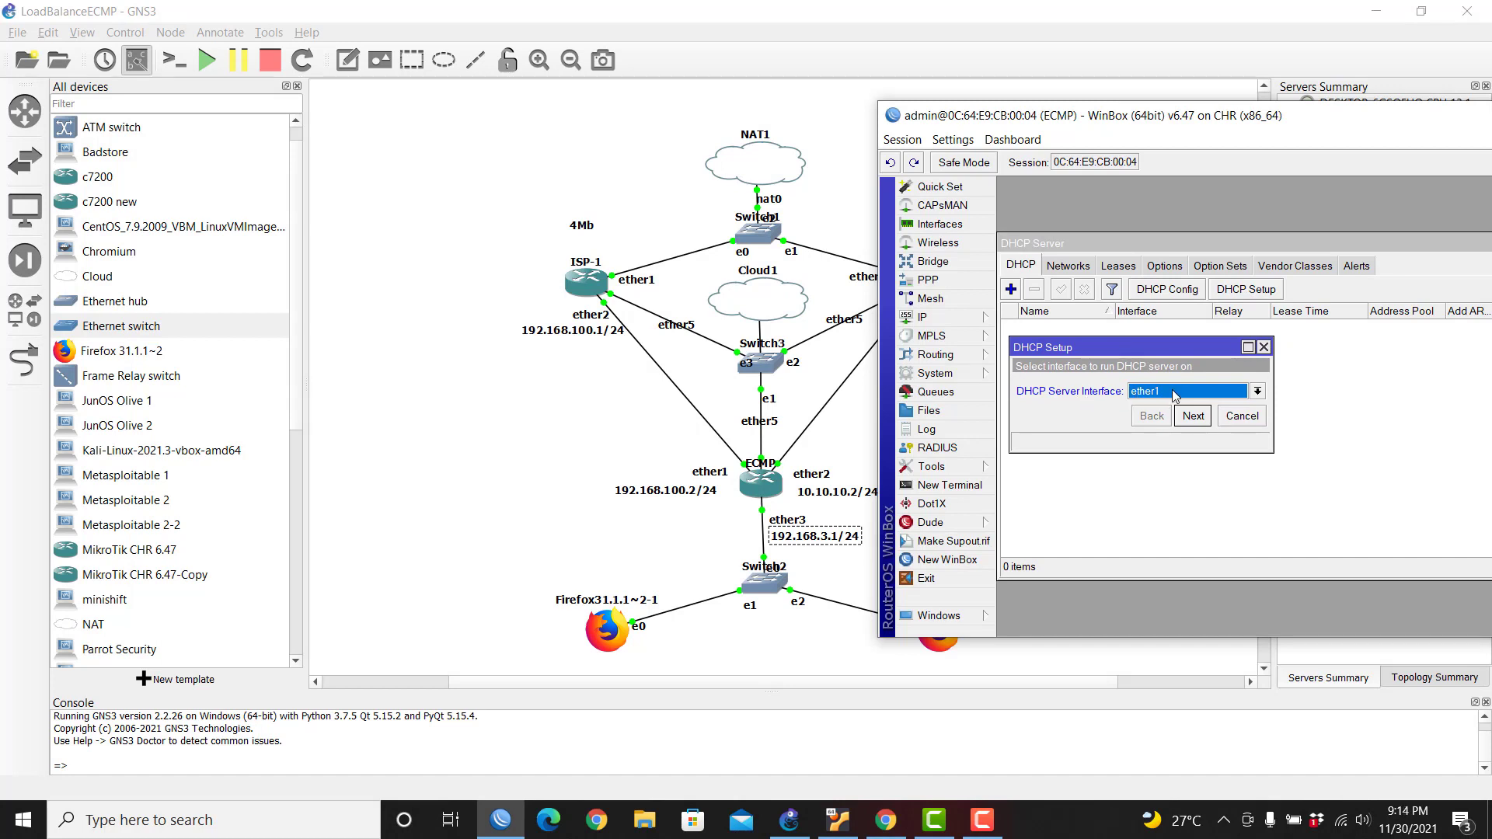
click(1174, 394)
click(1173, 432)
click(1187, 418)
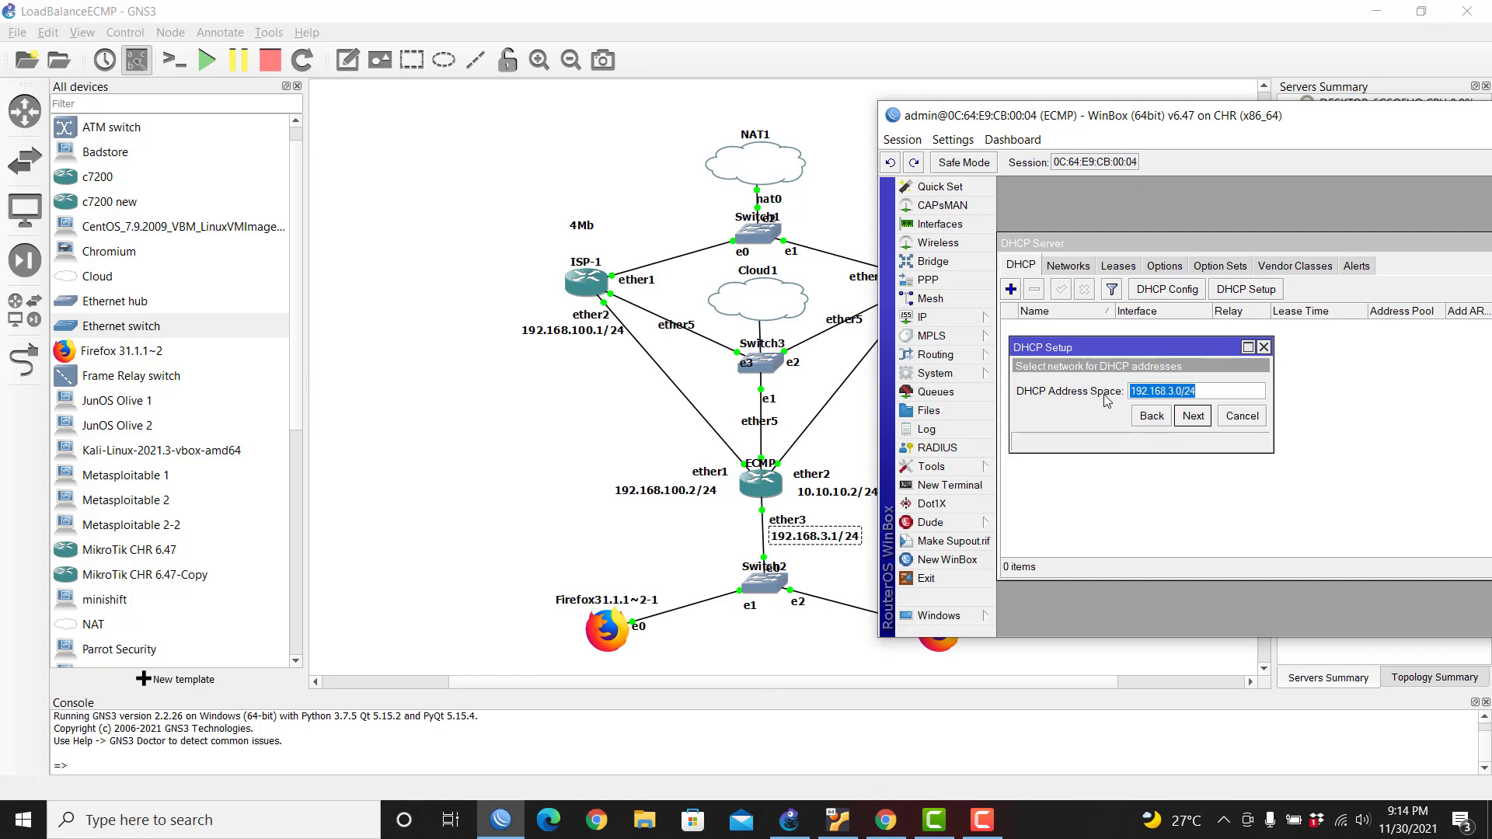
click(1193, 416)
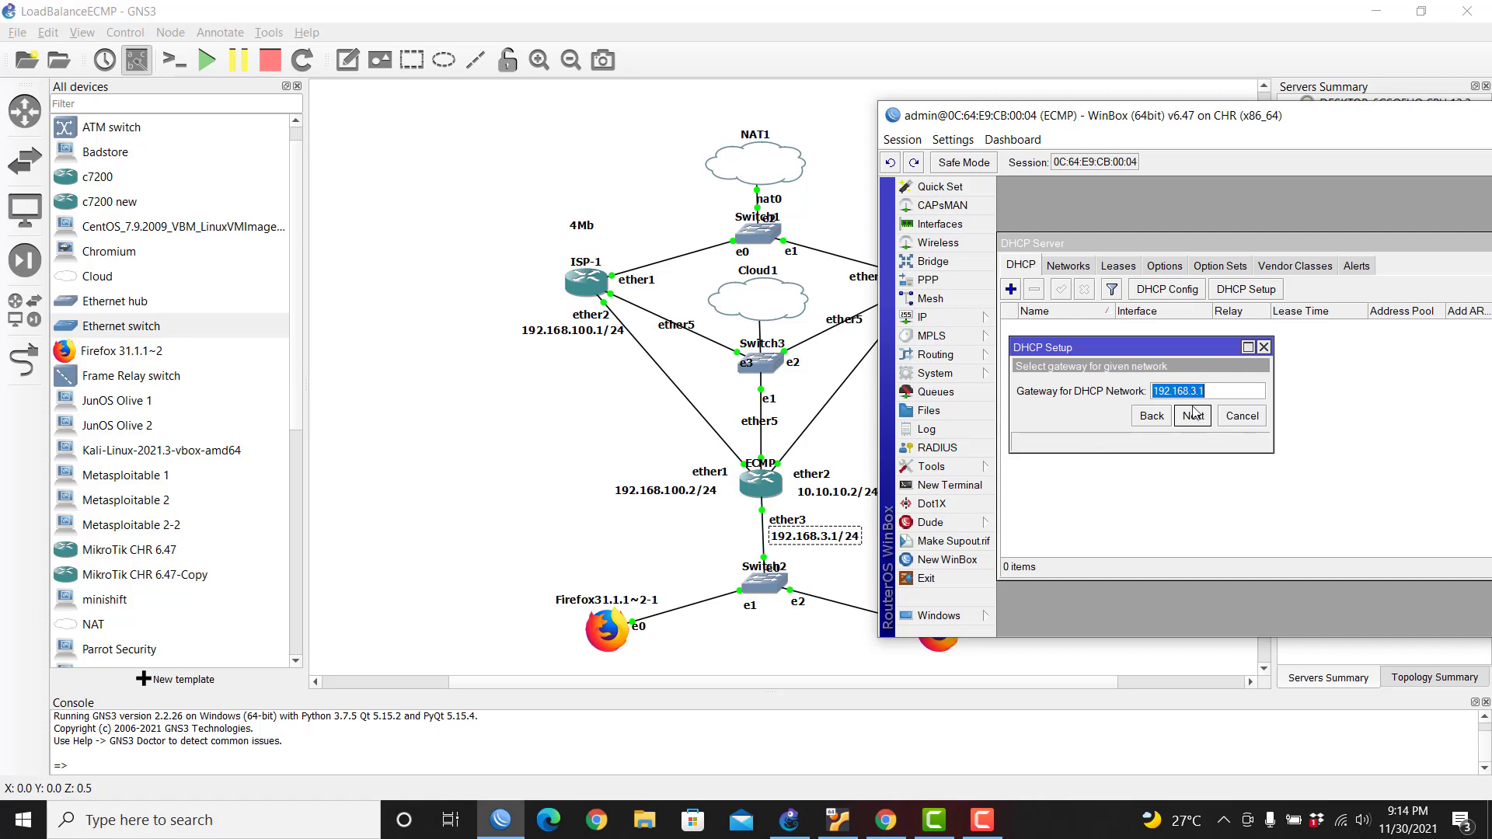
click(1193, 417)
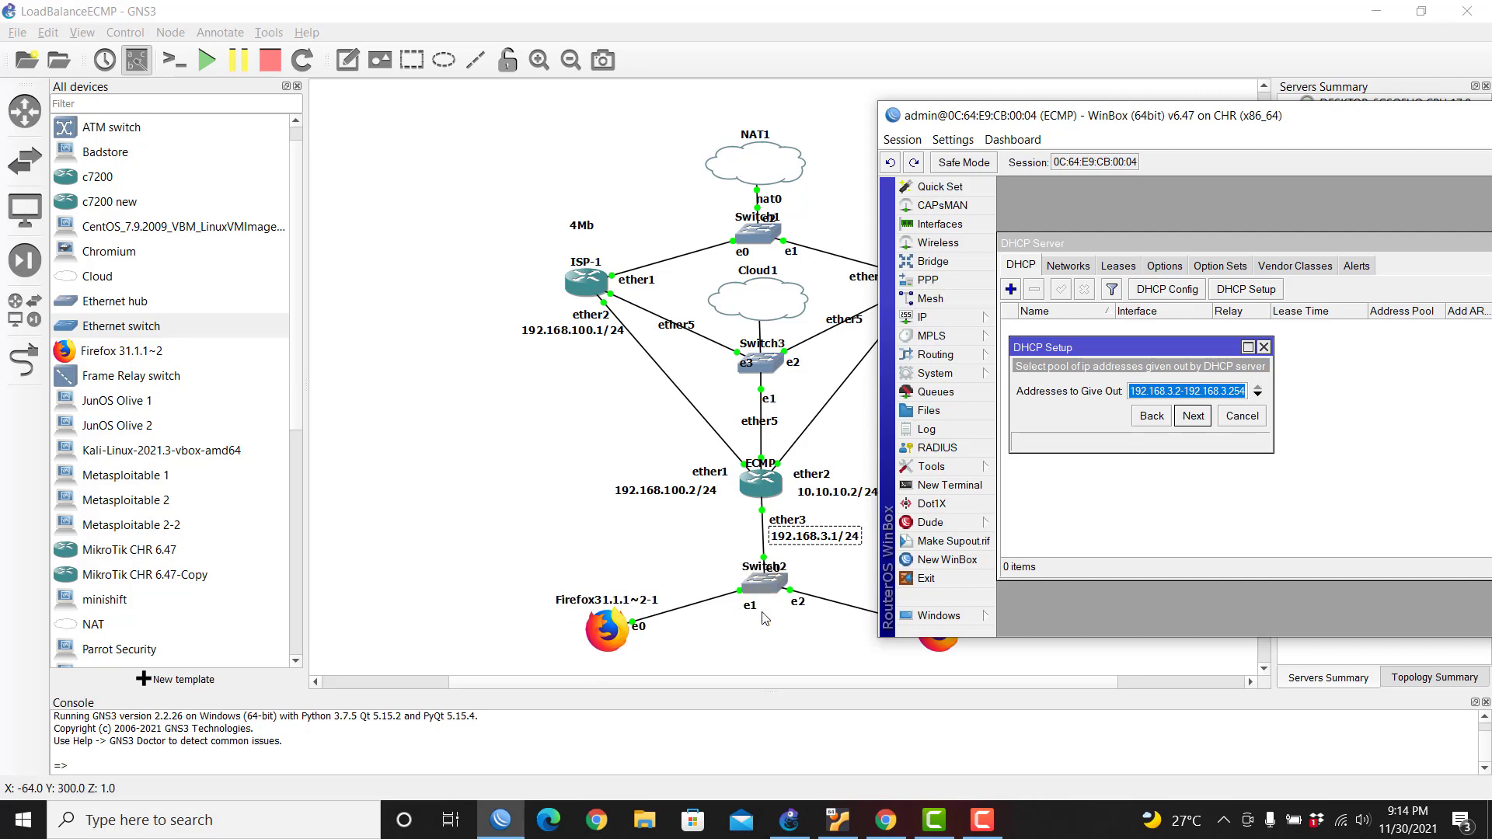
Step: Shrink the pool to 192.168.3.2–192.168.3.10, accept DNS 8.8.8.8 and 00:10:00 lease time
click(1193, 419)
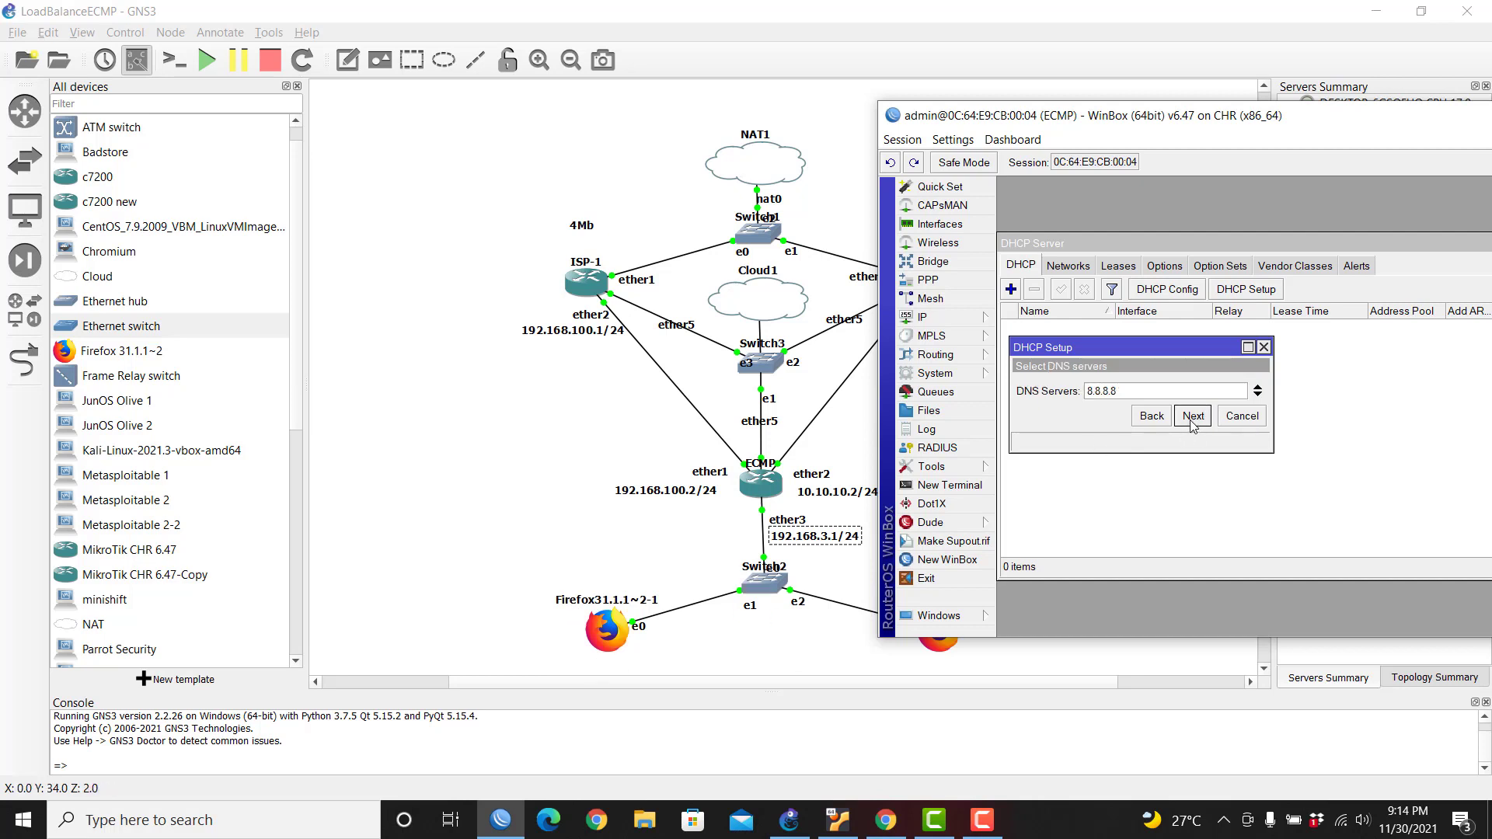
click(1152, 419)
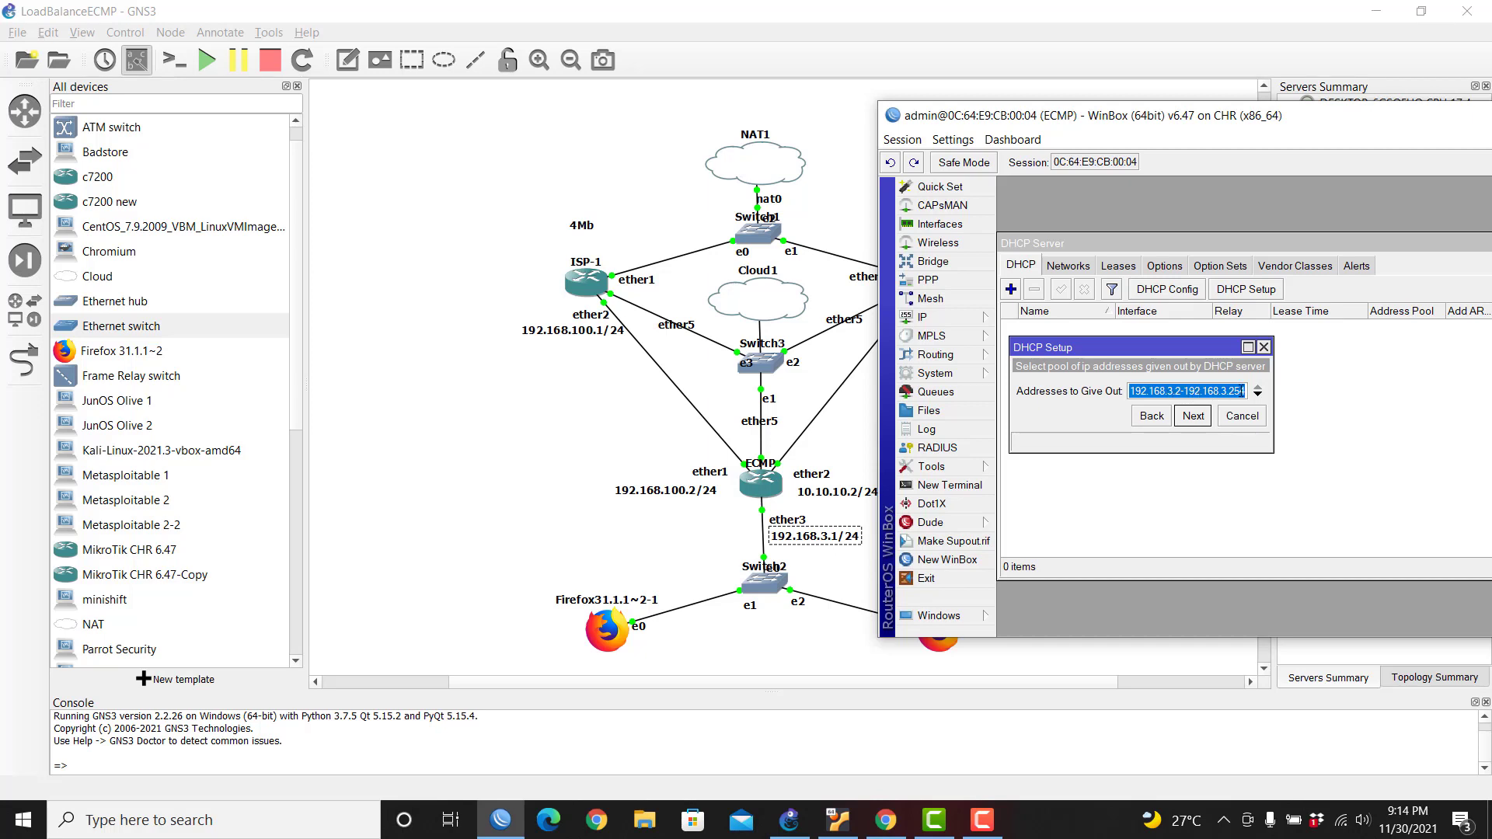
drag(1228, 392, 1261, 397)
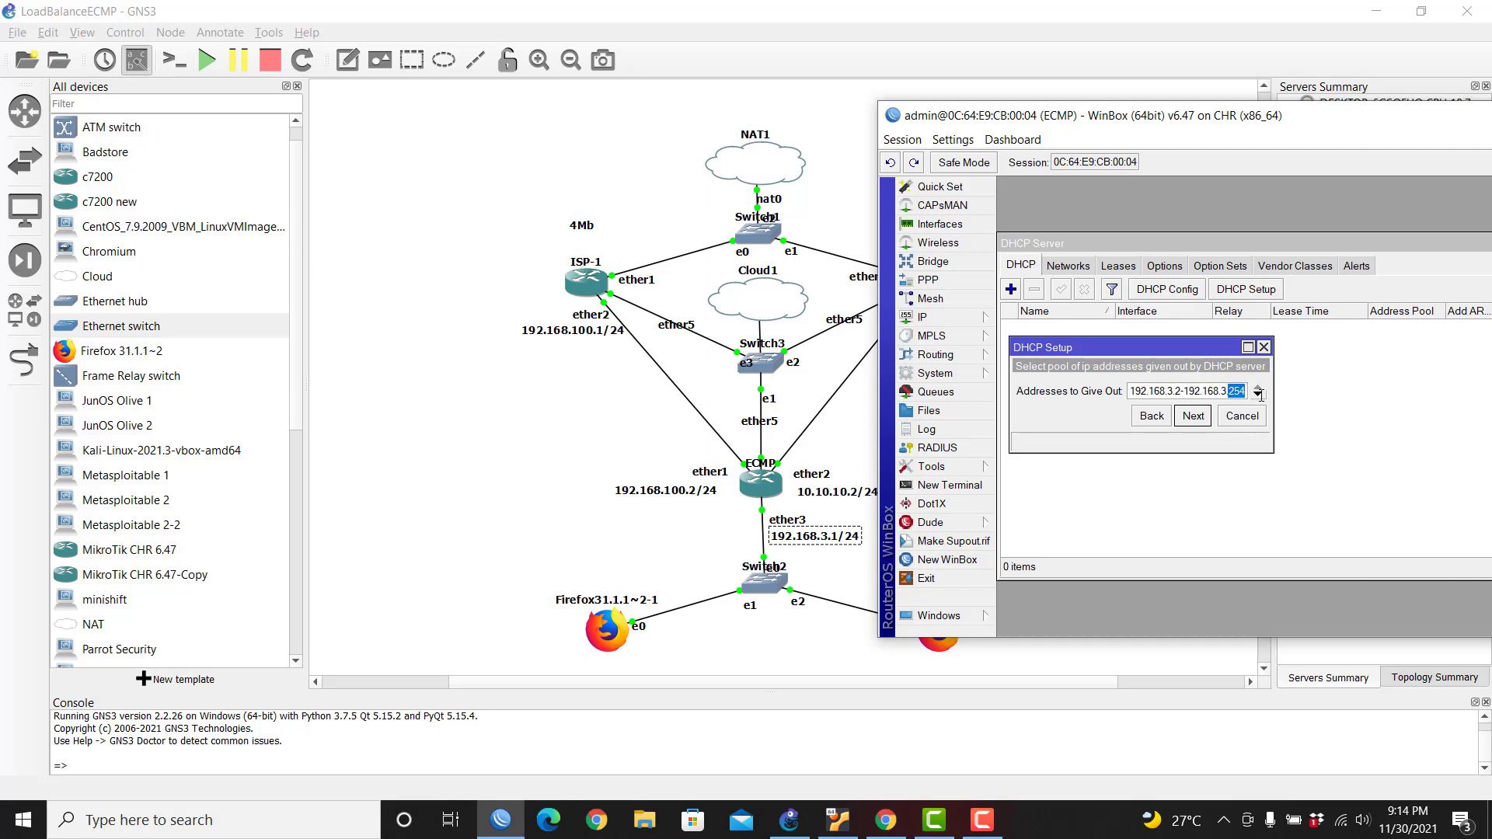
text(10)
click(1193, 417)
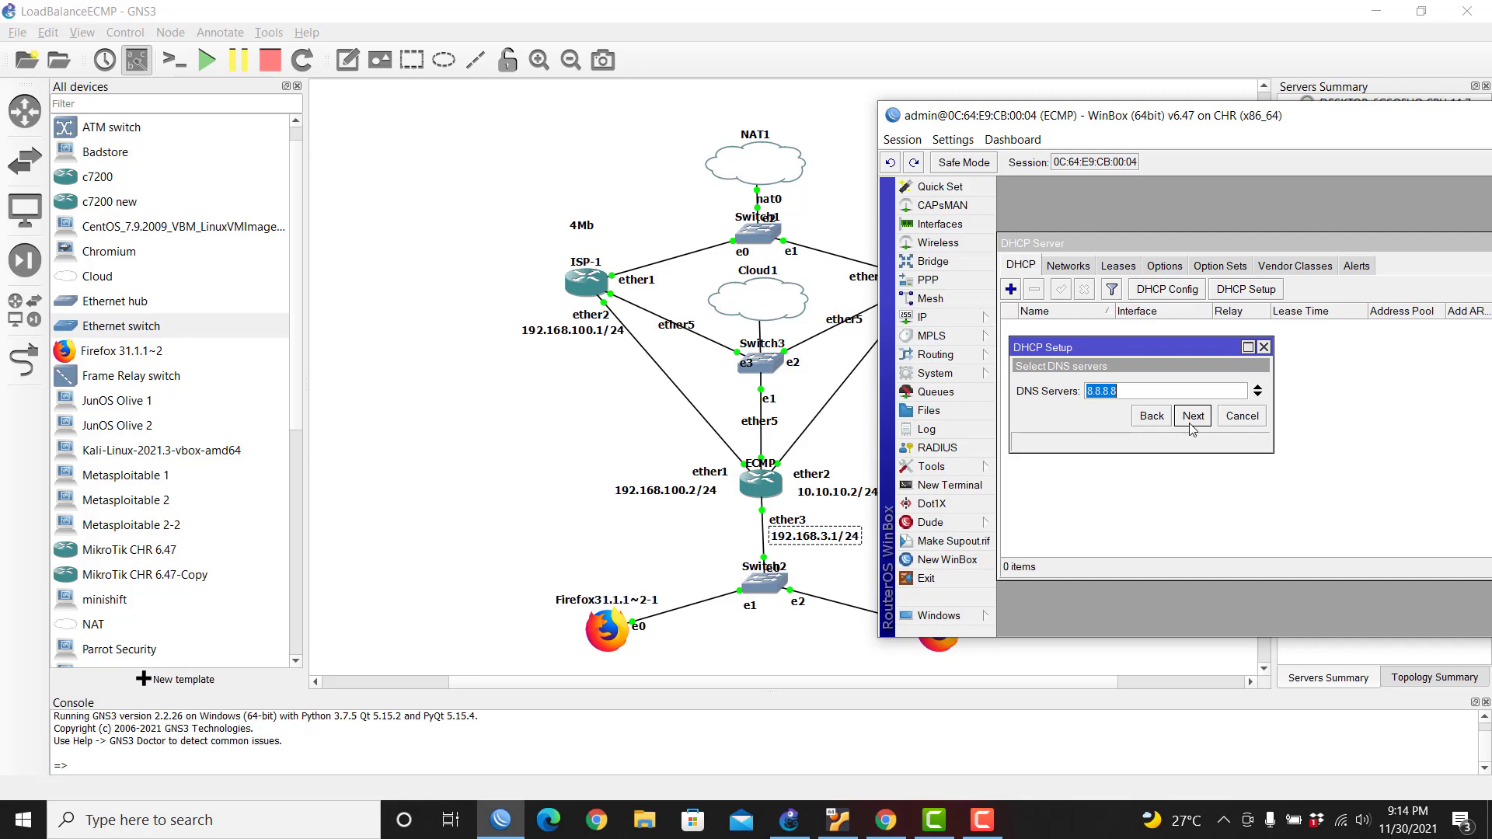
click(1193, 417)
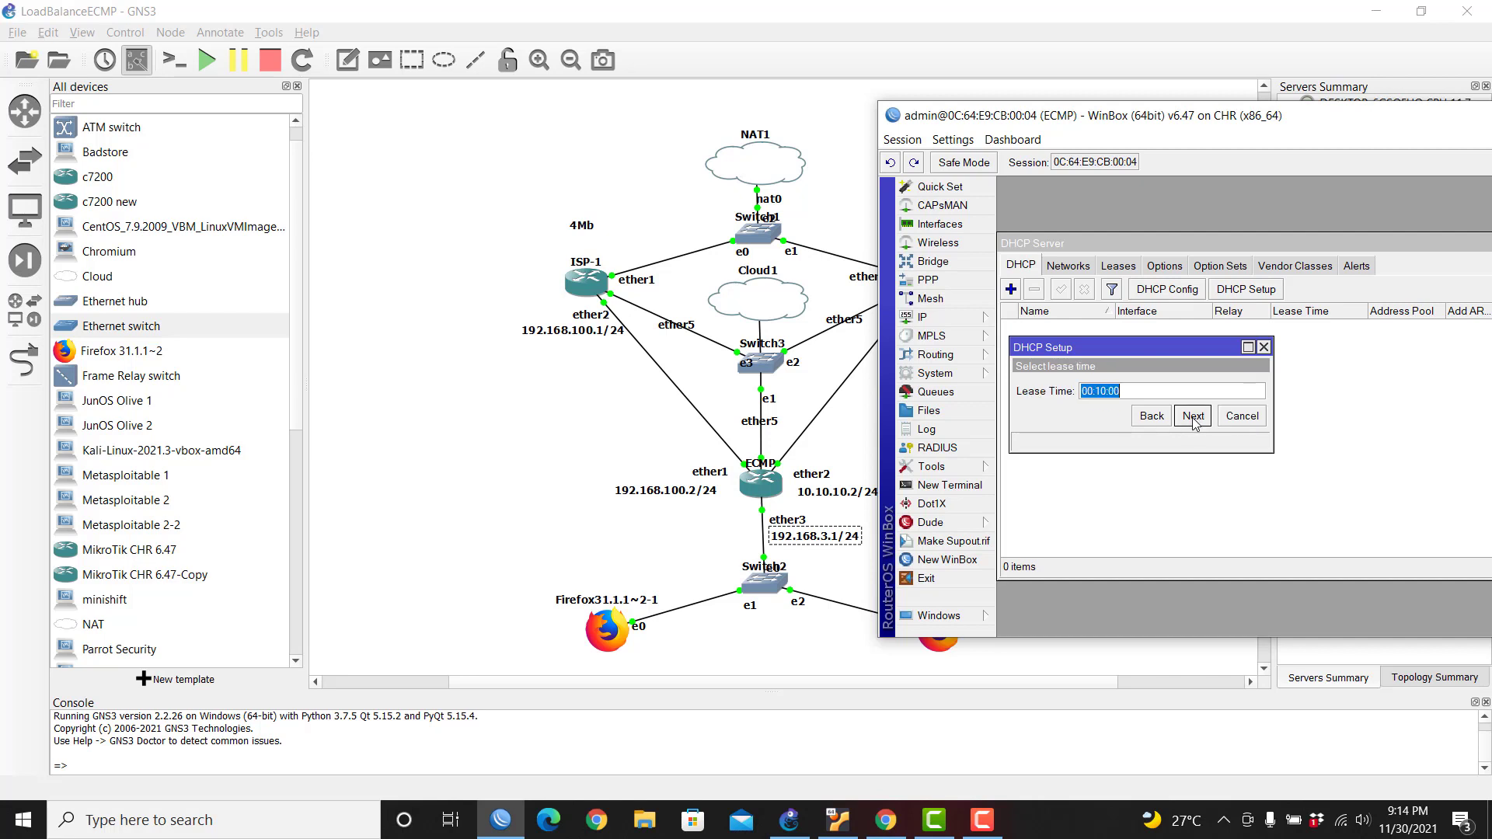
click(1193, 417)
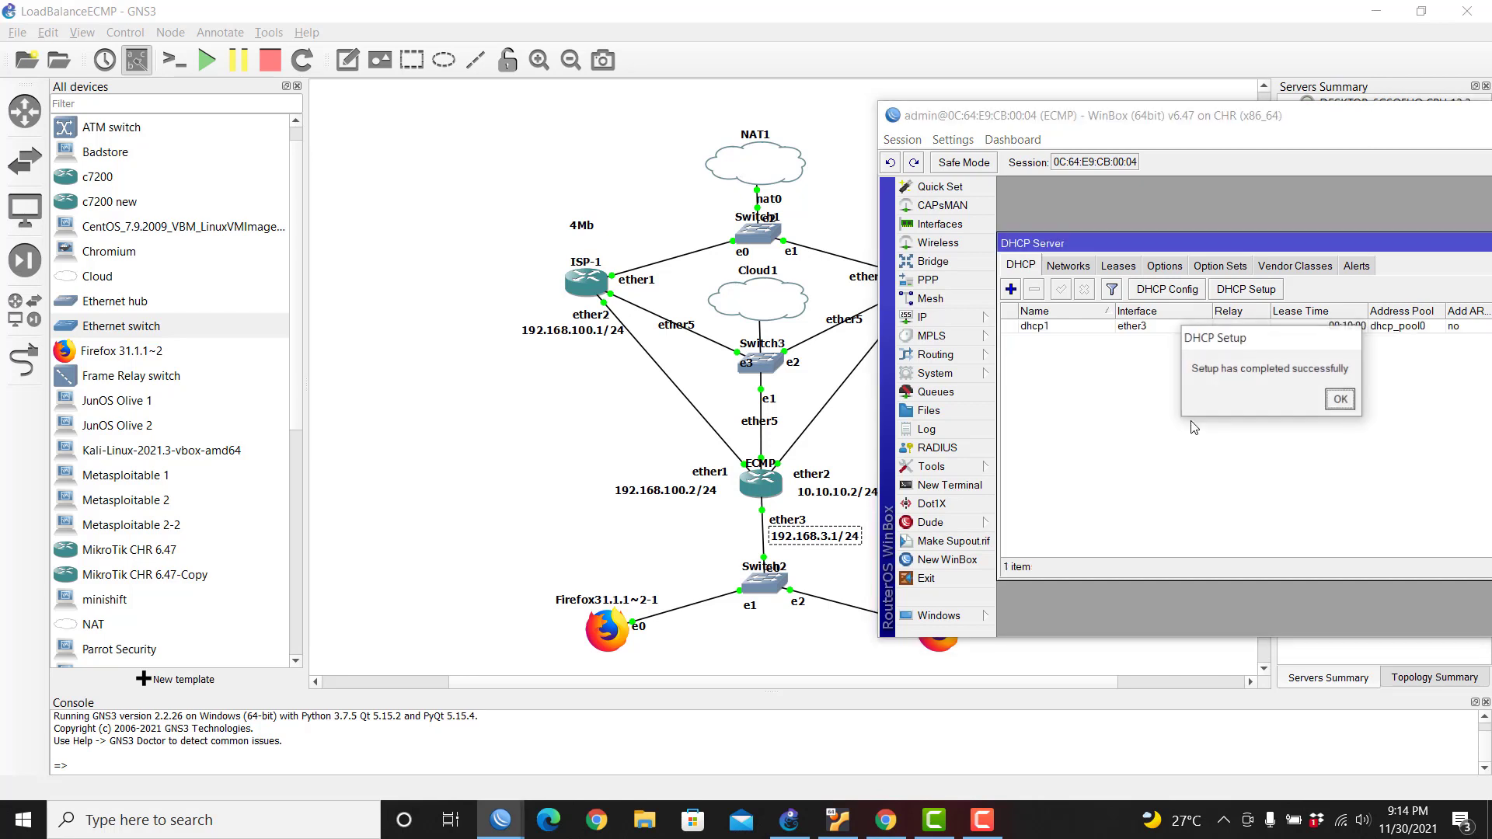
Step: Dismiss the completion message and select the 192.168.3.10 lease given to client box in Leases
click(1337, 401)
click(1119, 265)
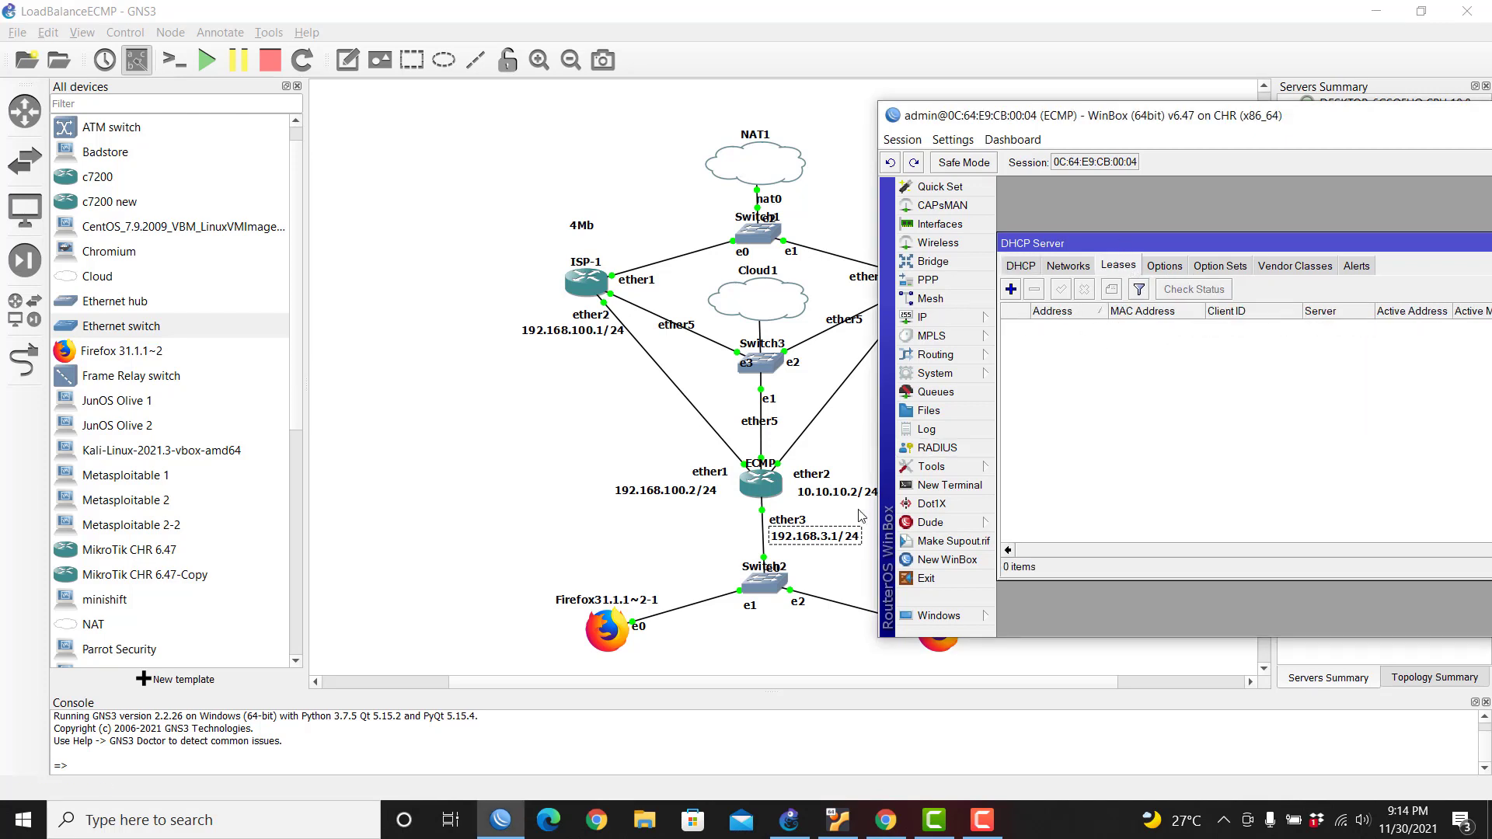
drag(1115, 123, 1122, 96)
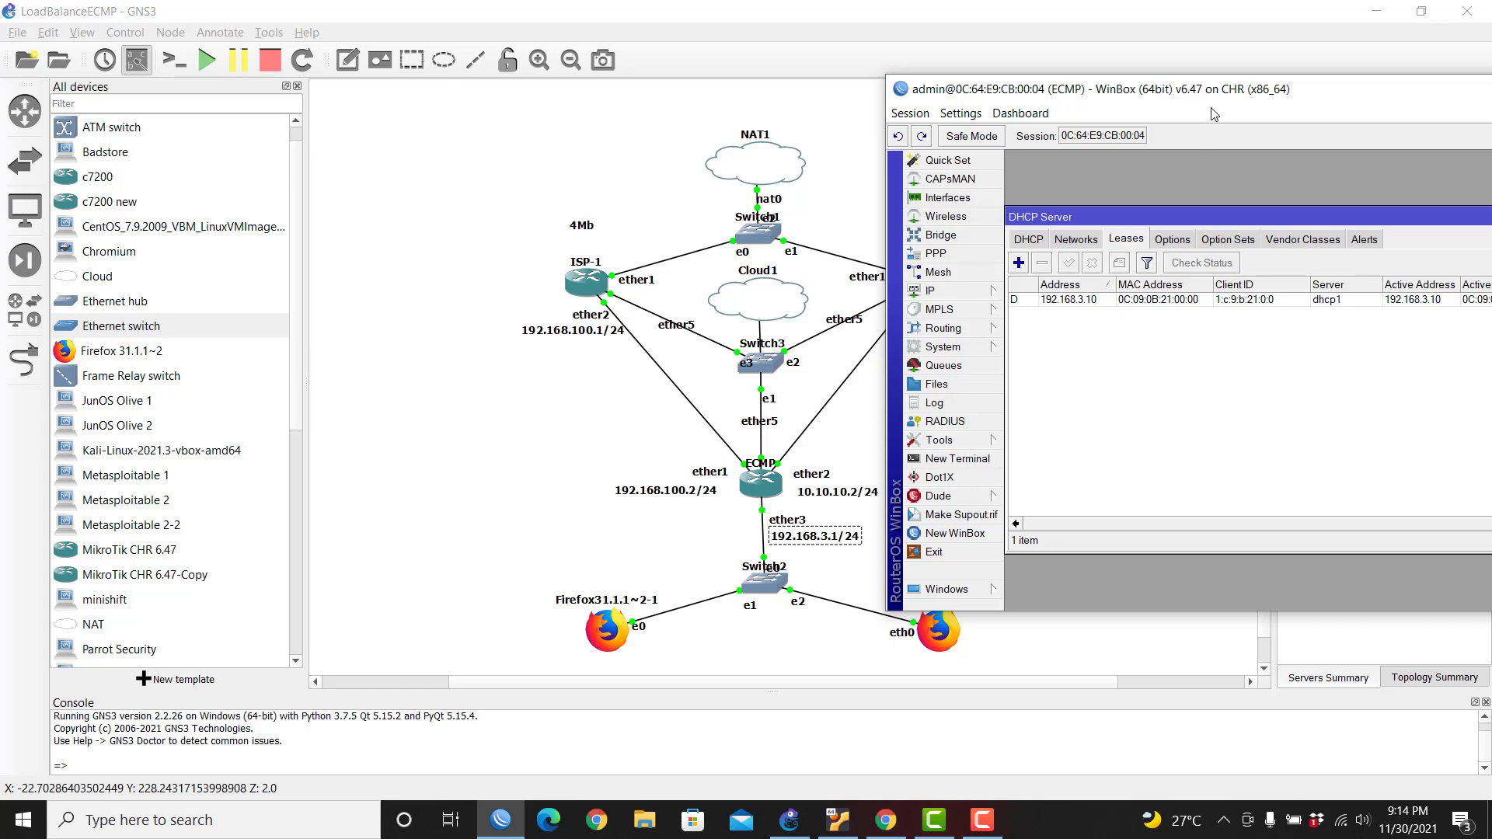
drag(1234, 98, 762, 47)
drag(671, 45, 459, 31)
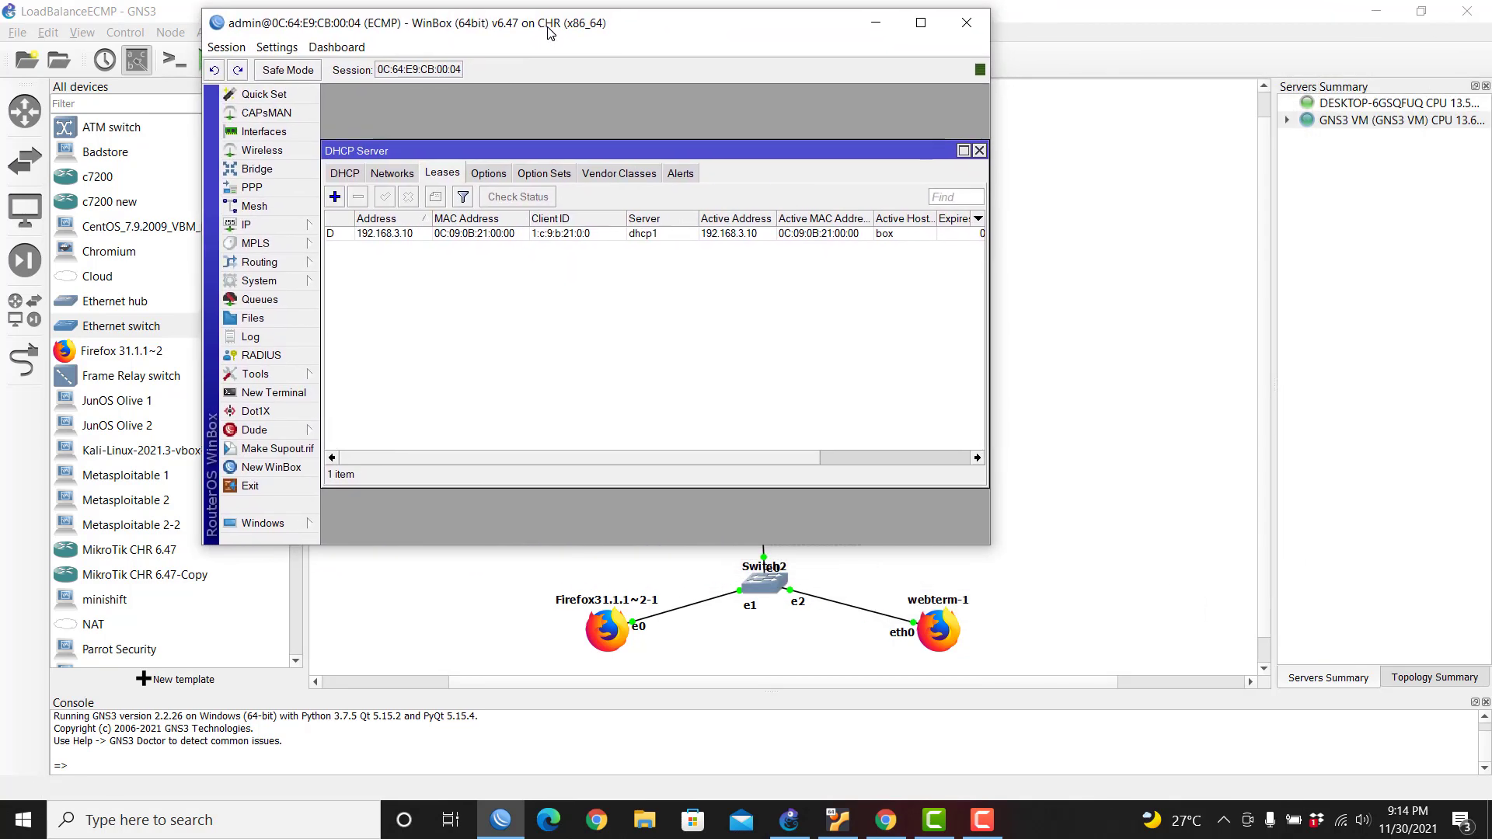
click(890, 234)
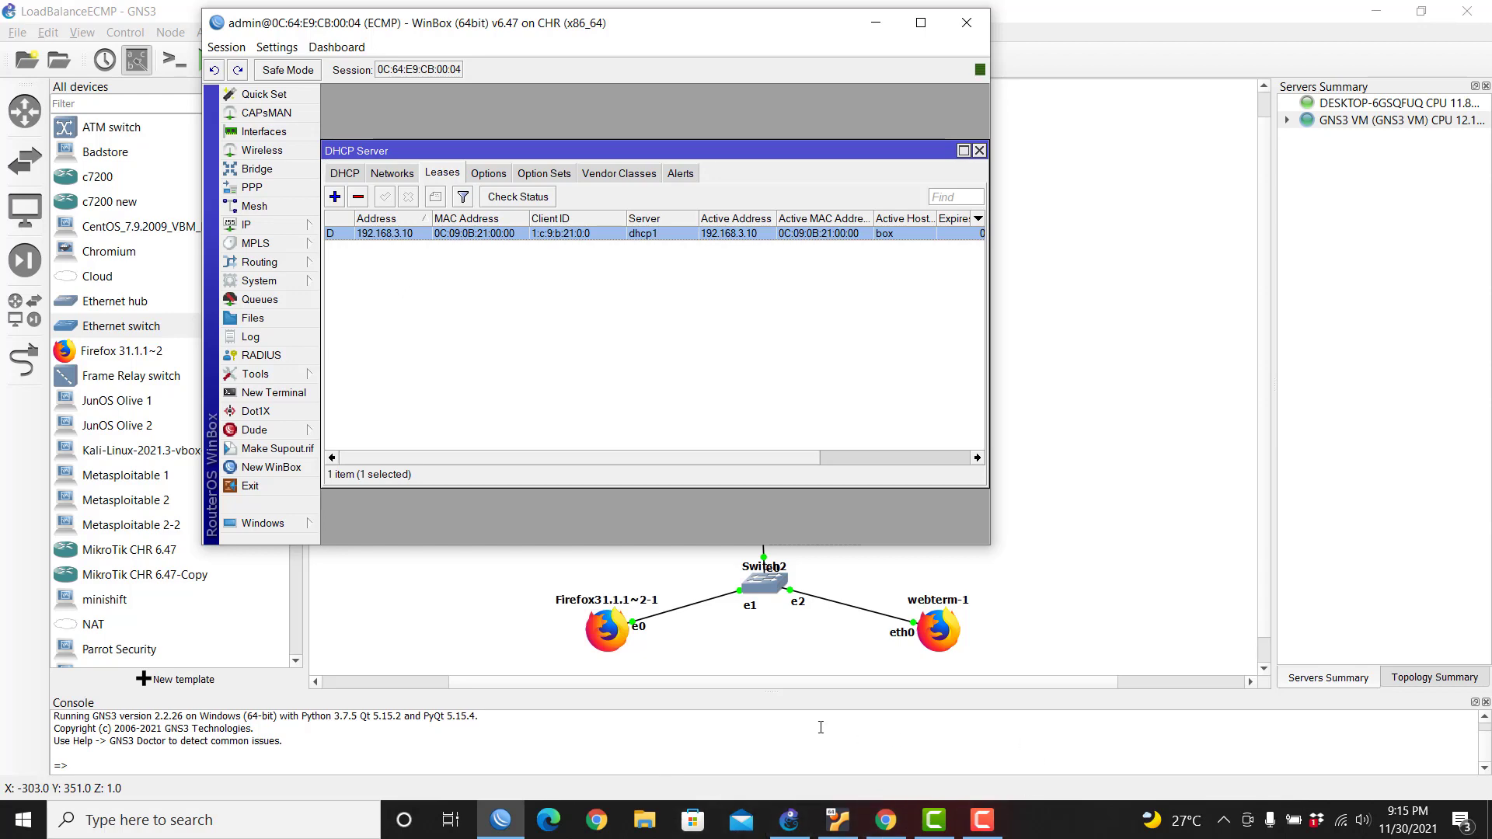
Step: Stop webterm-1 and uncomment its auto eth0 and iface eth0 inet dhcp lines, then save
right_click(940, 634)
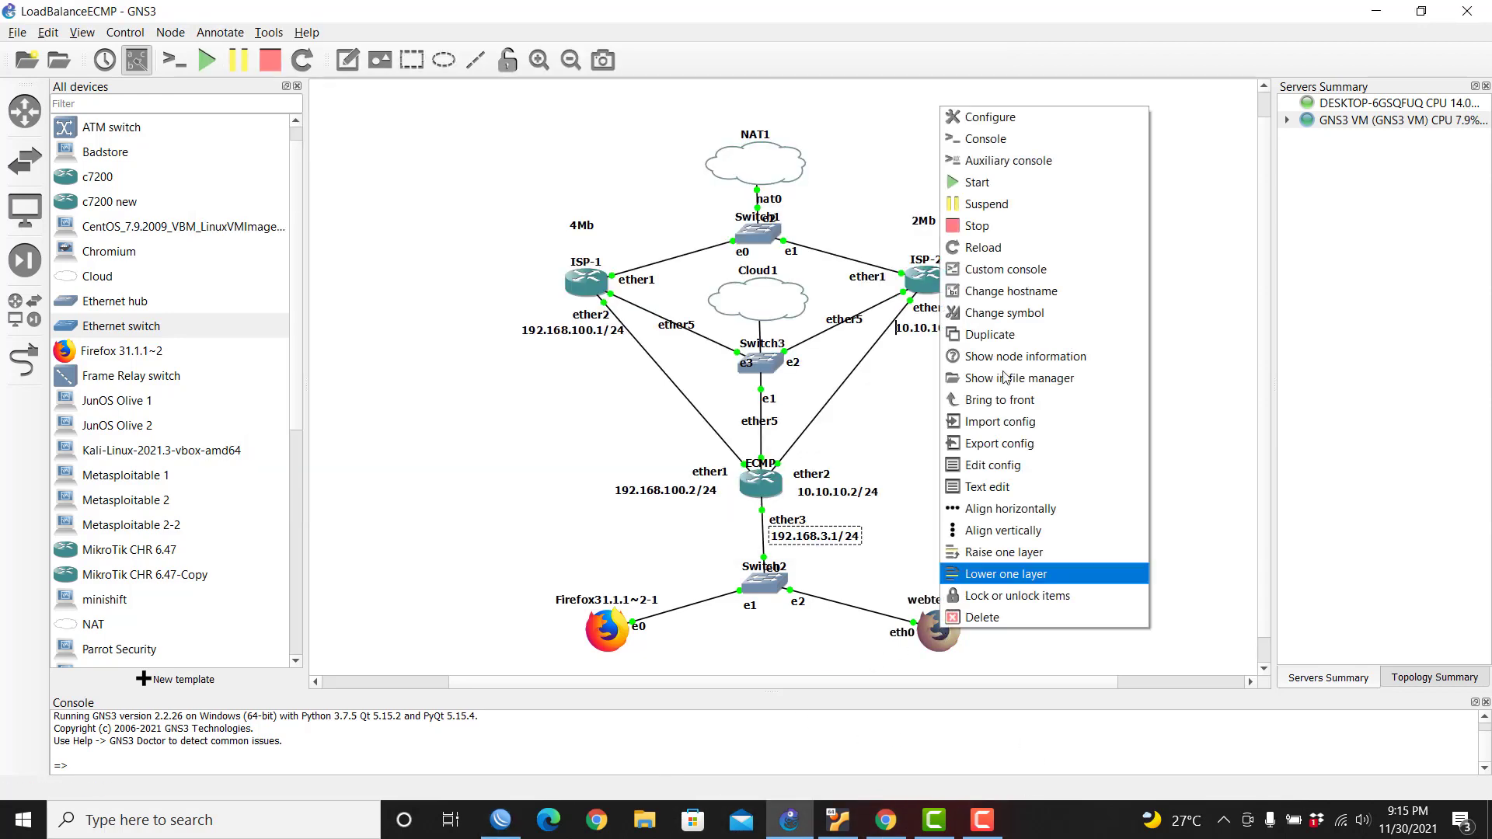
click(1014, 227)
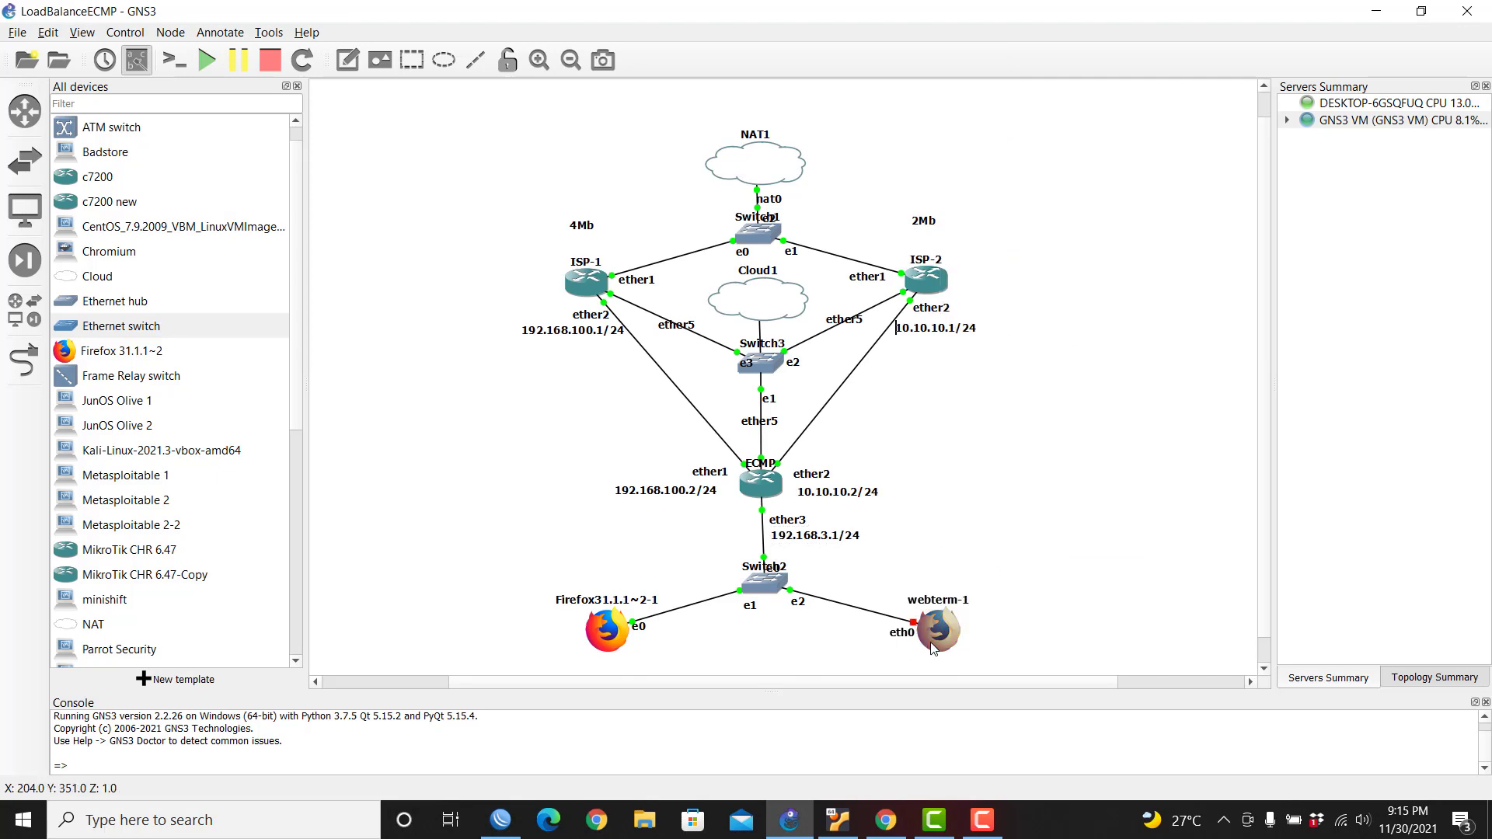
right_click(948, 633)
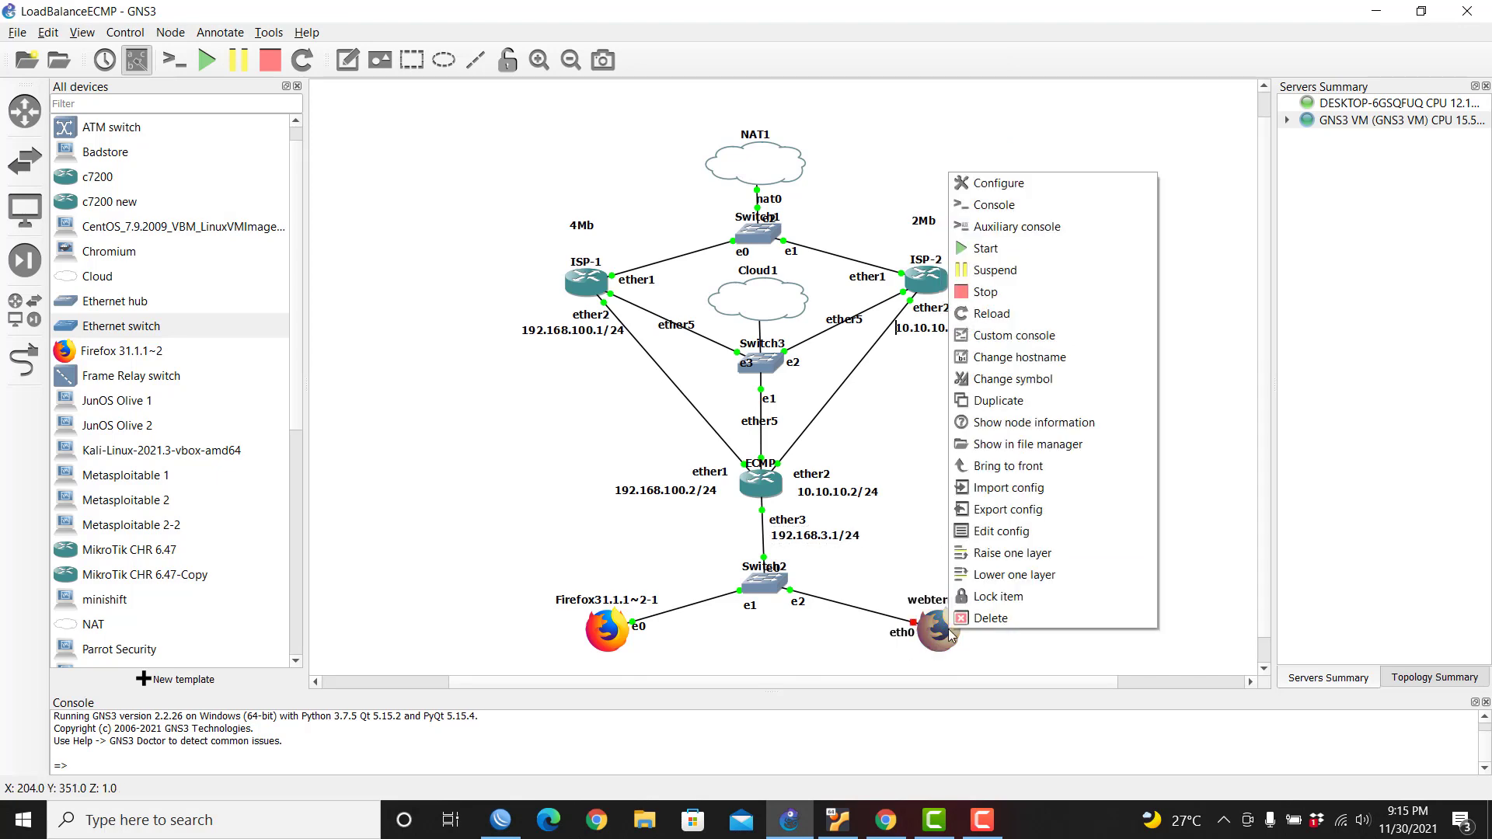
click(1000, 532)
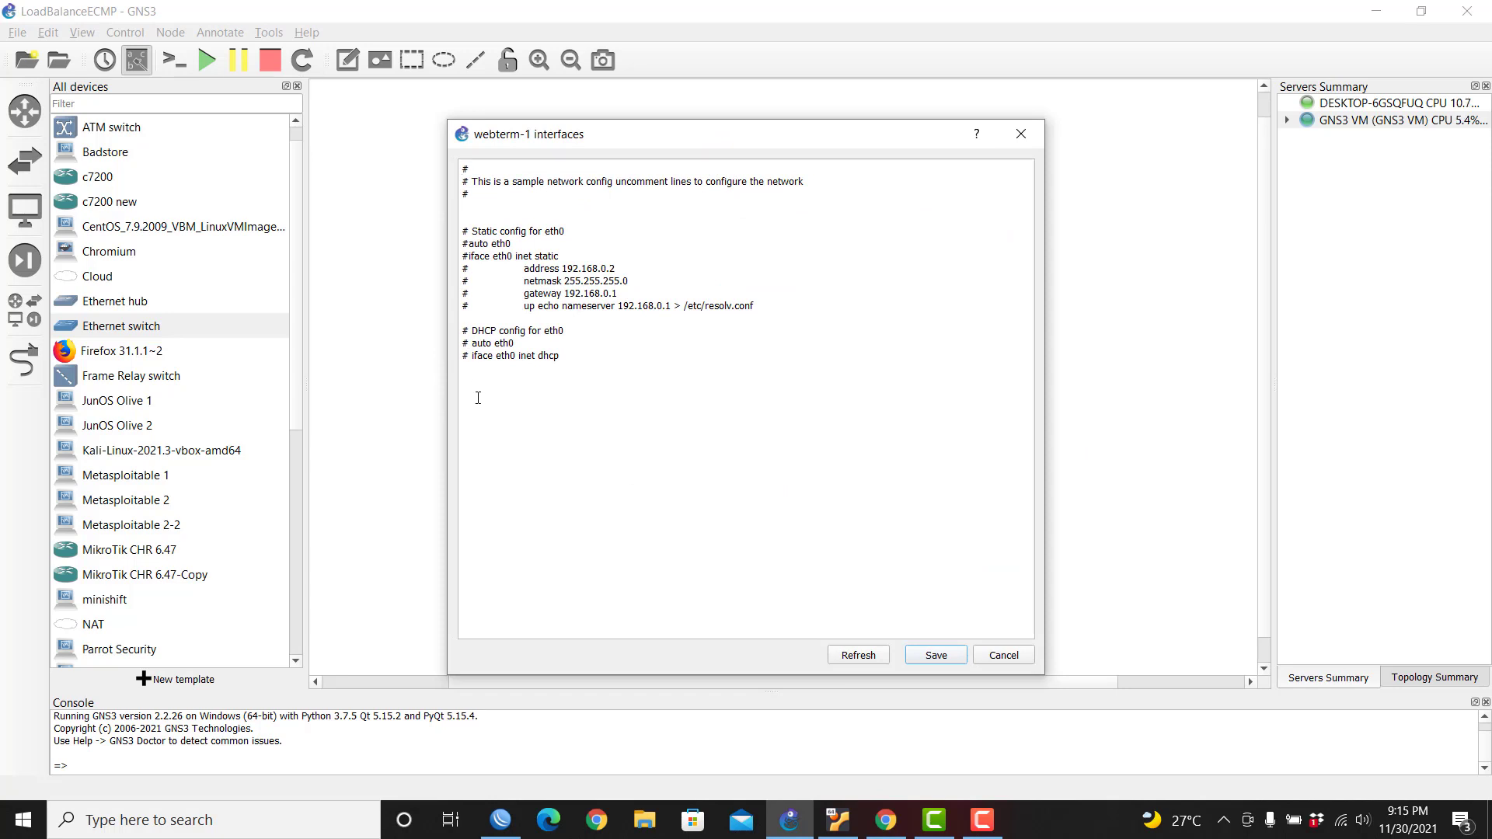
key(Delete)
key(BackSpace)
double_click(546, 355)
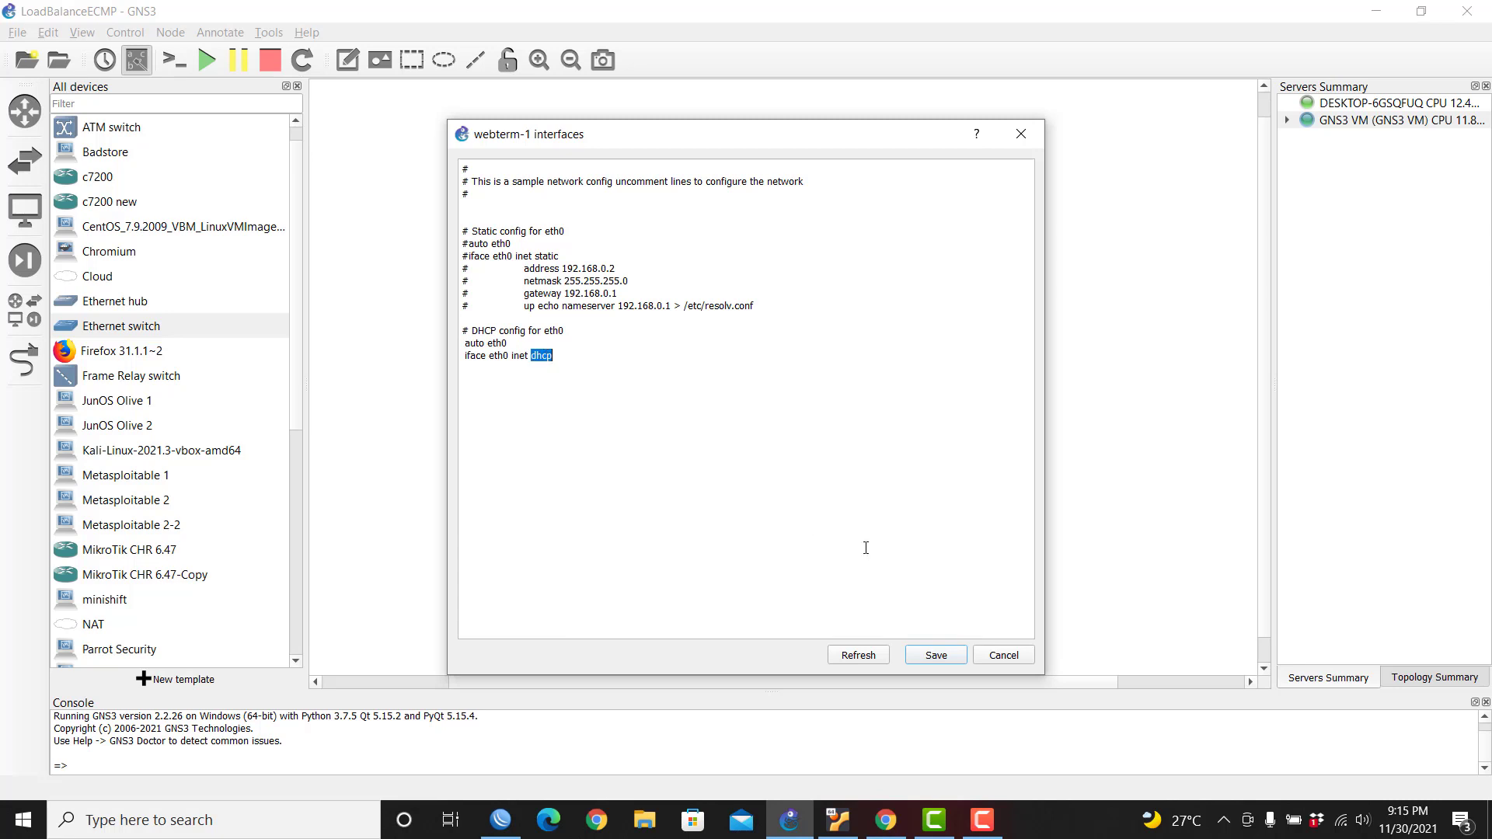
click(921, 657)
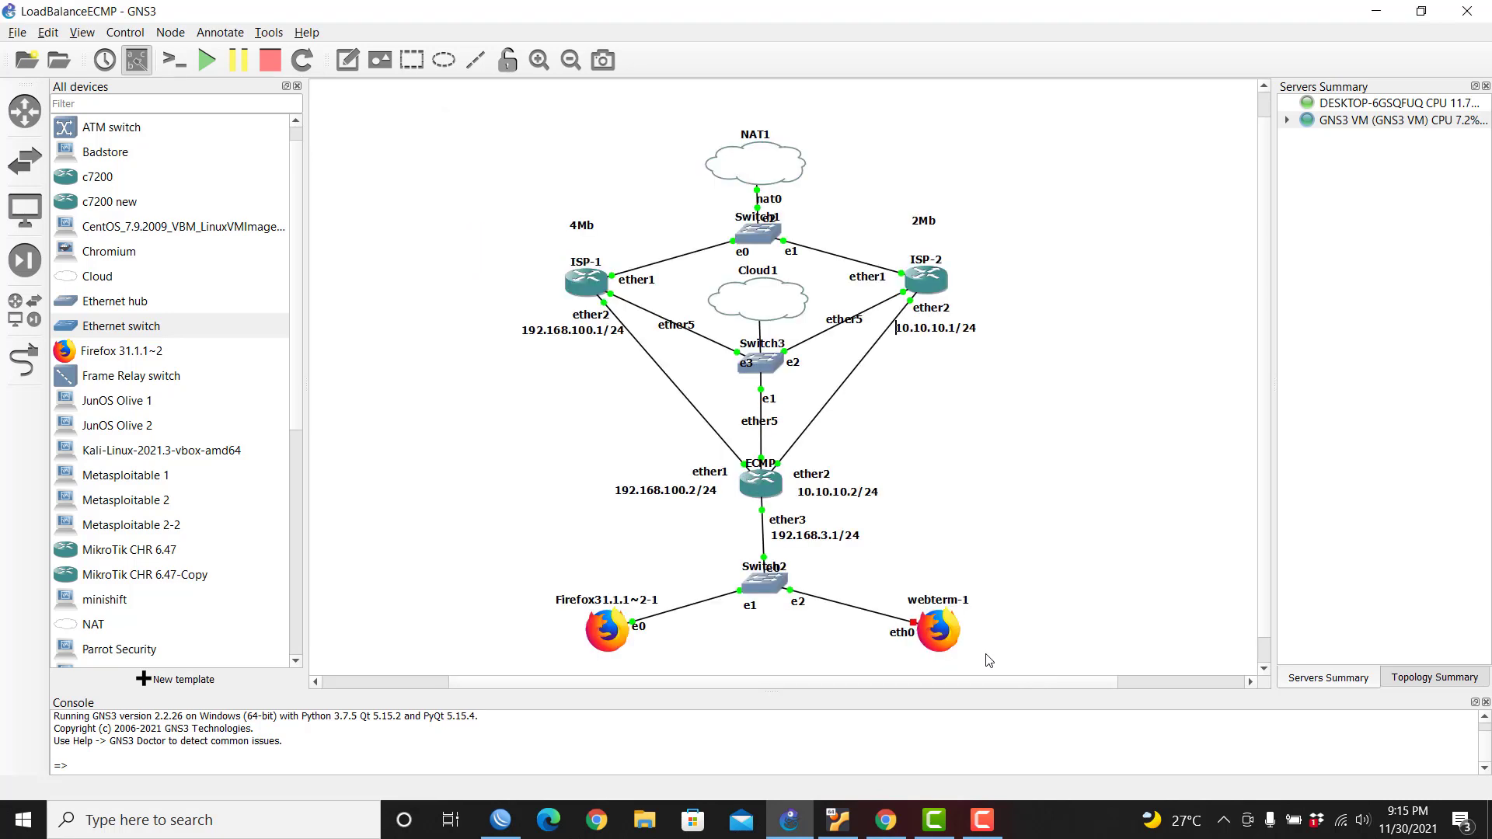
Step: Start webterm-1 and confirm its 192.168.3.9 lease in the ECMP DHCP leases
right_click(956, 641)
click(1043, 259)
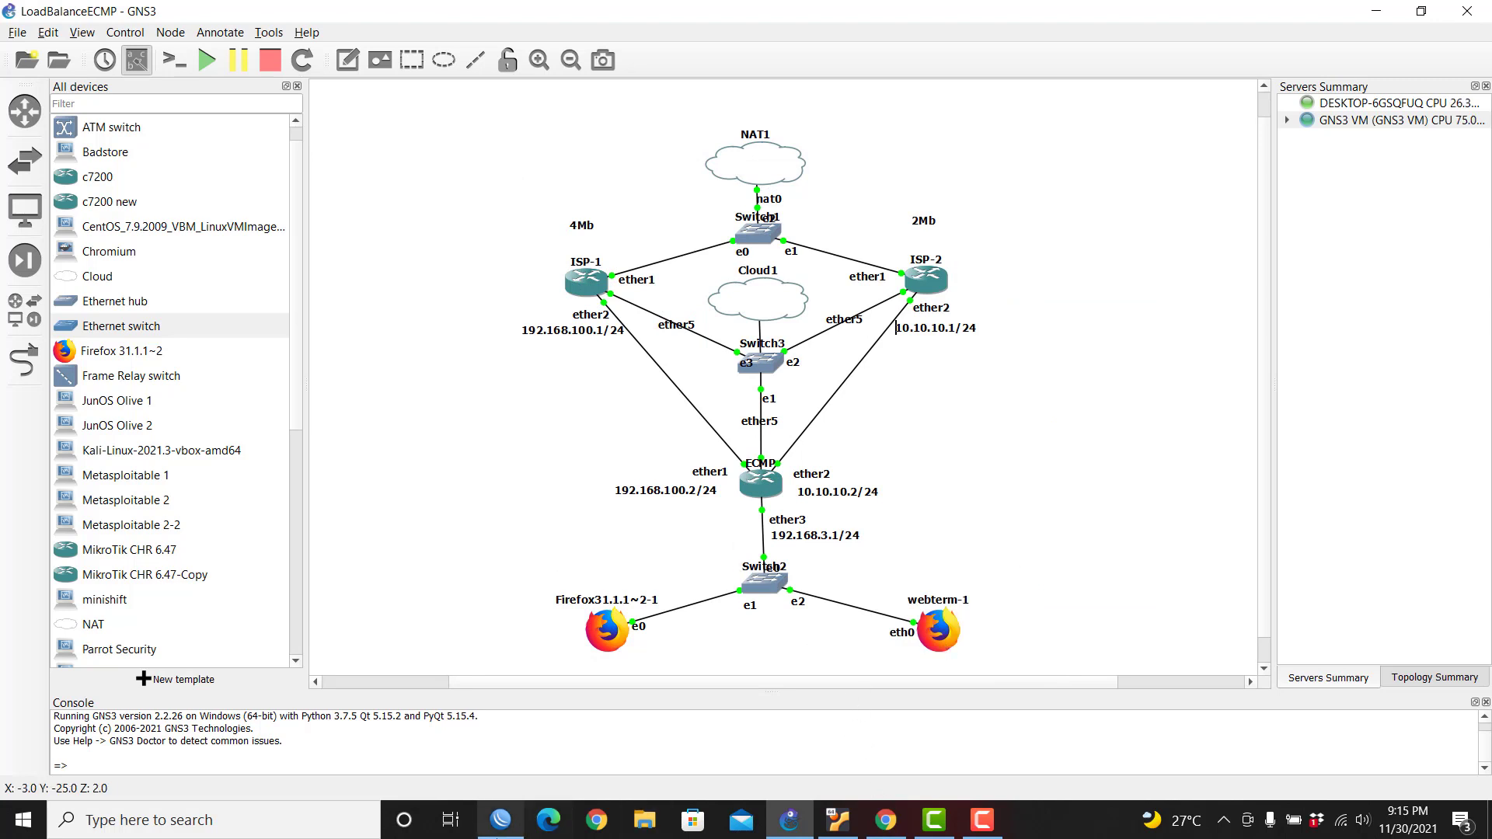
click(500, 820)
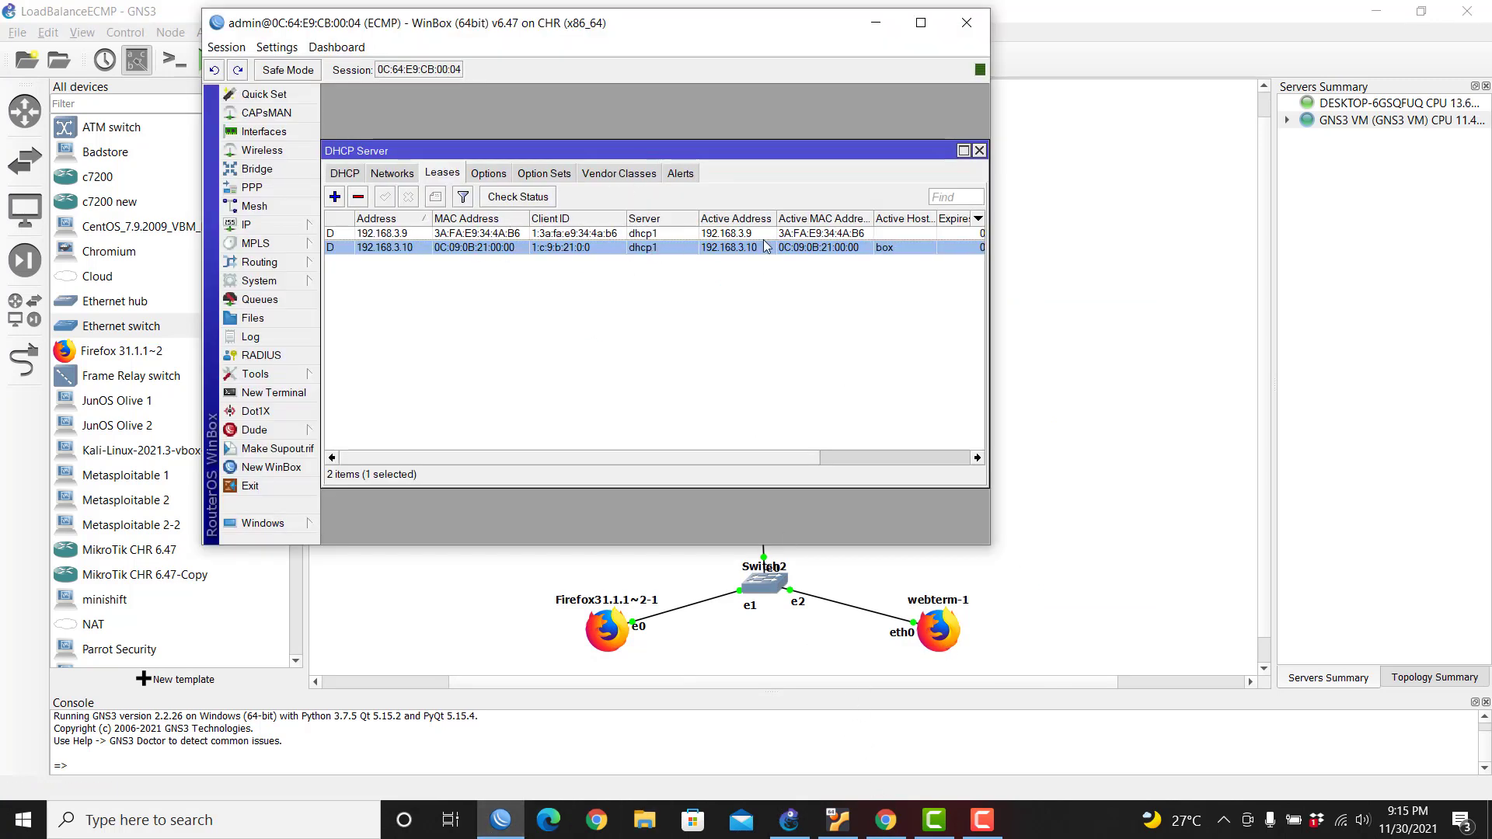
click(882, 235)
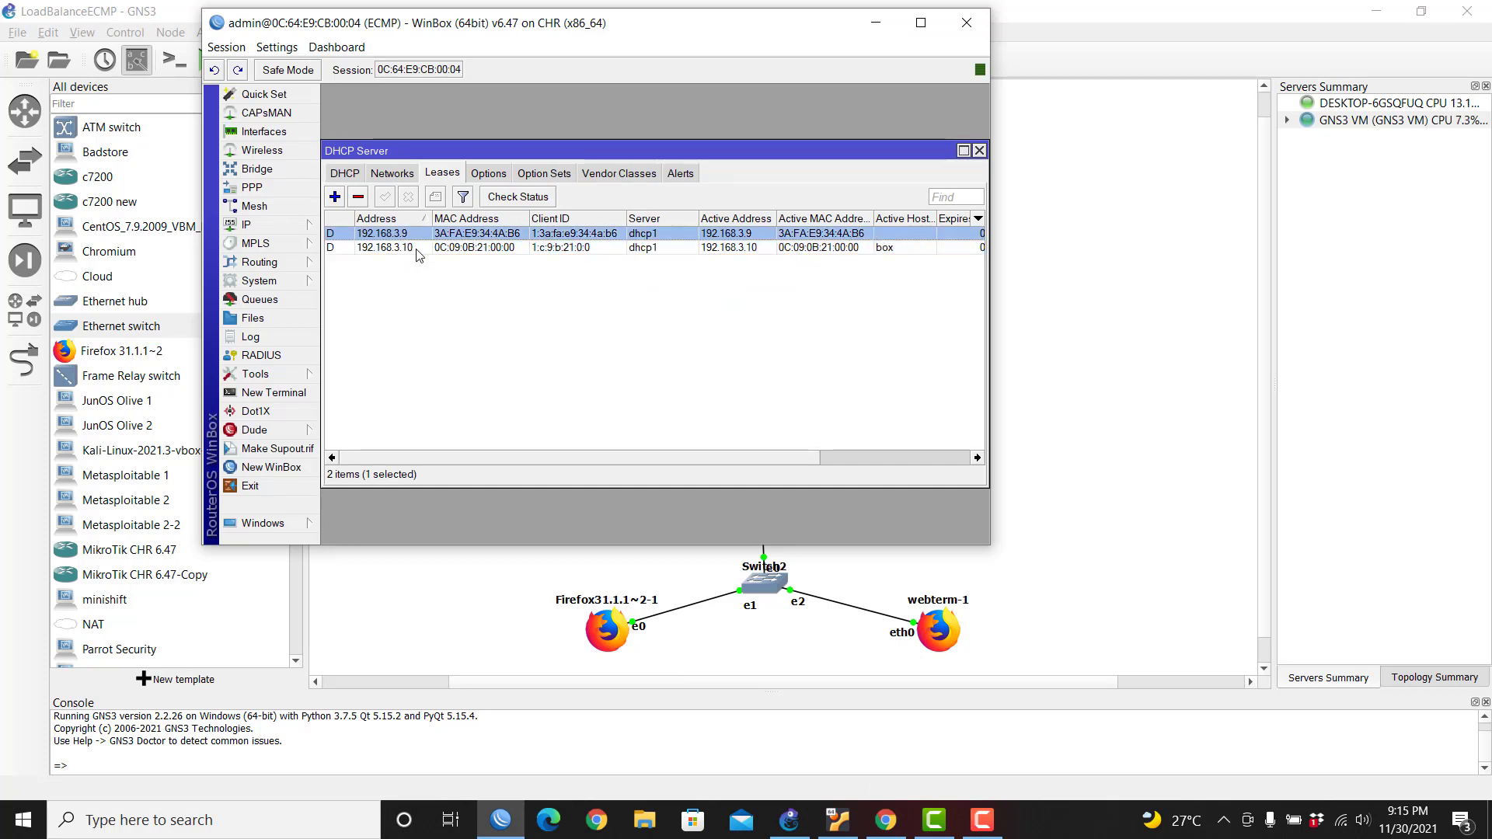
click(944, 637)
right_click(949, 638)
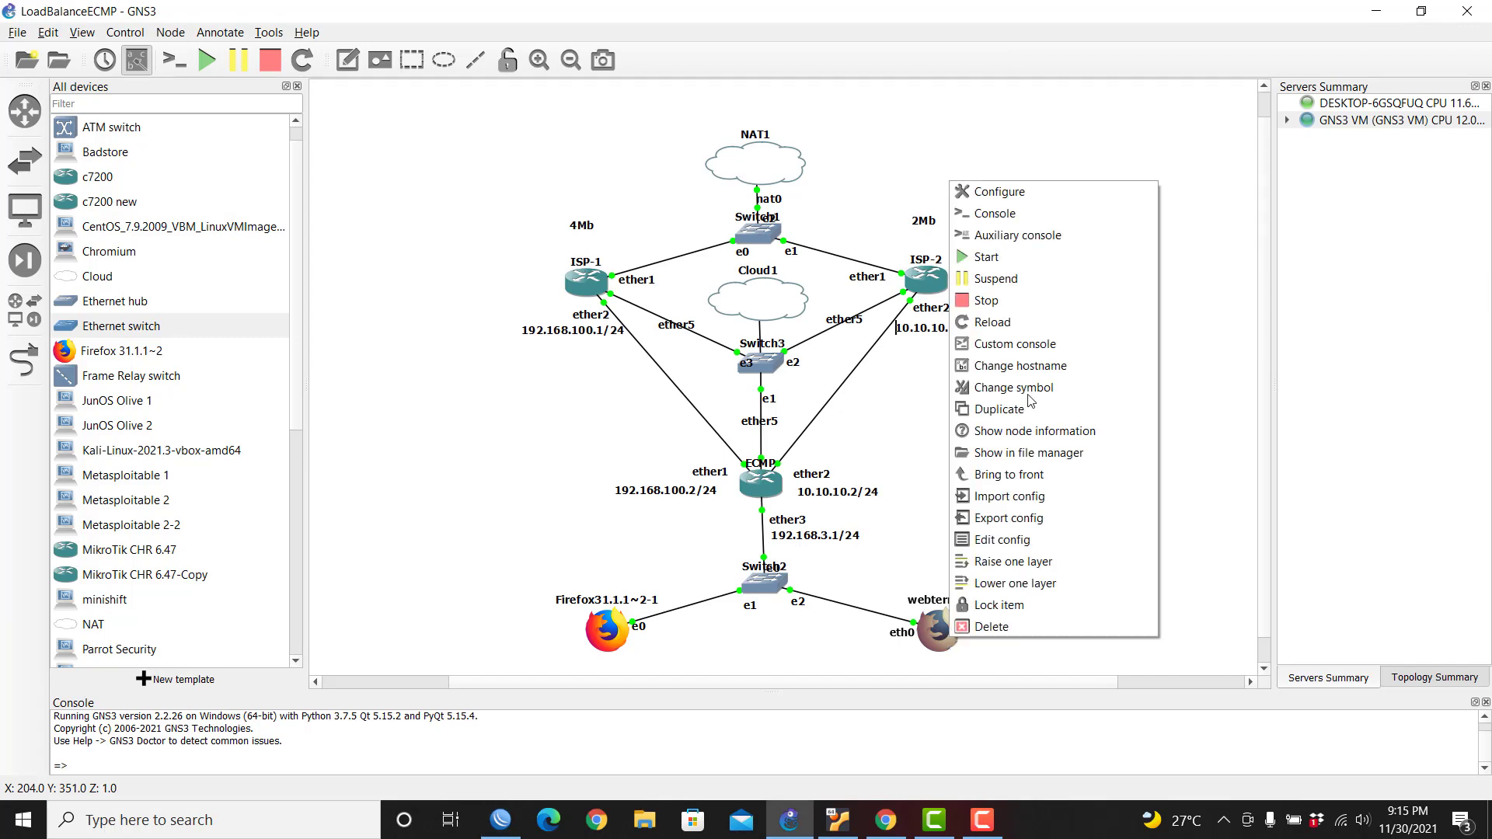
Step: Open a terminal on webterm-1's console and run ifconfig, showing eth0 at 192.168.3.9
click(1048, 224)
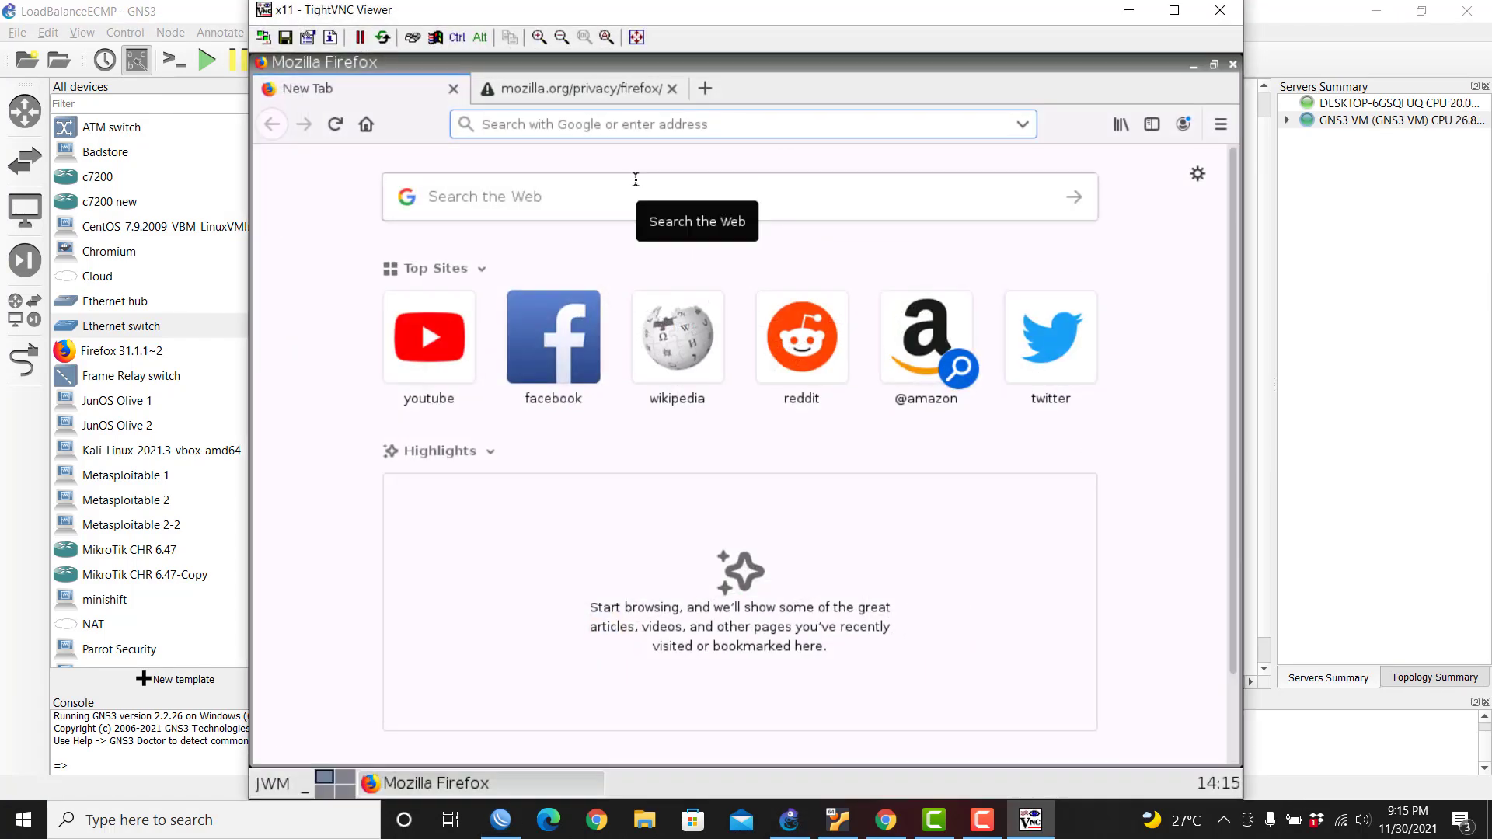
click(274, 785)
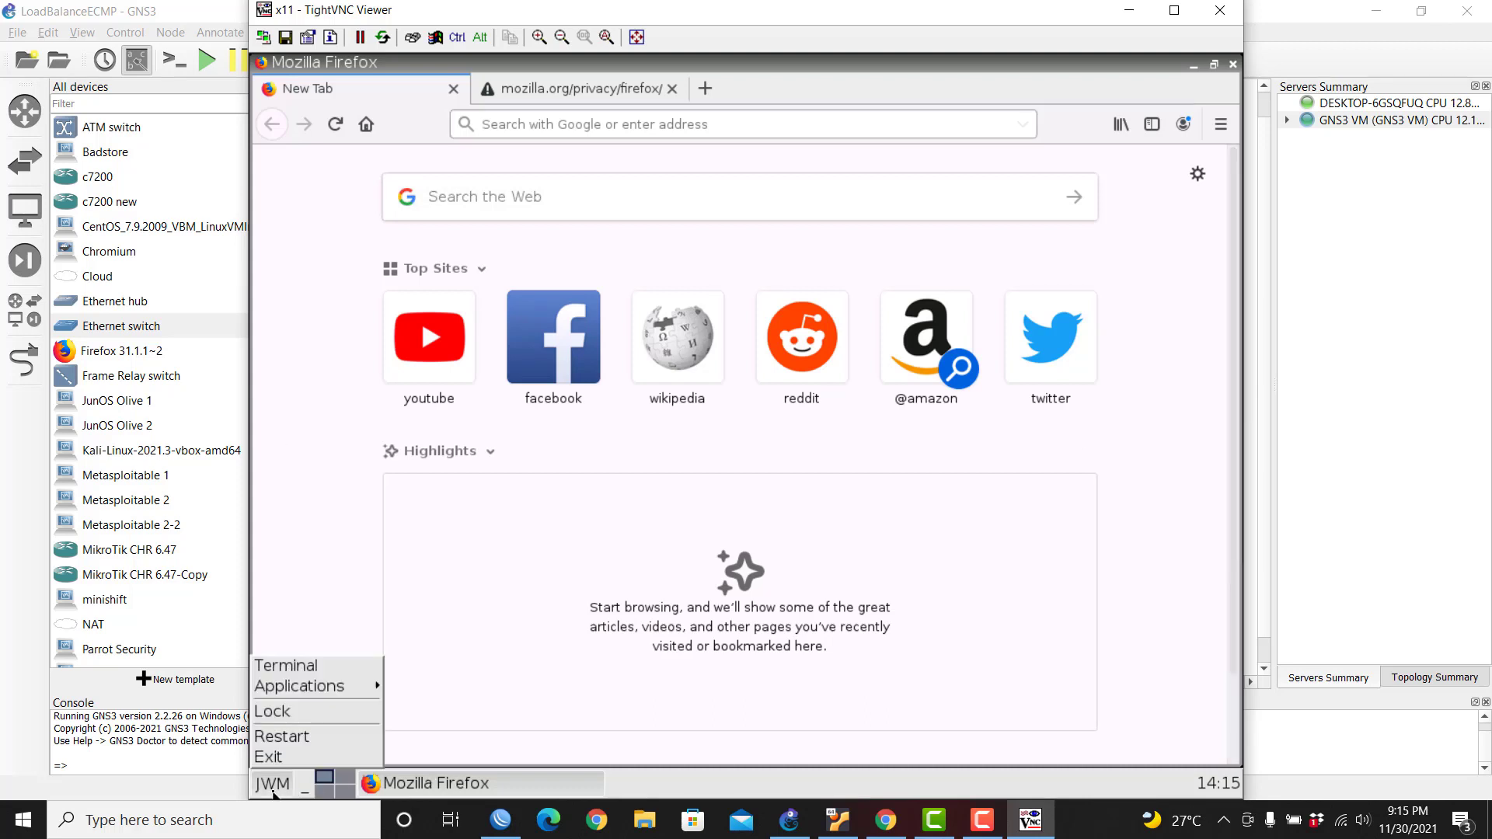
click(326, 663)
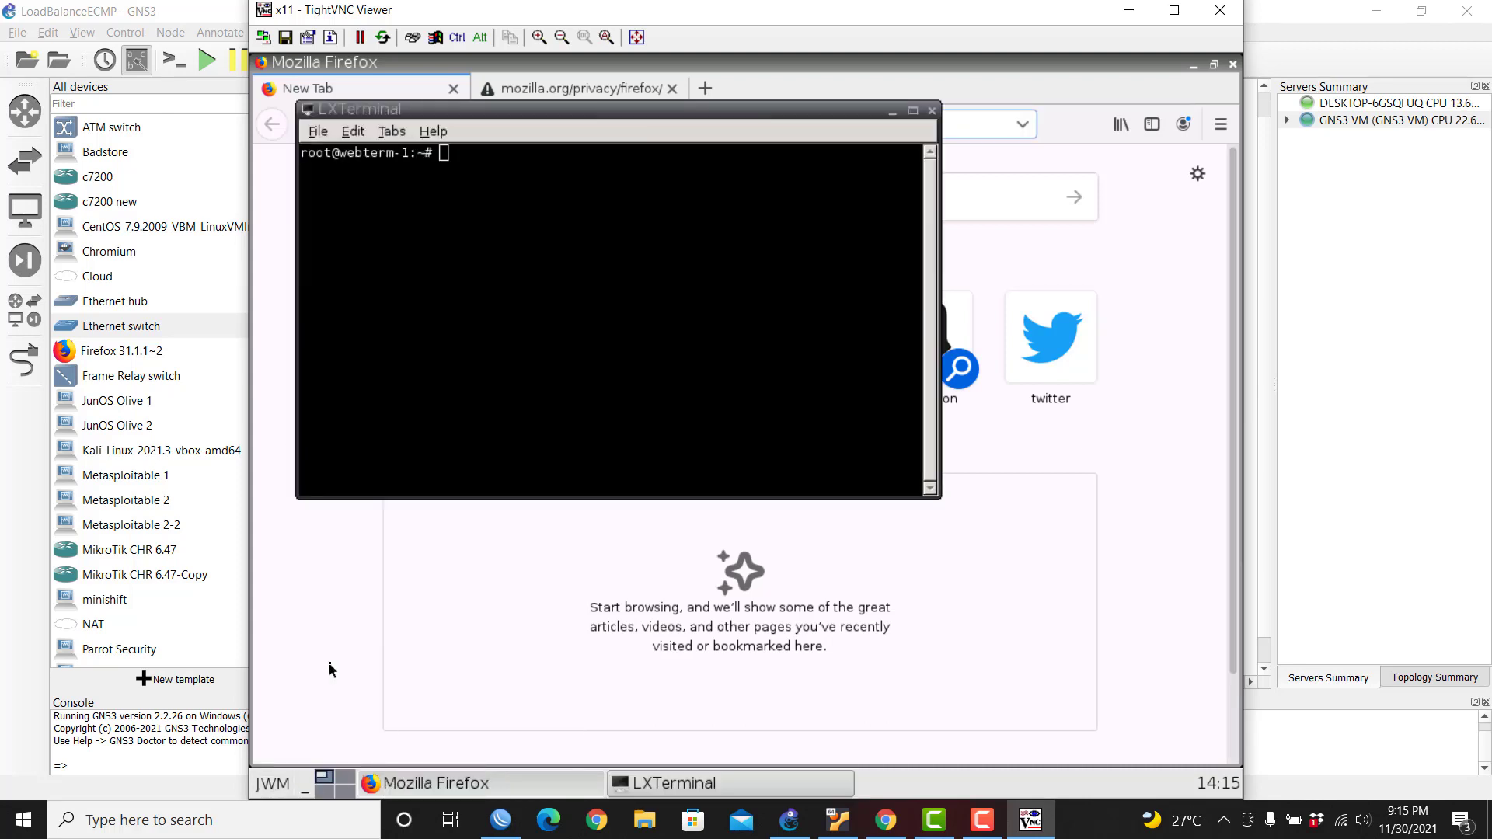
text(ifco)
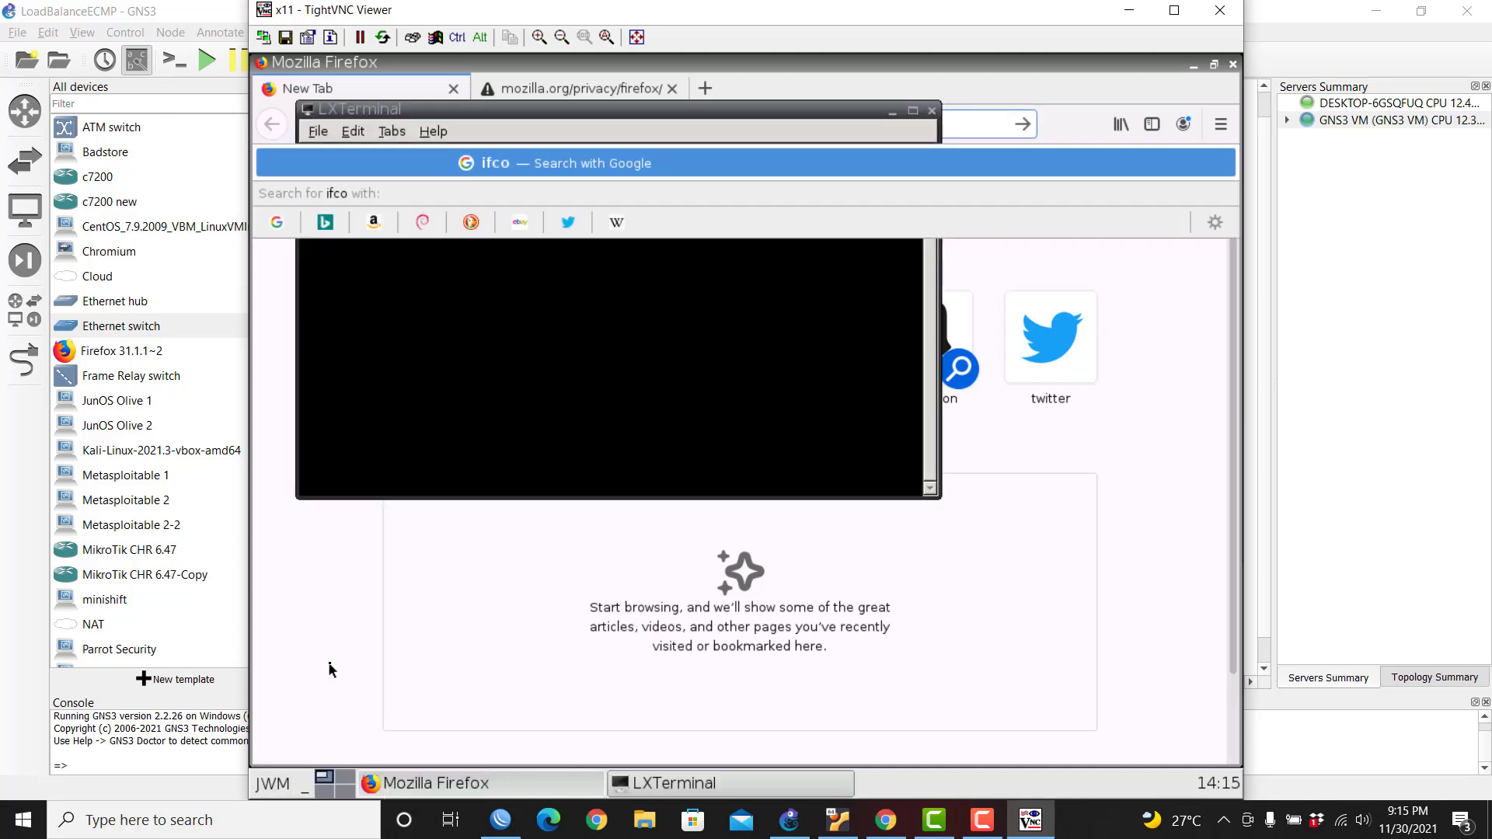
click(605, 330)
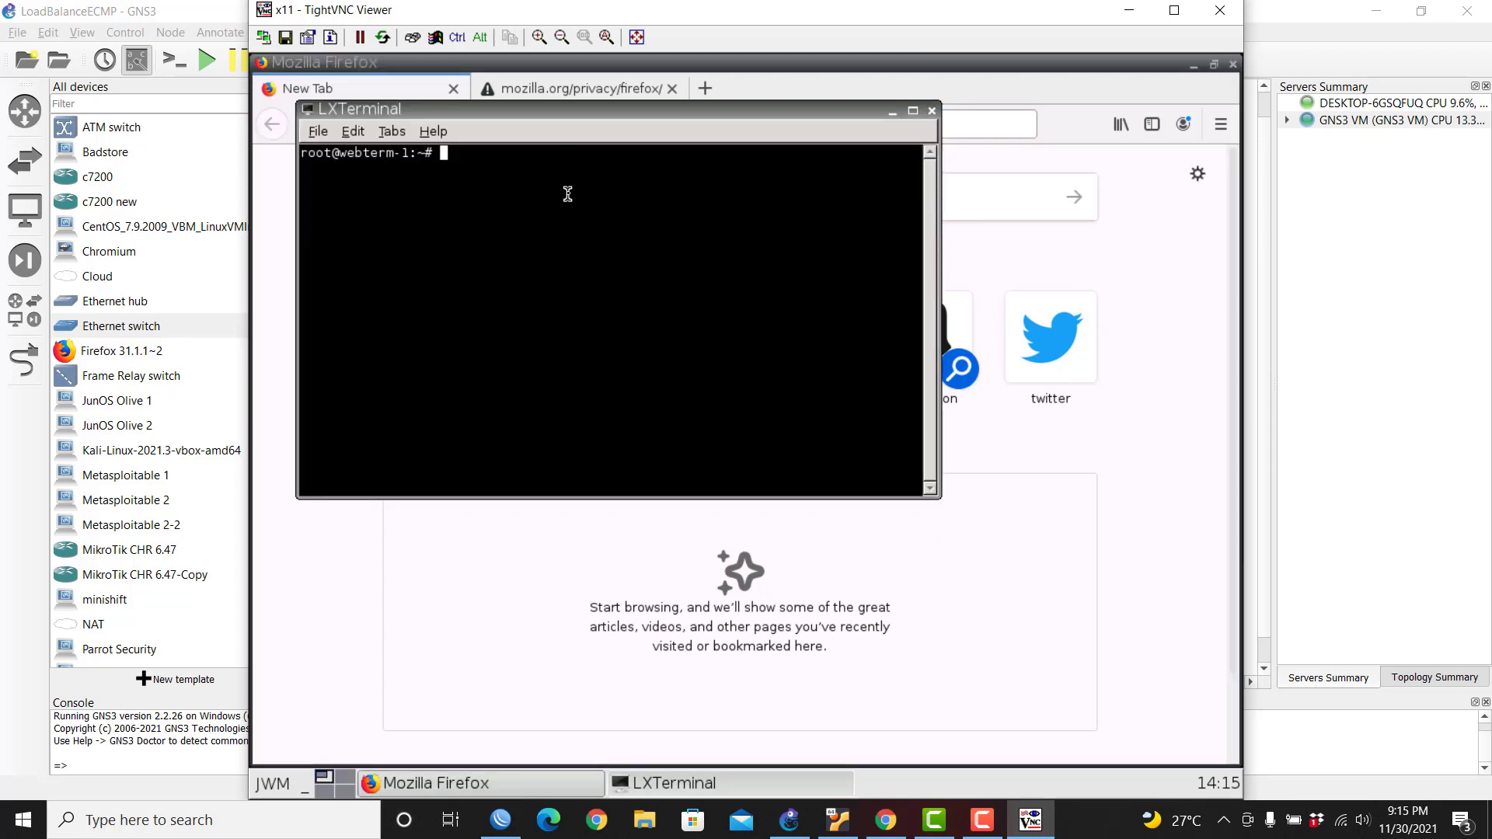
text(ifconfig o)
key(Return)
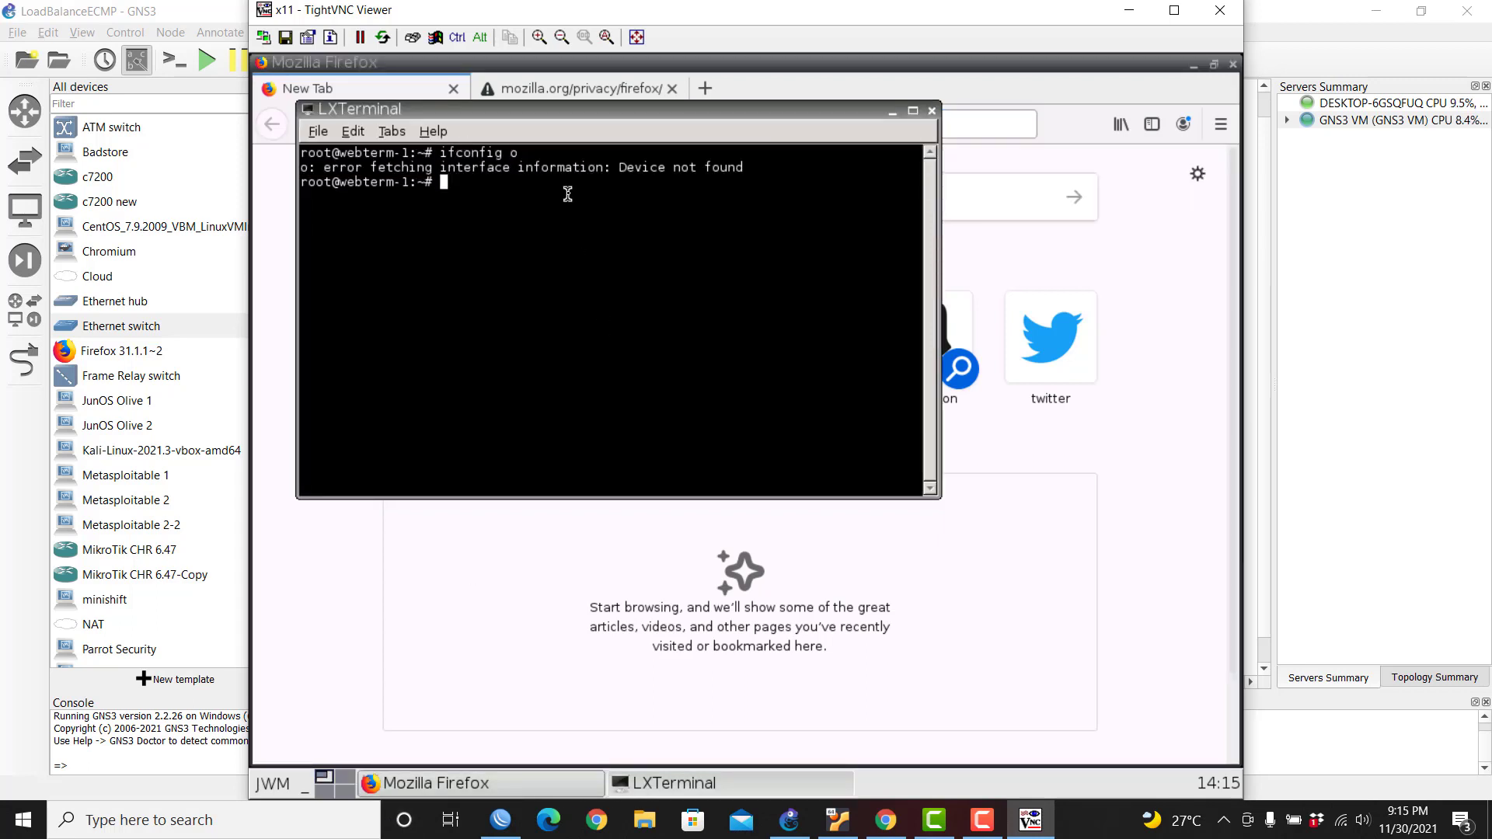
key(Up)
key(BackSpace)
key(BackSpace)
key(Return)
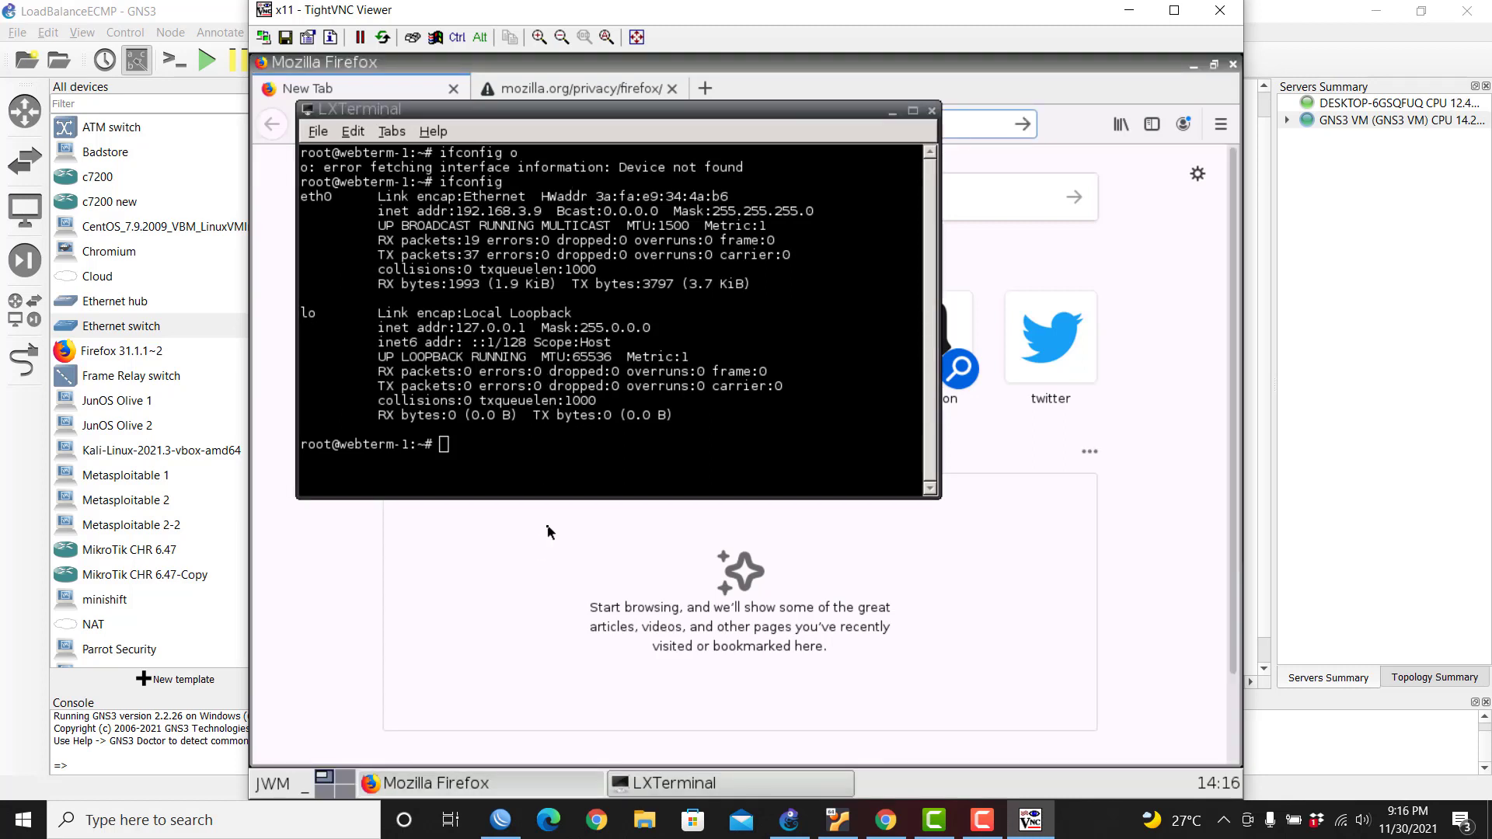
Step: Start a ping to 8.8.8.8 from the webterm-1 terminal
text(ifcoping)
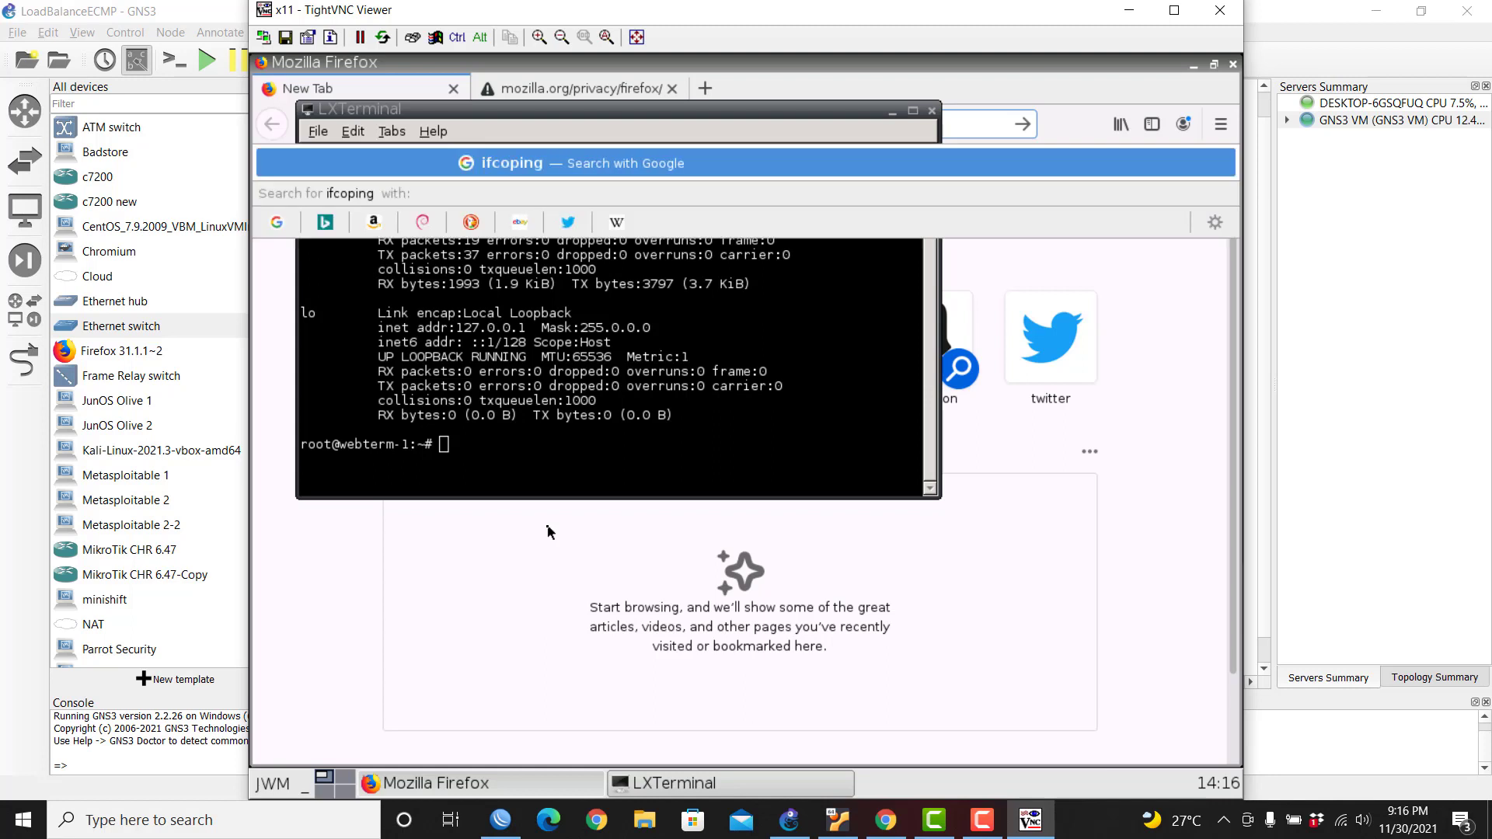
click(501, 452)
text(ping )
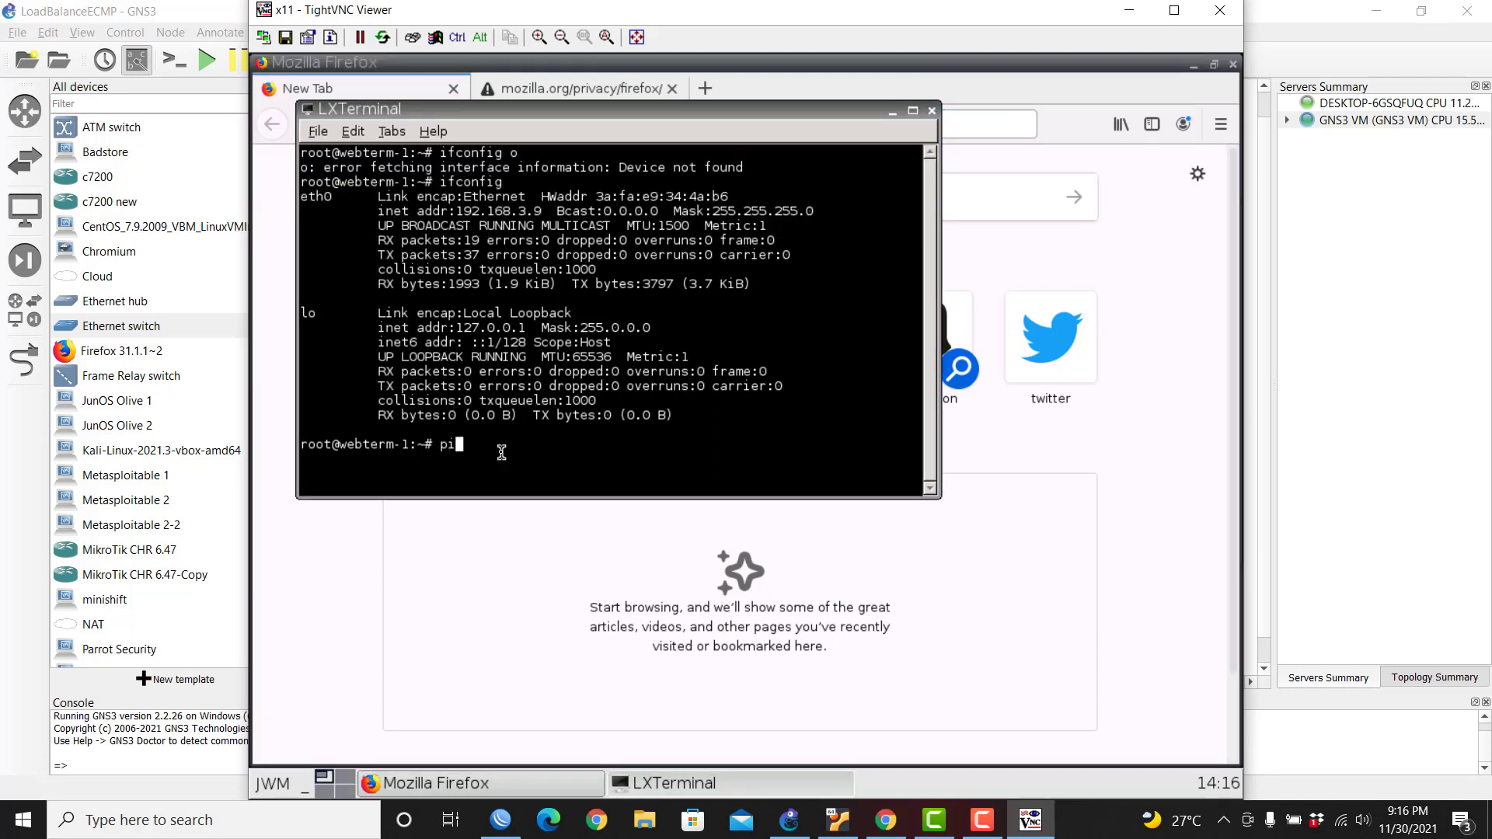
text(8.8.8.8)
key(Return)
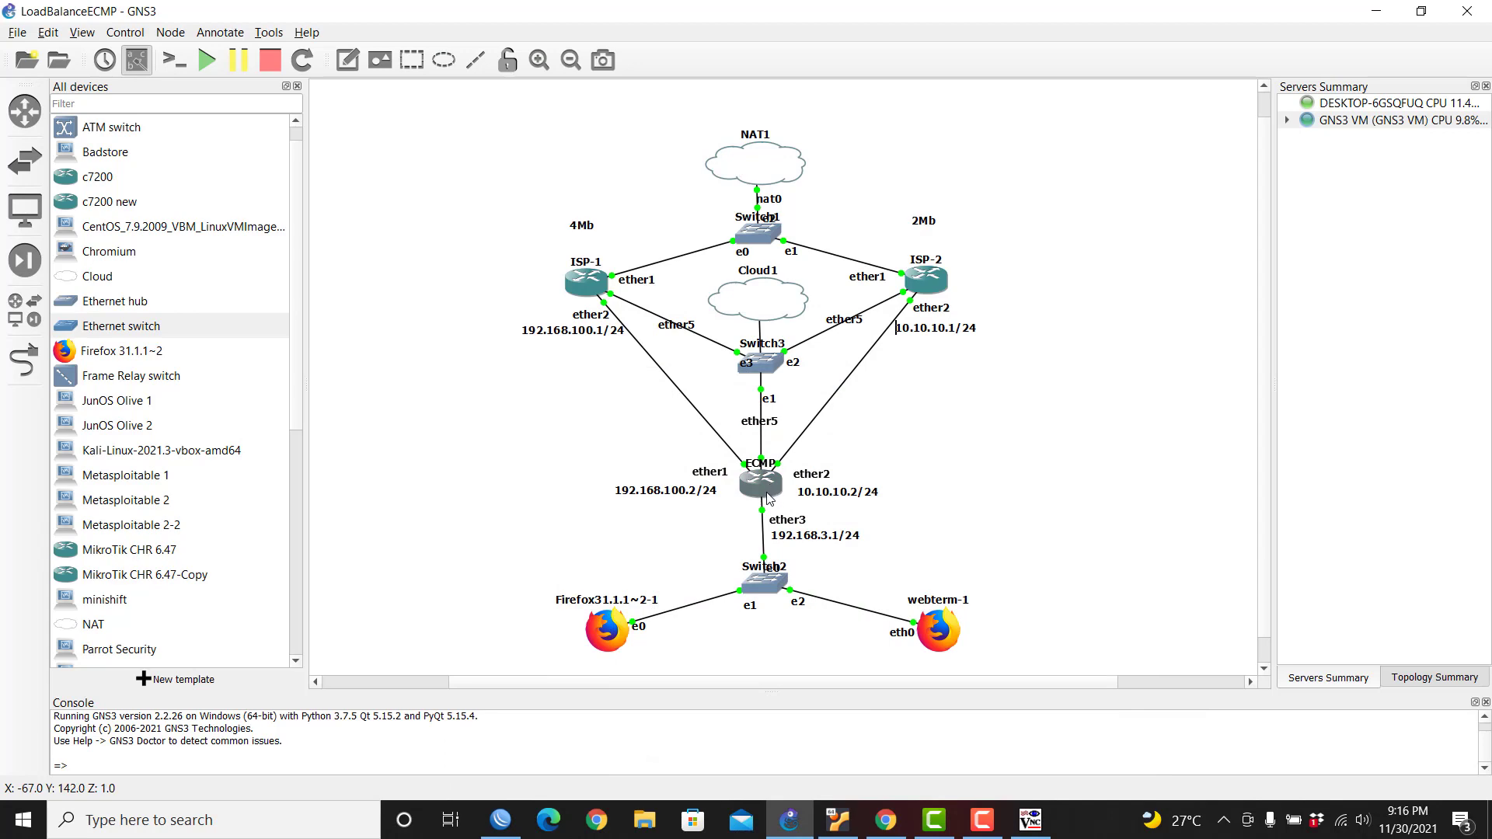
Step: Close the DHCP Server window and open the Firewall NAT rule list
click(498, 820)
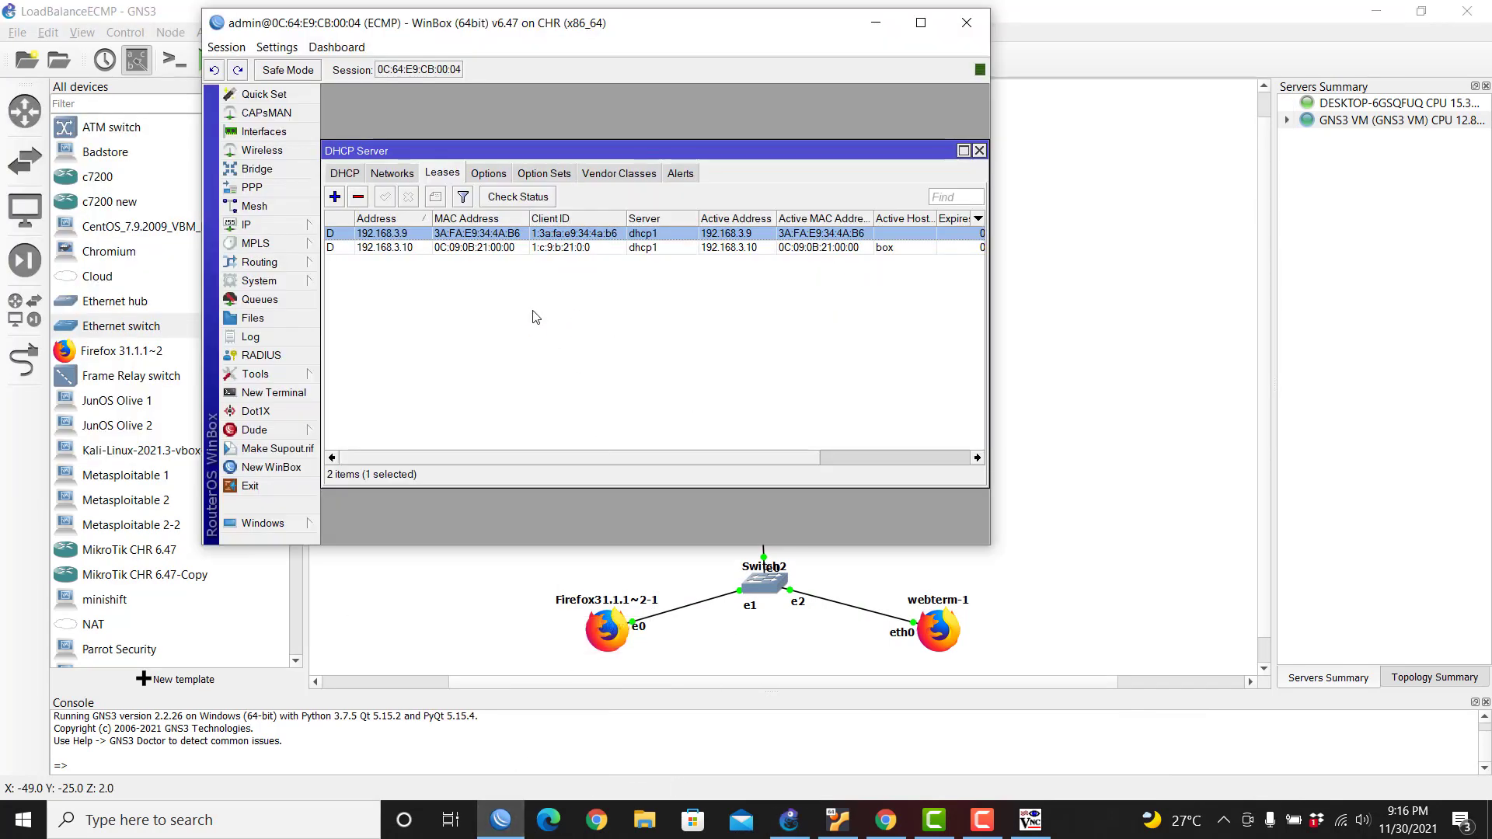
click(980, 151)
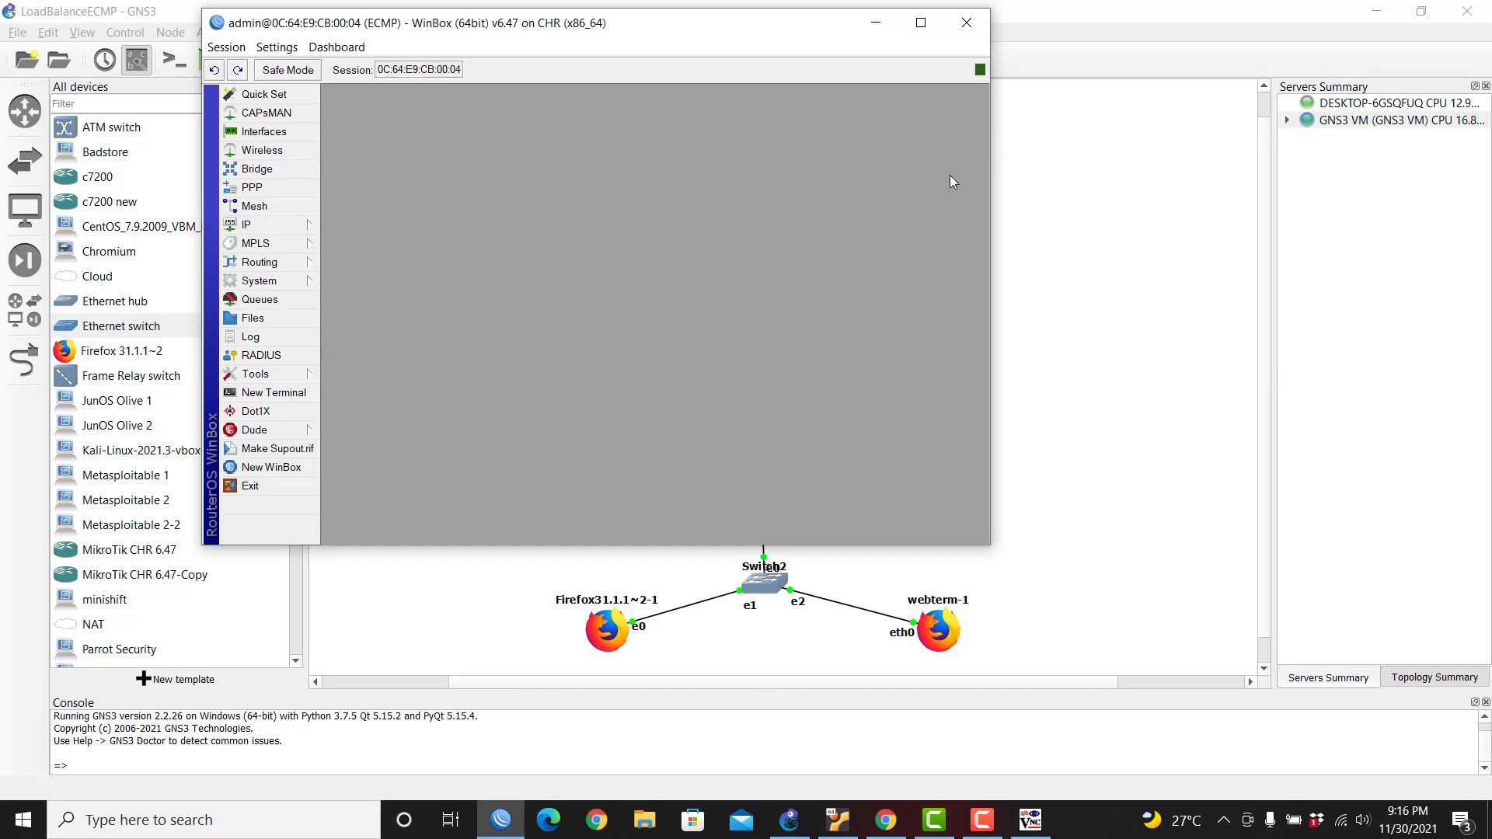
click(300, 231)
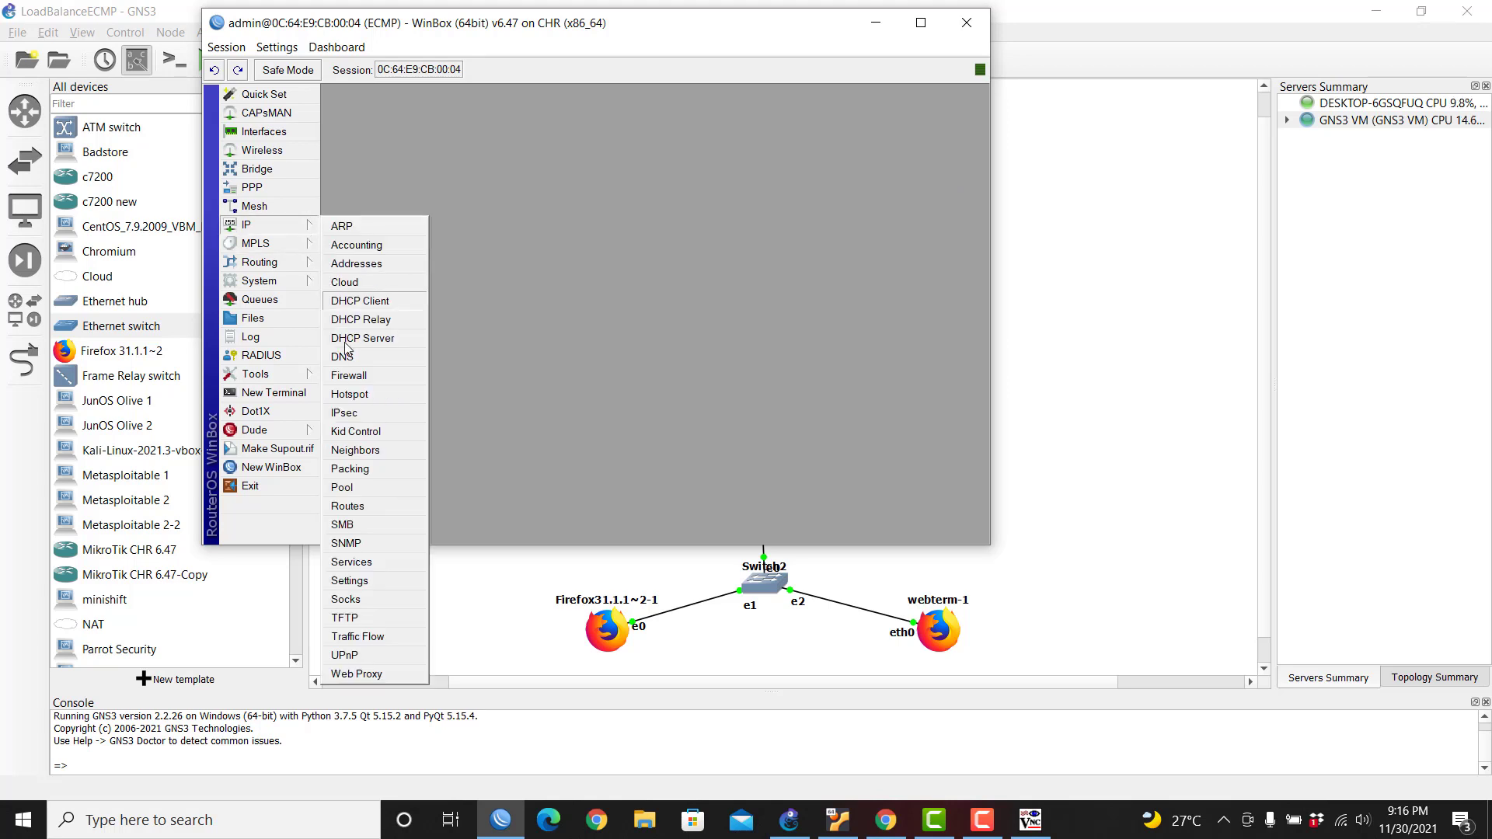
click(362, 381)
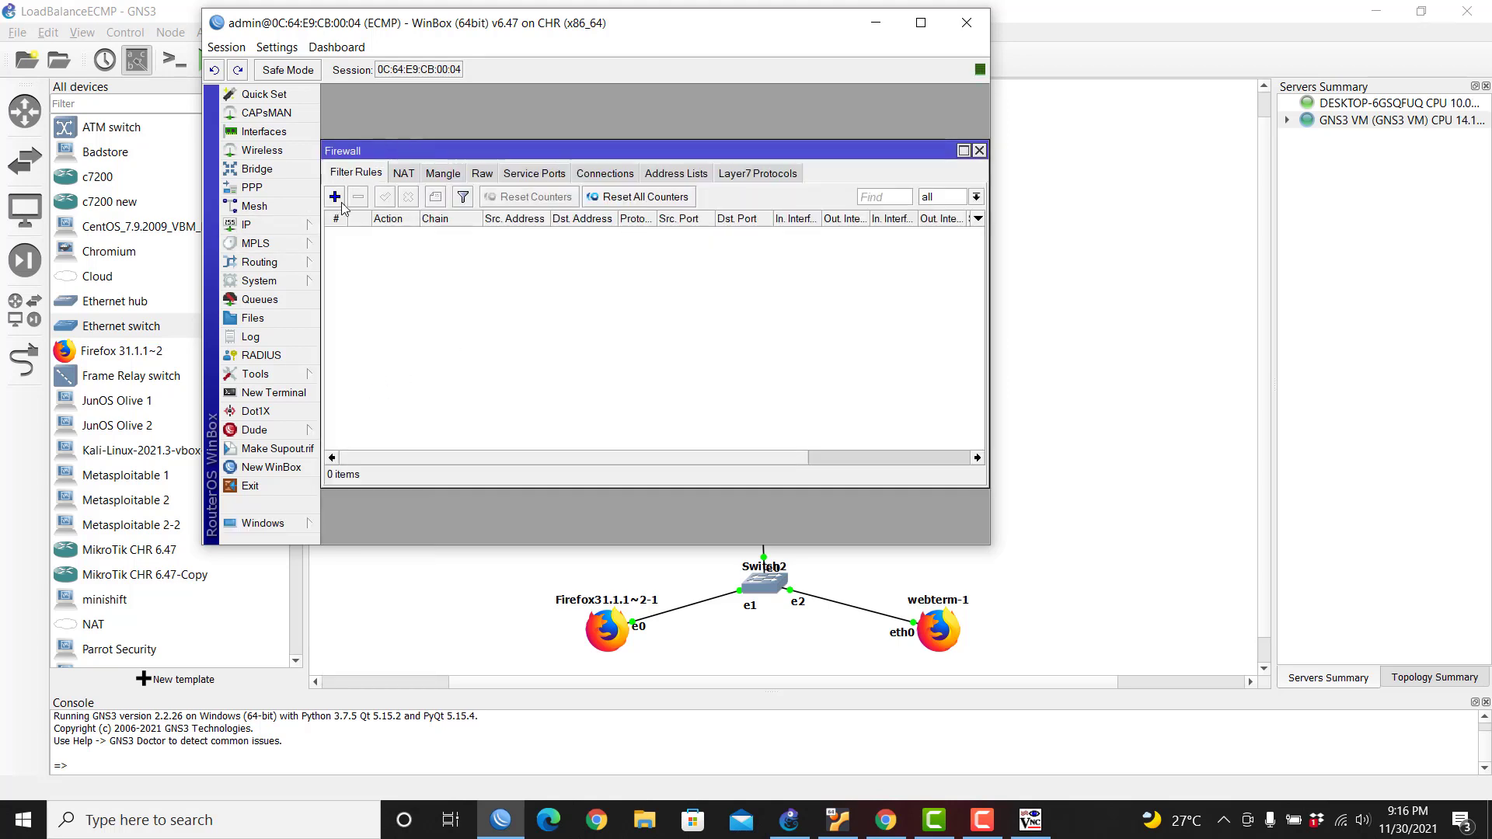
click(403, 172)
Step: Add a srcnat rule with Out. Interface ether1 and action masquerade
click(335, 197)
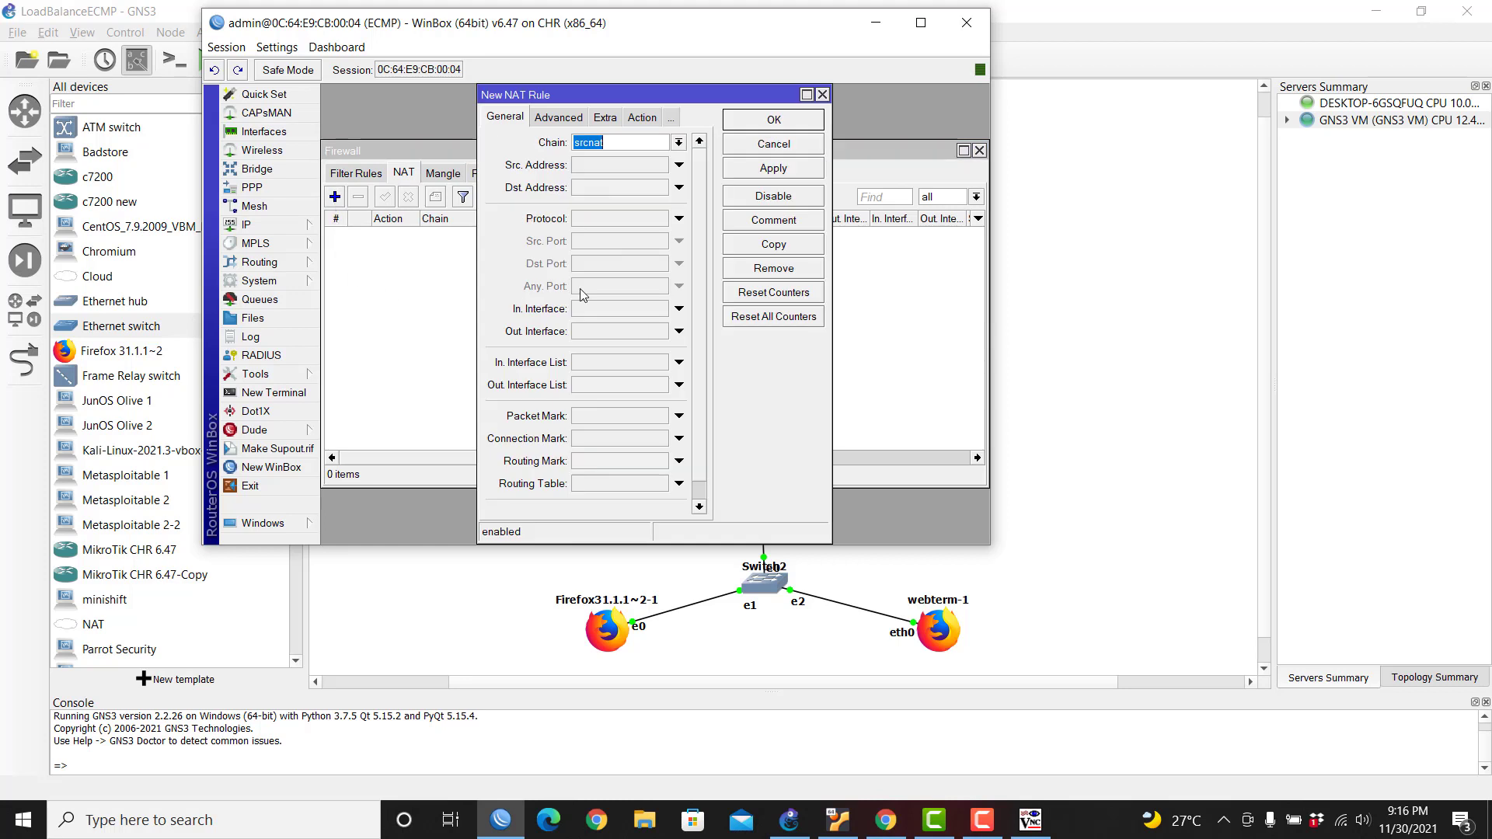
click(597, 334)
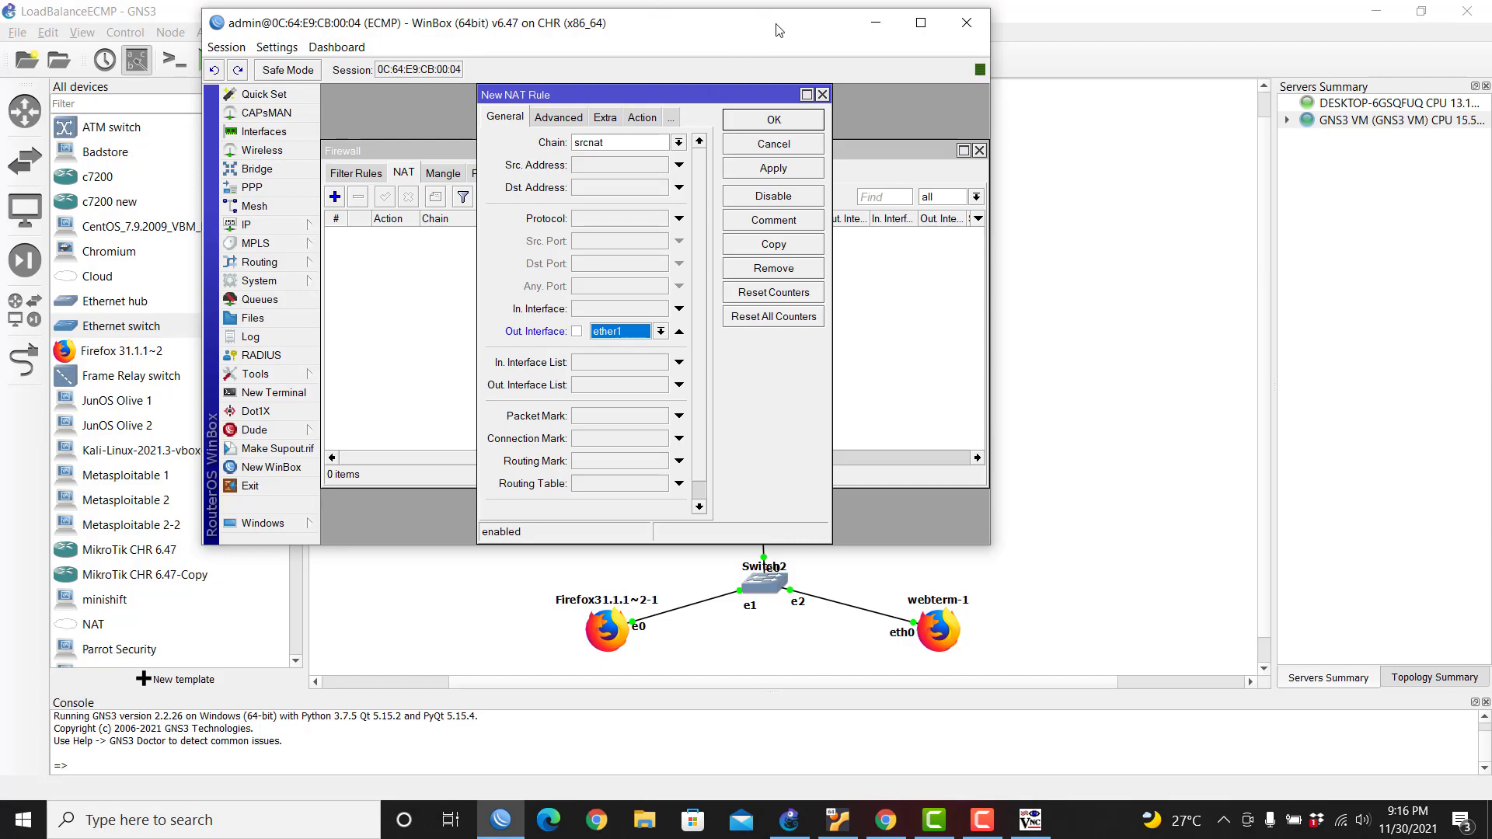
drag(770, 23, 968, 525)
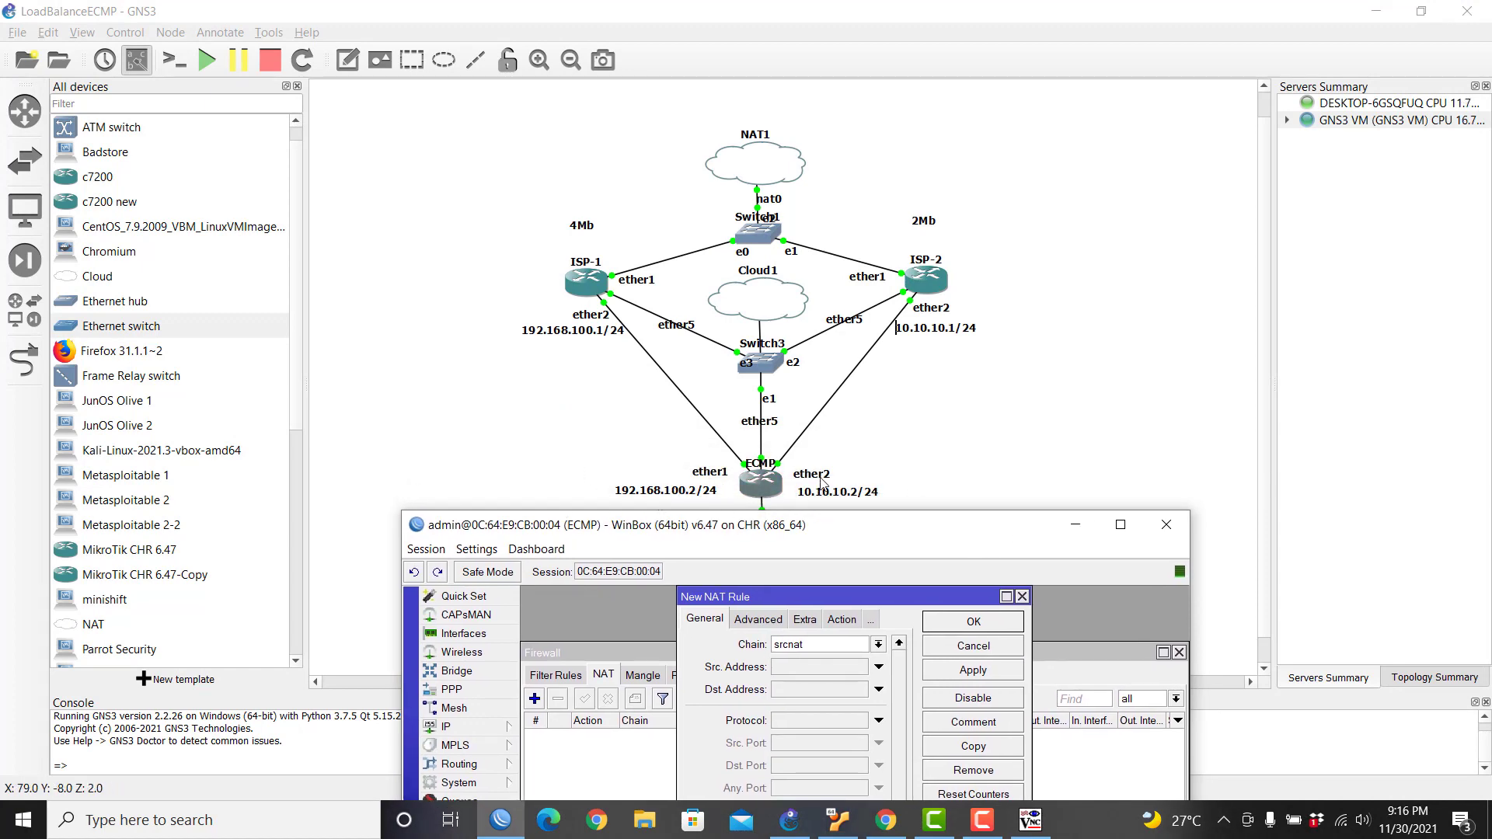
drag(872, 528, 820, 98)
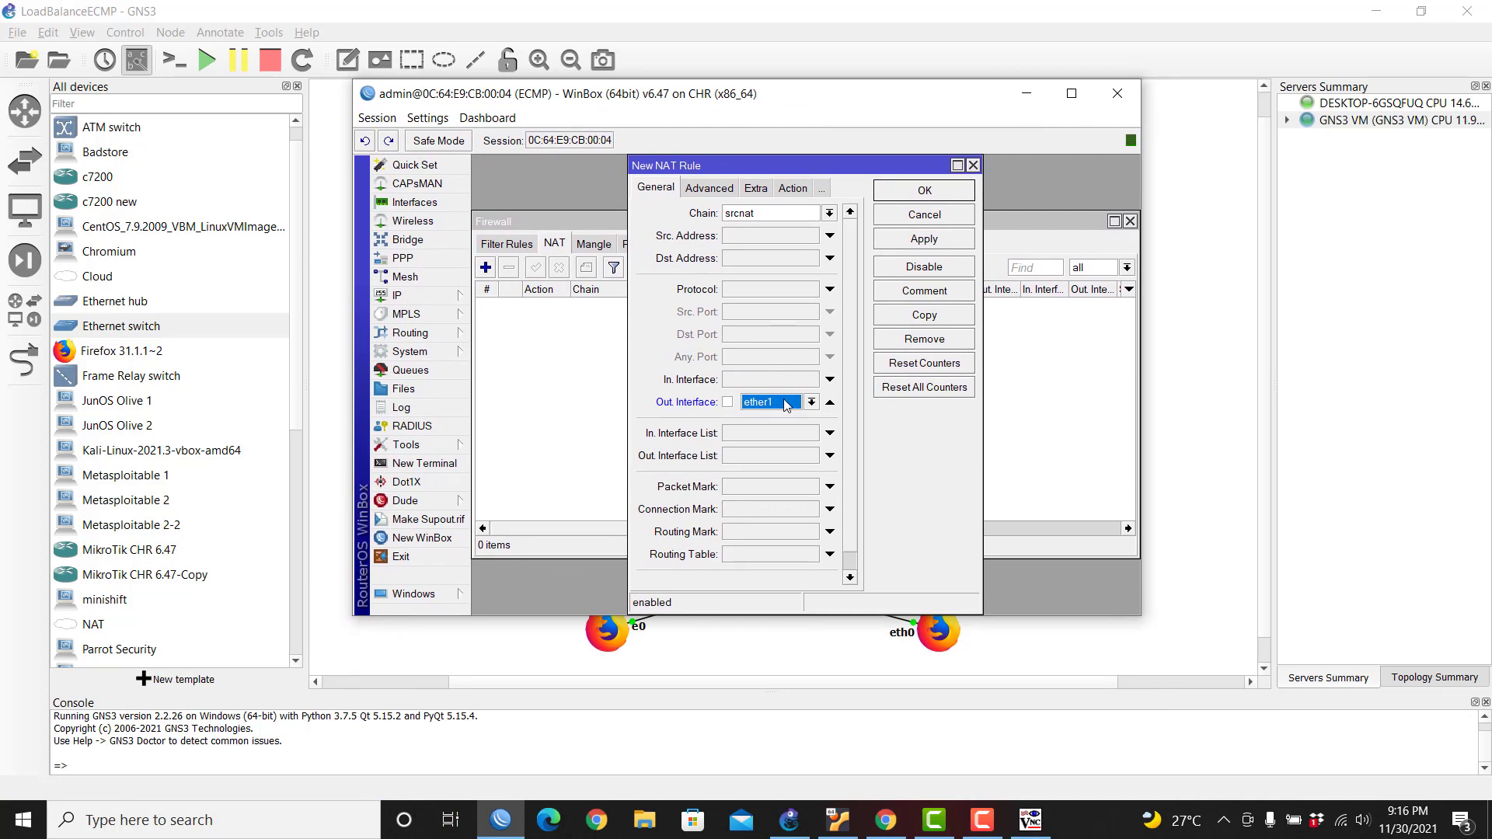
click(793, 188)
click(773, 213)
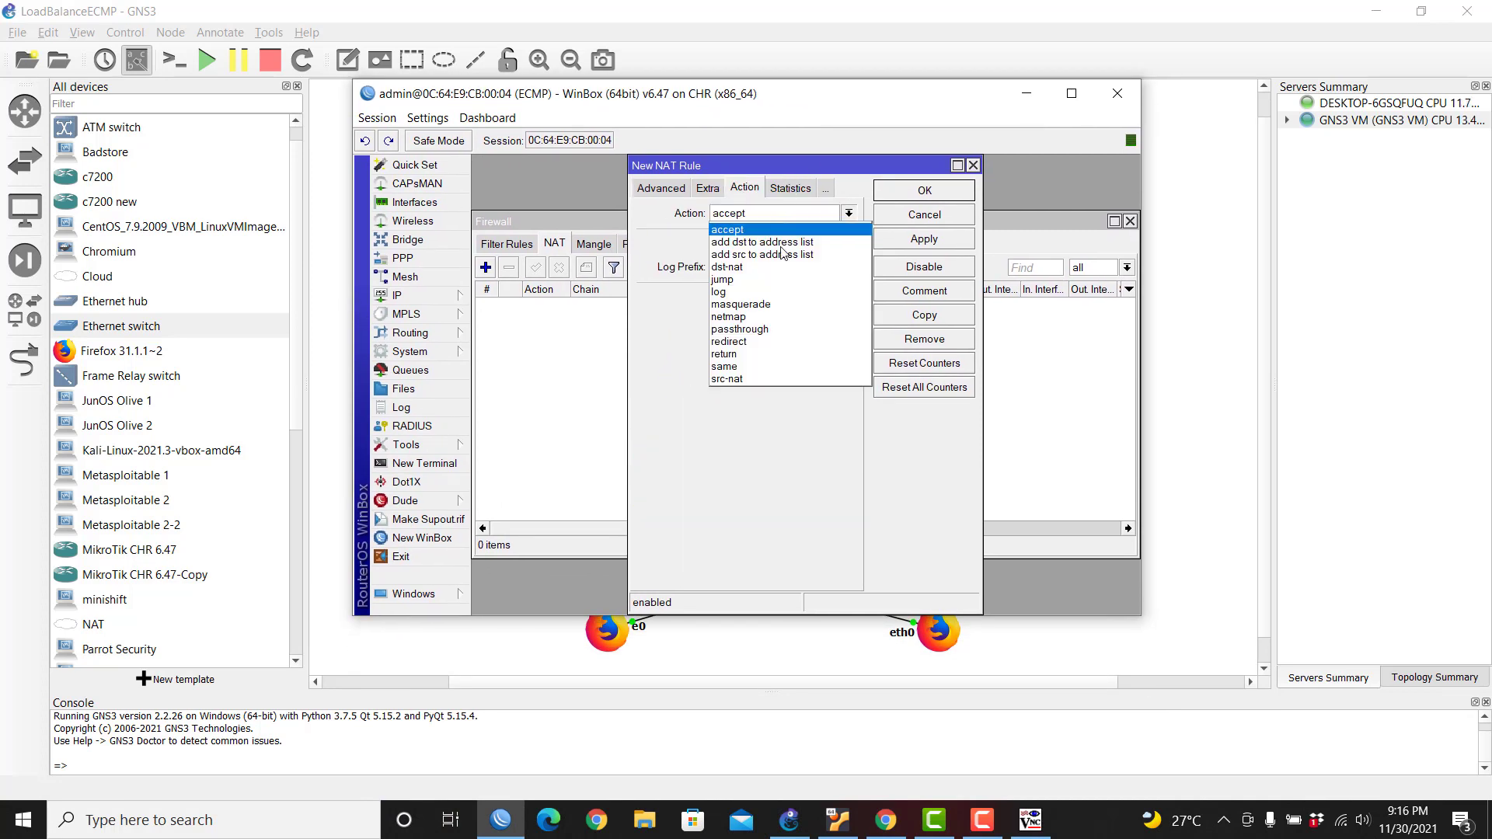
click(777, 300)
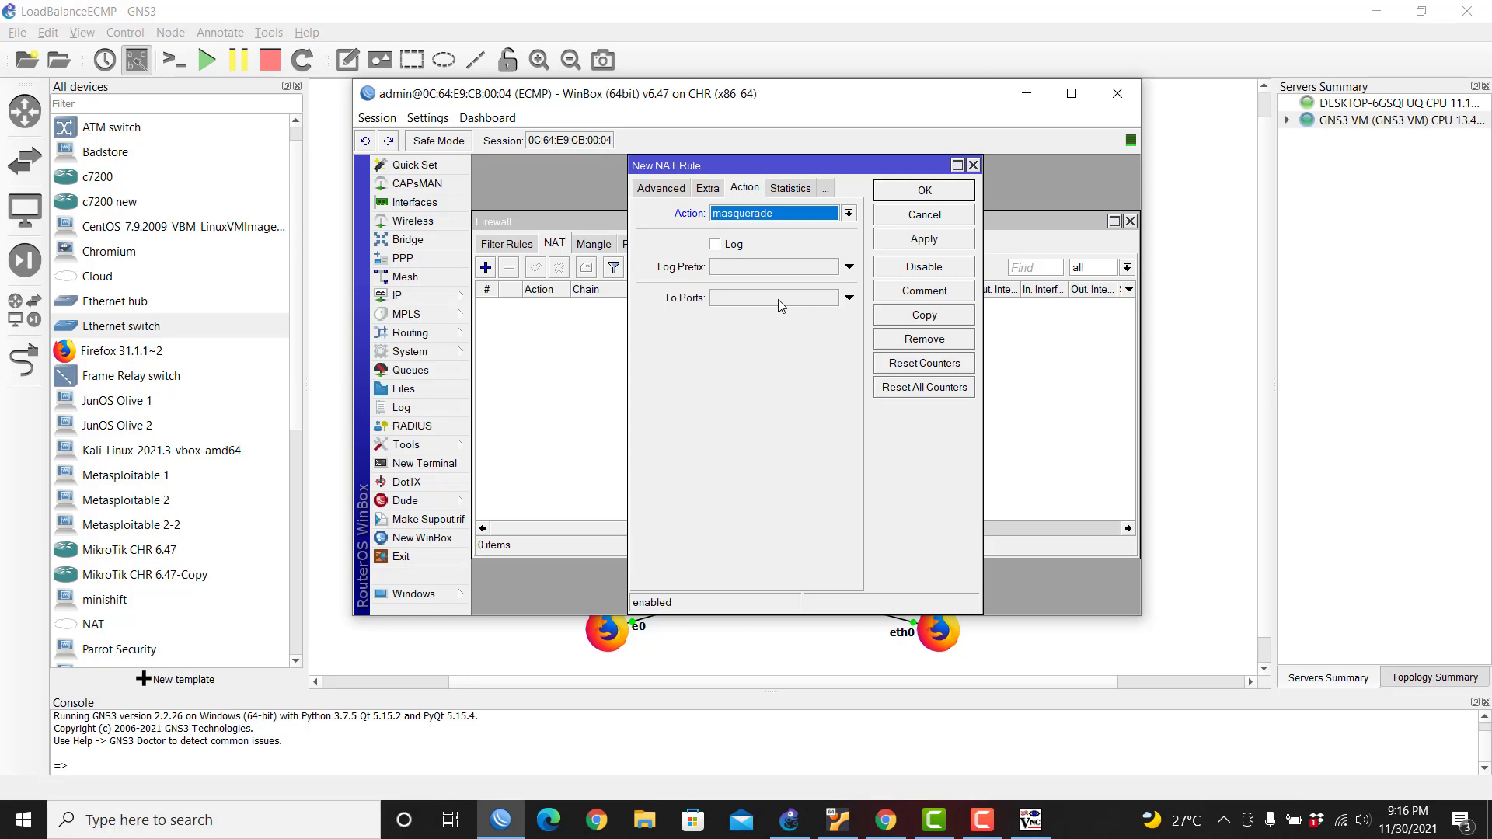
Step: Copy it as a second masquerade rule on ether2, save both, and widen the list to show counters
click(922, 316)
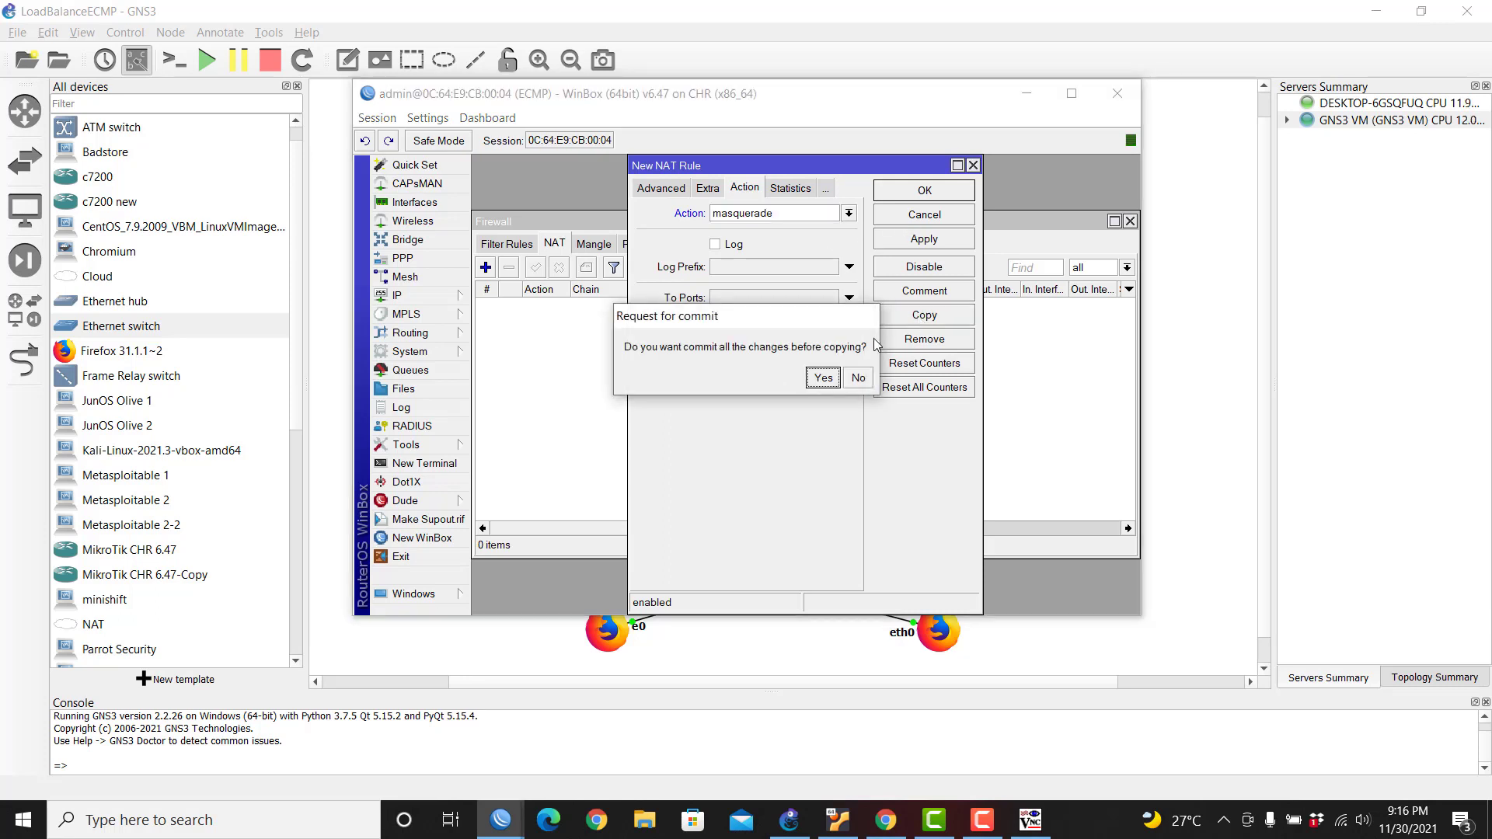
click(817, 376)
click(818, 403)
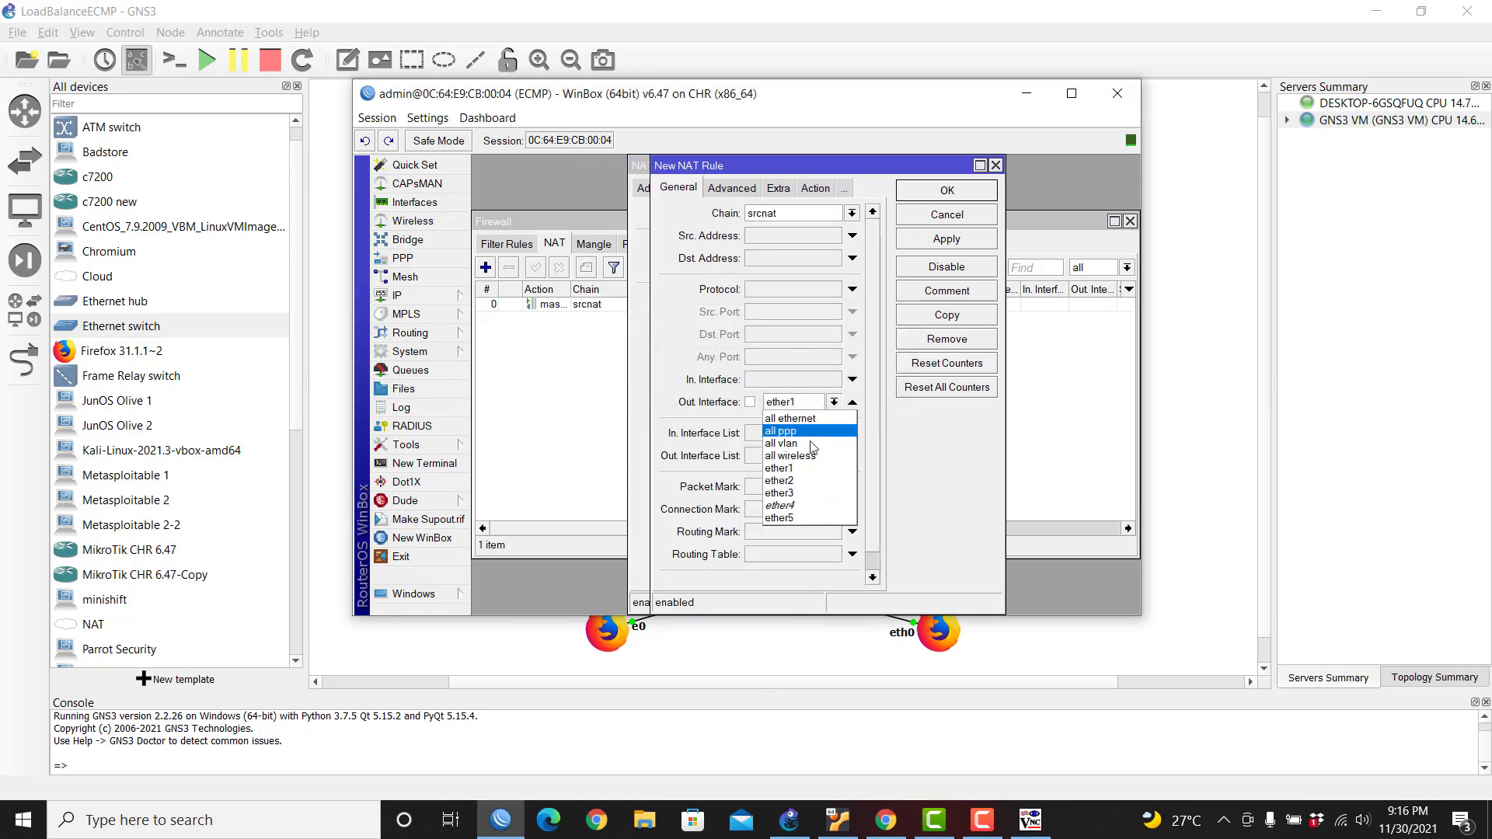
click(803, 482)
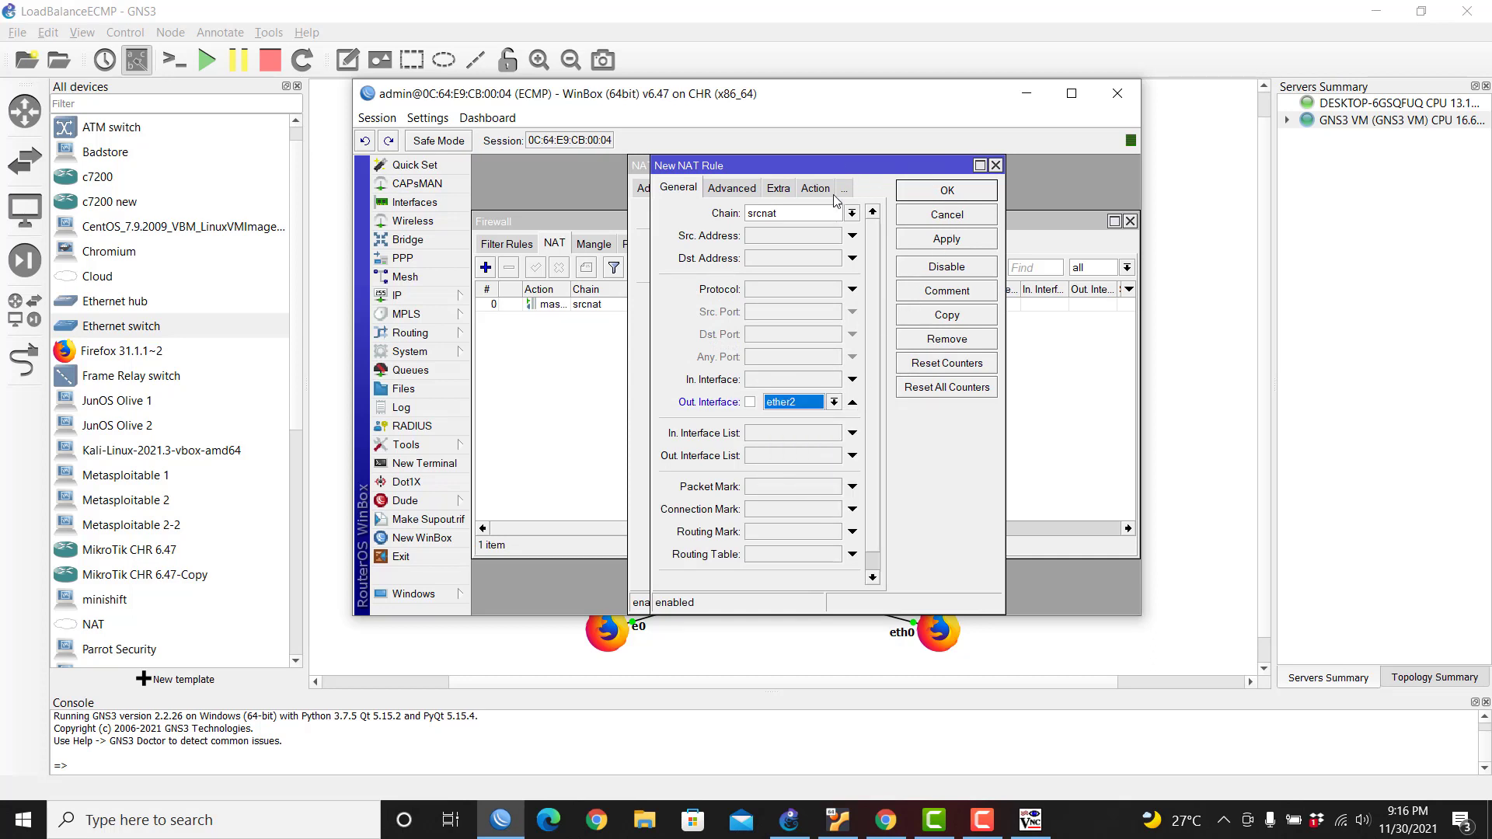
click(928, 192)
click(928, 195)
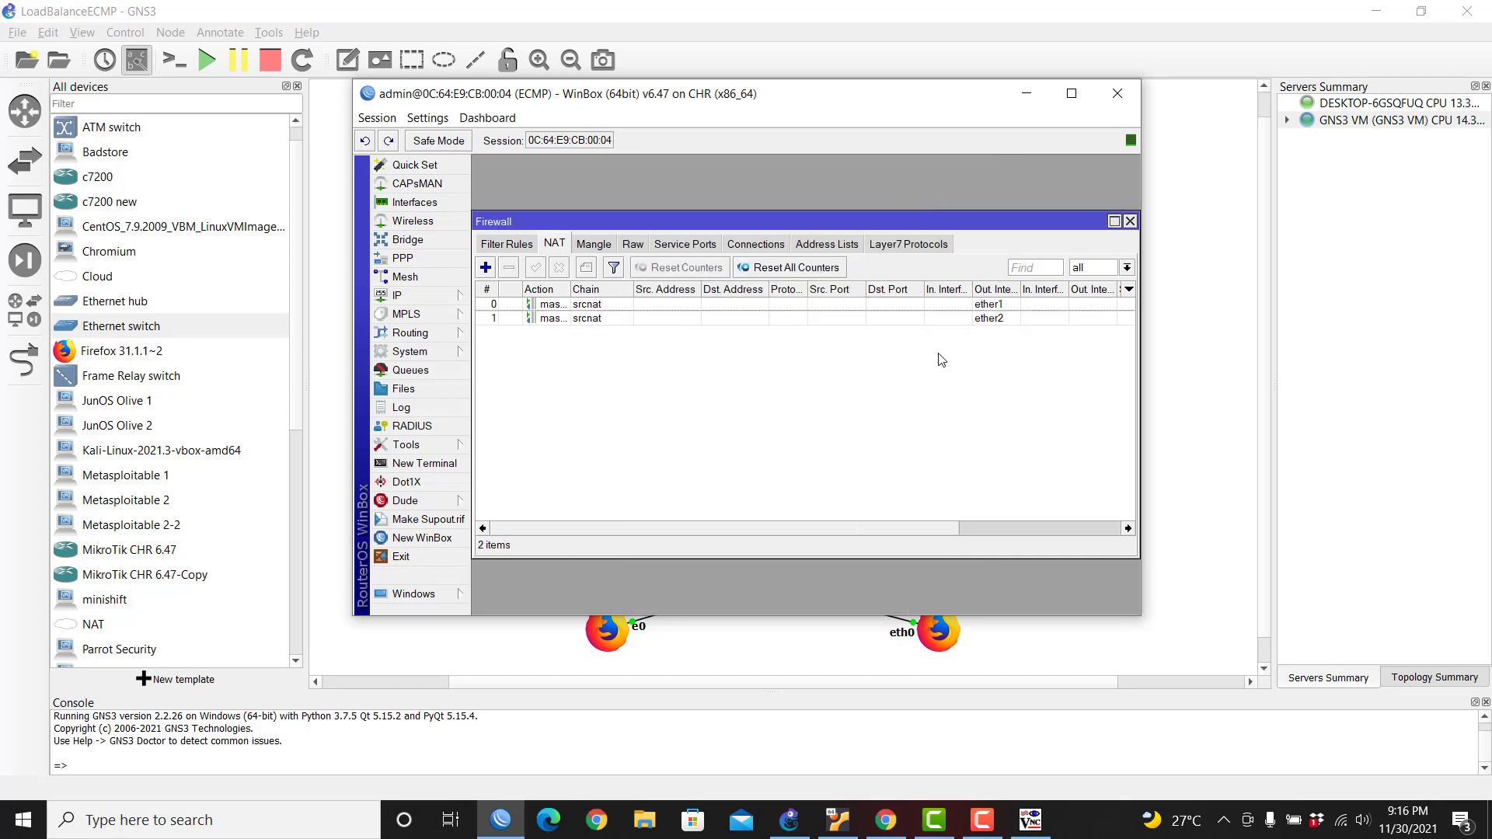
drag(1142, 171, 1426, 202)
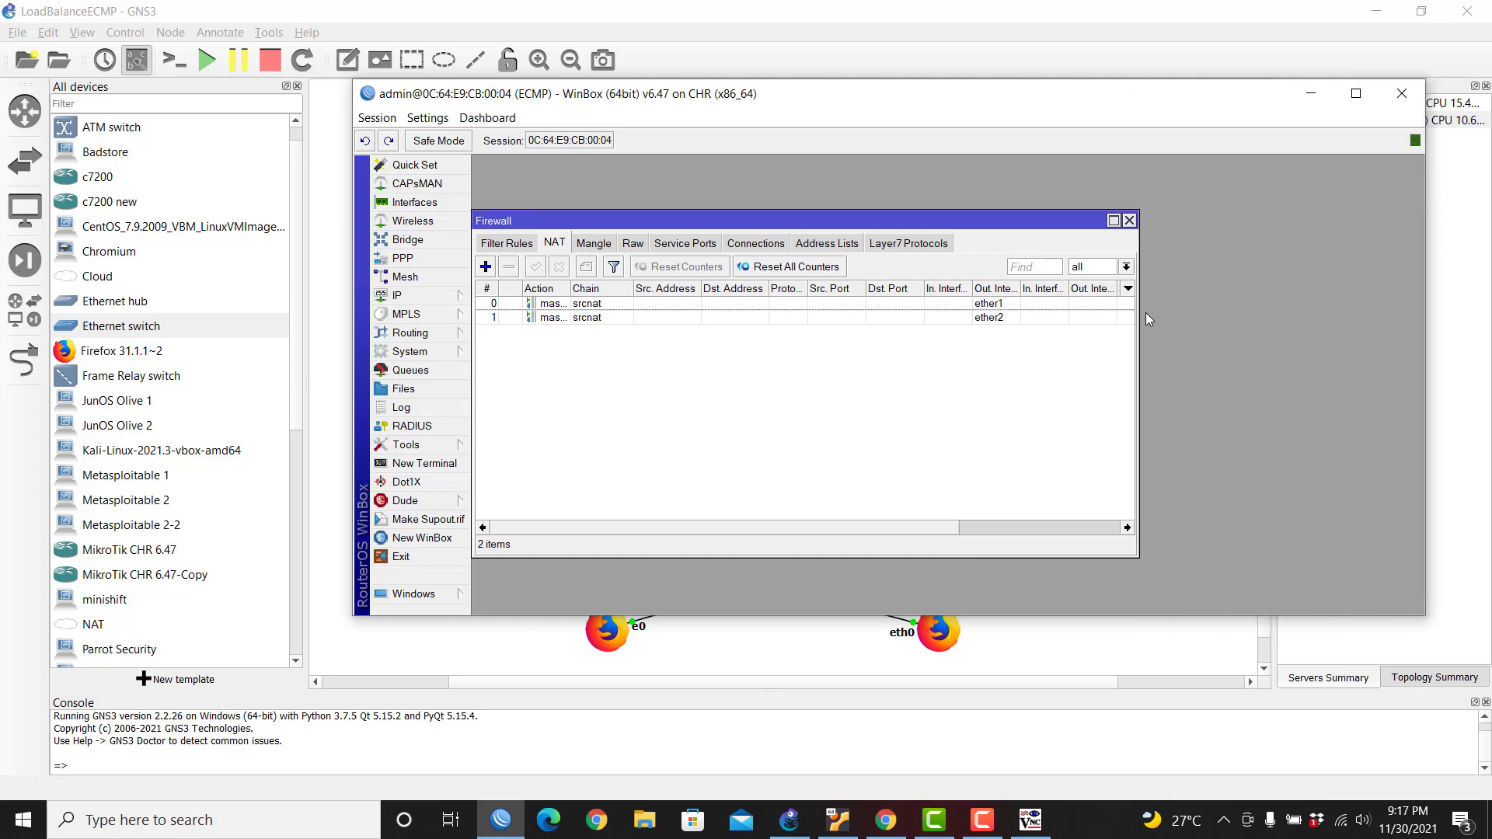
drag(1140, 317, 1407, 320)
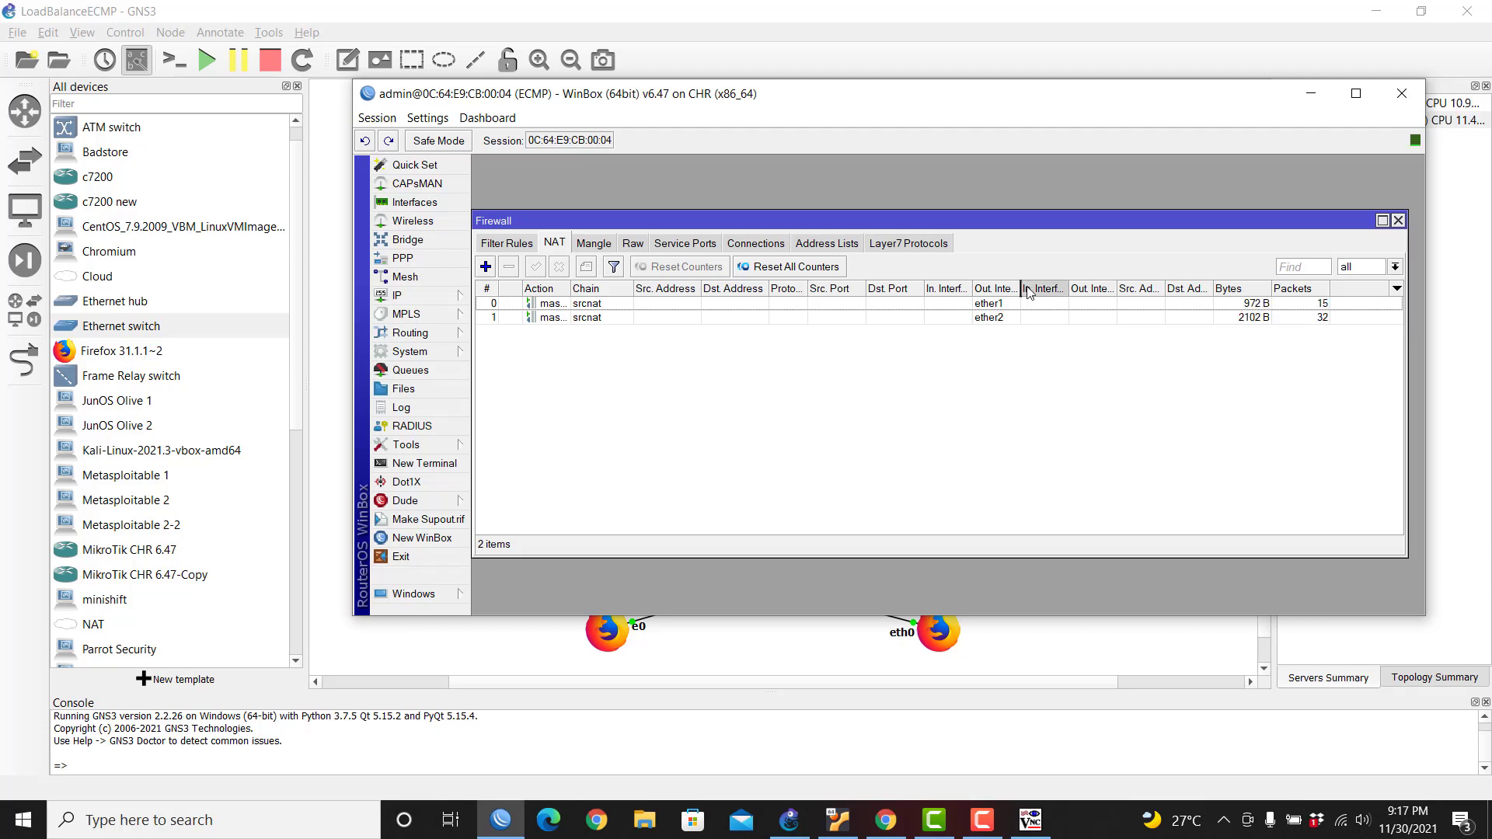
drag(1020, 288, 1058, 288)
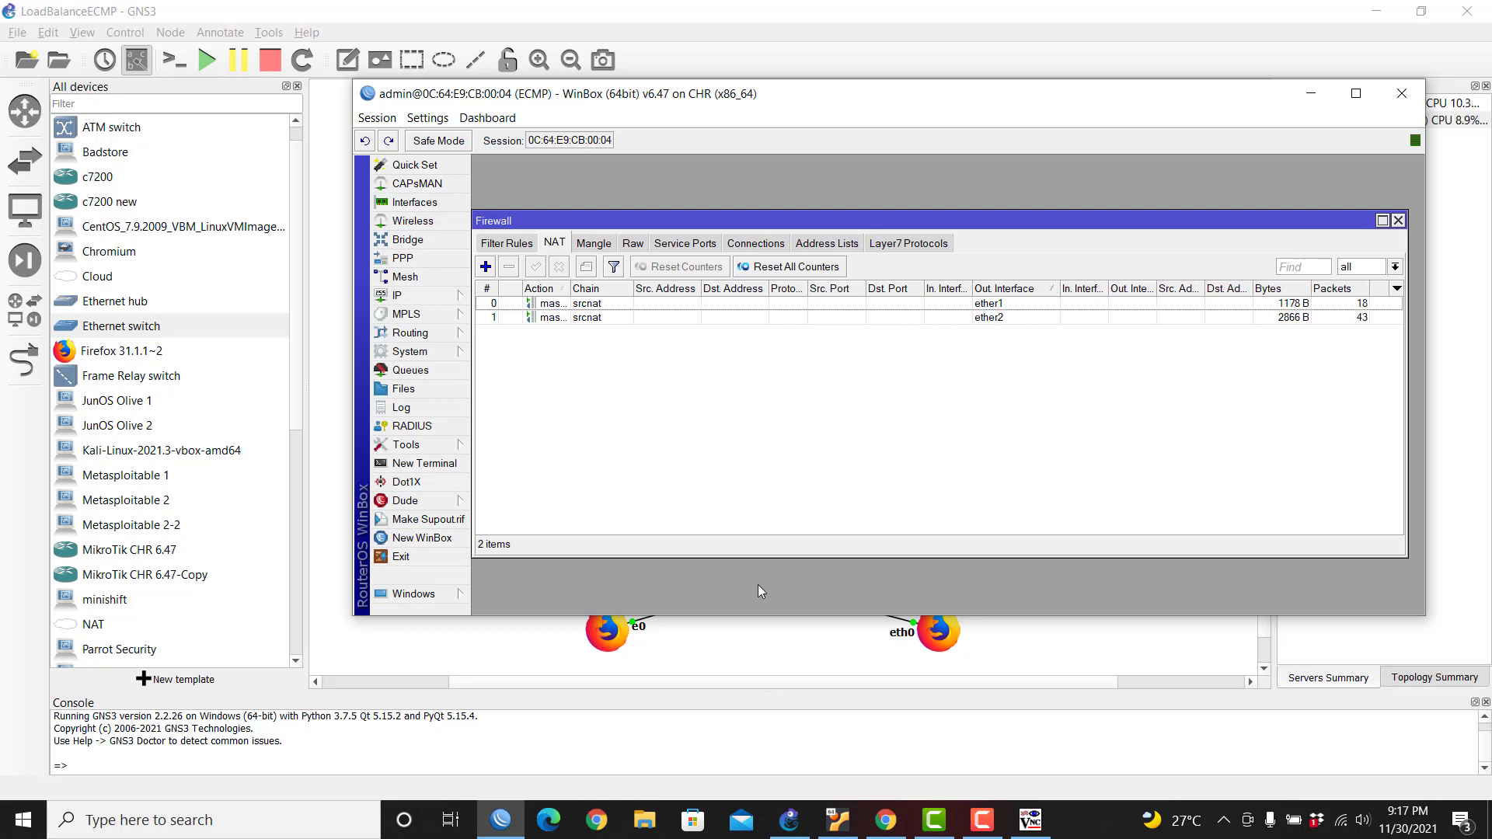
Step: Stop the running ping to 8.8.8.8 with Ctrl+C to show its statistics
click(1031, 820)
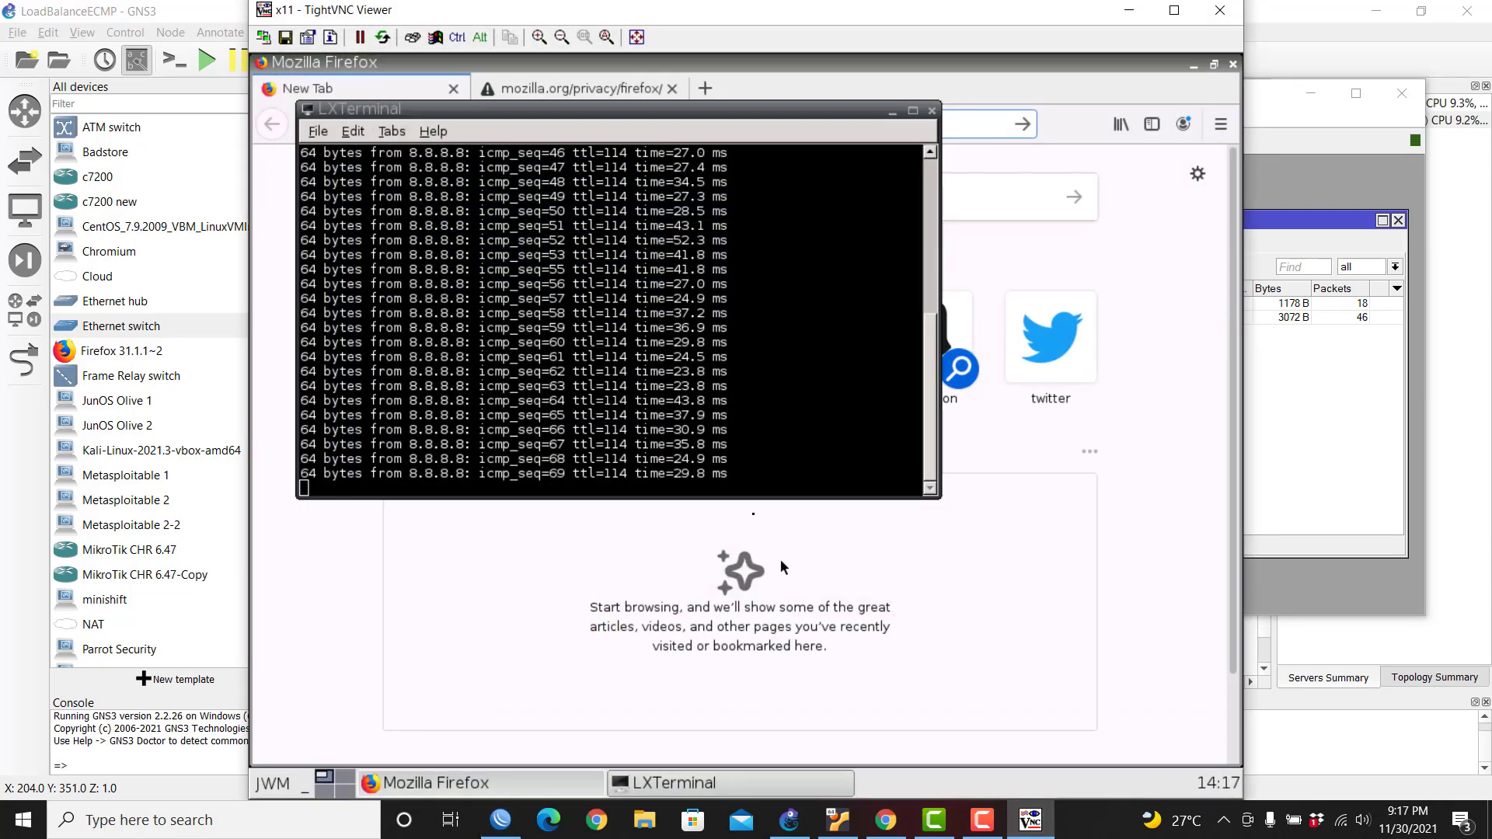
scroll(829, 317, up, 4)
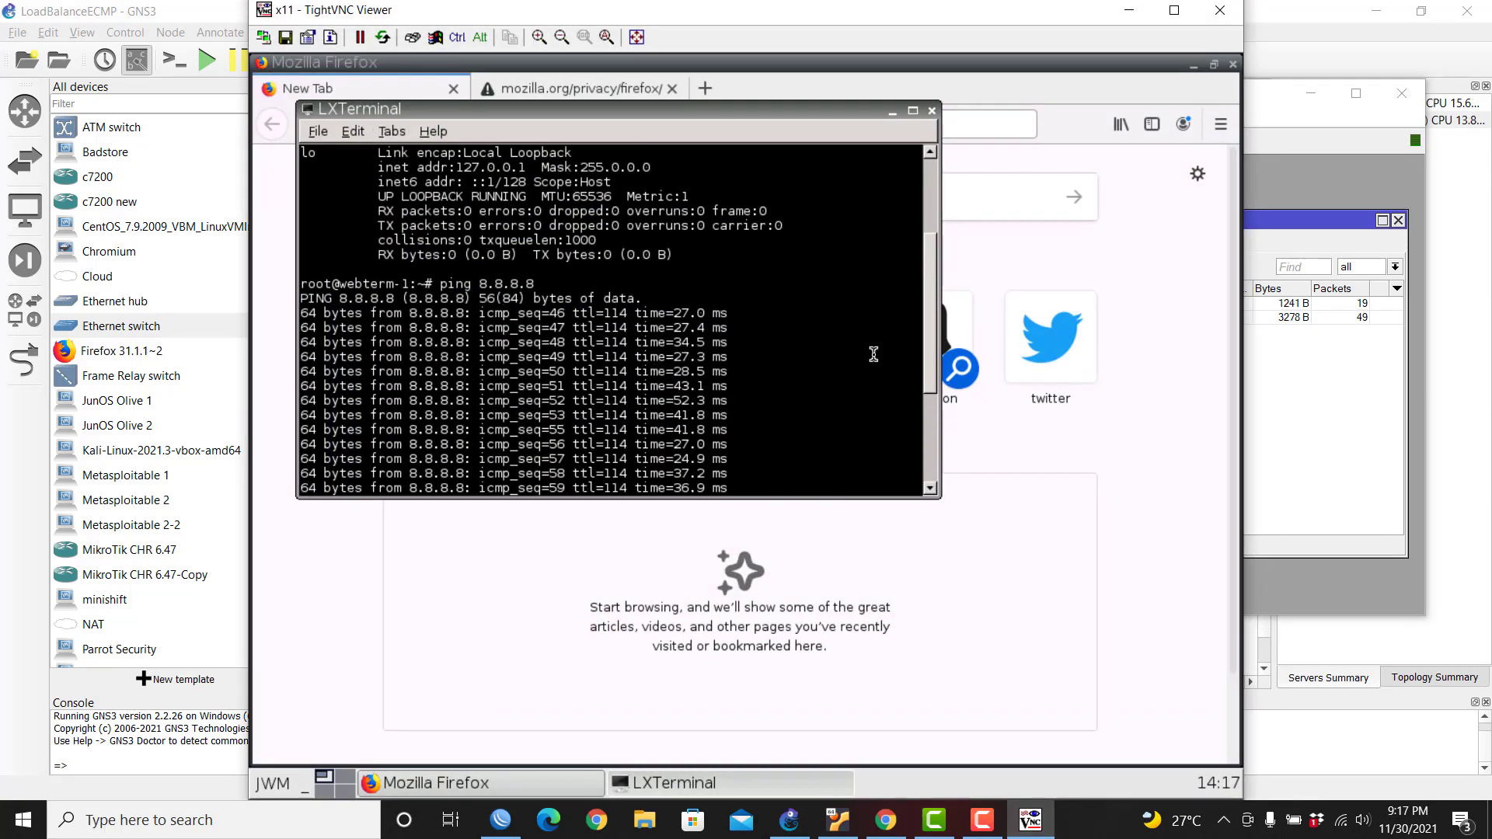
key(ctrl+c)
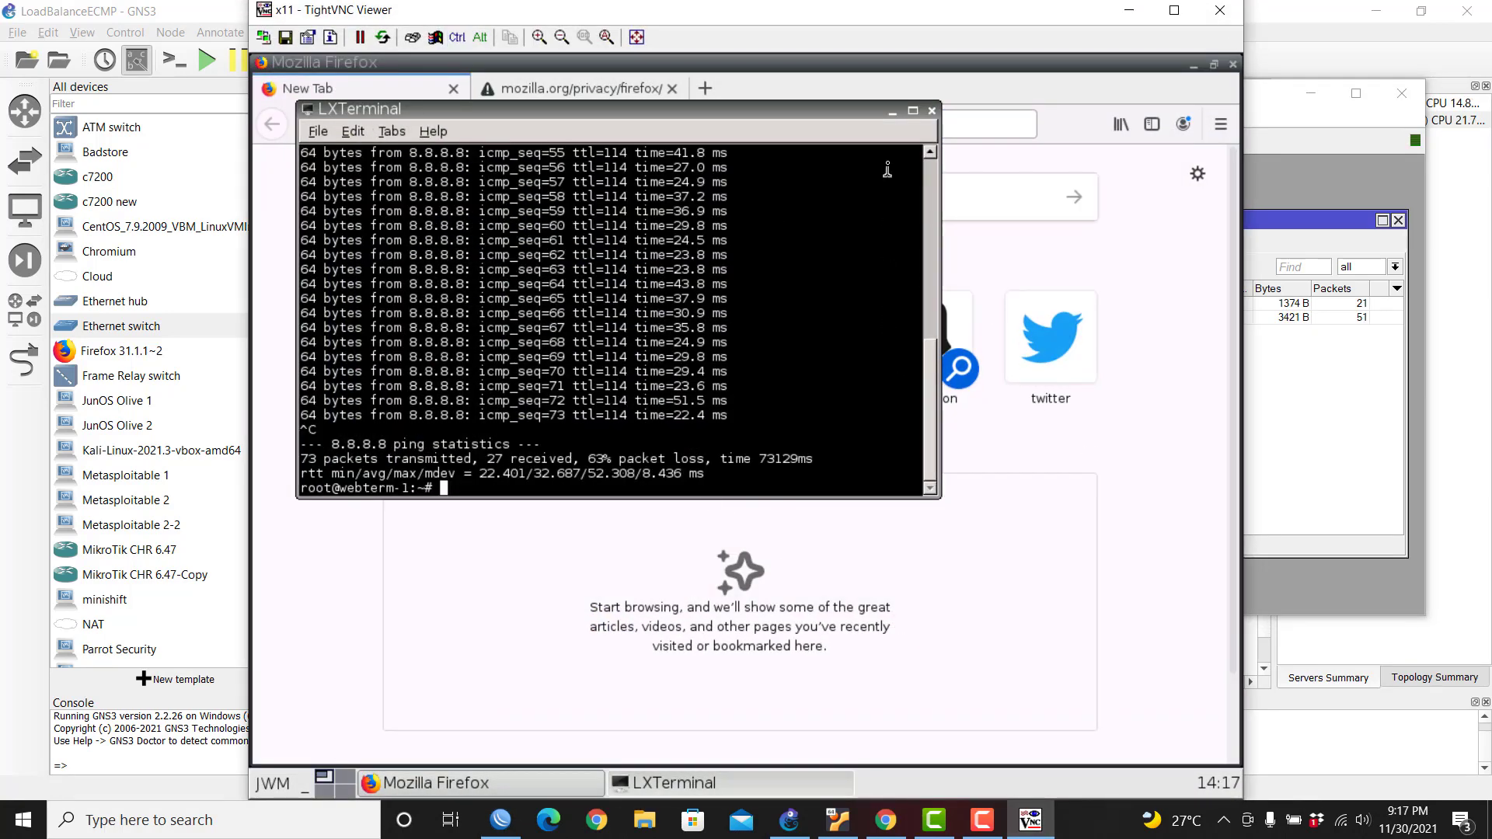
Step: Move the webterm window aside, hide the router window, and close the webterm session
drag(1079, 21, 1121, 294)
click(1312, 93)
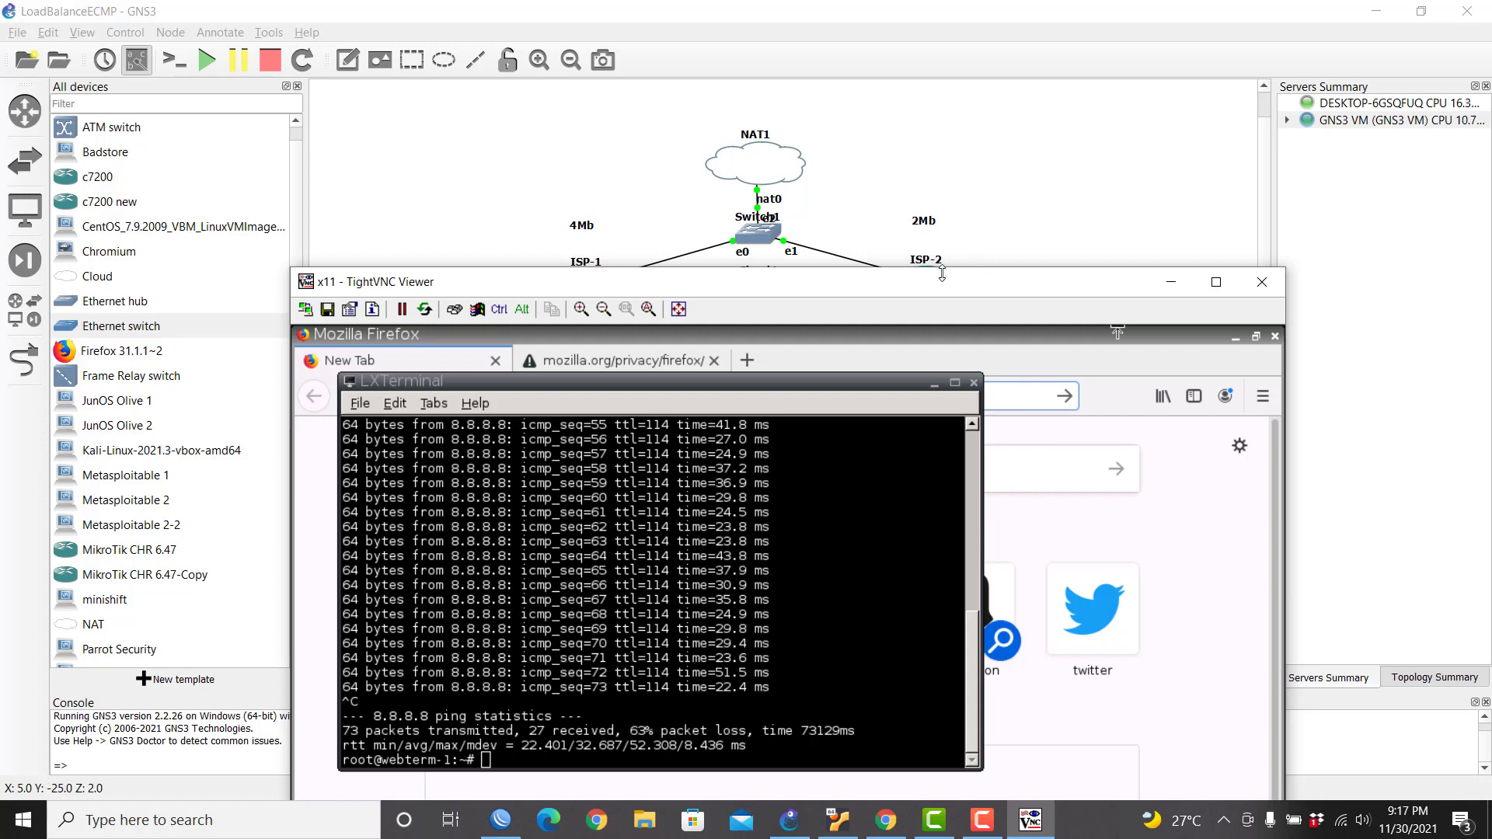
drag(947, 290, 924, 93)
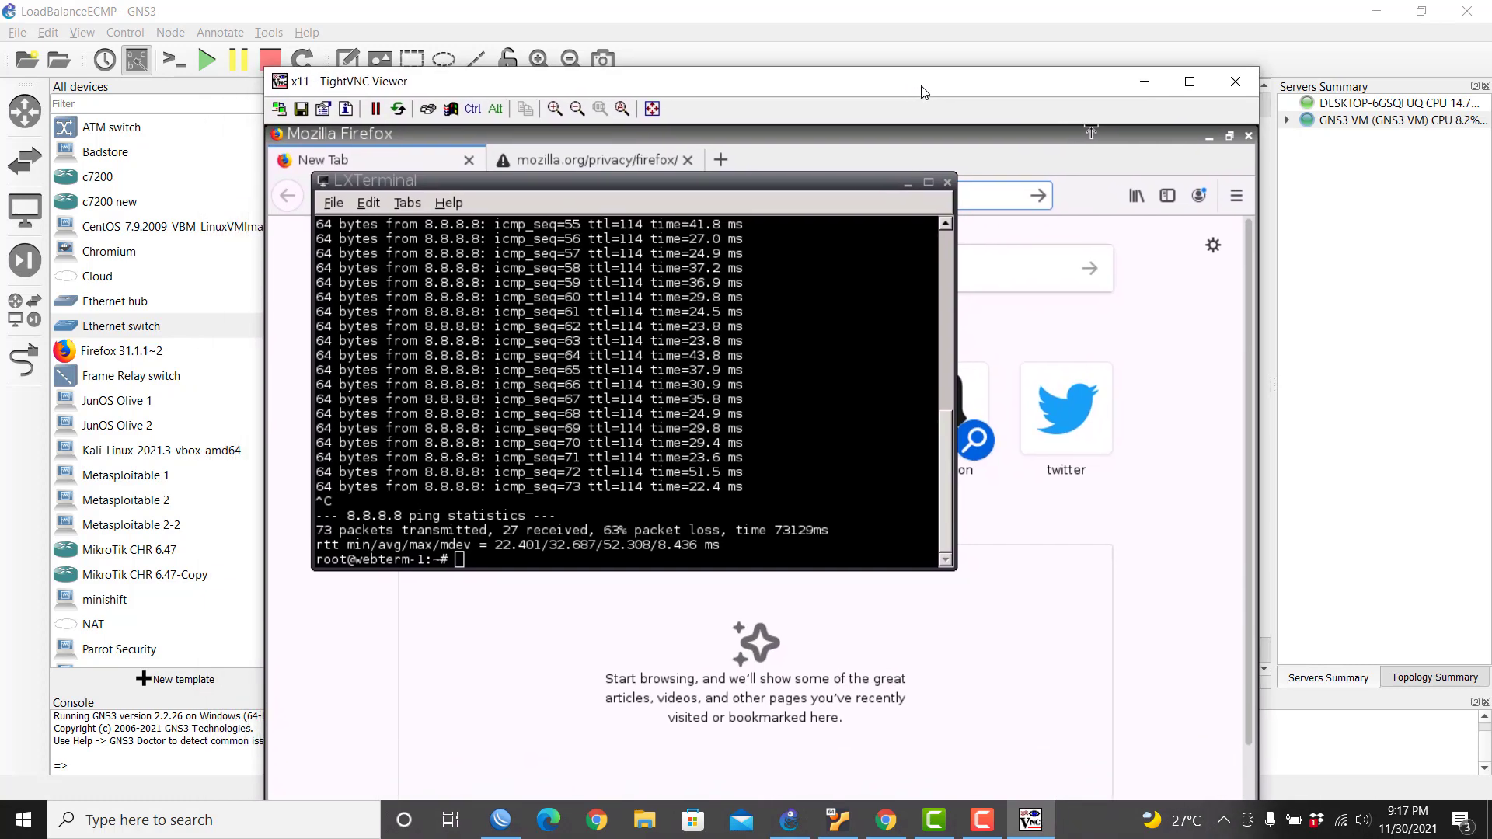
drag(1030, 74, 969, 697)
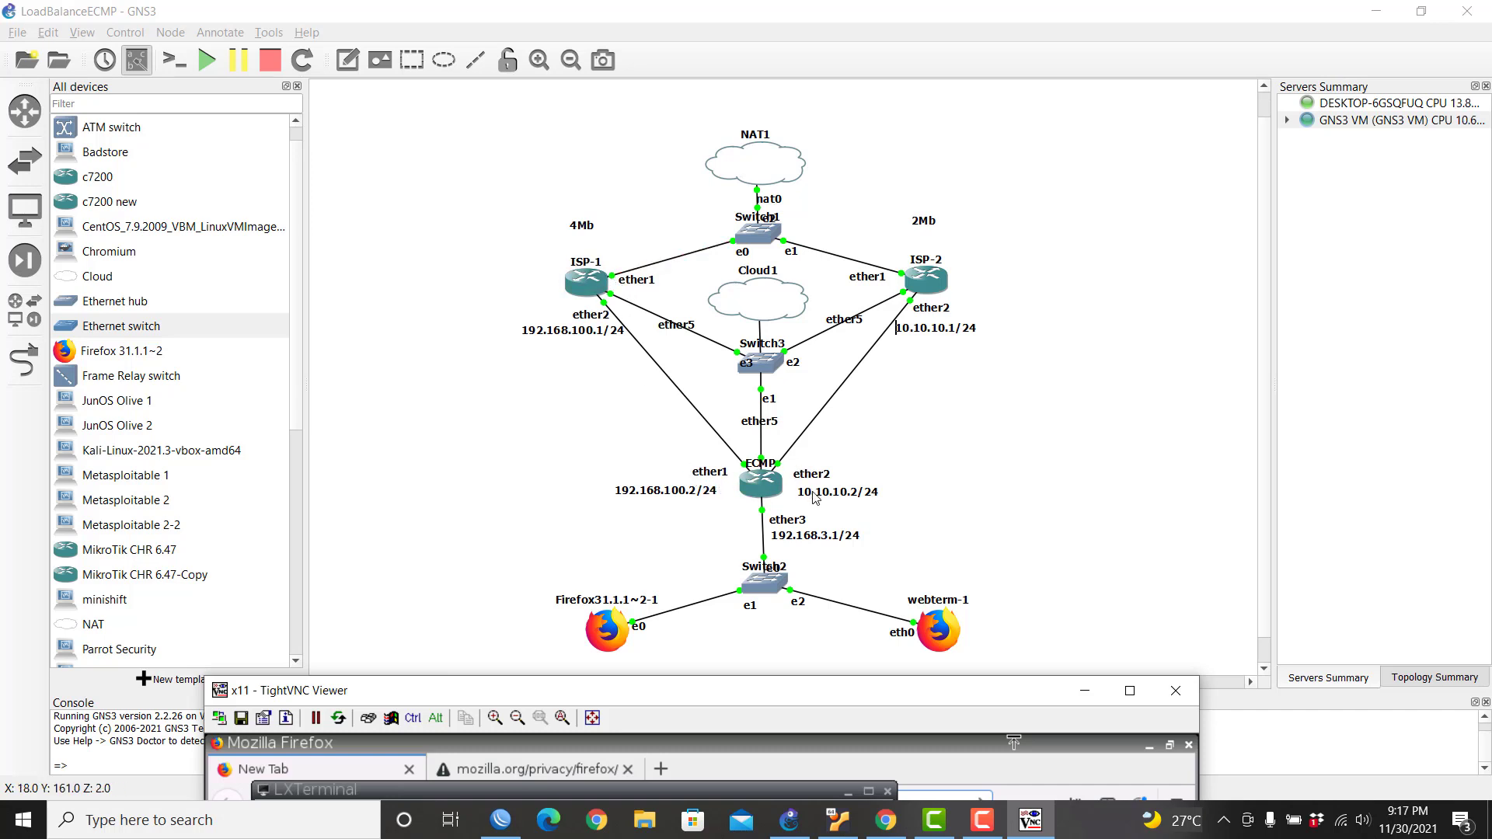
drag(1046, 692, 1057, 192)
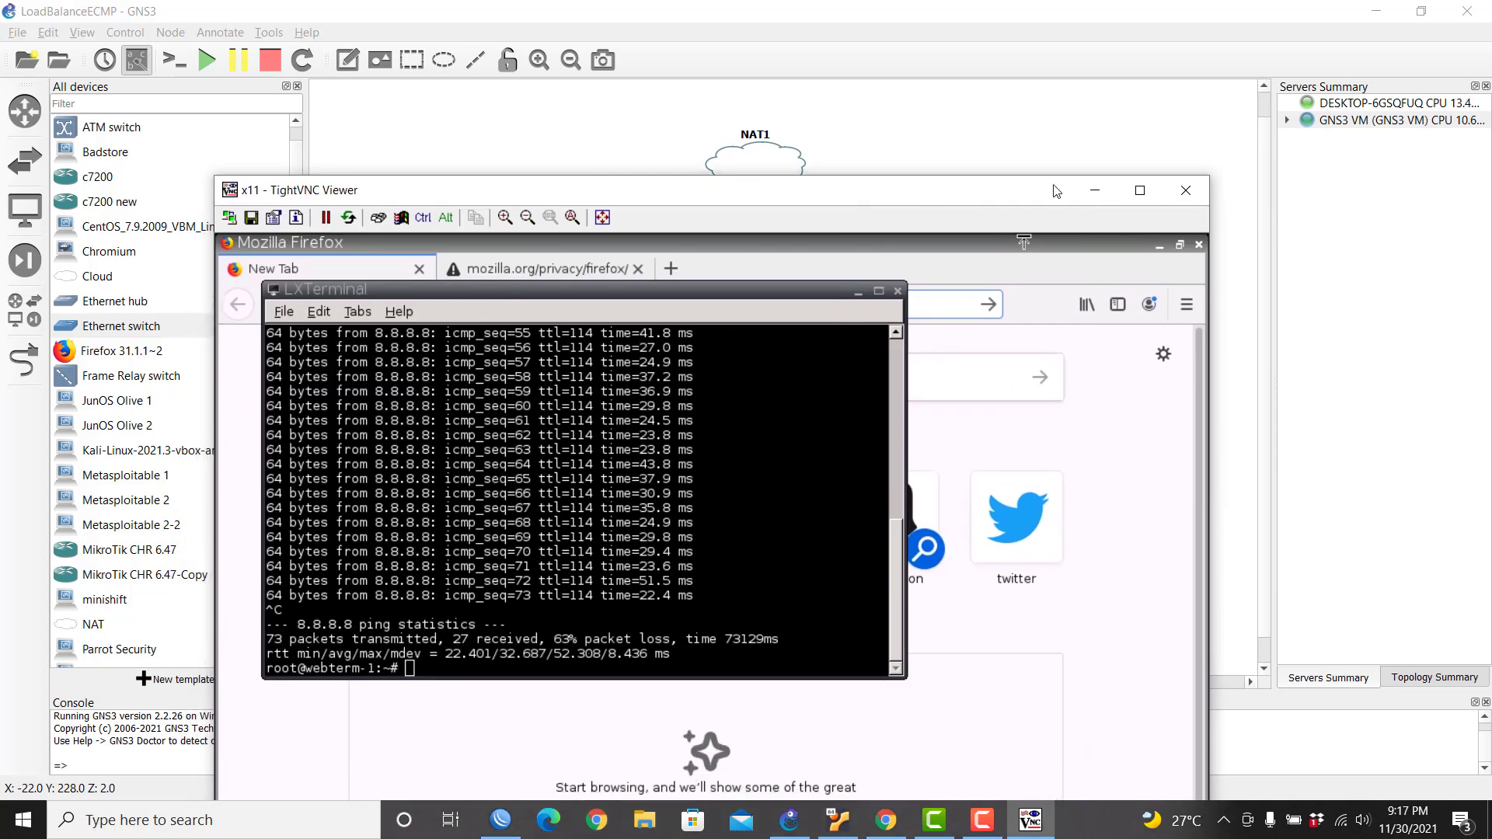
click(1173, 194)
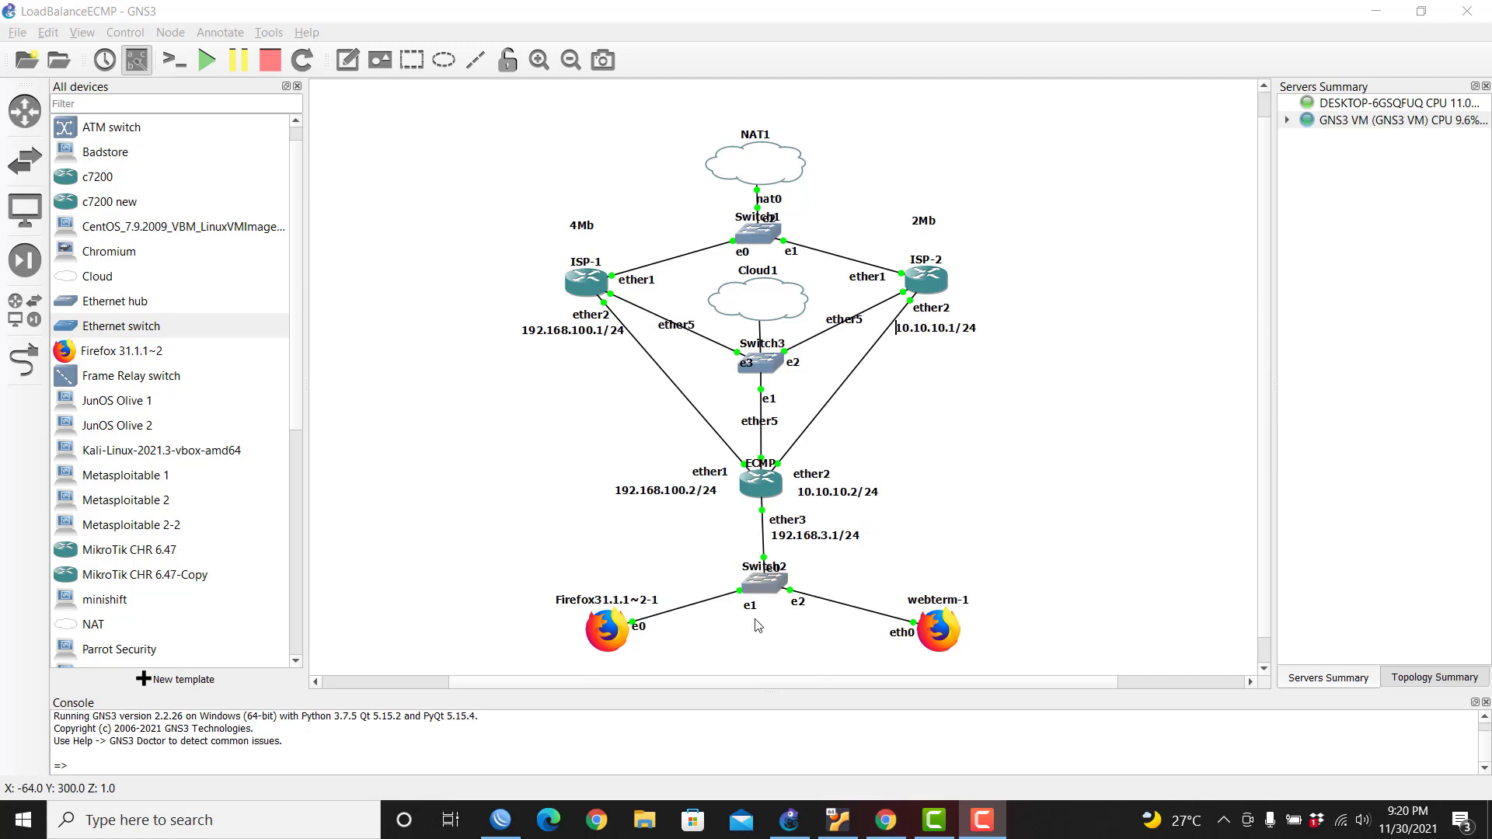
Step: Create an input-chain mangle rule marking connections arriving on ether1 as ISP1-Con
click(501, 820)
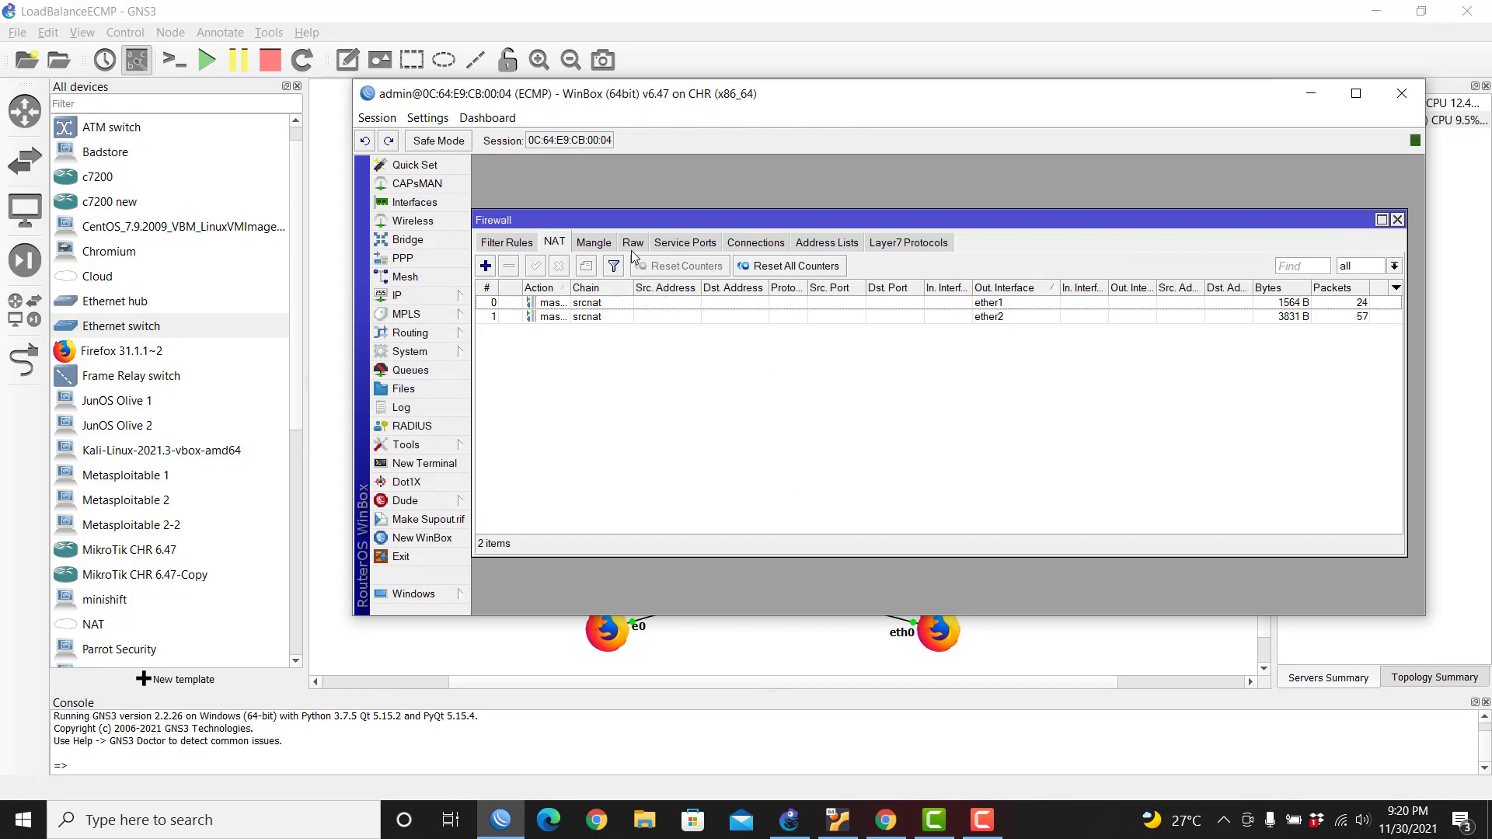
click(607, 244)
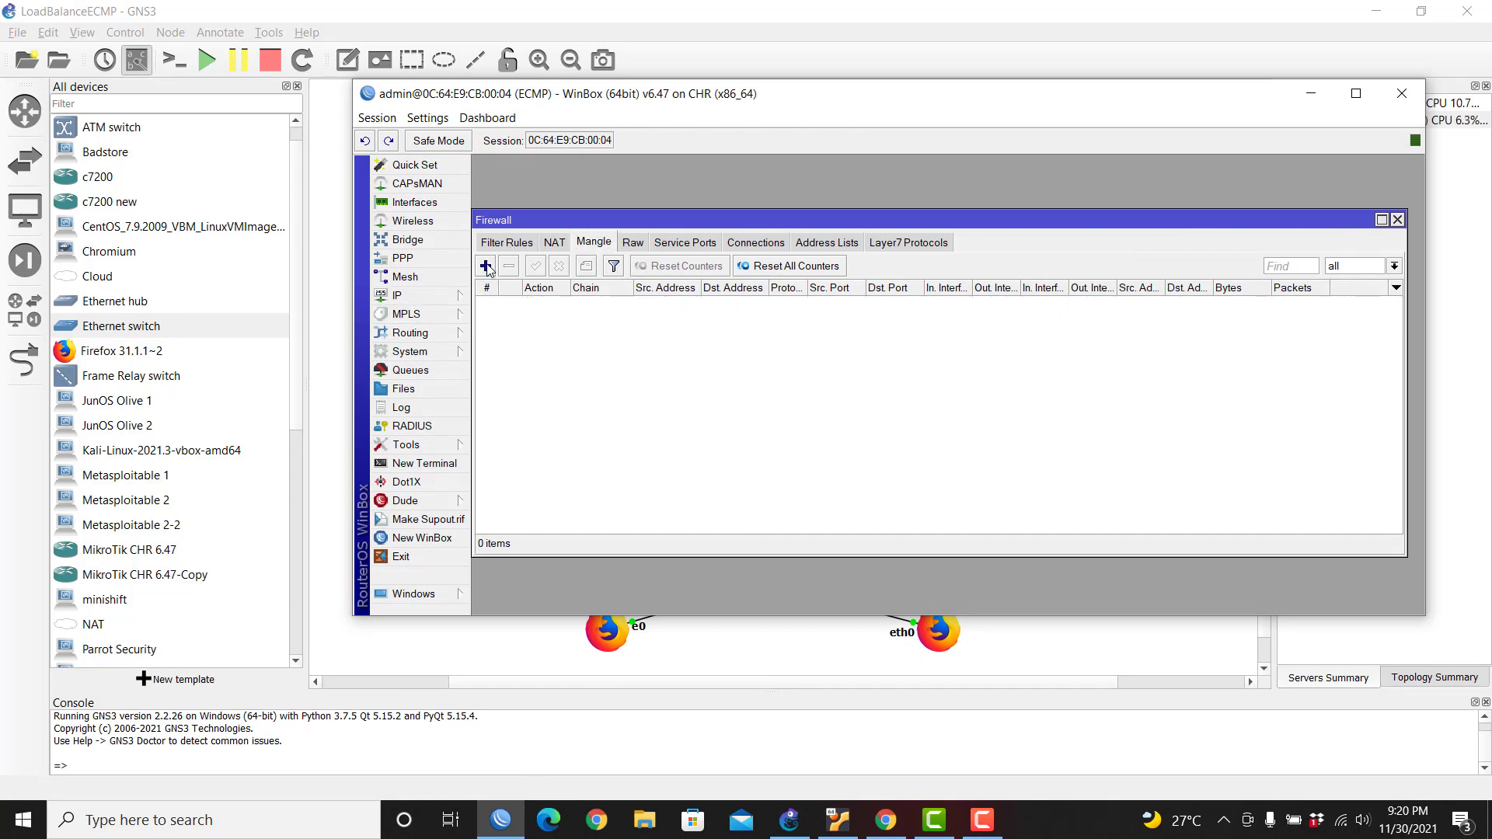
click(486, 266)
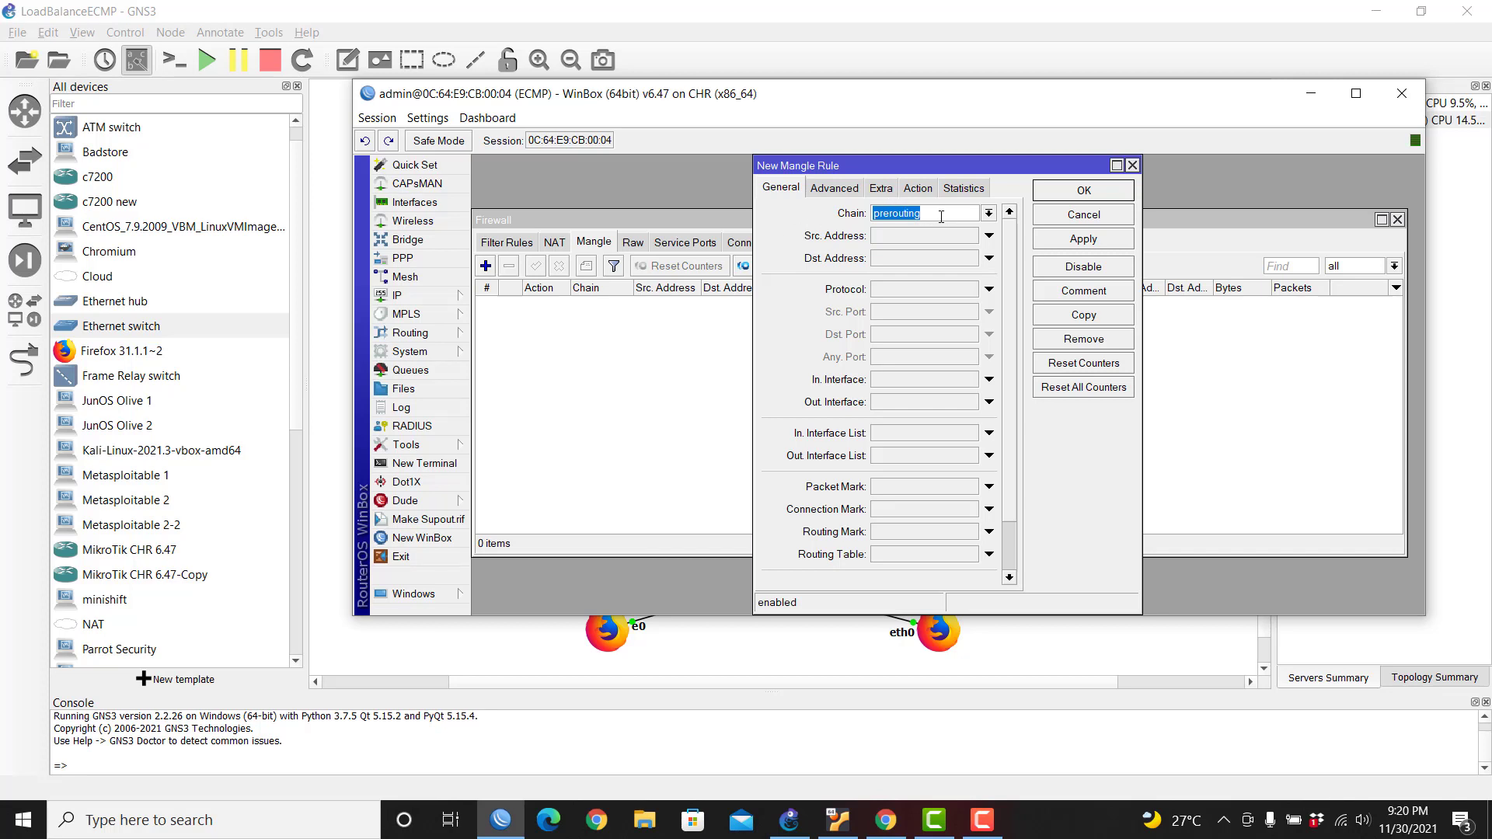
click(990, 214)
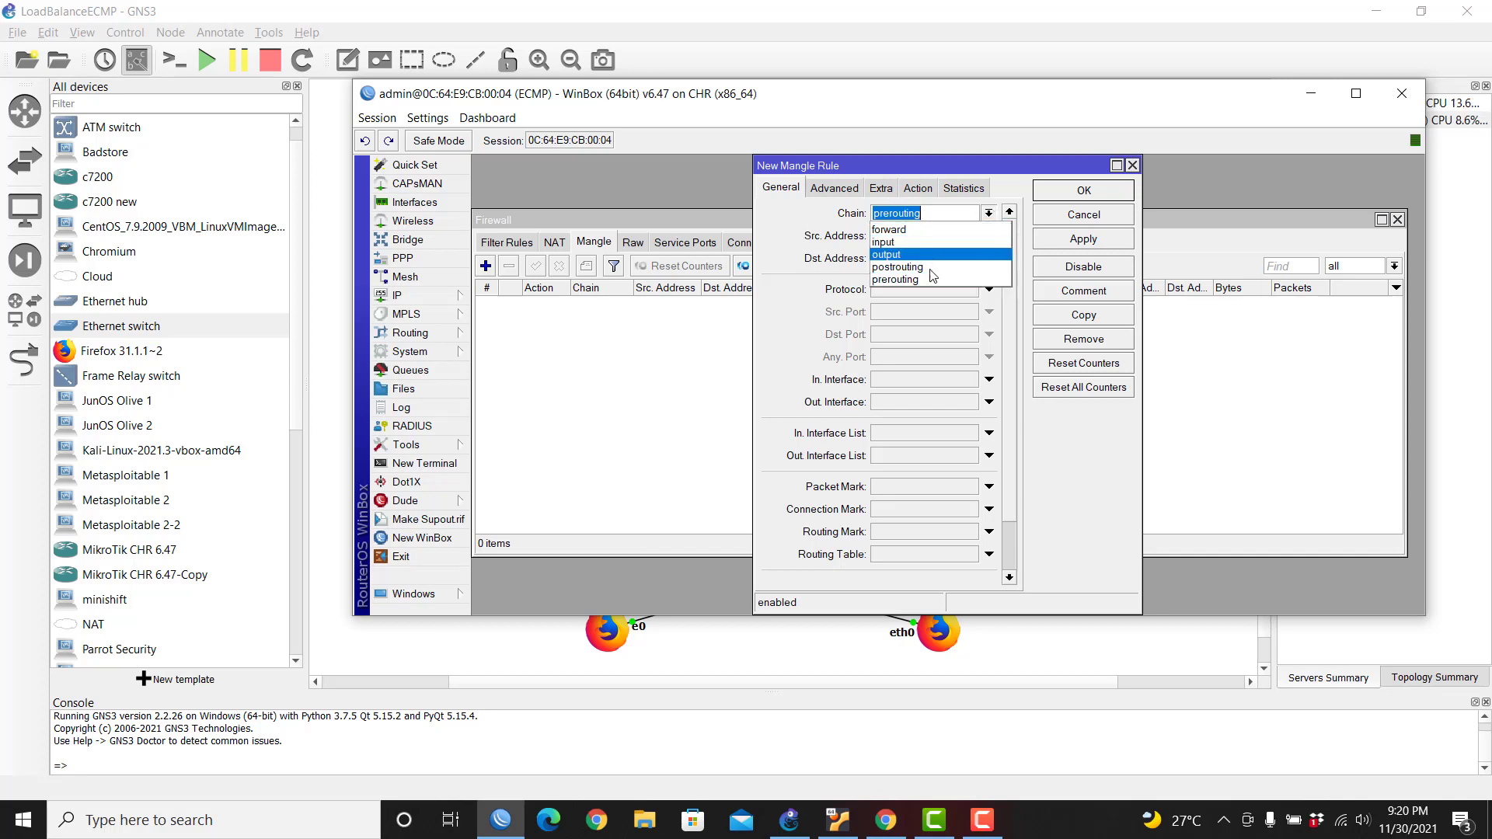
click(890, 241)
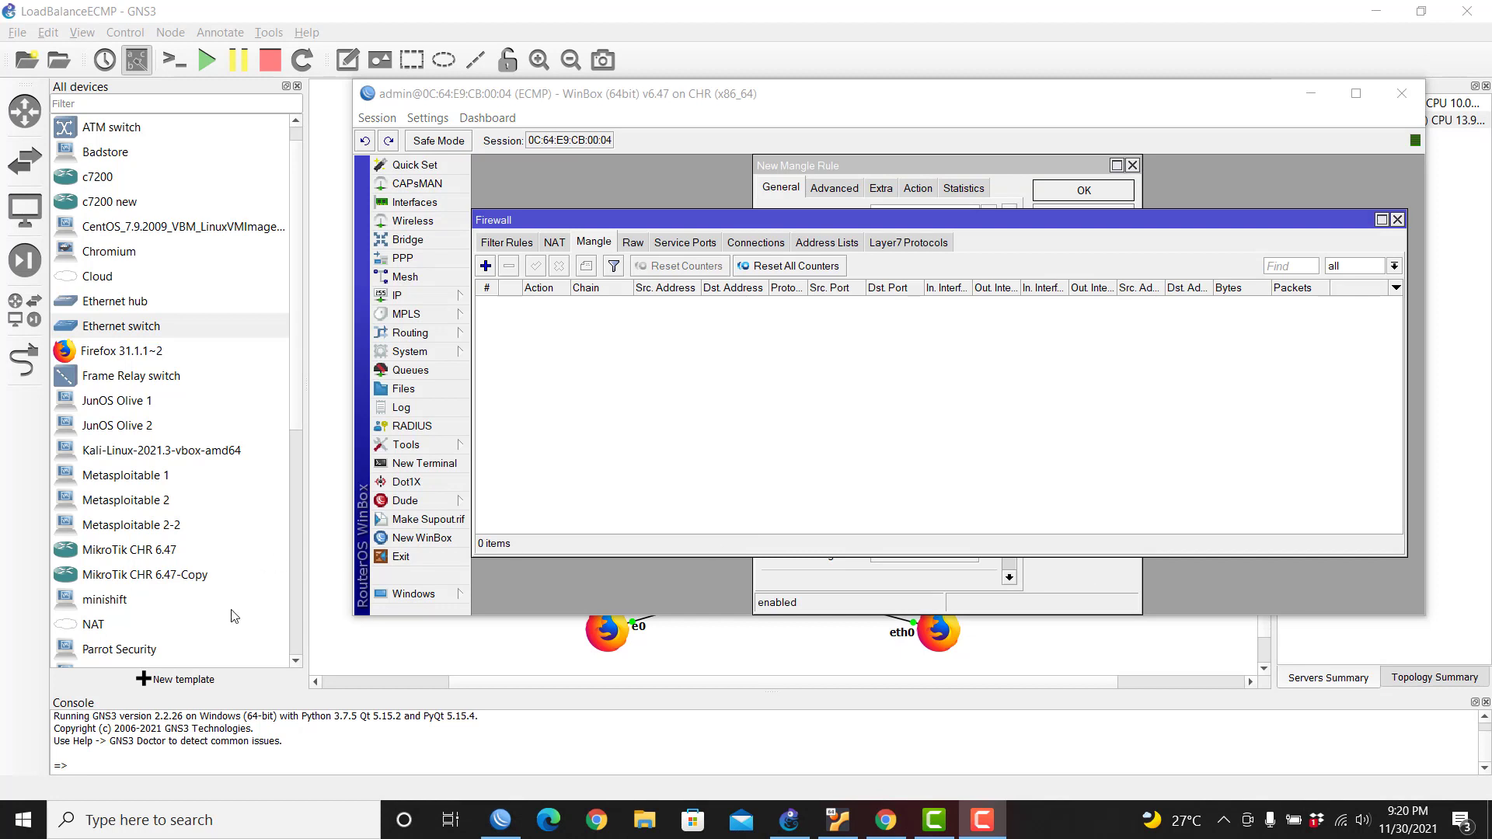
click(869, 167)
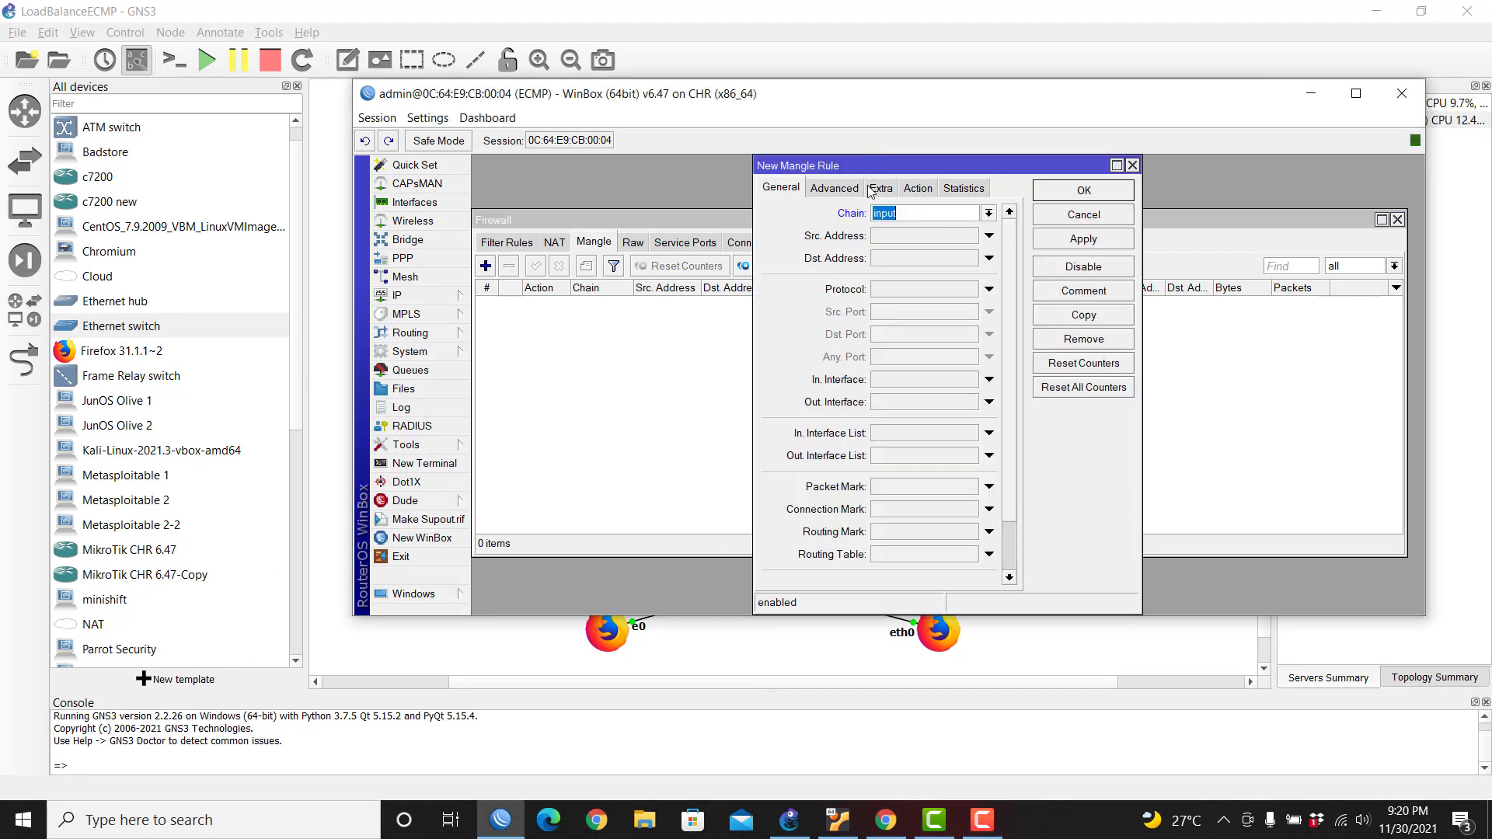
click(959, 381)
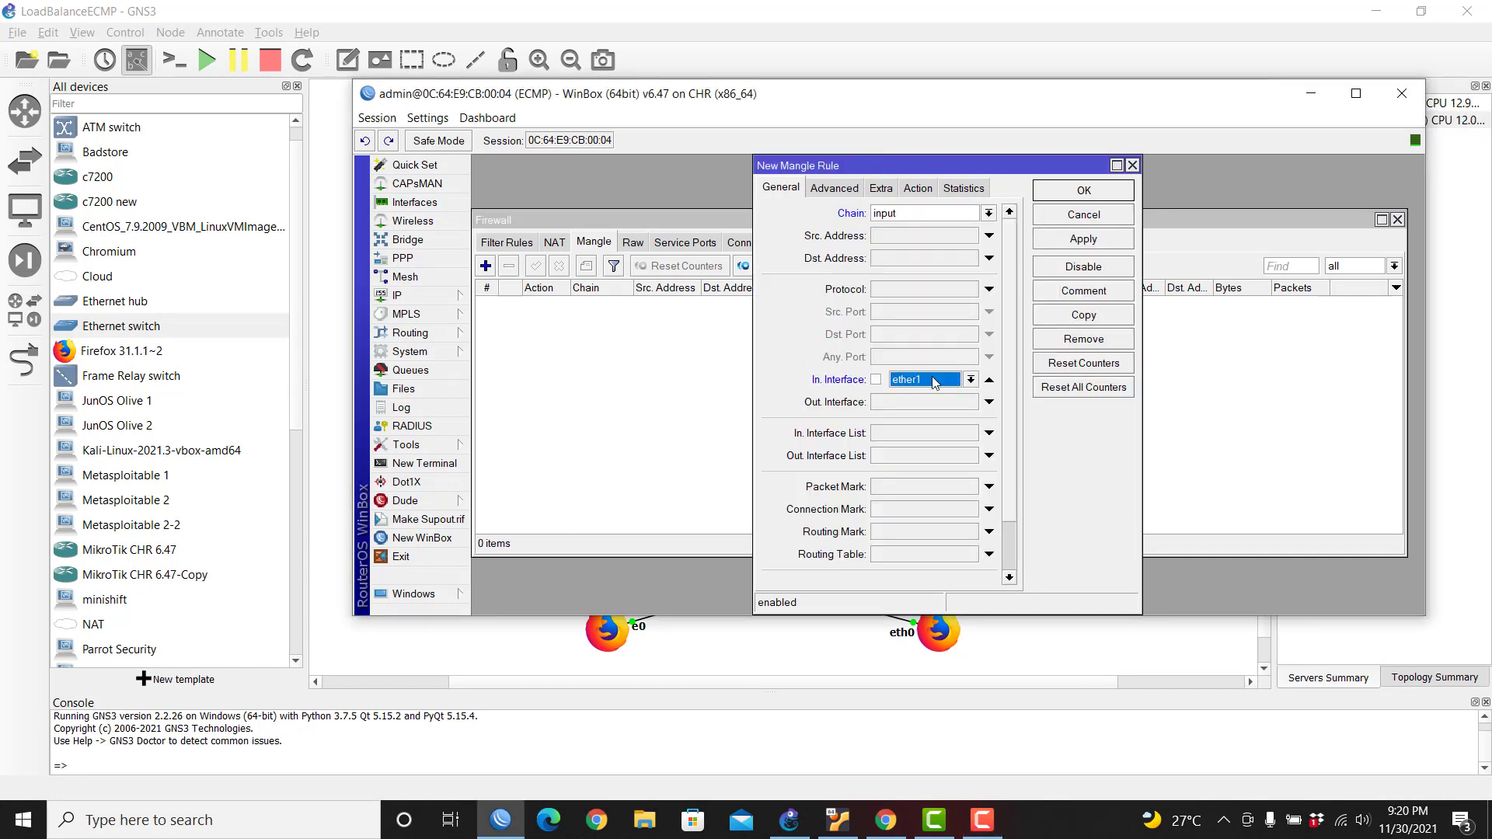
click(918, 190)
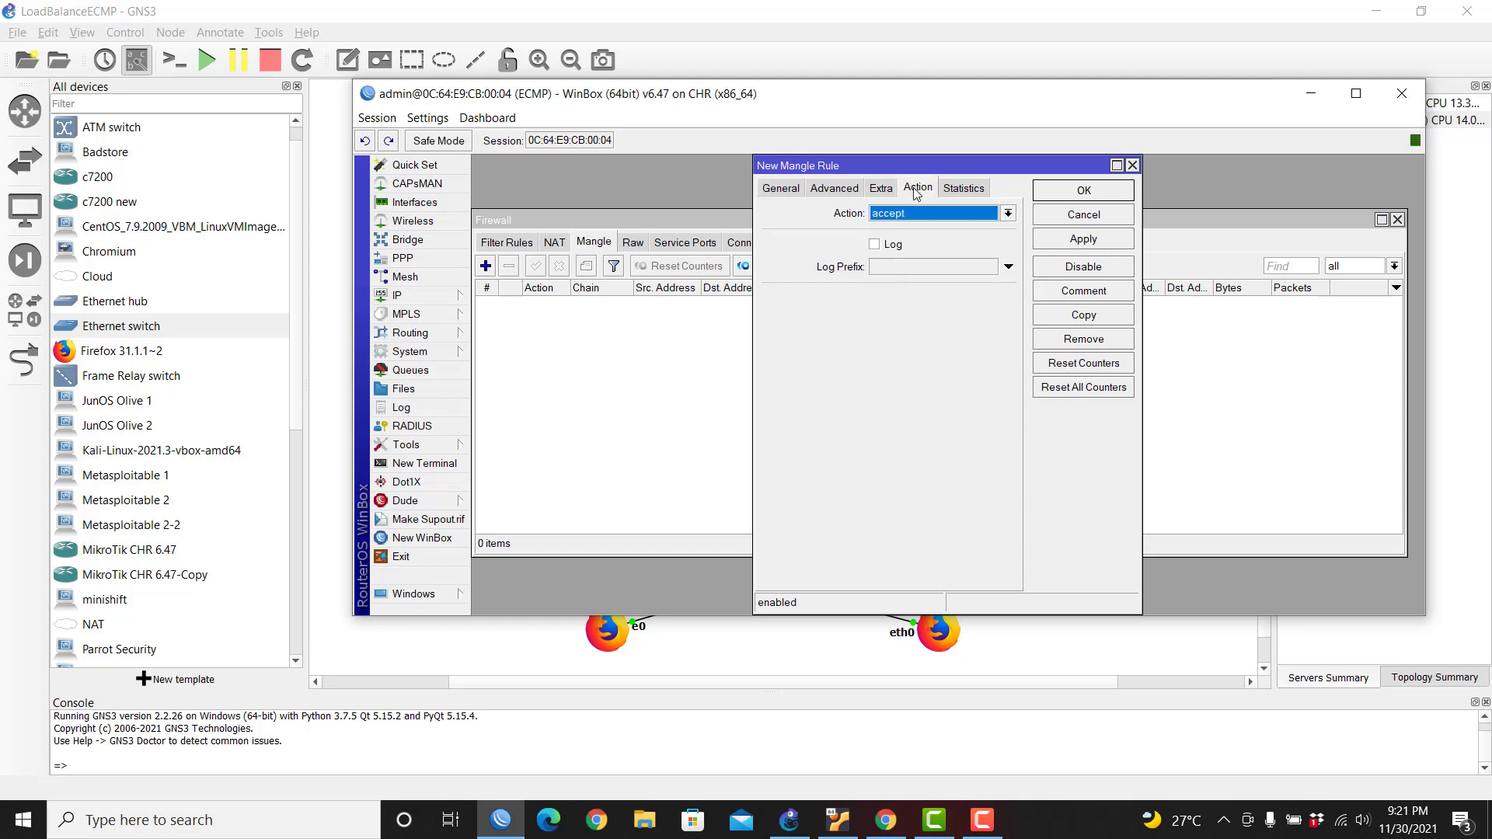
click(900, 215)
click(898, 354)
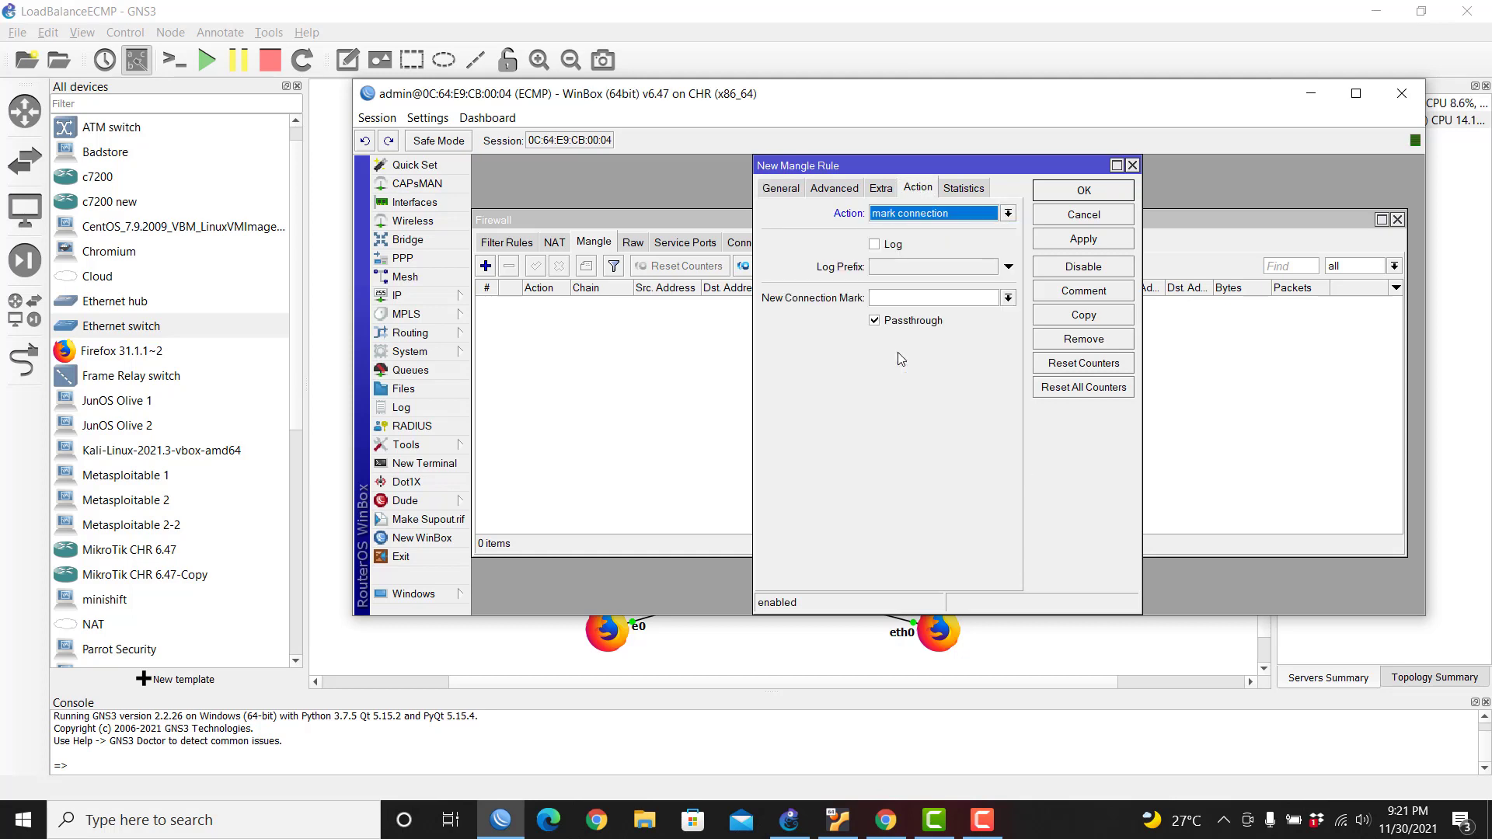
click(898, 299)
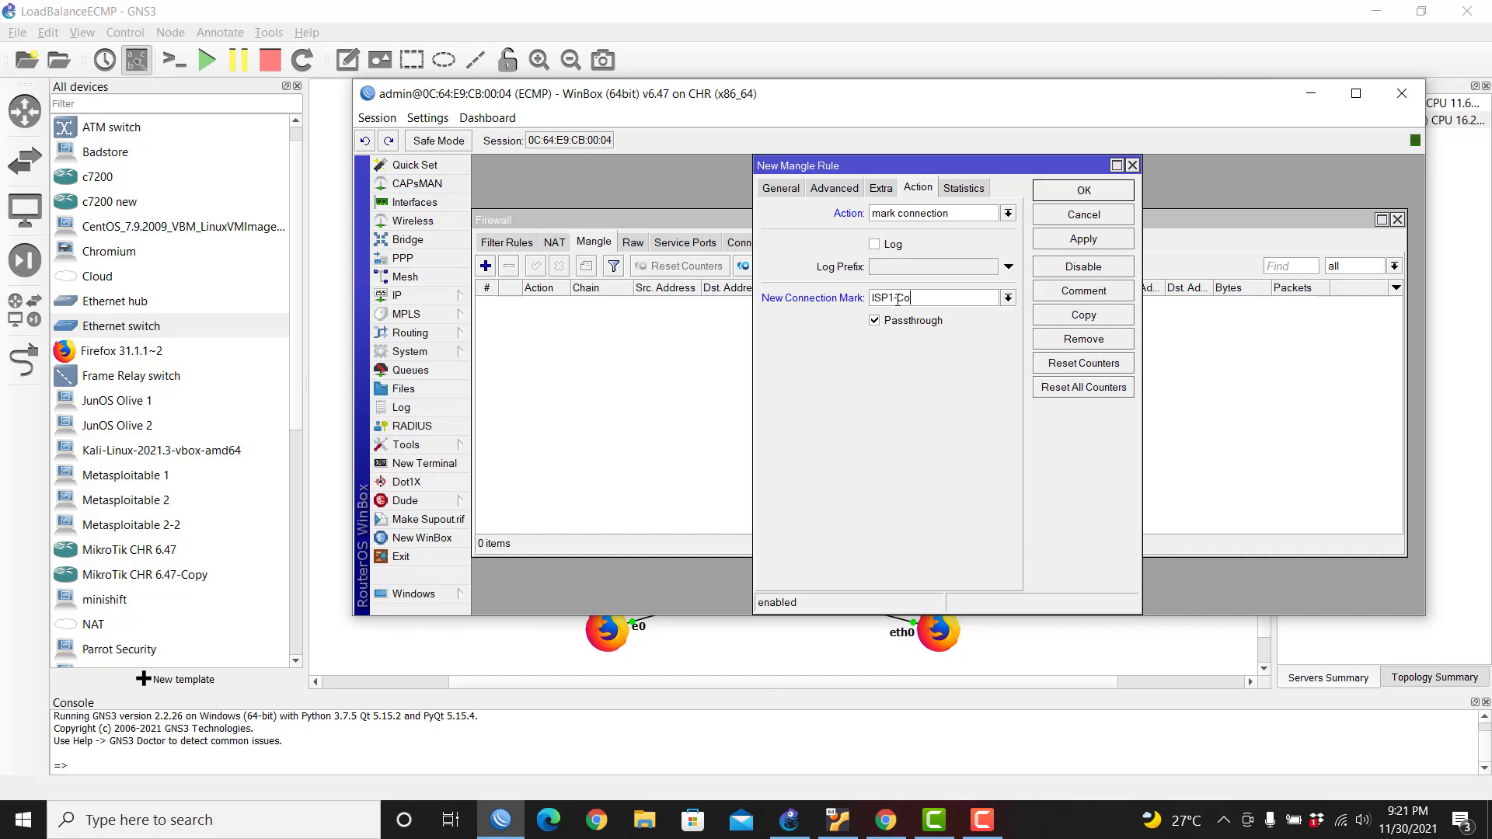
Step: Copy the rule into a second one for ether2 with connection mark ISP2-Con
click(1073, 321)
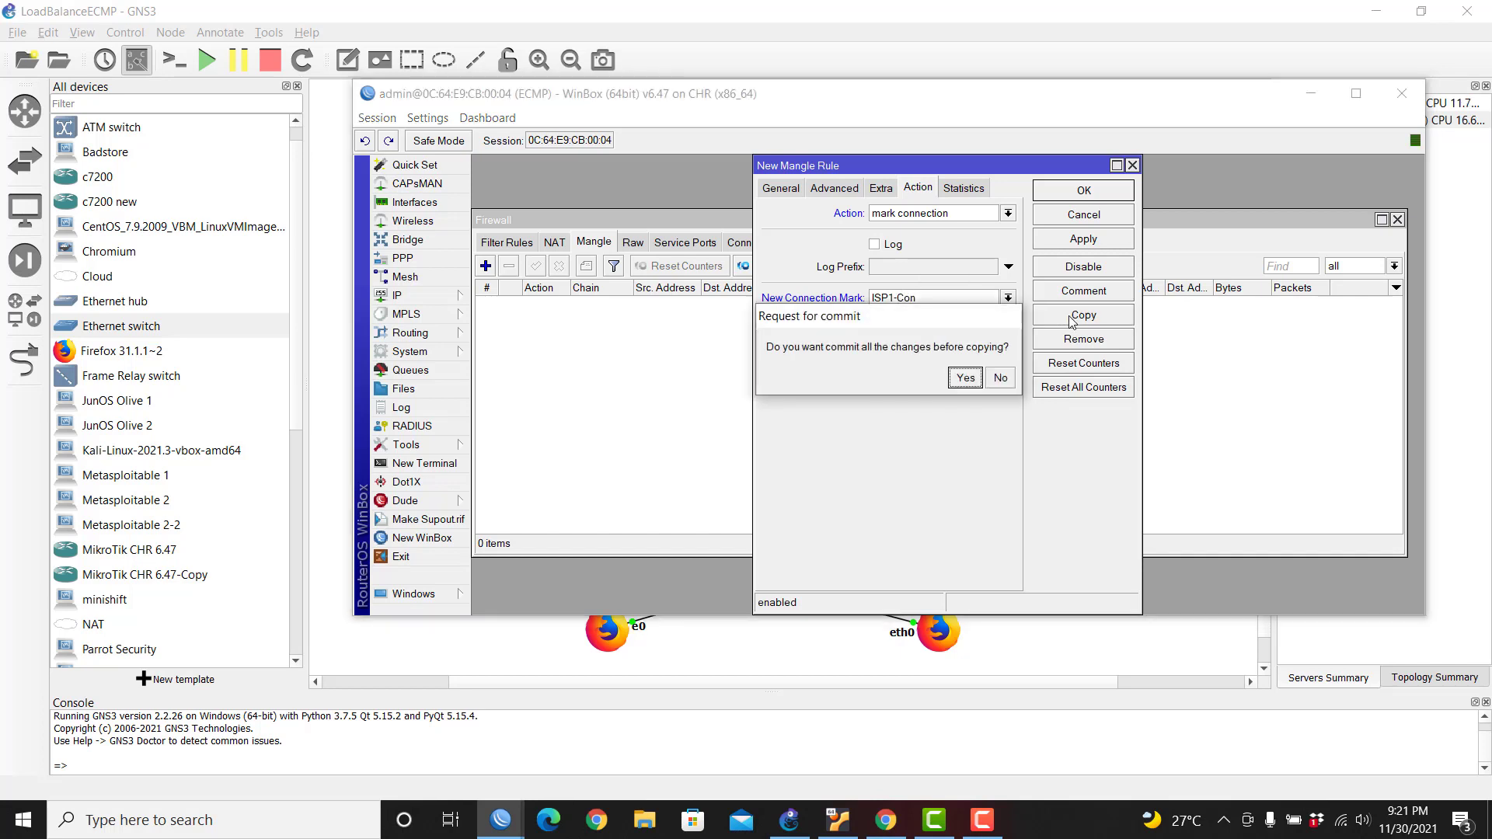
click(963, 377)
drag(987, 168, 1181, 212)
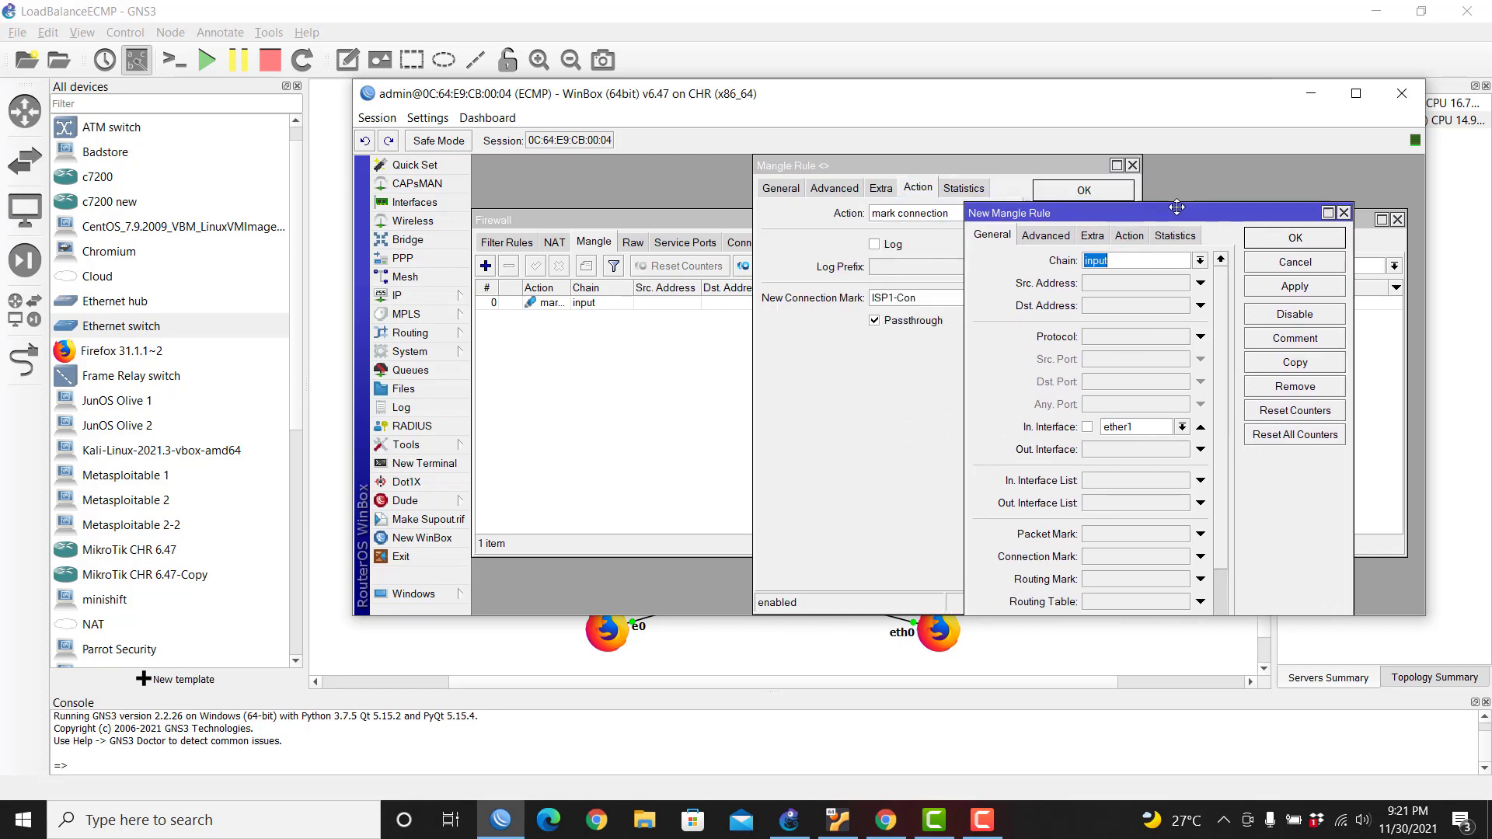
click(1159, 426)
click(1148, 502)
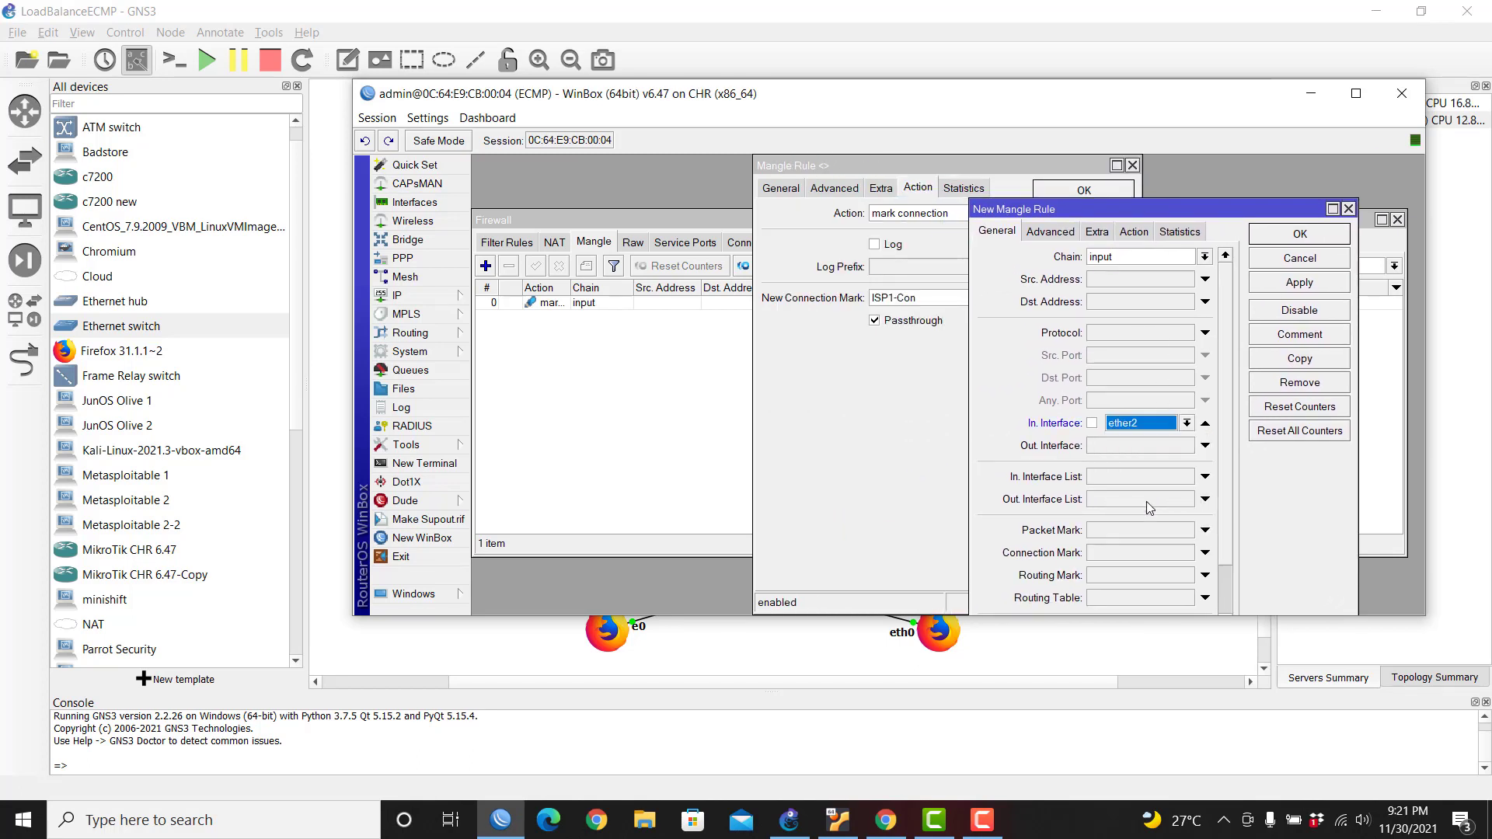
click(1137, 231)
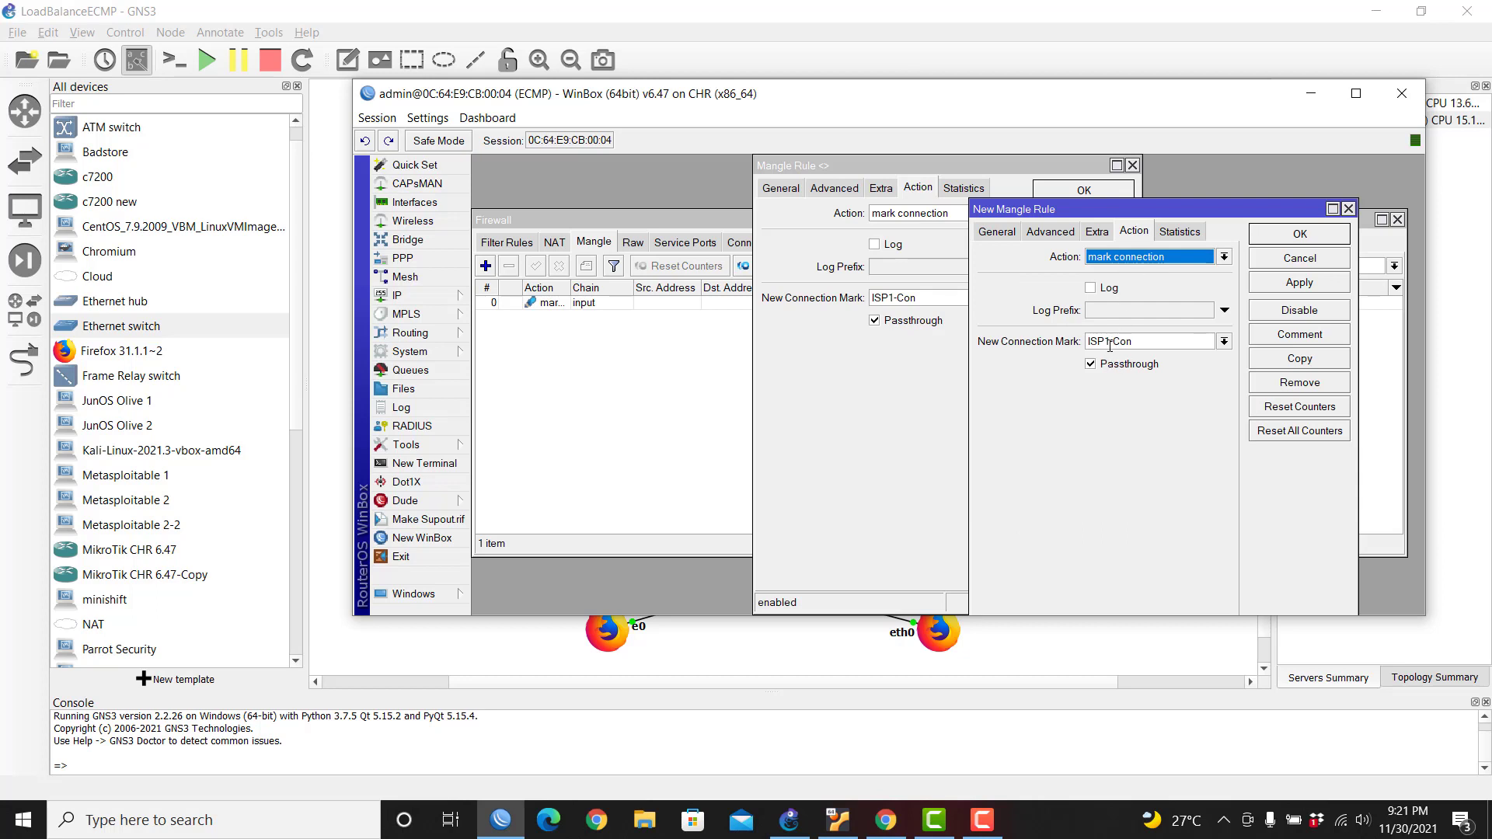
click(1110, 342)
text(2)
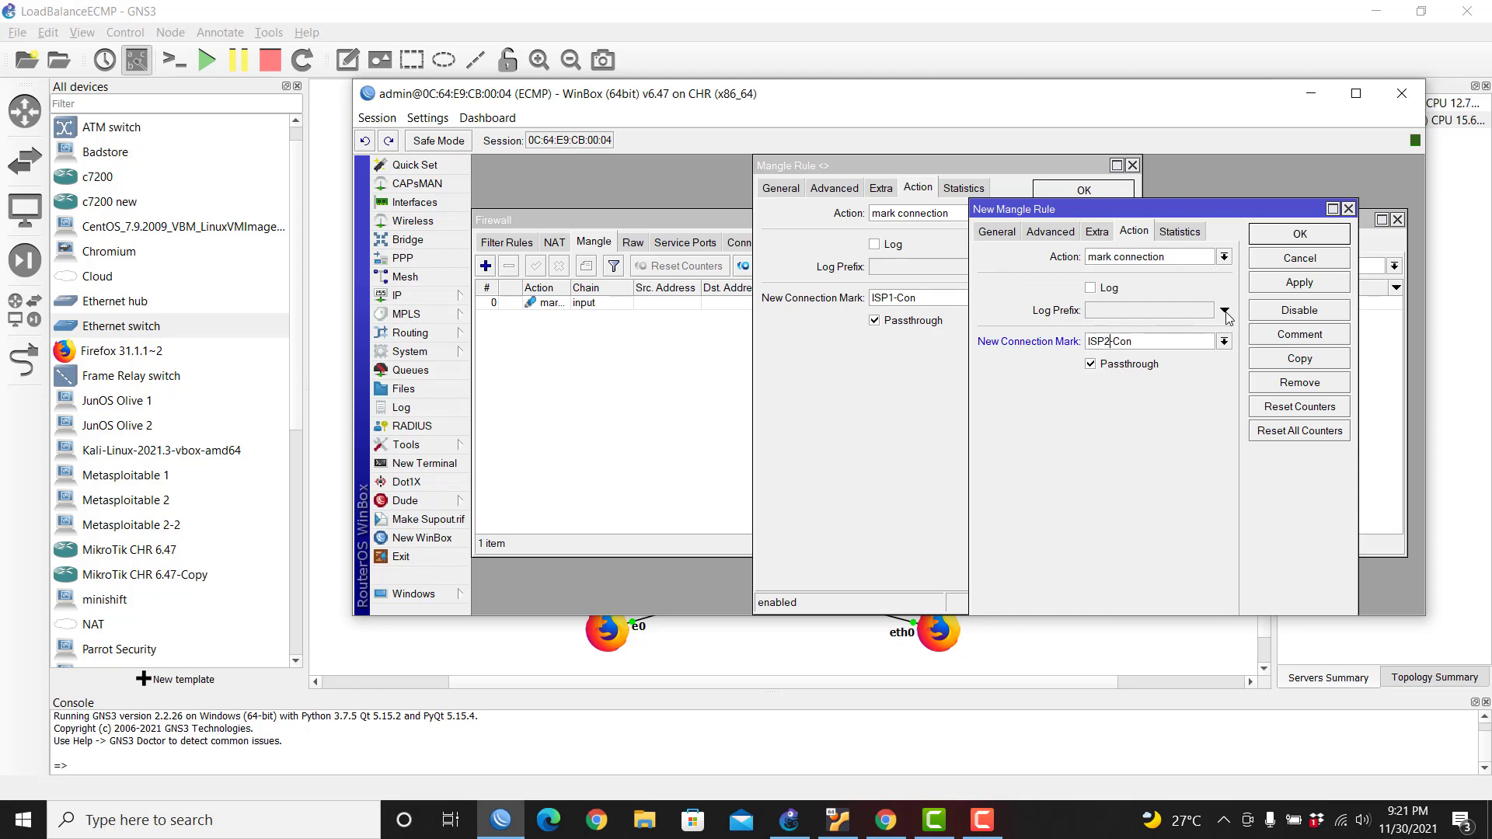
click(1309, 285)
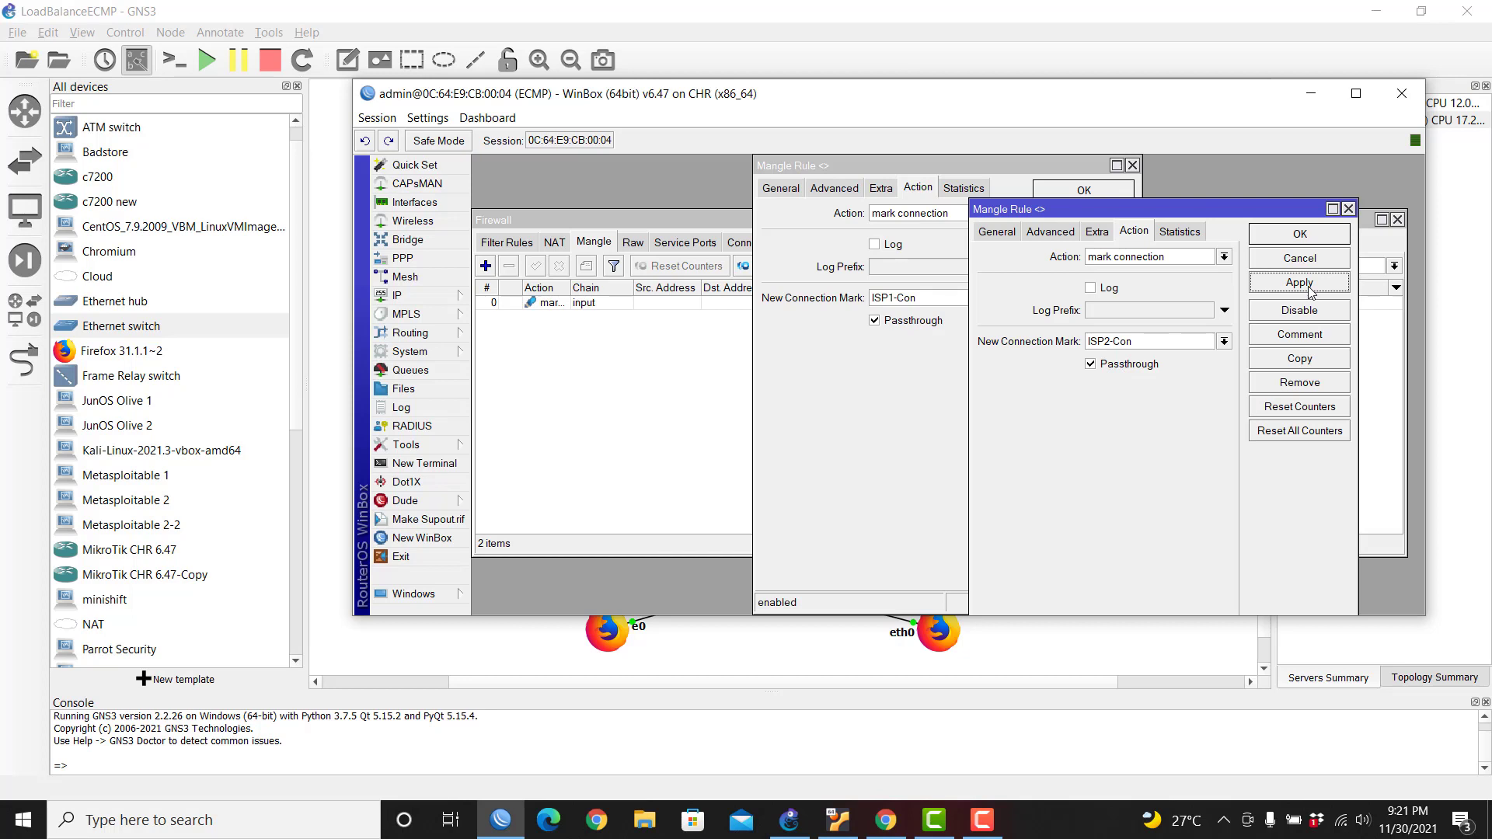
click(1300, 235)
click(1084, 190)
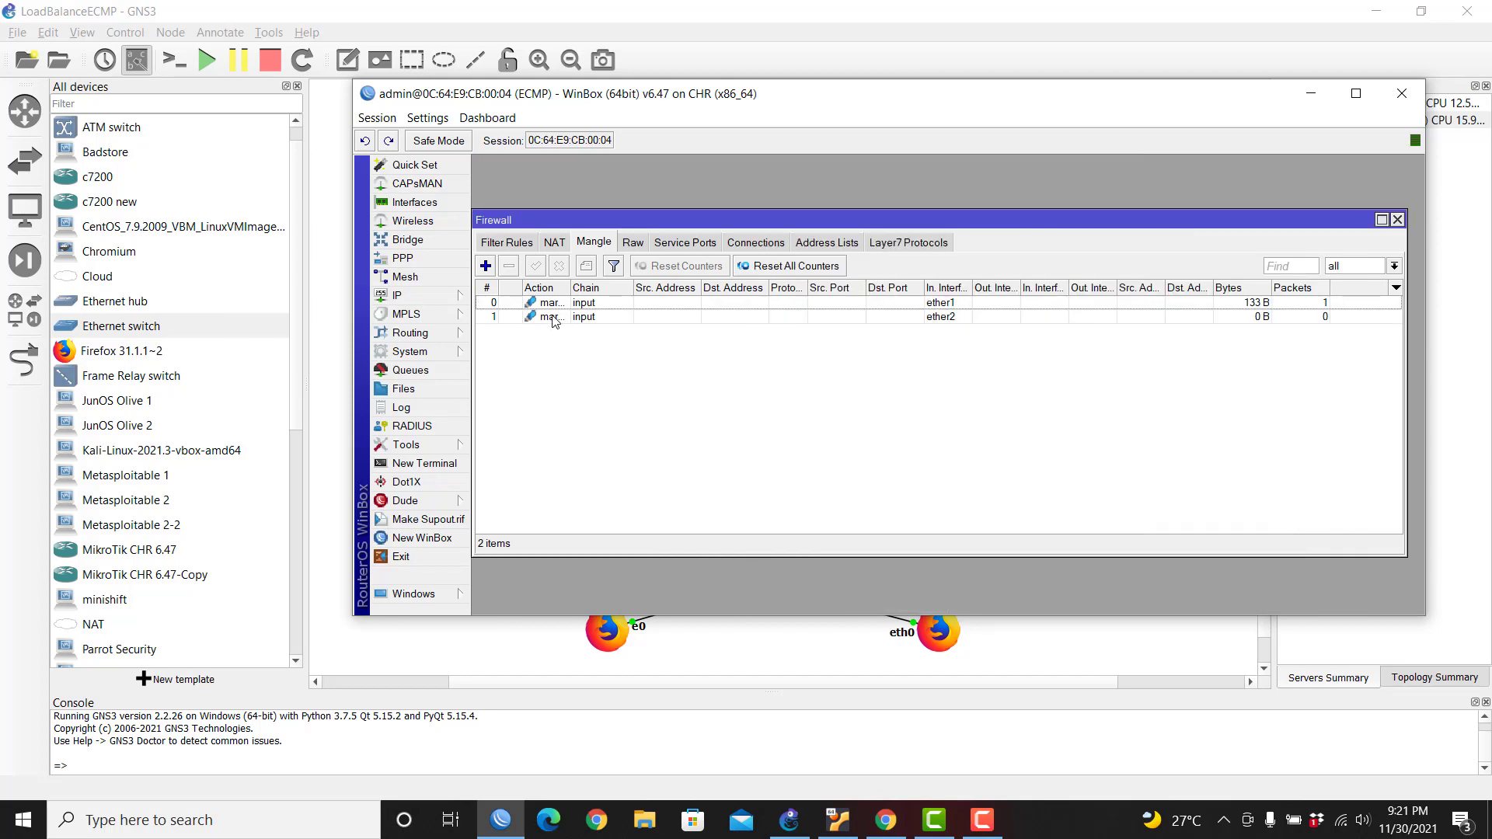
Step: Add an output-chain rule giving ISP1-Con connections routing mark ISP1, passthrough off
drag(571, 288, 651, 287)
click(802, 687)
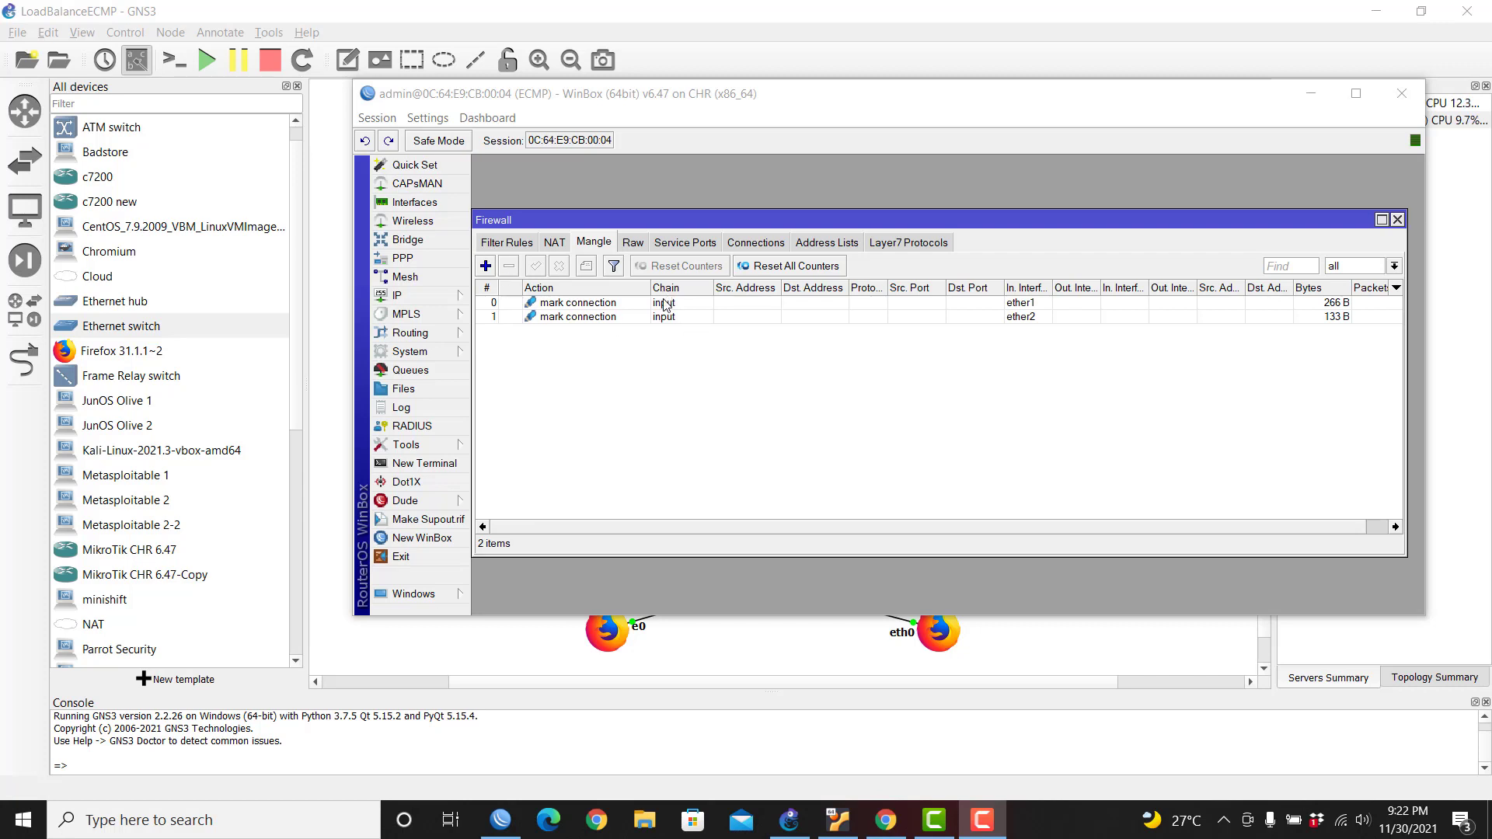
click(485, 267)
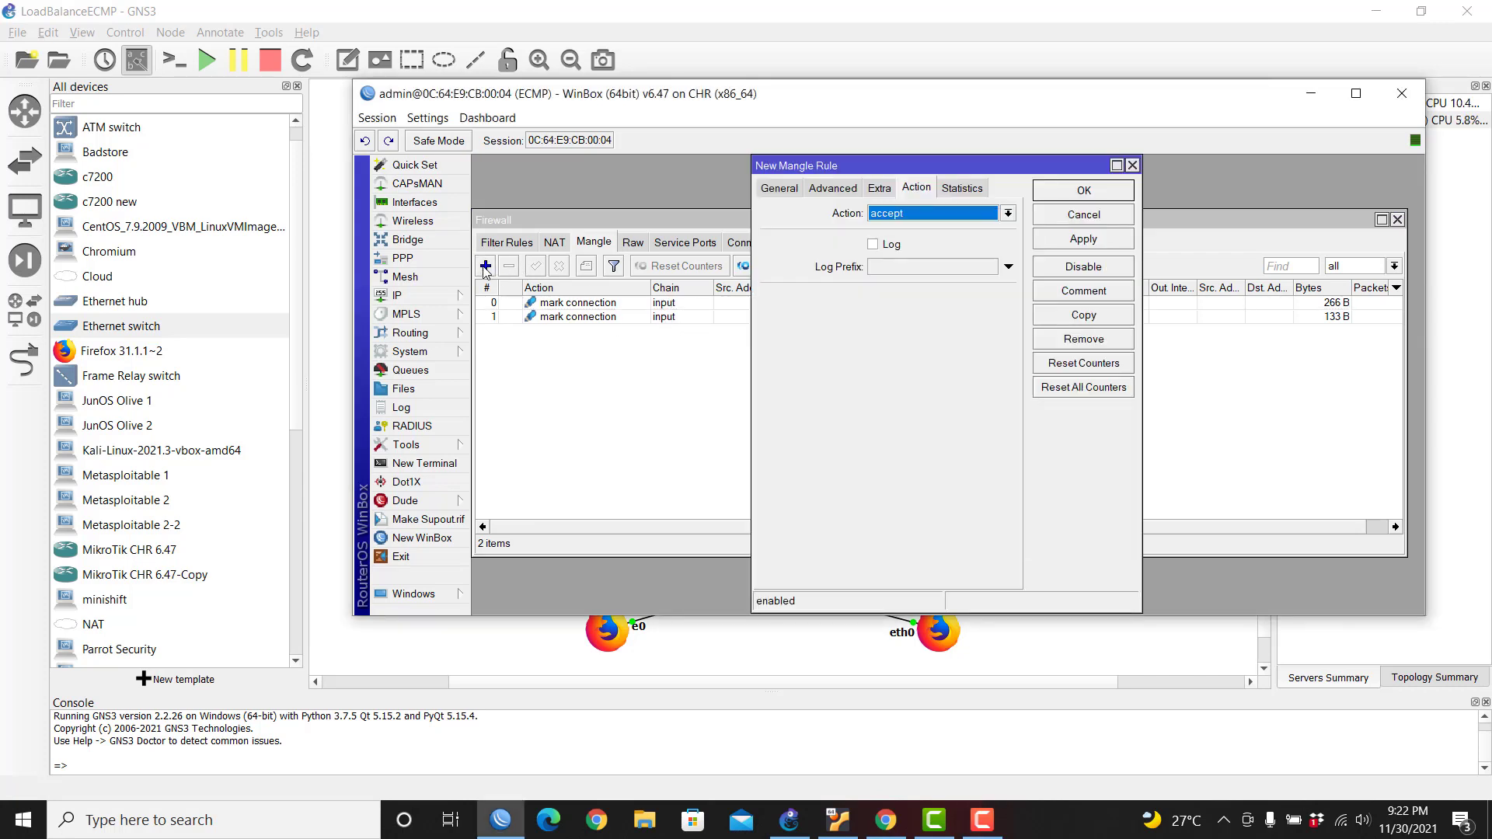
click(784, 189)
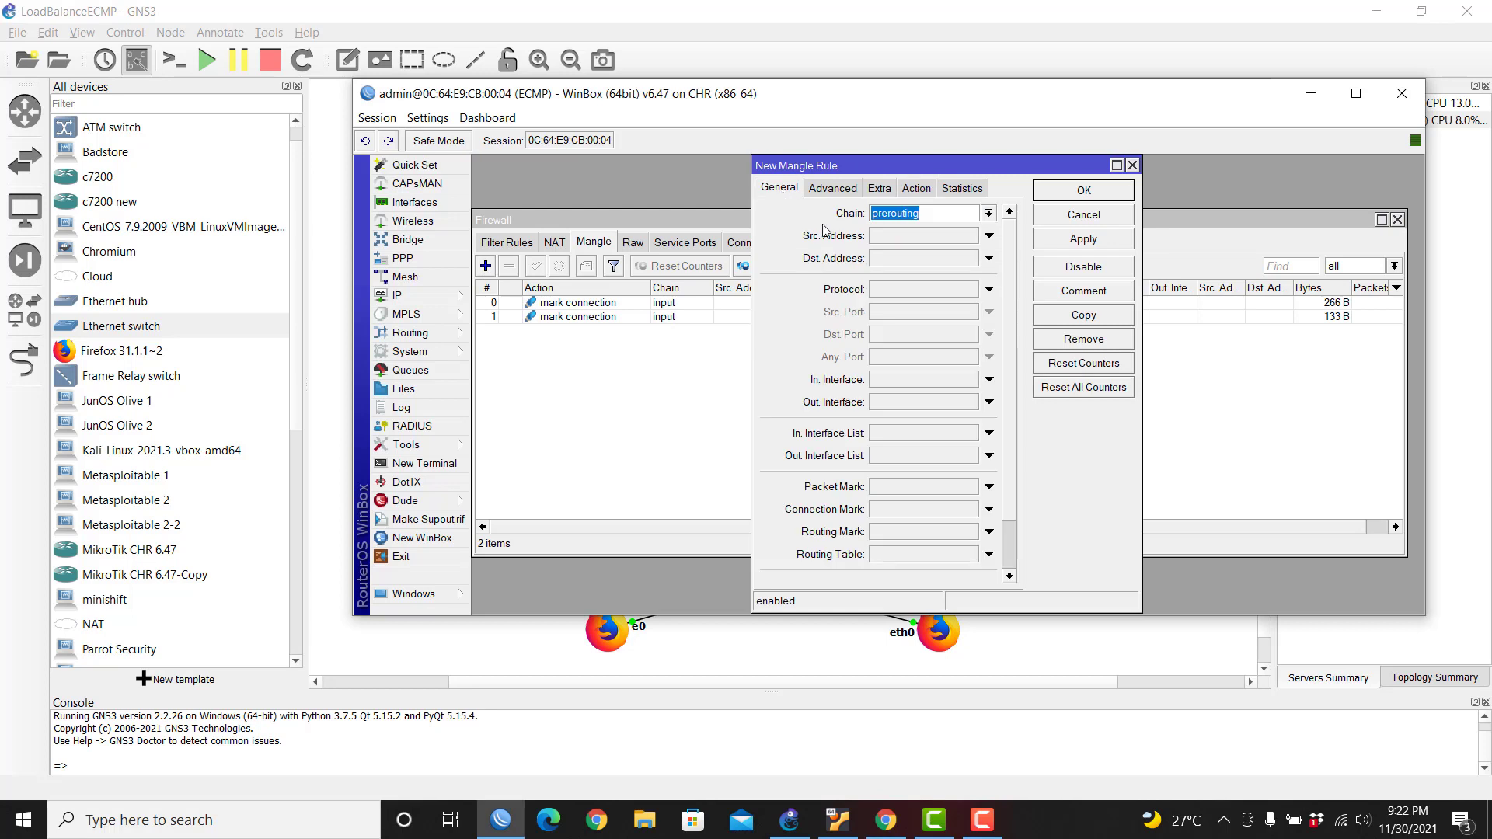
click(989, 213)
click(939, 249)
click(988, 510)
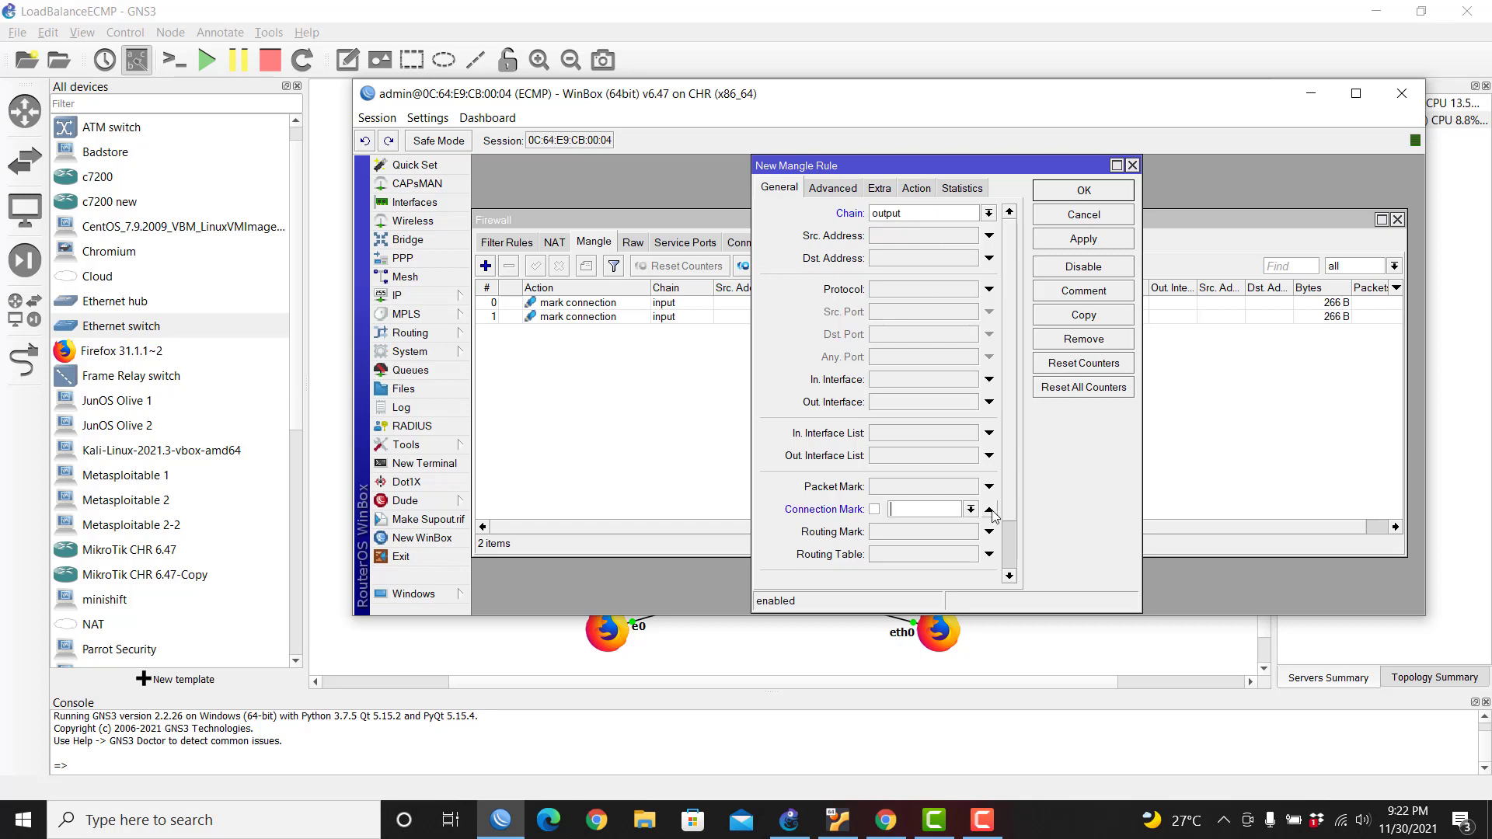
click(971, 510)
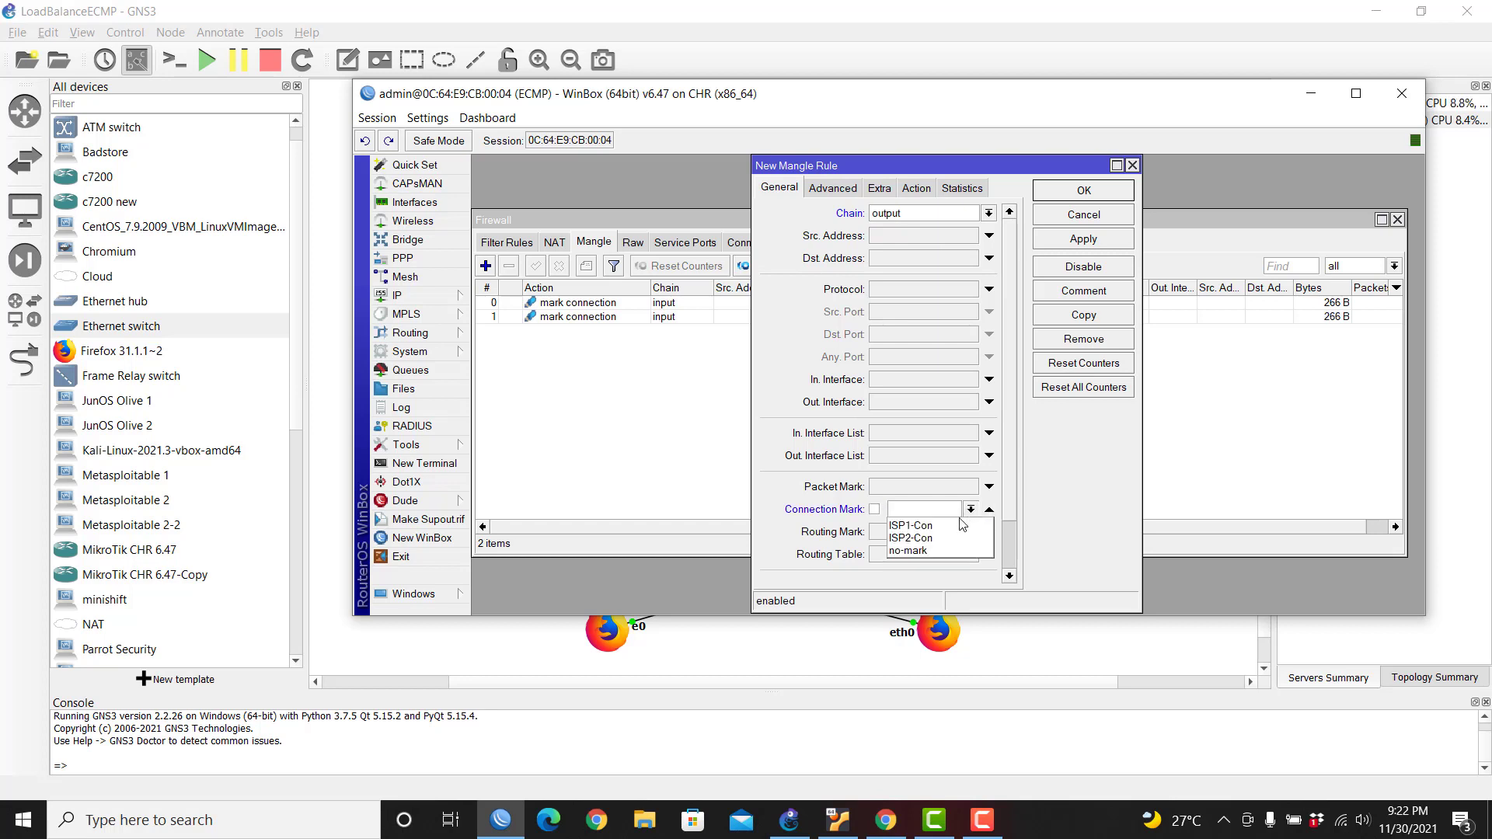
click(920, 526)
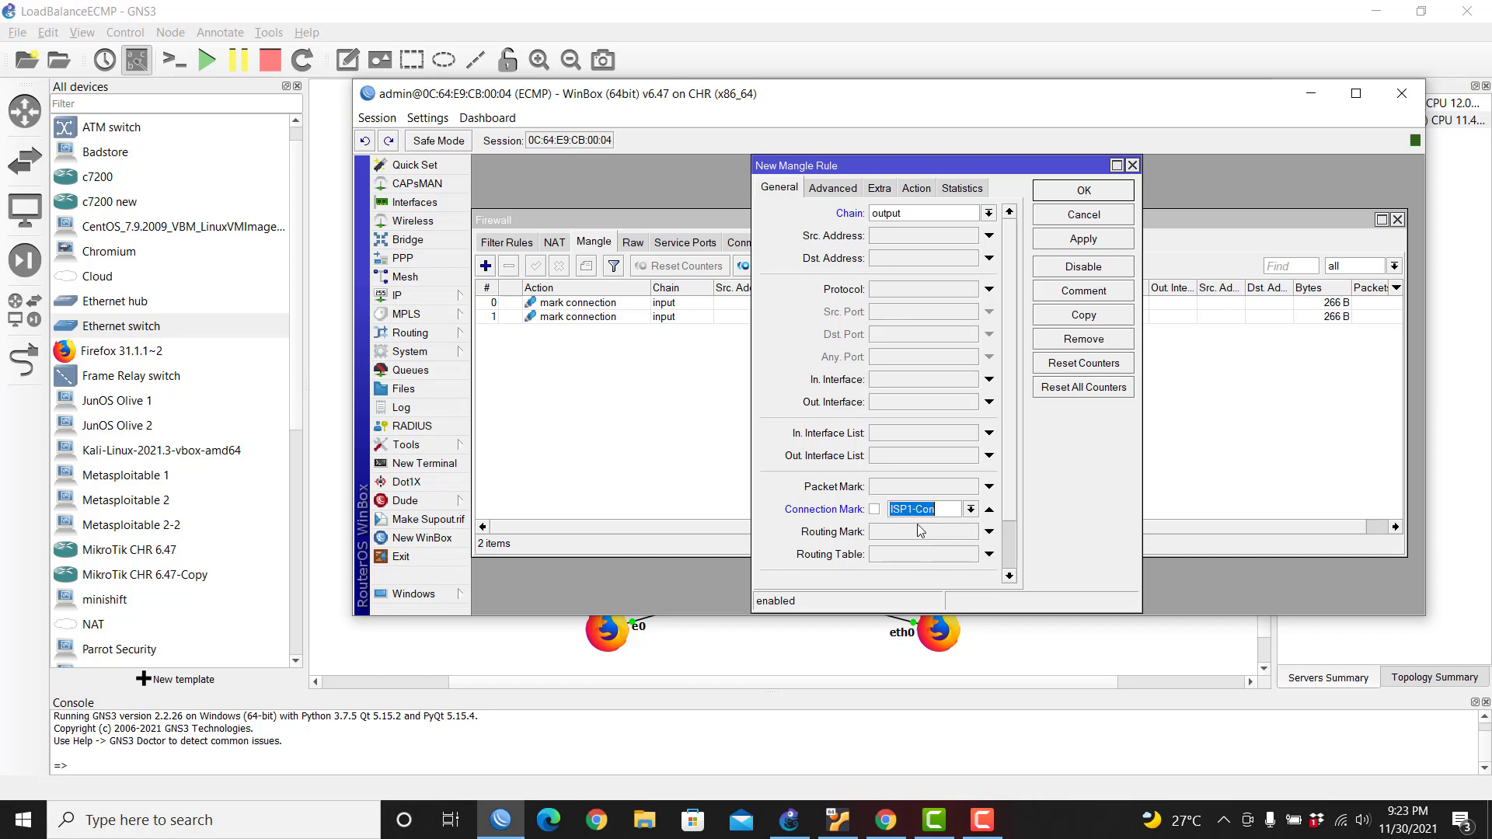
click(918, 190)
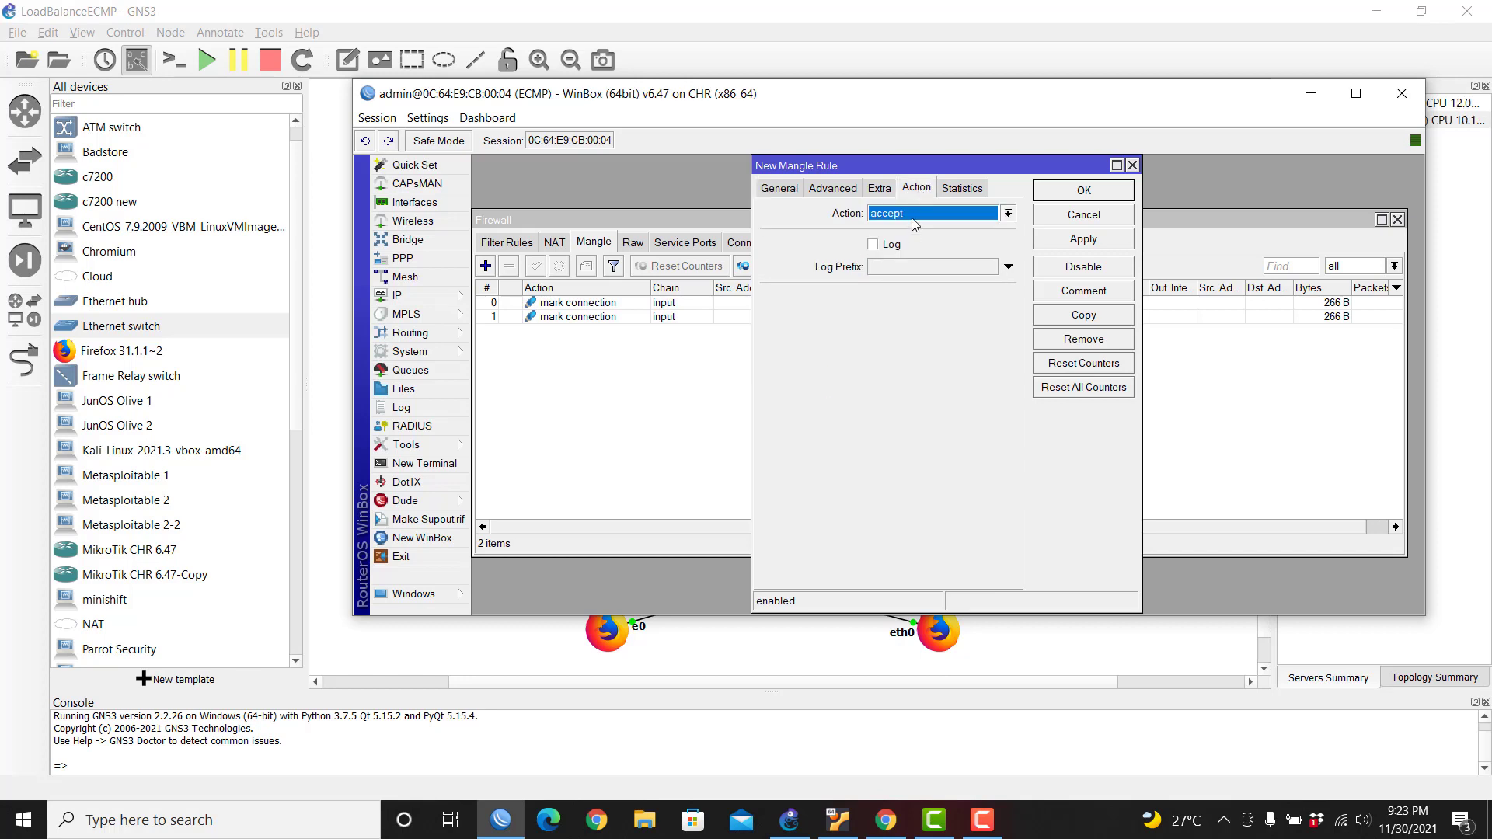
click(915, 213)
click(900, 379)
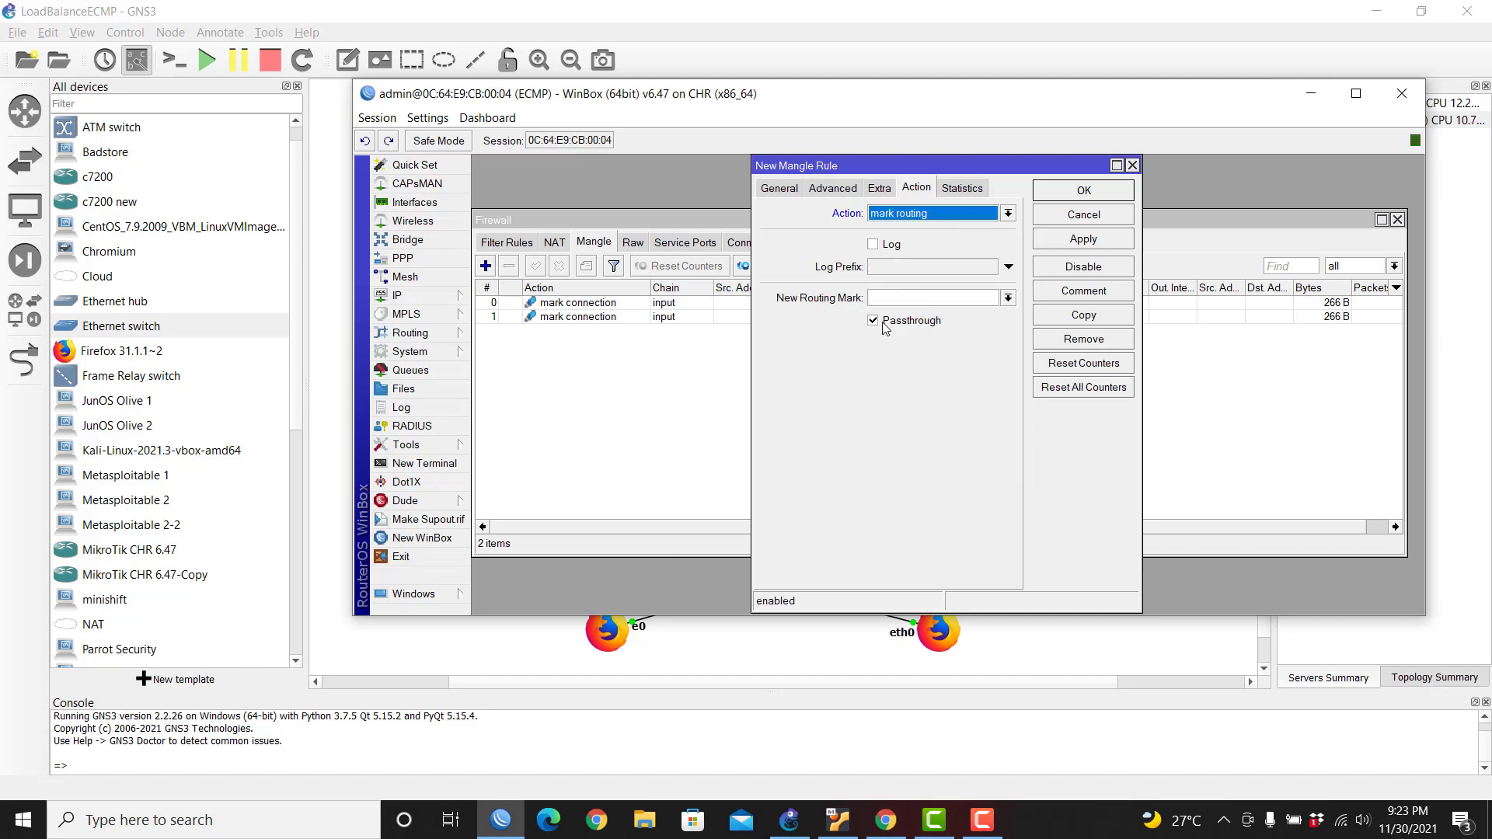
click(873, 321)
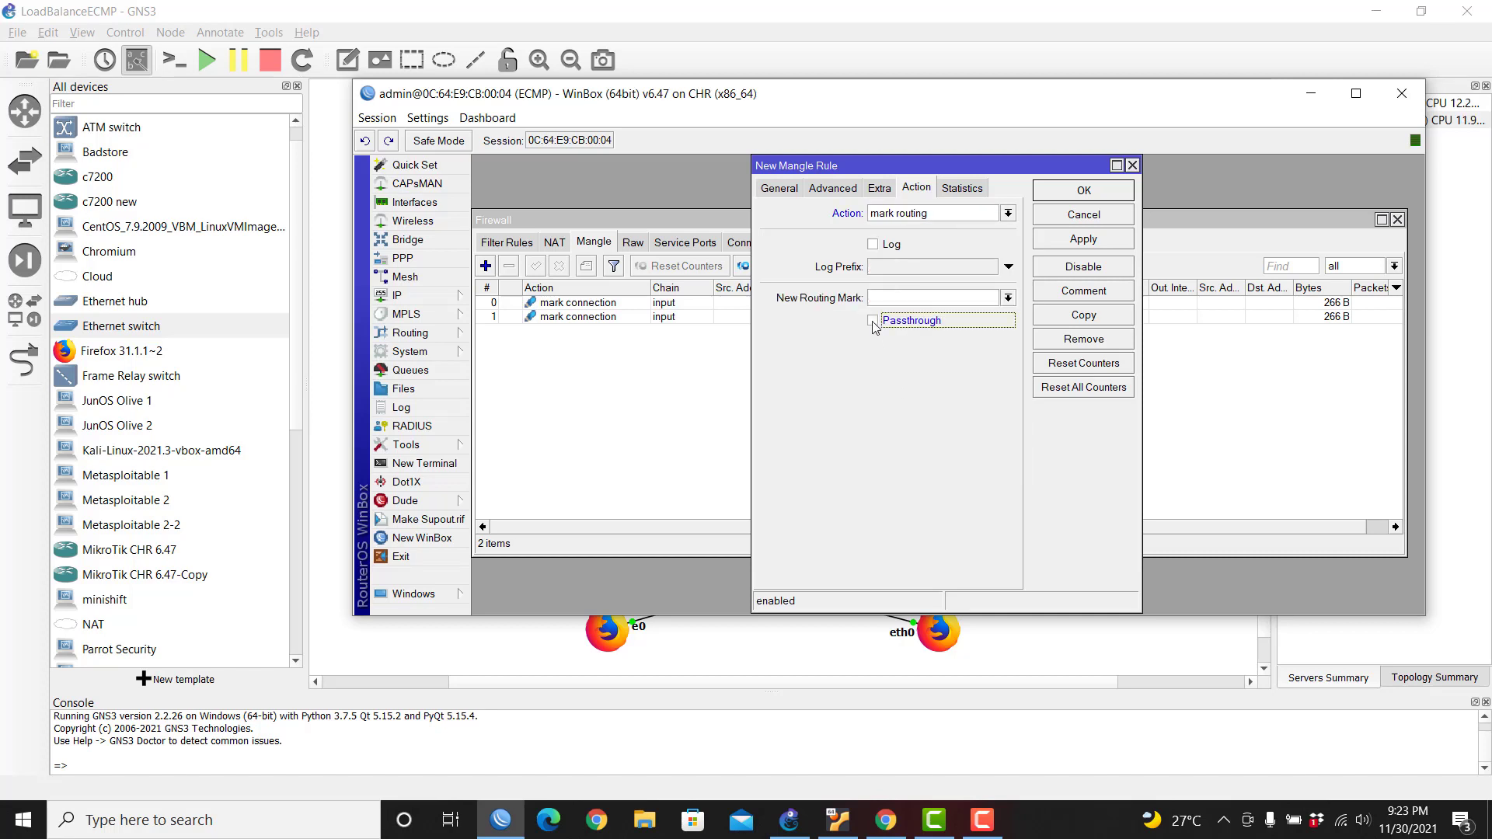
click(961, 302)
click(1097, 241)
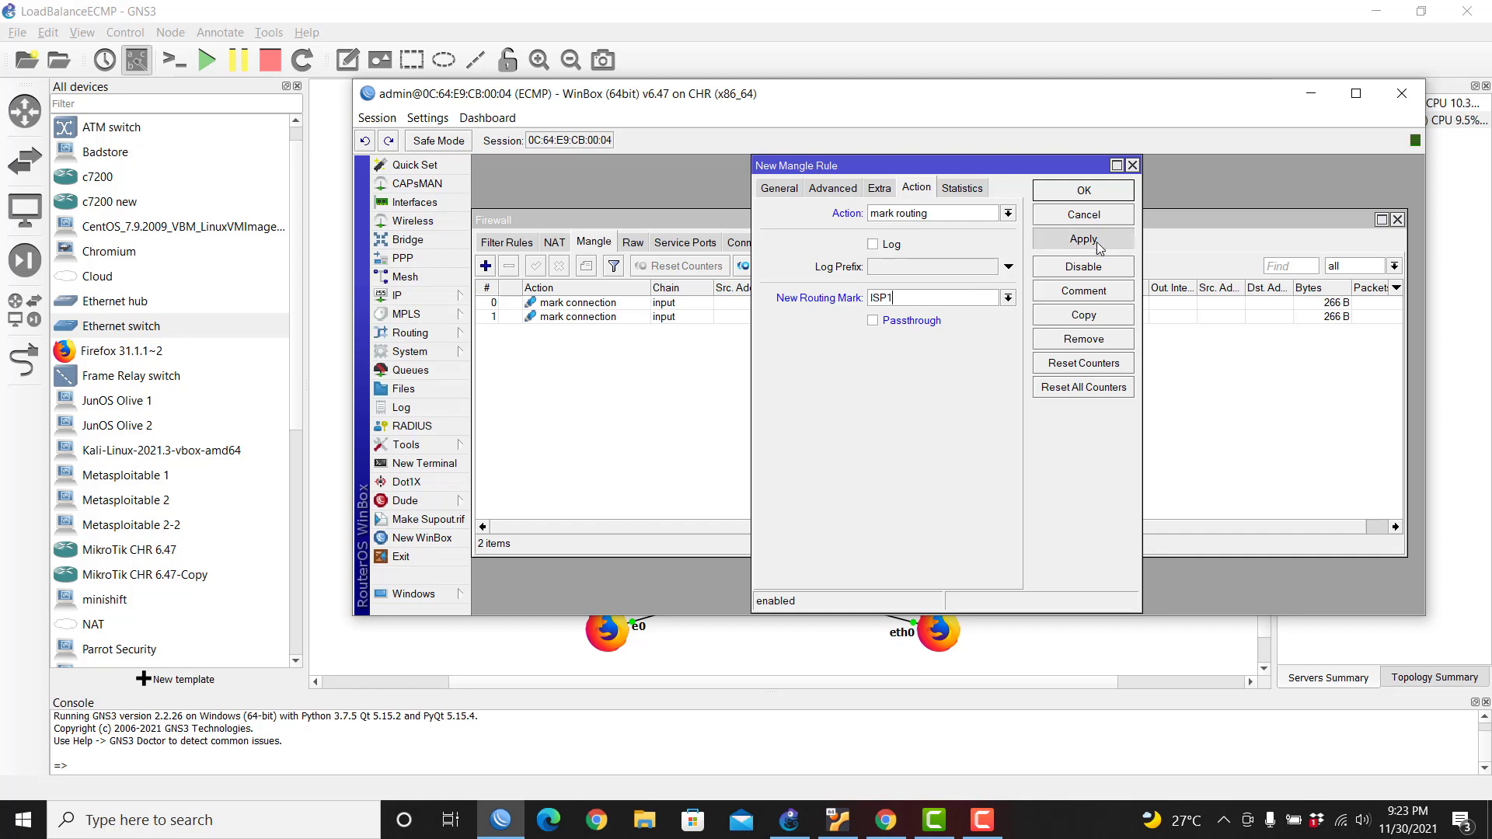
Step: Copy that rule to give ISP2-Con connections routing mark ISP2
click(1071, 315)
click(935, 301)
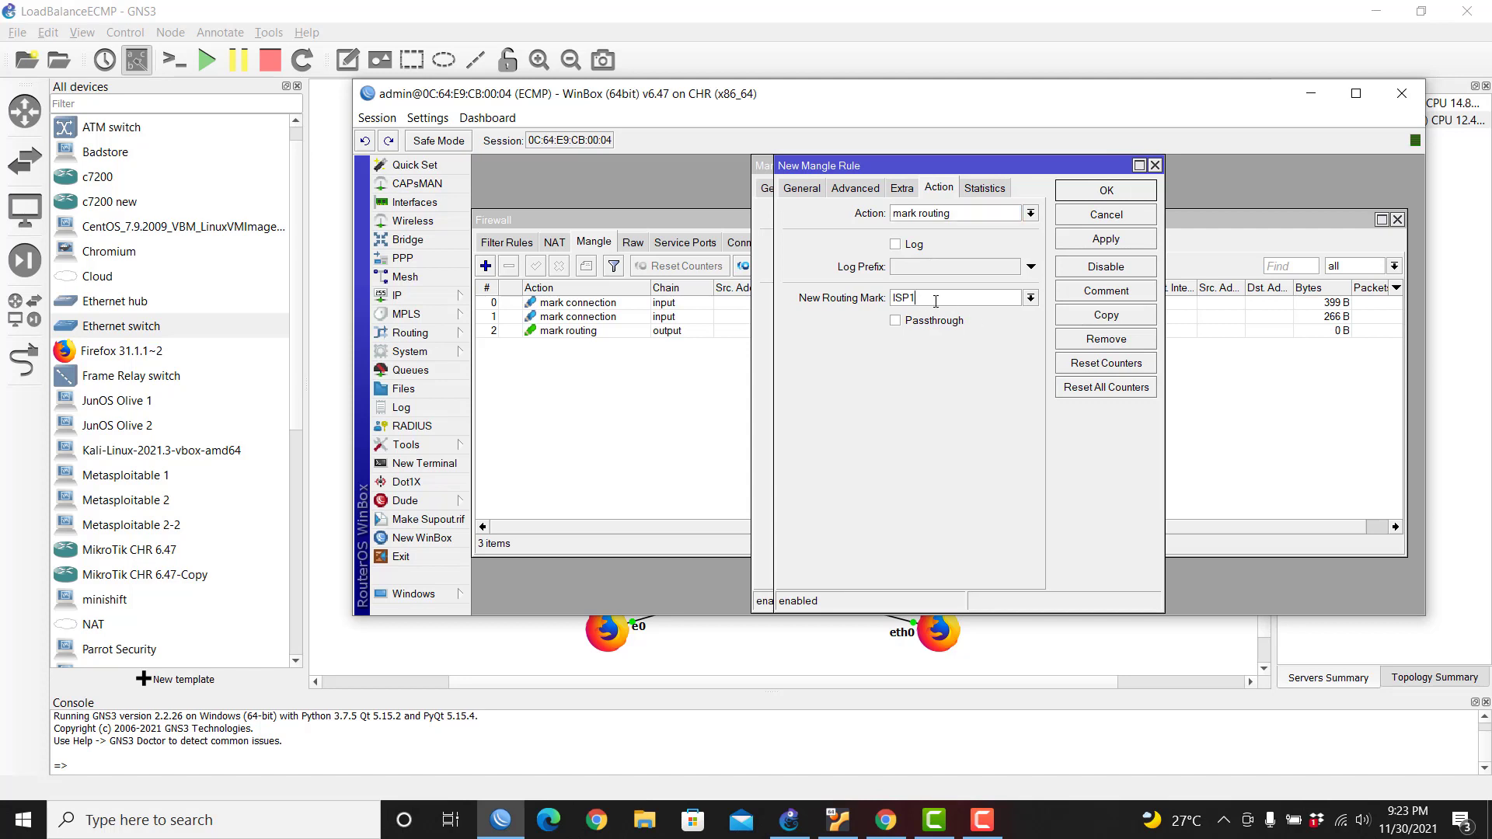
click(806, 195)
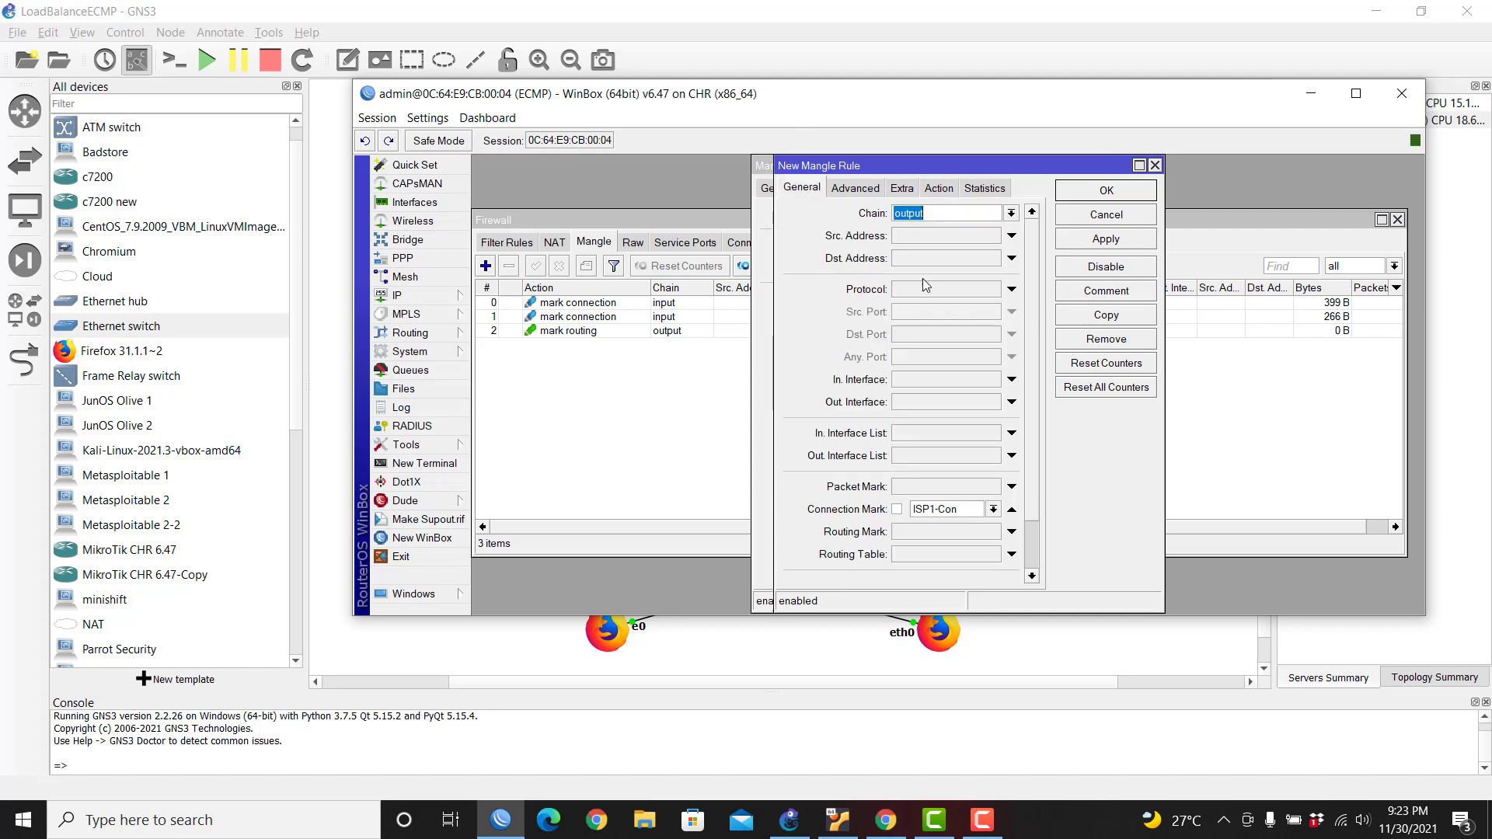
click(993, 510)
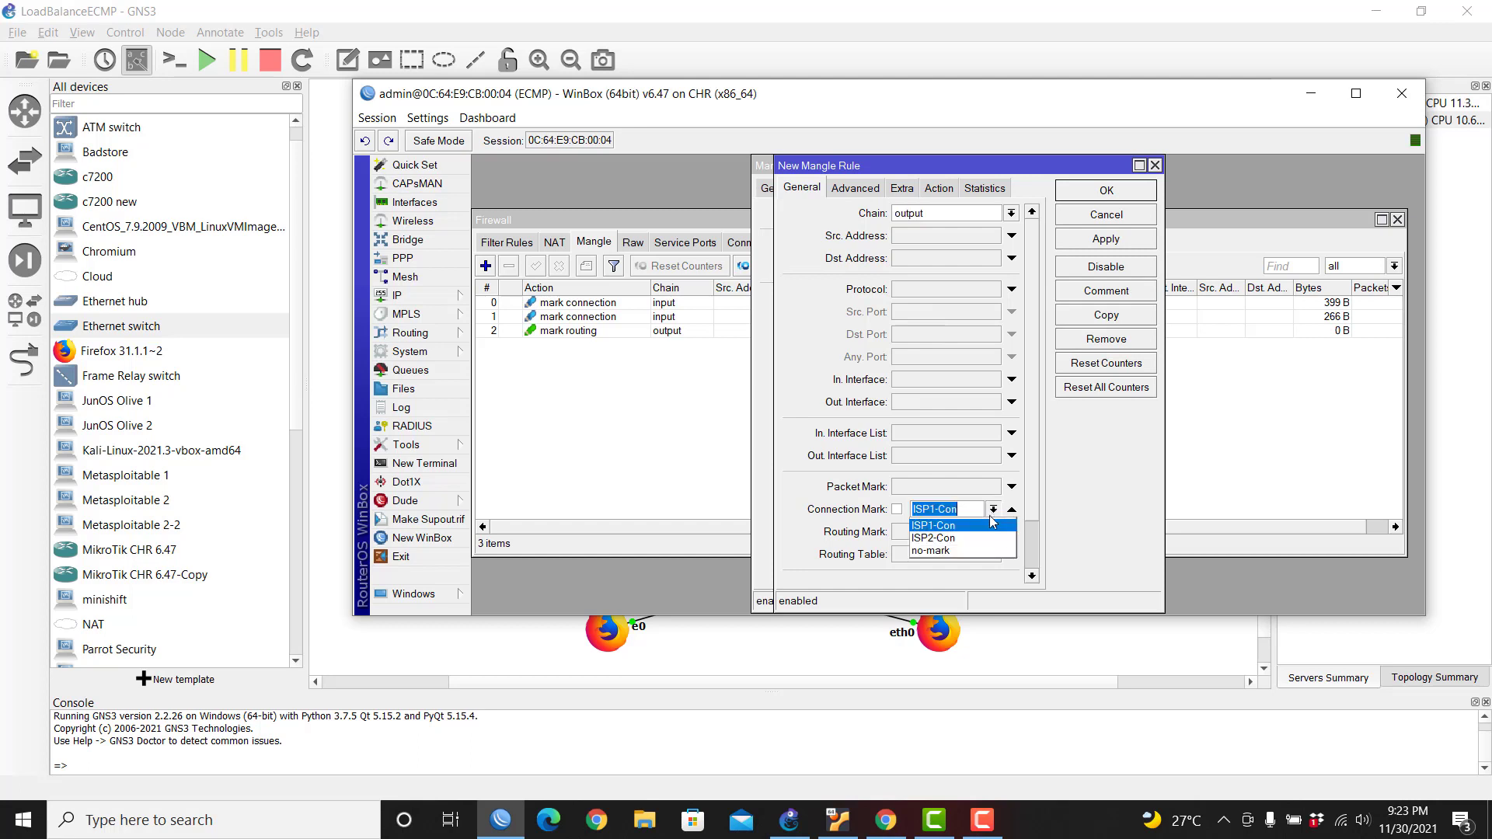
click(990, 539)
click(1087, 241)
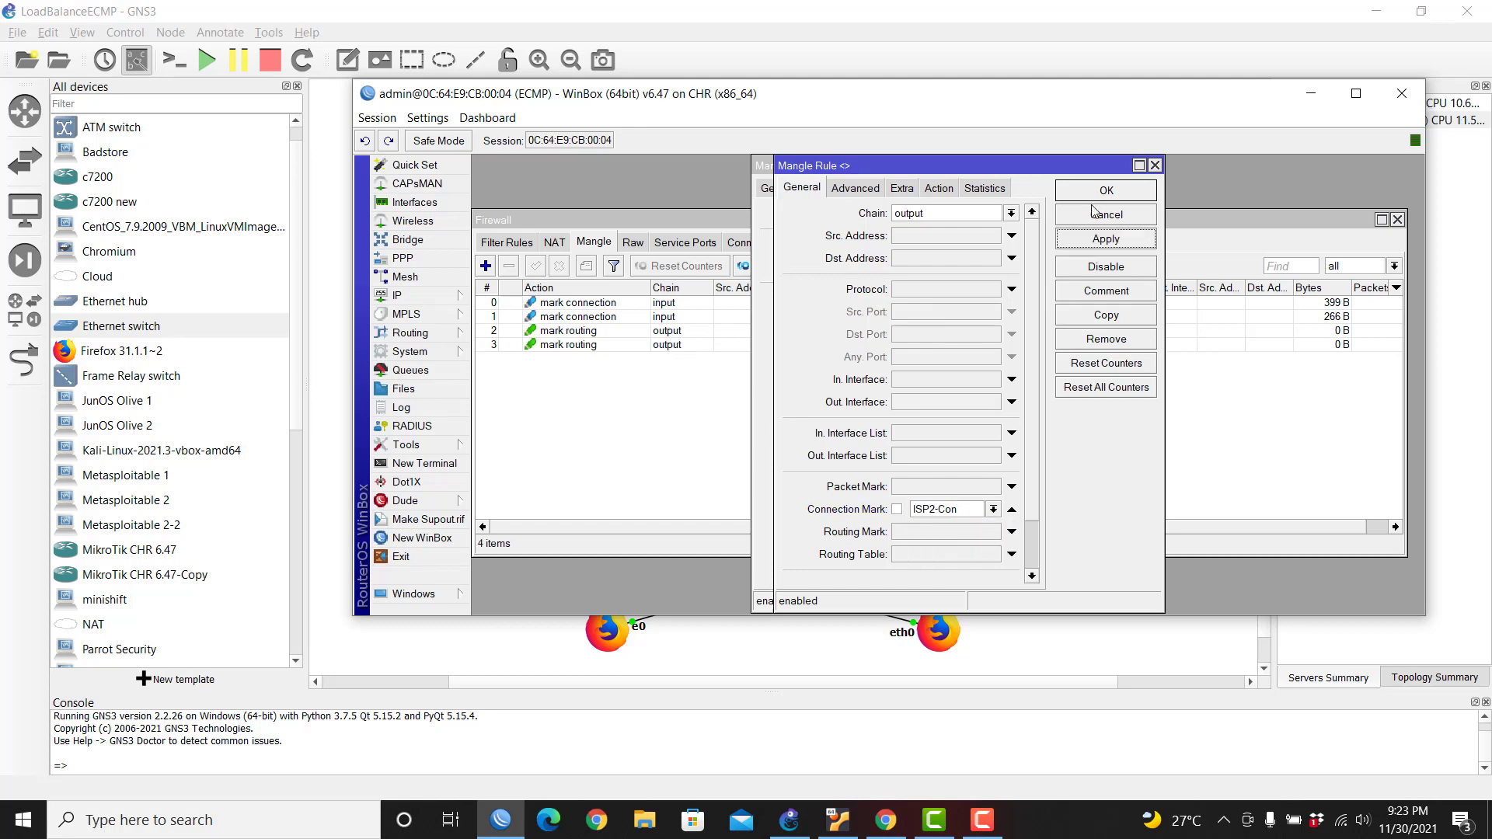
click(939, 188)
click(1105, 191)
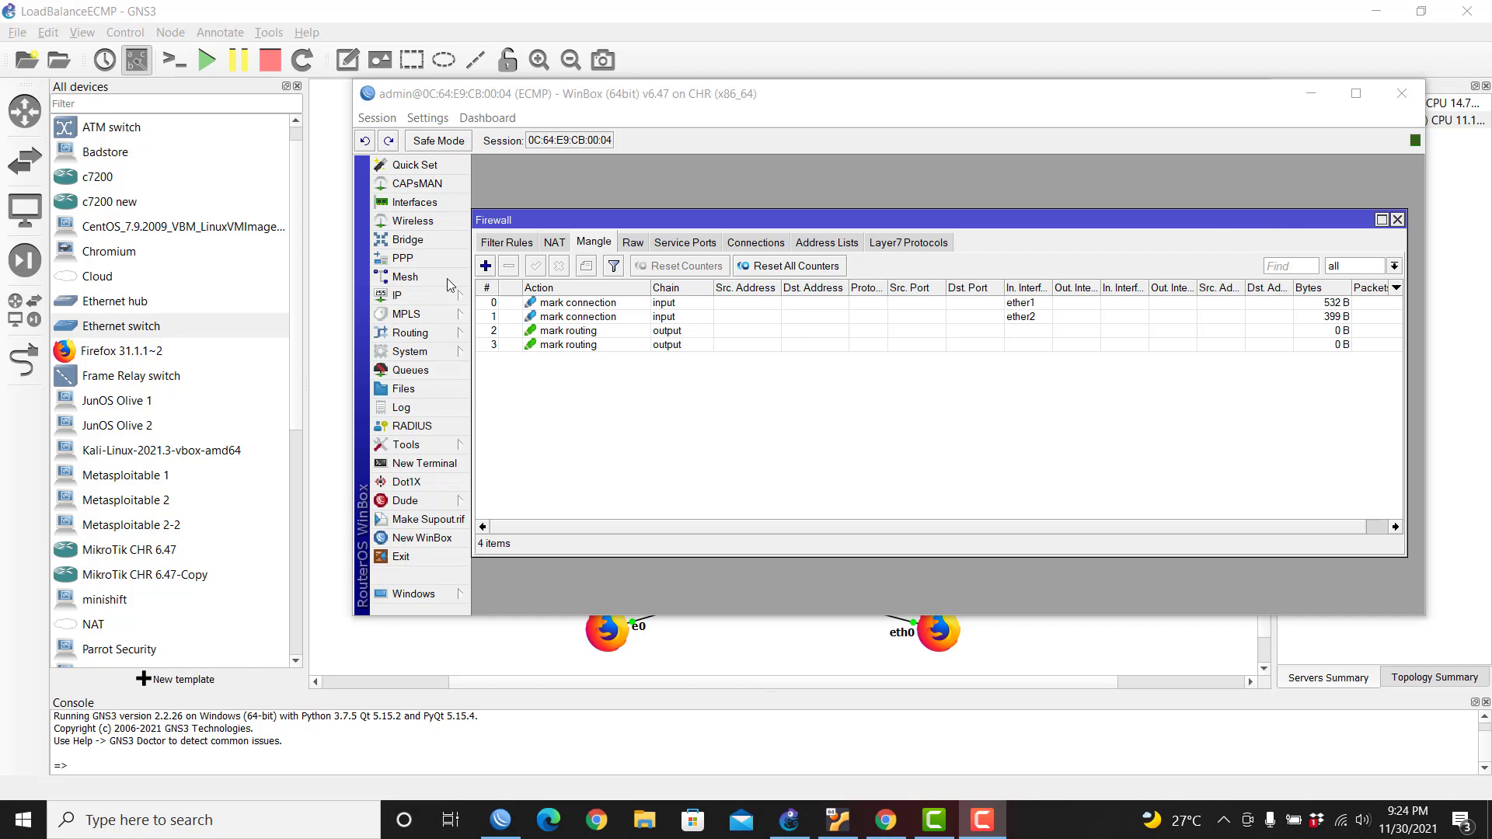
Step: In IP > Routes, add a route via gateway 192.168.100.1 tied to routing mark ISP1
click(432, 296)
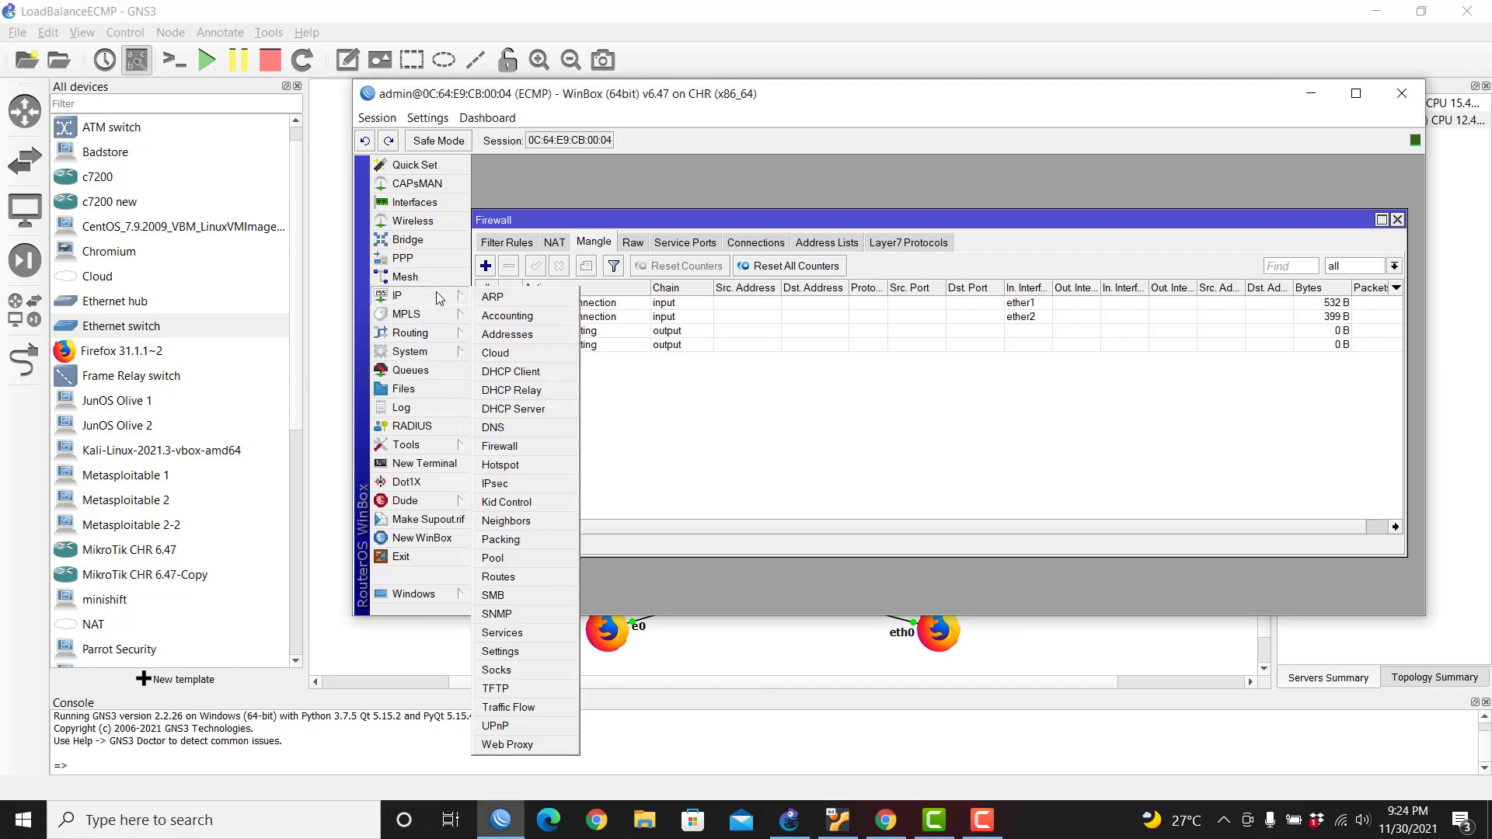
click(538, 579)
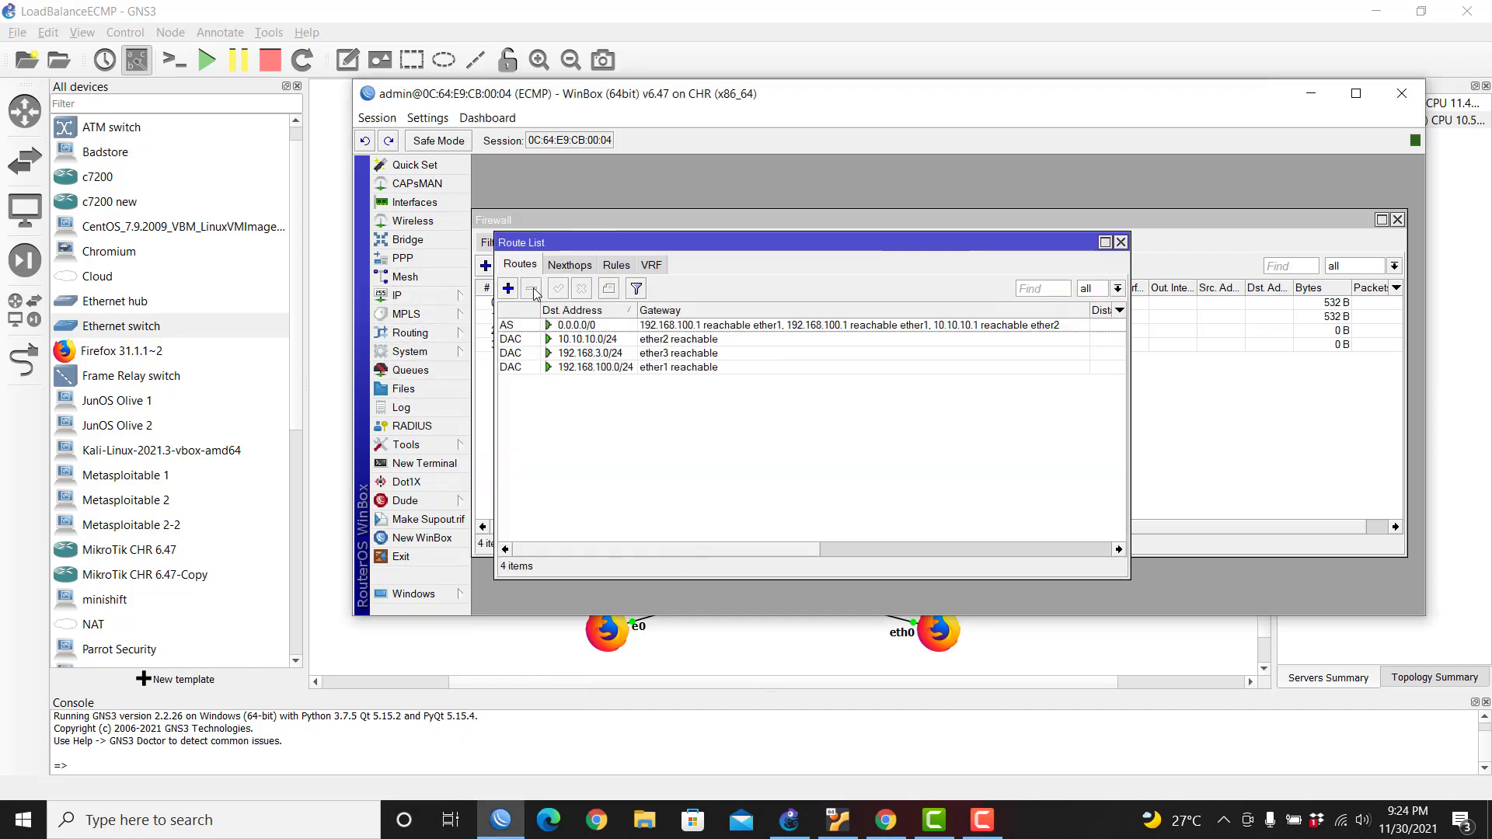
click(510, 289)
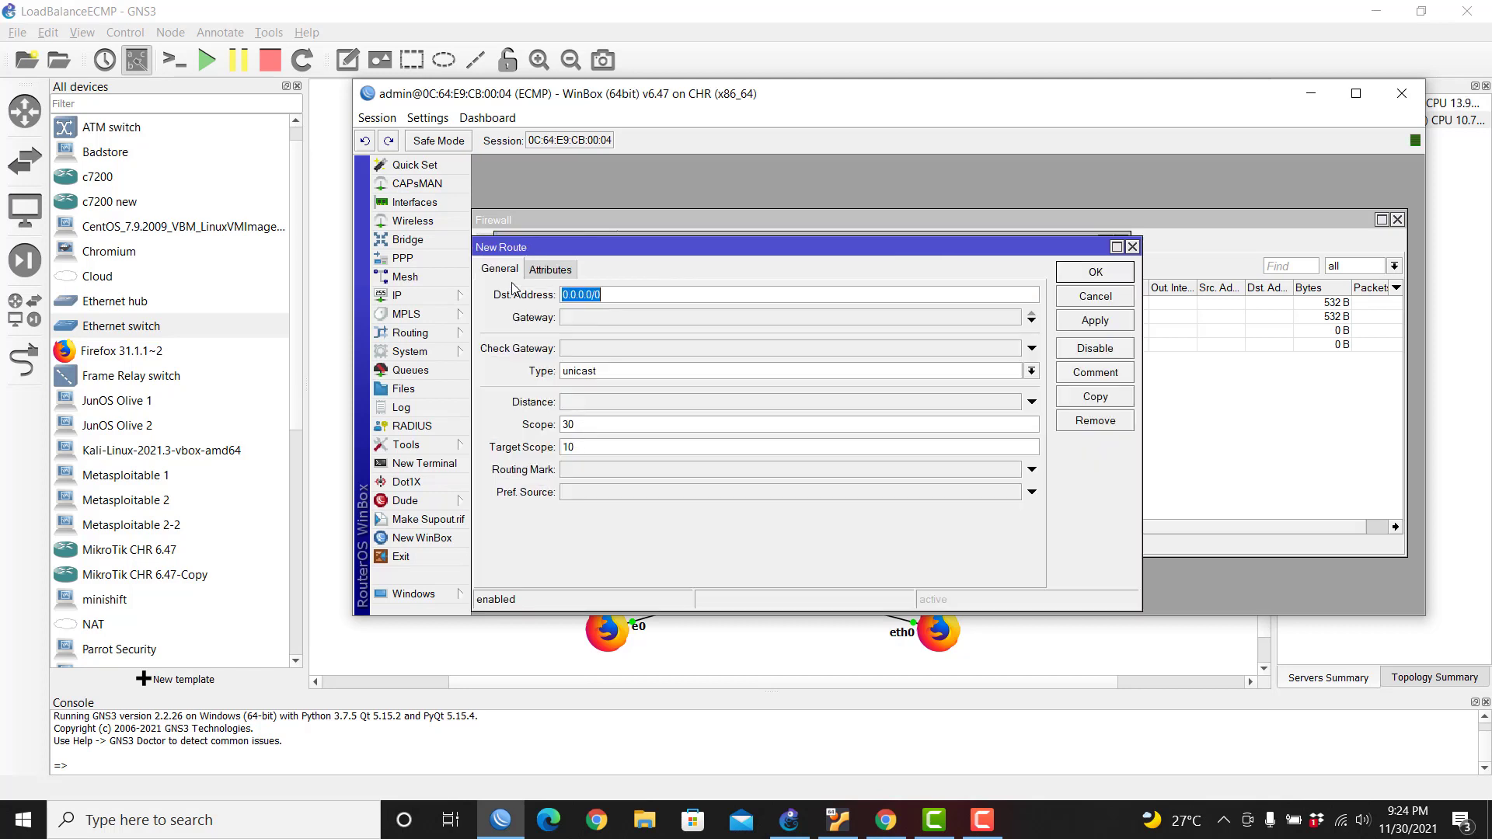
click(587, 319)
text(192.168)
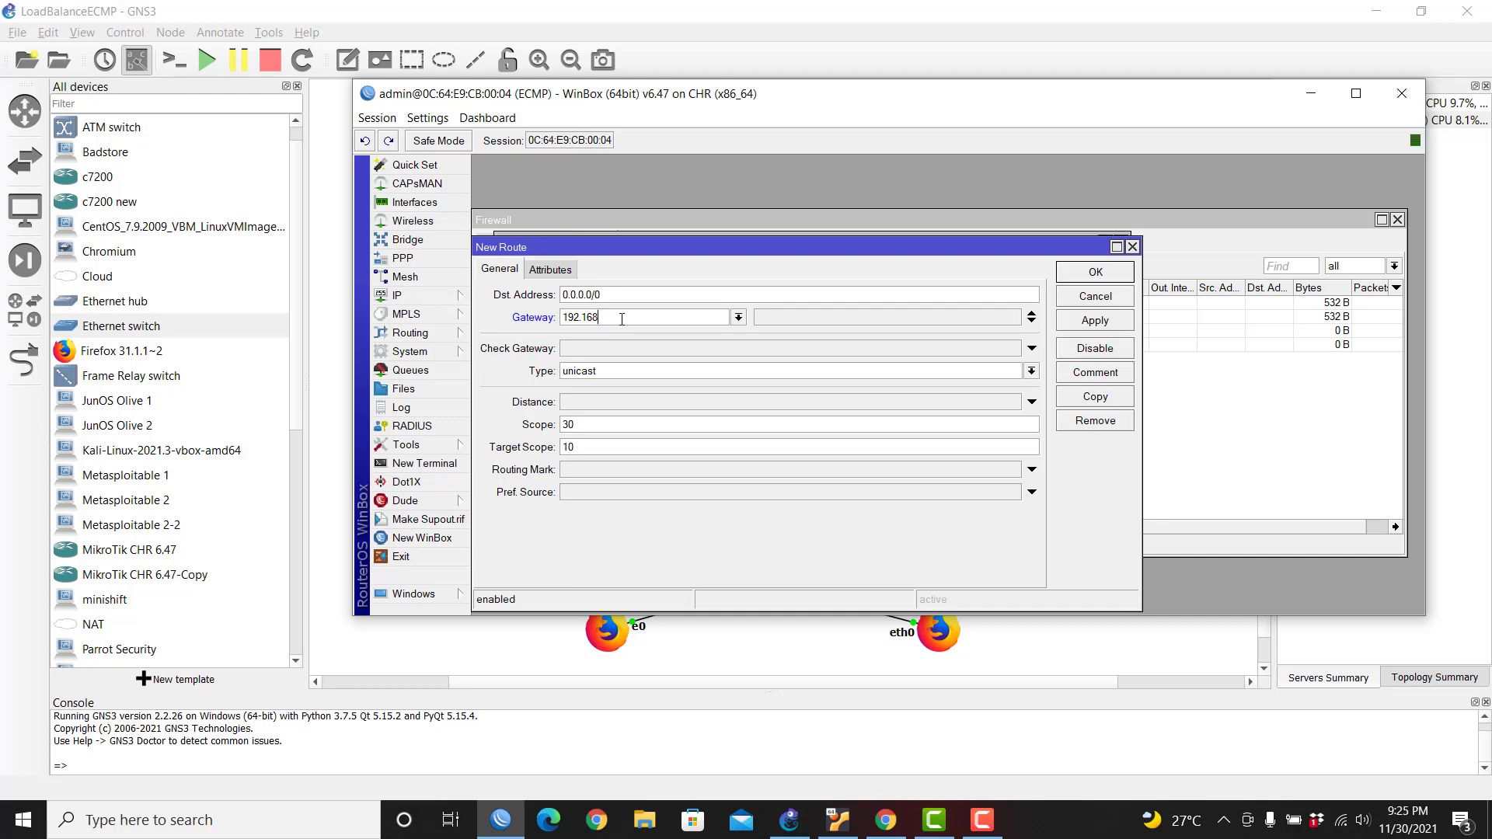
text(.1)
mouse_move(776, 94)
mouse_down()
mouse_move(761, 435)
mouse_move(766, 88)
mouse_up()
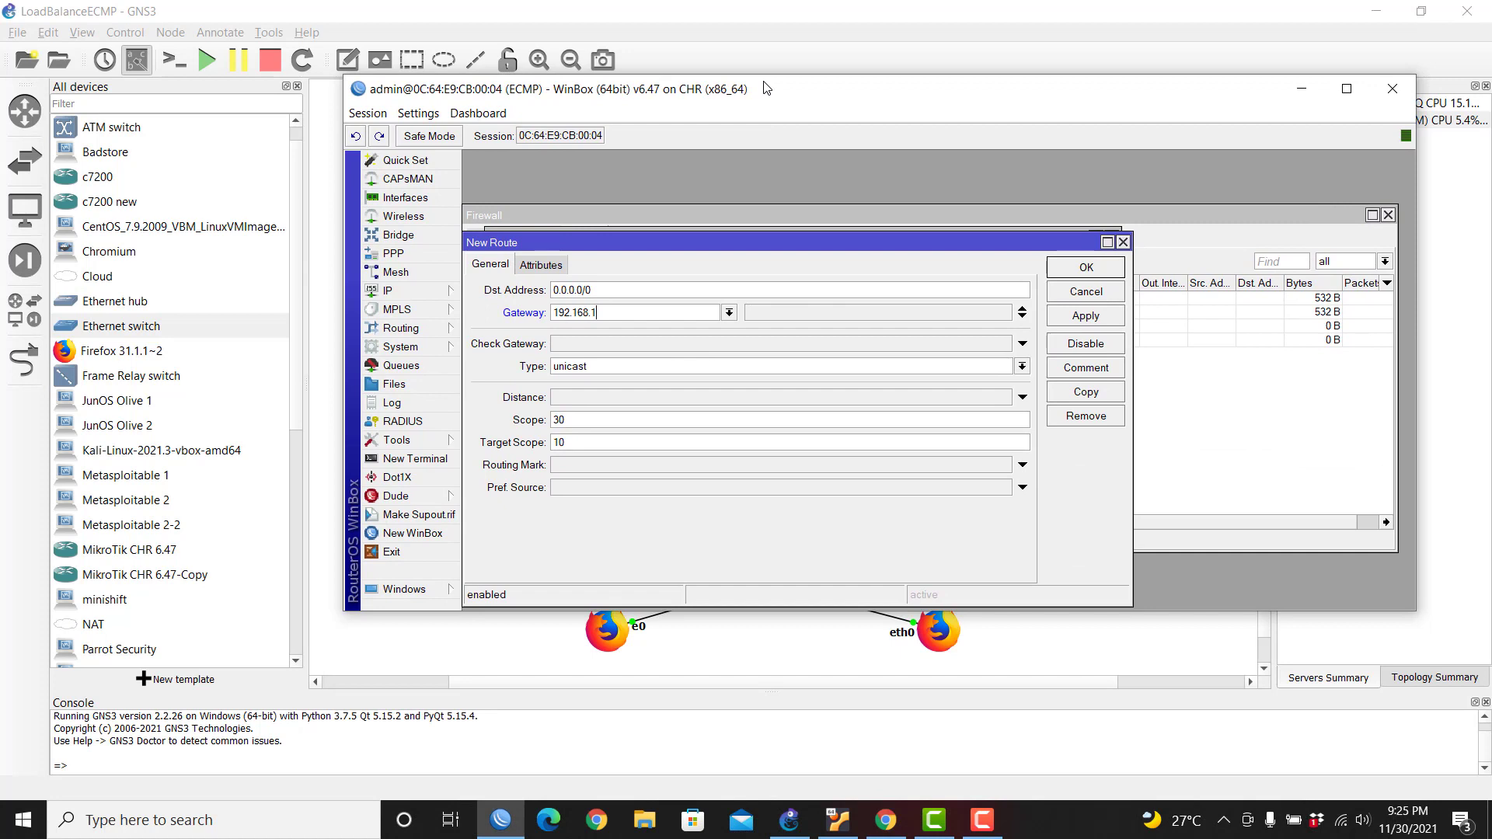
text(00.1)
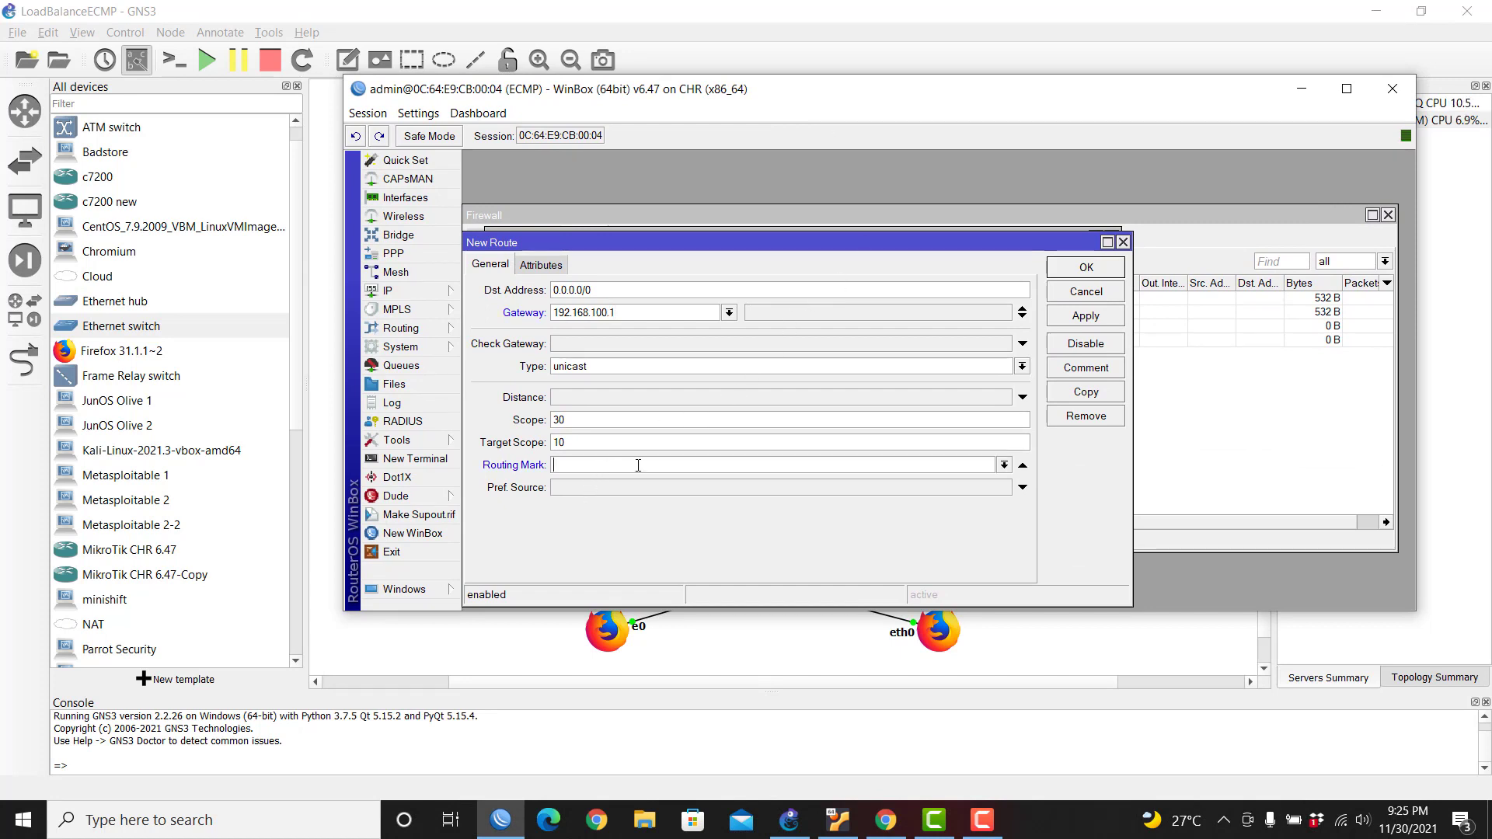
click(1022, 465)
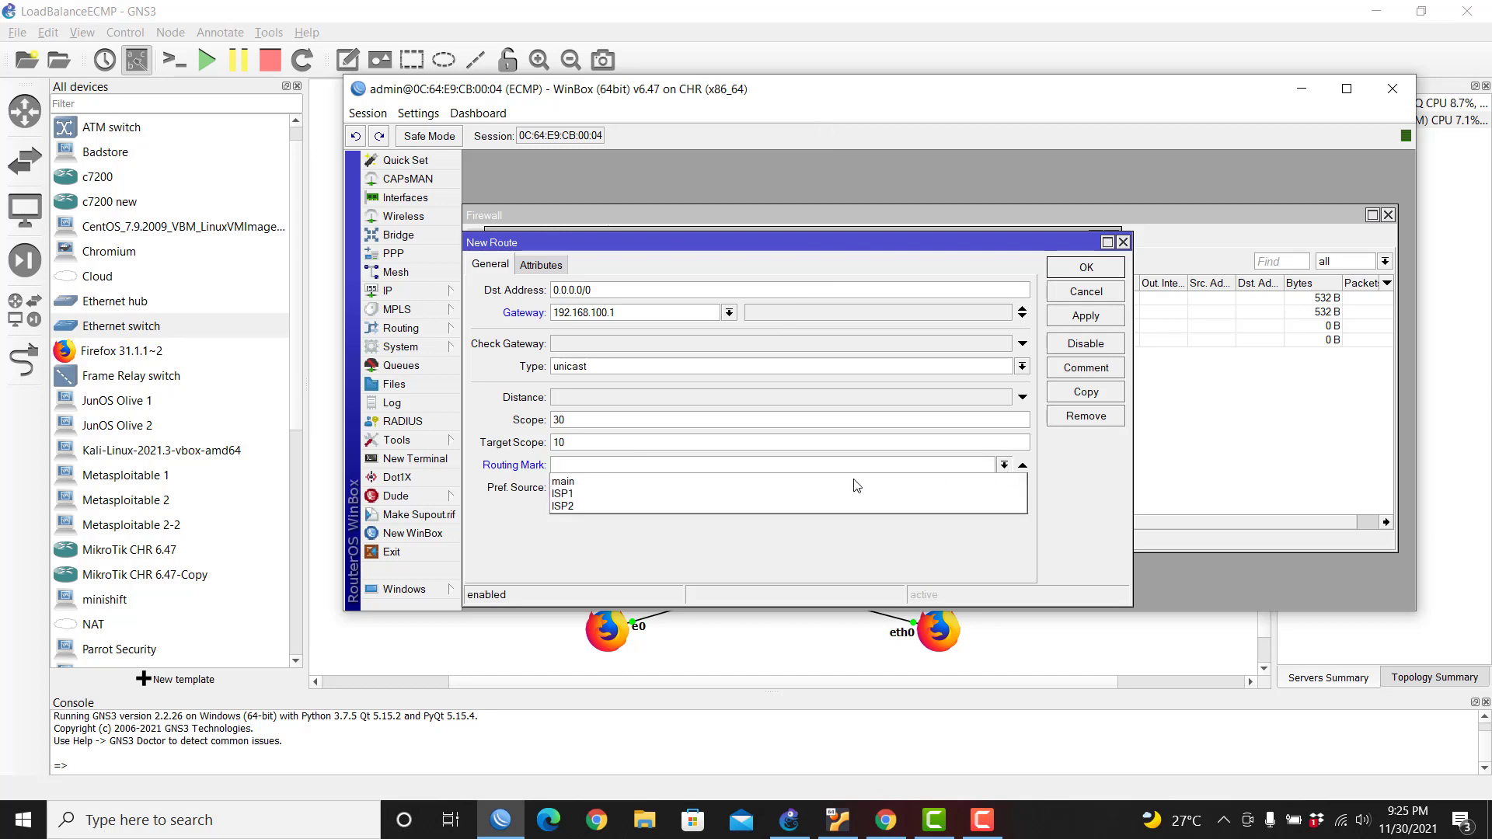
click(591, 493)
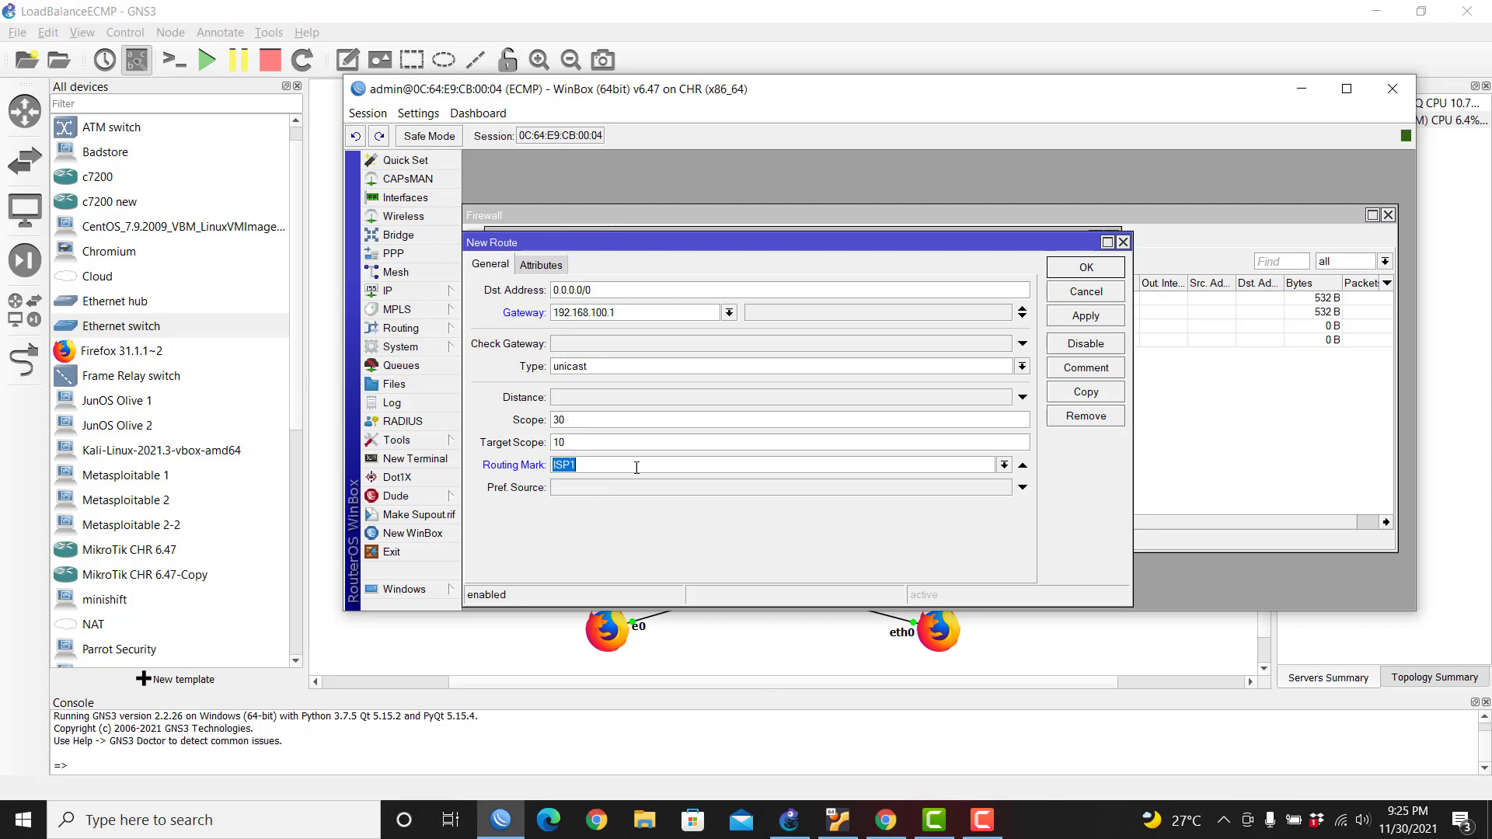
click(1086, 268)
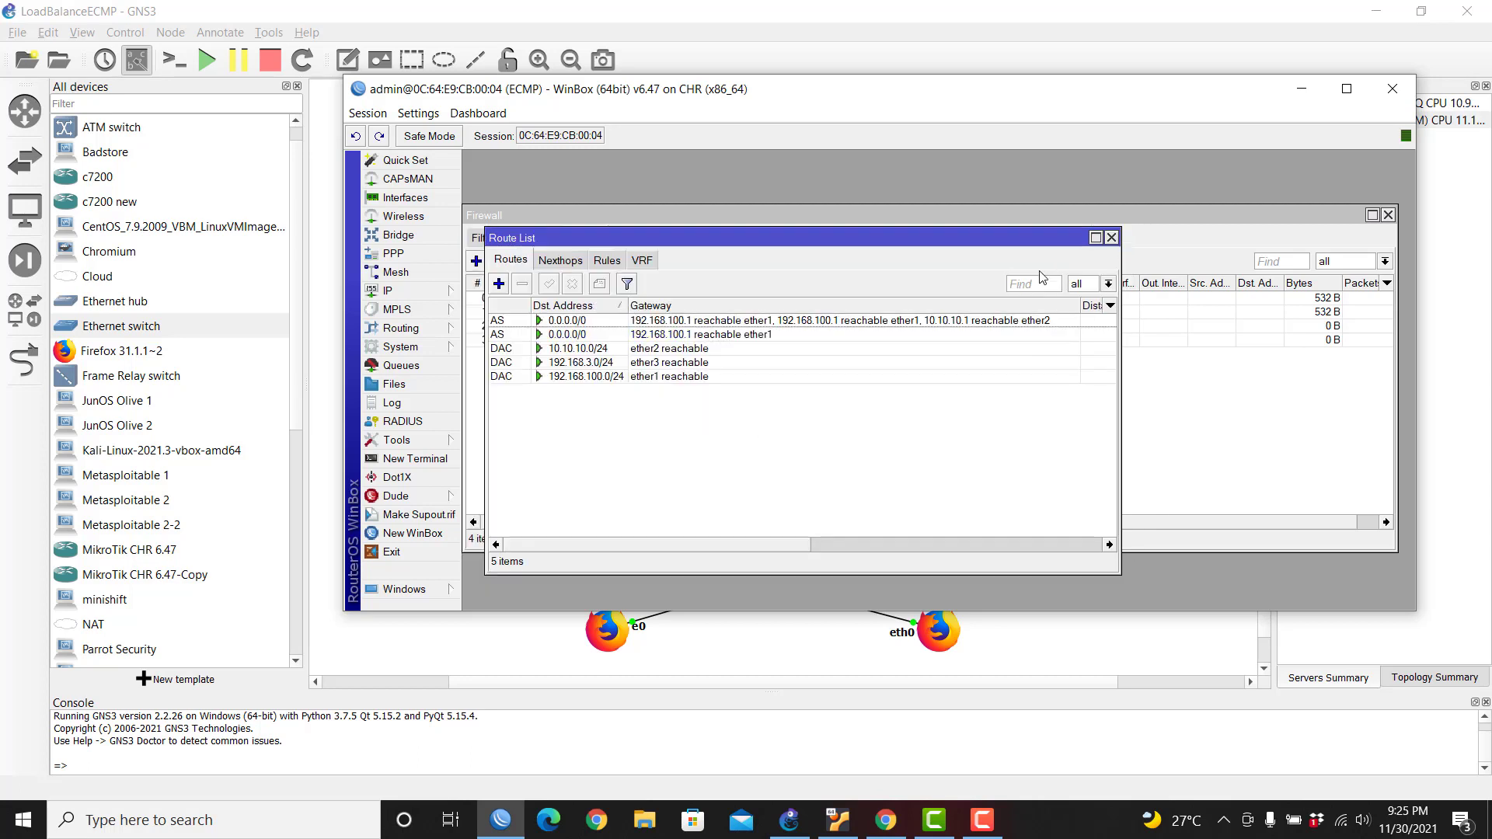
Step: Create a new route with gateway 10.10.10.1 and routing mark ISP2
click(501, 288)
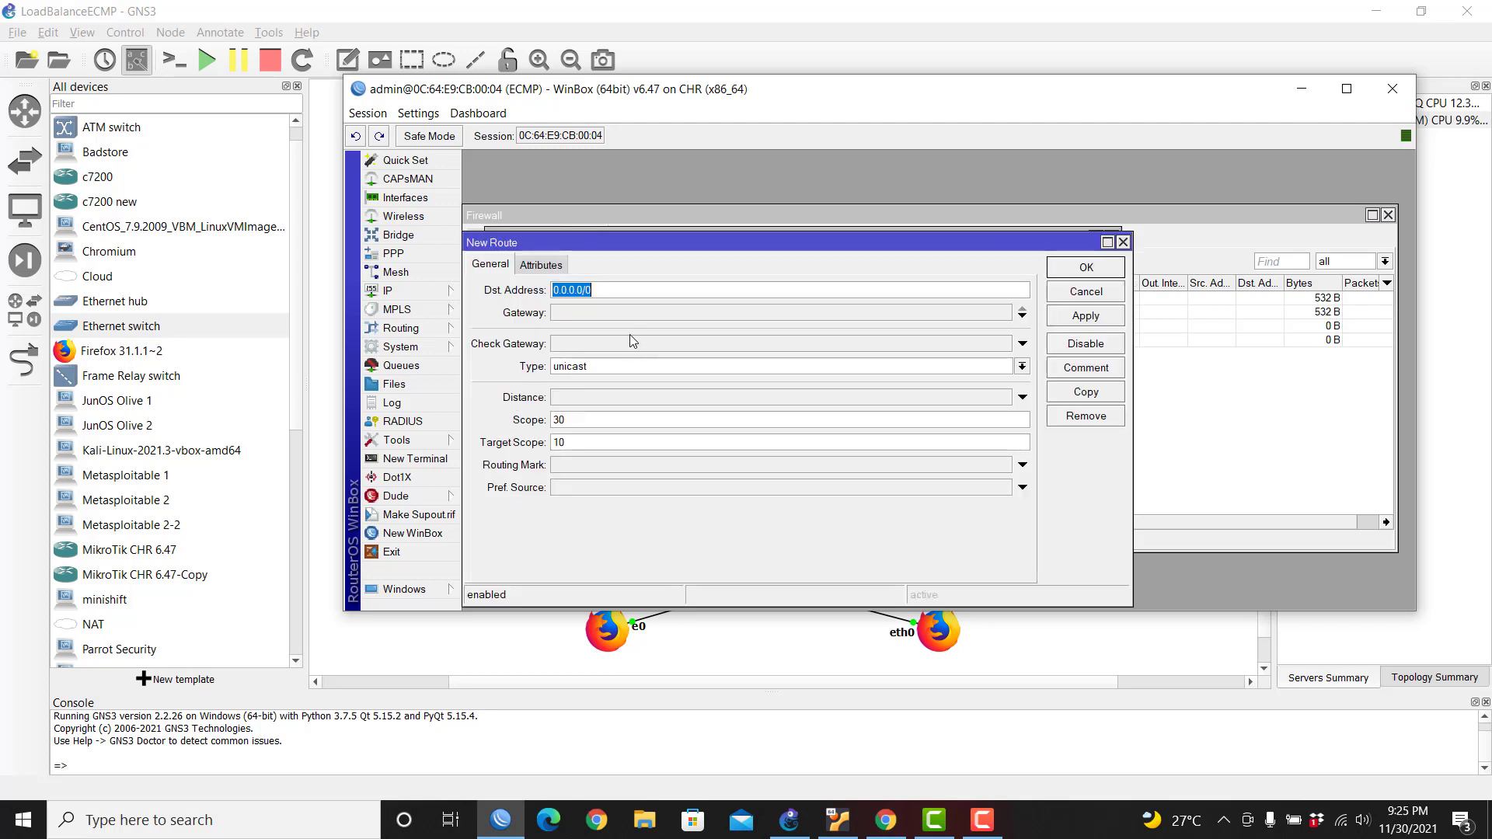
click(594, 311)
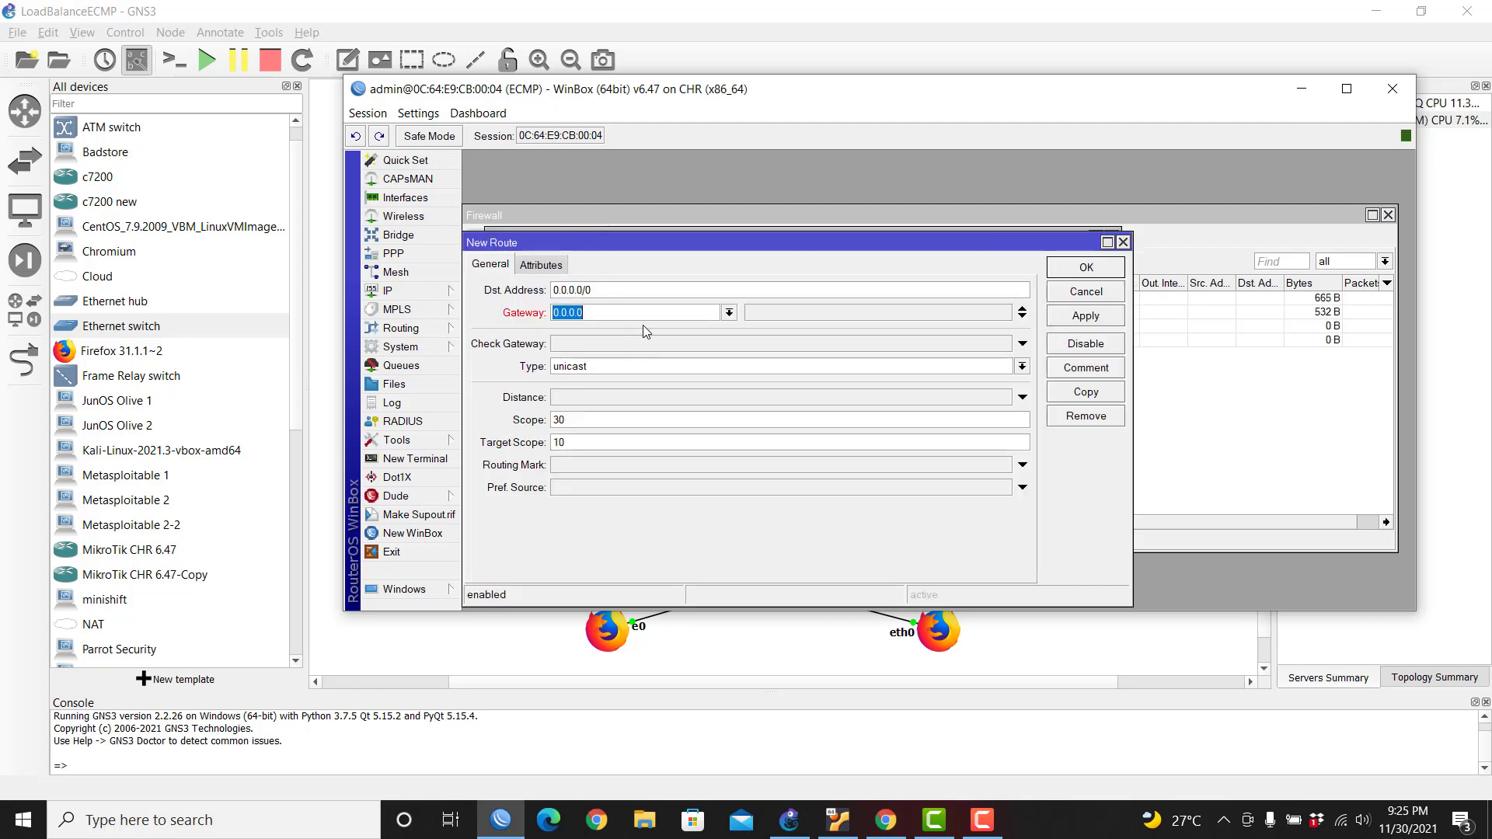
text(10.10.10.1)
click(606, 471)
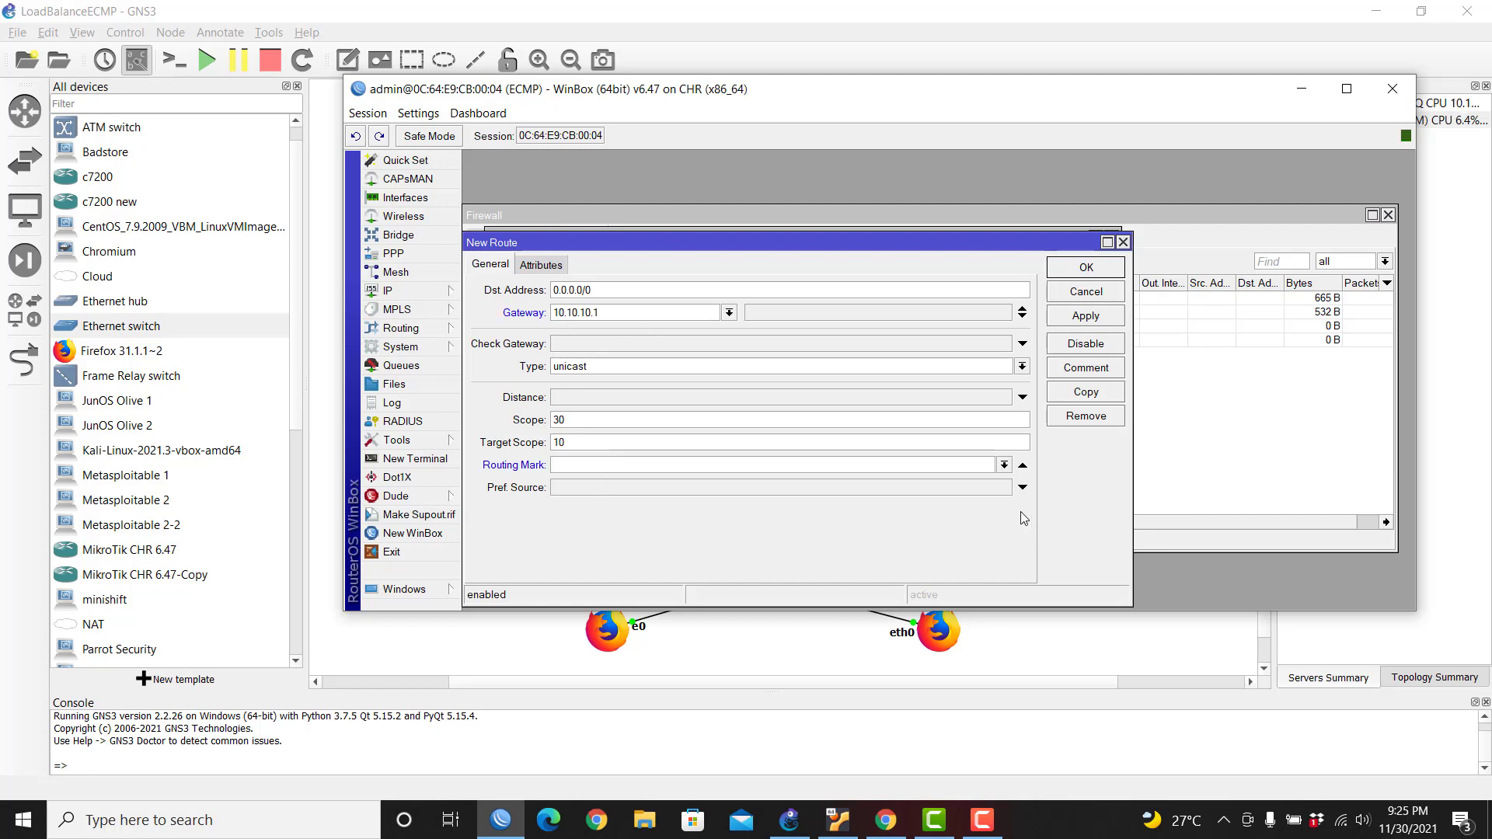
click(1005, 465)
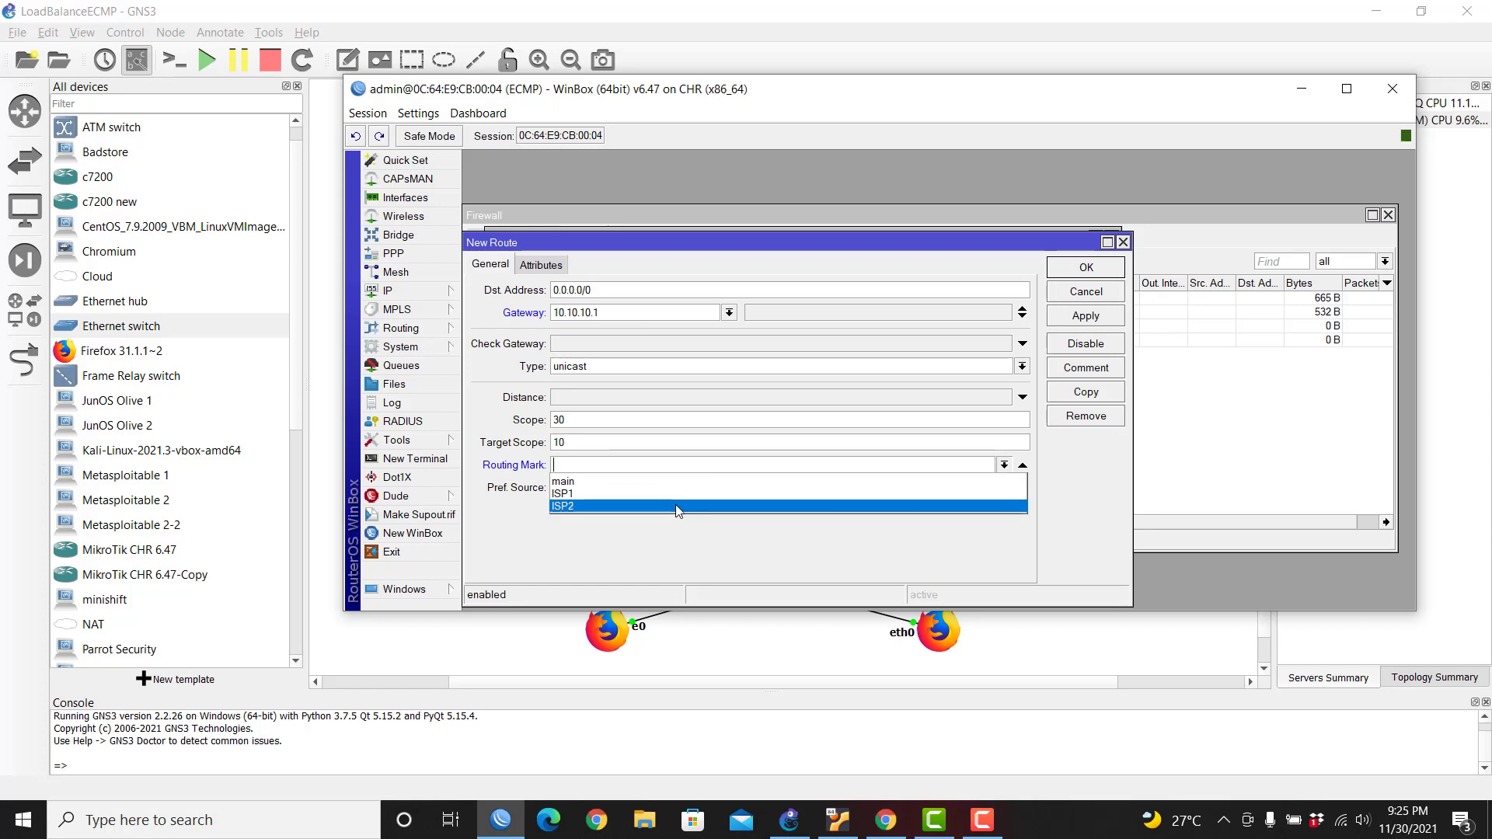
click(677, 507)
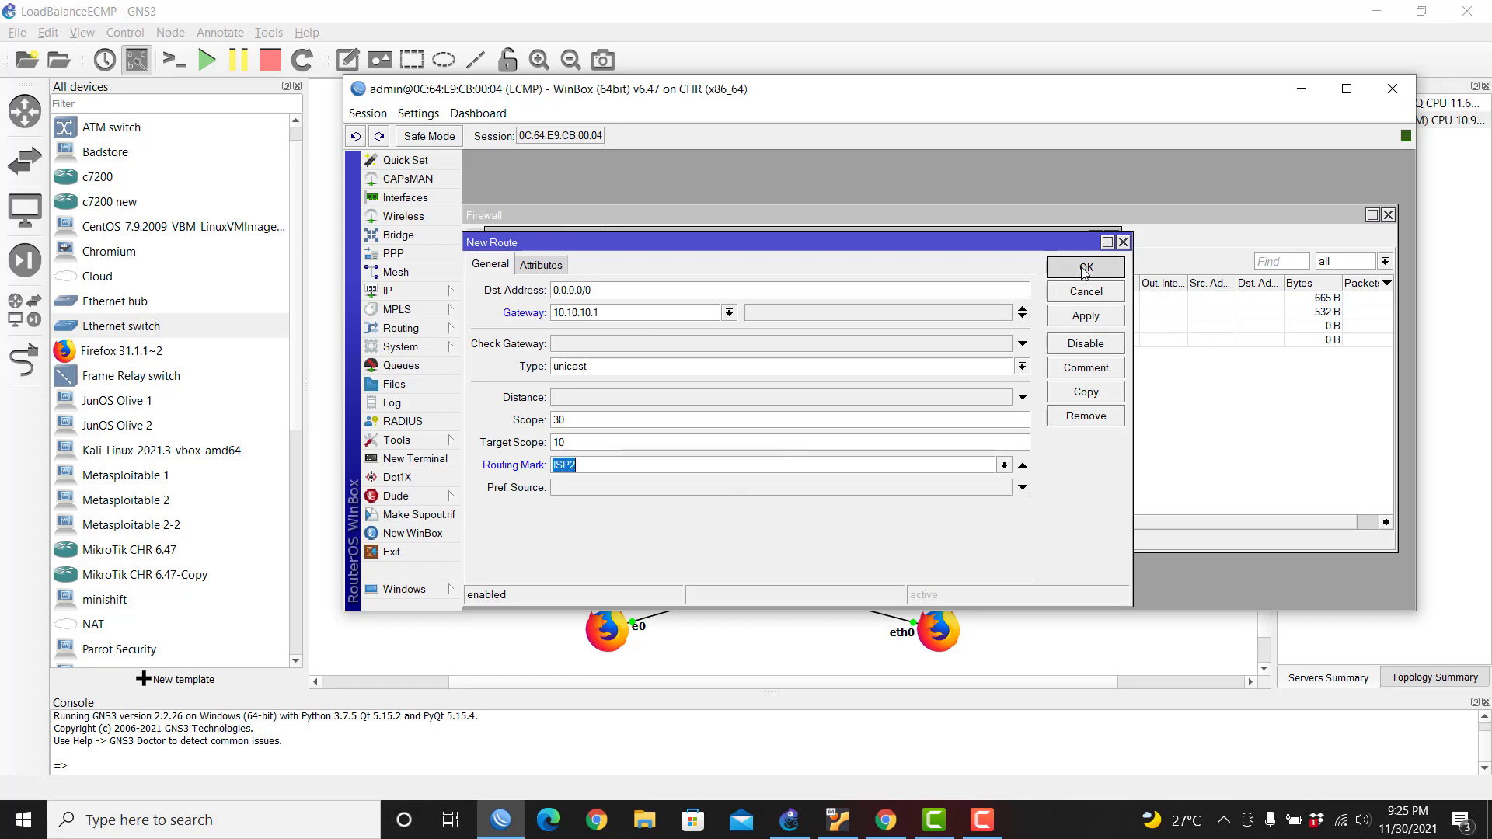
click(1085, 267)
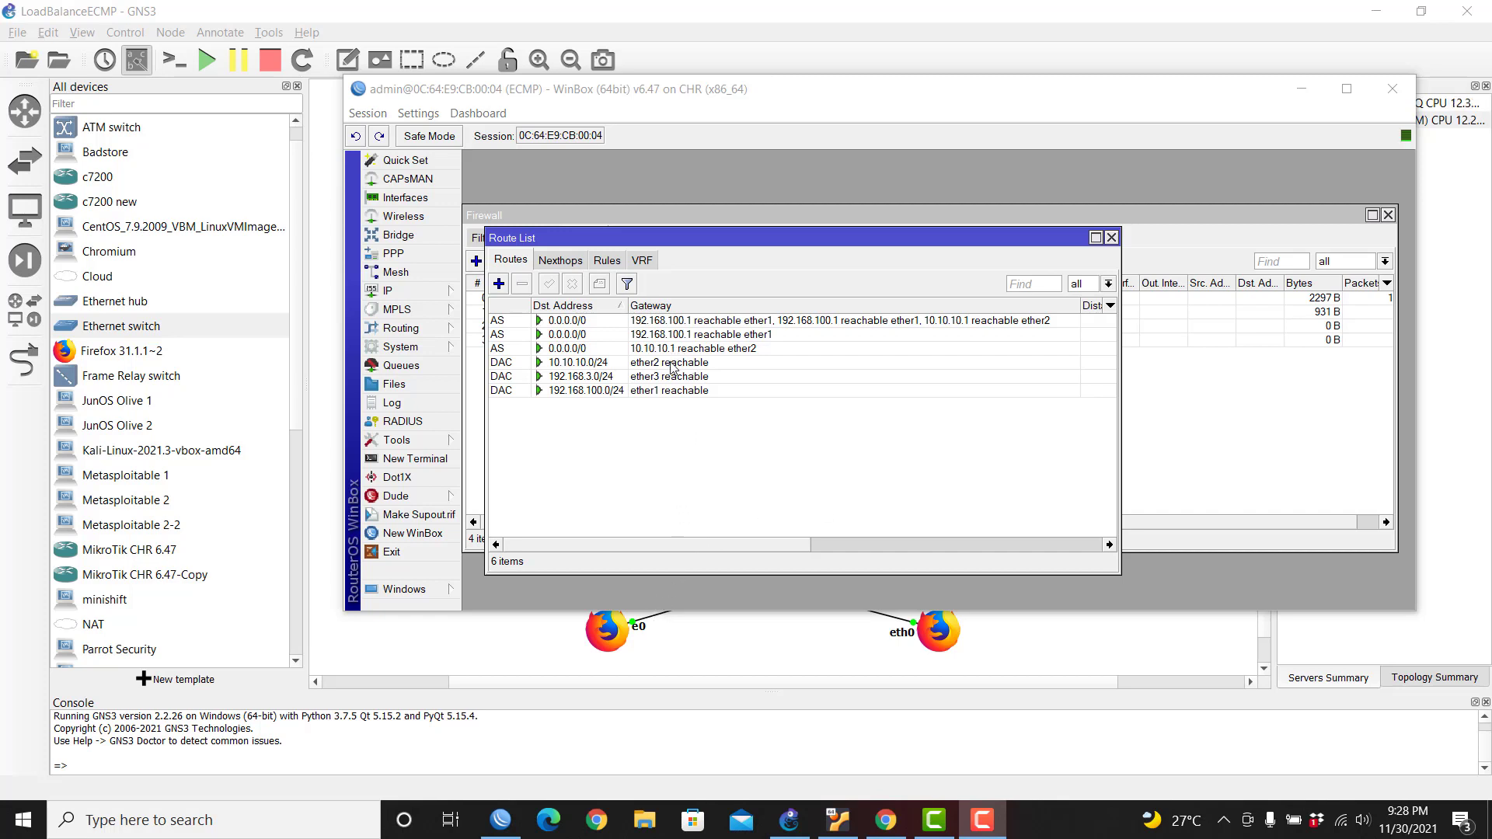
Step: Move the route list aside, return to GNS3, and nudge ECMP's 192.168.100.2/24 label right
drag(742, 244, 863, 256)
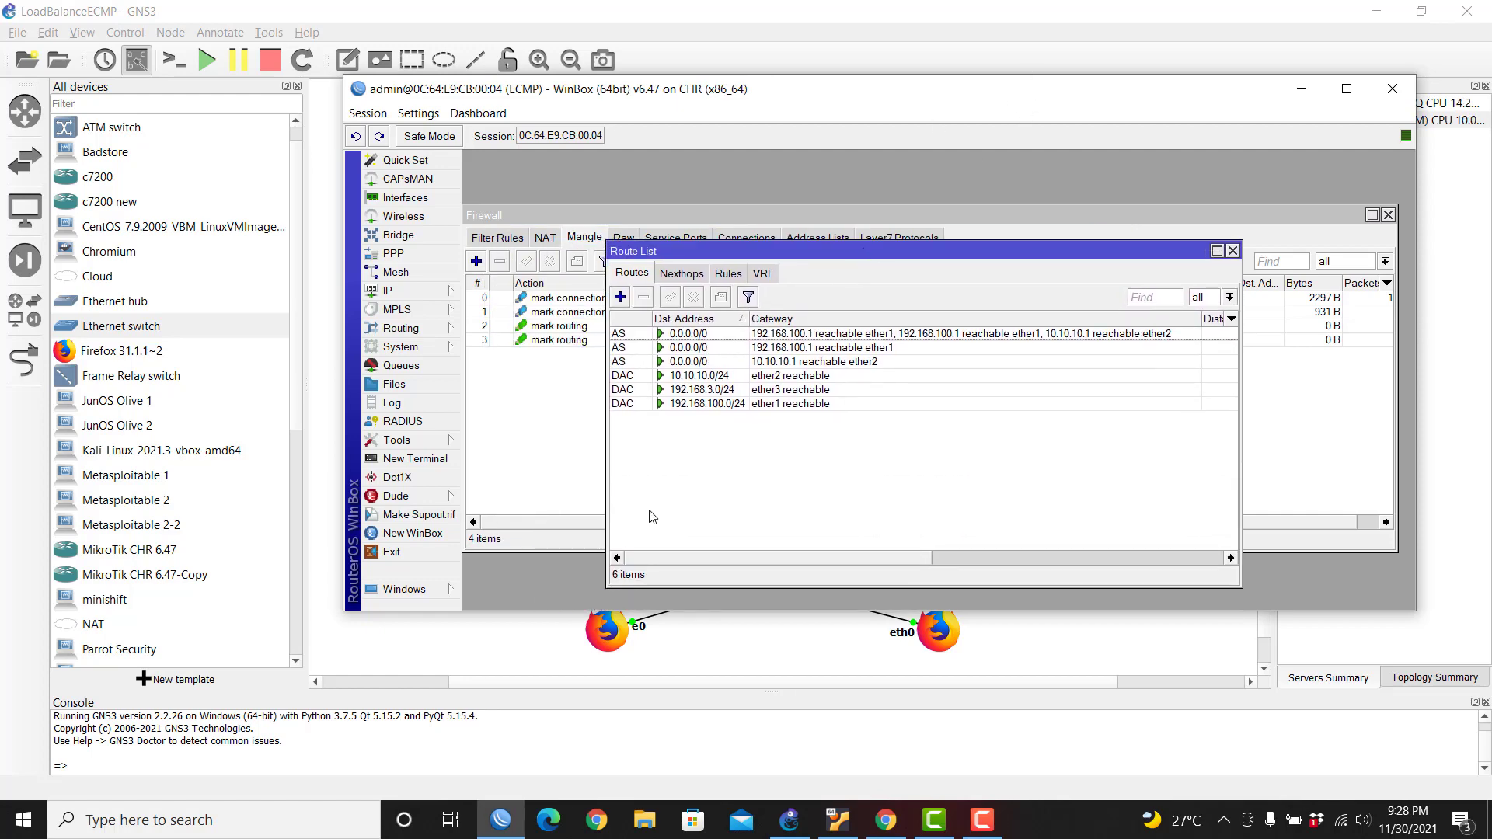
click(460, 626)
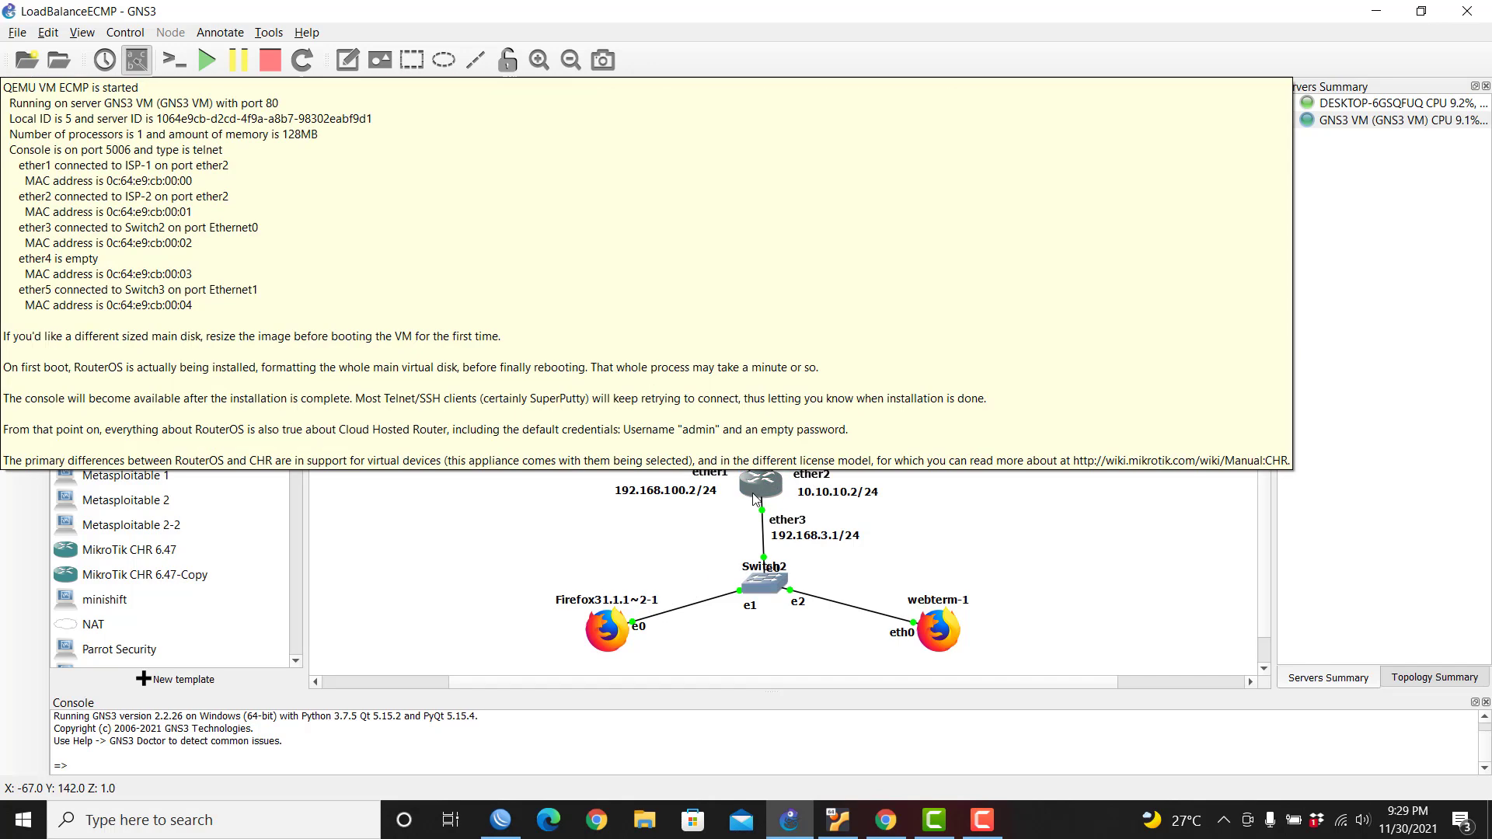
click(712, 476)
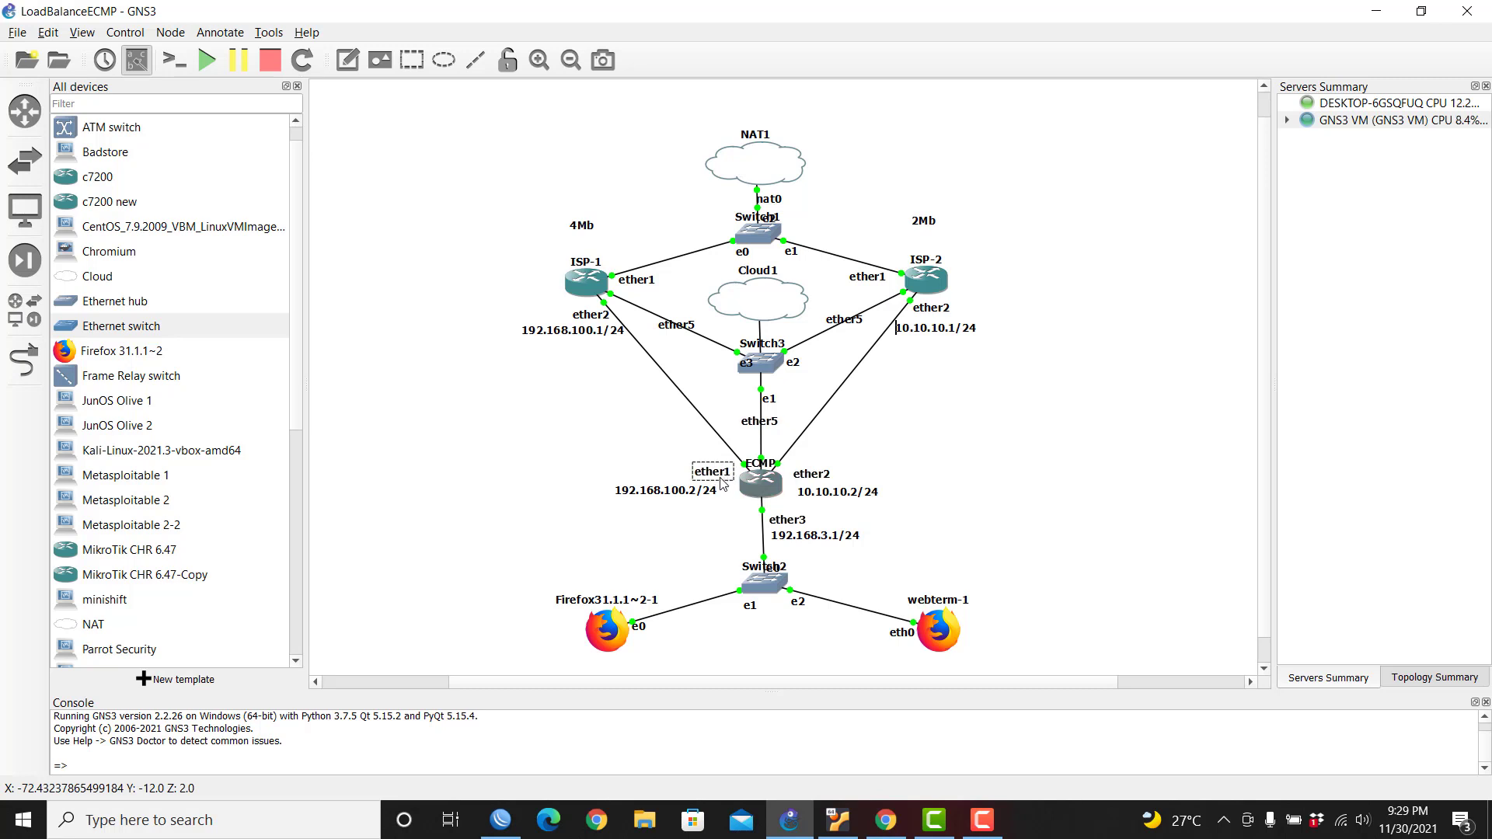
drag(717, 490, 804, 485)
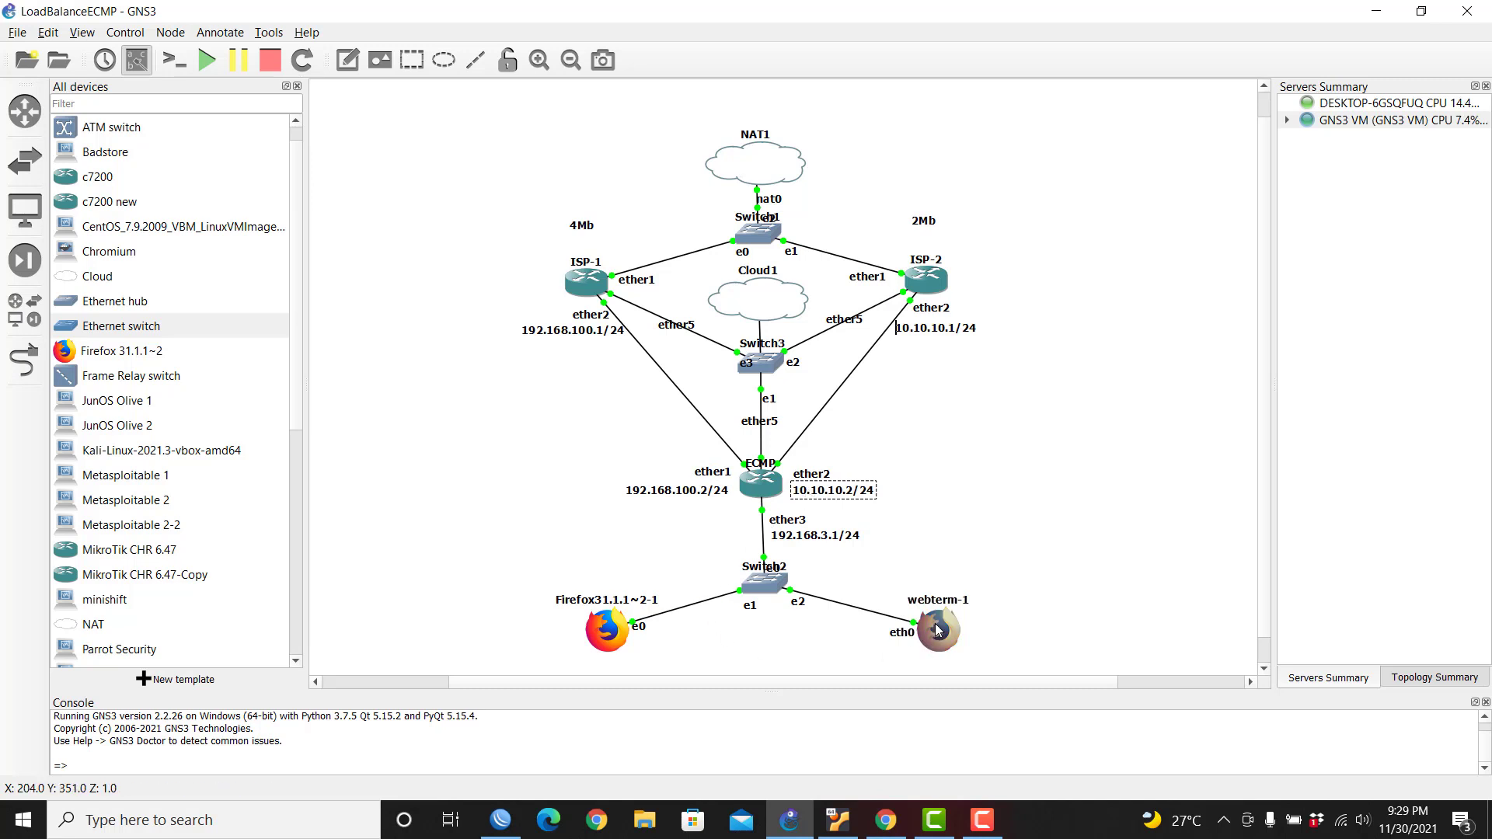
mouse_move(936, 625)
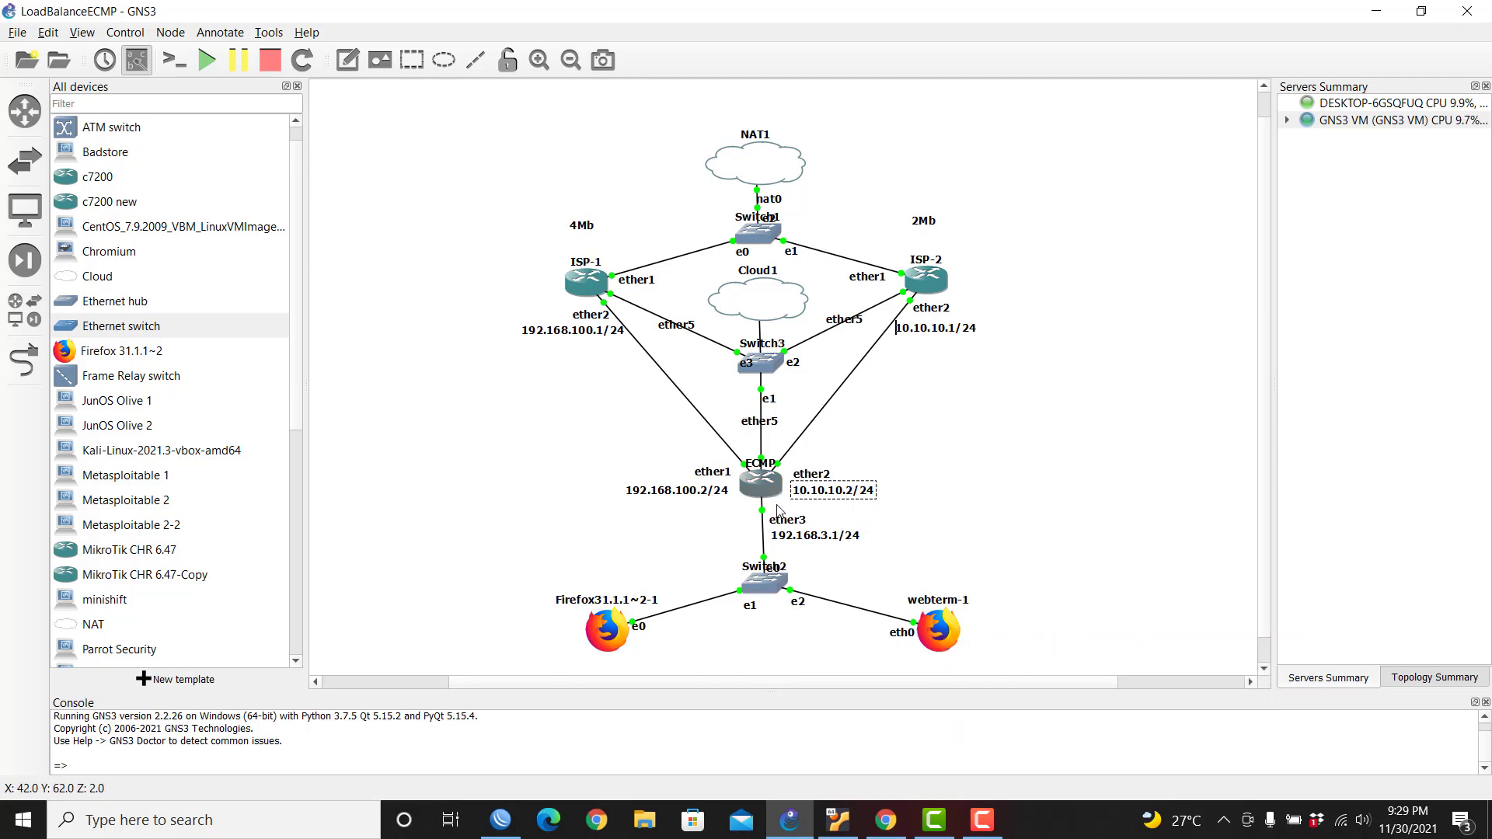
Step: Set the ISP1 default route via 192.168.100.1 to check its gateway by ping
click(506, 828)
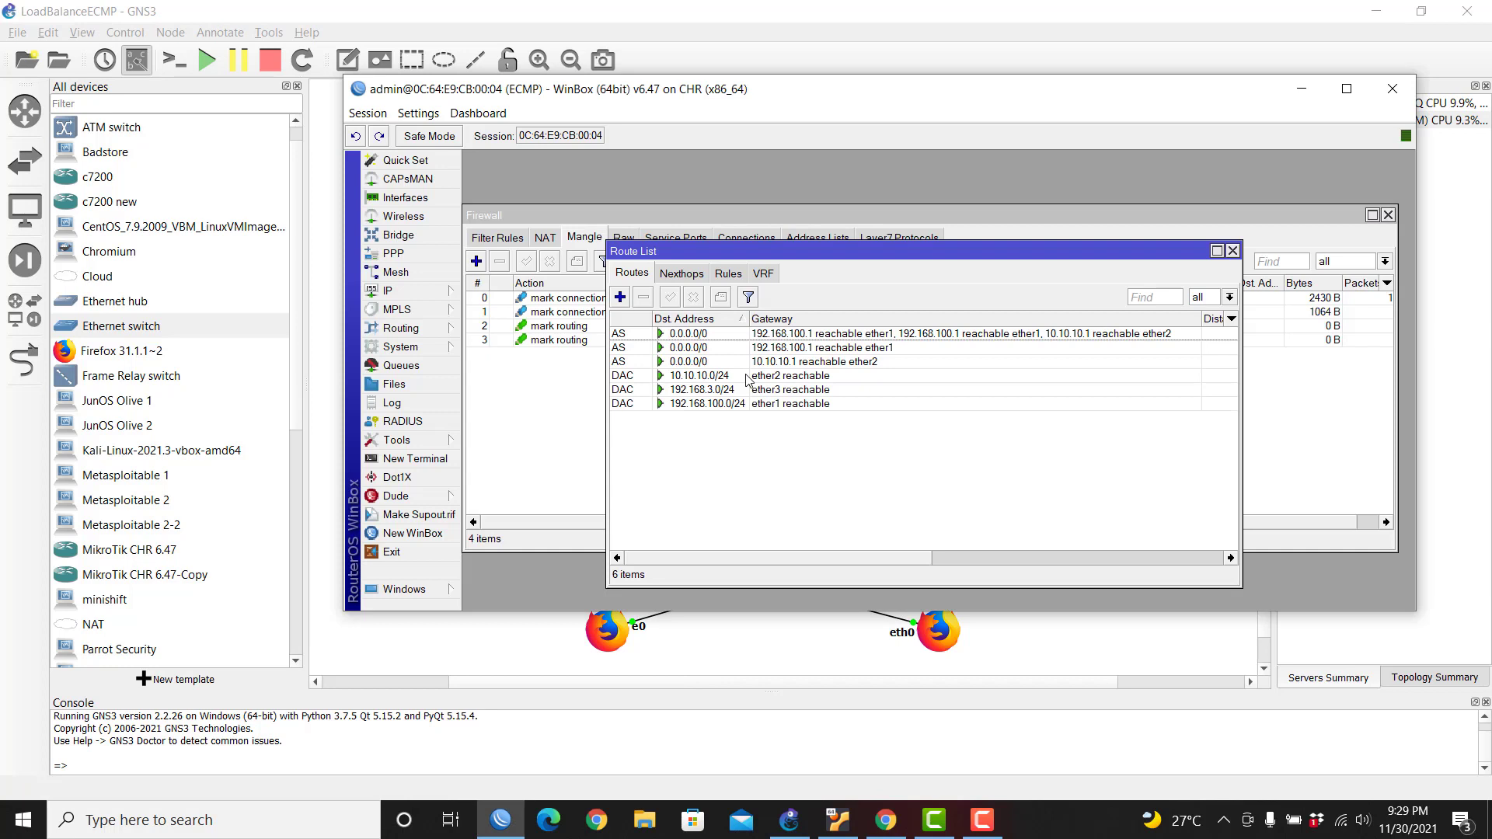
mouse_move(748, 379)
click(635, 349)
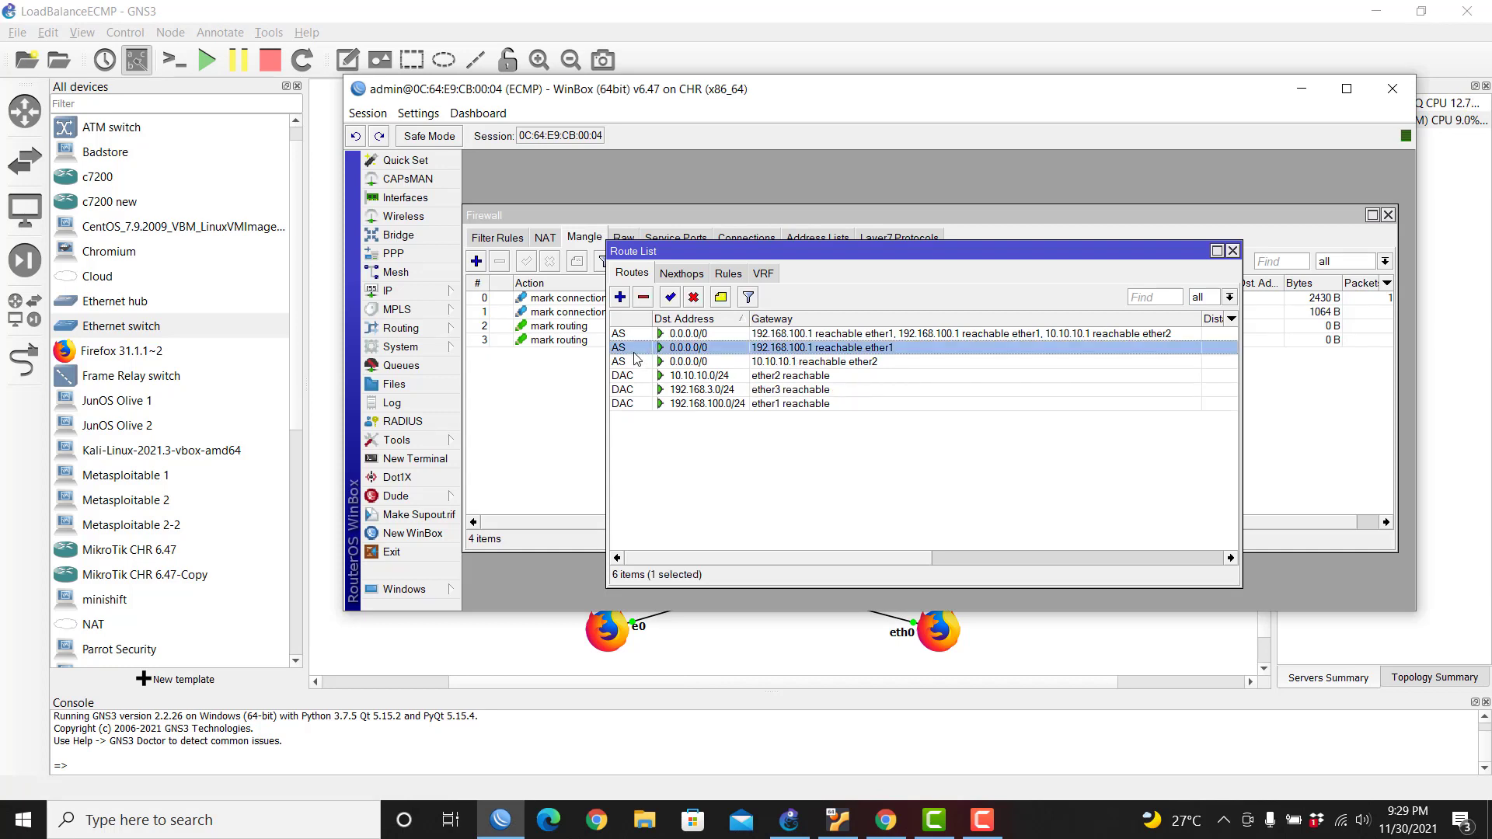
double_click(703, 349)
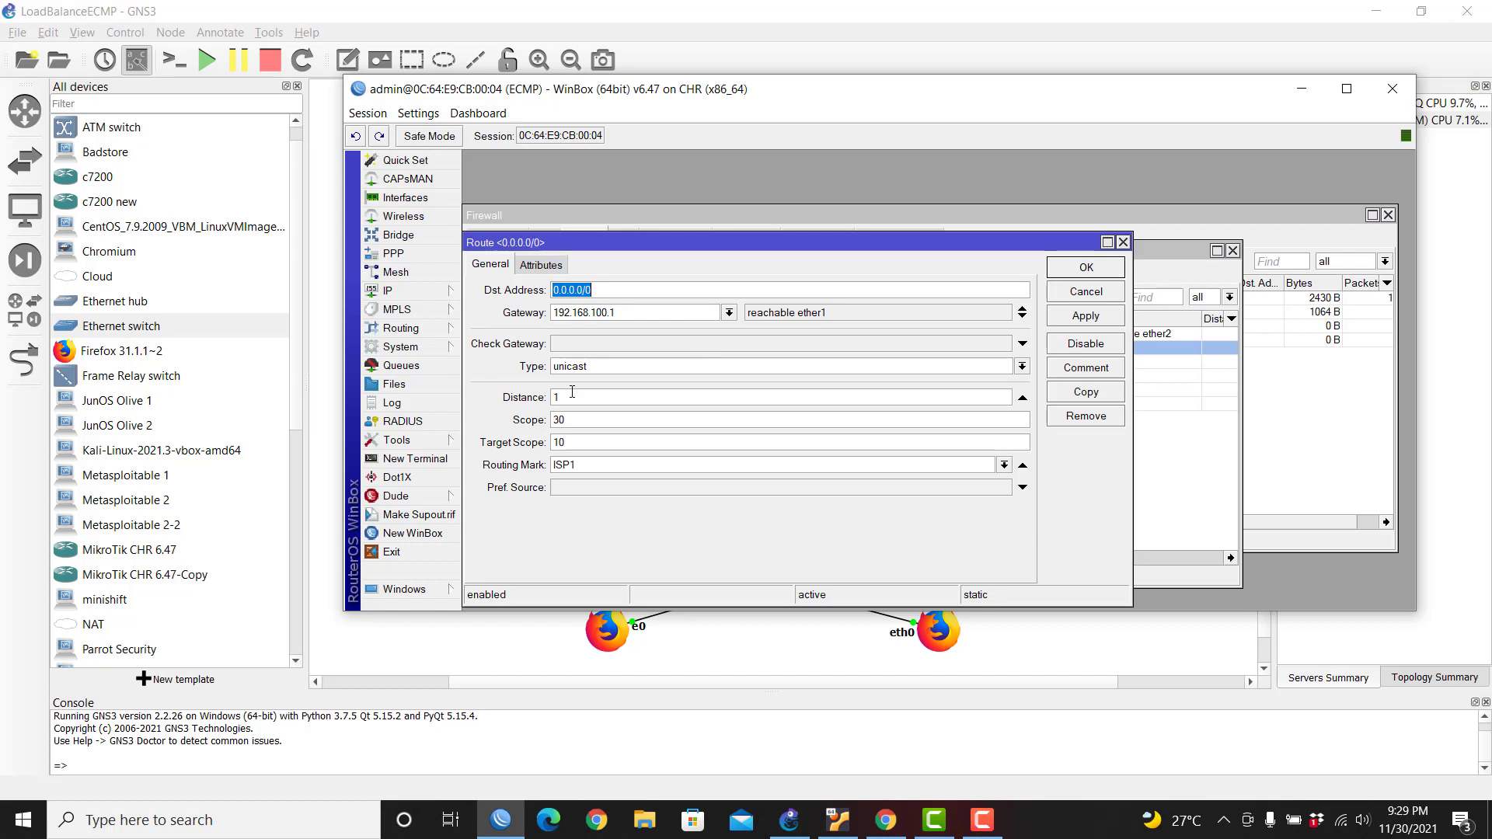
click(902, 342)
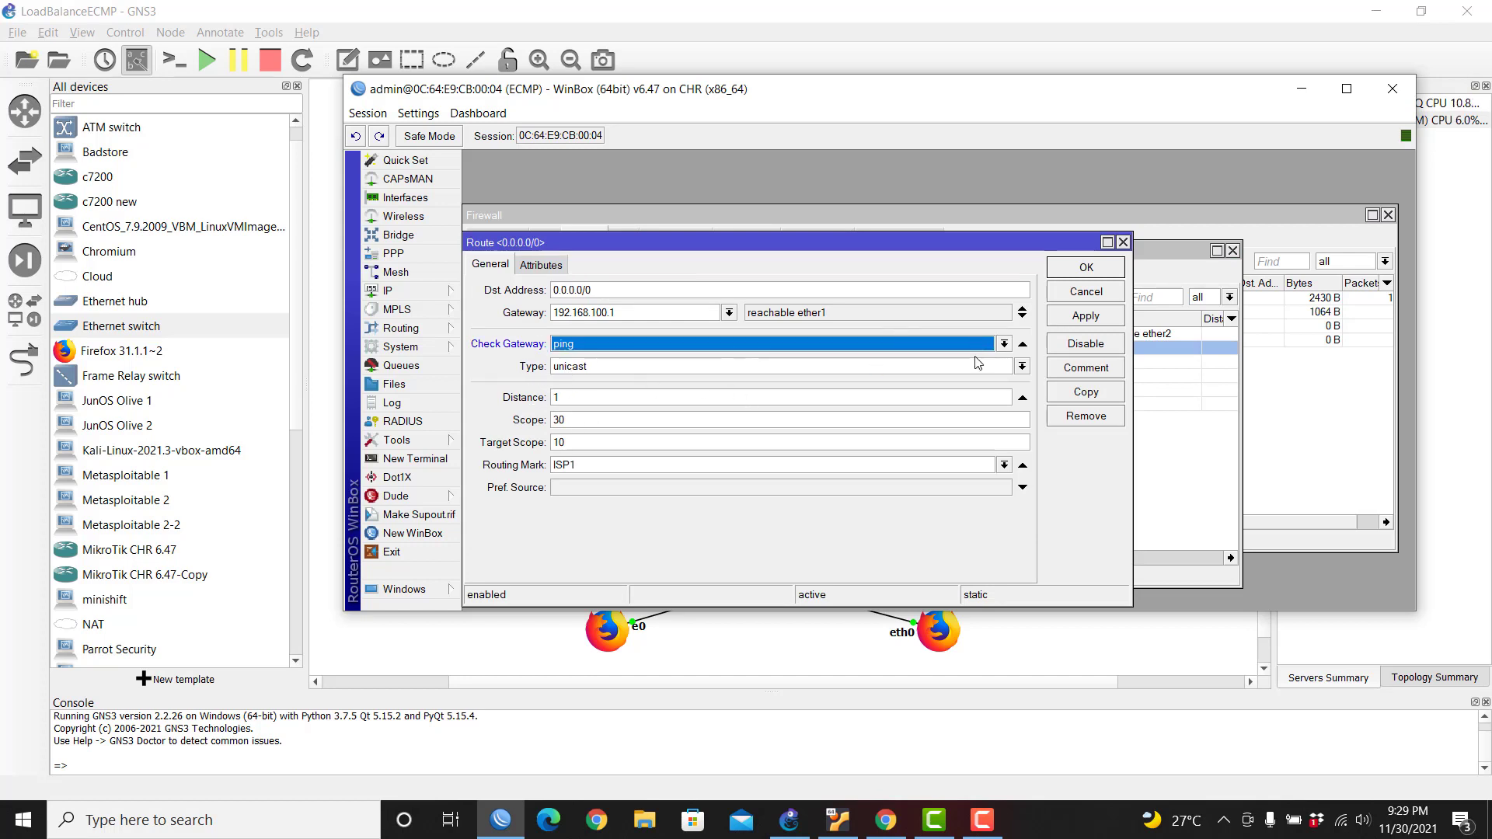
click(1009, 342)
click(1009, 343)
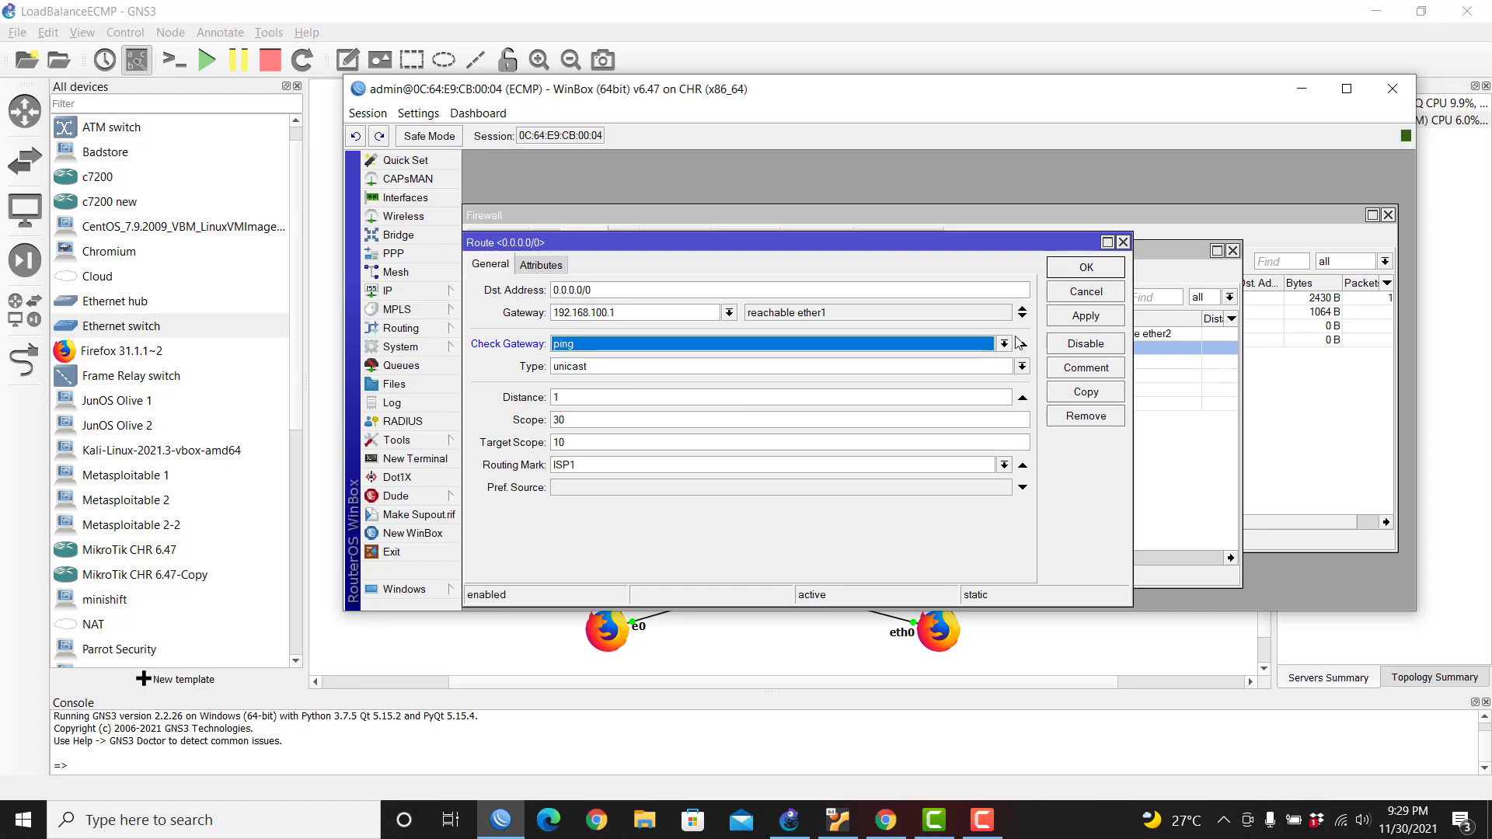
click(1078, 321)
click(1086, 267)
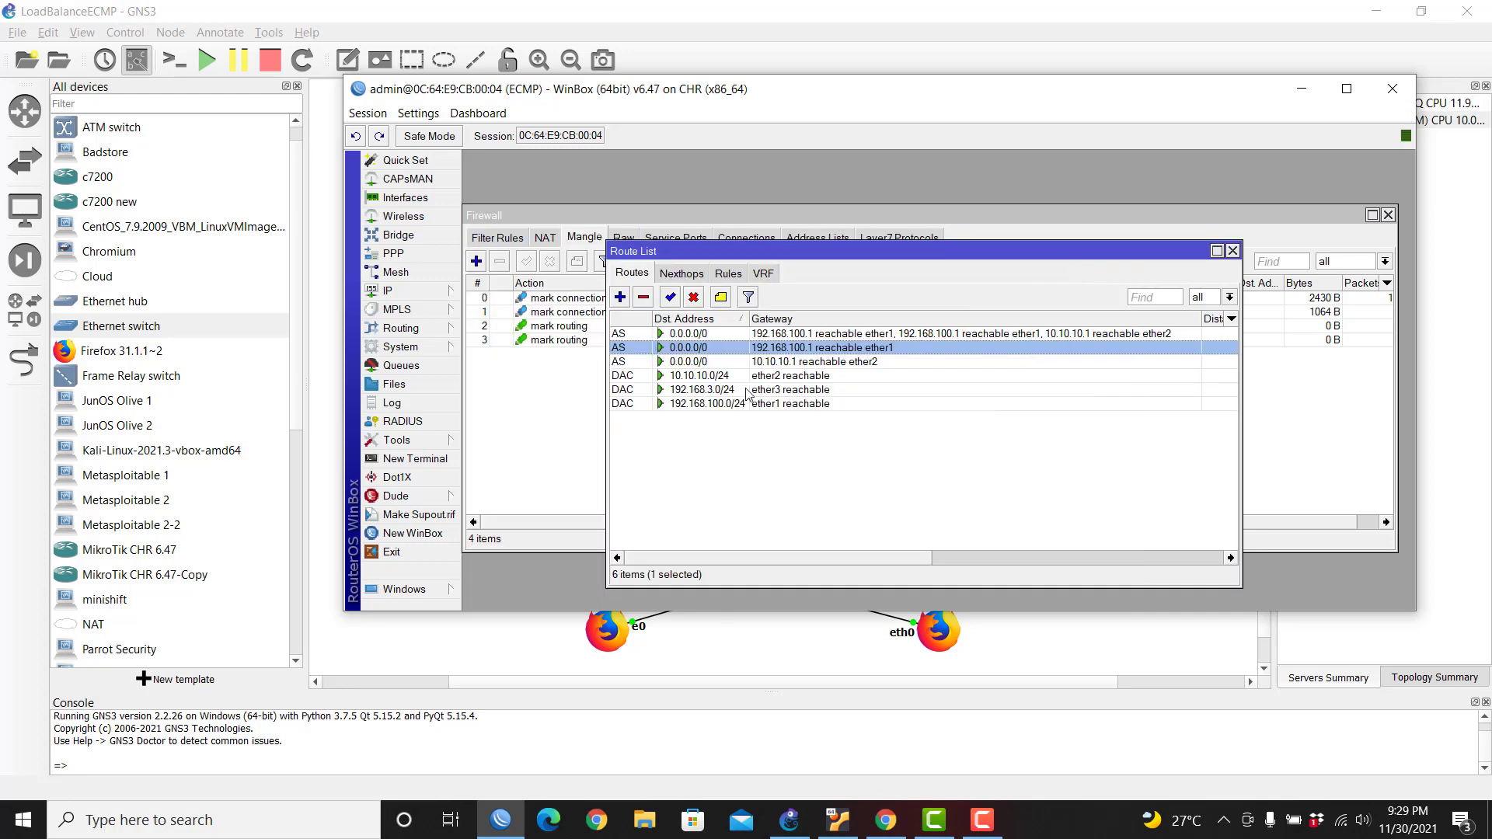
Step: Give the ISP2 route via 10.10.10.1 ping gateway checking, then return to GNS3
double_click(786, 368)
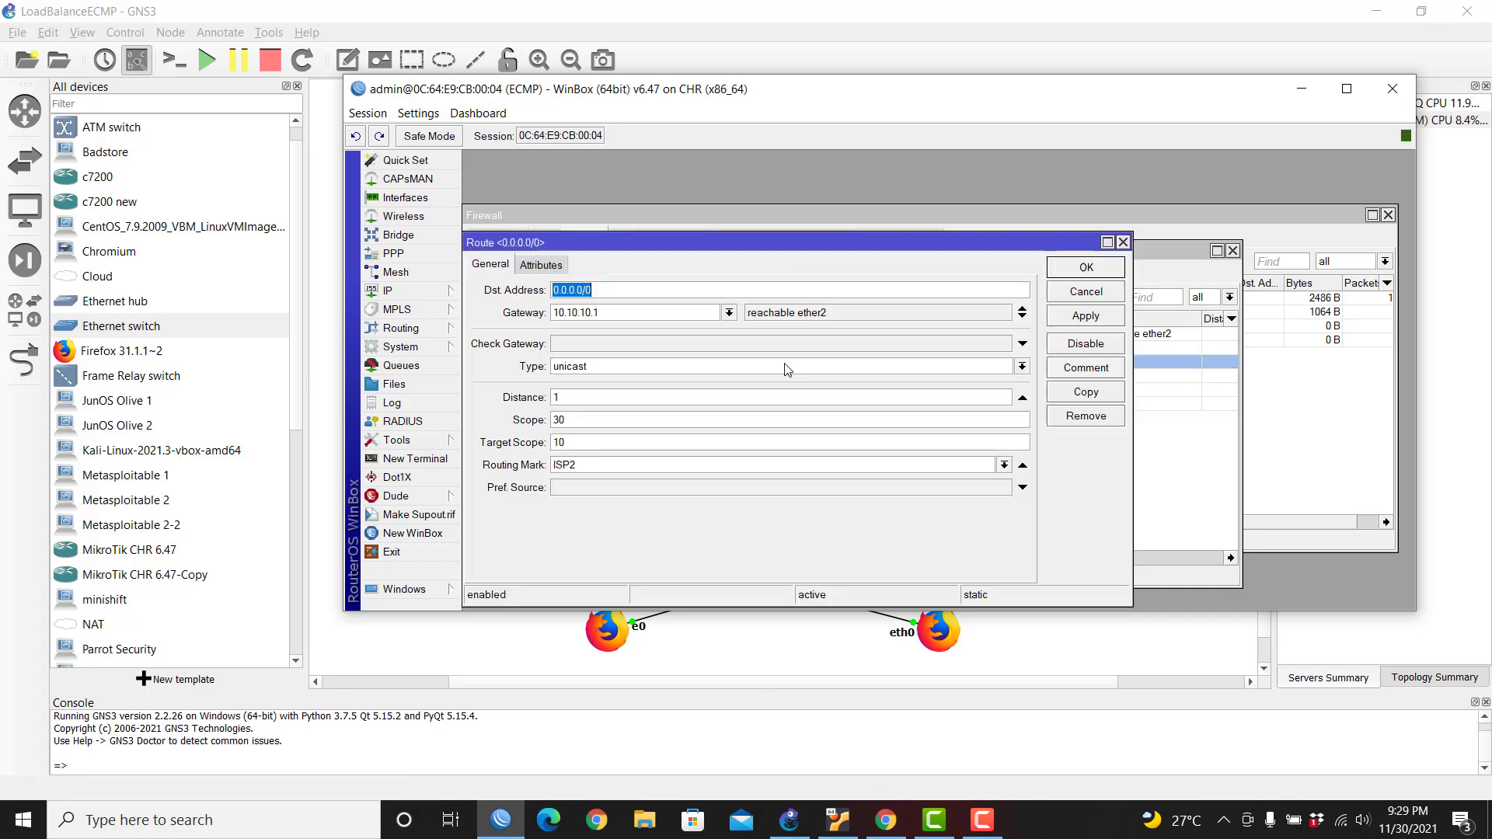
click(698, 342)
click(1085, 315)
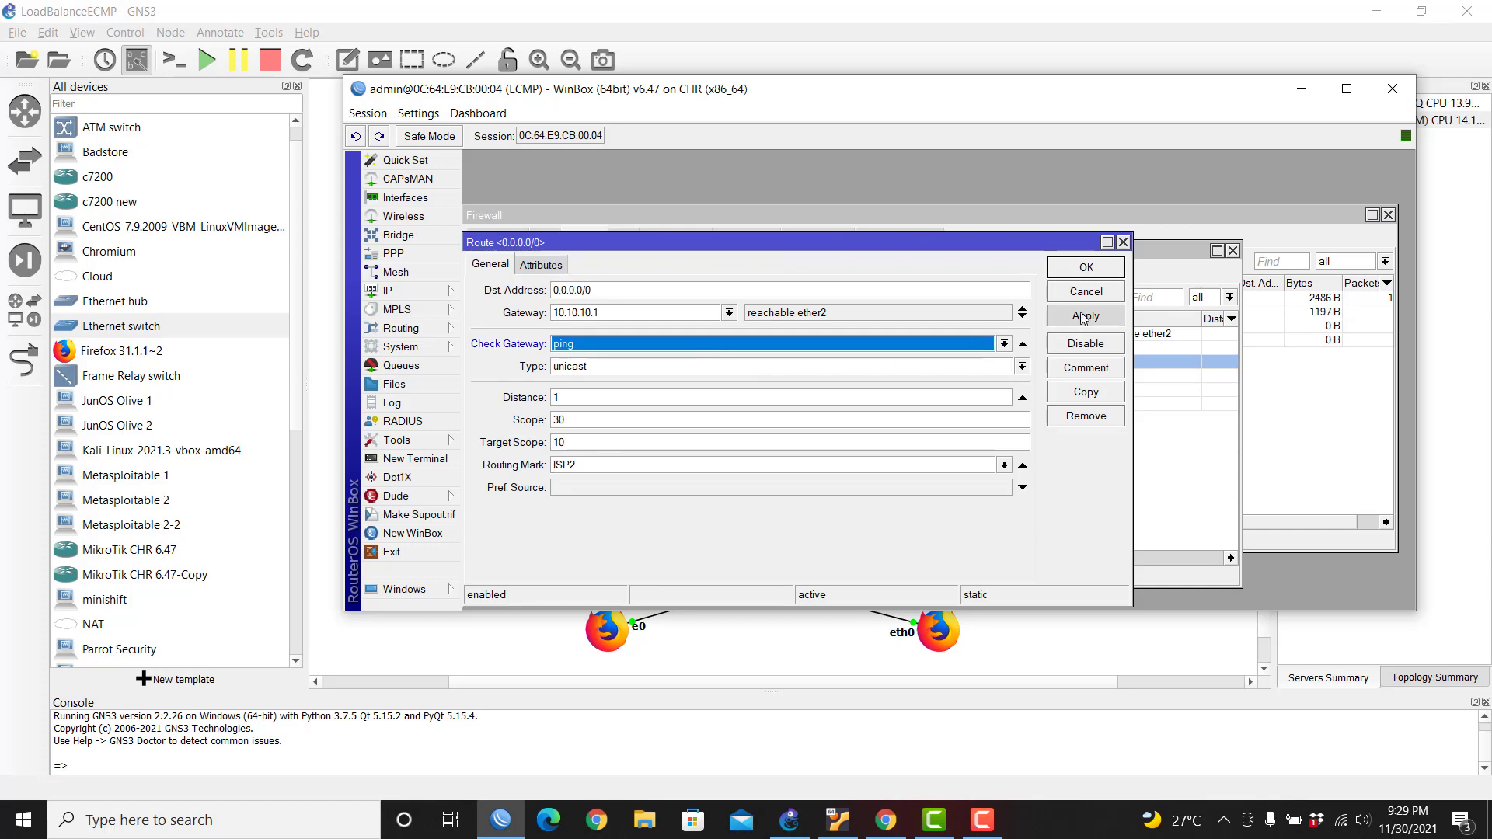
click(1080, 267)
drag(859, 256, 840, 265)
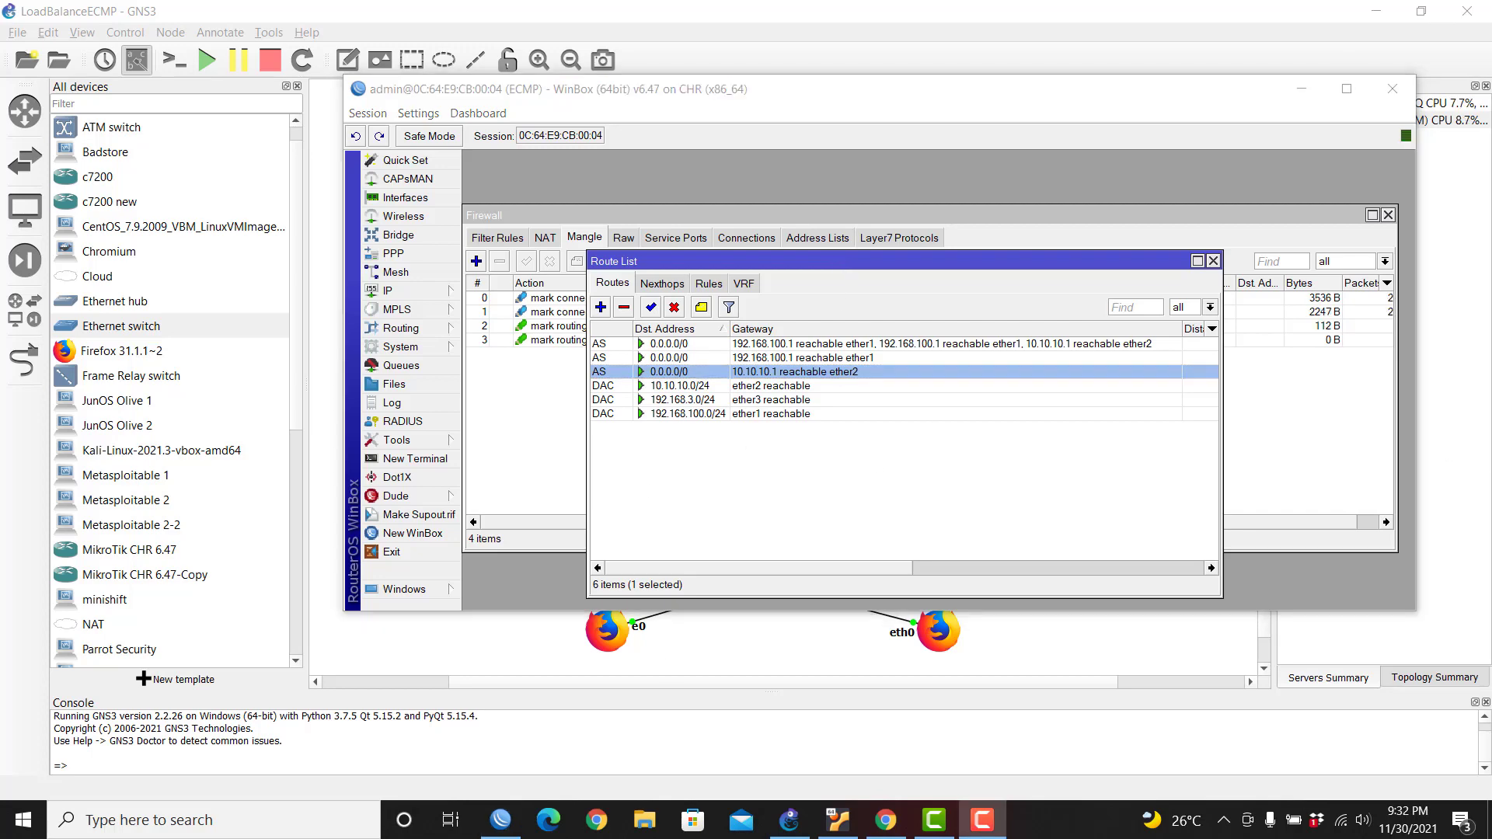
click(698, 645)
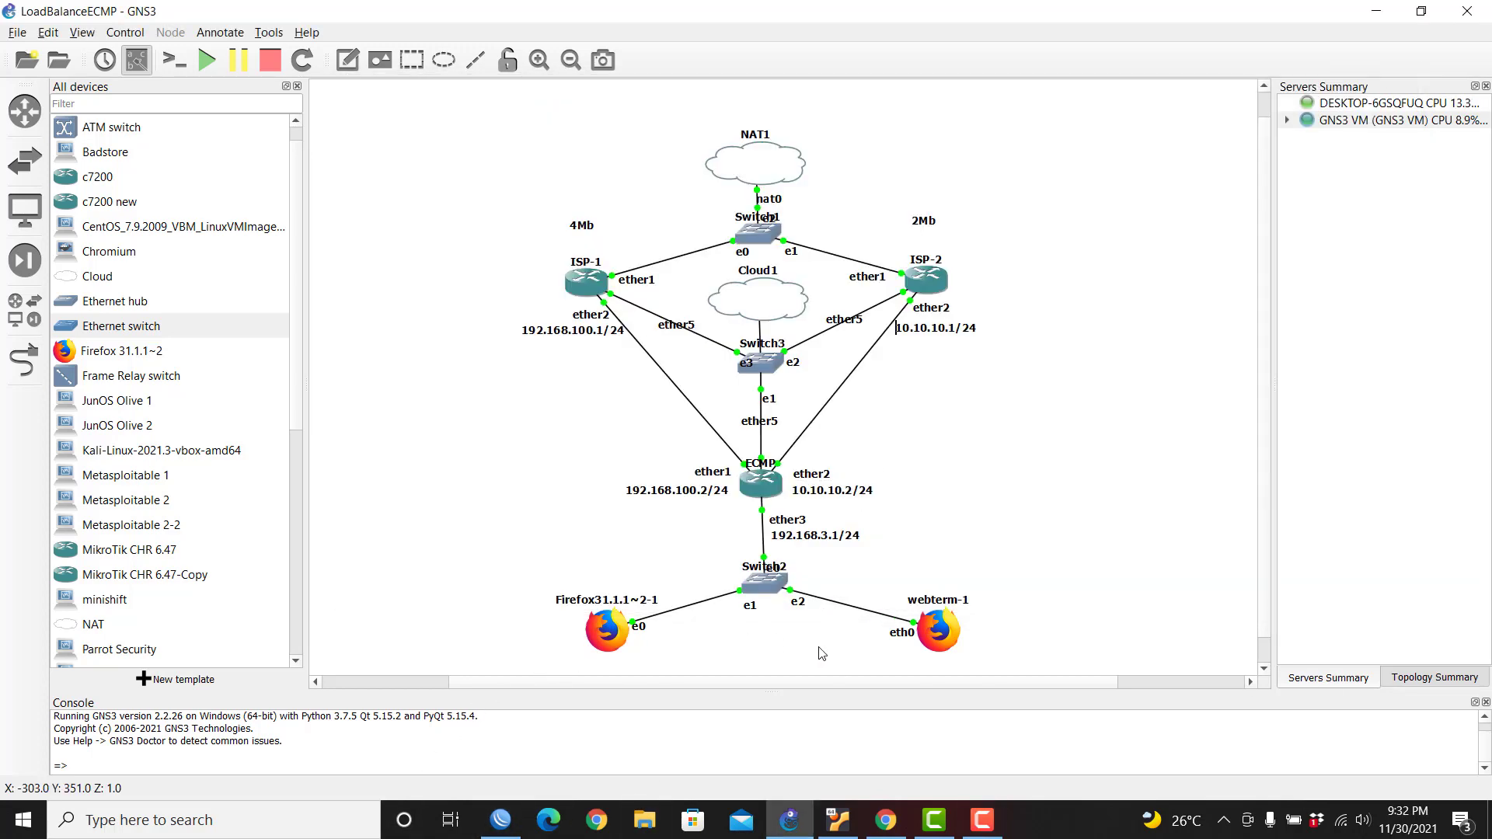
Step: Open webterm-1's console and close the terminal holding the ping results
right_click(940, 637)
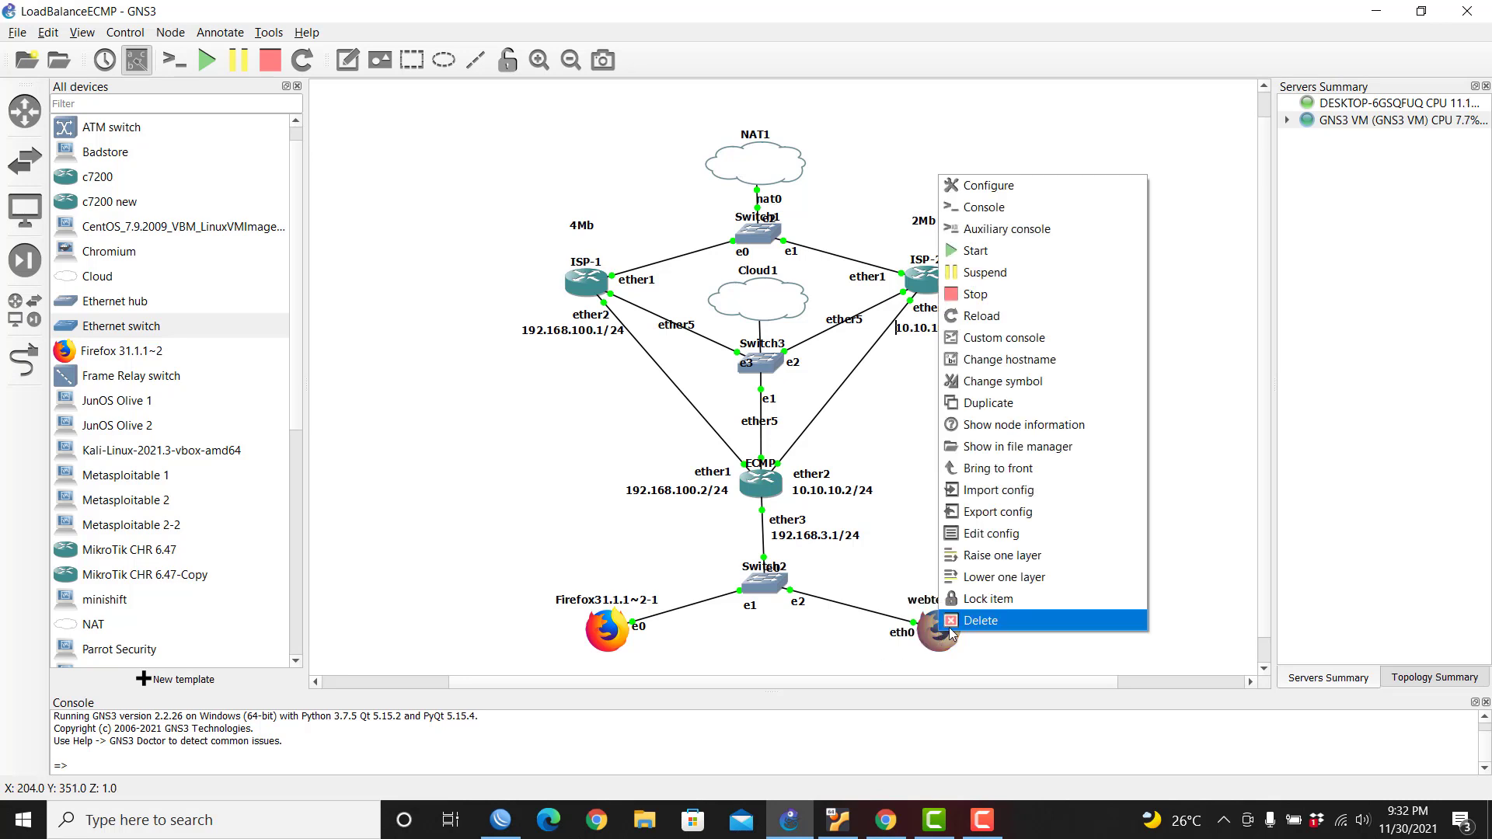
click(1029, 204)
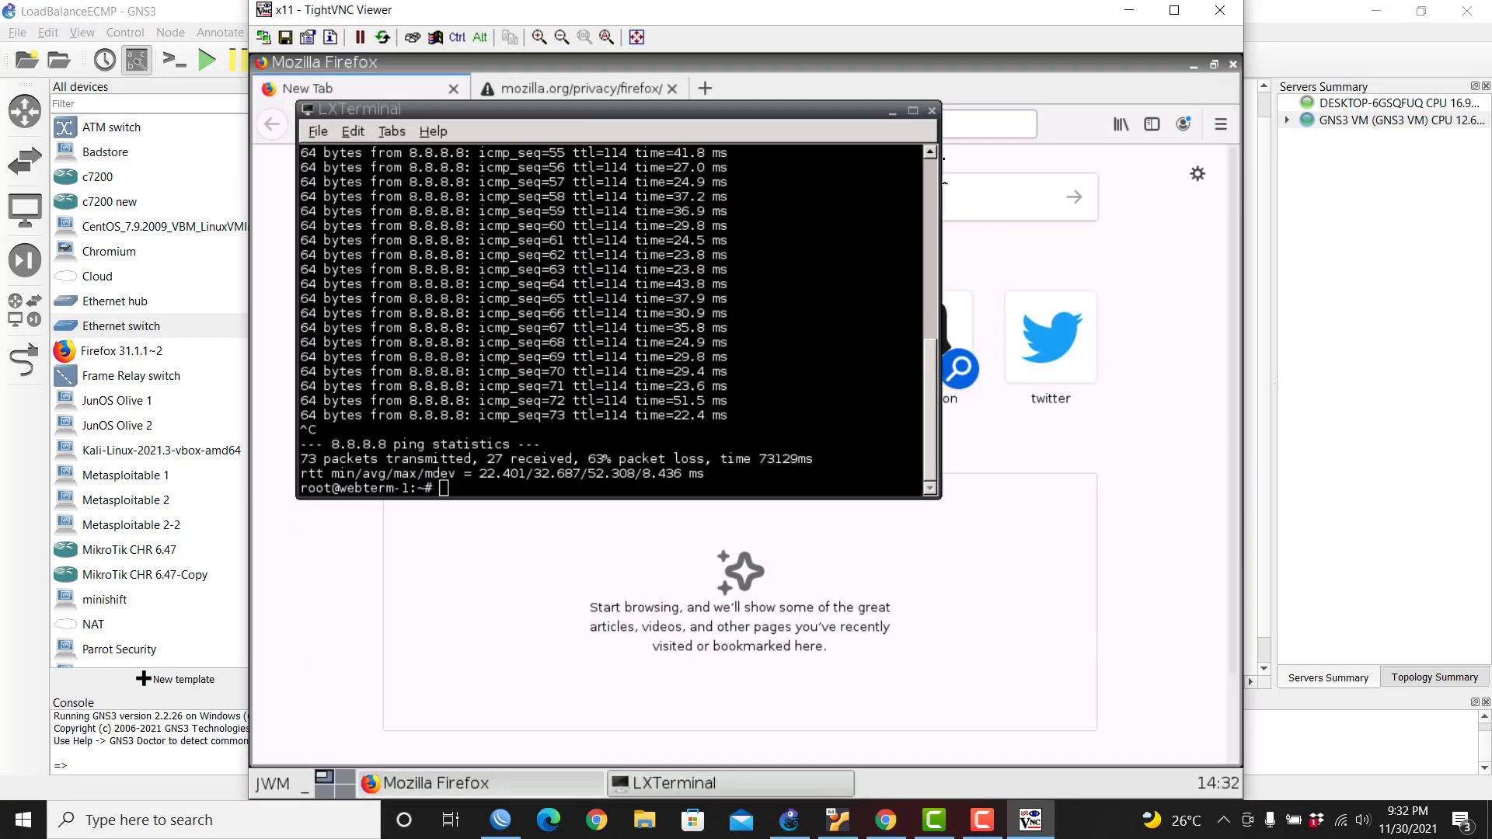
click(933, 113)
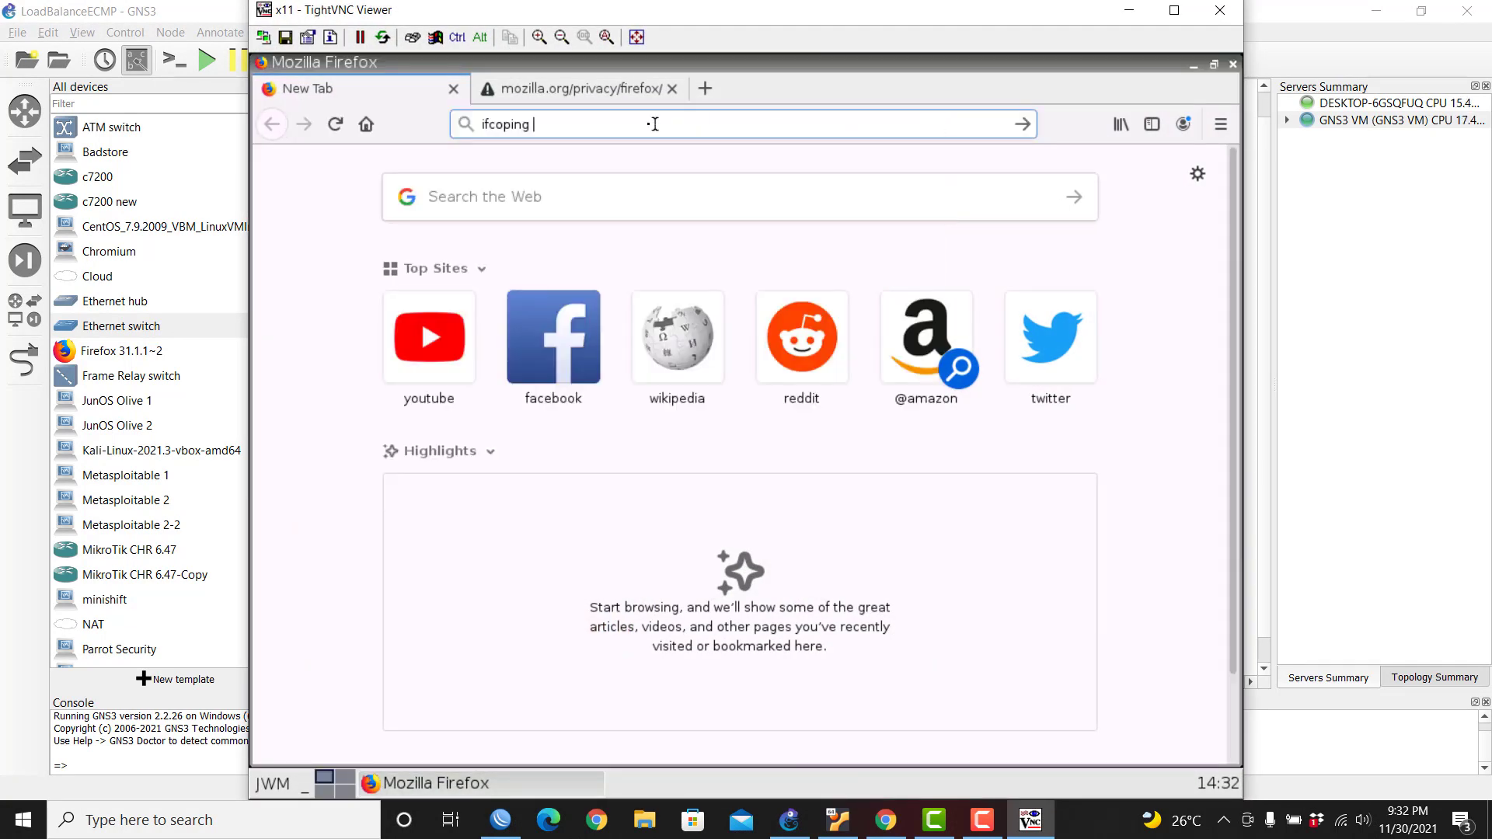
Step: Load fast.com in Firefox, measuring about 960 Kbps, then hide the viewer
drag(654, 124, 450, 128)
text(fast)
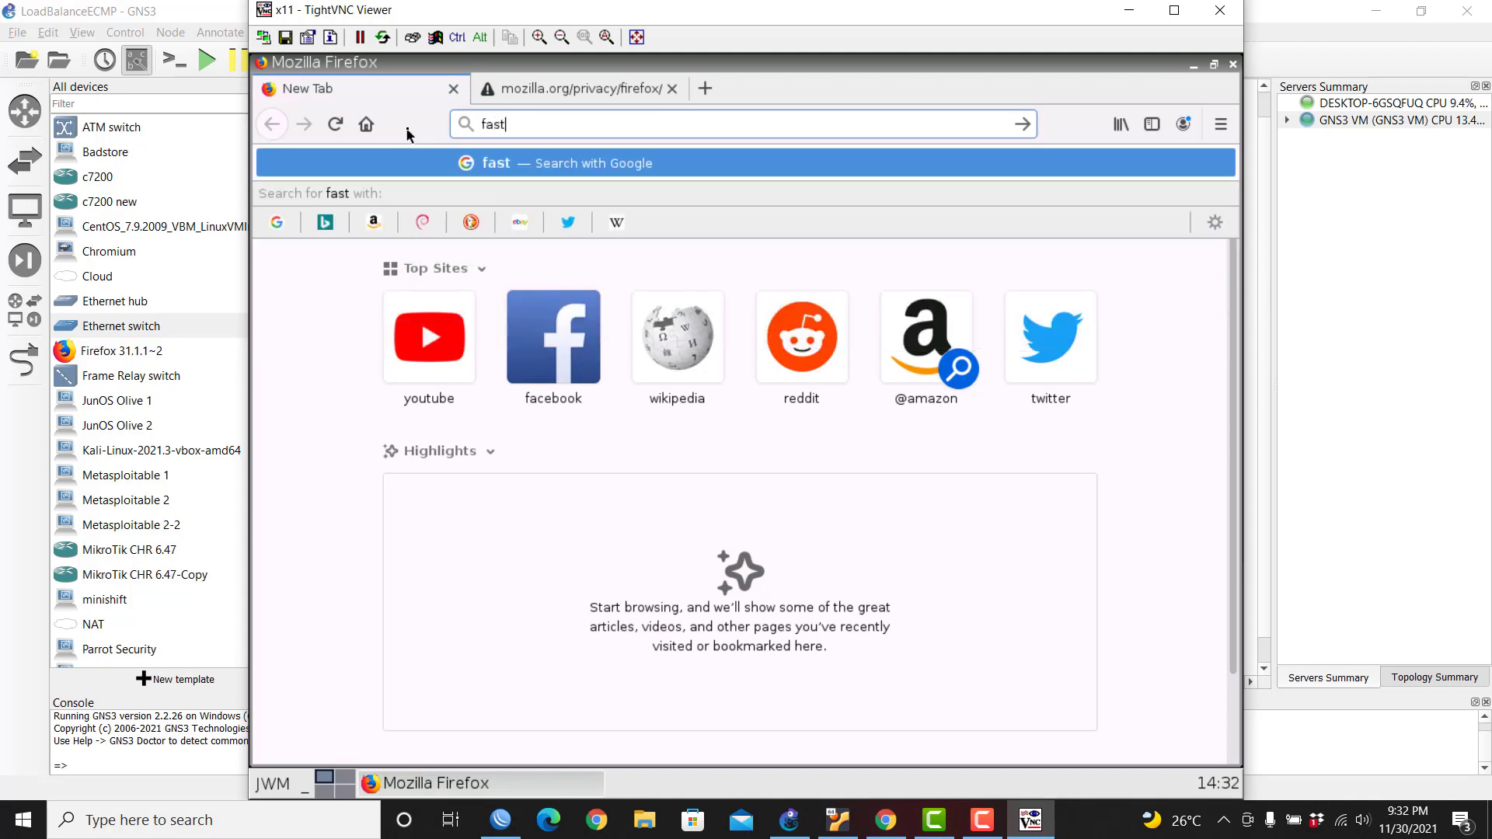
text(.com)
key(Return)
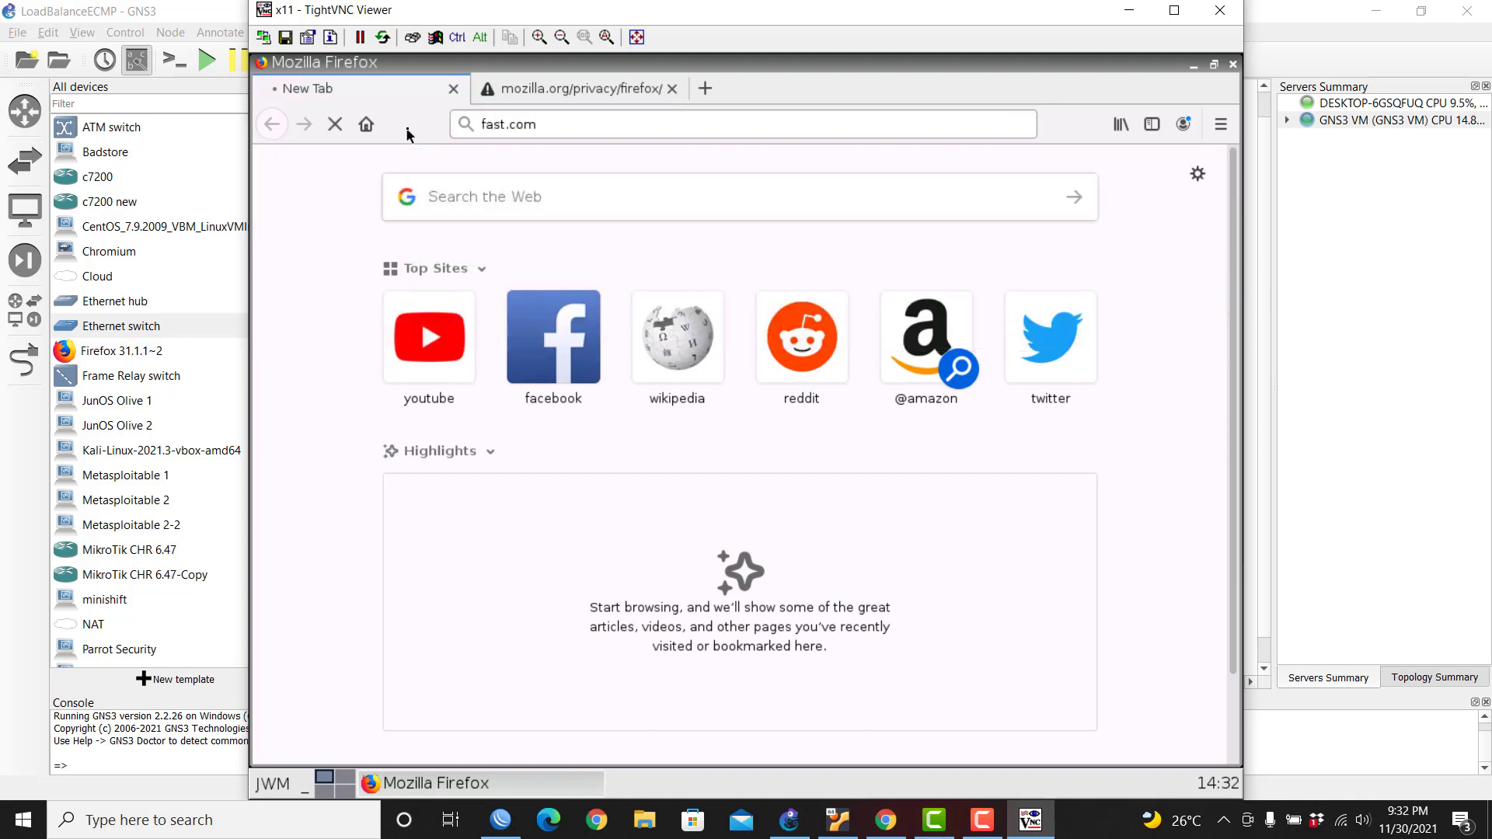
click(672, 88)
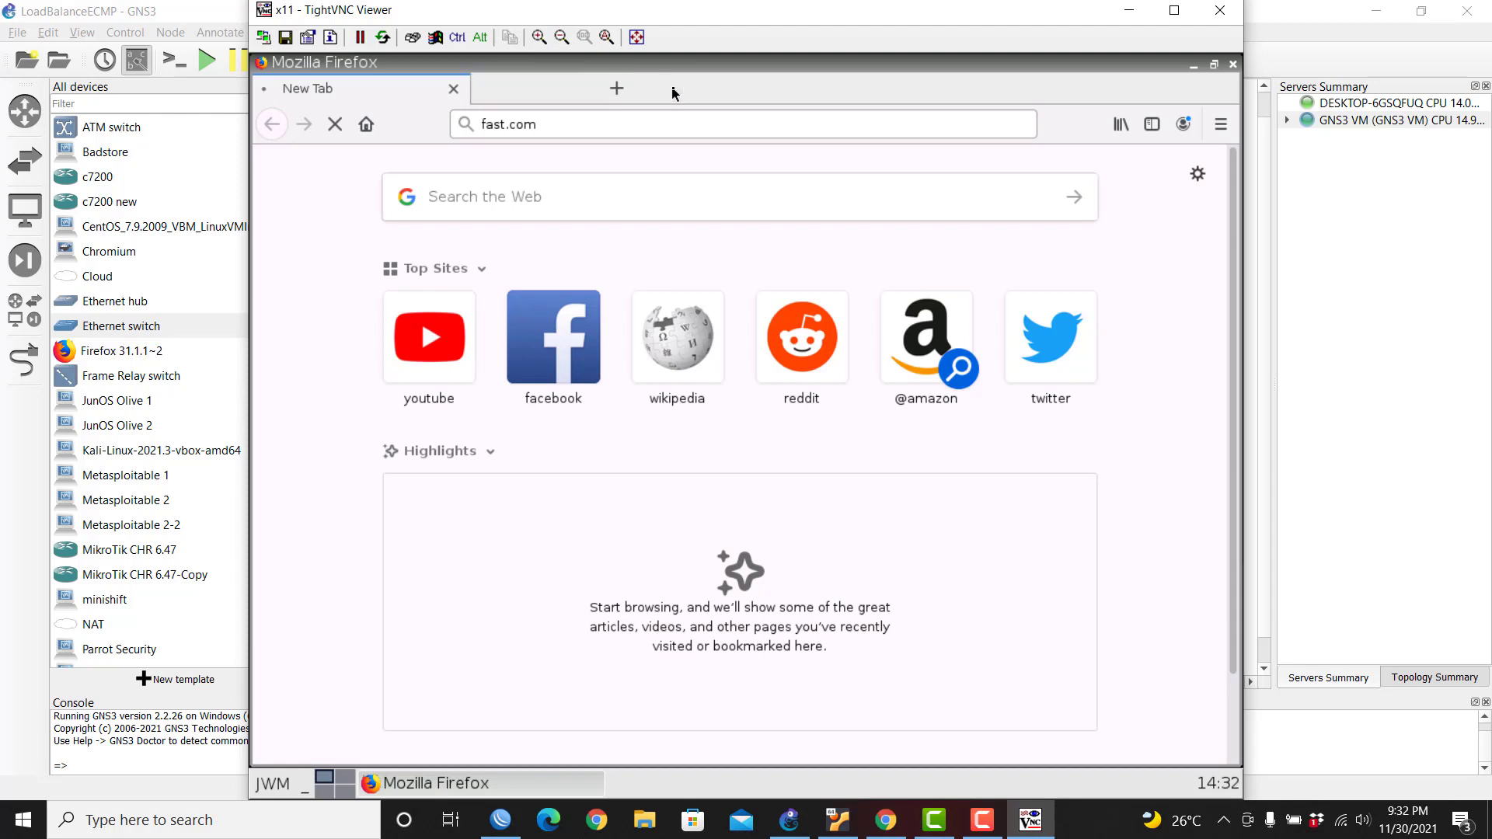
click(274, 785)
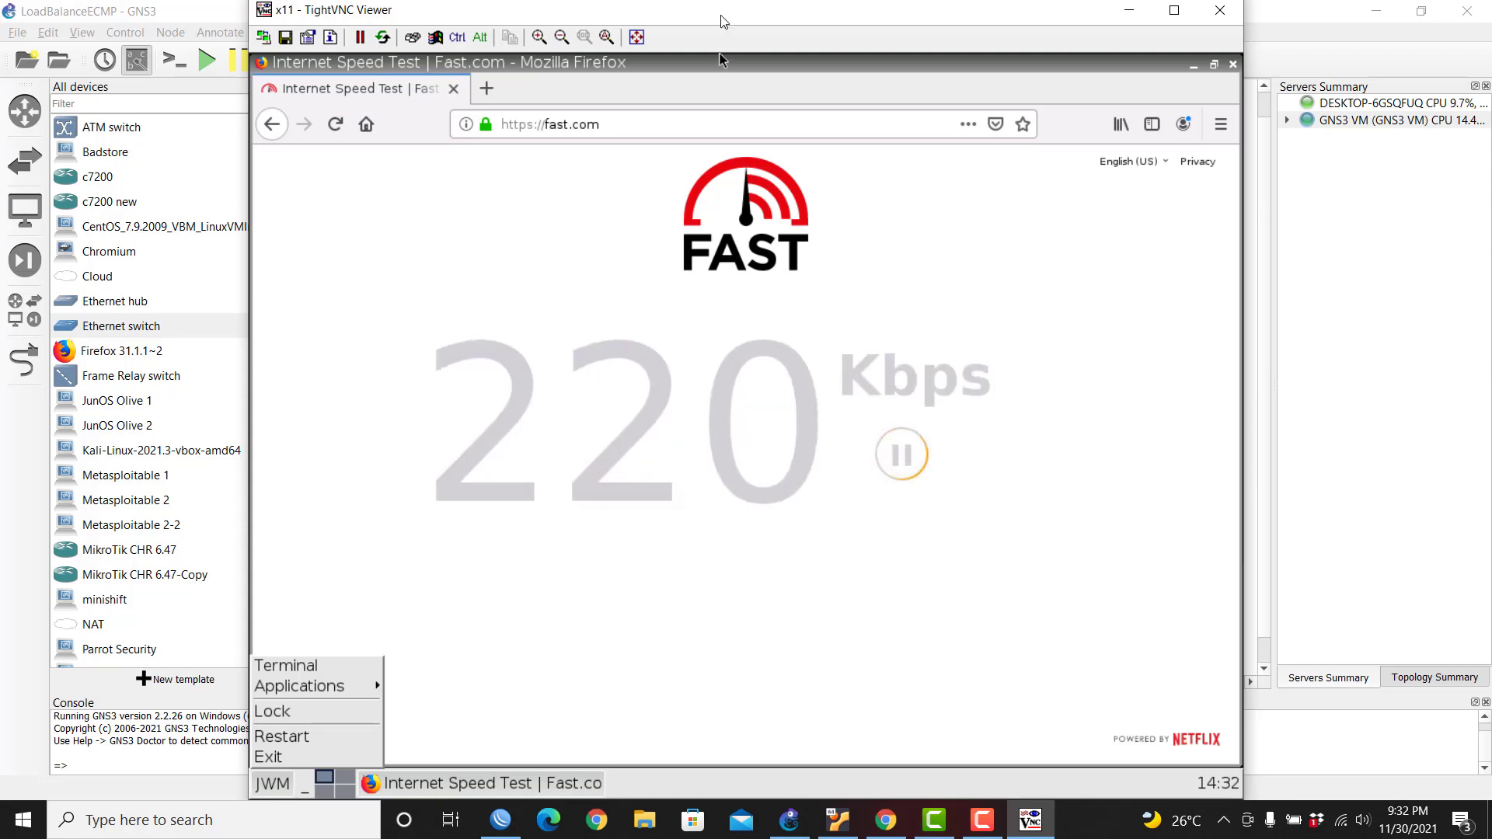
drag(722, 14, 729, 43)
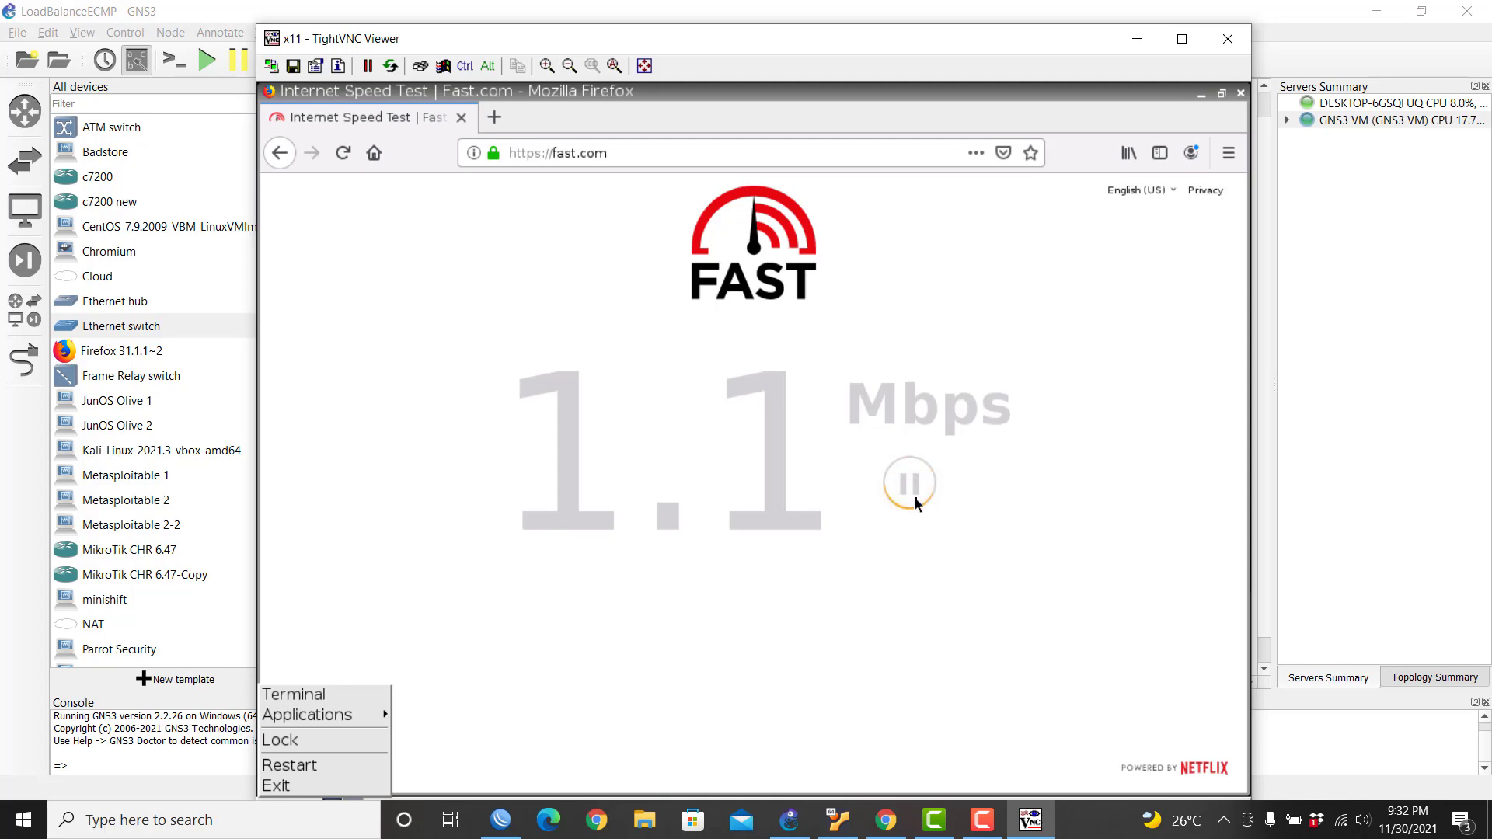
click(909, 484)
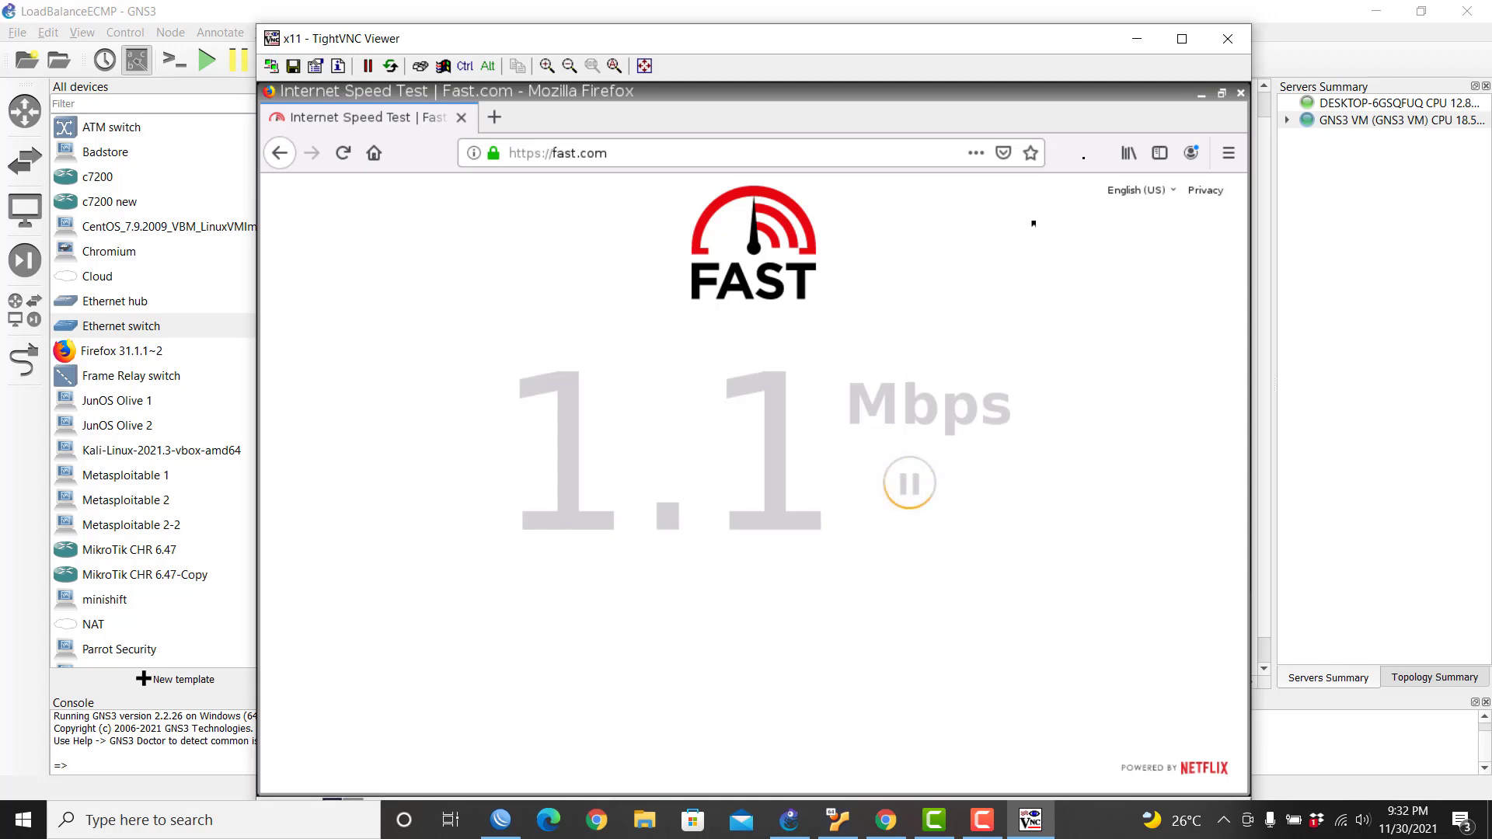
click(1137, 38)
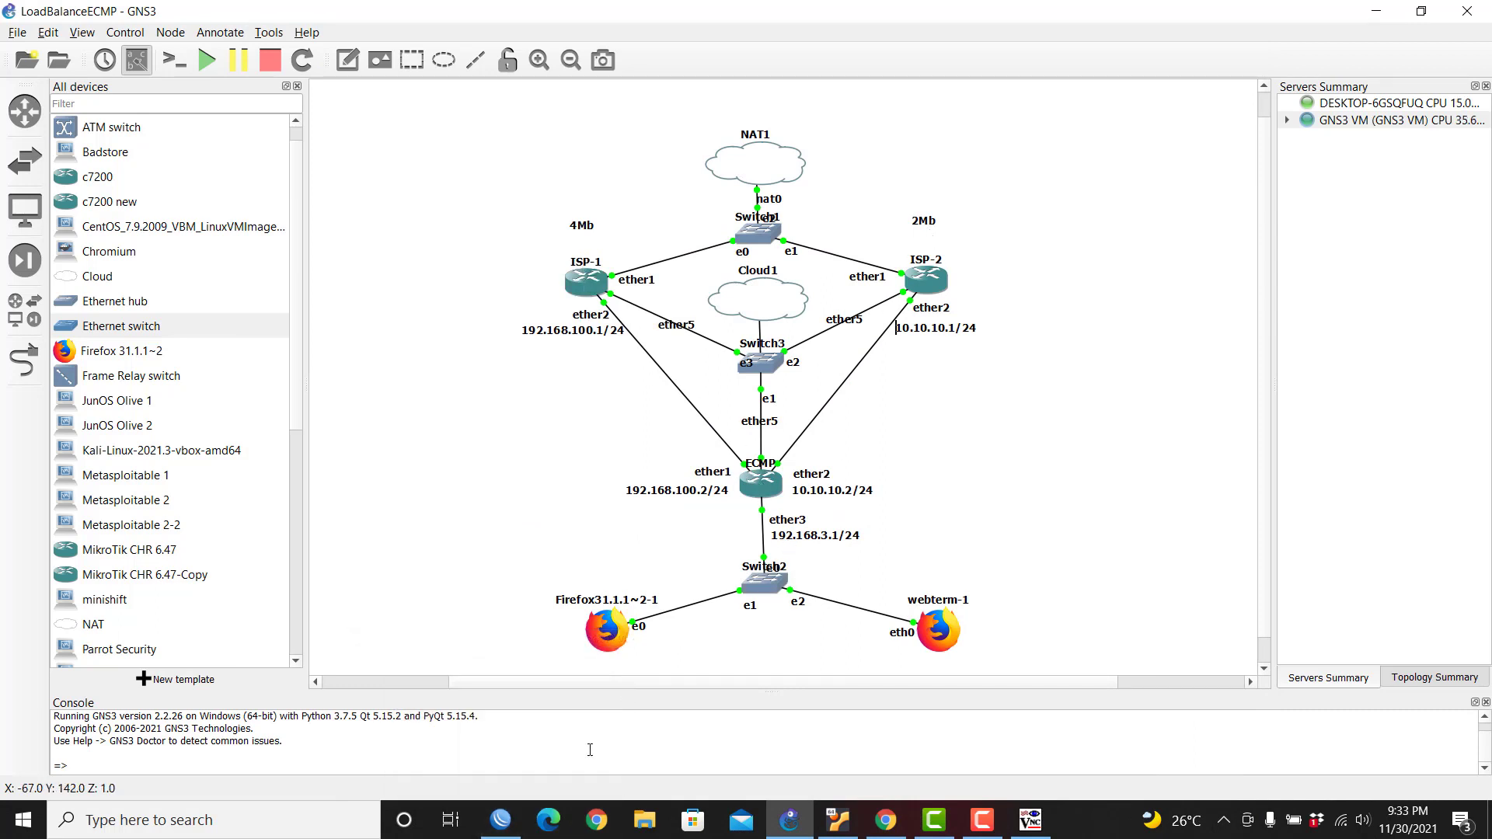
Step: Close the route list and firewall windows and open the ECMP router's System > License
click(519, 813)
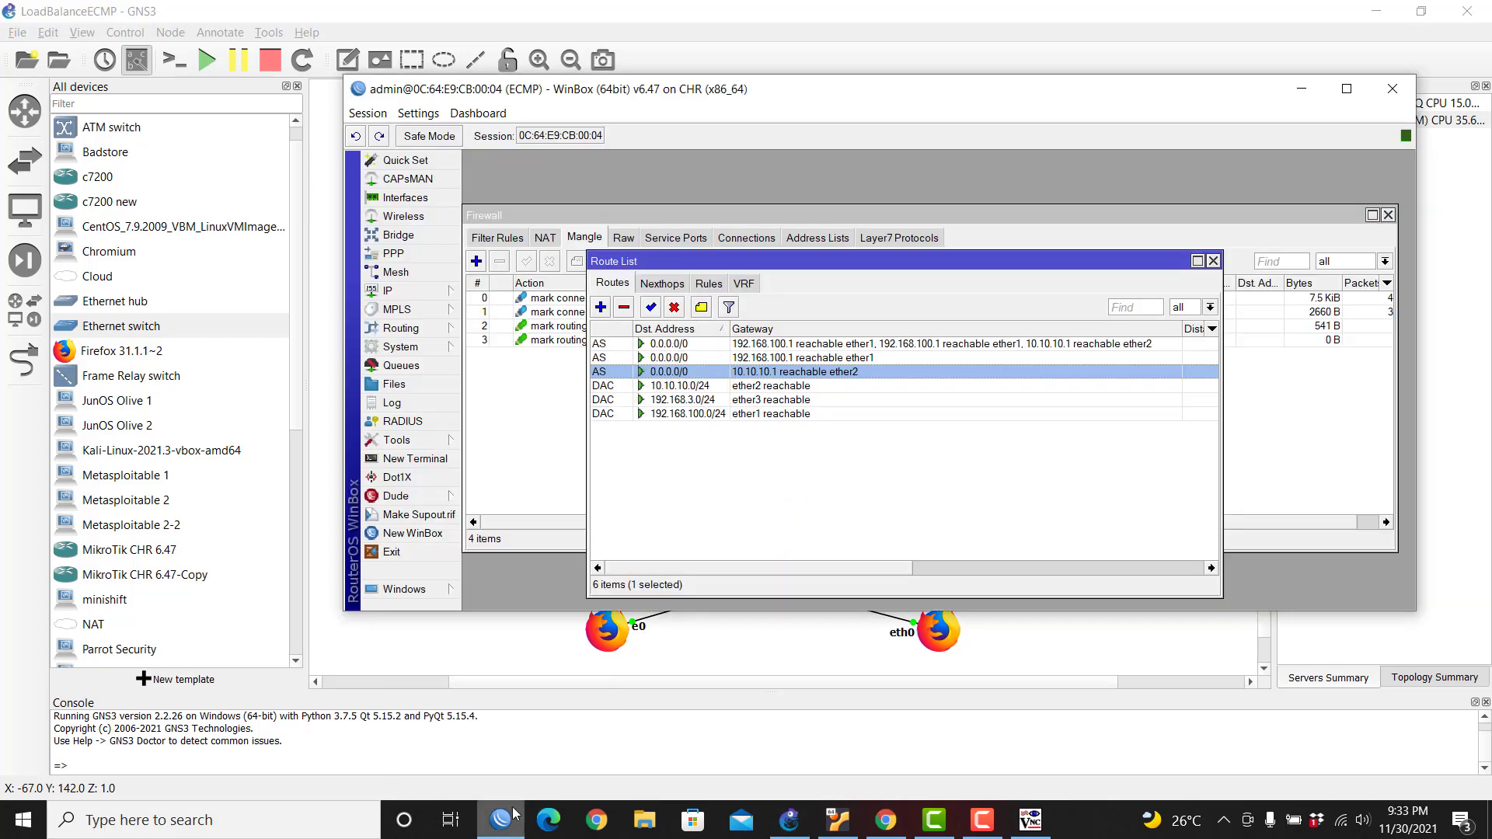
click(1213, 261)
click(1391, 215)
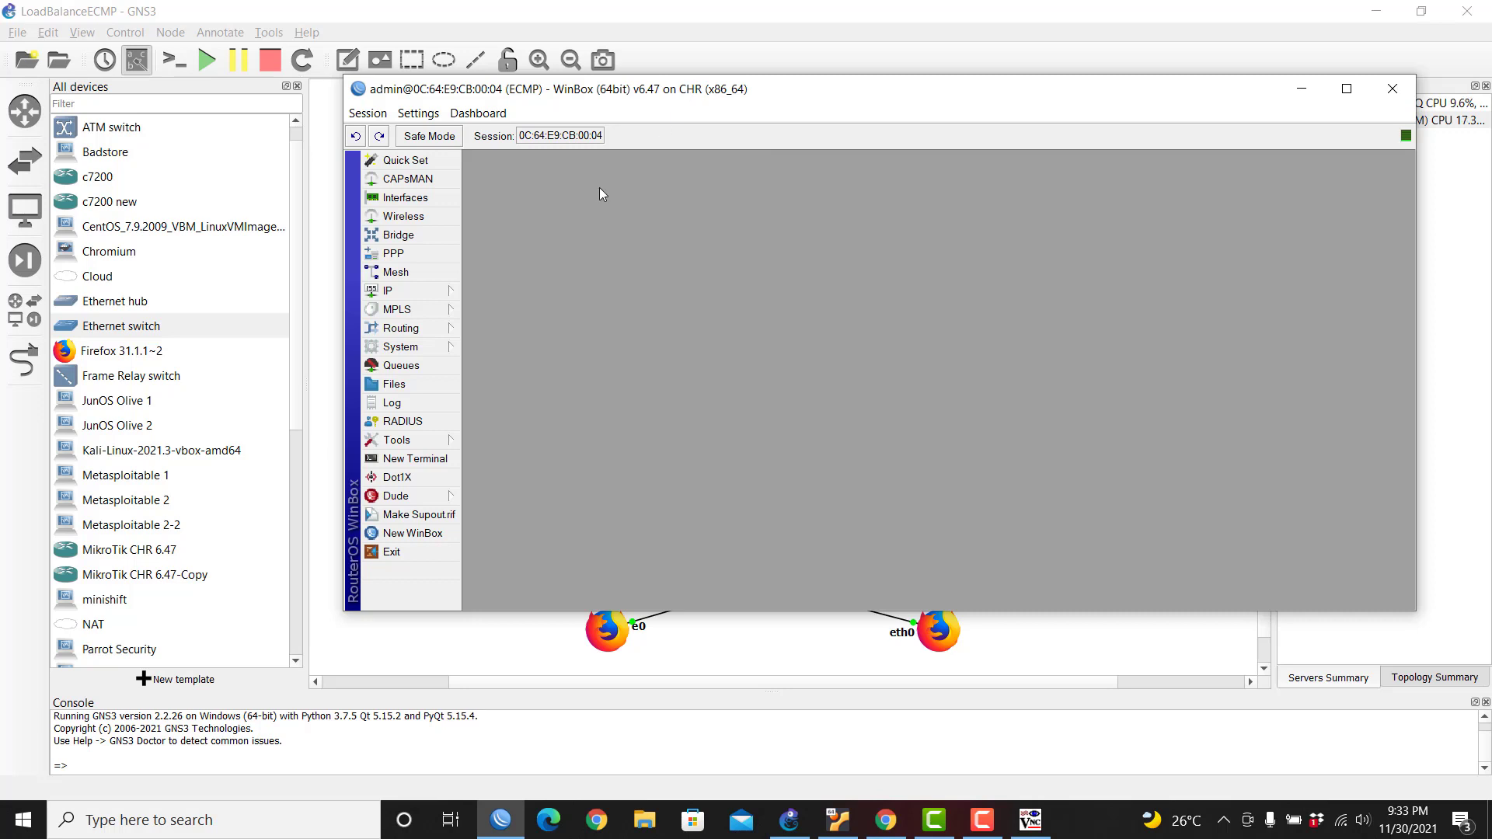
click(423, 347)
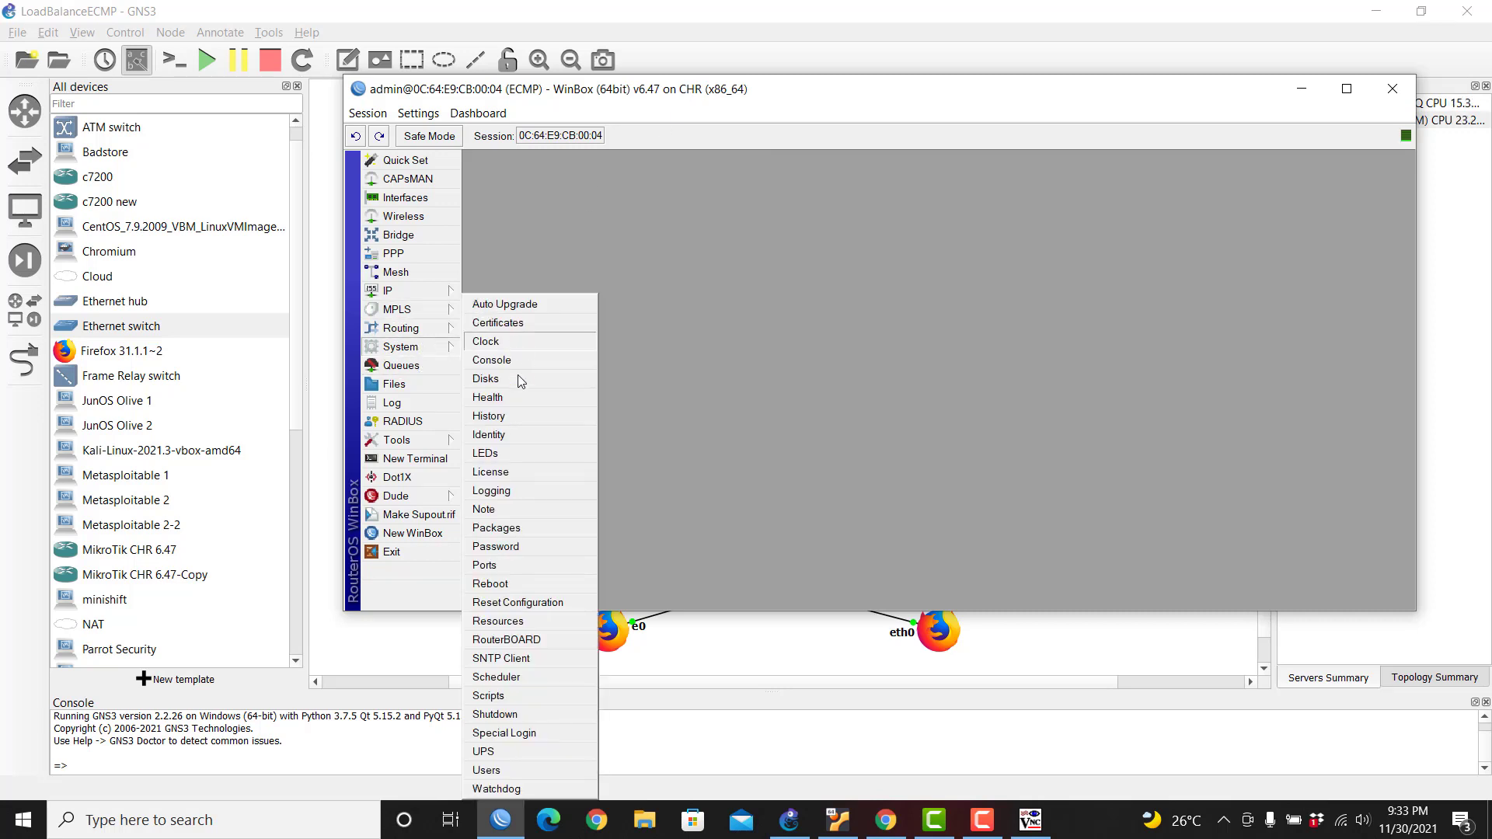
click(521, 472)
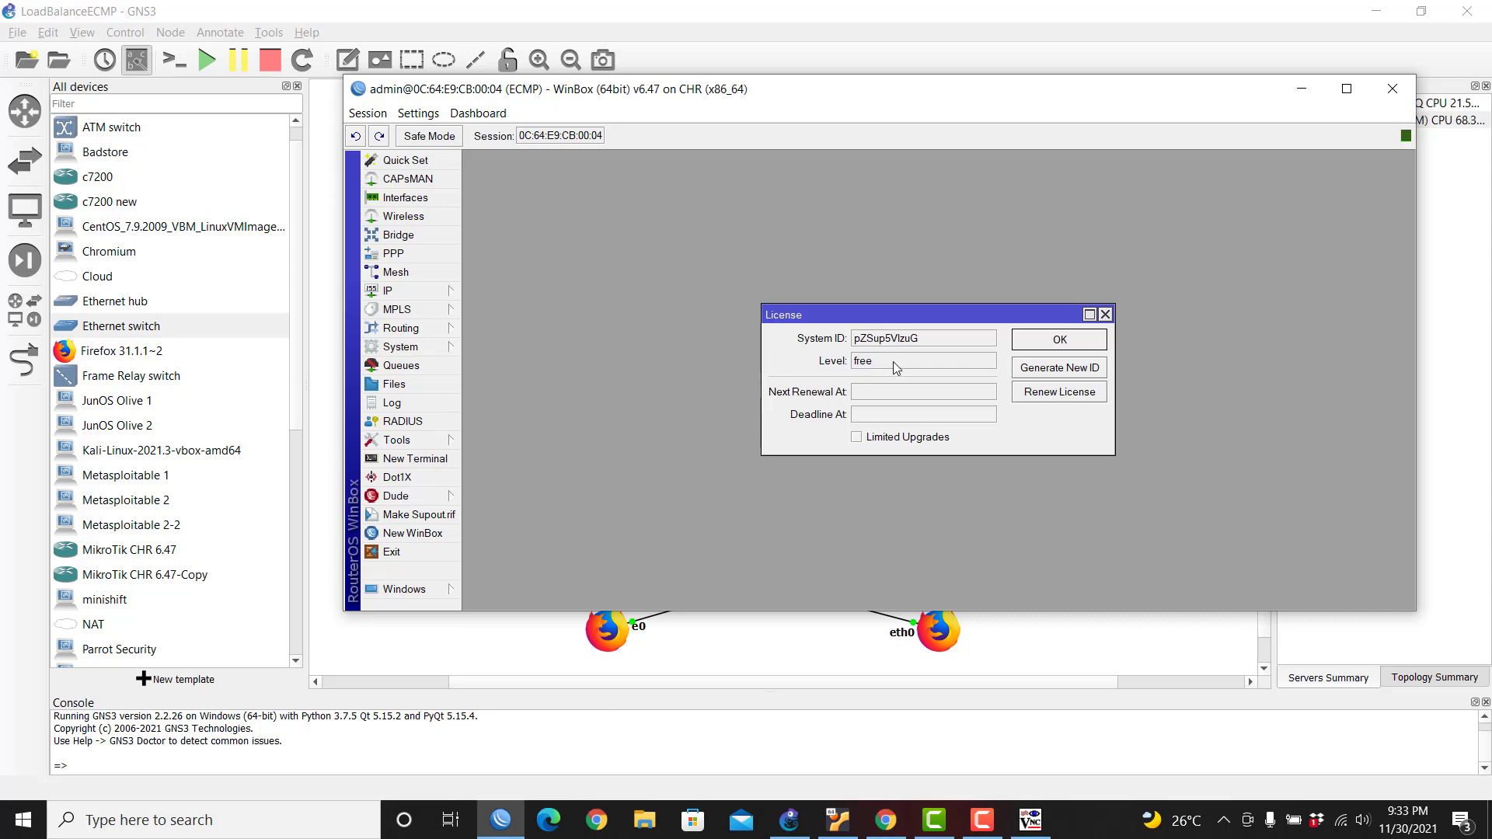
Step: Renew the license to level P1 with the account e-mail and corrected password
click(1065, 396)
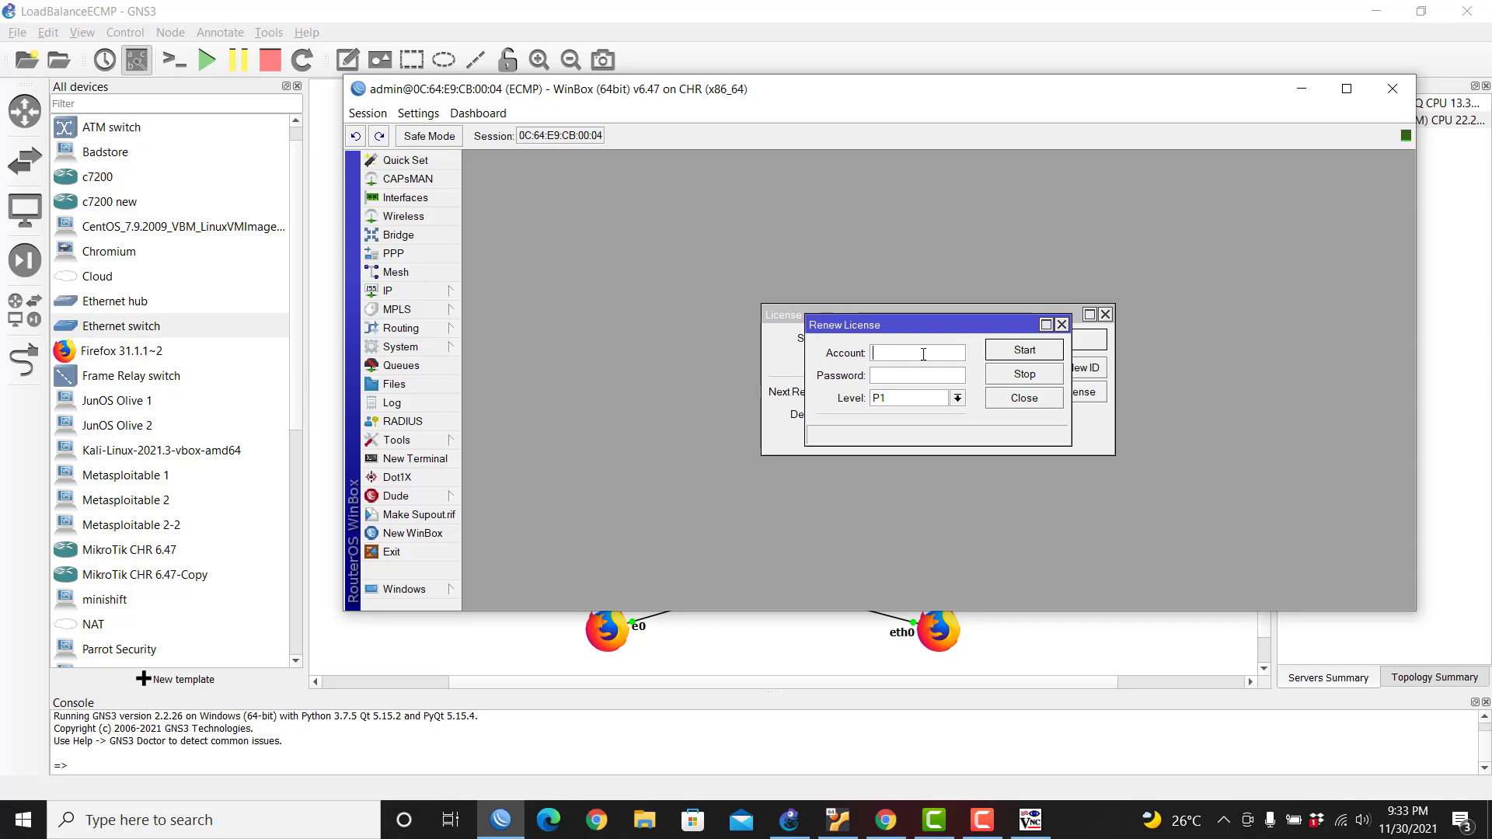
text(*)
text(*)
key(Return)
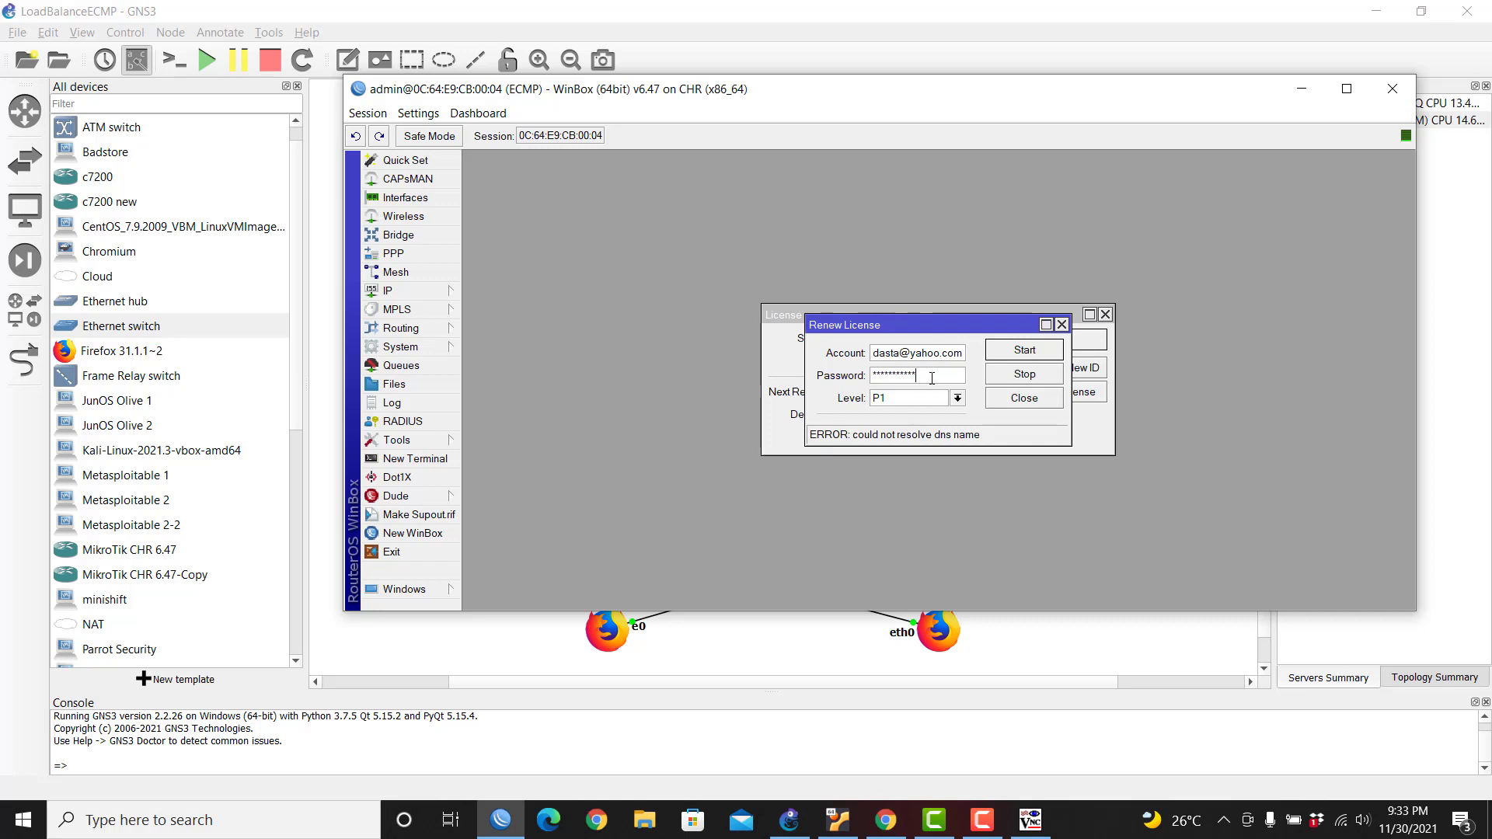
drag(963, 354, 824, 351)
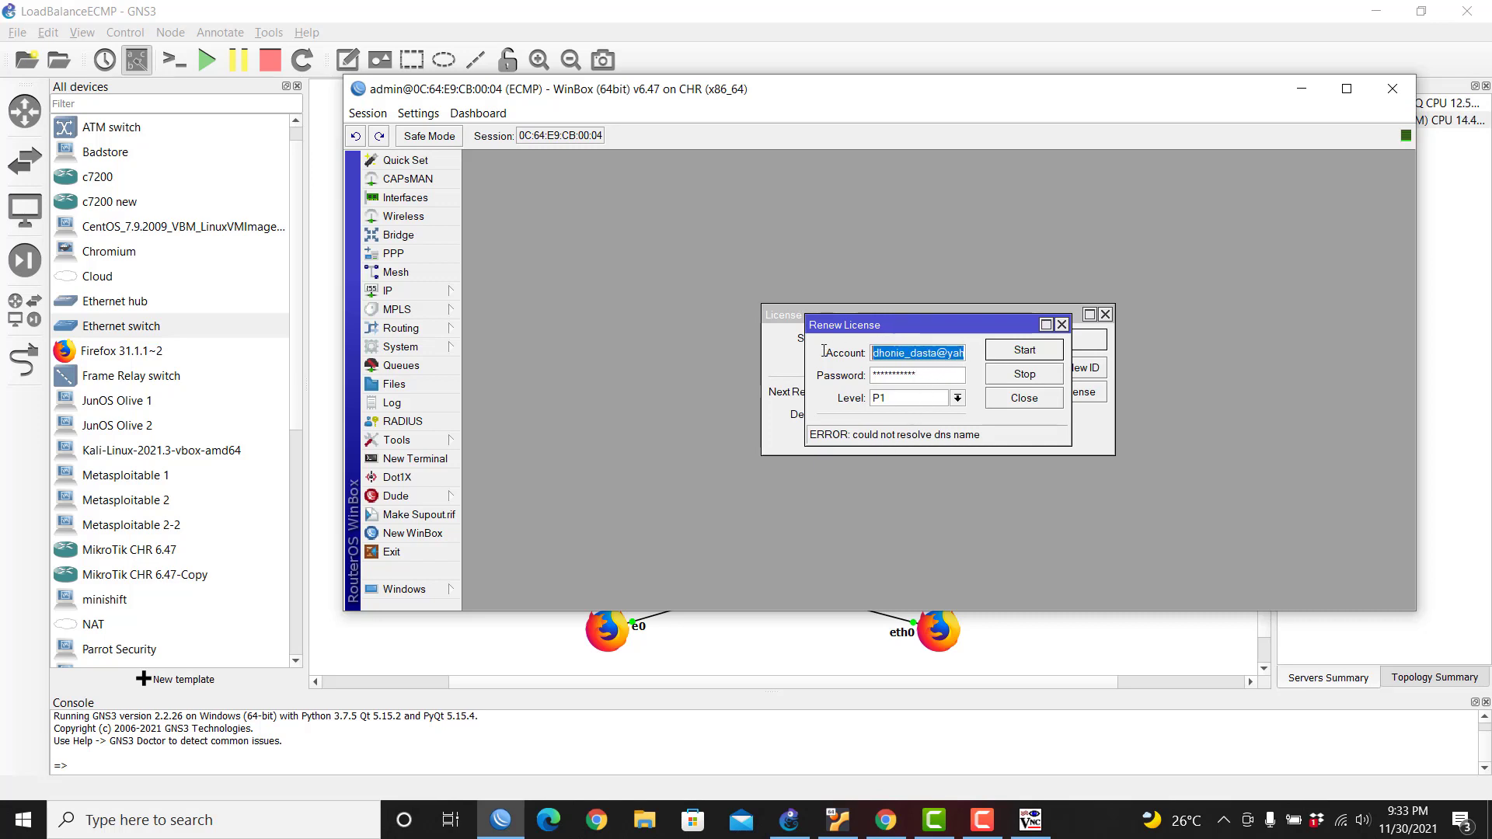
double_click(894, 375)
text(*)
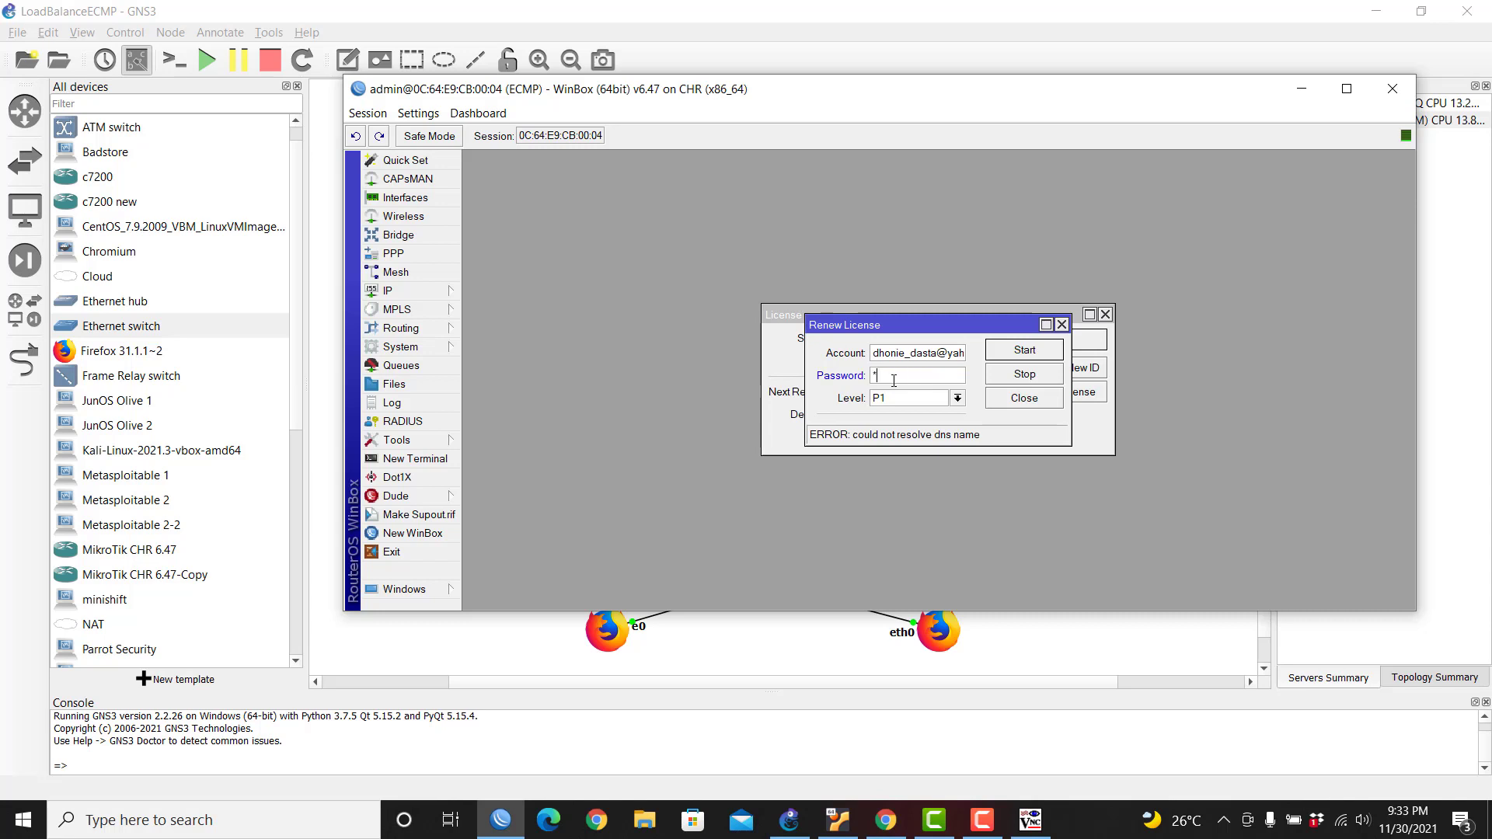
key(Return)
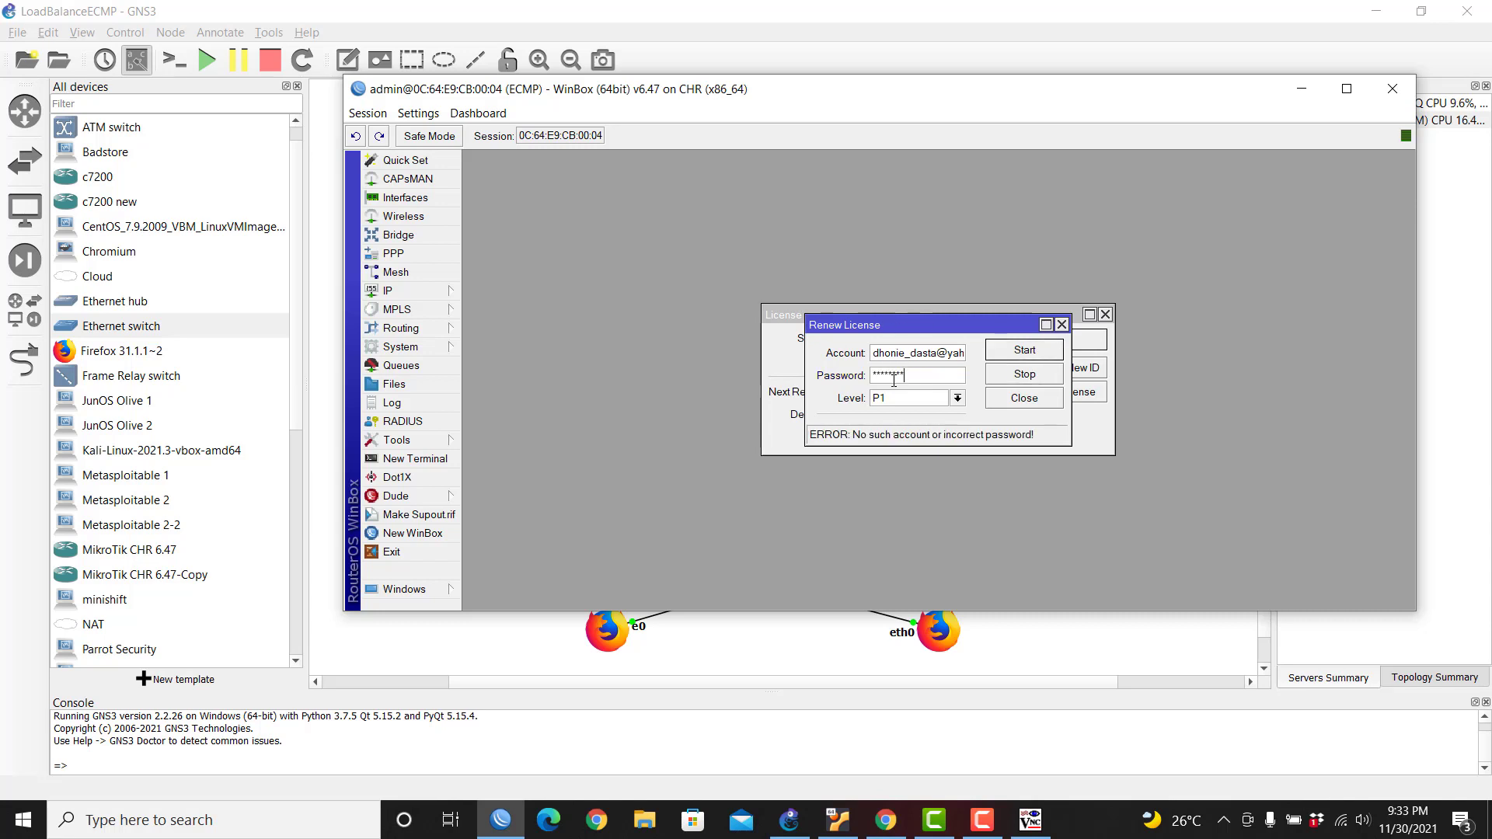
click(920, 375)
key(Return)
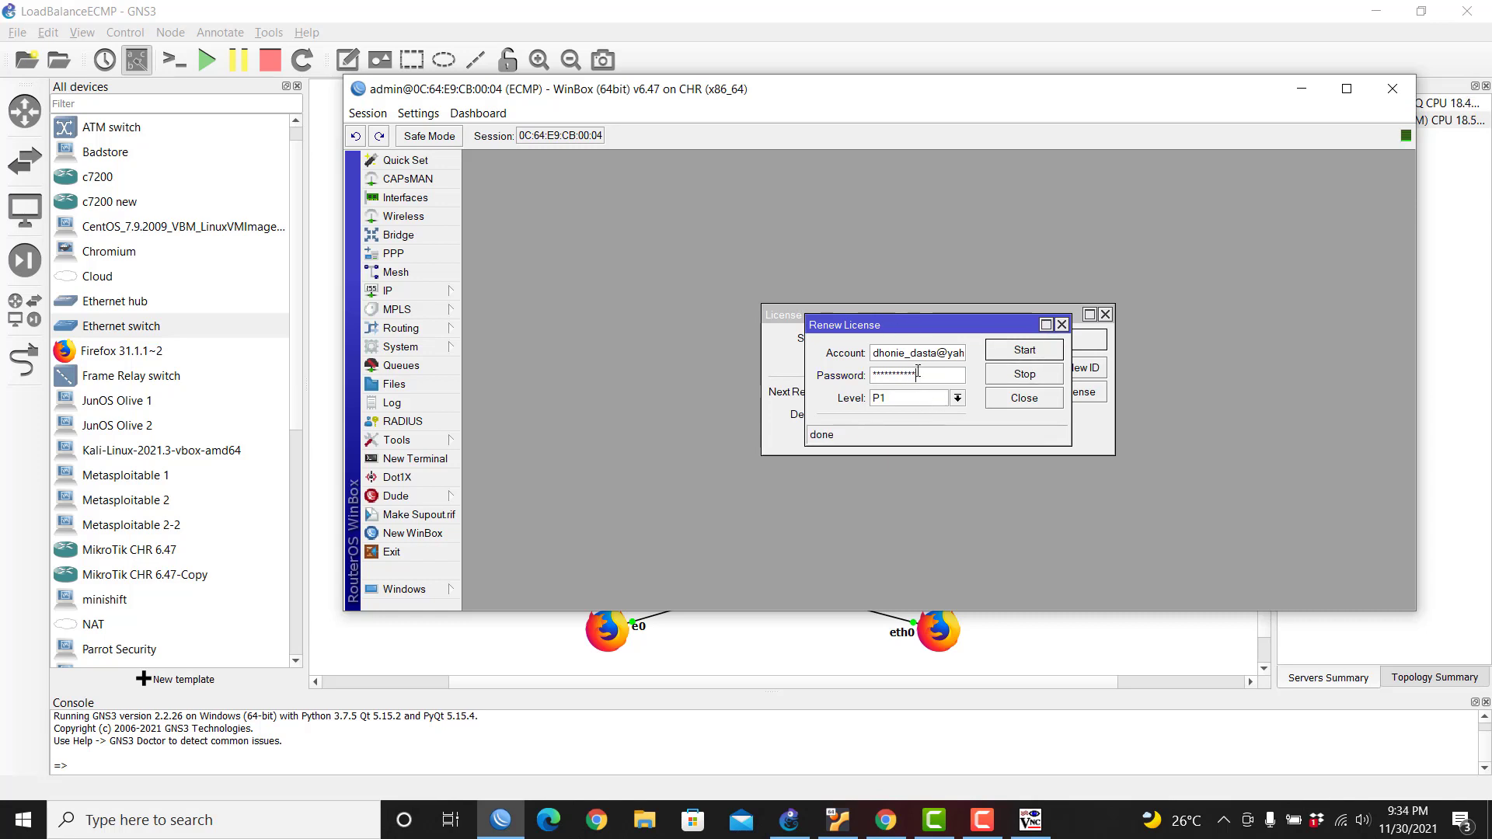
click(1033, 407)
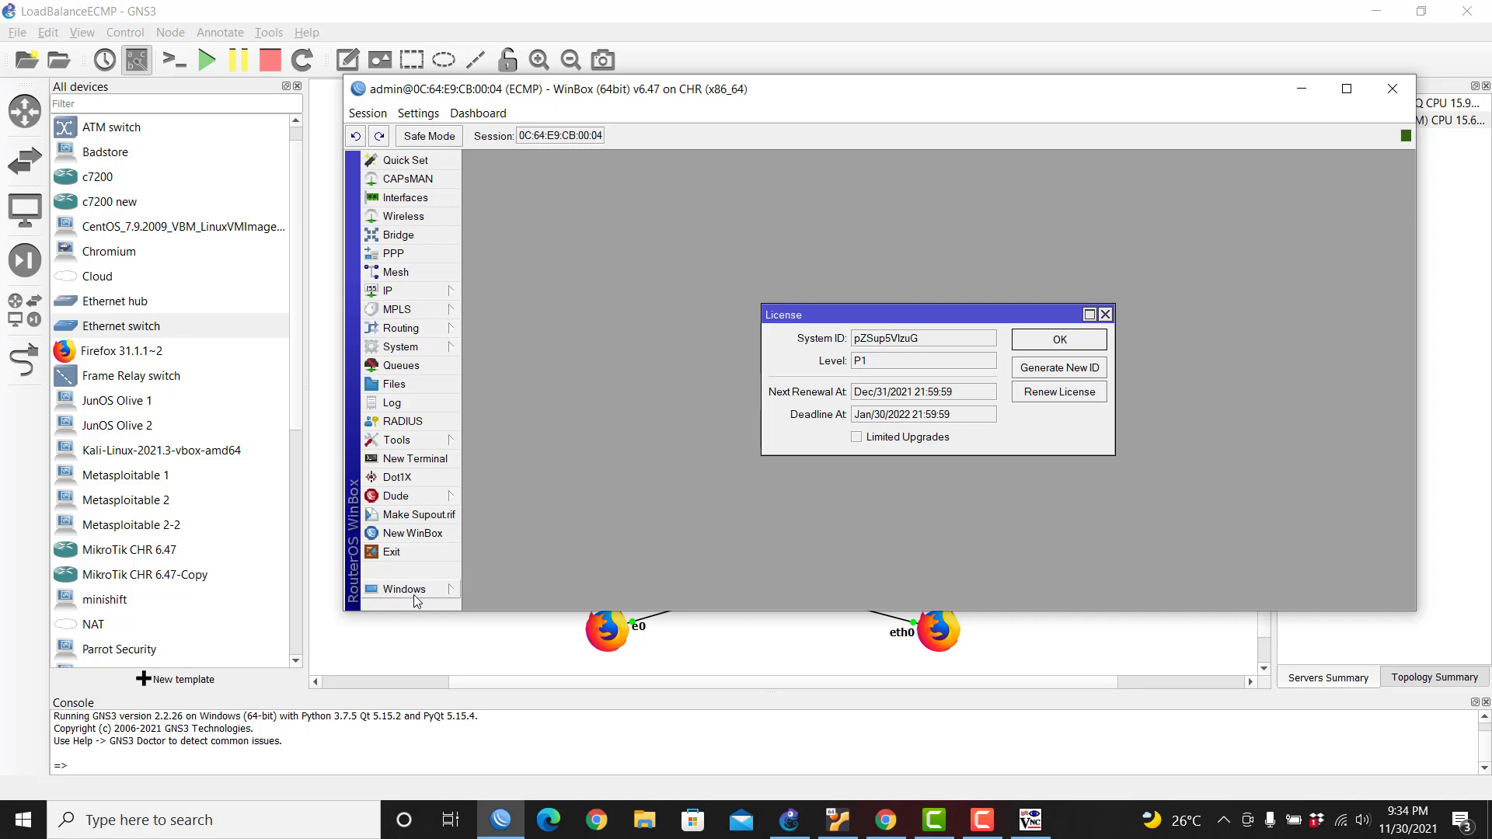
Step: Connect a new WinBox session to ISP-1 and open its System > License
click(413, 533)
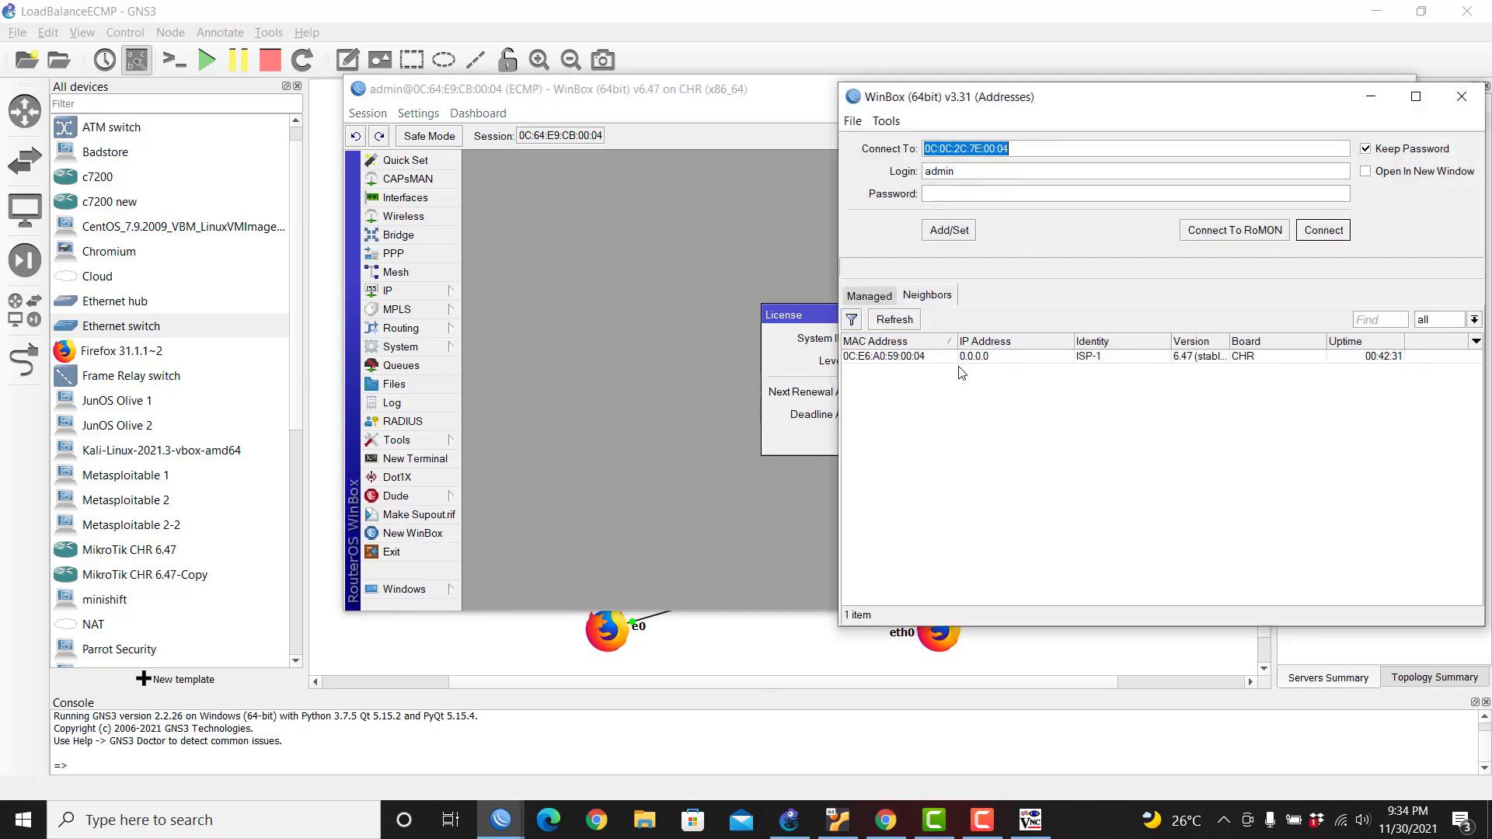
click(1072, 437)
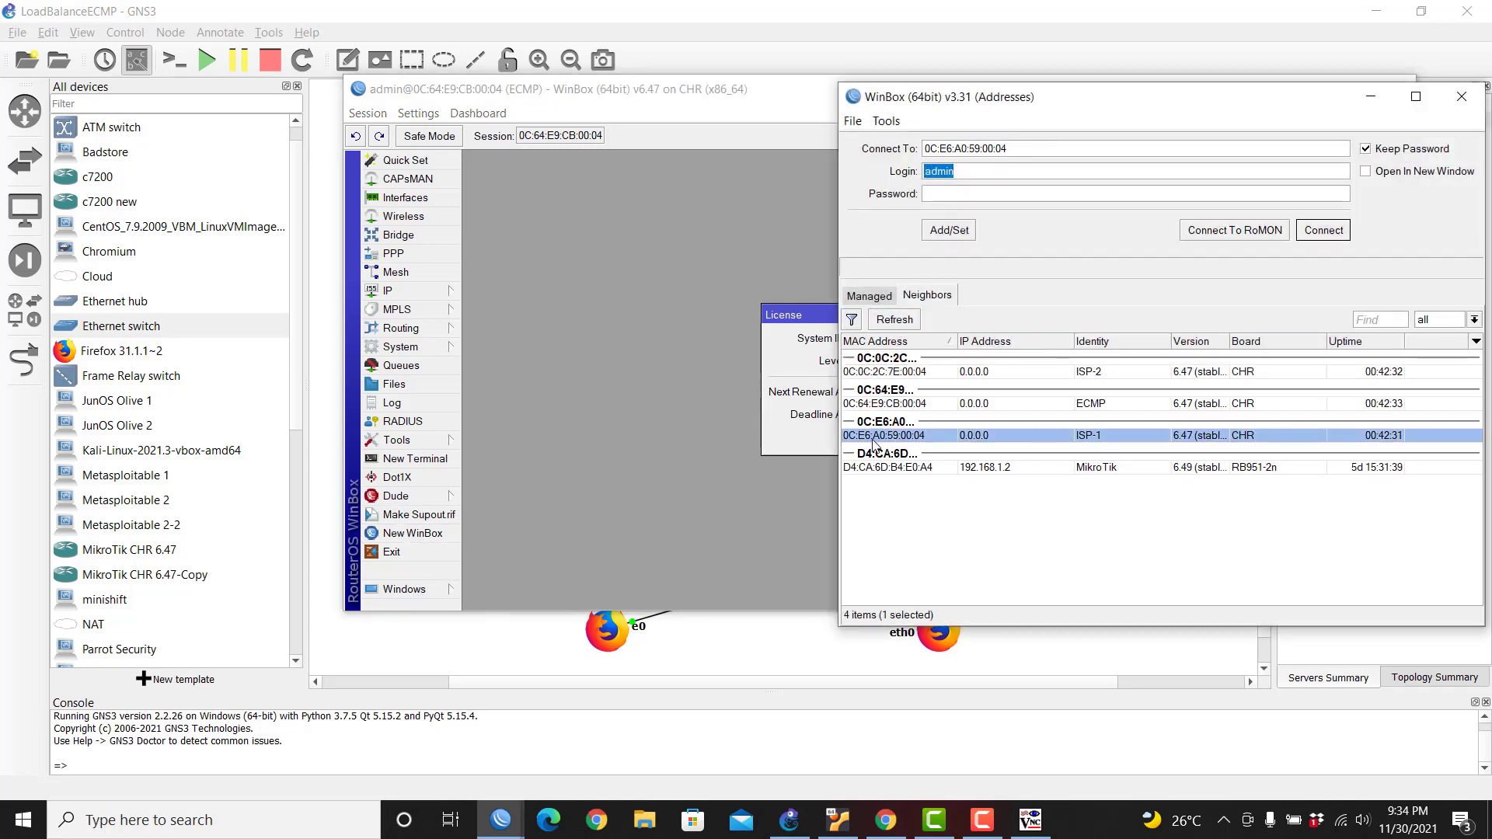
click(1323, 232)
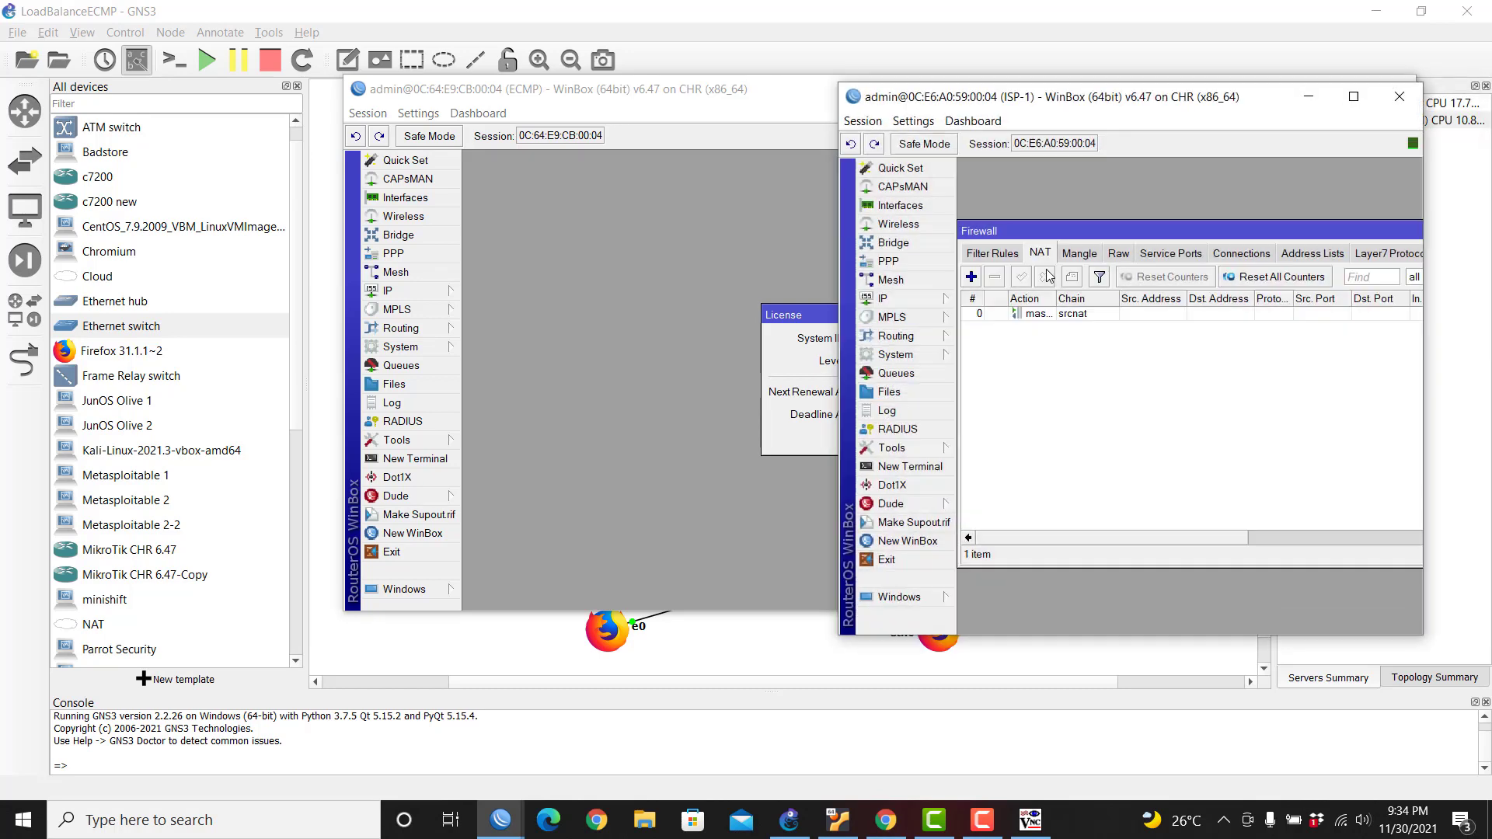
click(930, 356)
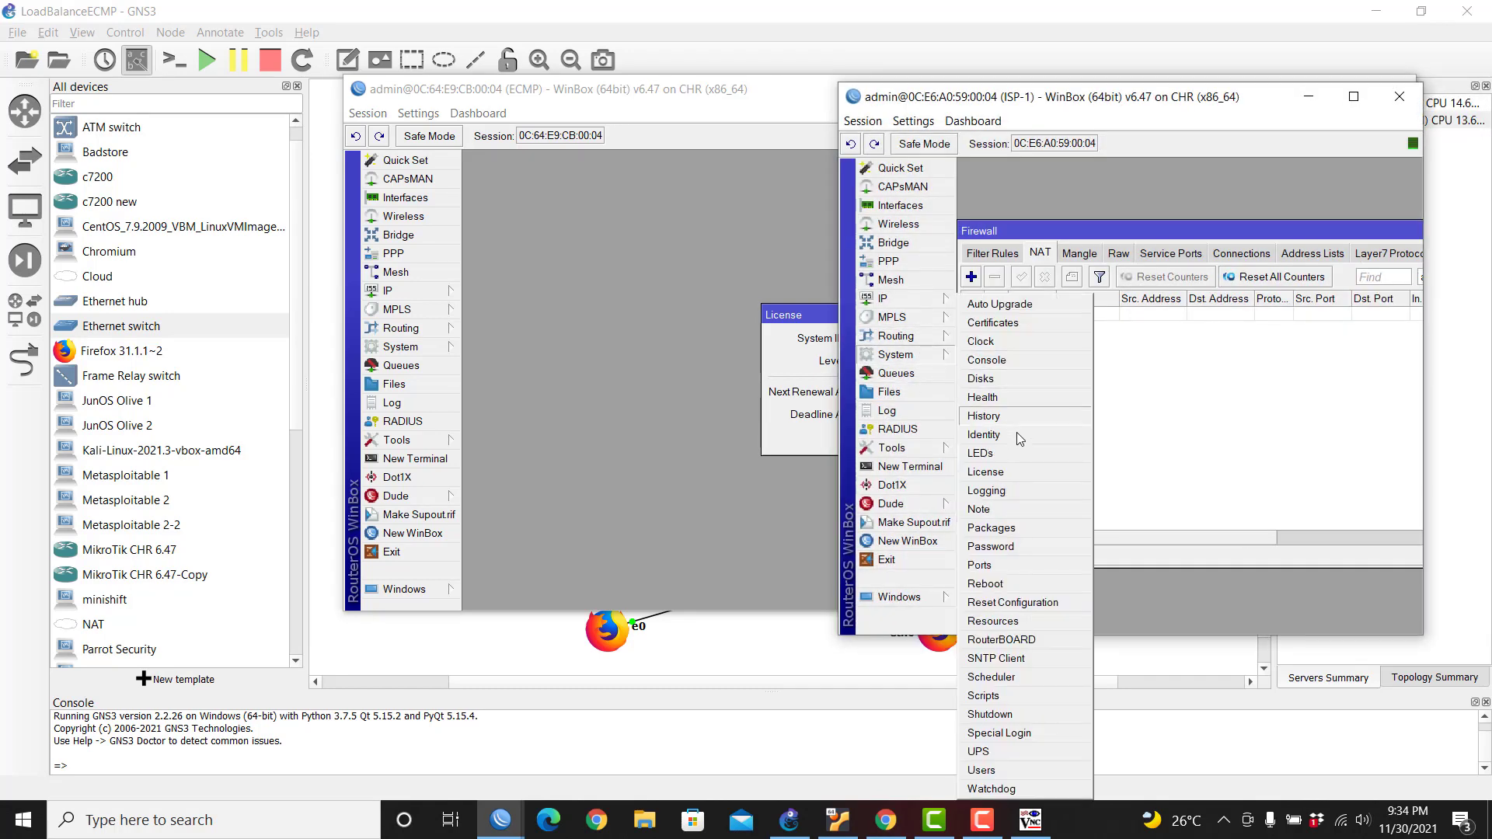
click(1023, 473)
Step: Renew the ISP-1 license to level P1 using the account e-mail and password
click(1311, 408)
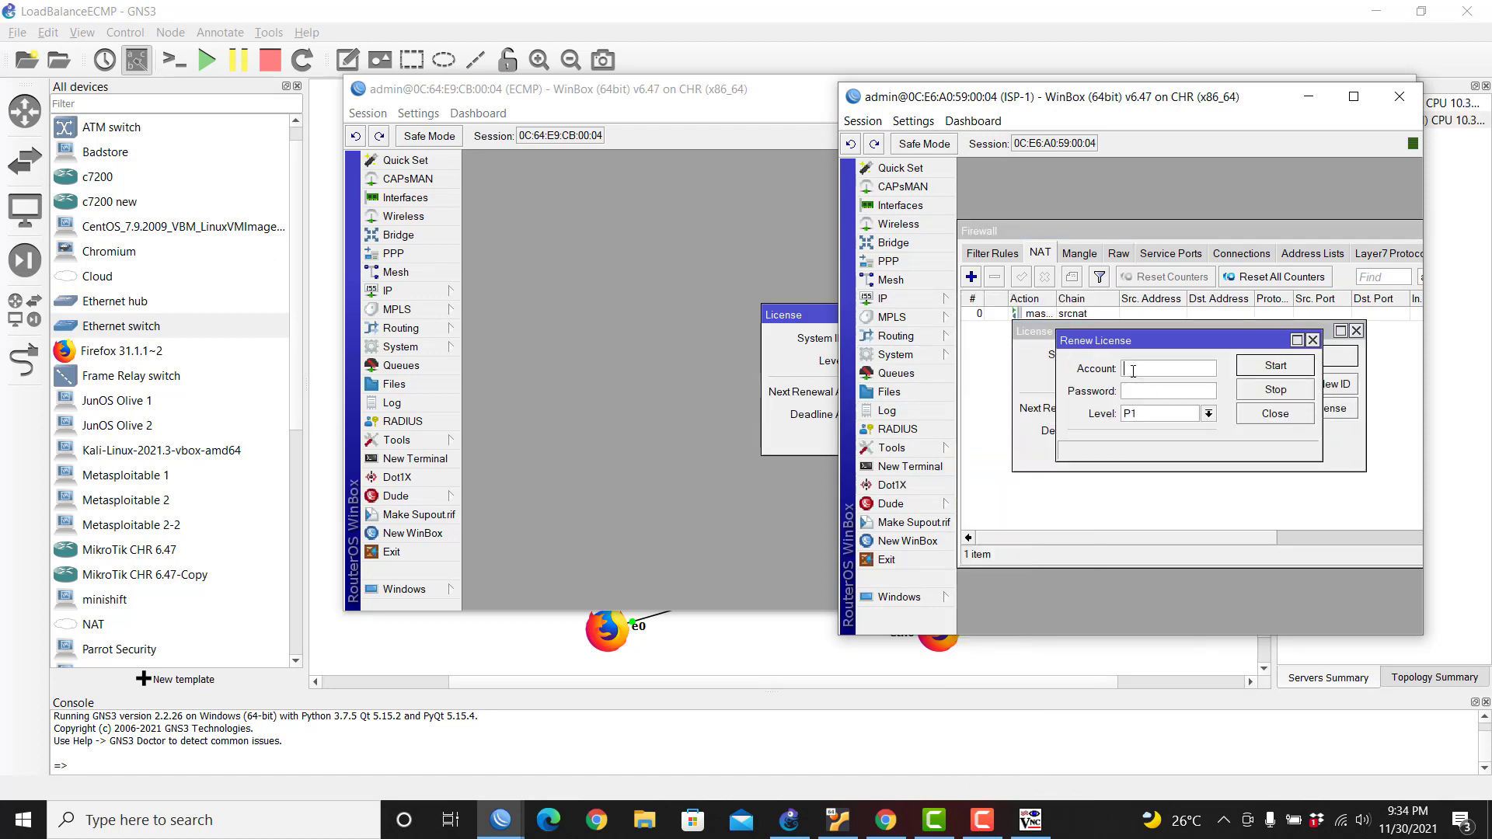
key(Tab)
text(**********)
key(Return)
click(1277, 419)
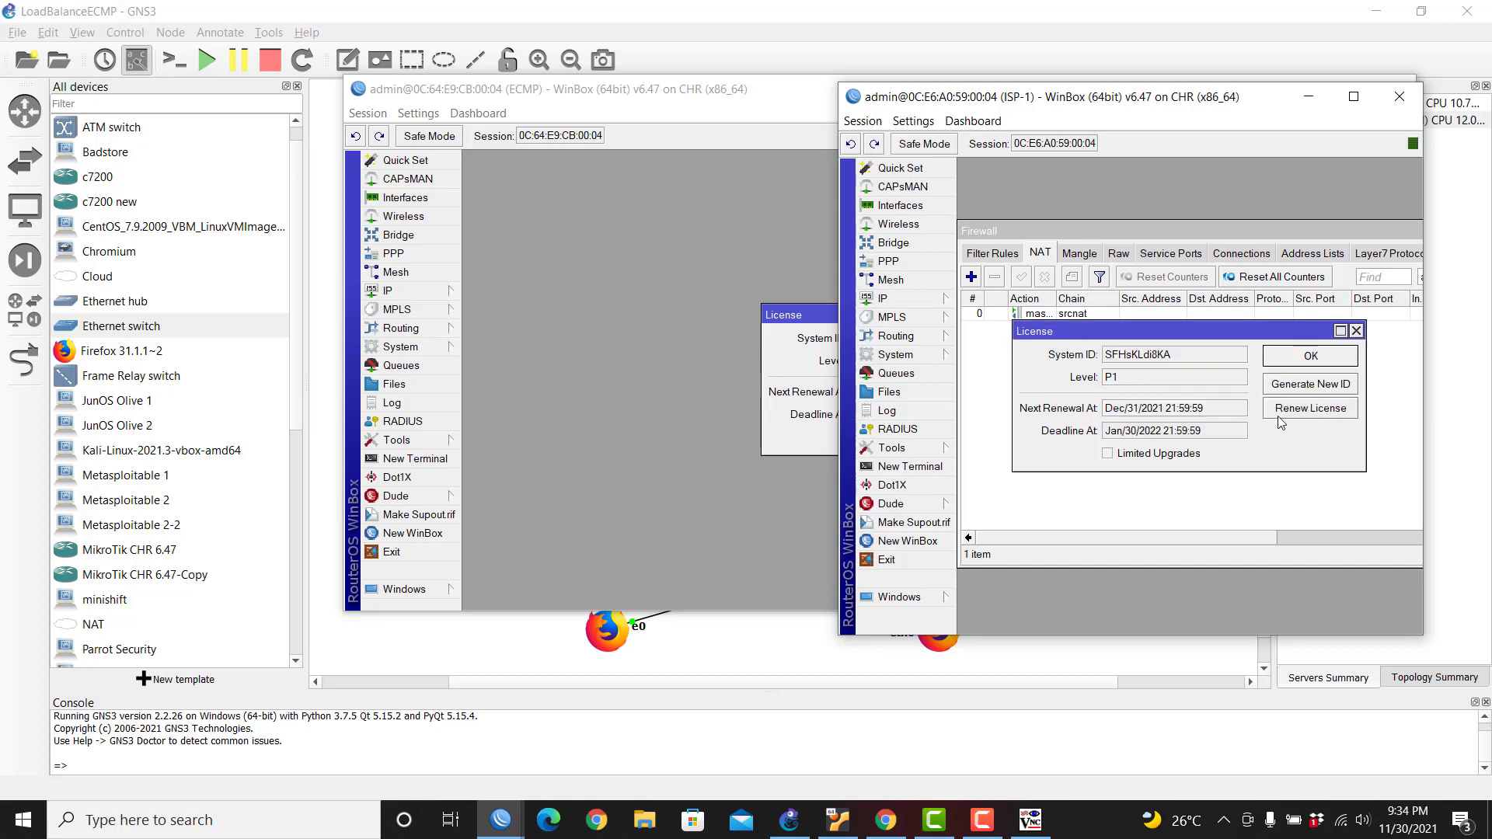
click(1305, 359)
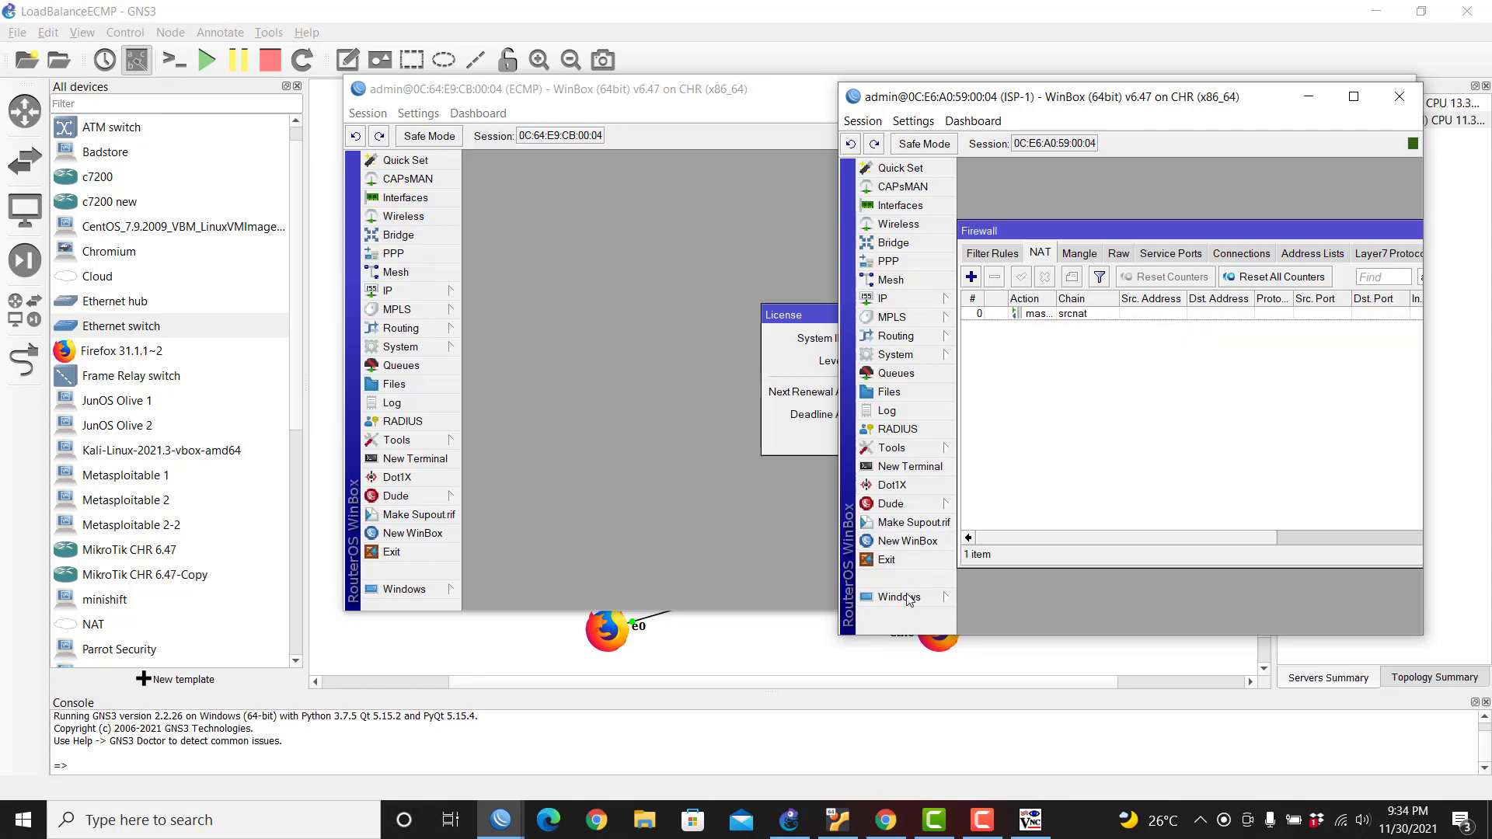
click(923, 538)
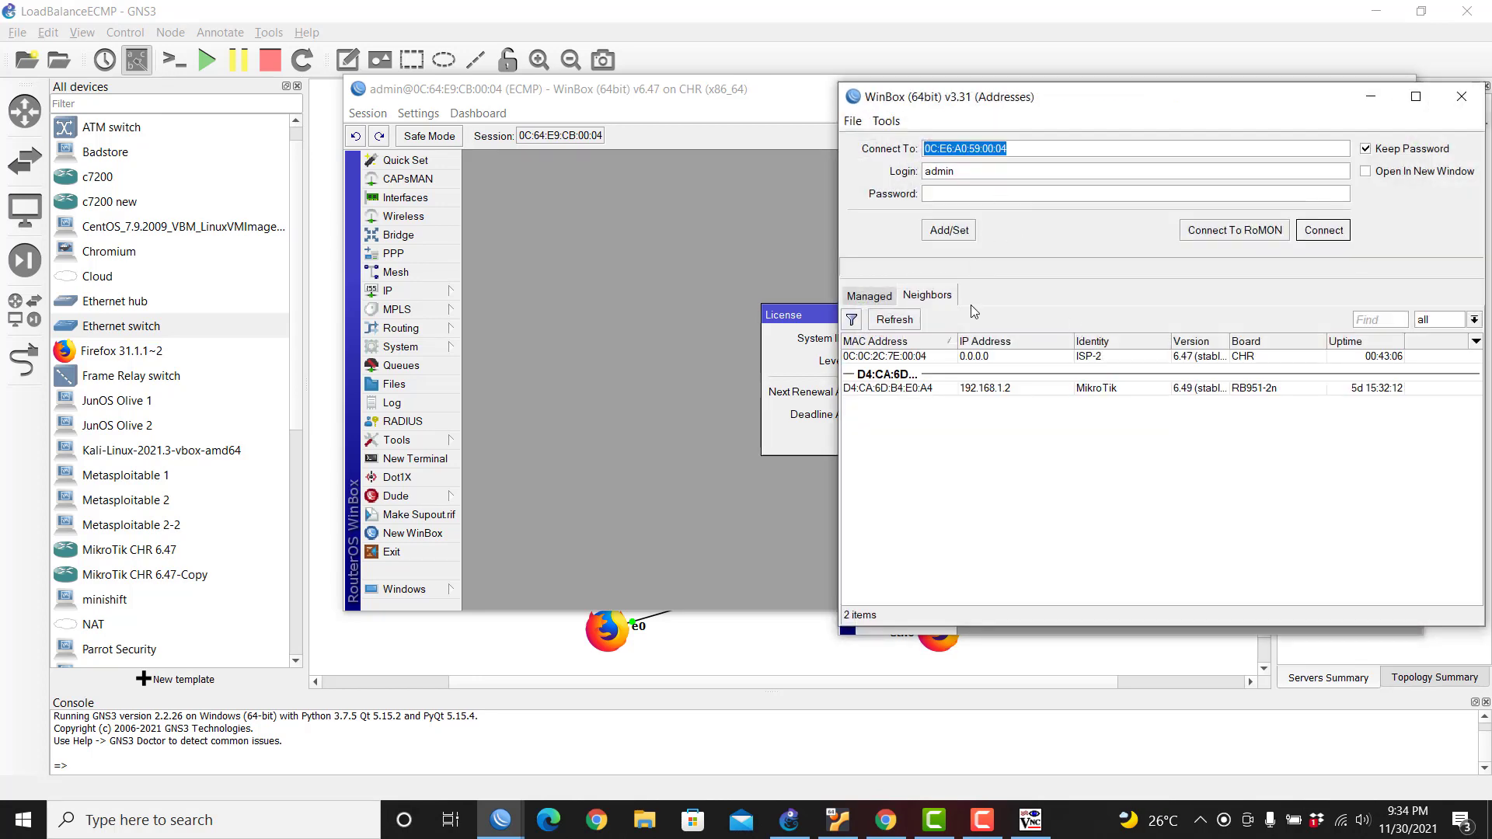
Step: Connect WinBox to the ISP-2 router from the Neighbors list
click(1103, 357)
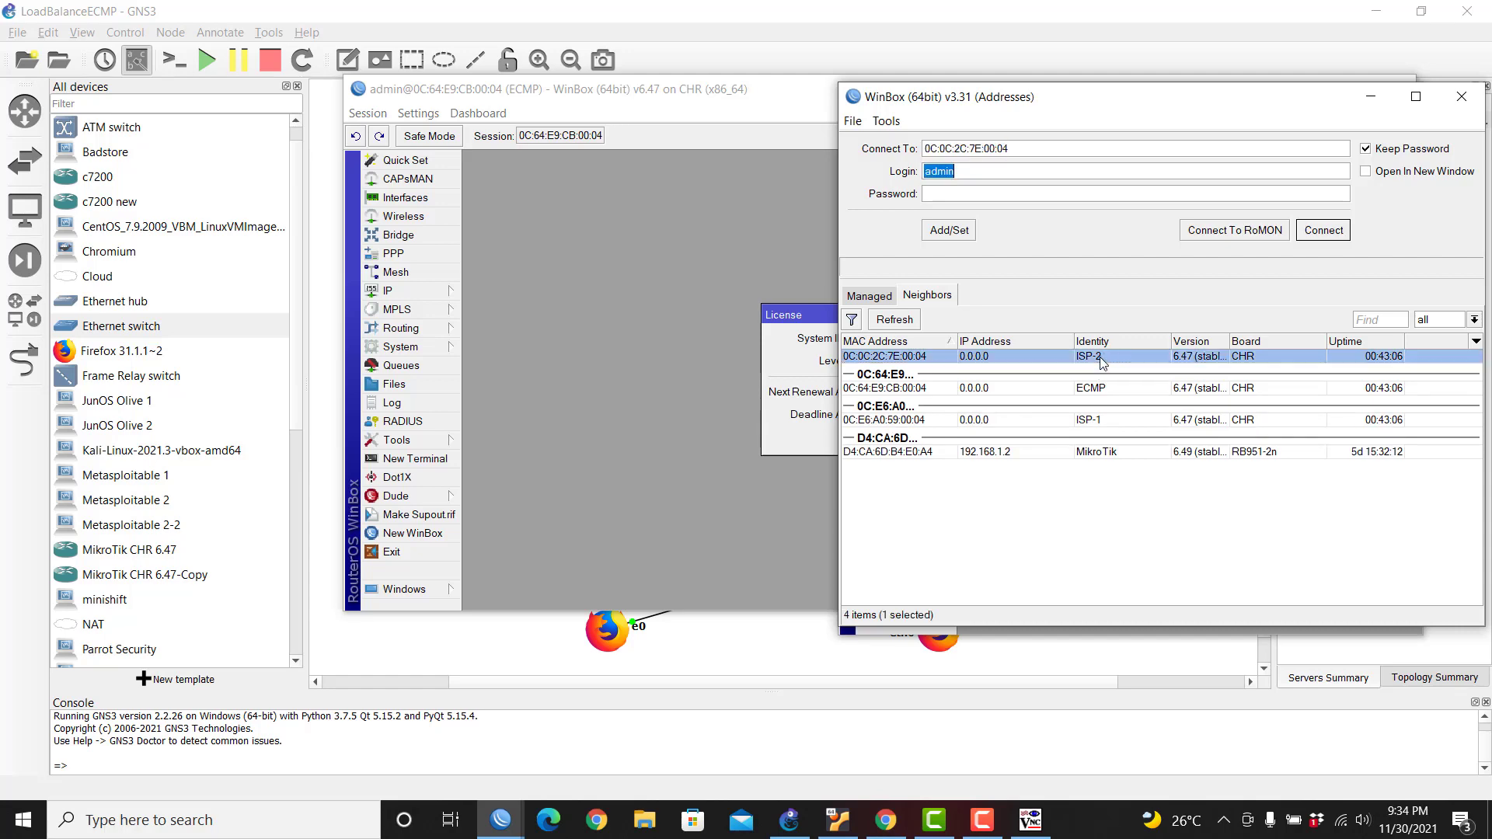
click(897, 345)
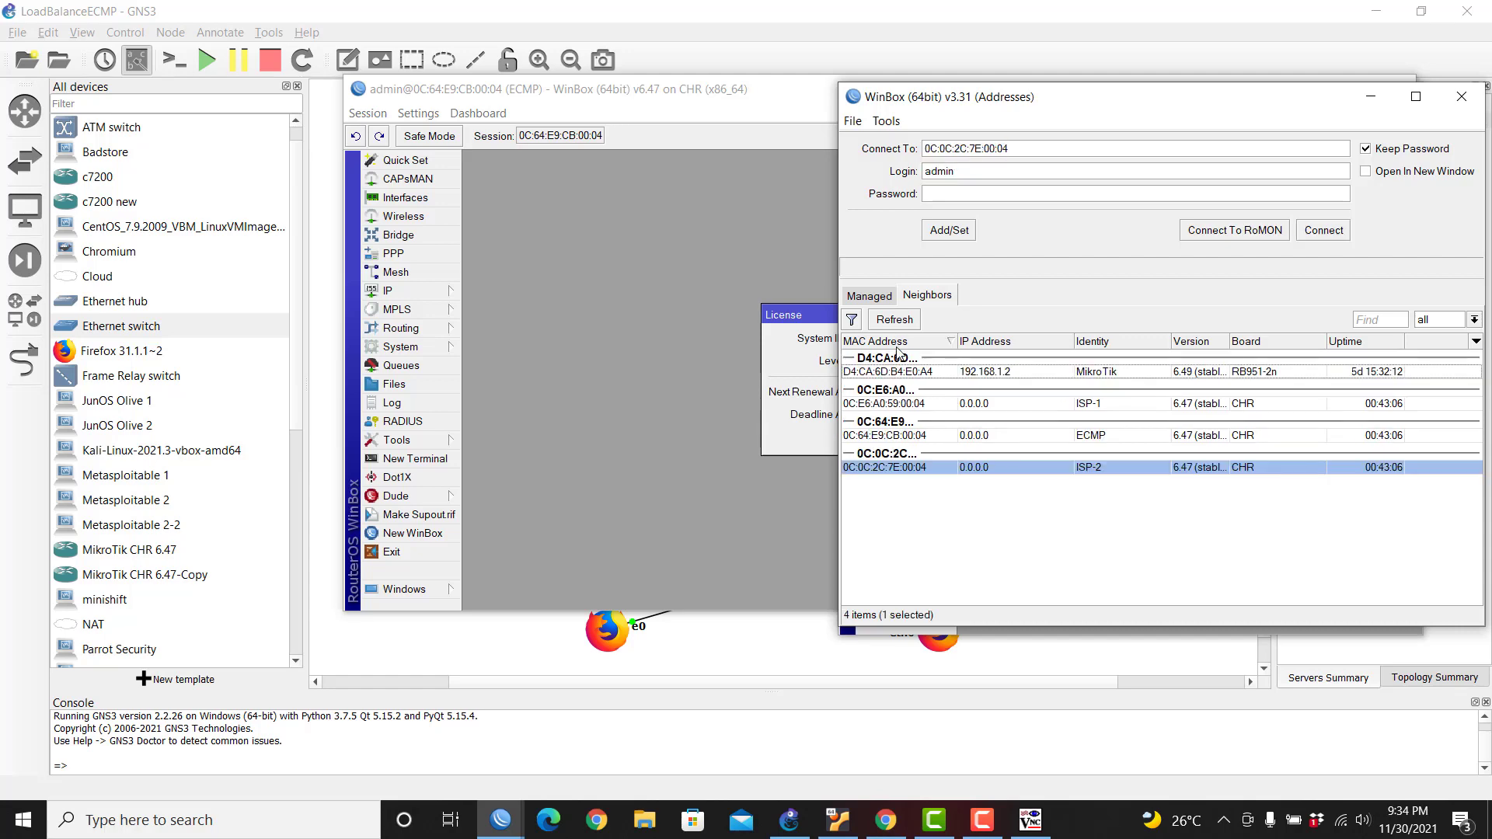
click(910, 469)
click(1312, 237)
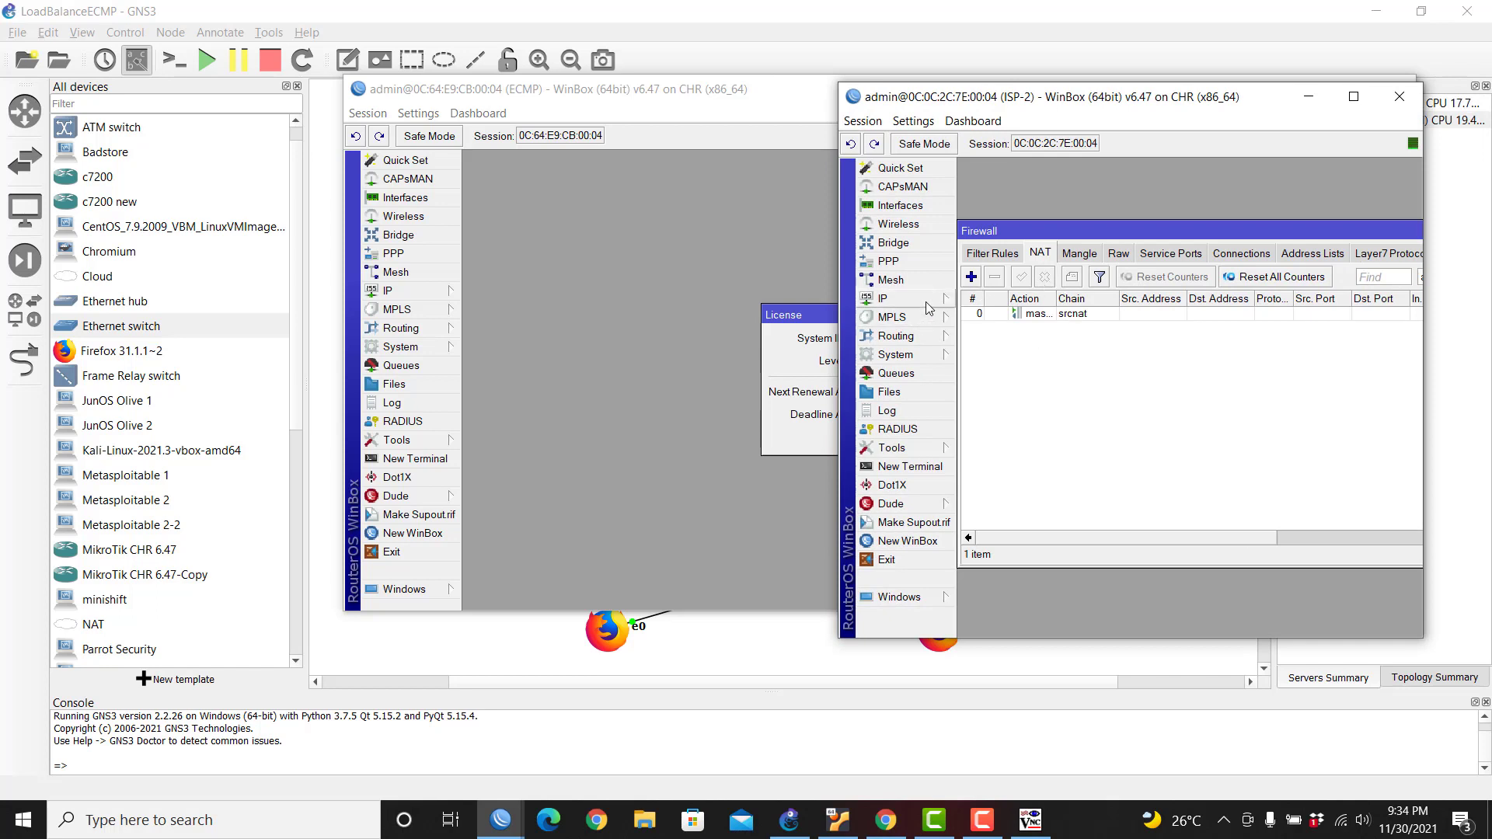
Step: Renew ISP-2's licence to level P1 using the account e-mail and password
click(920, 358)
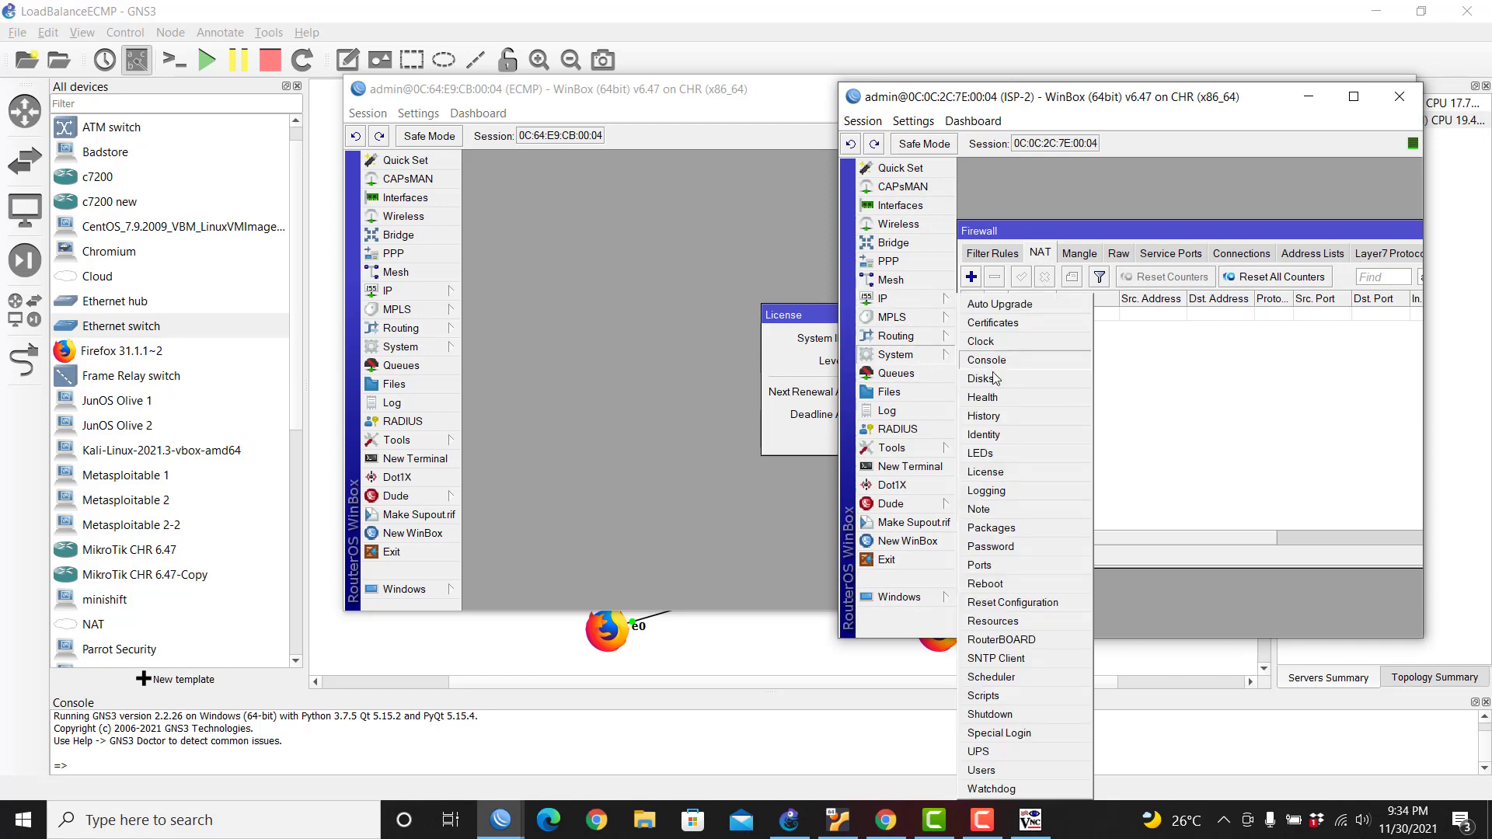
click(1005, 472)
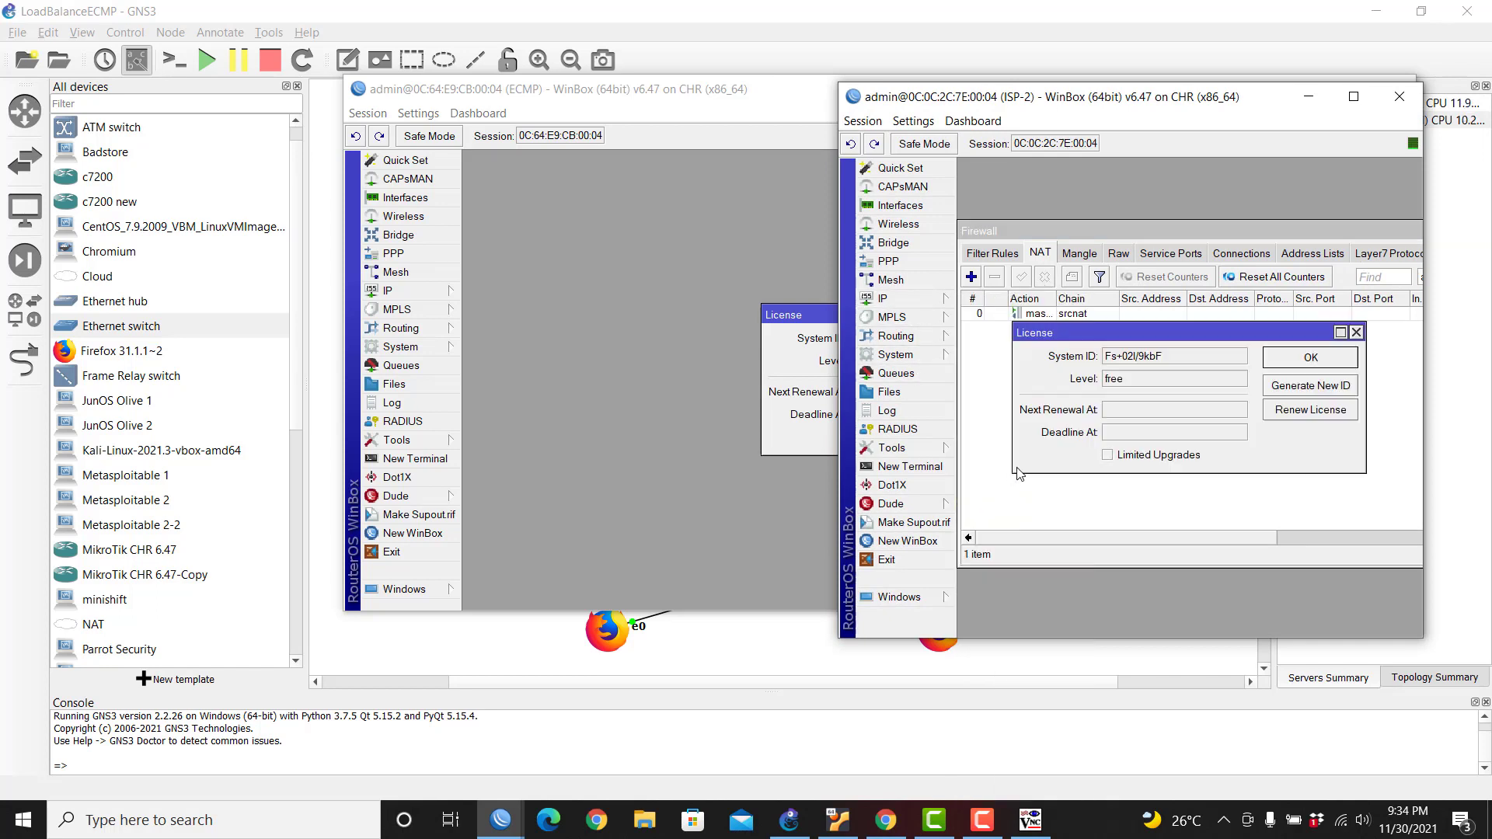
click(1292, 412)
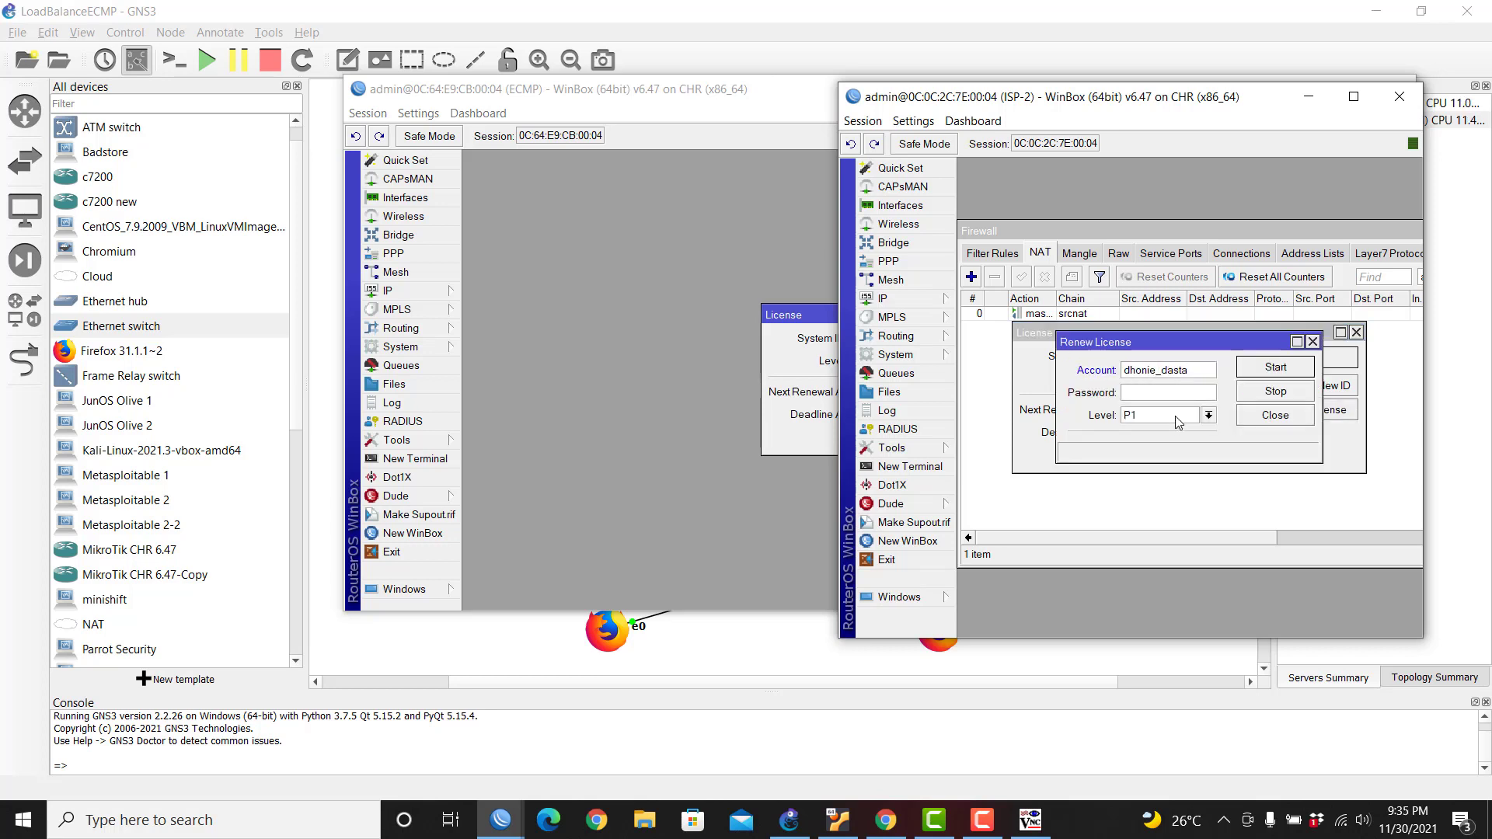
text(@yahoo.com)
key(Tab)
text(***********)
key(Return)
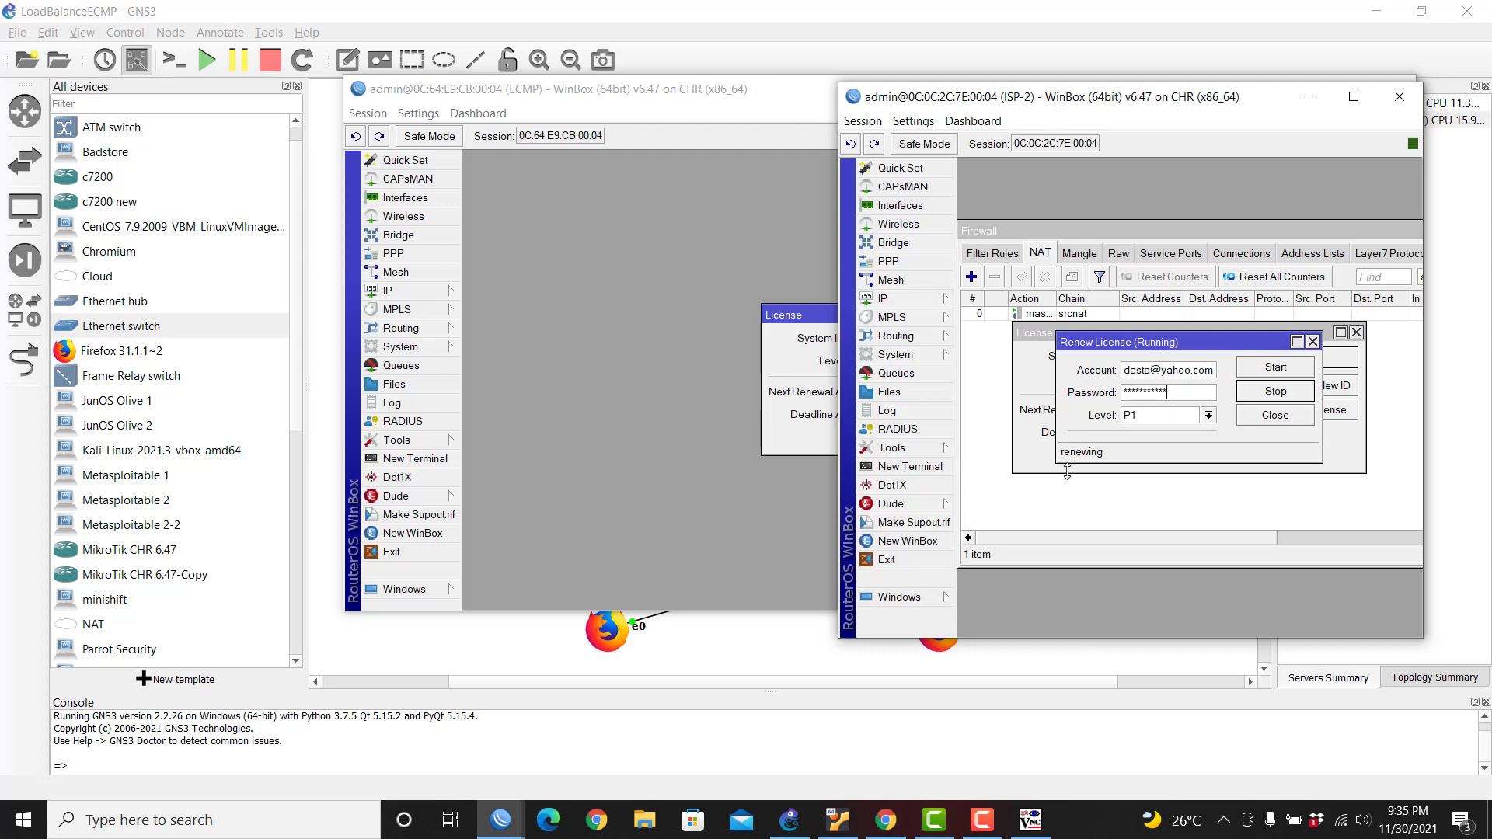
click(1287, 418)
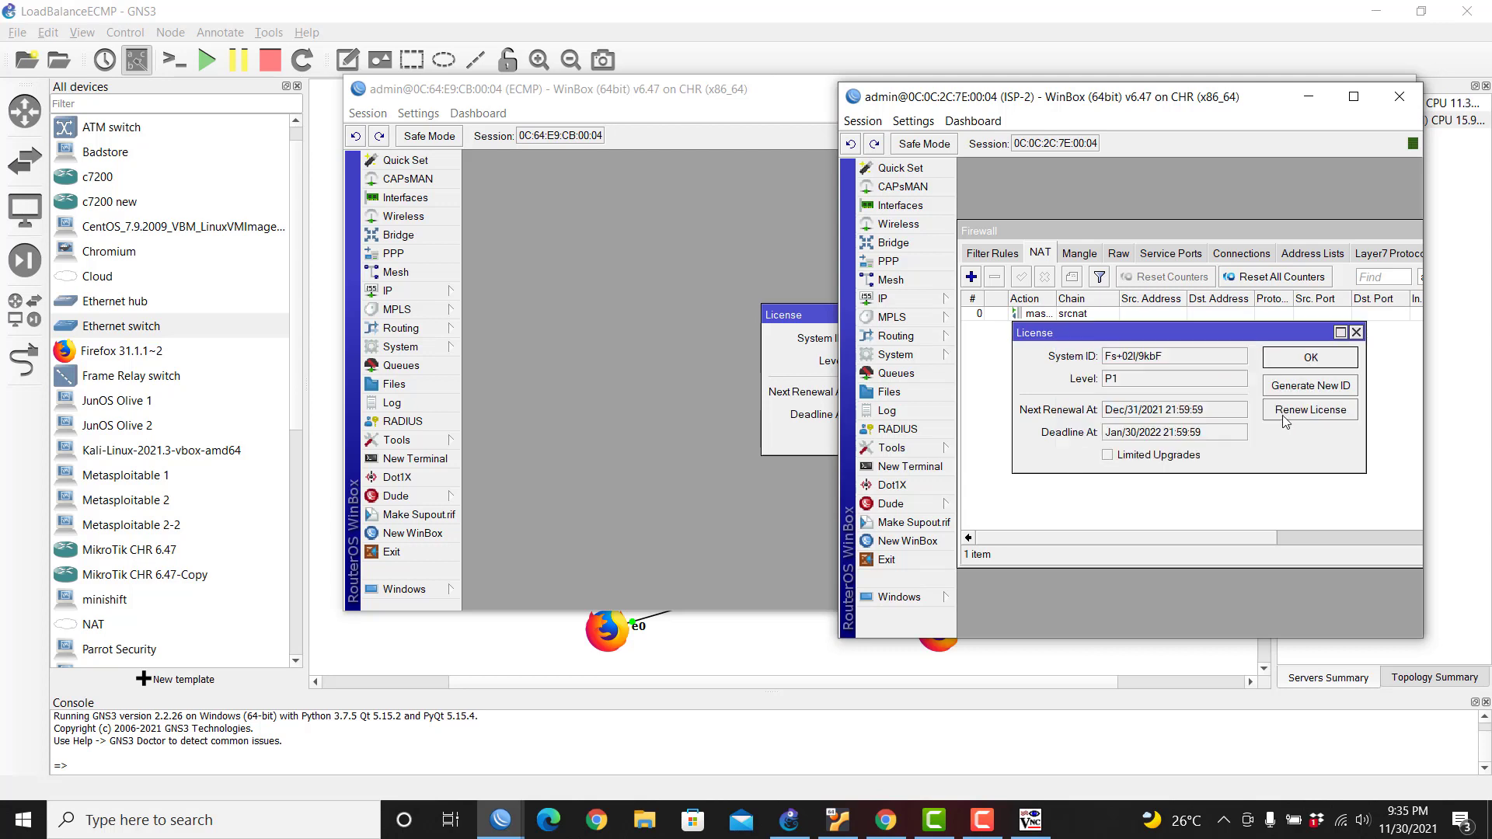
click(1312, 359)
drag(1228, 96, 1133, 249)
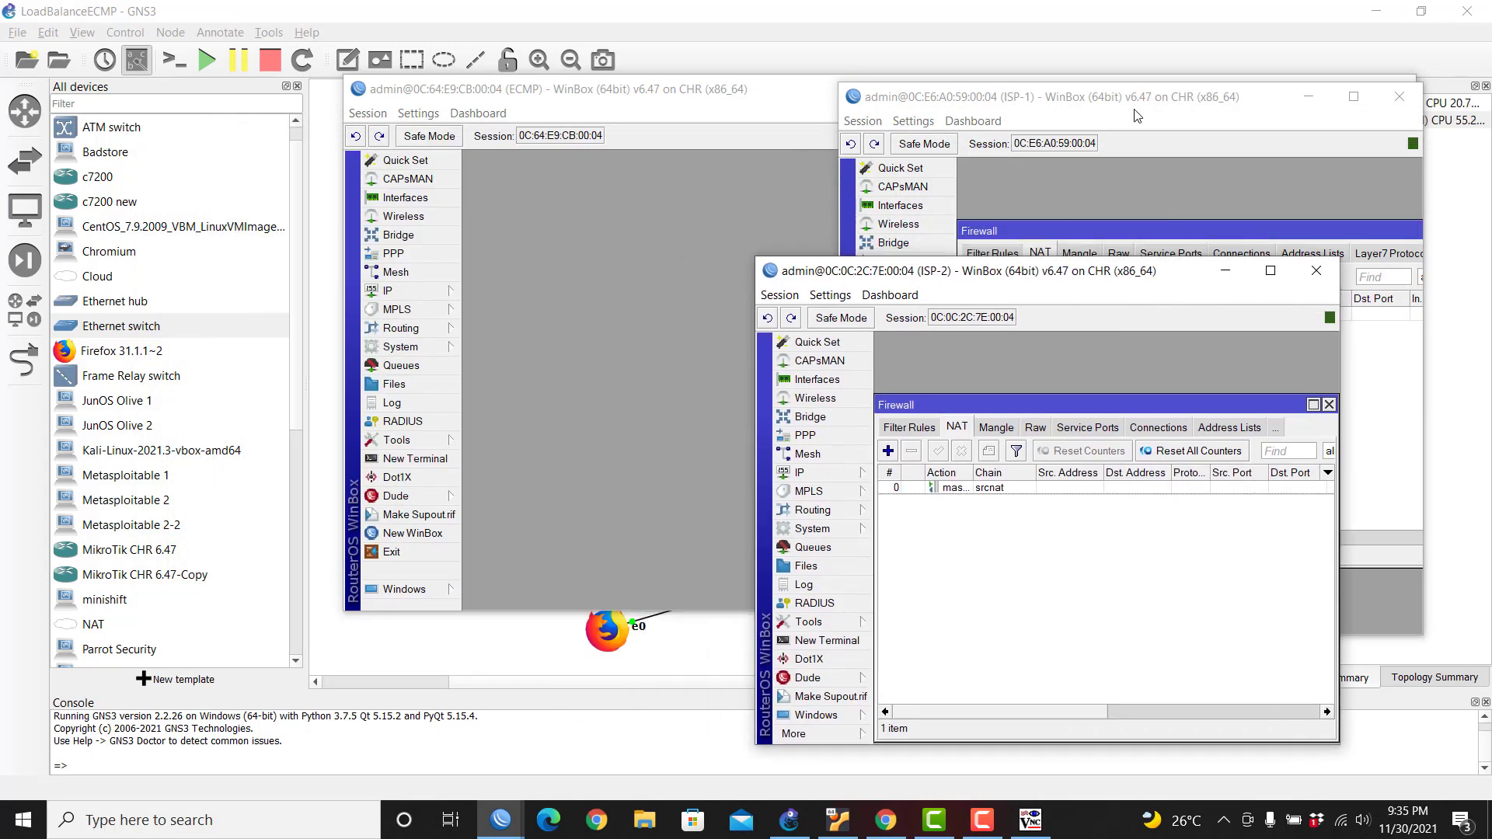
Step: Arrange the ISP-1 and ISP-2 sessions side by side and close ISP-1's firewall list
drag(1137, 113, 476, 111)
drag(1005, 276, 1033, 116)
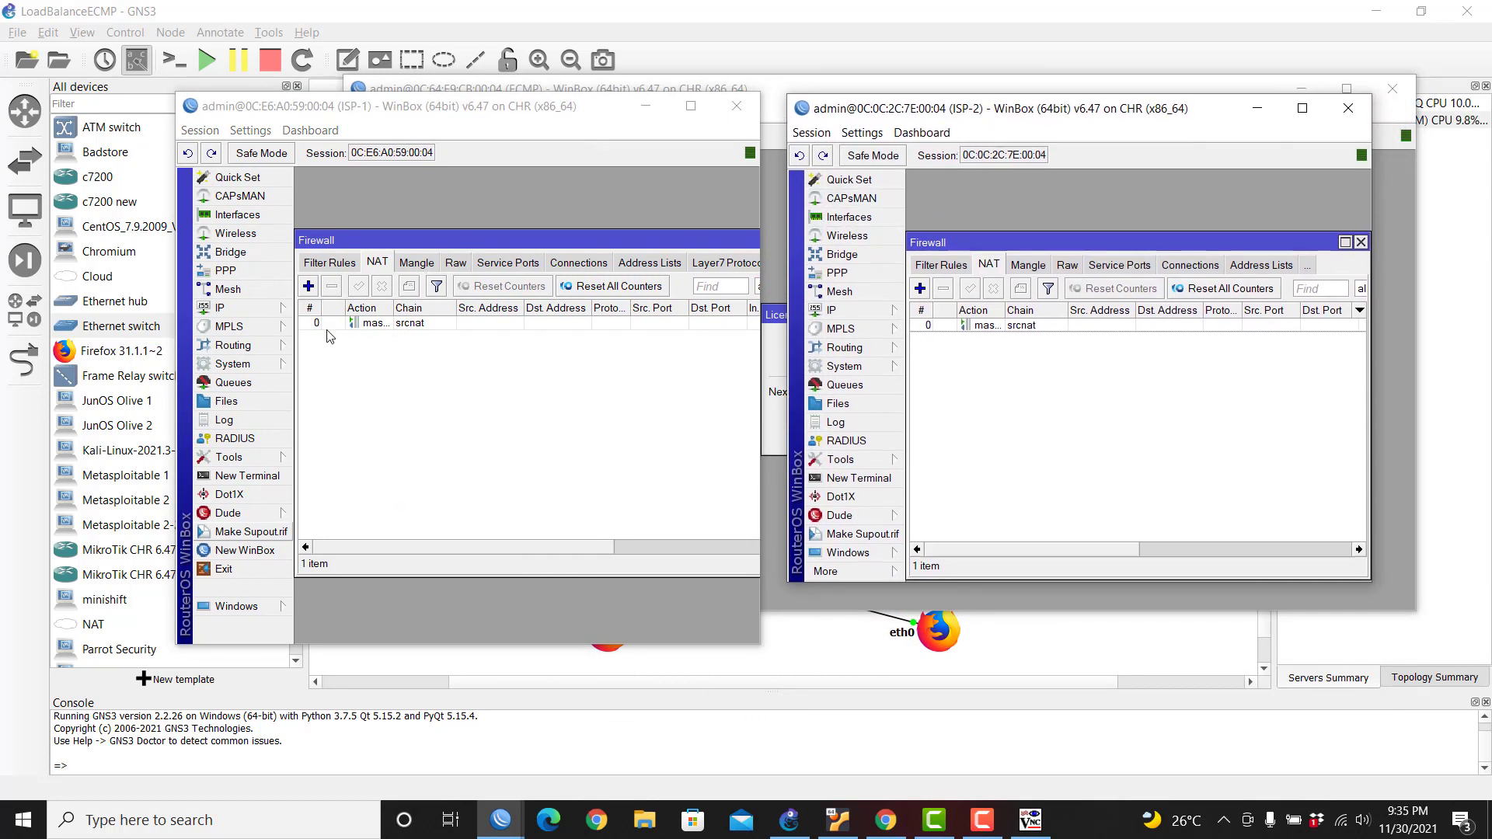
drag(708, 235, 587, 270)
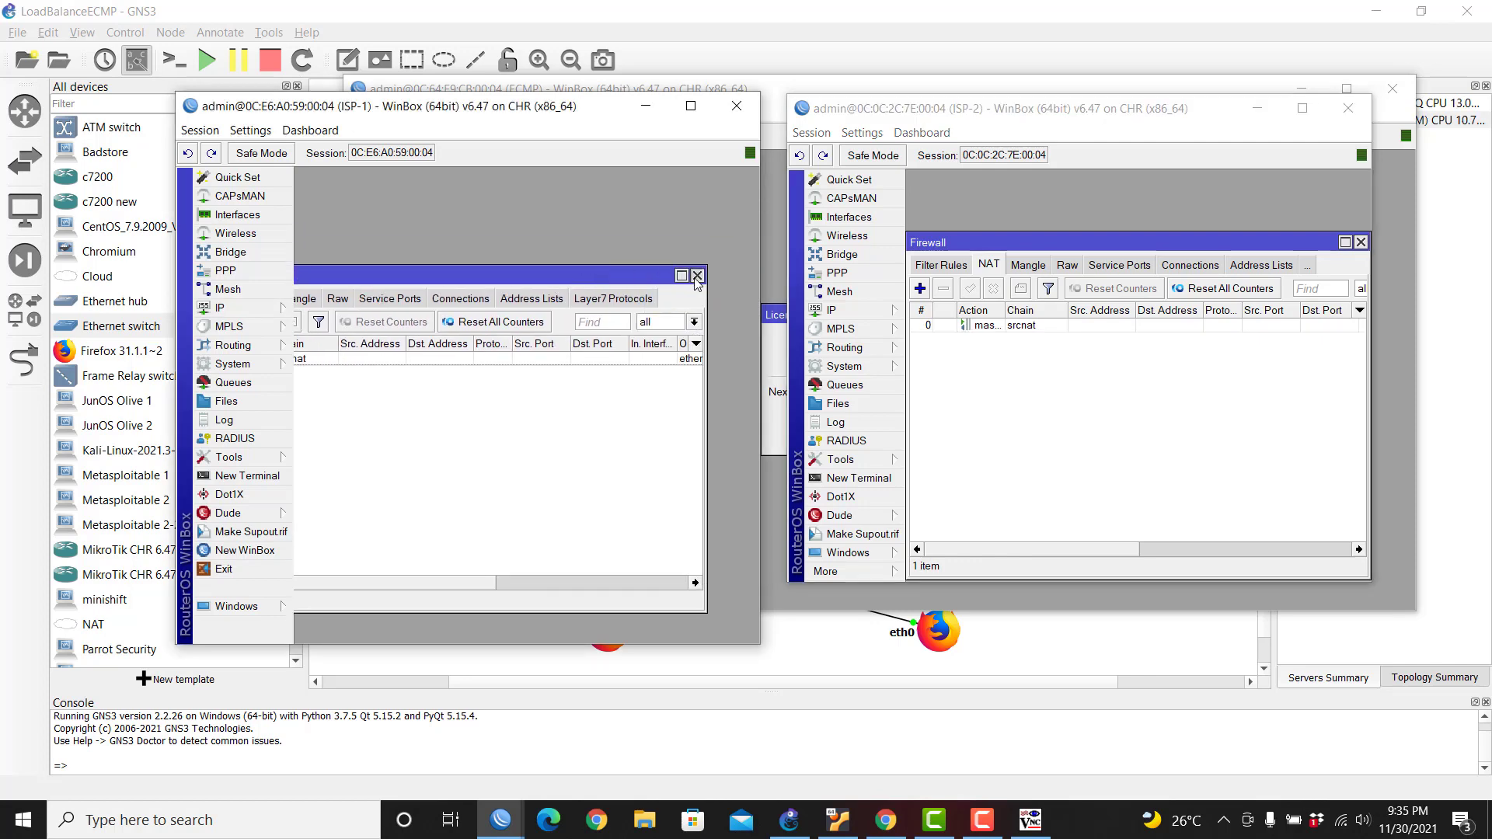
click(697, 276)
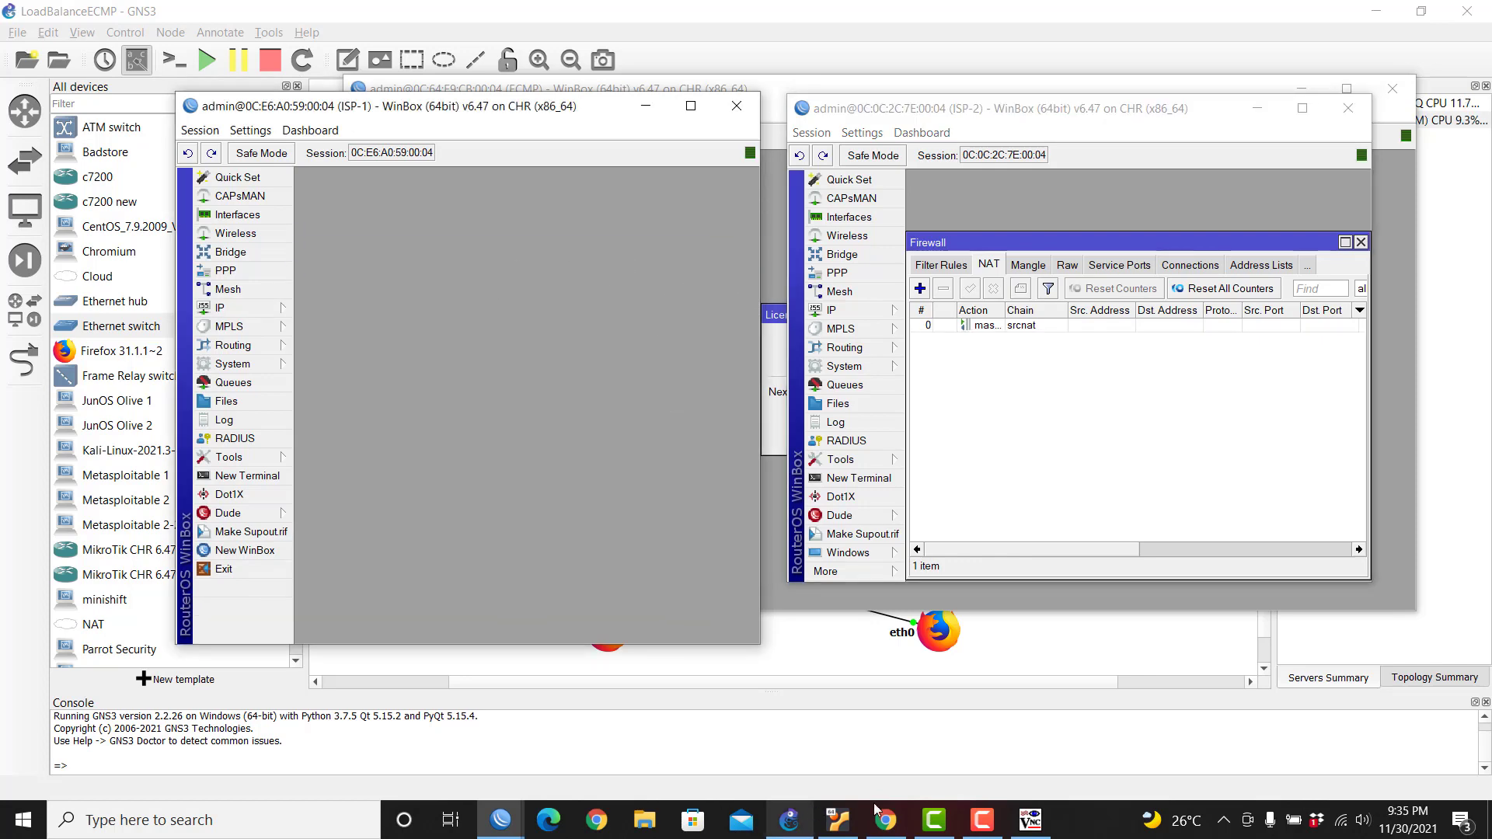
Step: Rerun the fast.com speed test in TightVNC, then minimize the viewer
click(1030, 820)
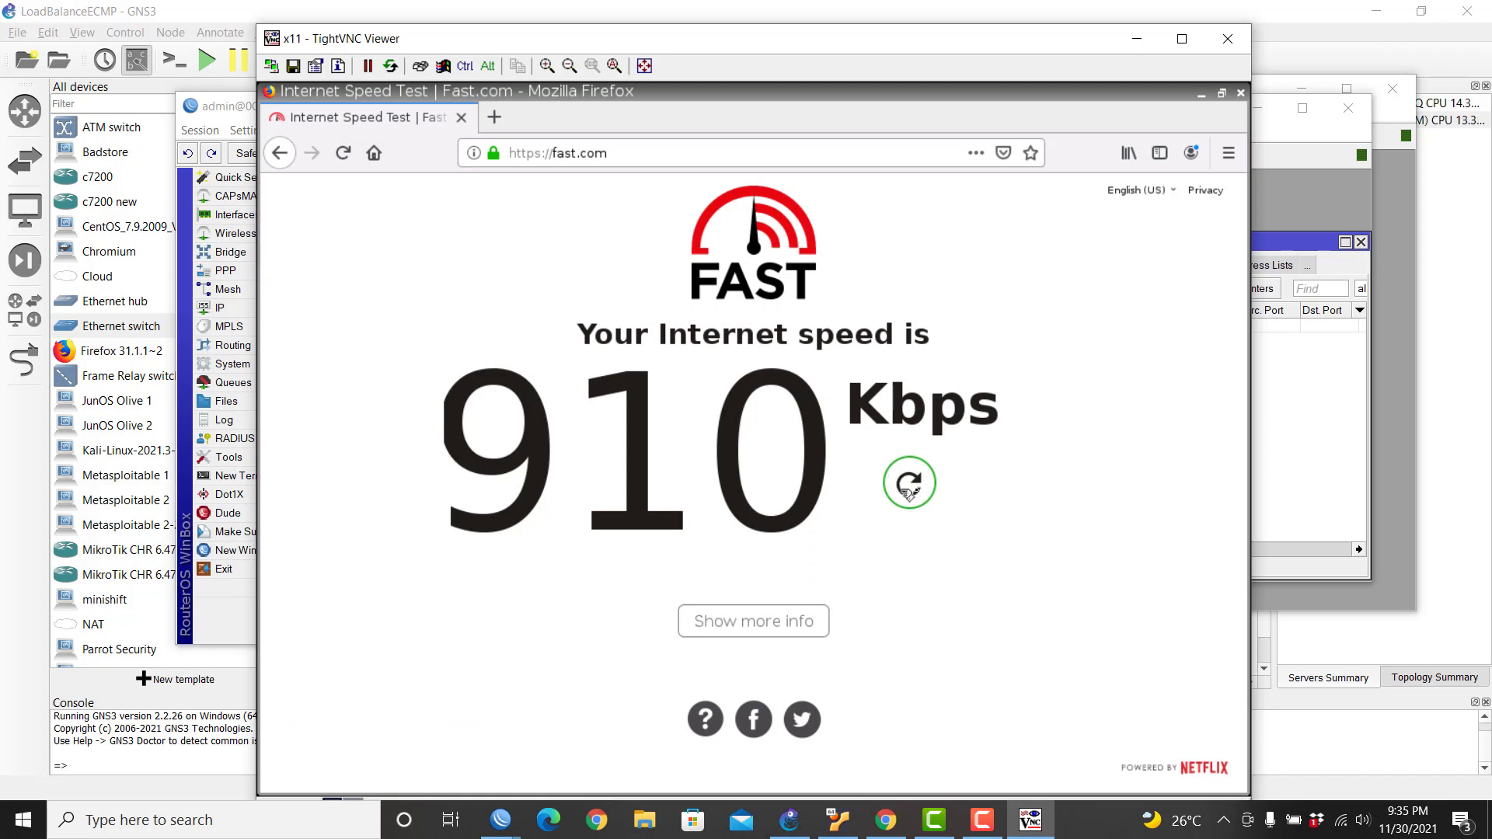
click(909, 484)
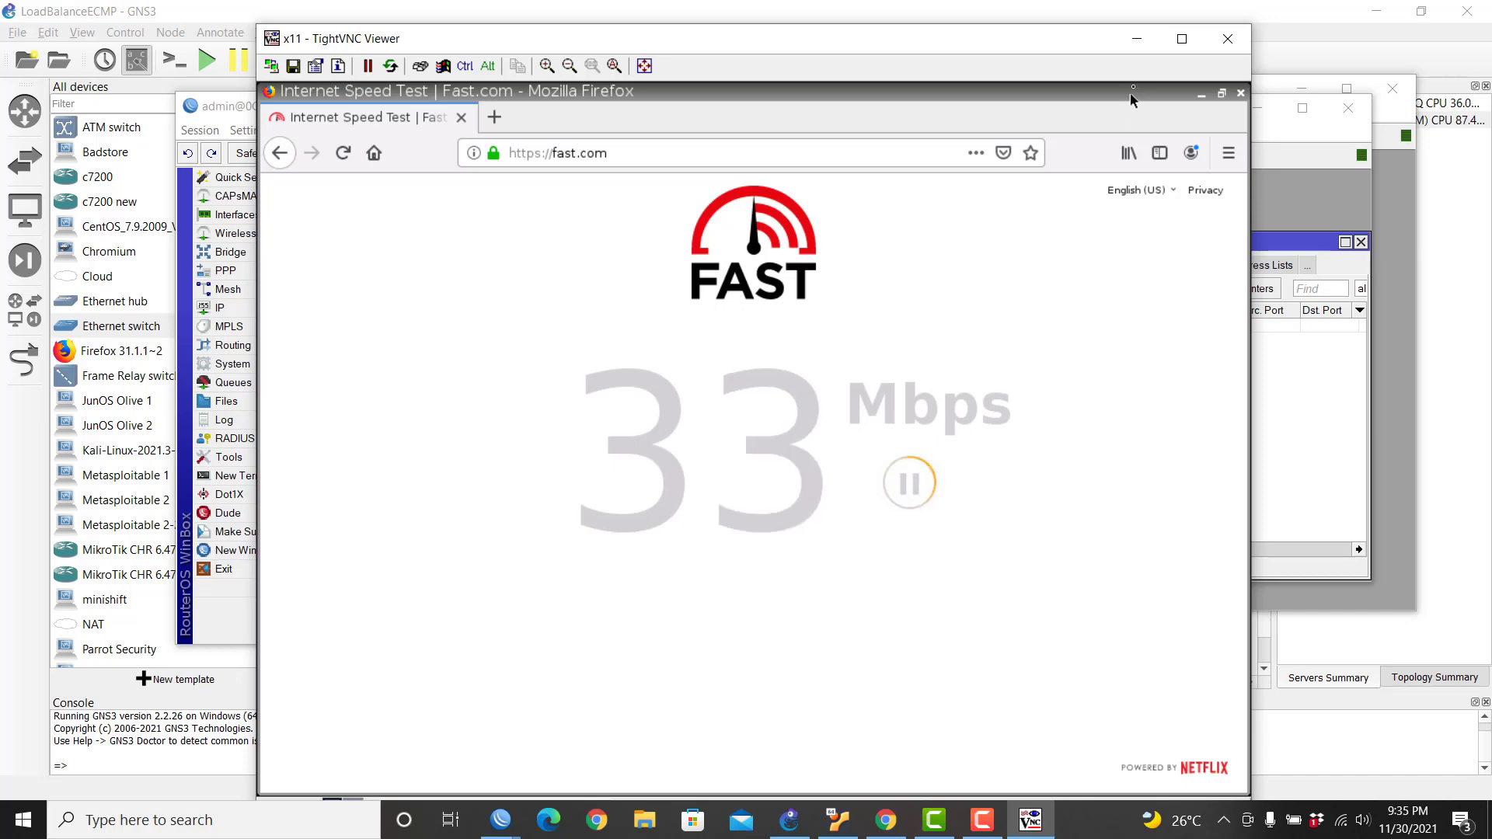
click(1135, 43)
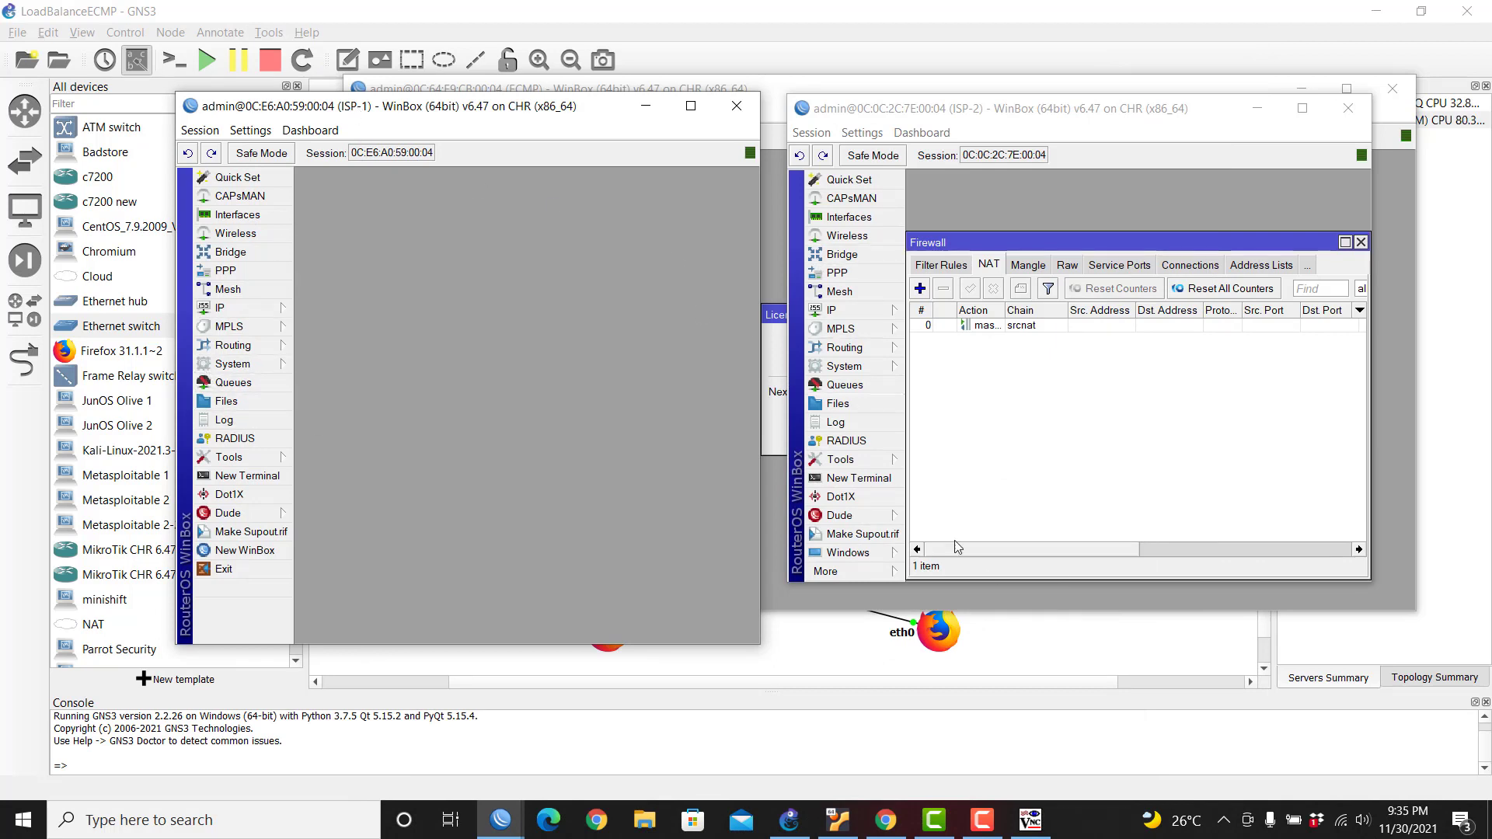
Step: Shift ISP-2's WinBox window aside and raise the GNS3 topology window
click(947, 117)
drag(946, 116, 1008, 131)
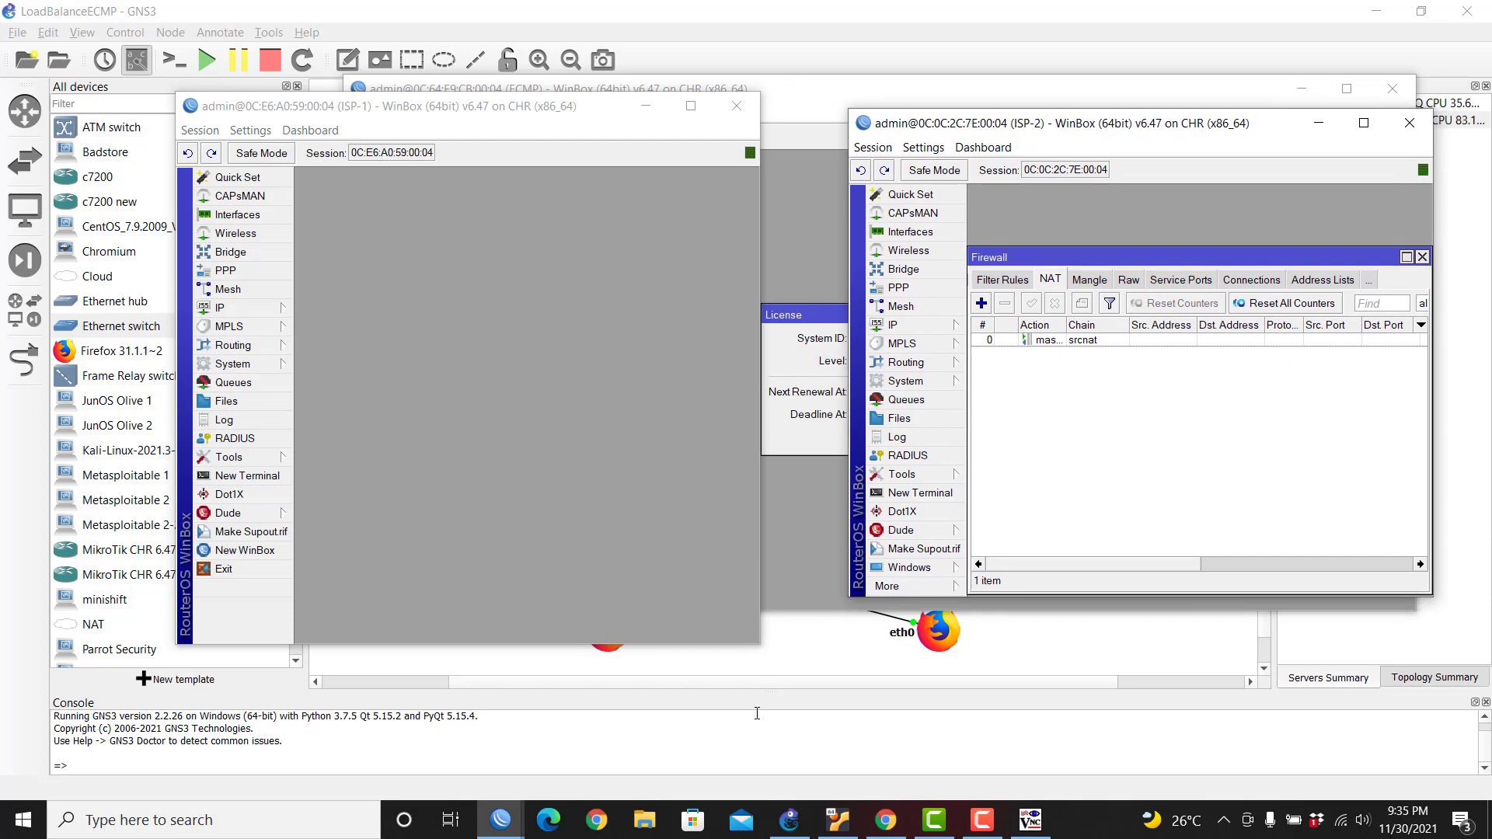
click(1215, 676)
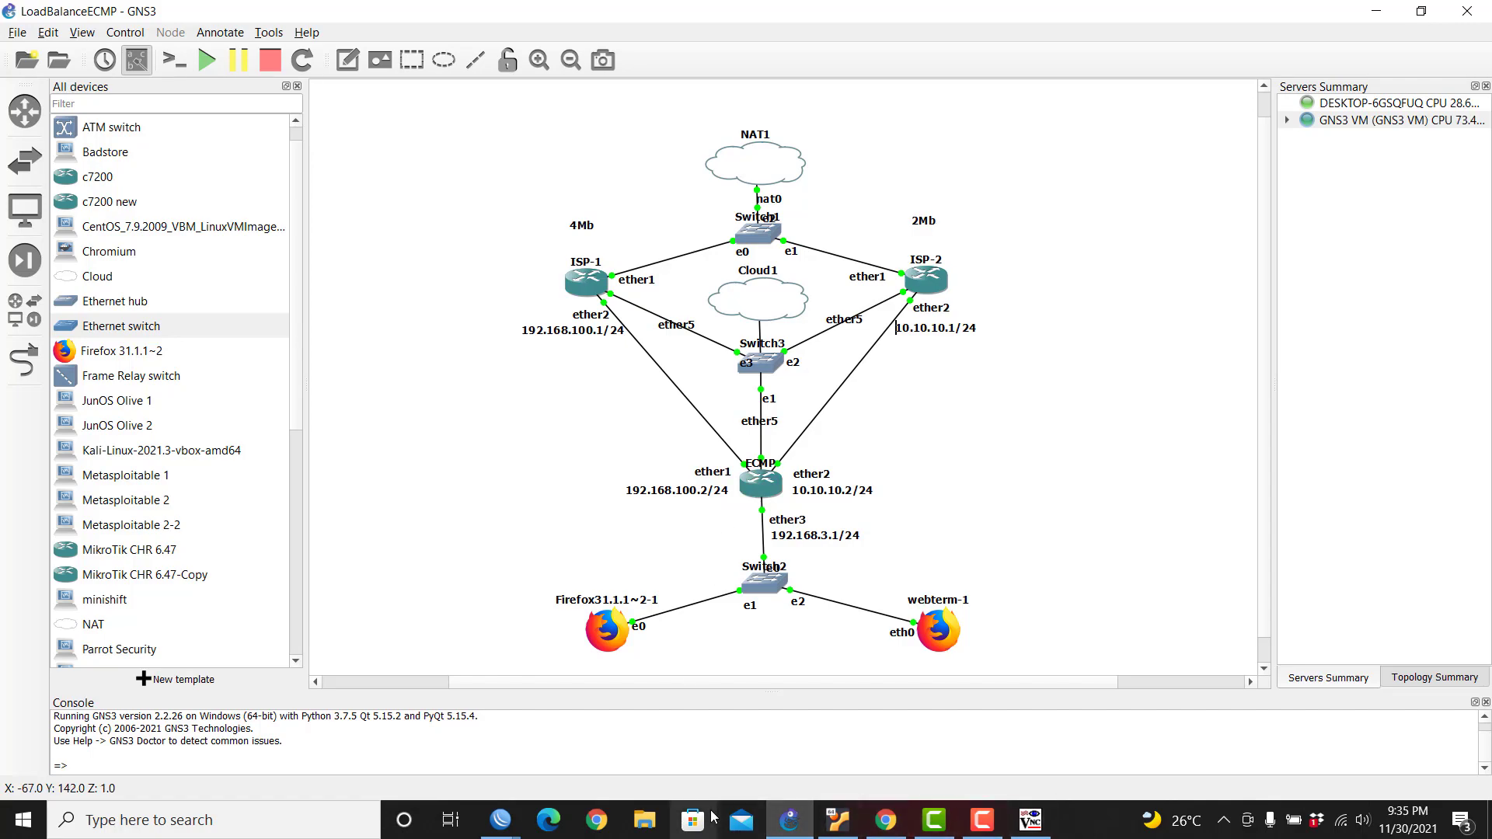
click(501, 820)
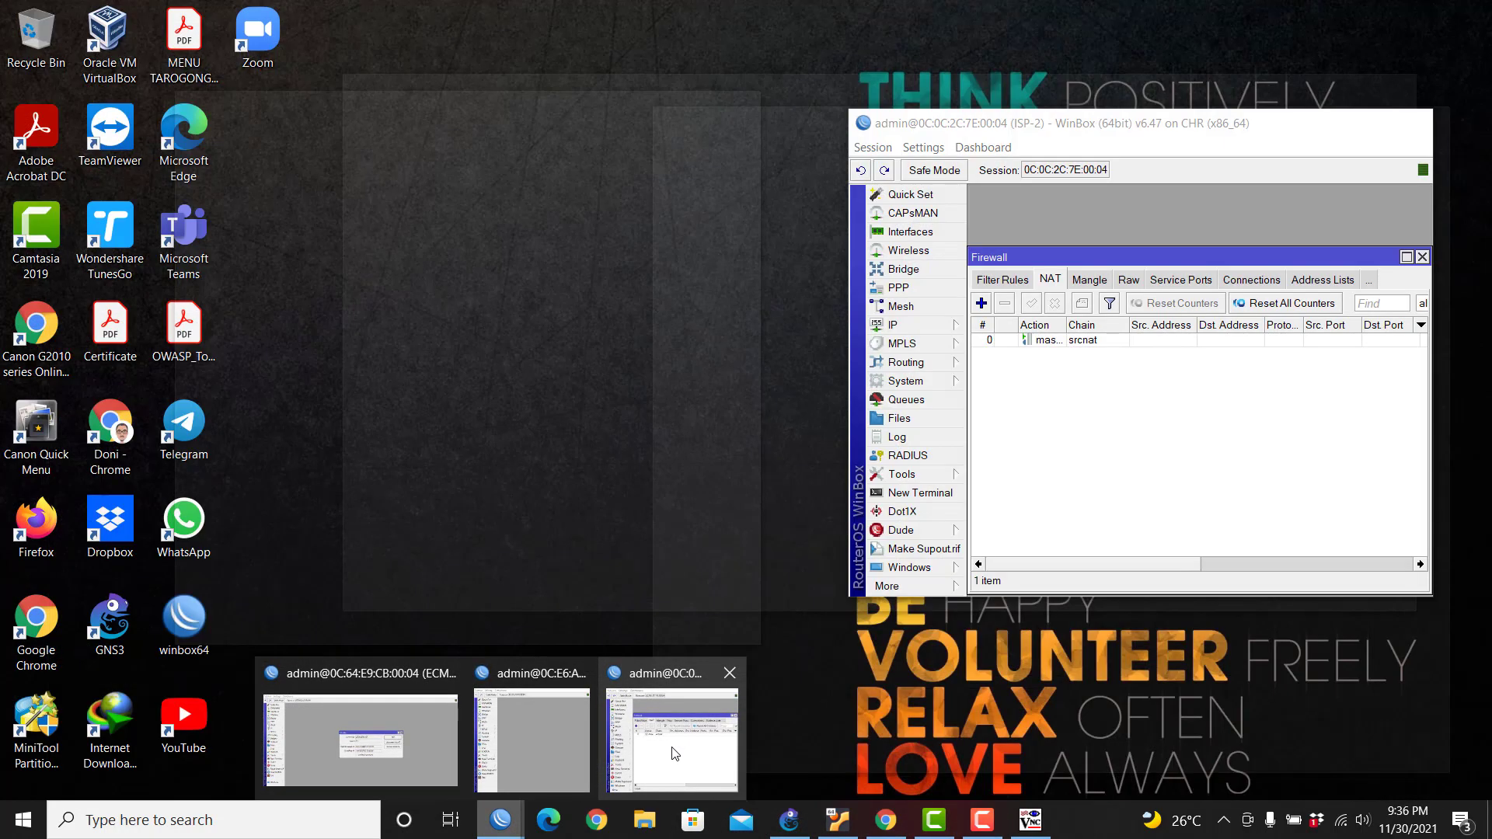
Step: Switch through the open WinBox sessions to reach the ISP-1 router
click(672, 750)
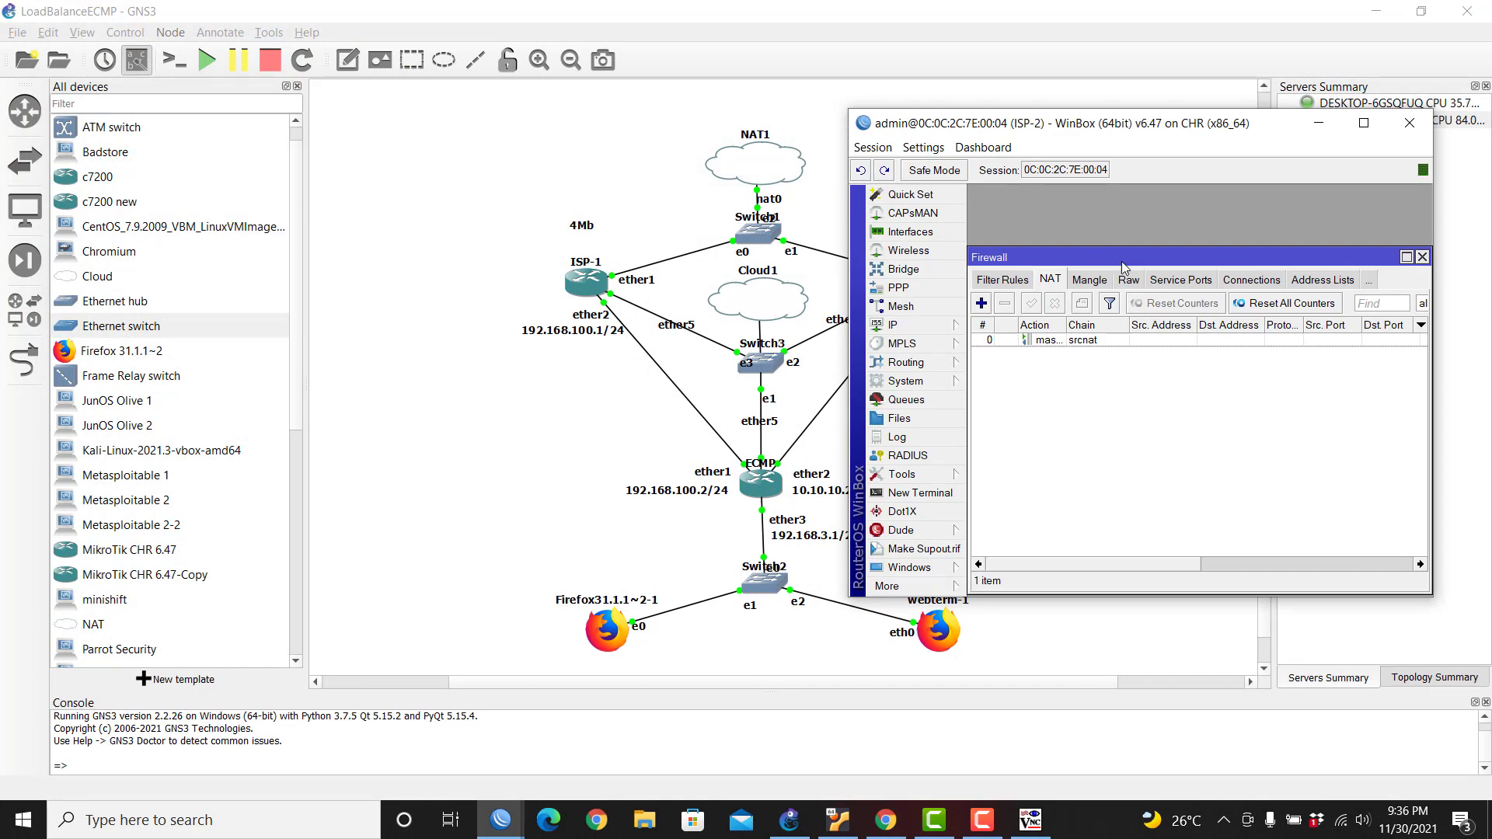
click(501, 820)
click(404, 684)
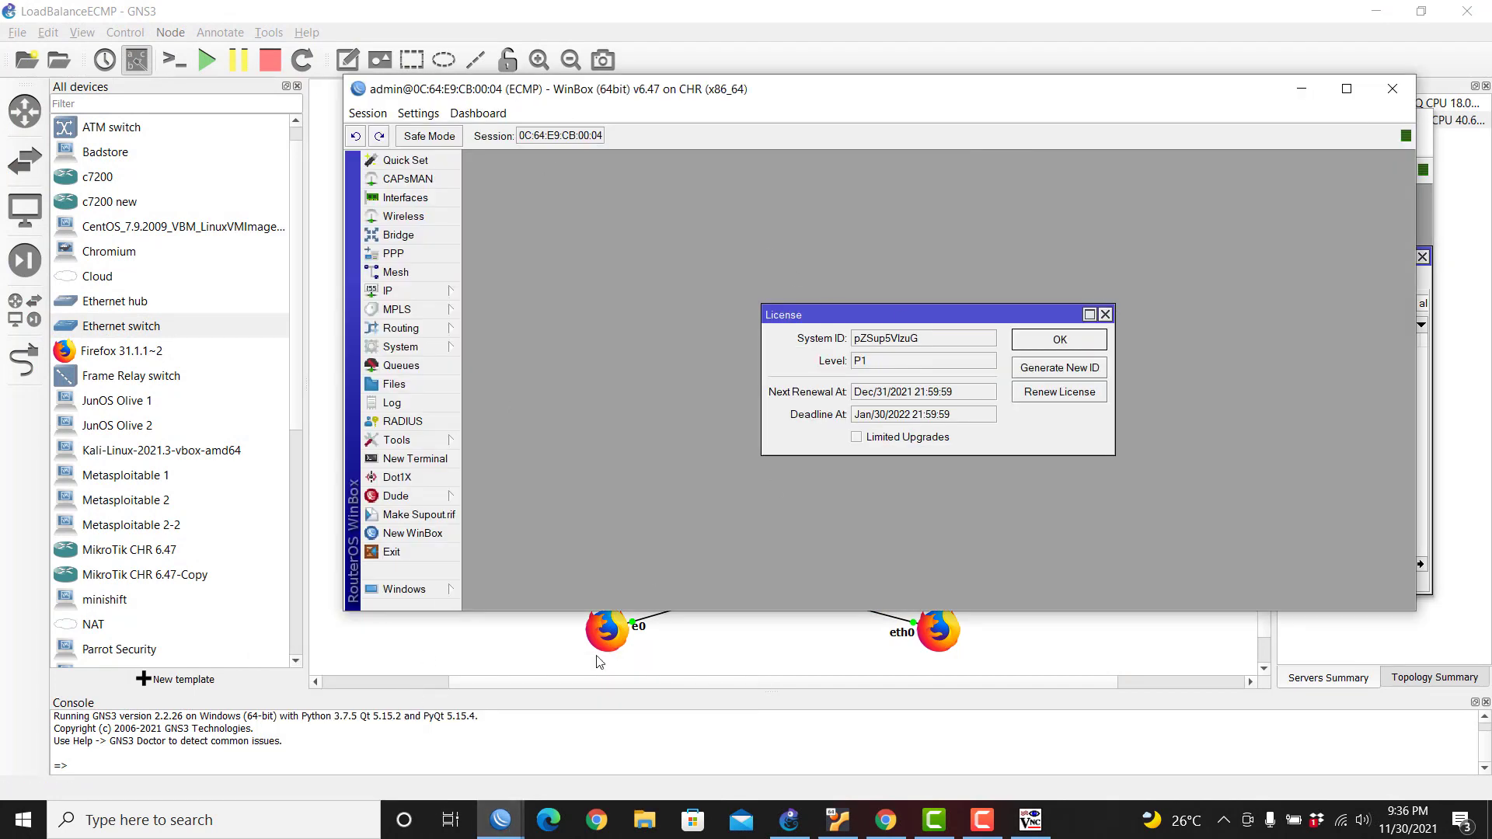
click(500, 820)
click(549, 760)
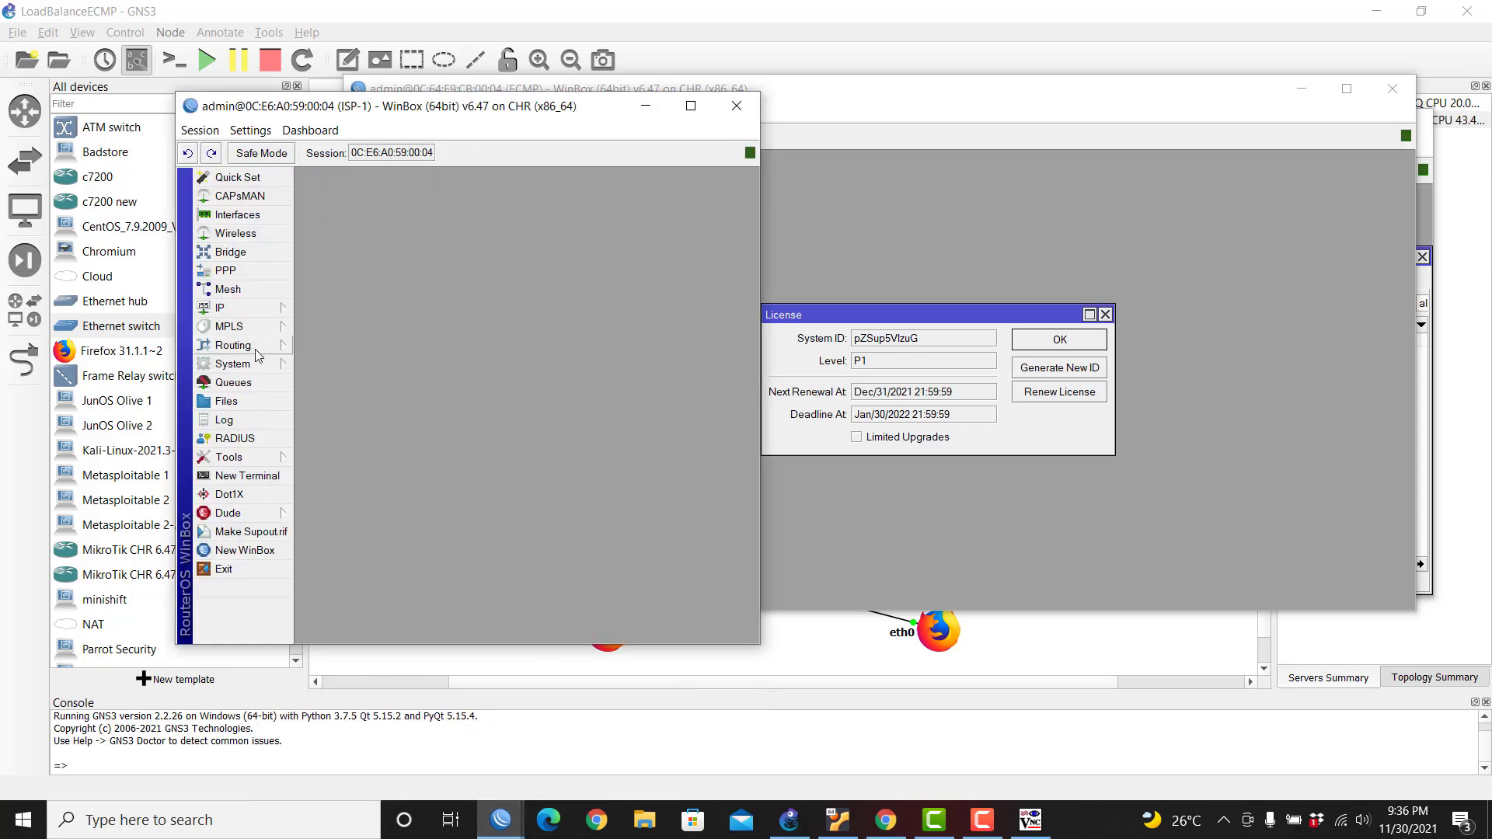
Step: Add simple queue ISP1 targeting 192.168.100.1 with a 4M/4M max limit
click(254, 383)
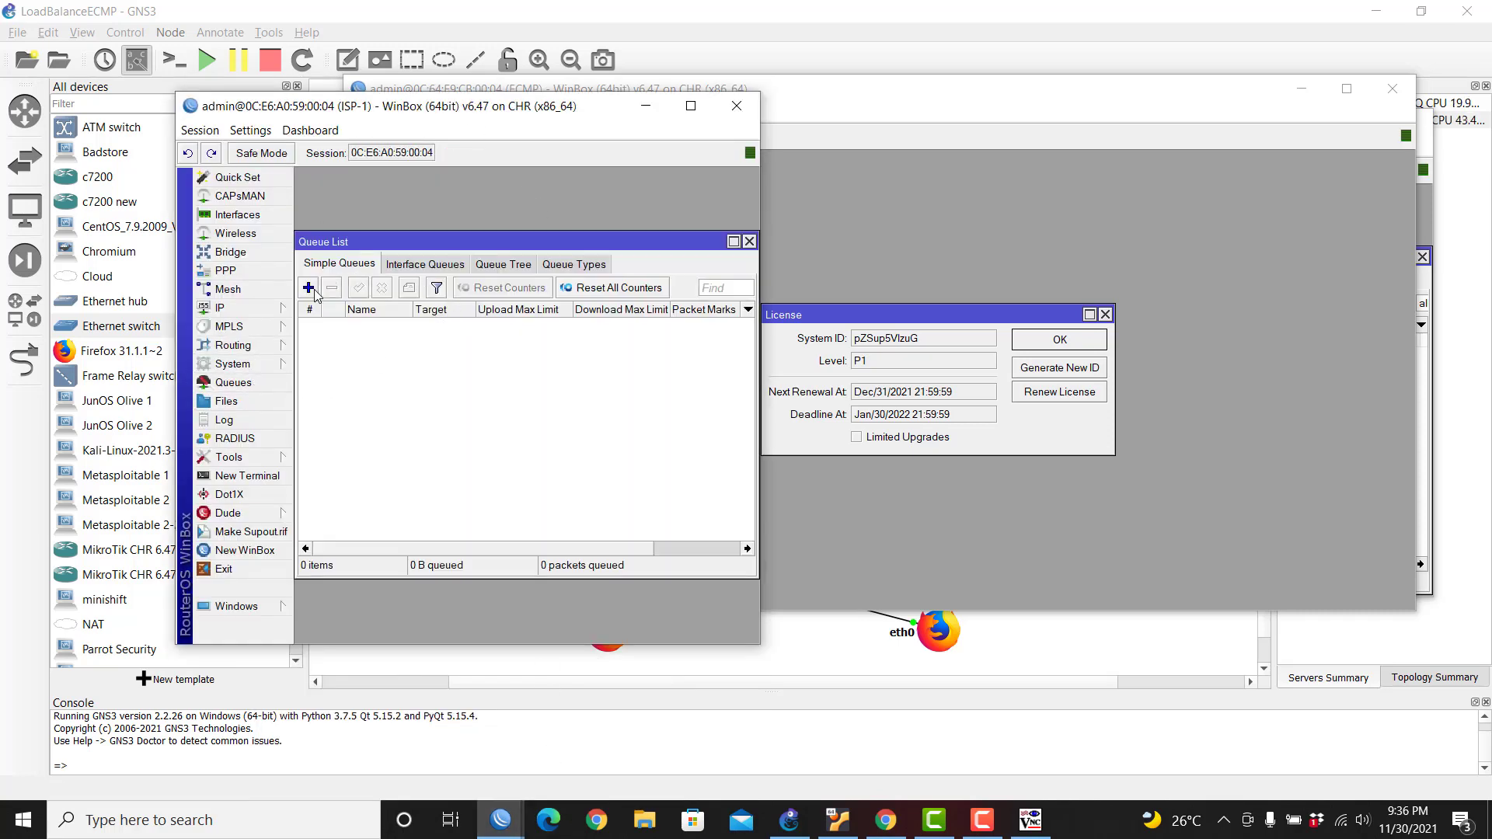
click(309, 288)
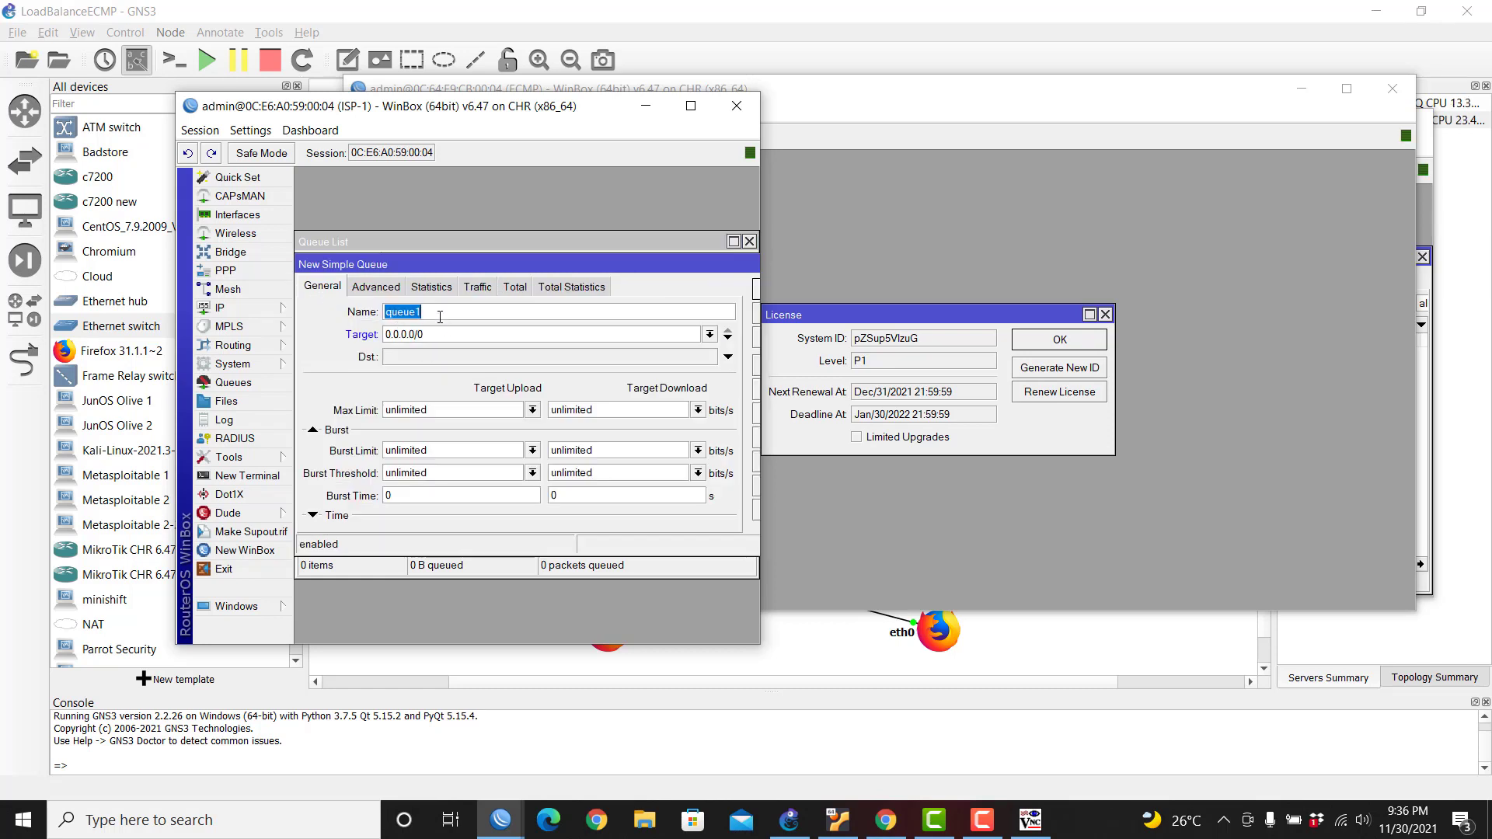
text(ISP1)
double_click(441, 341)
text(192.168.100.1)
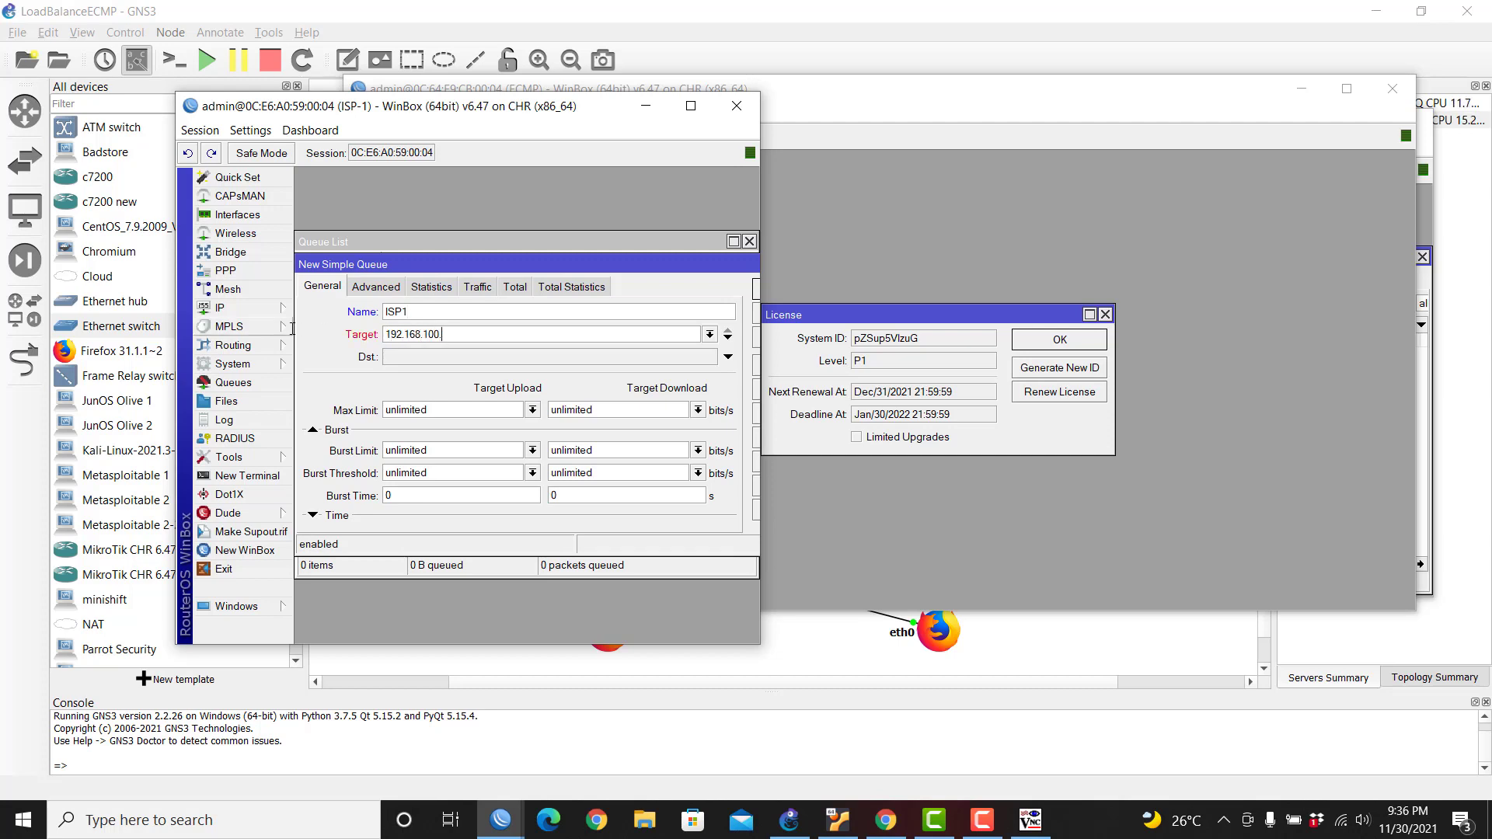
click(533, 410)
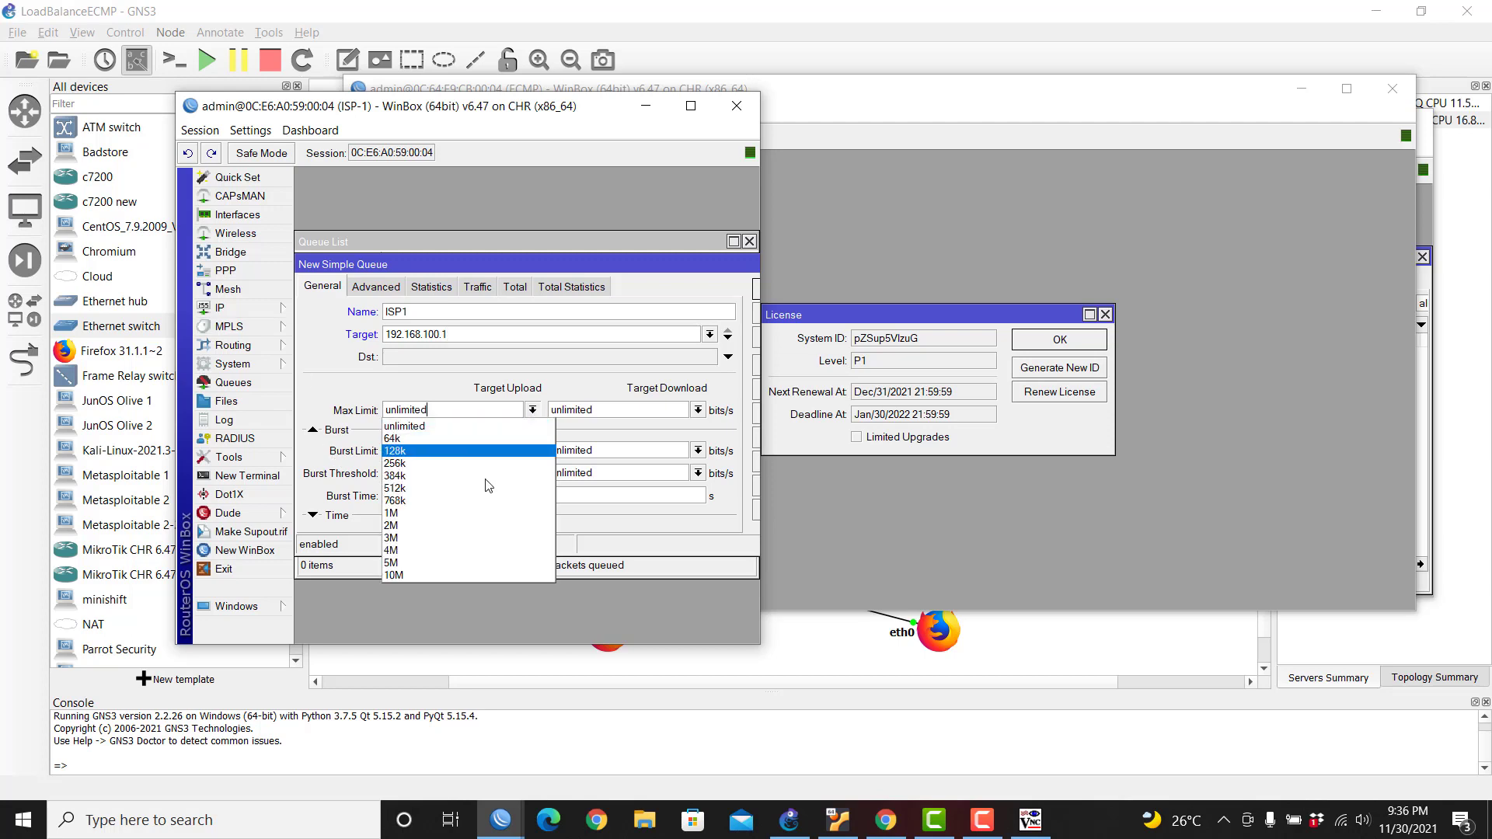
click(467, 550)
click(696, 409)
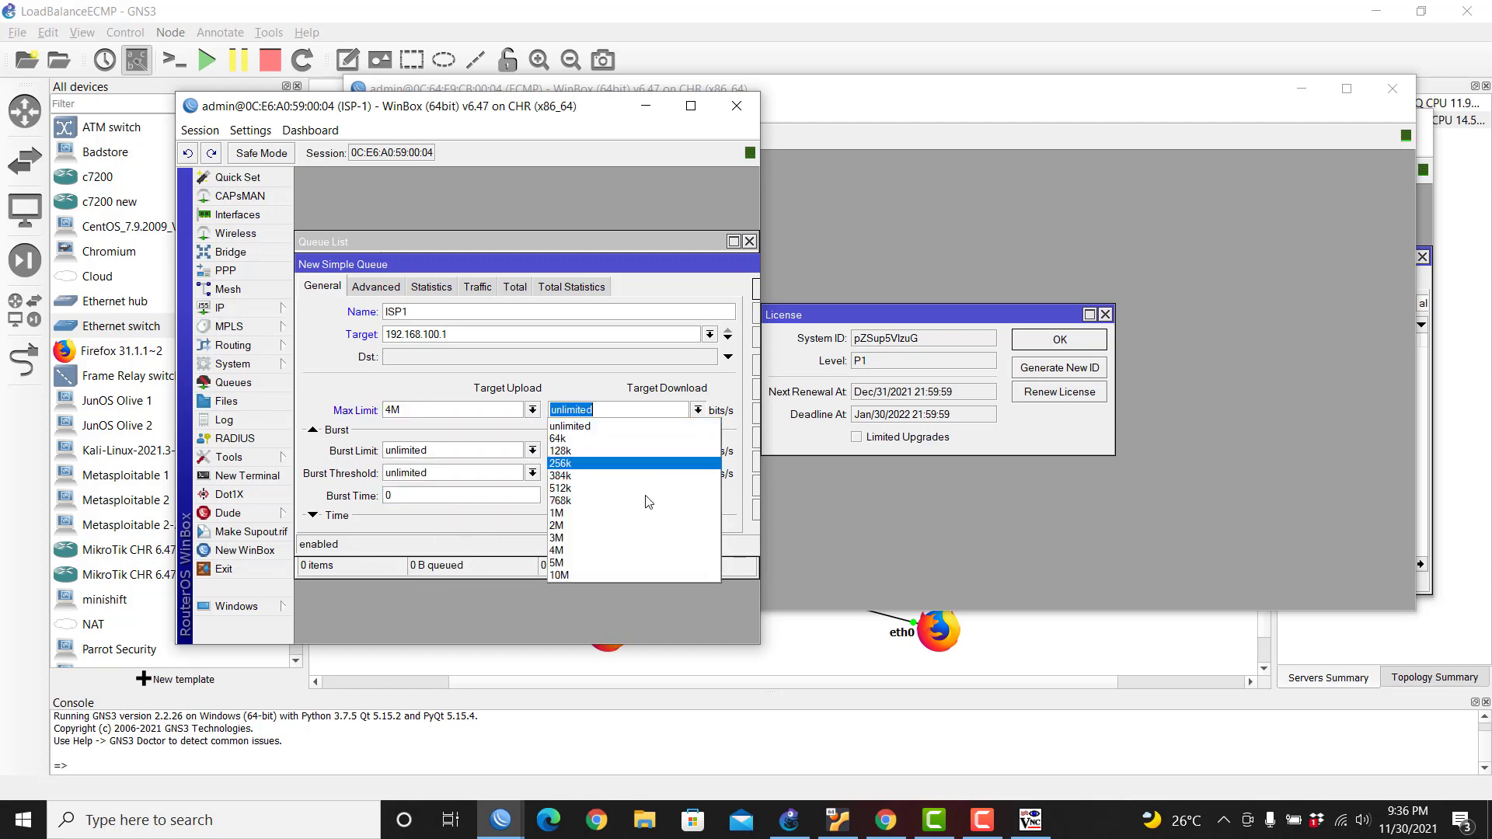
click(642, 551)
drag(689, 269, 582, 261)
click(694, 284)
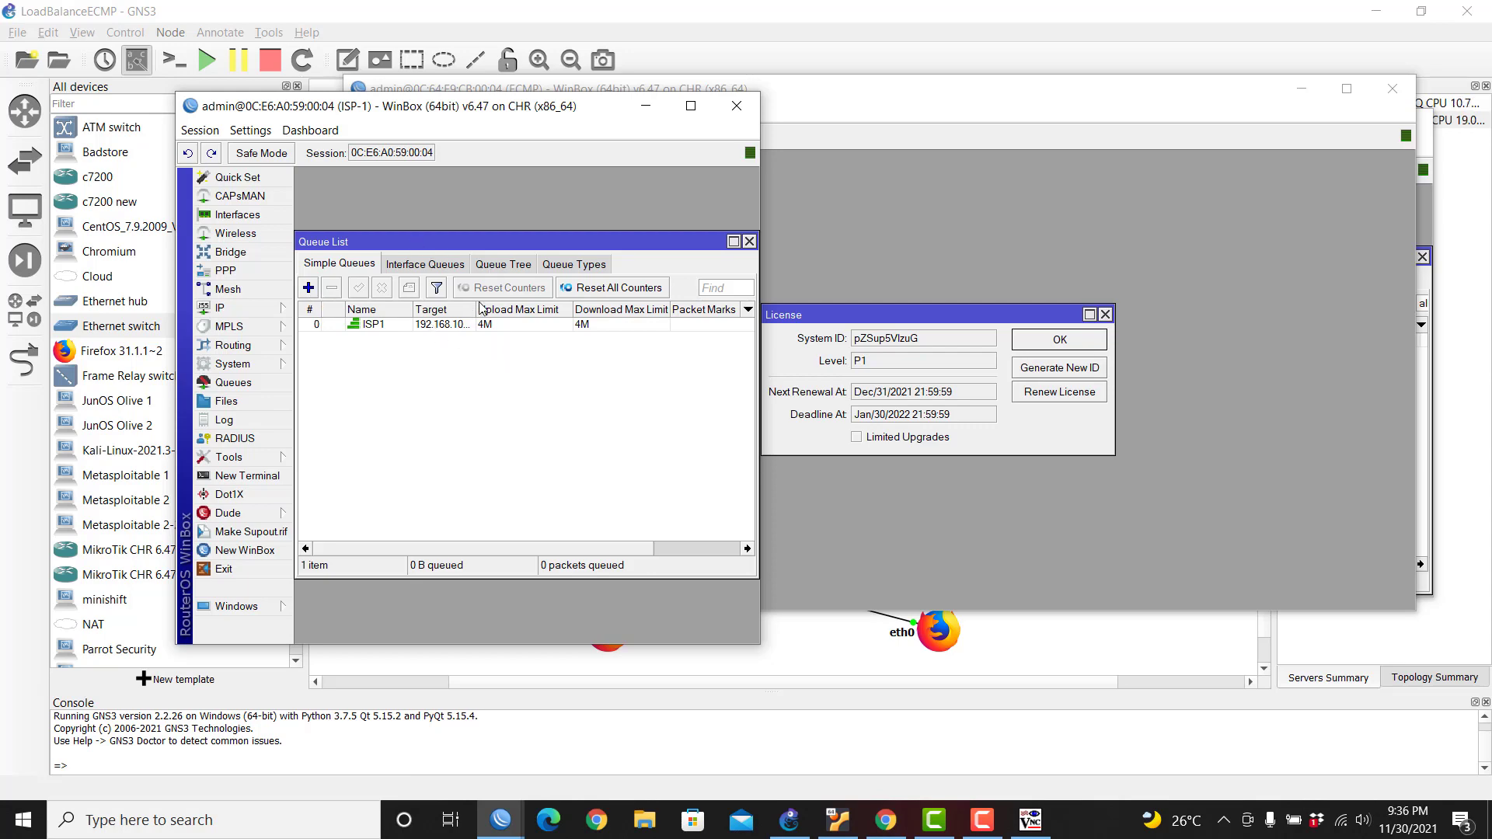
drag(475, 309, 506, 310)
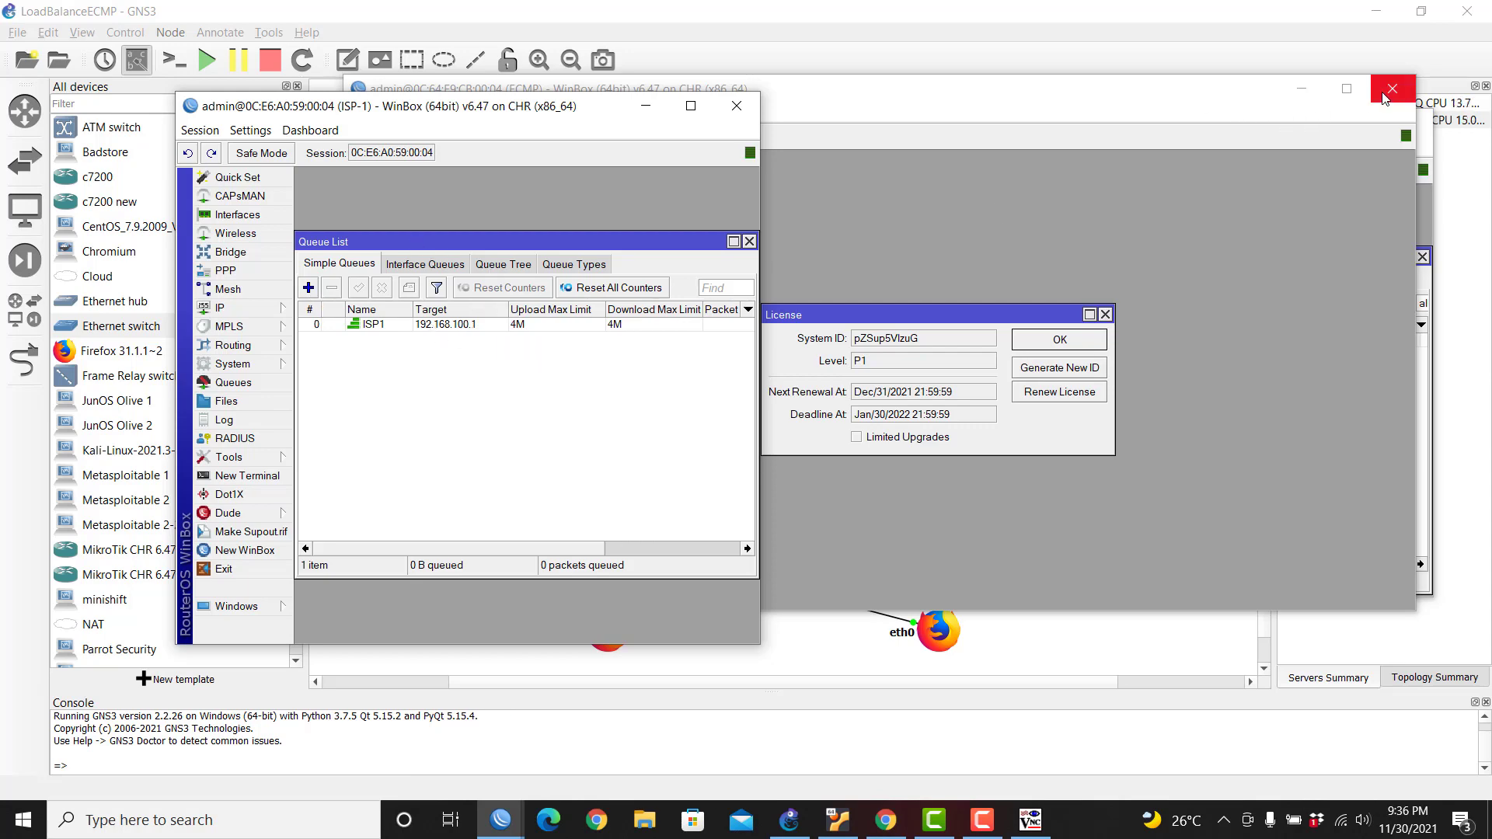
Step: Retarget queue ISP1 to 192.168.100.2, then close ISP-2's firewall and terminal windows
click(1393, 88)
drag(595, 110, 382, 82)
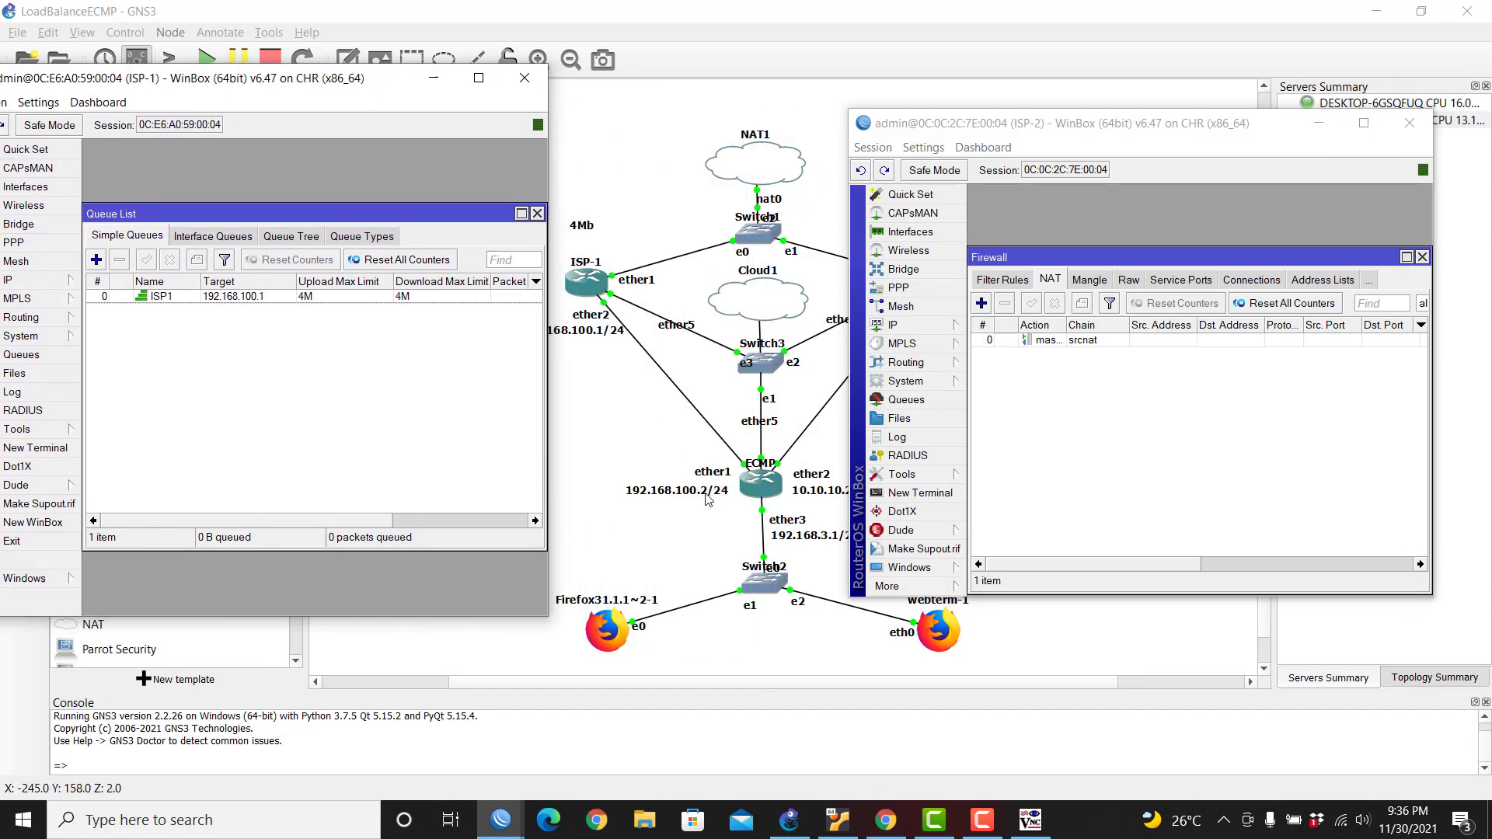
double_click(259, 298)
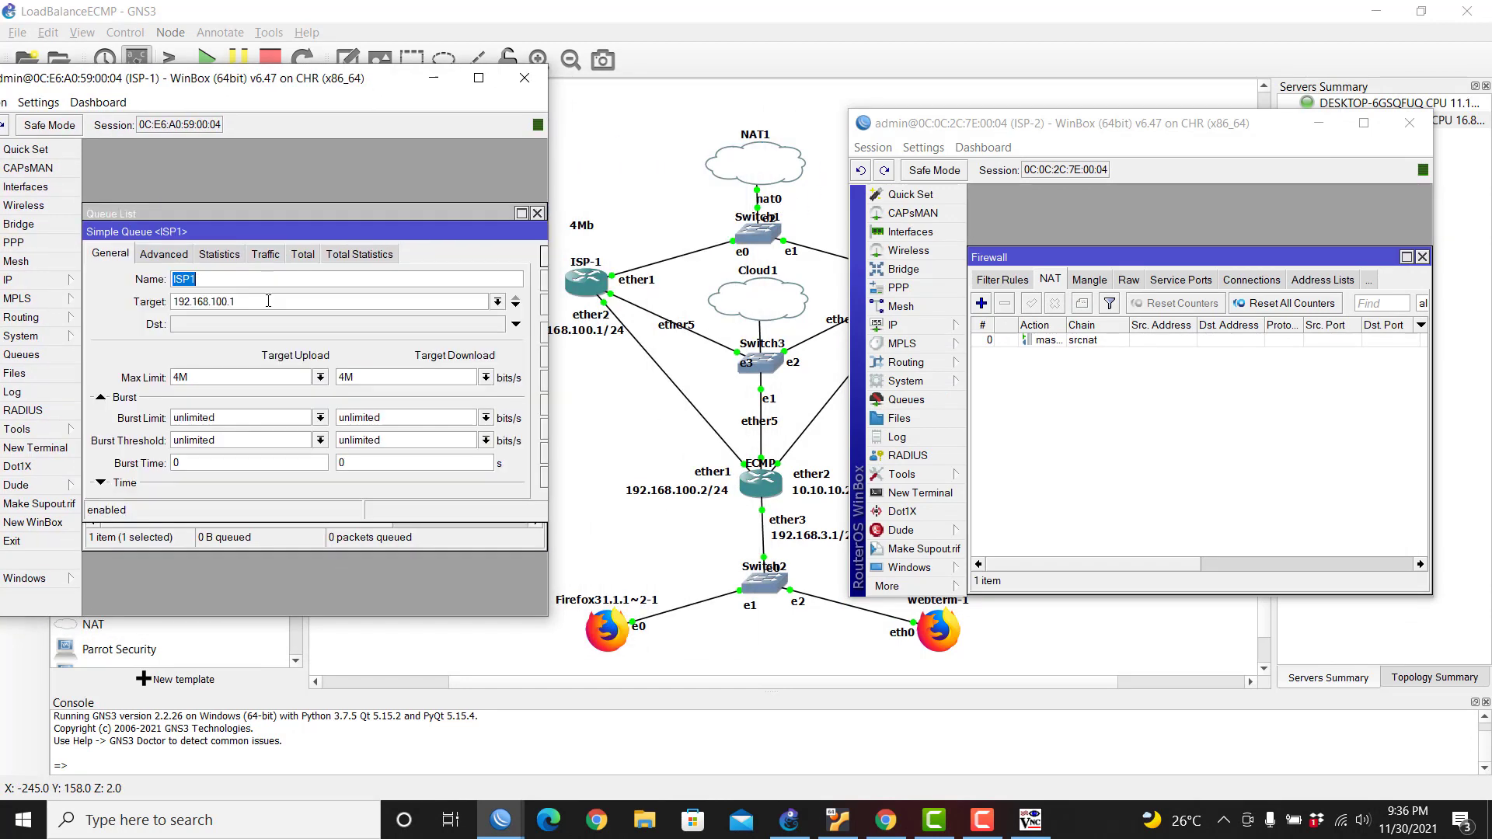
click(244, 305)
drag(485, 235, 451, 232)
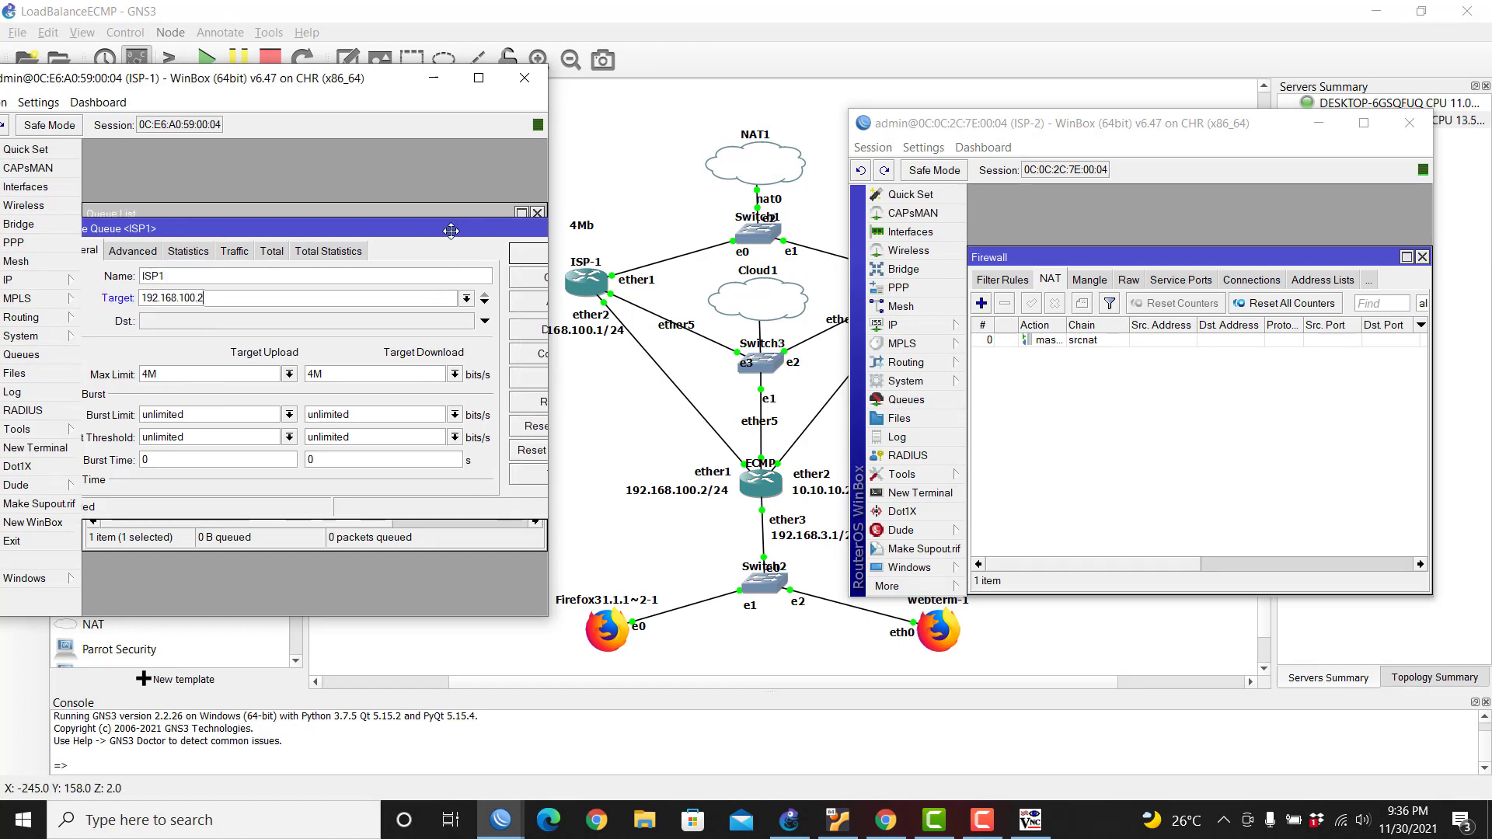
drag(550, 243, 612, 242)
click(540, 252)
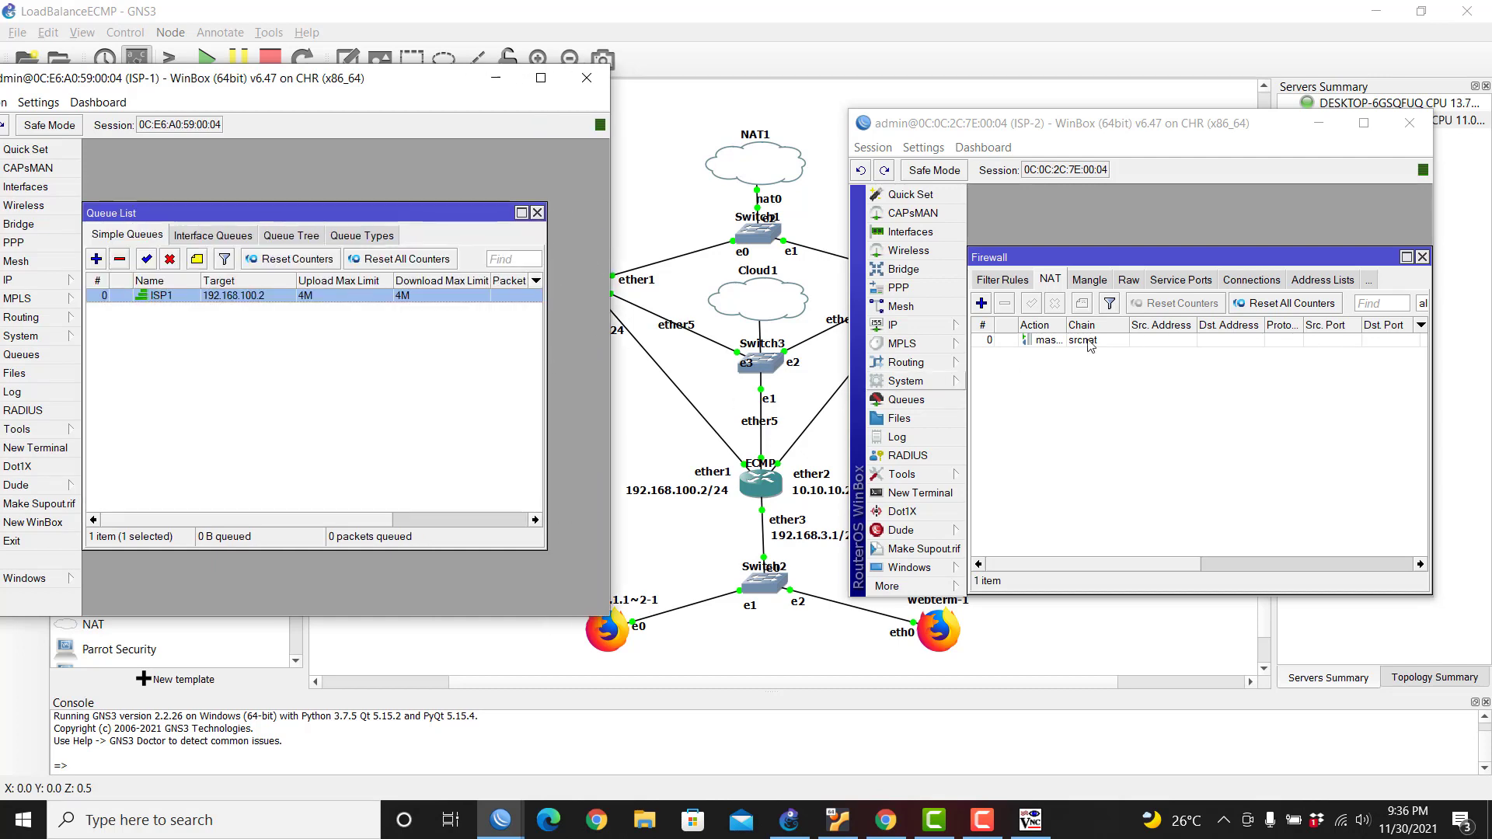
click(1422, 257)
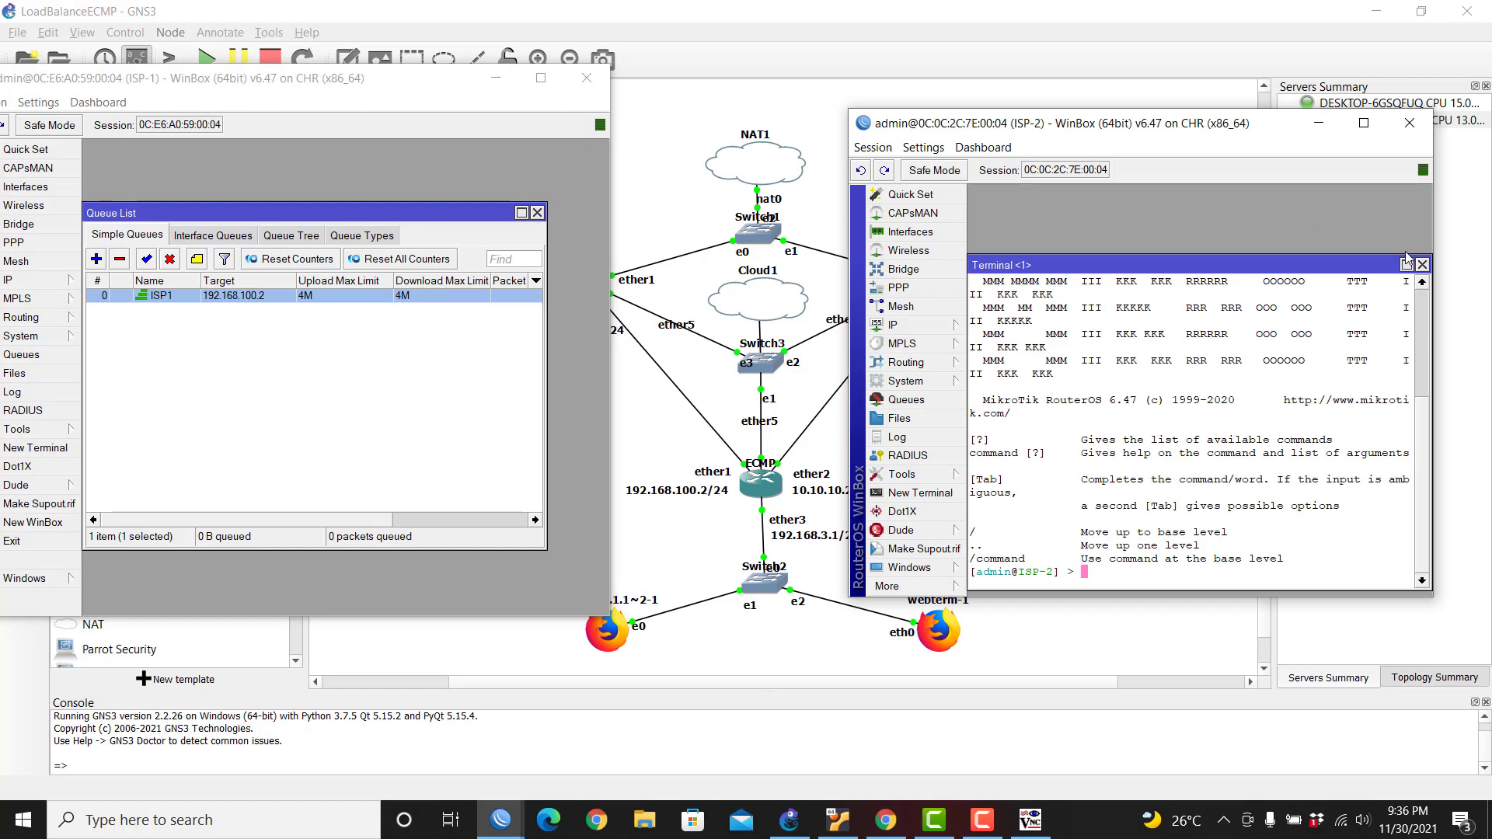
click(1423, 265)
Step: Add simple queue ISP2 on ISP-2 targeting 10.10.10.2, capped at 4M upload and download
click(906, 399)
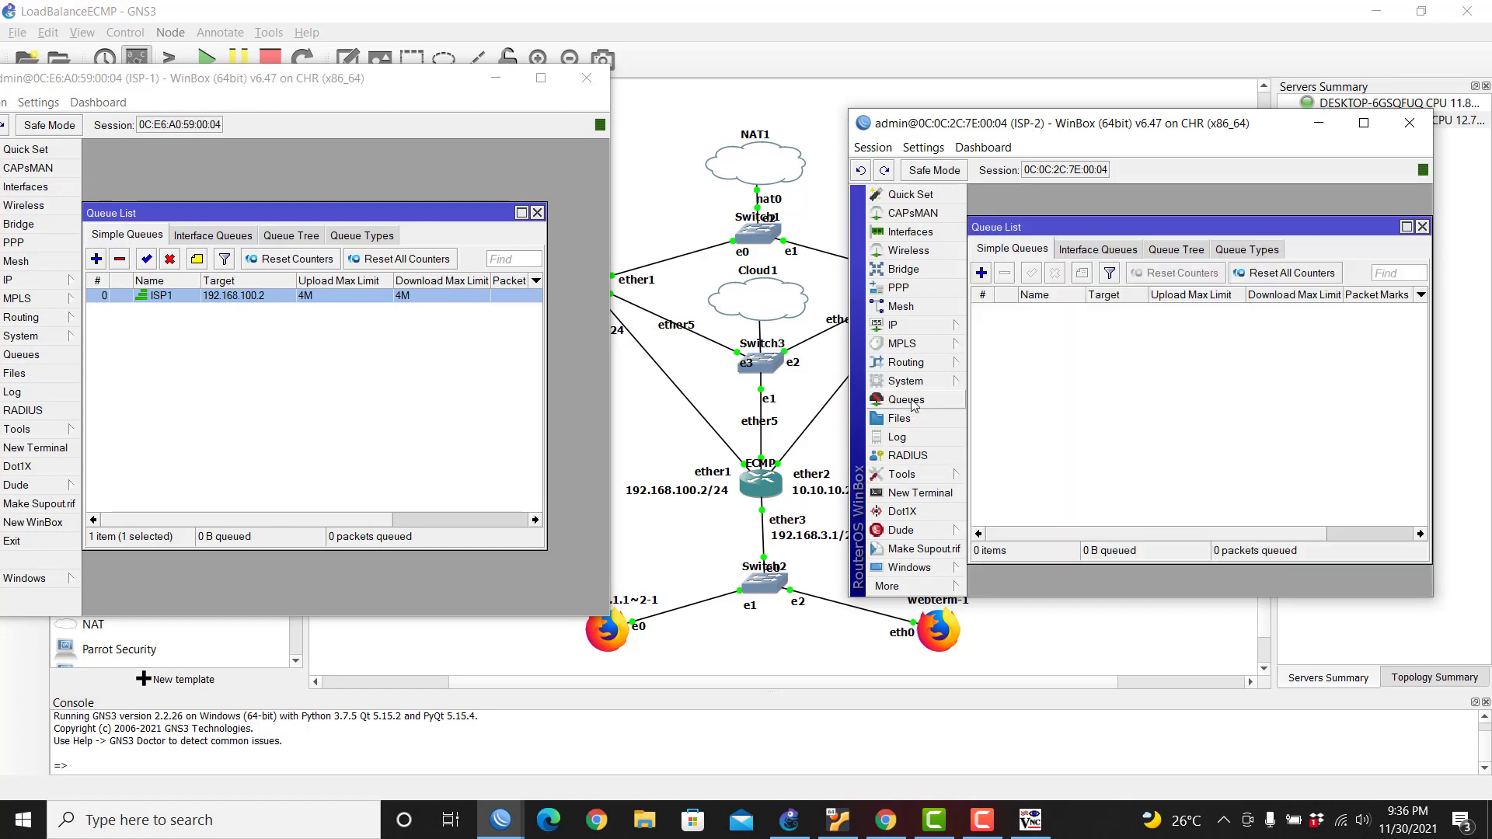
click(981, 274)
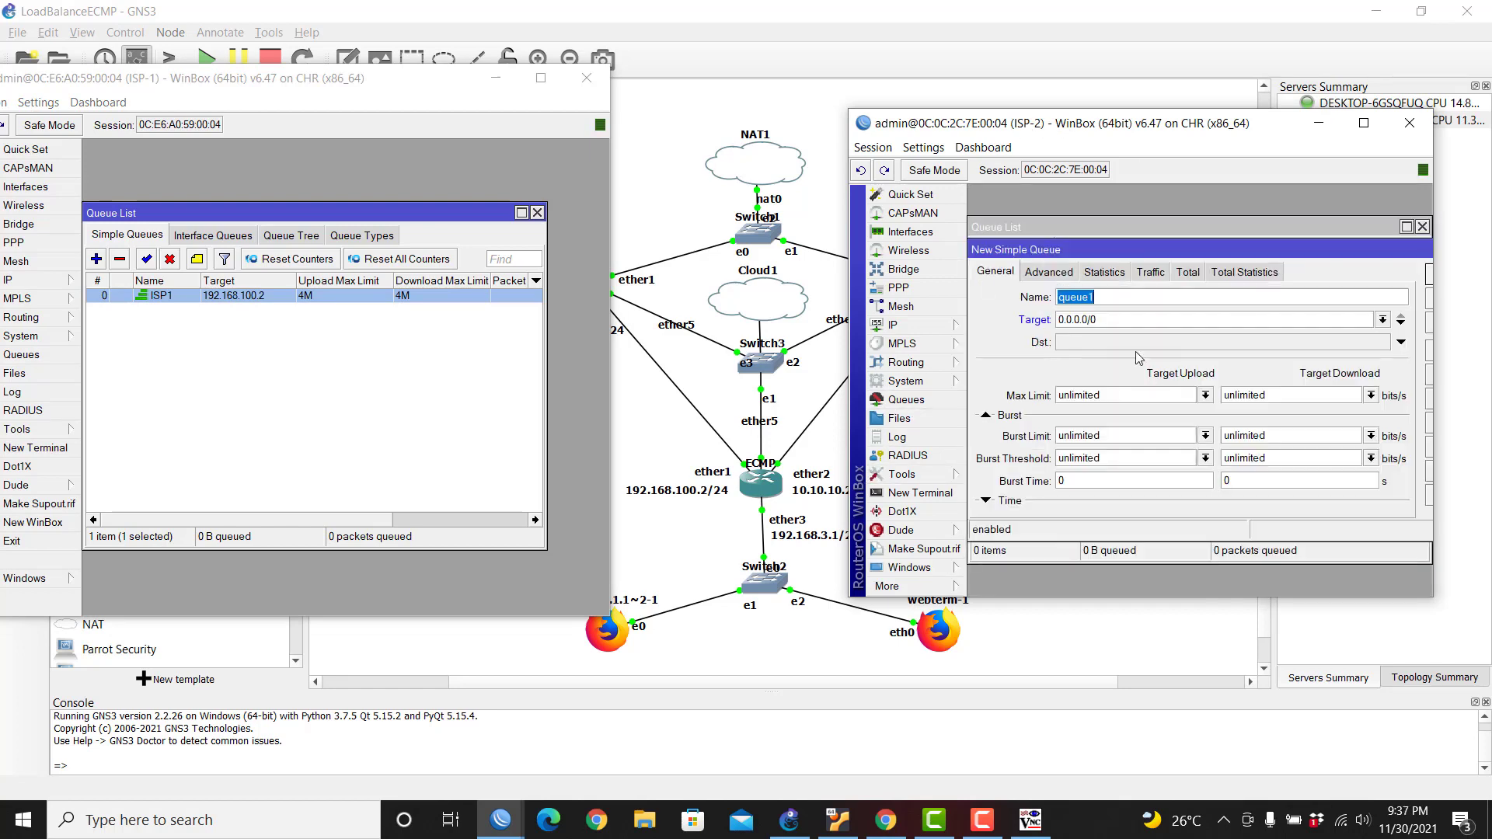
text(ISP2)
double_click(1112, 319)
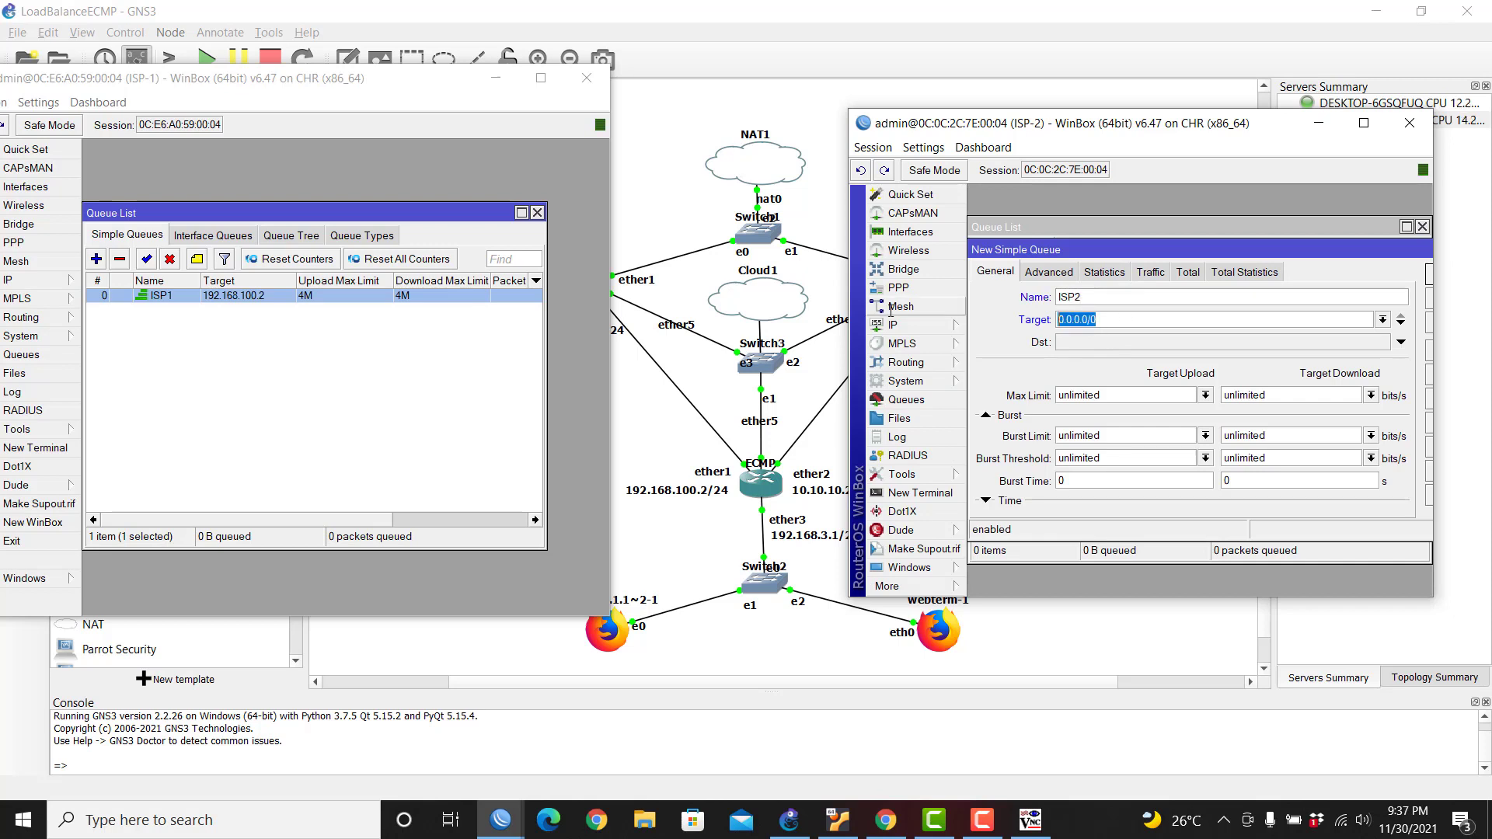
text(1)
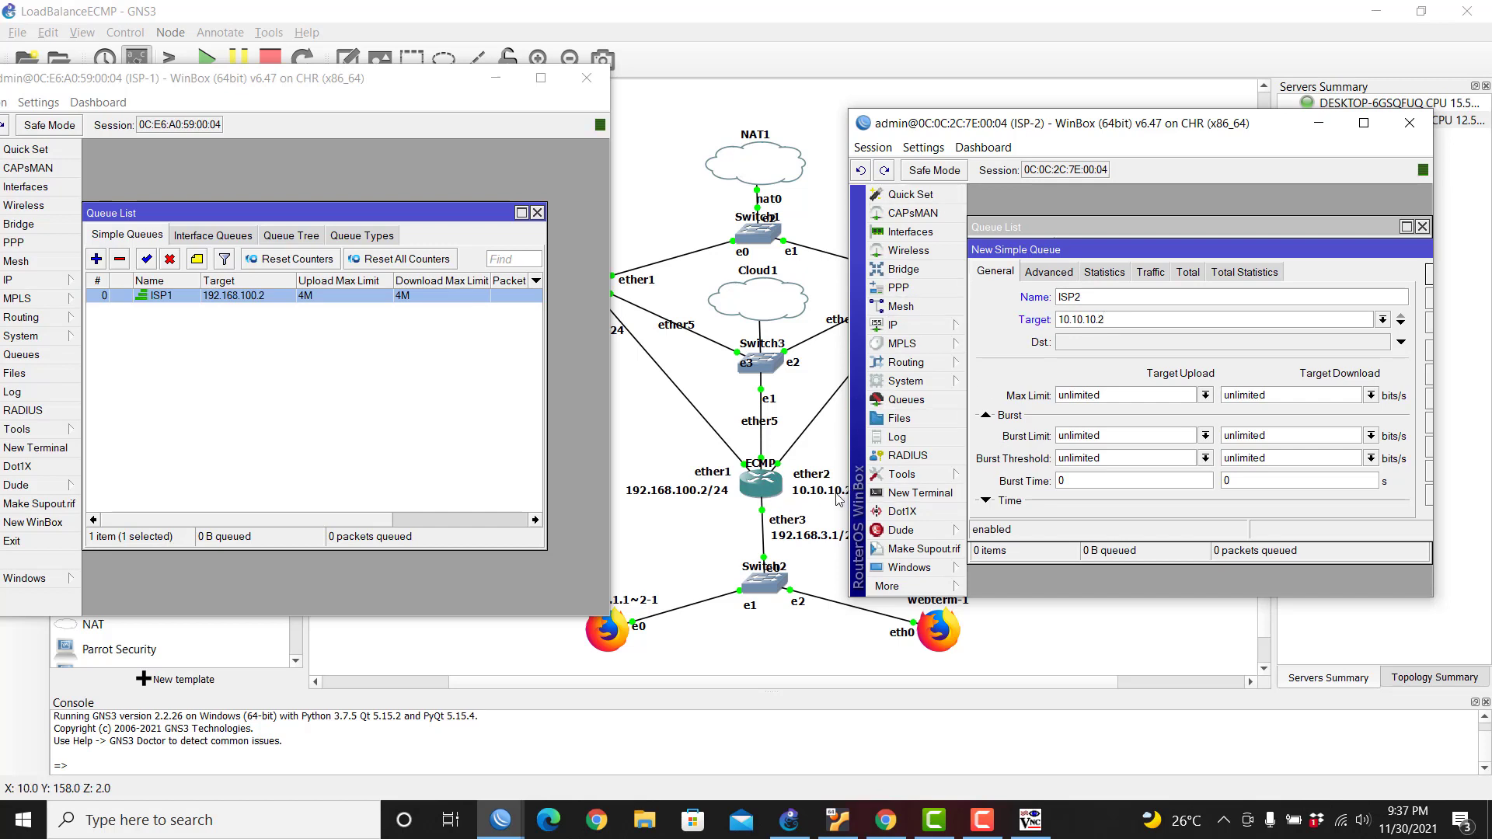
click(1206, 395)
click(1104, 543)
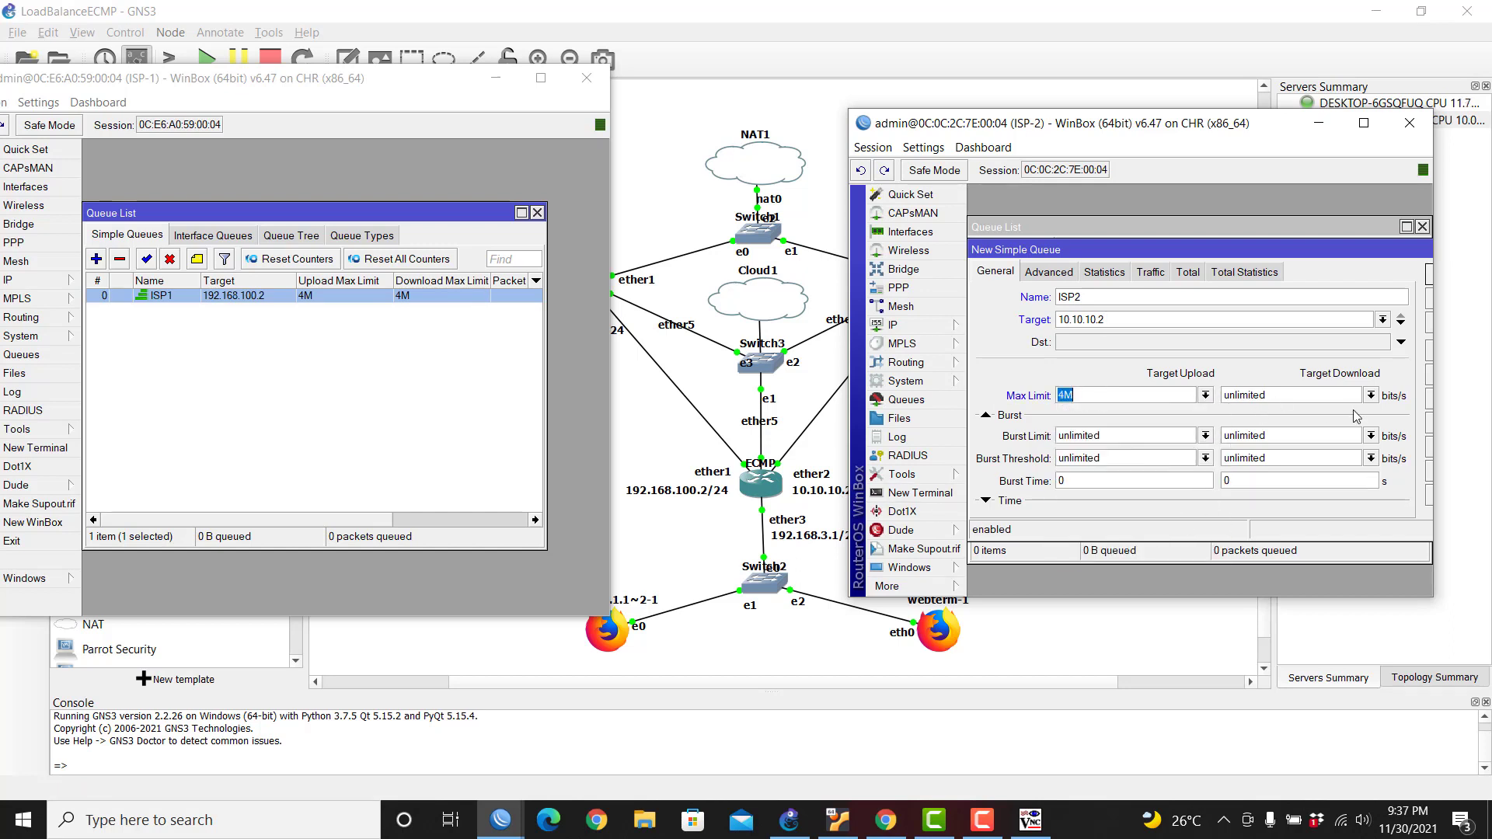
click(1372, 395)
click(1260, 542)
double_click(1290, 247)
click(1352, 268)
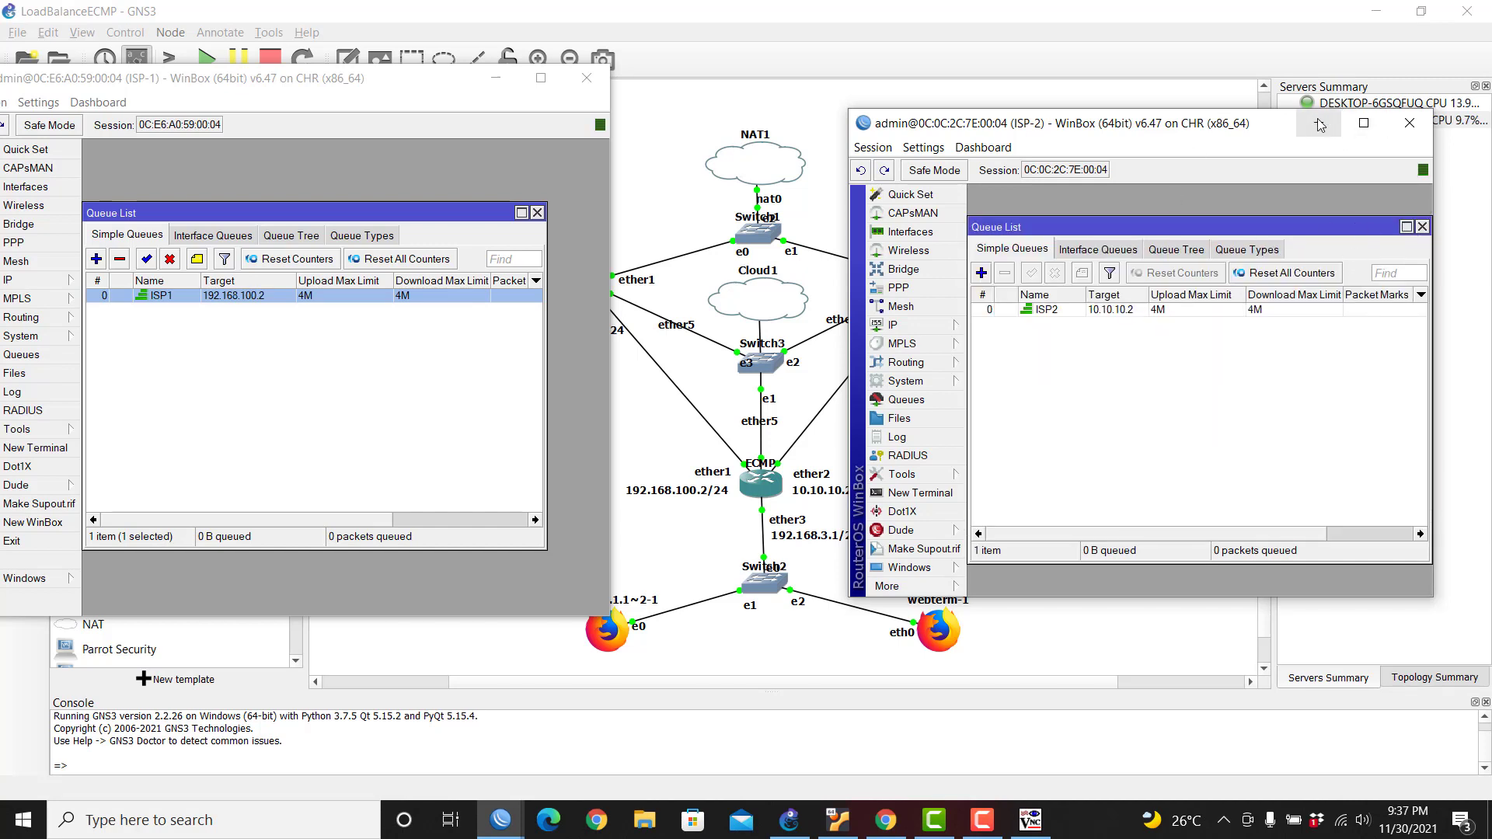
click(1030, 820)
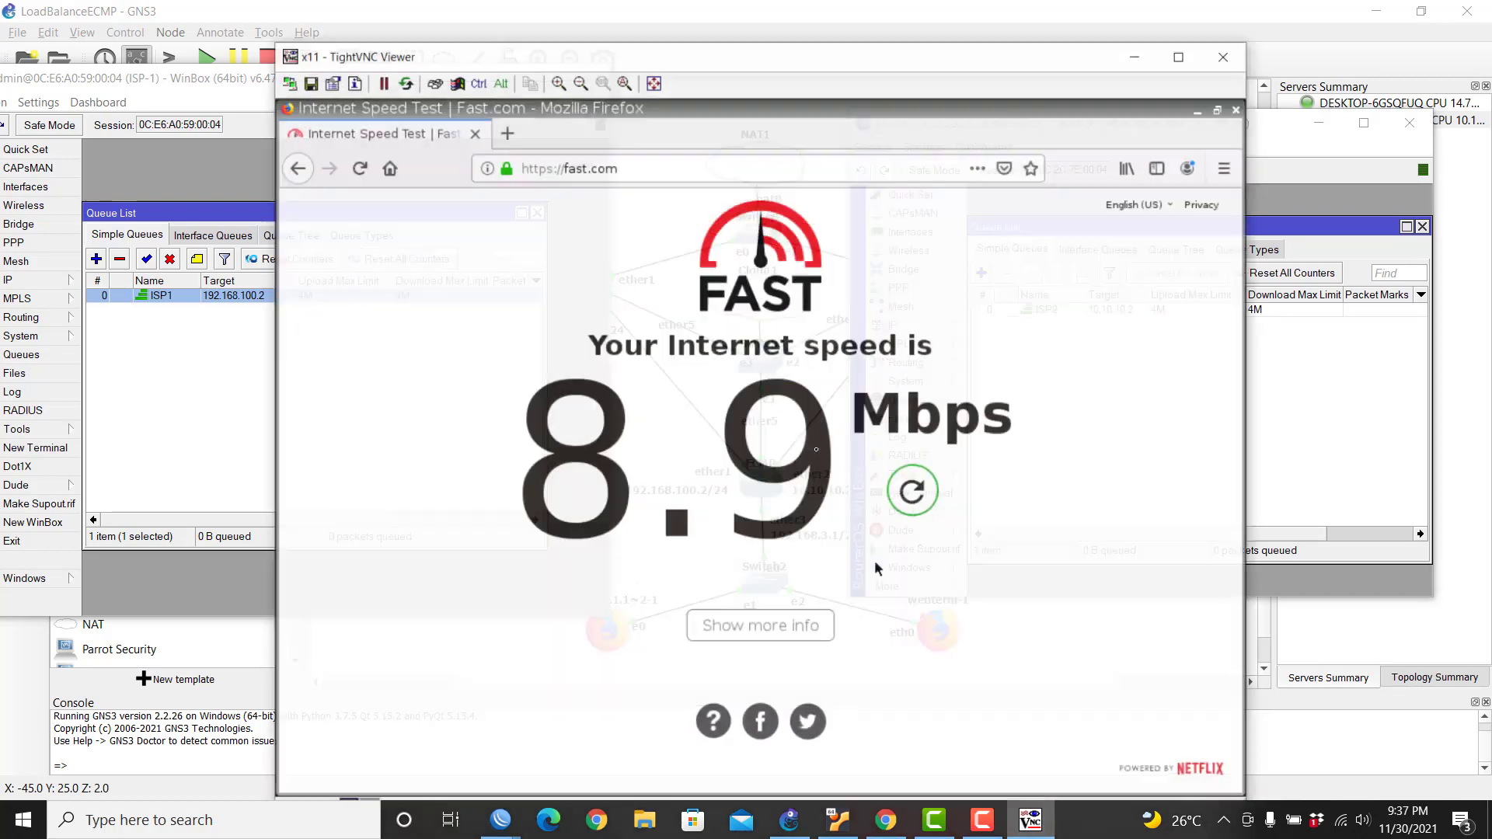
Step: Rerun the fast.com test and launch a new winbox64 login window
click(919, 488)
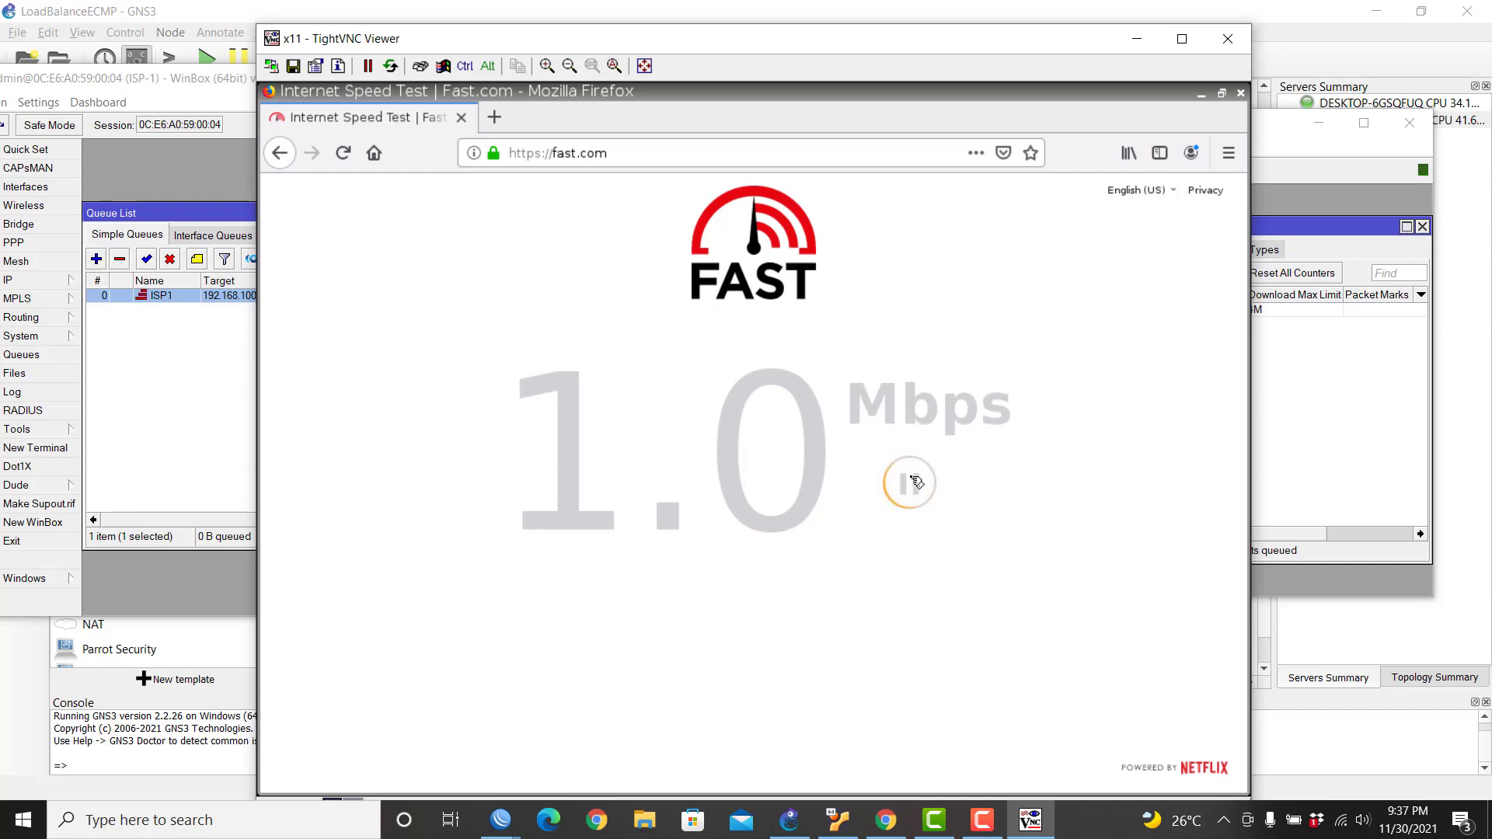
drag(886, 39, 833, 27)
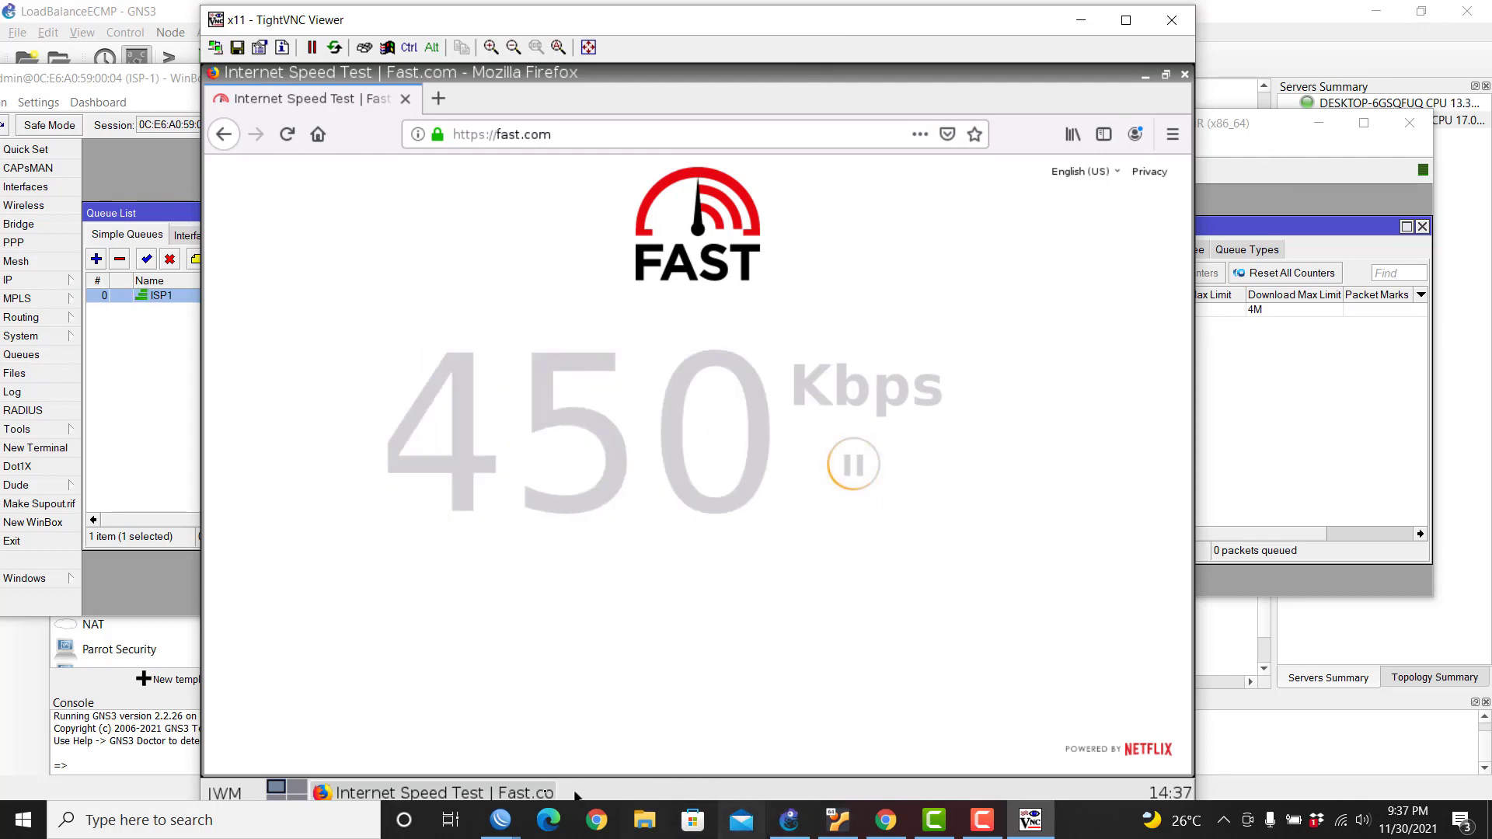
click(502, 825)
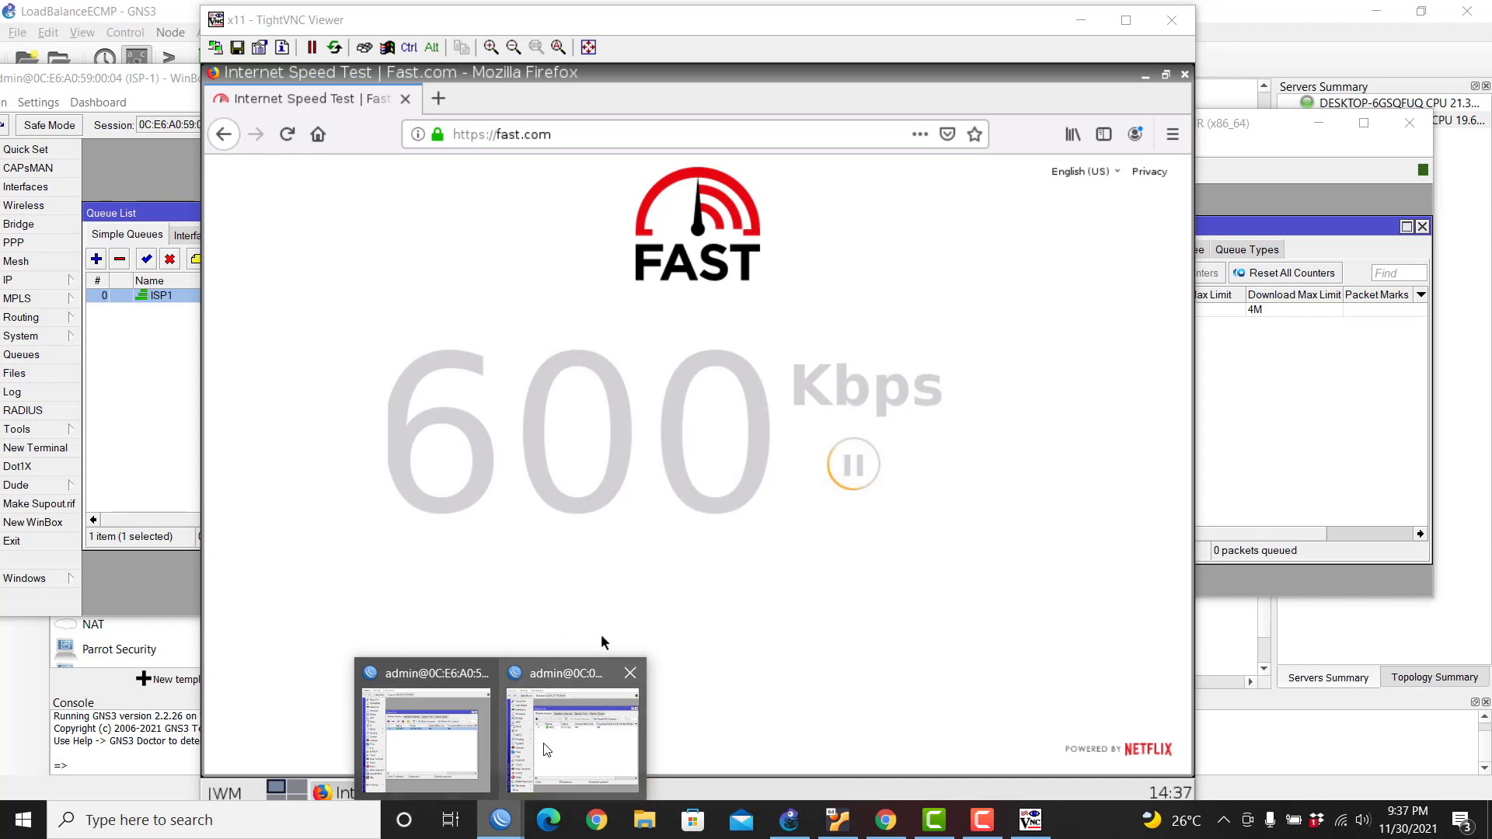
right_click(499, 824)
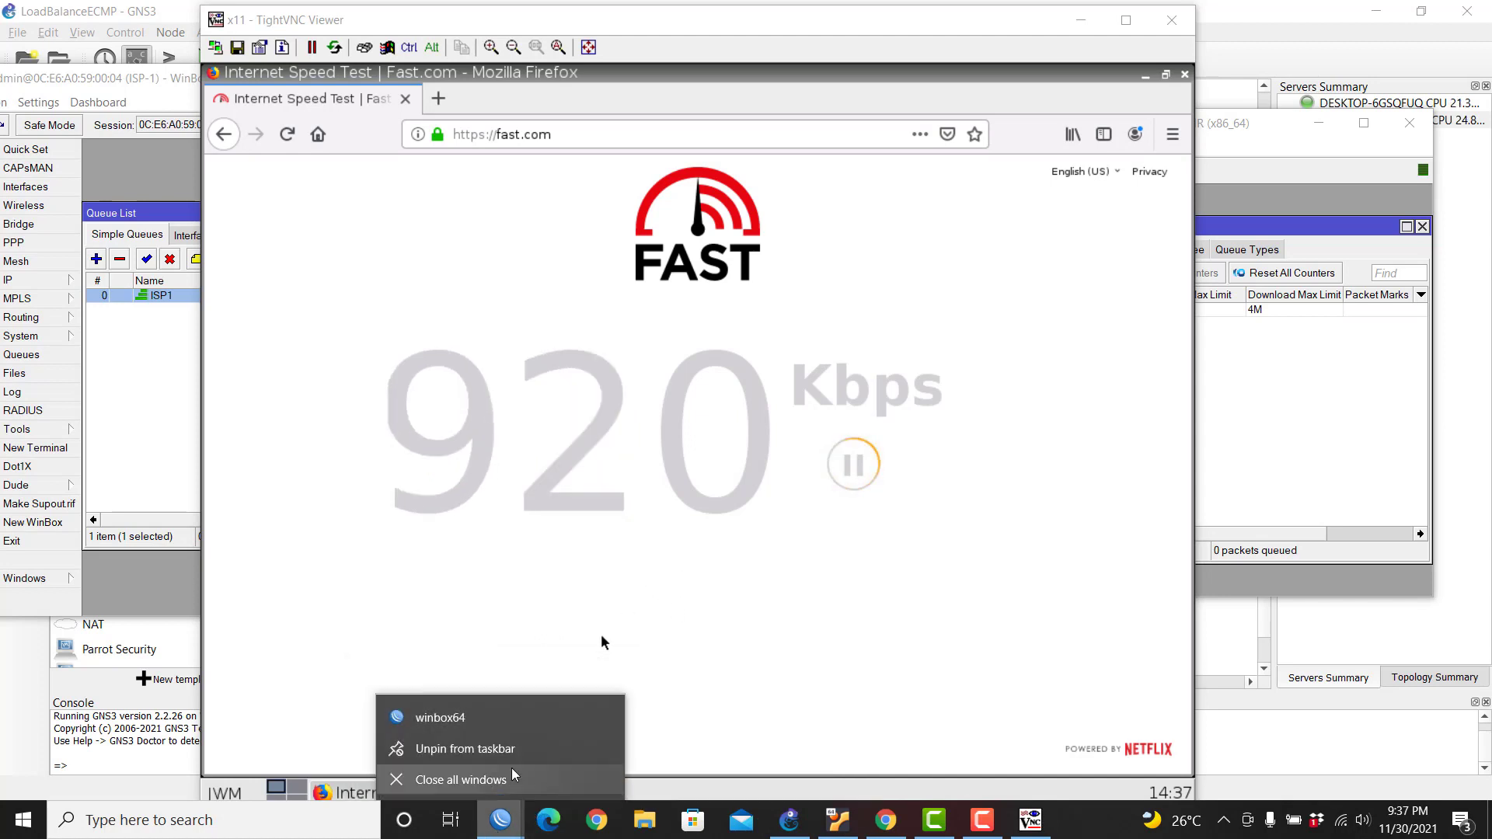
click(501, 709)
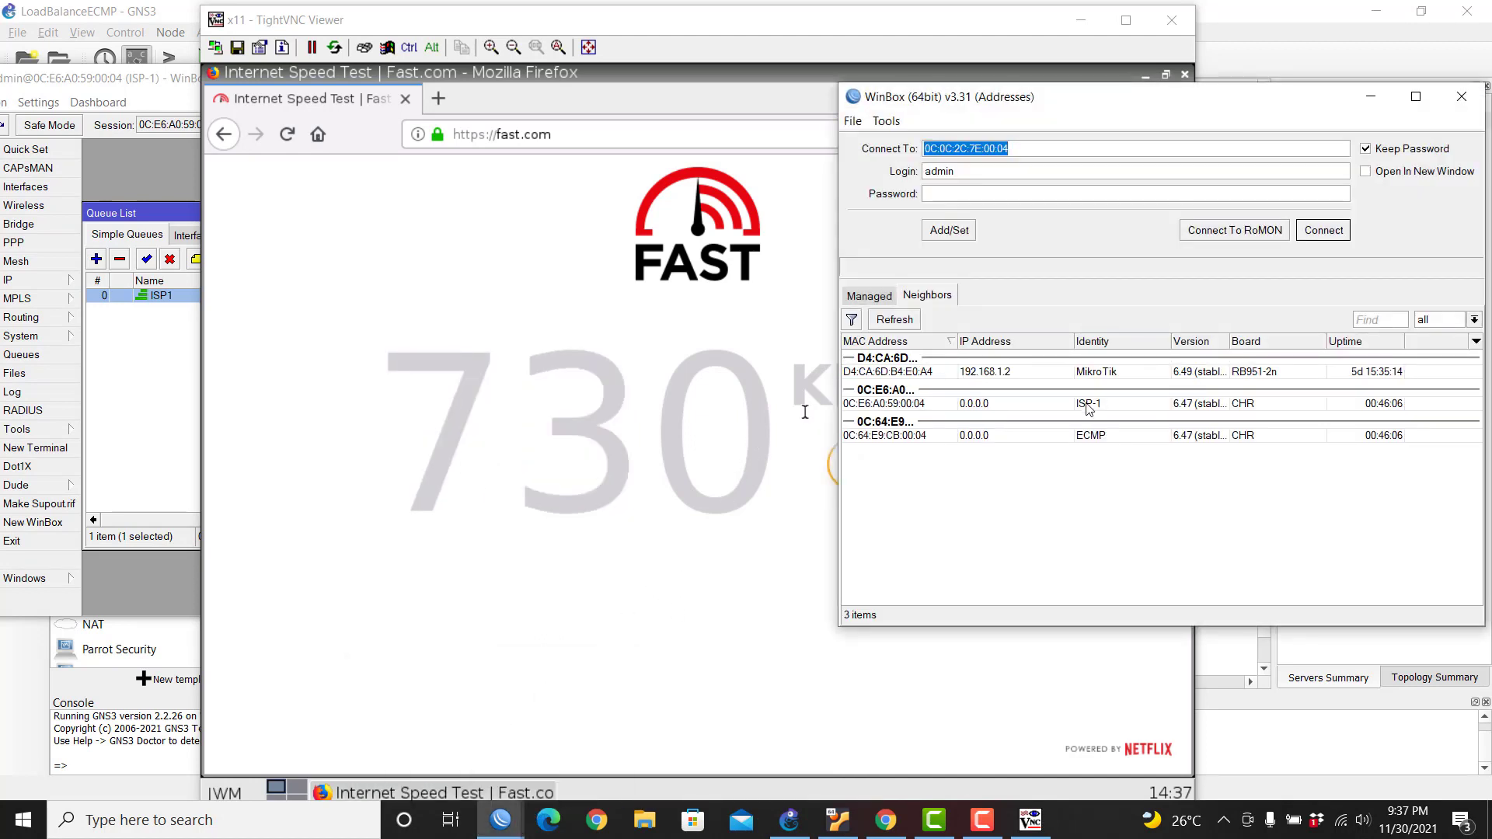
Step: Log in to the ECMP router and point Torch at interface ether3
click(956, 439)
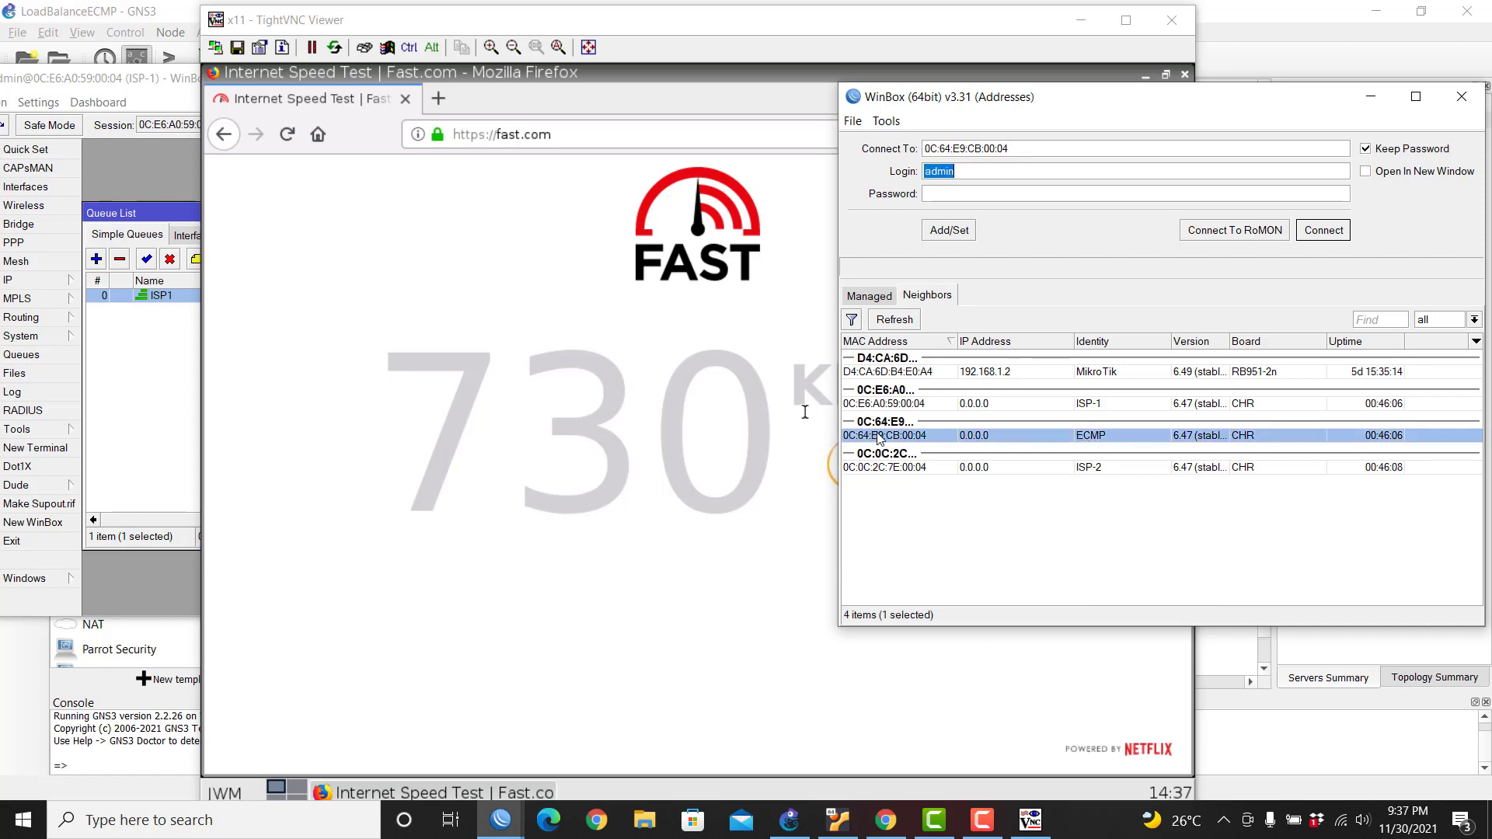
click(1325, 235)
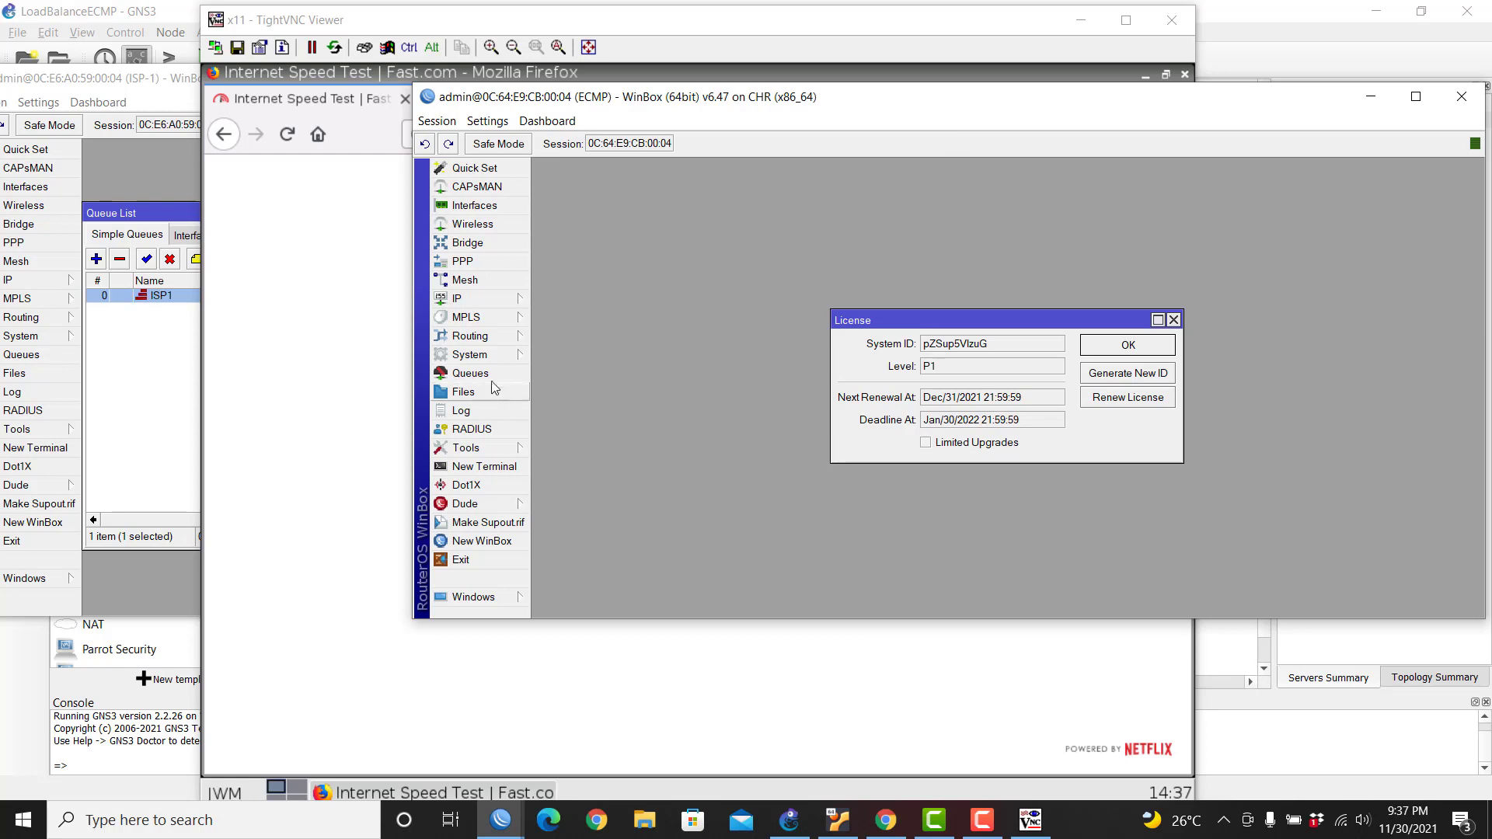
click(497, 446)
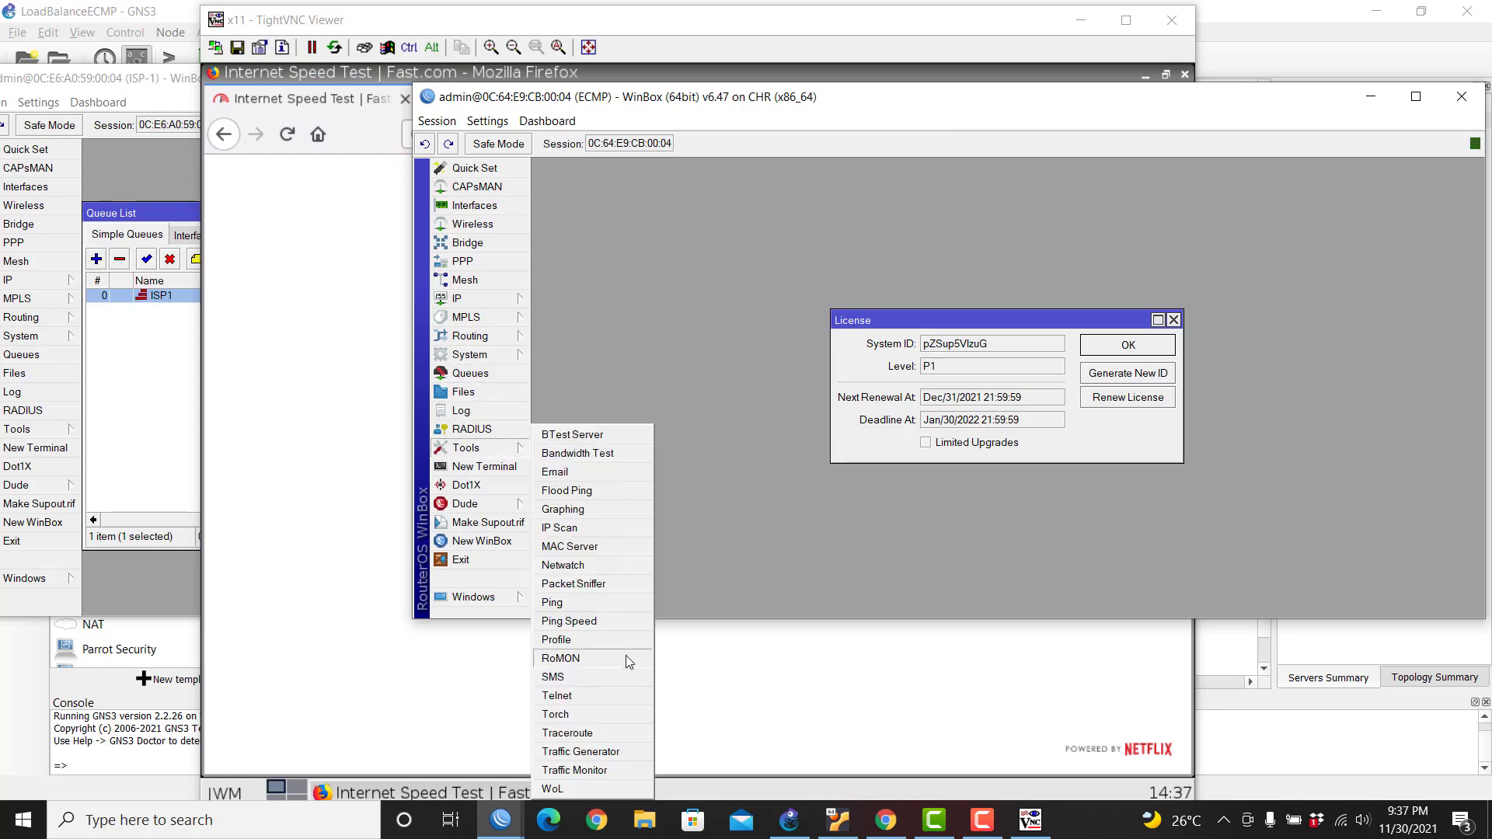
click(586, 713)
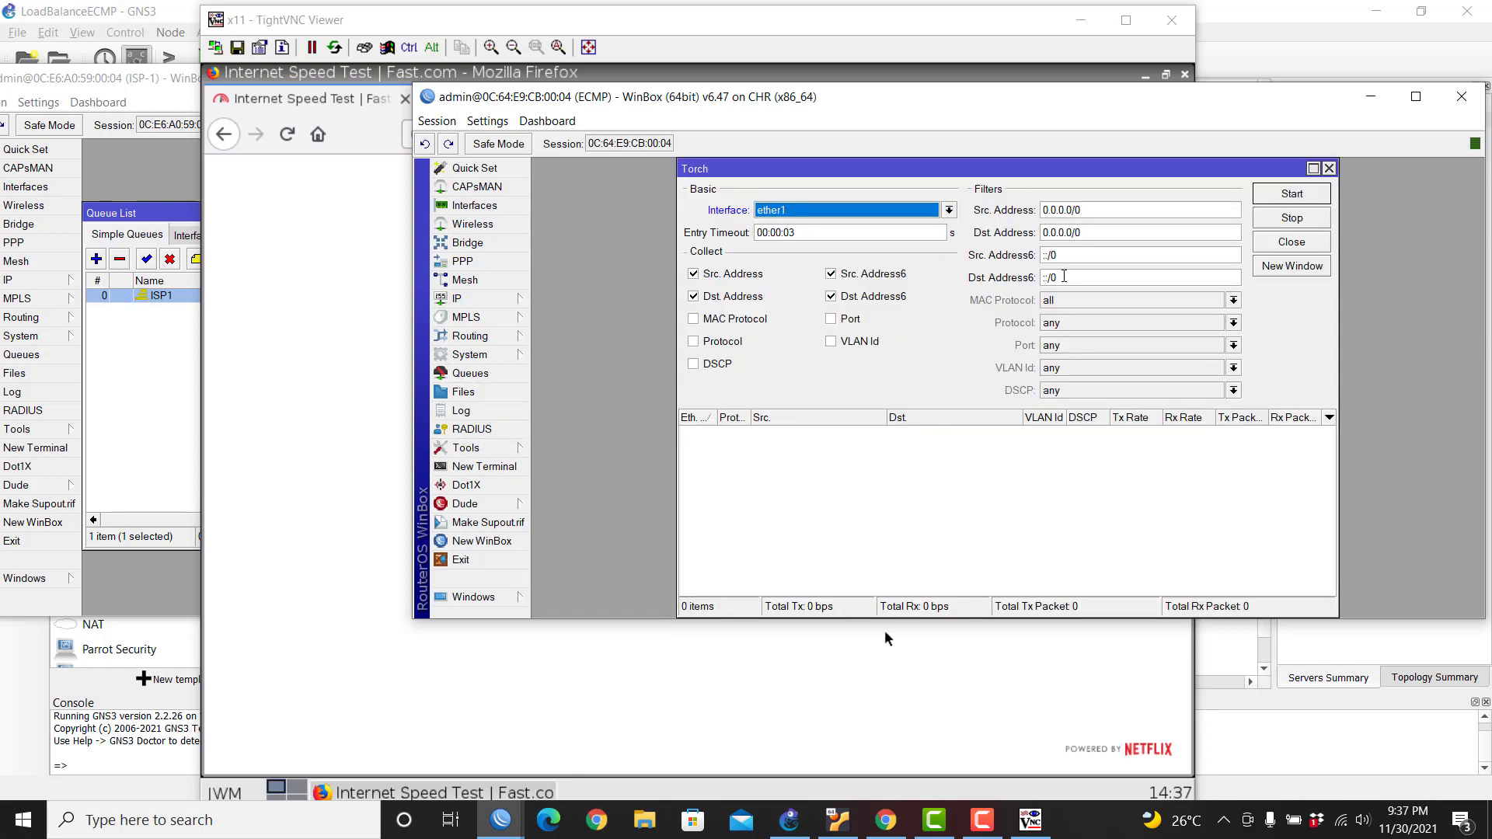
click(863, 216)
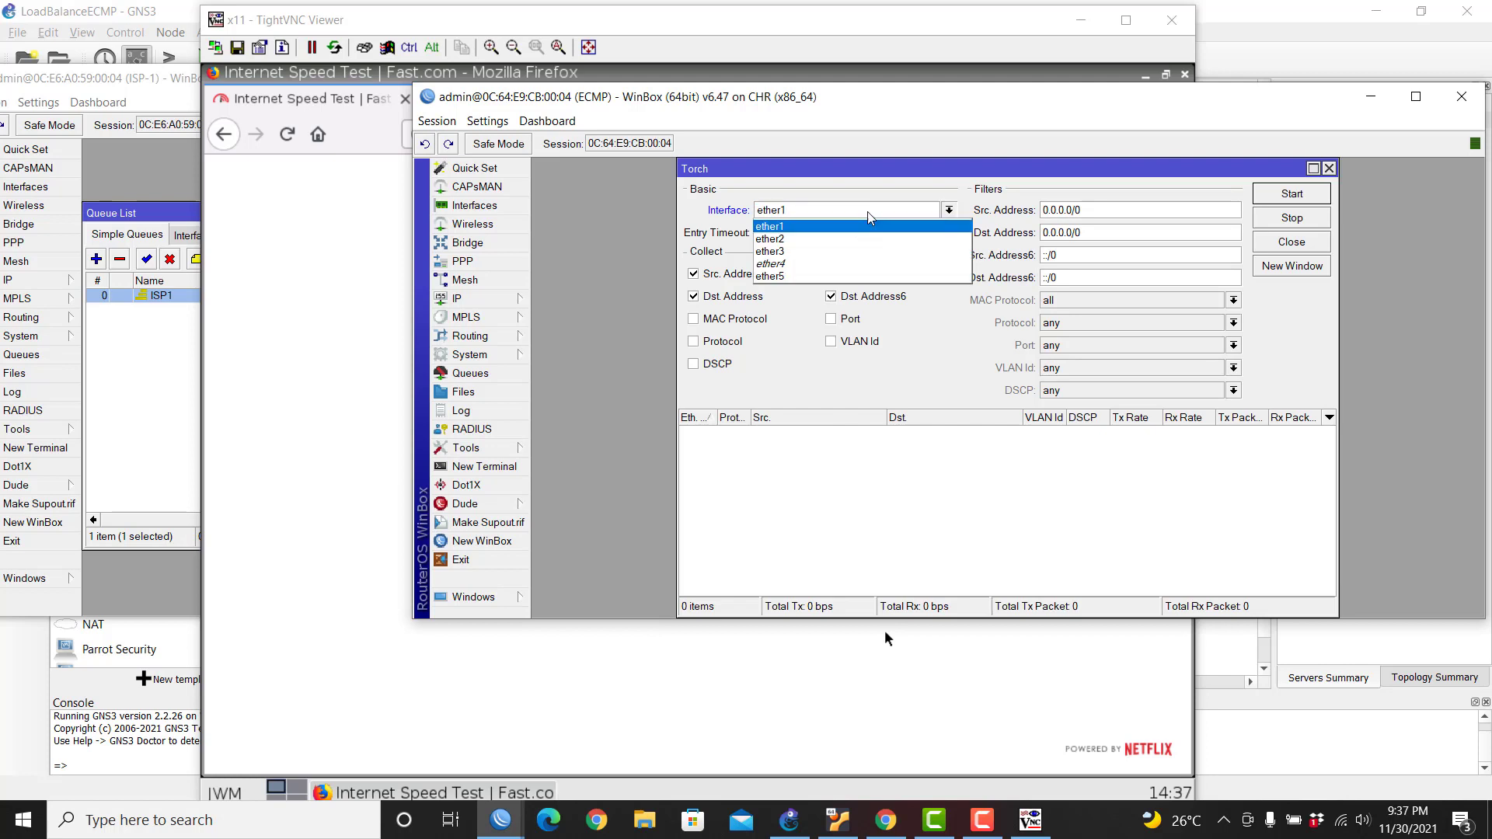
click(868, 252)
Step: Capture ether3 traffic in Torch with IPv6 source and destination addresses unchecked
click(1320, 199)
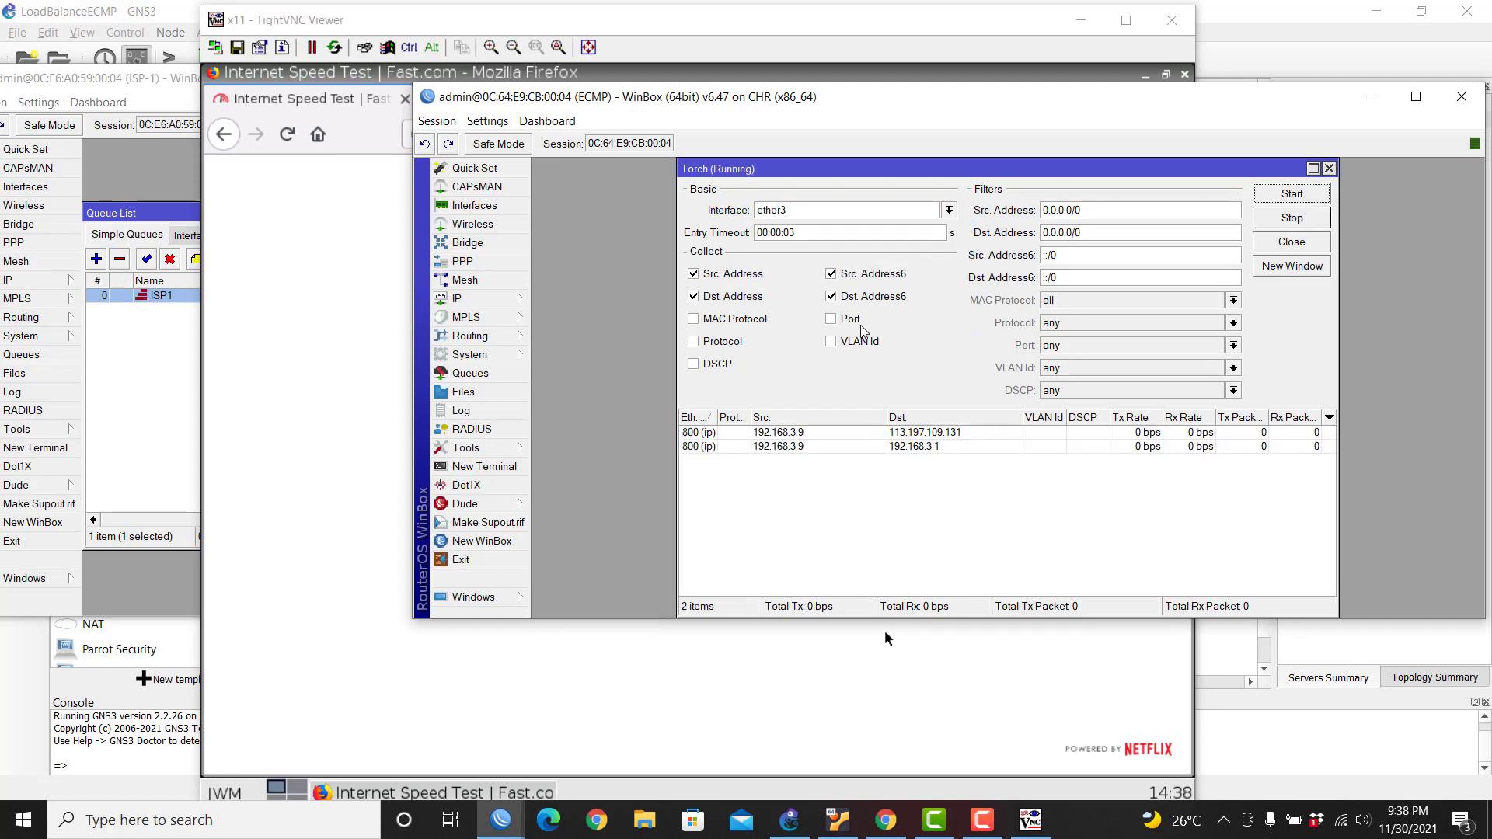
click(863, 273)
click(862, 296)
click(1293, 194)
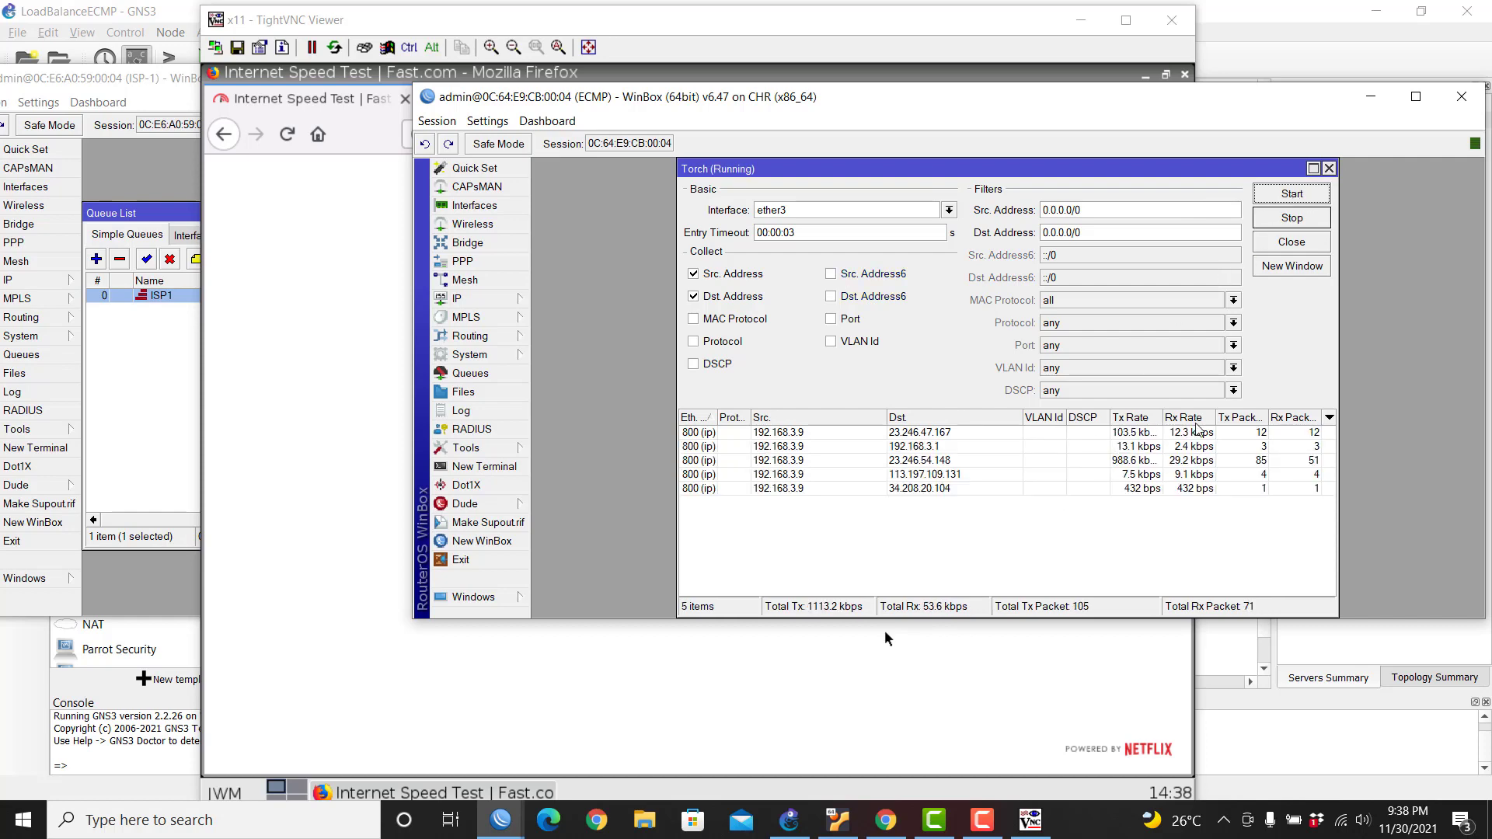
drag(1185, 97, 1019, 630)
click(861, 464)
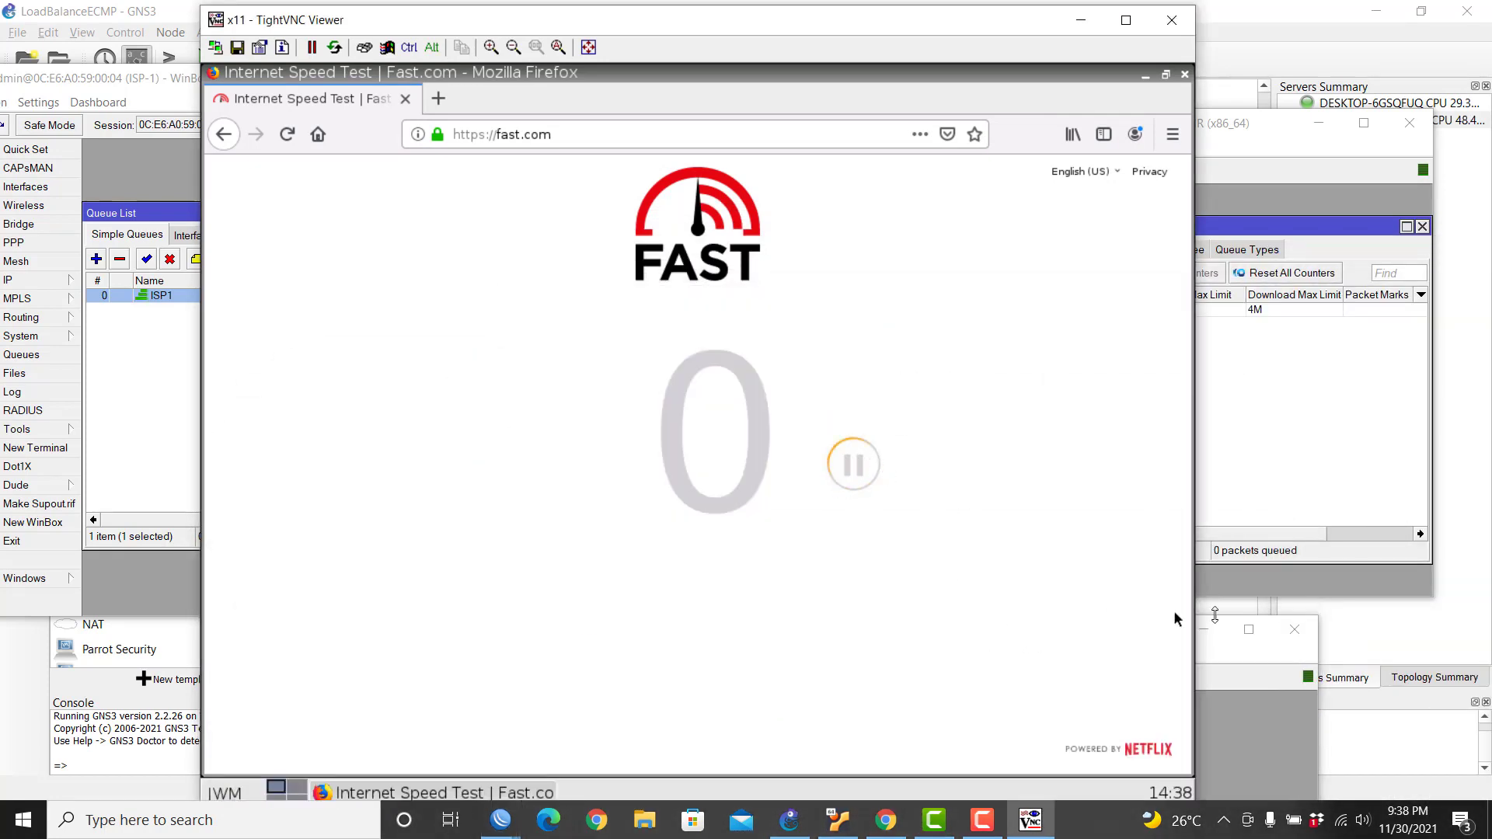
Step: Review Torch's ether3 flows for 192.168.3.9, then stop and close Torch and the license notice
click(1256, 667)
drag(1084, 620, 1177, 549)
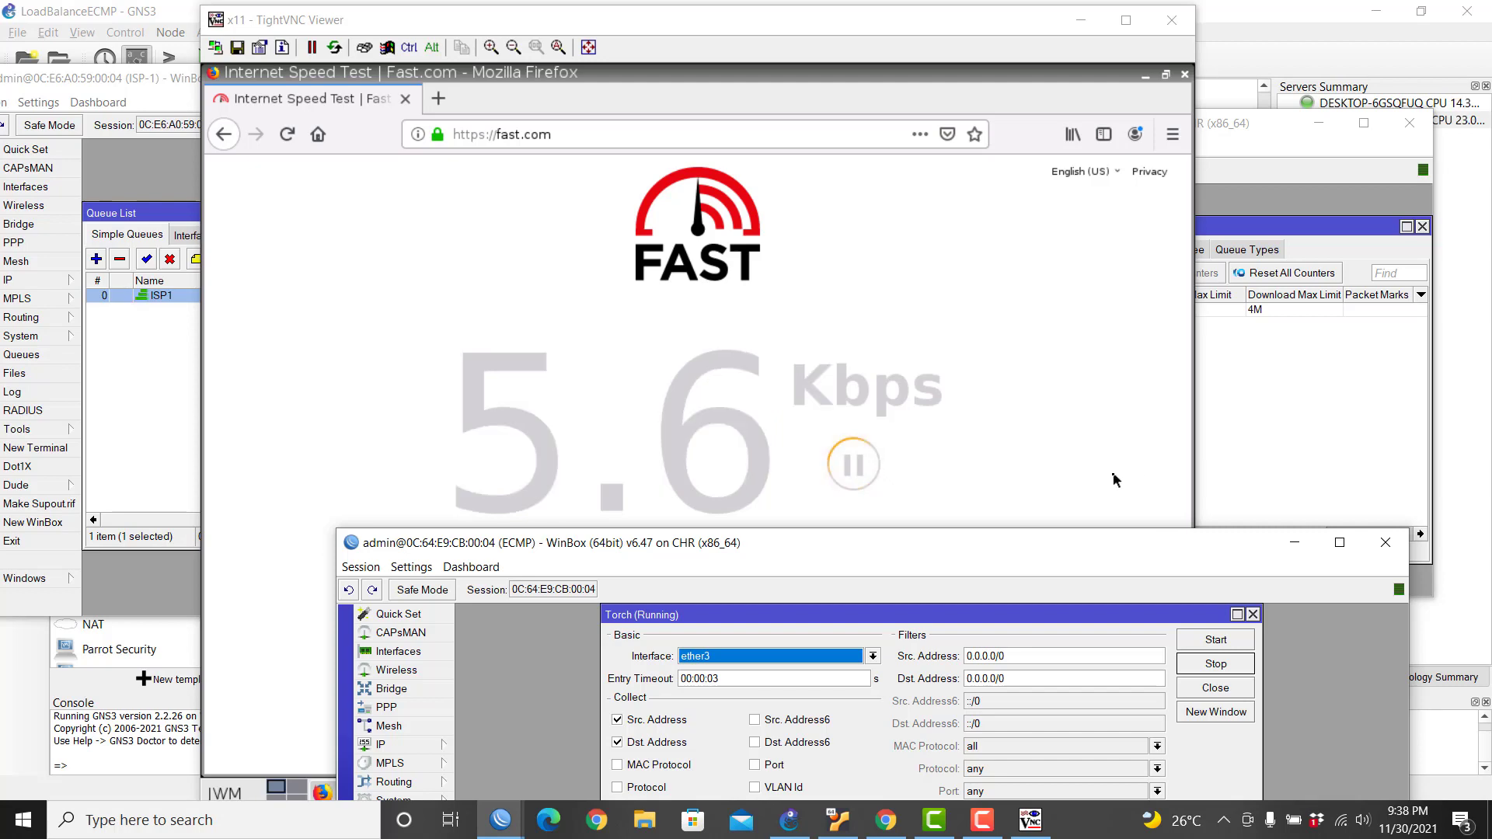
drag(1100, 553, 1044, 71)
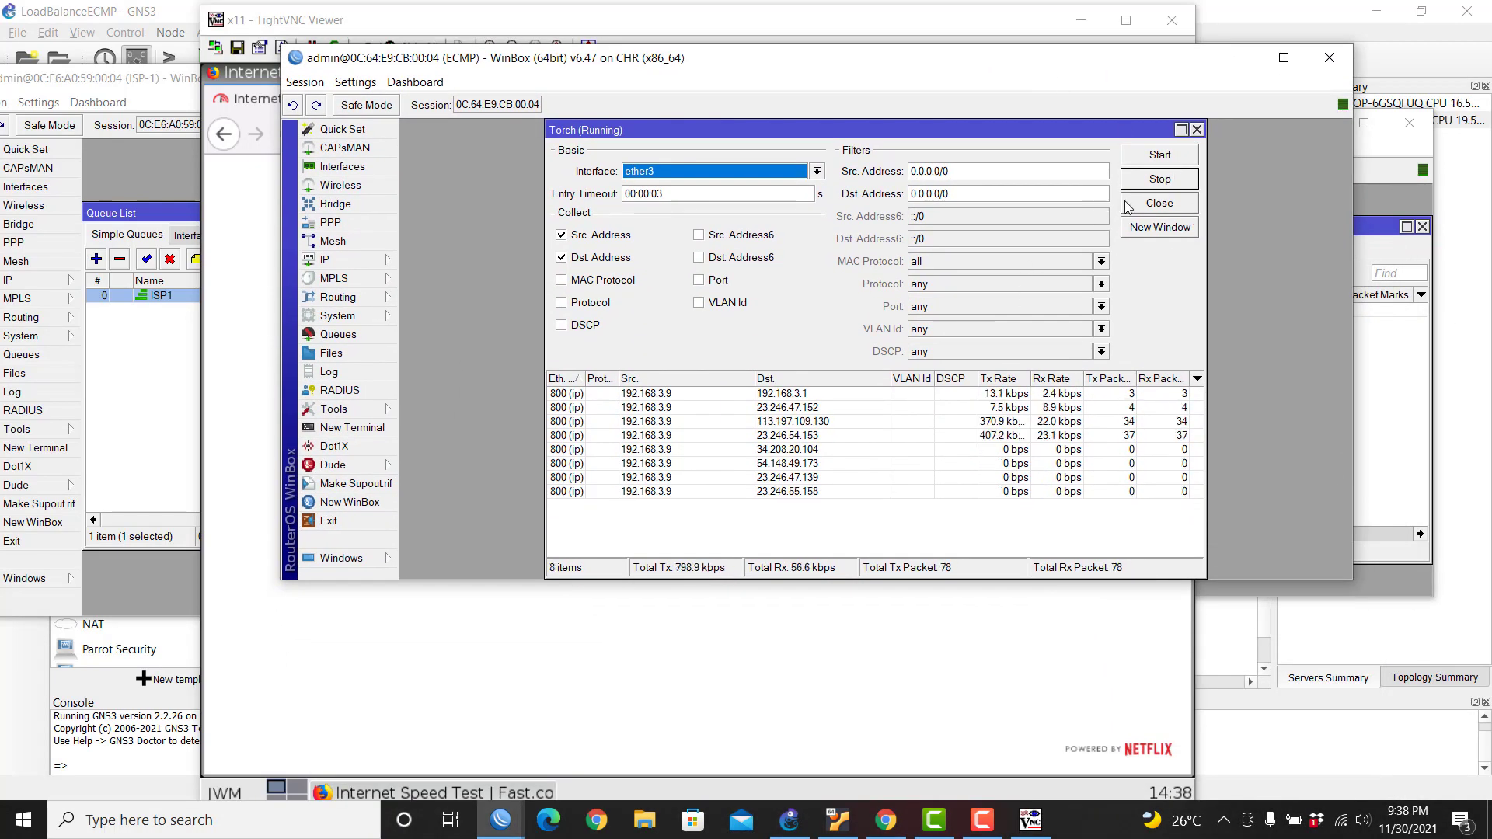
click(1156, 181)
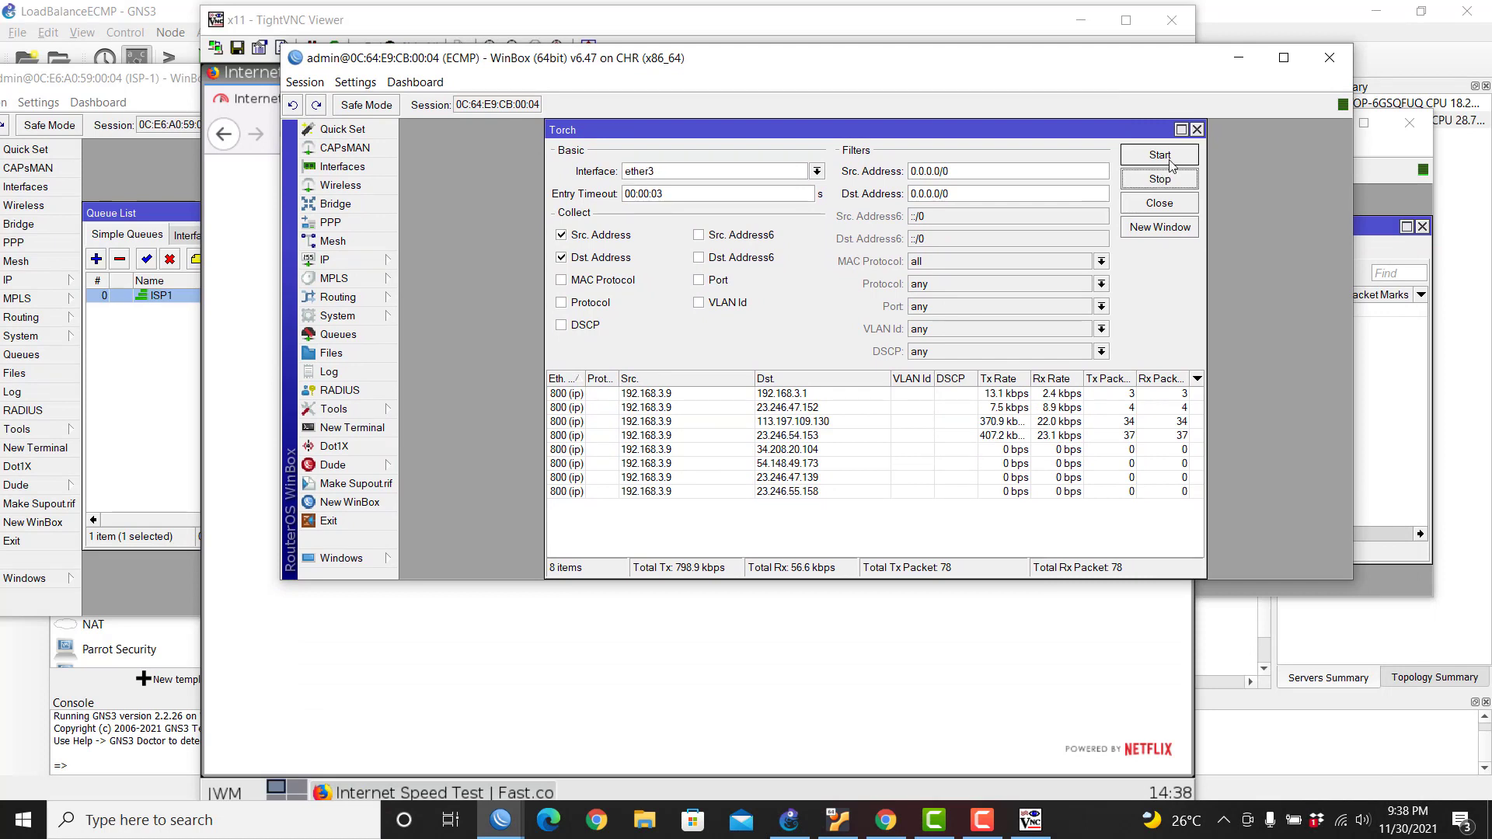
click(1197, 129)
click(1023, 306)
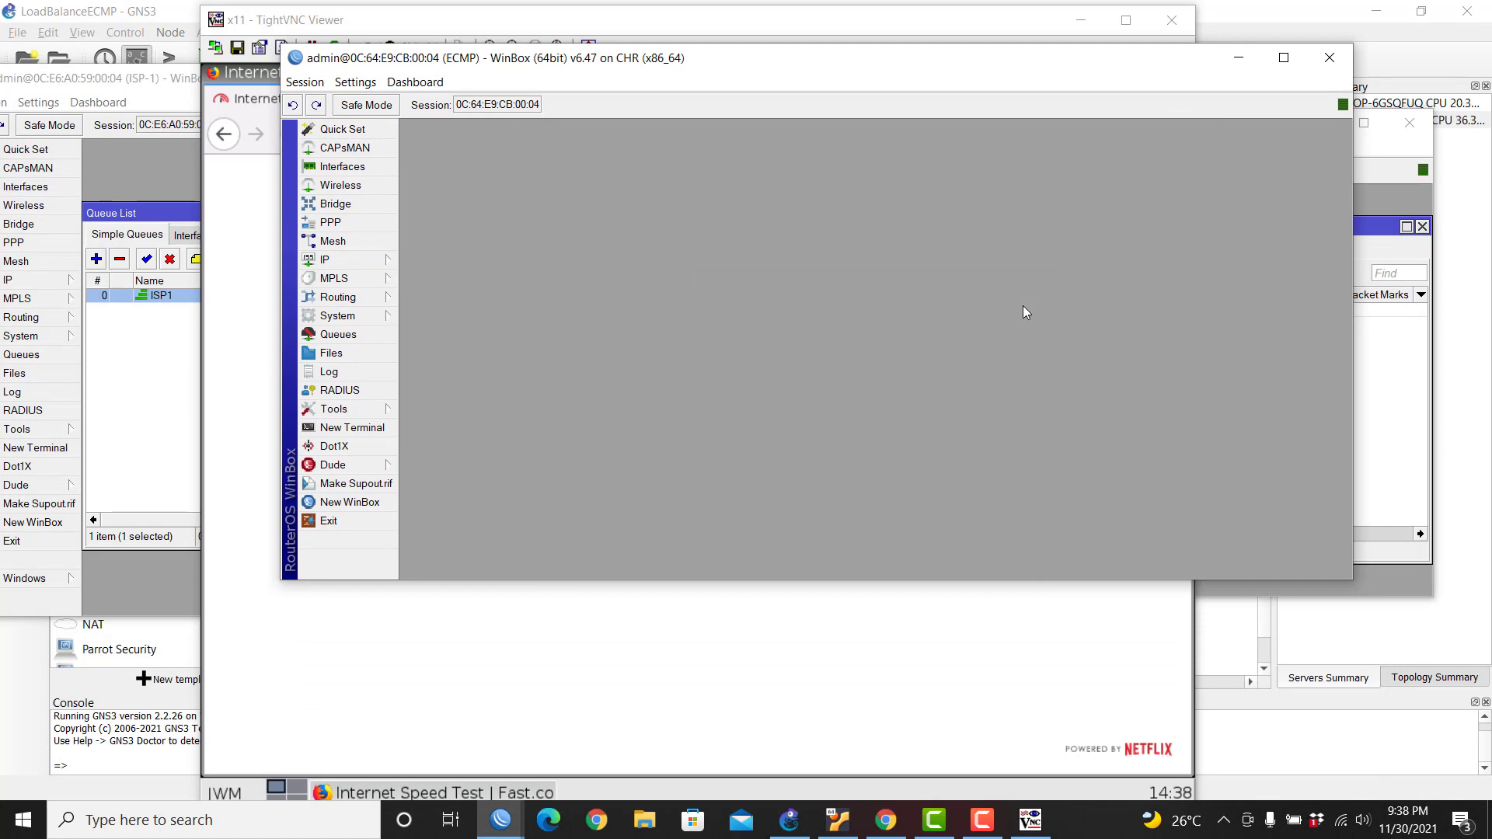
Step: Move the ECMP window to the bottom and close TightVNC once fast.com shows 1.8 Mbps
drag(841, 59, 1187, 21)
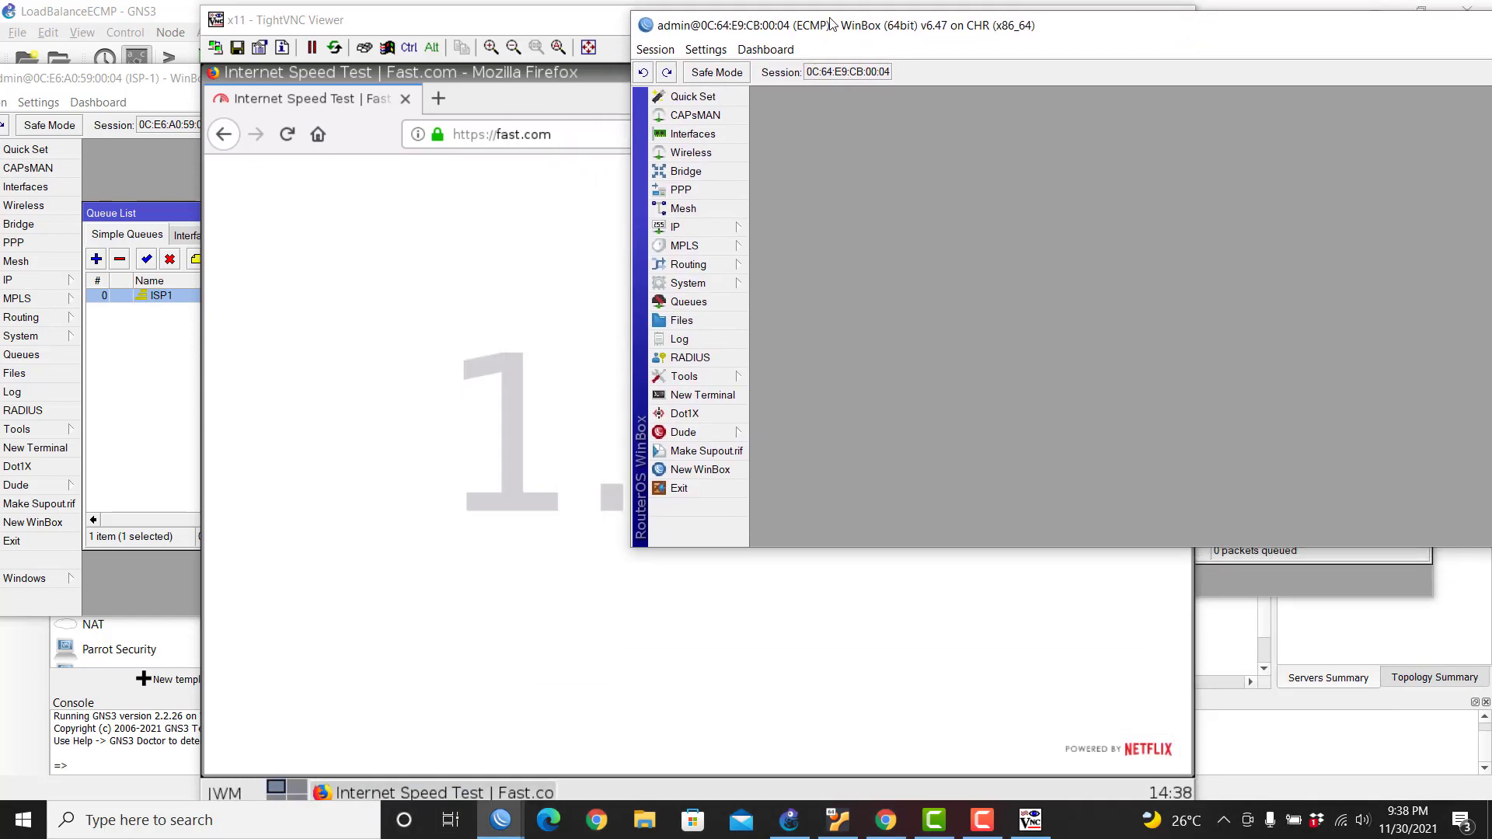
drag(831, 24, 633, 767)
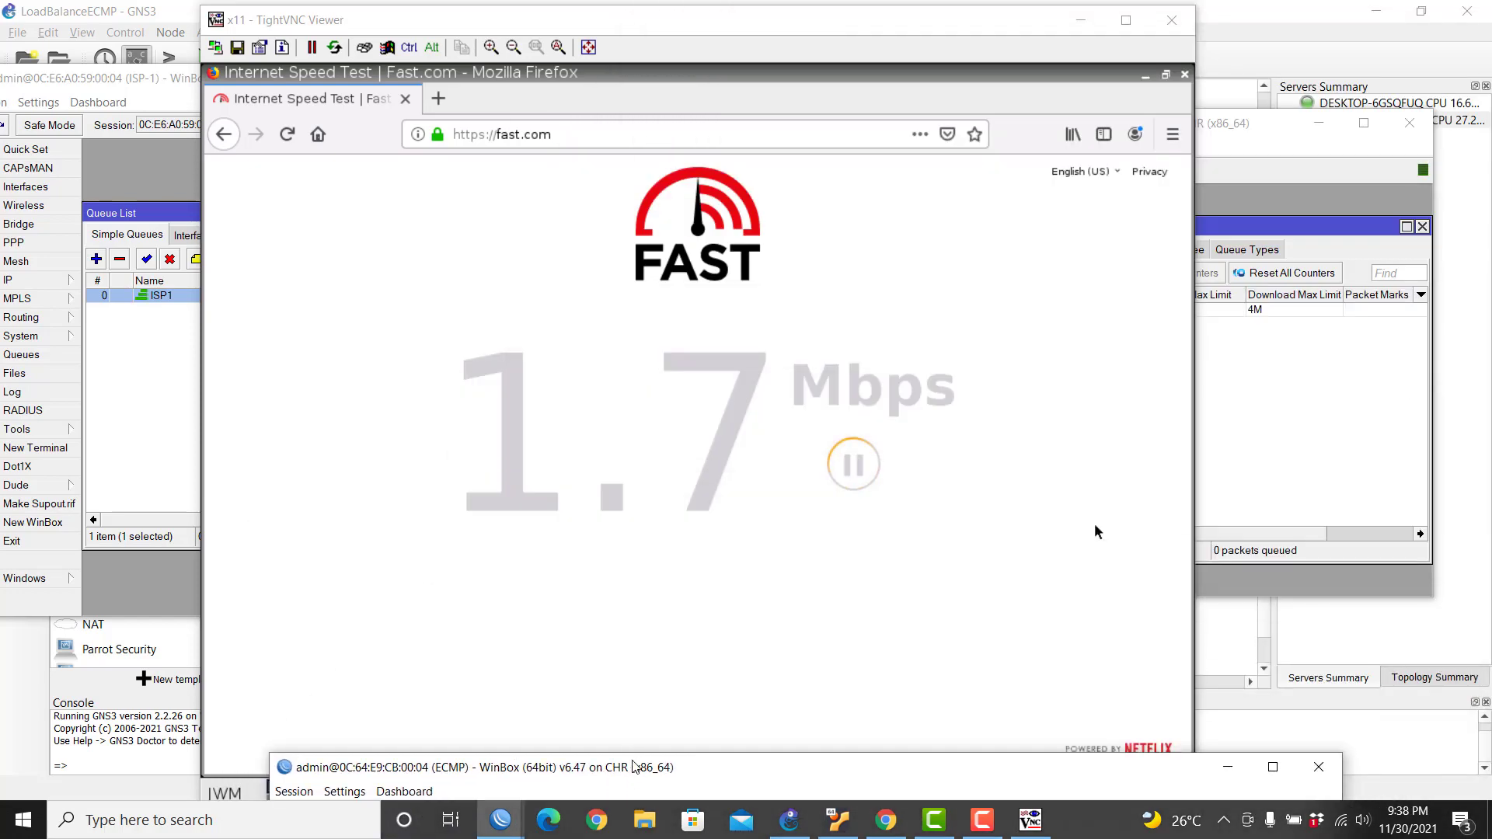
click(1172, 21)
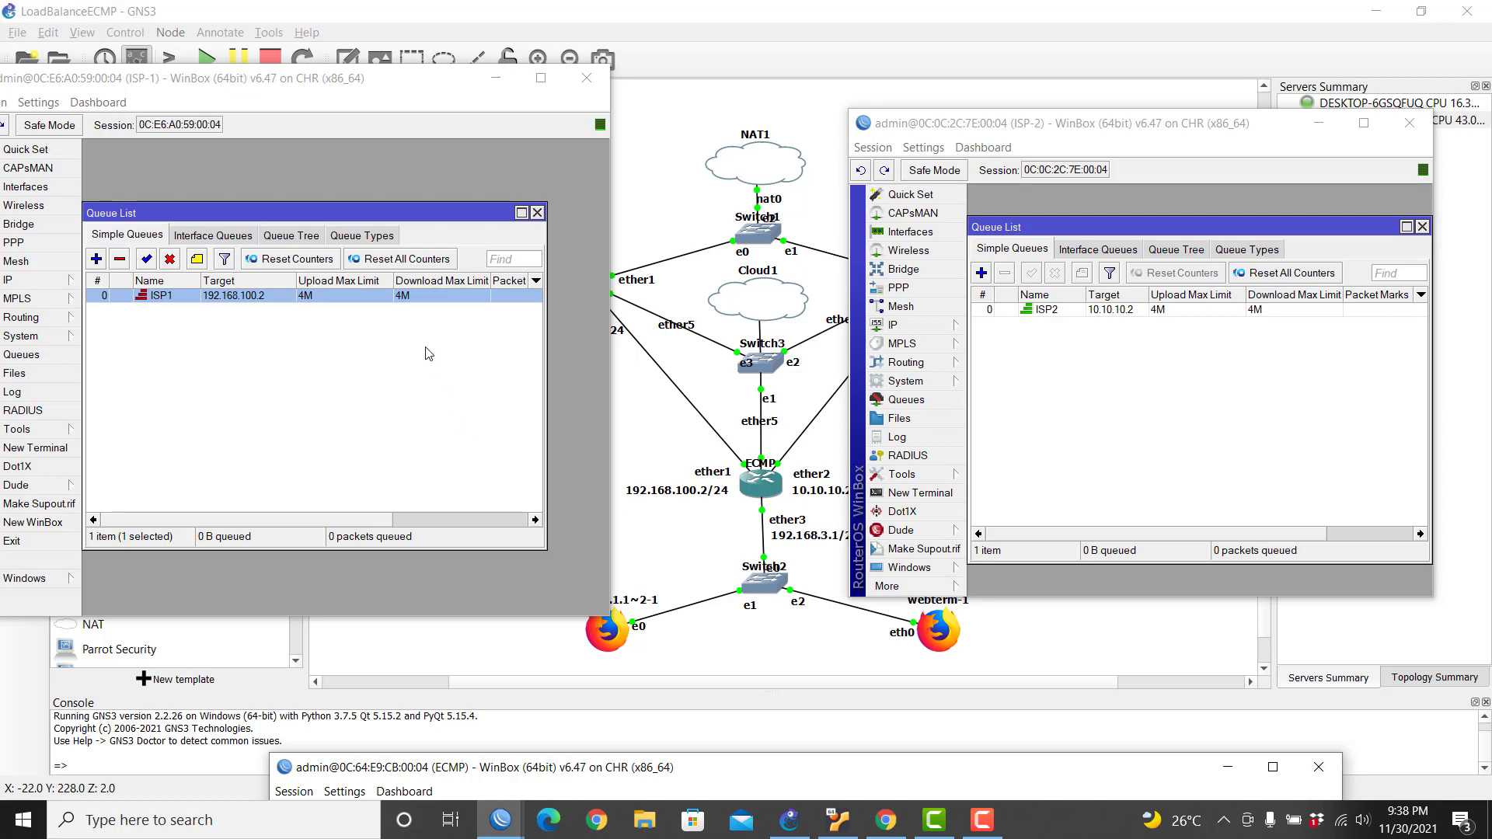